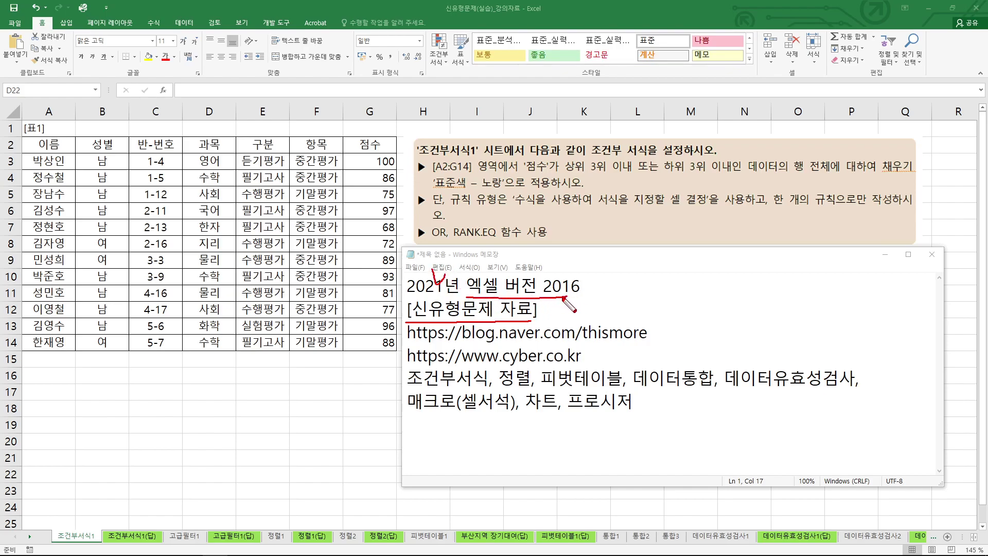
{"action": "mouse_move", "coordinate": [619, 265]}
{"action": "left_mouse_down"}
{"action": "mouse_move", "coordinate": [660, 259]}
{"action": "mouse_move", "coordinate": [662, 272]}
{"action": "left_mouse_up"}
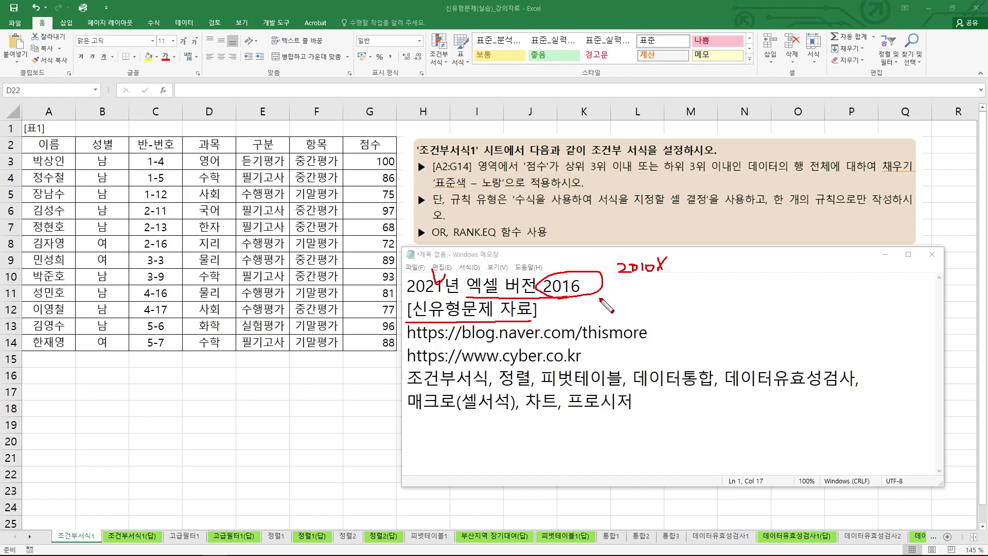
{"action": "mouse_move", "coordinate": [512, 323]}
{"action": "left_mouse_down"}
{"action": "mouse_move", "coordinate": [533, 305]}
{"action": "mouse_move", "coordinate": [509, 332]}
{"action": "mouse_move", "coordinate": [497, 326]}
{"action": "left_mouse_up"}
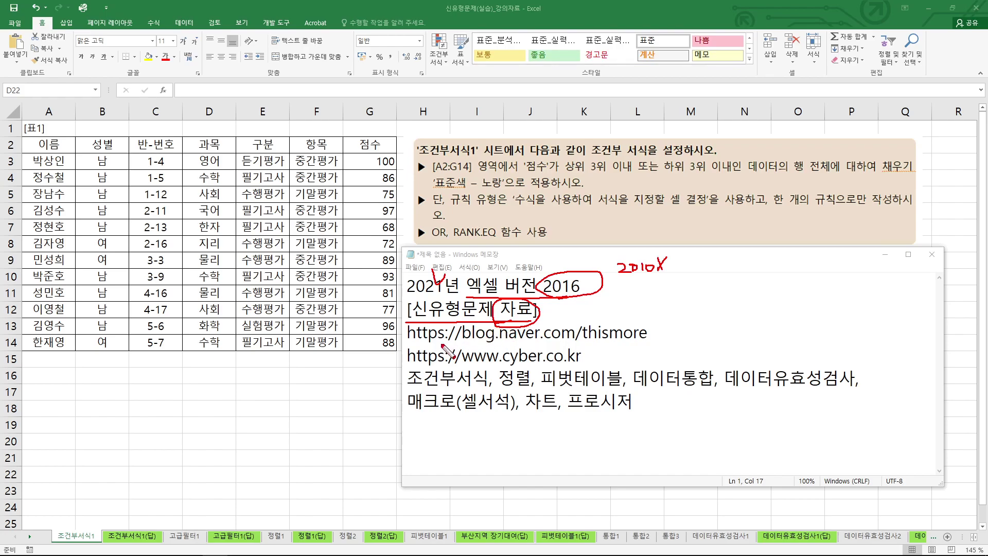
{"action": "left_click_drag", "start_coordinate": [413, 343], "coordinate": [620, 343]}
{"action": "left_click_drag", "start_coordinate": [412, 367], "coordinate": [581, 367]}
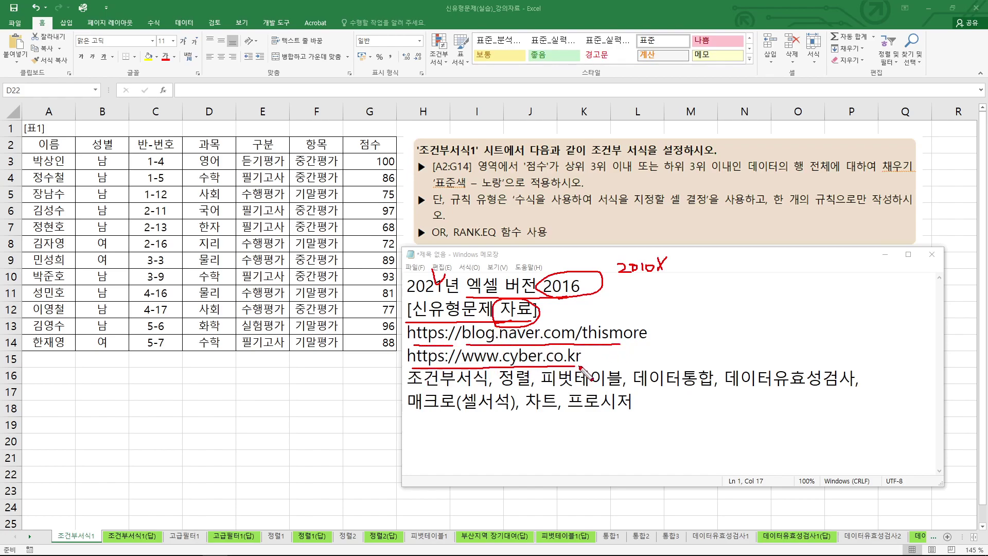
{"action": "key", "text": "Escape"}
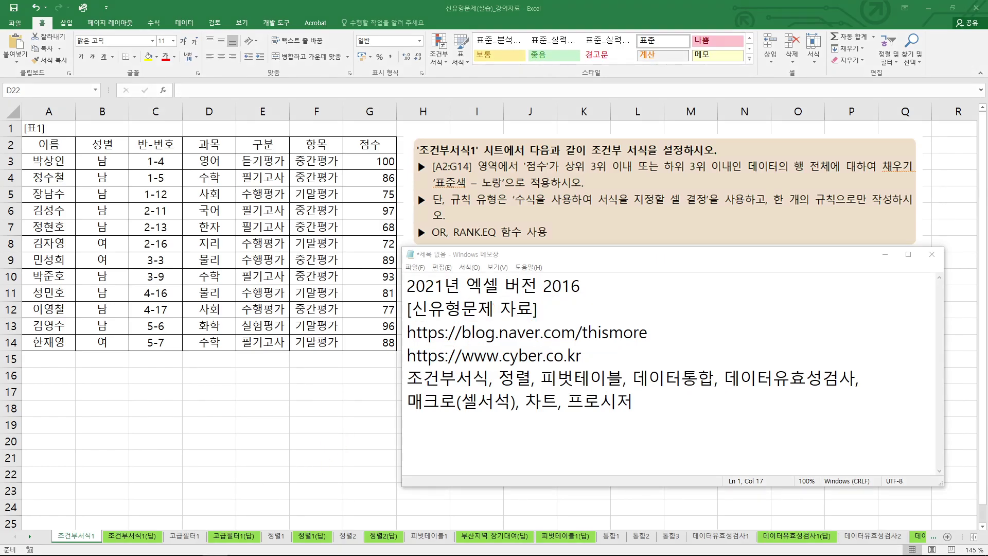
Step: Switch to the browser and view the blog post with the 신유형복원문제_V1_20210204.zip attachment and the publisher's 자료실 page
{"action": "key", "text": "alt+Tab"}
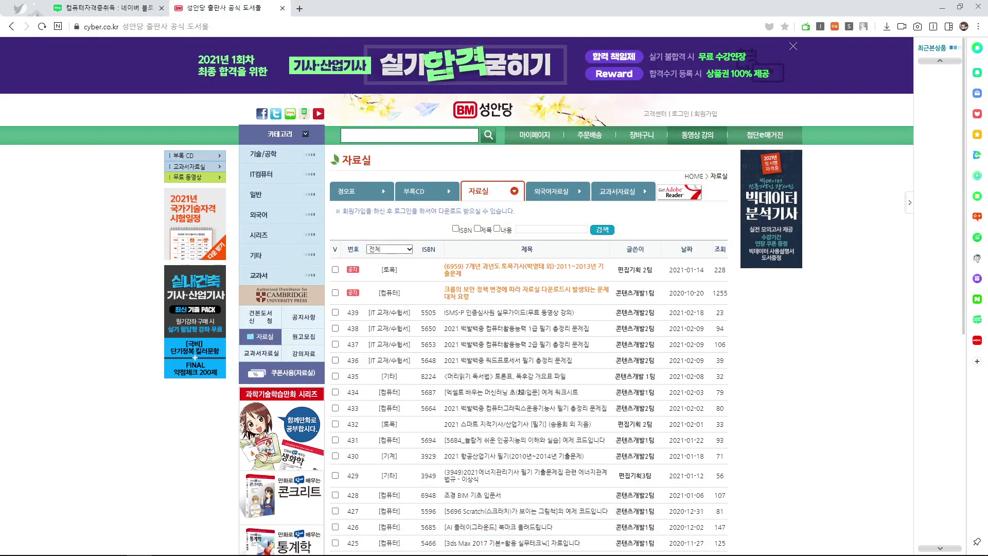
{"action": "left_click", "coordinate": [118, 13]}
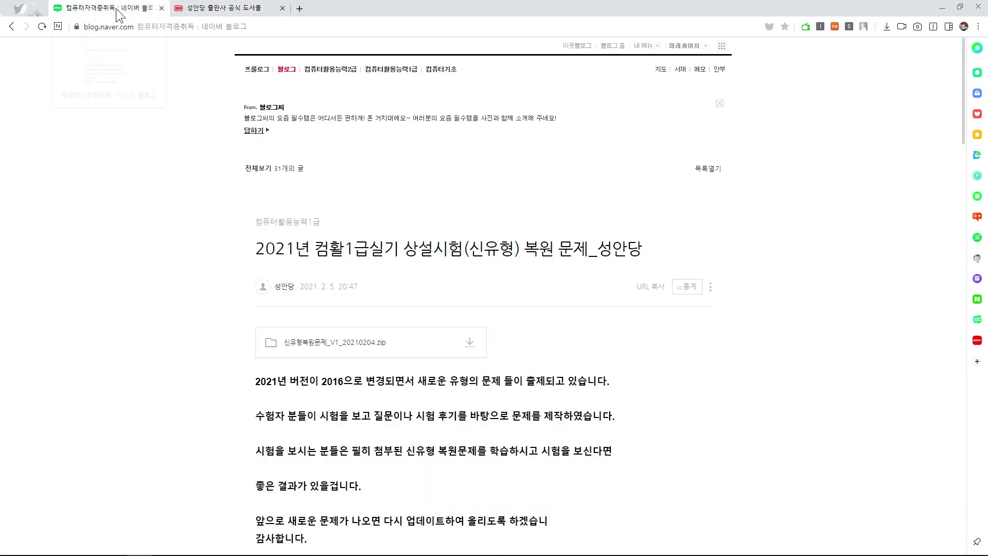
{"action": "left_click", "coordinate": [216, 27]}
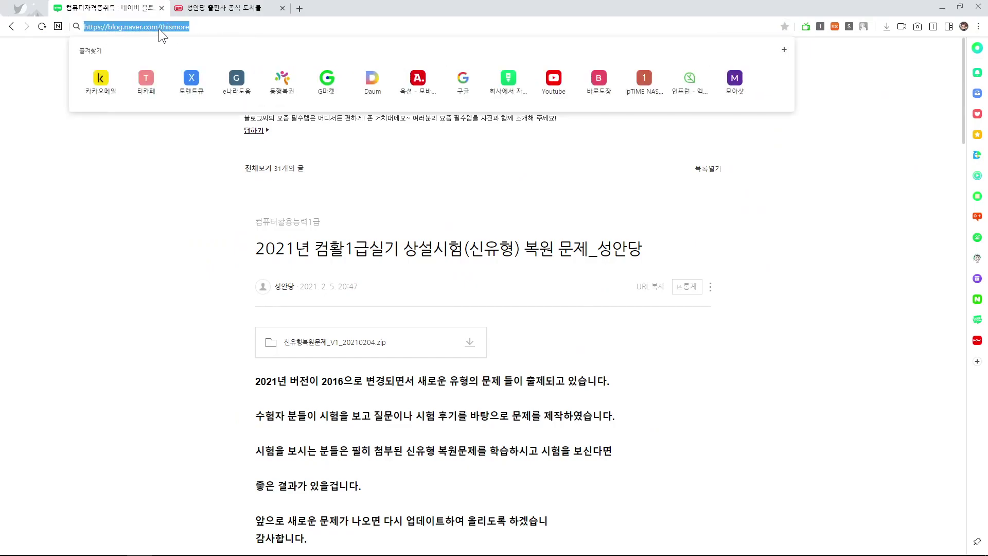
{"action": "left_click", "coordinate": [568, 268]}
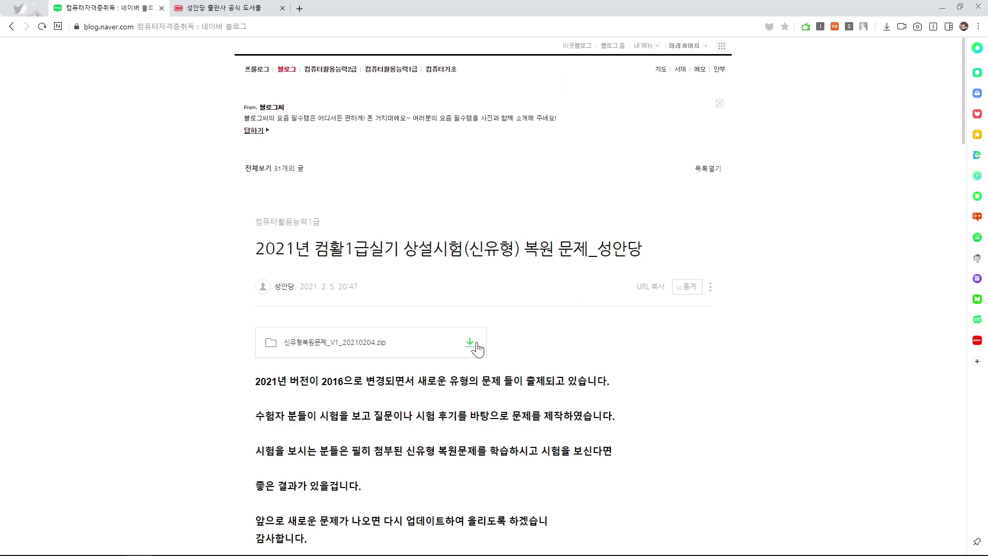
{"action": "left_click_drag", "start_coordinate": [465, 353], "coordinate": [474, 335]}
{"action": "left_click", "coordinate": [242, 8]}
{"action": "mouse_move", "coordinate": [257, 133]}
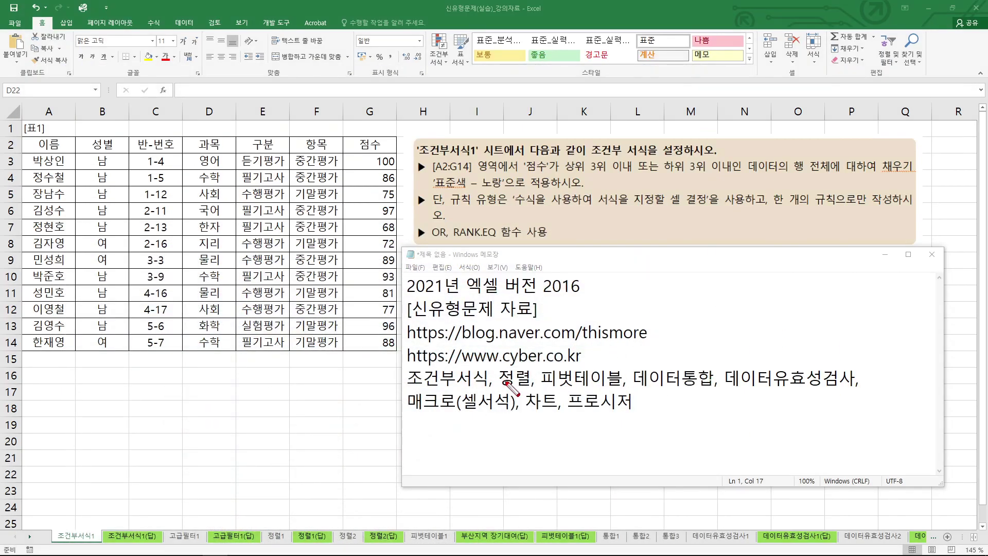
{"action": "left_click_drag", "start_coordinate": [408, 386], "coordinate": [846, 391]}
{"action": "left_click_drag", "start_coordinate": [410, 415], "coordinate": [630, 413]}
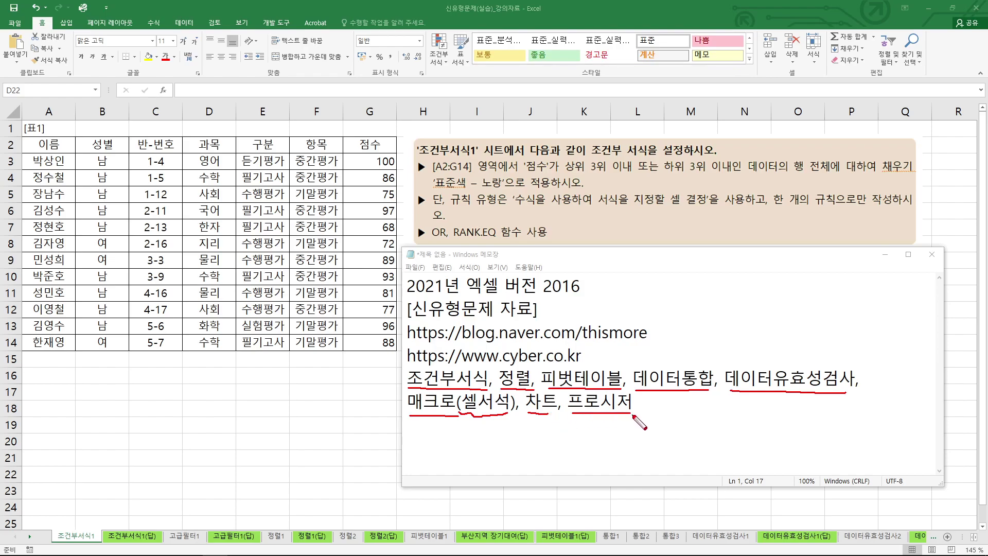
{"action": "left_click_drag", "start_coordinate": [724, 362], "coordinate": [734, 361]}
{"action": "left_click_drag", "start_coordinate": [469, 417], "coordinate": [462, 422]}
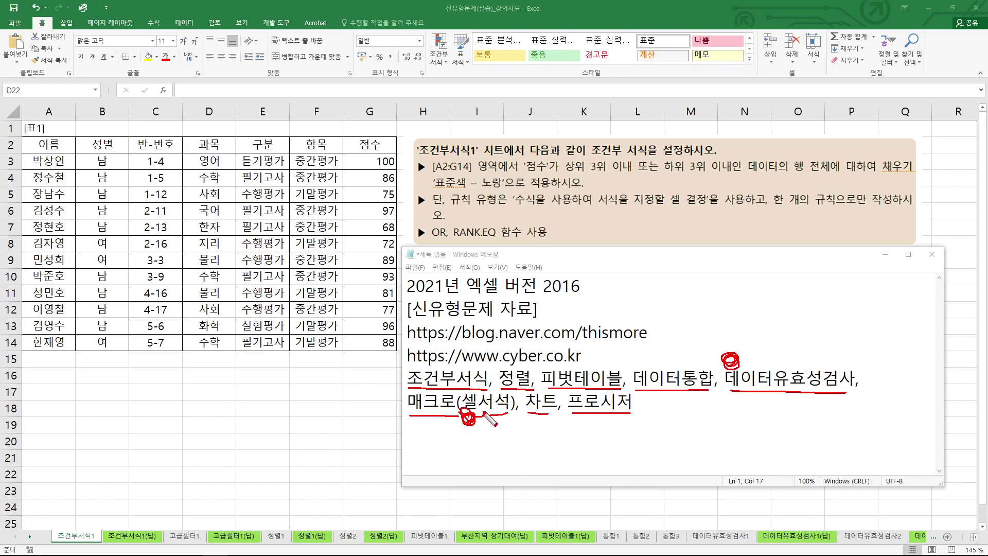
{"action": "mouse_move", "coordinate": [721, 362]}
{"action": "left_mouse_down"}
{"action": "mouse_move", "coordinate": [736, 352]}
{"action": "mouse_move", "coordinate": [719, 361]}
{"action": "left_mouse_up"}
{"action": "key", "text": "Escape"}
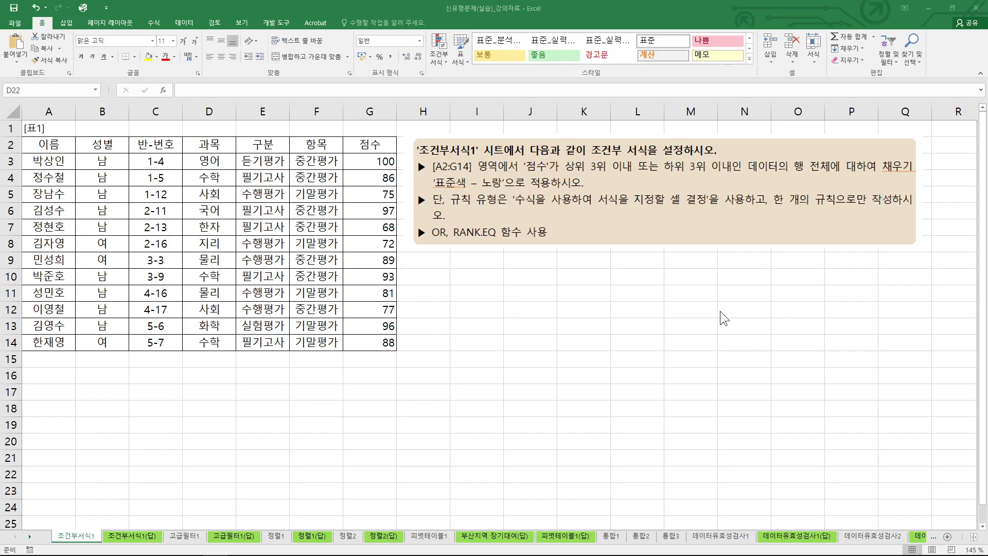
Step: Read the task instructions on sheet 조건부서식1 for the formatting range, score ranking conditions, fill colour and required functions
{"action": "left_click_drag", "start_coordinate": [418, 154], "coordinate": [461, 154]}
{"action": "mouse_move", "coordinate": [436, 174]}
{"action": "left_mouse_down"}
{"action": "mouse_move", "coordinate": [472, 174]}
{"action": "mouse_move", "coordinate": [439, 159]}
{"action": "left_mouse_up"}
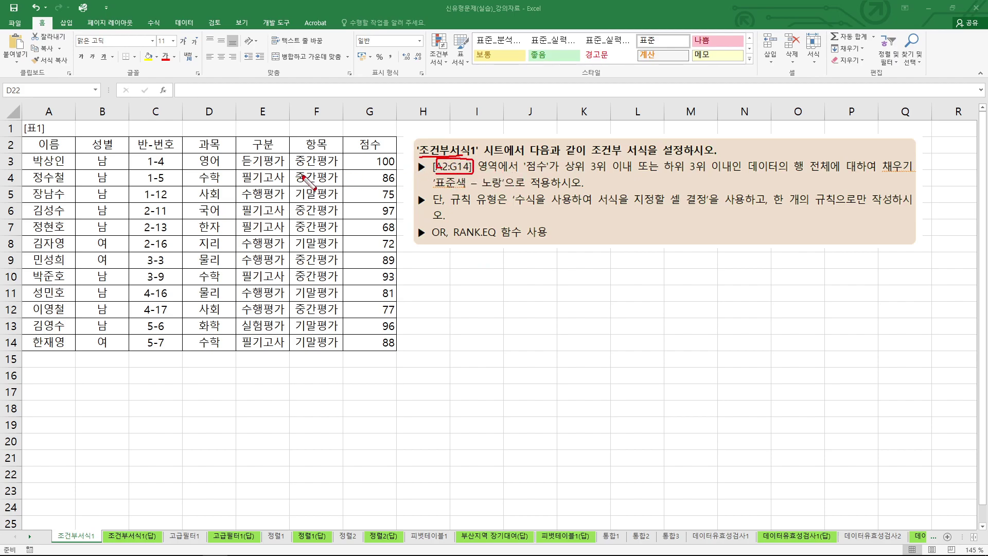
{"action": "mouse_move", "coordinate": [22, 157]}
{"action": "left_mouse_down"}
{"action": "mouse_move", "coordinate": [32, 171]}
{"action": "mouse_move", "coordinate": [79, 154]}
{"action": "mouse_move", "coordinate": [33, 153]}
{"action": "mouse_move", "coordinate": [58, 149]}
{"action": "mouse_move", "coordinate": [355, 338]}
{"action": "left_mouse_up"}
{"action": "left_click_drag", "start_coordinate": [344, 325], "coordinate": [338, 347]}
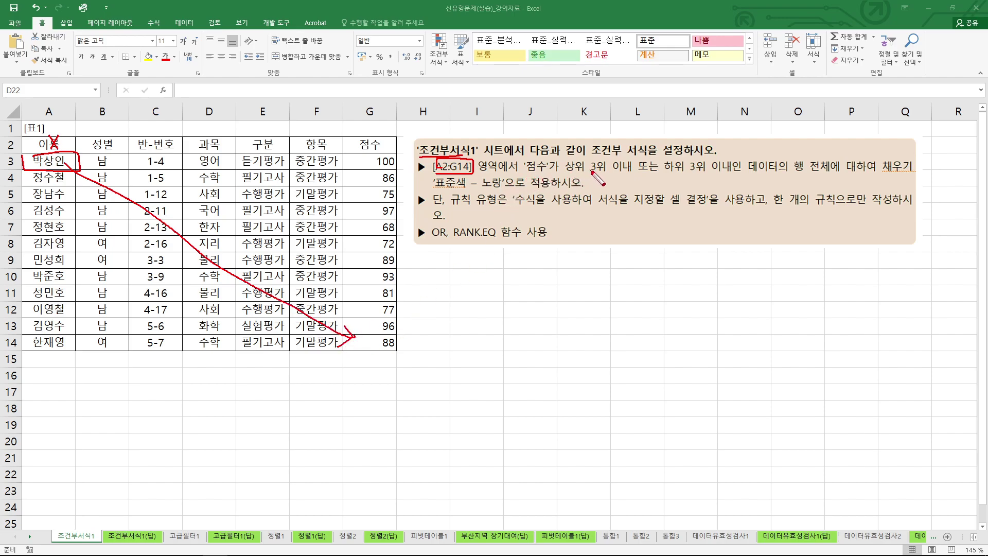
{"action": "mouse_move", "coordinate": [567, 174]}
{"action": "left_mouse_down"}
{"action": "mouse_move", "coordinate": [612, 174]}
{"action": "mouse_move", "coordinate": [574, 157]}
{"action": "mouse_move", "coordinate": [558, 175]}
{"action": "mouse_move", "coordinate": [581, 174]}
{"action": "left_mouse_up"}
{"action": "mouse_move", "coordinate": [457, 226]}
{"action": "left_mouse_down"}
{"action": "mouse_move", "coordinate": [493, 243]}
{"action": "mouse_move", "coordinate": [456, 223]}
{"action": "left_mouse_up"}
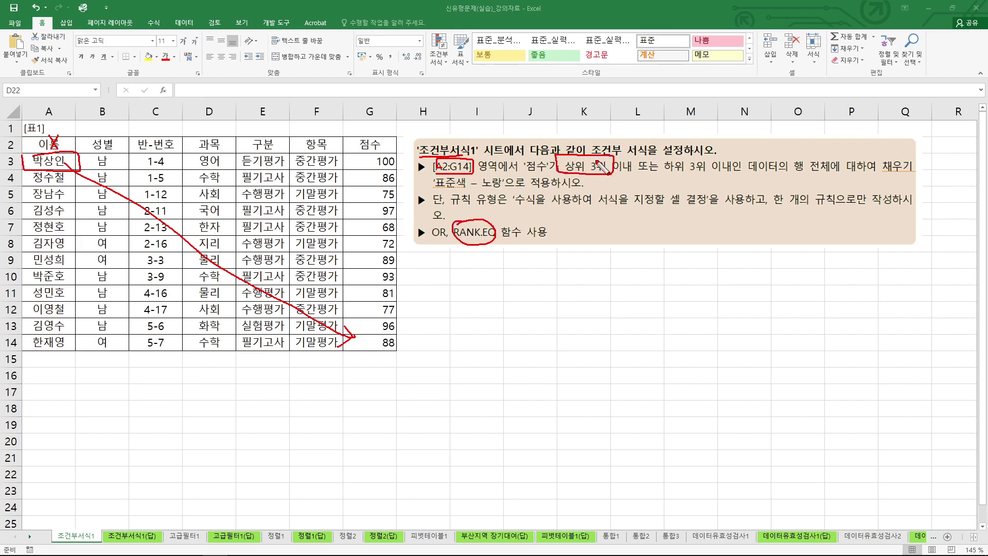
{"action": "left_click_drag", "start_coordinate": [600, 180], "coordinate": [611, 180]}
{"action": "mouse_move", "coordinate": [681, 176]}
{"action": "left_mouse_down"}
{"action": "mouse_move", "coordinate": [700, 157]}
{"action": "mouse_move", "coordinate": [699, 178]}
{"action": "left_mouse_up"}
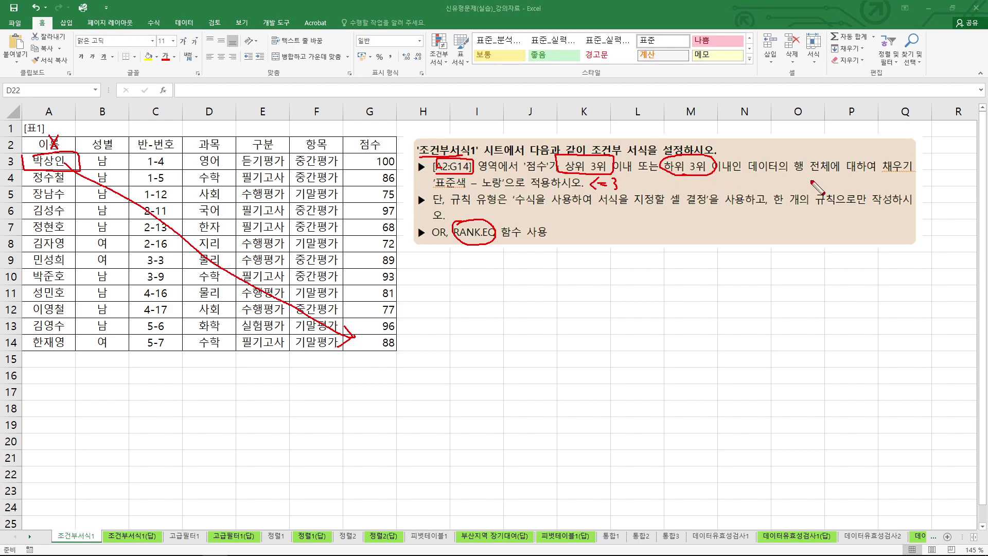
{"action": "mouse_move", "coordinate": [788, 174]}
{"action": "left_mouse_down"}
{"action": "mouse_move", "coordinate": [822, 157]}
{"action": "mouse_move", "coordinate": [797, 173]}
{"action": "left_mouse_up"}
{"action": "left_click_drag", "start_coordinate": [482, 184], "coordinate": [503, 189]}
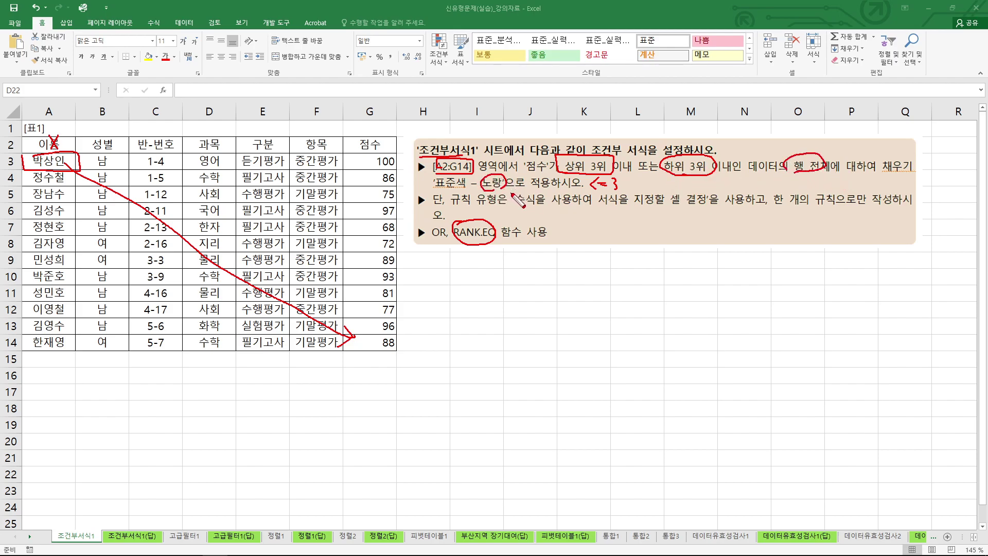
{"action": "key", "text": "Escape"}
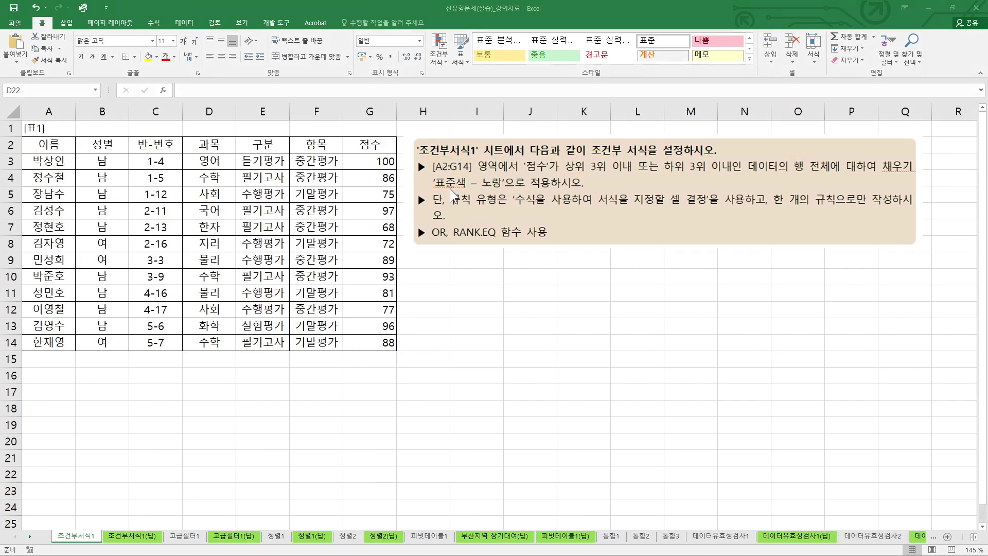
Step: Start a new conditional formatting rule for A3:G14, using the rule type 수식을 사용하여 서식을 지정할 셀 결정
{"action": "left_click", "coordinate": [61, 165]}
{"action": "left_click_drag", "start_coordinate": [61, 165], "coordinate": [383, 341]}
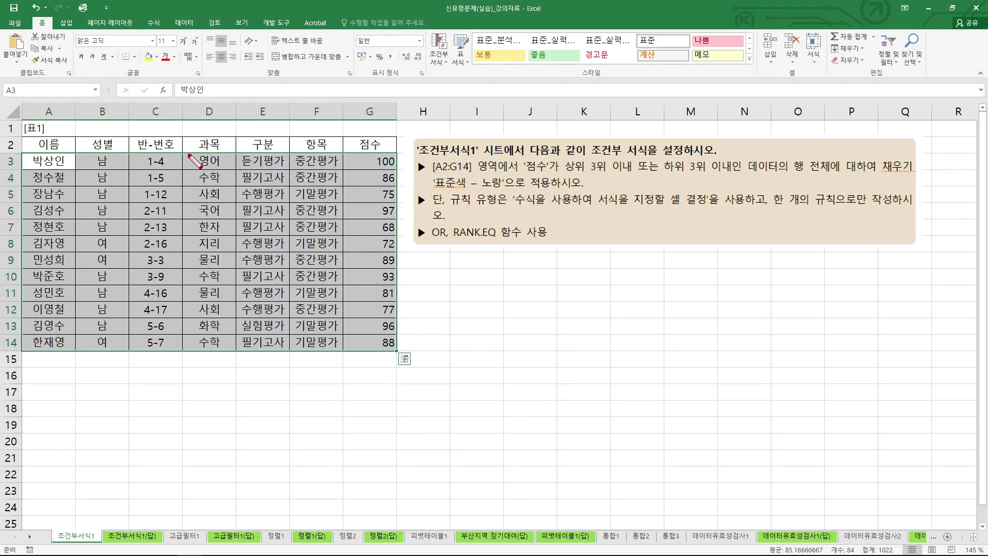
{"action": "mouse_move", "coordinate": [56, 143]}
{"action": "left_mouse_down"}
{"action": "mouse_move", "coordinate": [59, 150]}
{"action": "mouse_move", "coordinate": [67, 134]}
{"action": "left_mouse_up"}
{"action": "mouse_move", "coordinate": [41, 164]}
{"action": "left_mouse_down"}
{"action": "mouse_move", "coordinate": [129, 217]}
{"action": "mouse_move", "coordinate": [372, 325]}
{"action": "mouse_move", "coordinate": [363, 338]}
{"action": "left_mouse_up"}
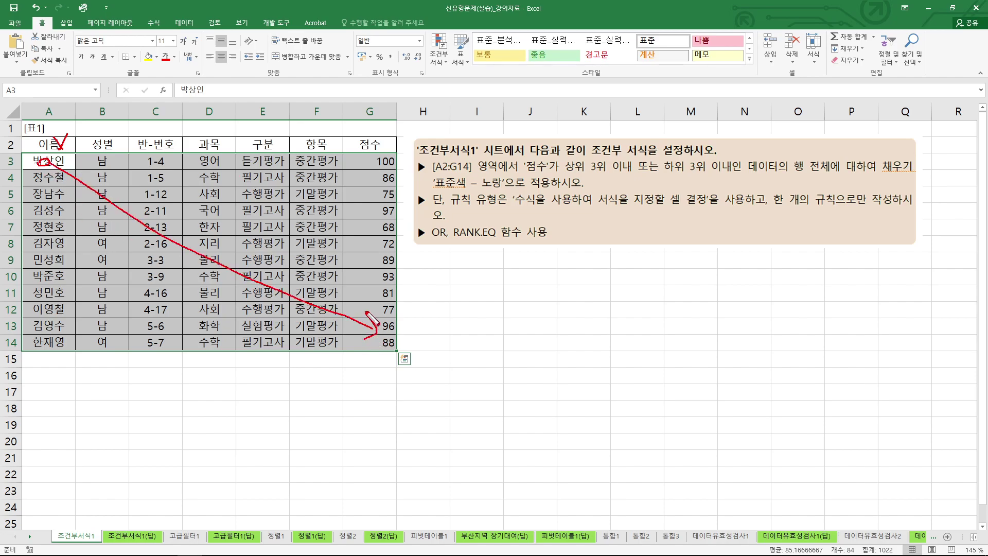
{"action": "mouse_move", "coordinate": [369, 299]}
{"action": "left_mouse_down"}
{"action": "mouse_move", "coordinate": [180, 202]}
{"action": "mouse_move", "coordinate": [139, 194]}
{"action": "mouse_move", "coordinate": [141, 170]}
{"action": "left_mouse_up"}
{"action": "mouse_move", "coordinate": [207, 196]}
{"action": "left_mouse_down"}
{"action": "mouse_move", "coordinate": [233, 226]}
{"action": "mouse_move", "coordinate": [217, 228]}
{"action": "left_mouse_up"}
{"action": "left_click_drag", "start_coordinate": [40, 163], "coordinate": [51, 169]}
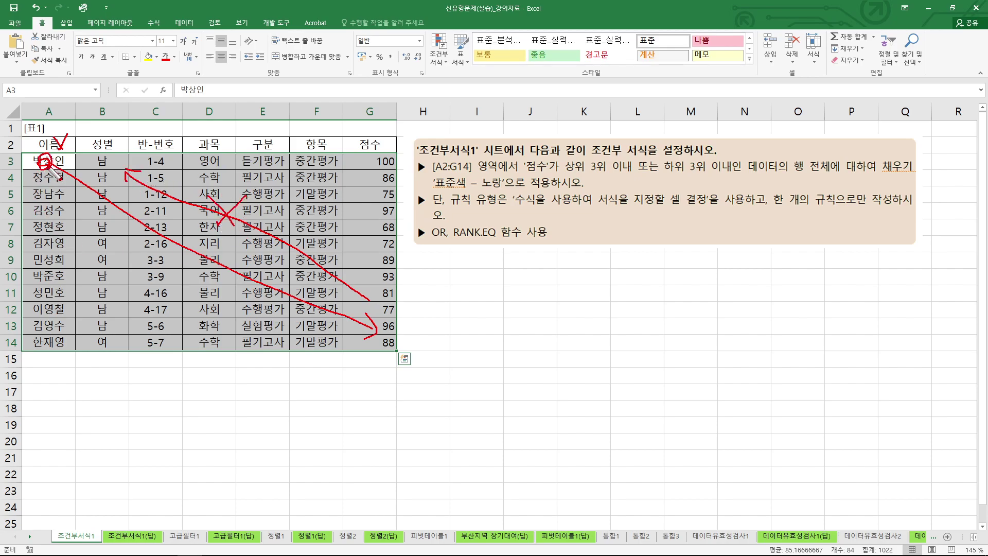
{"action": "key", "text": "Escape"}
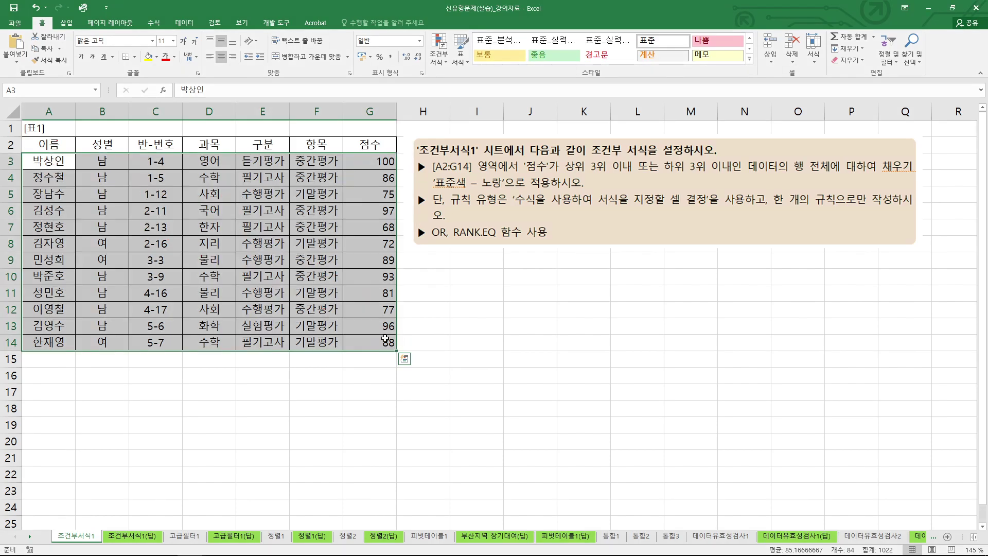
{"action": "left_click", "coordinate": [443, 61]}
{"action": "left_click", "coordinate": [446, 187]}
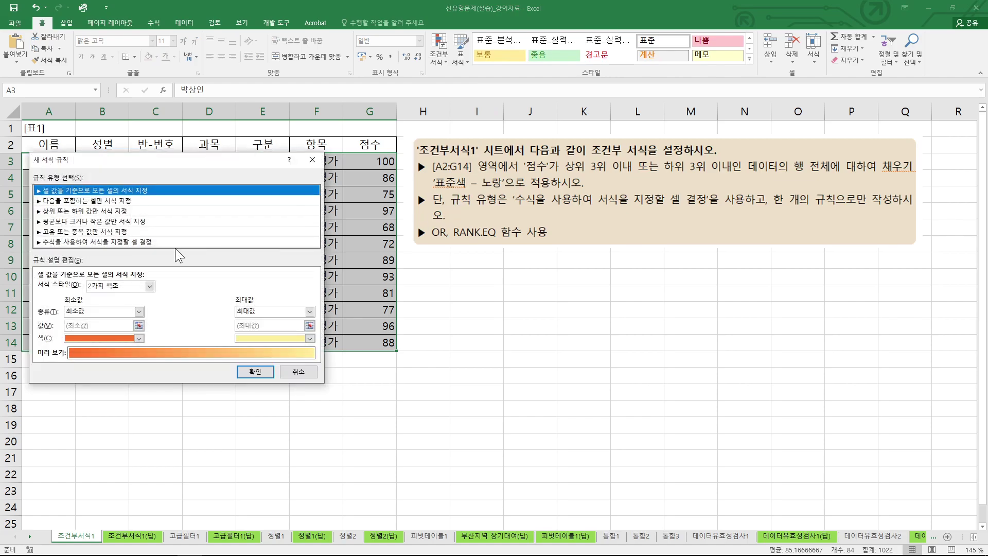
{"action": "left_click", "coordinate": [127, 242]}
{"action": "left_click_drag", "start_coordinate": [144, 162], "coordinate": [497, 198]}
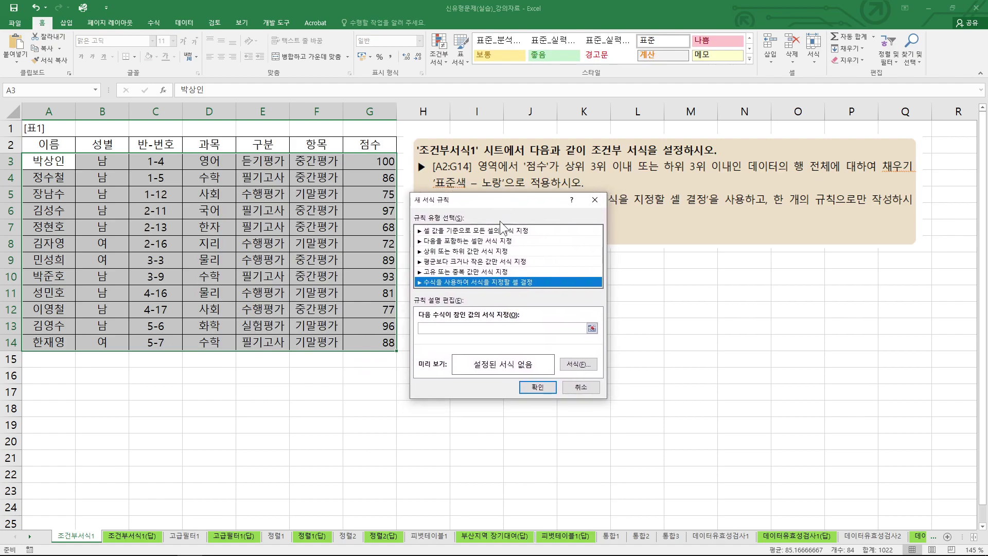
Step: Enter the rule formula's first condition for the top three scores as =OR(RANK.EQ($G3,$G$3:$G$14,0)<=3
{"action": "left_click", "coordinate": [463, 327]}
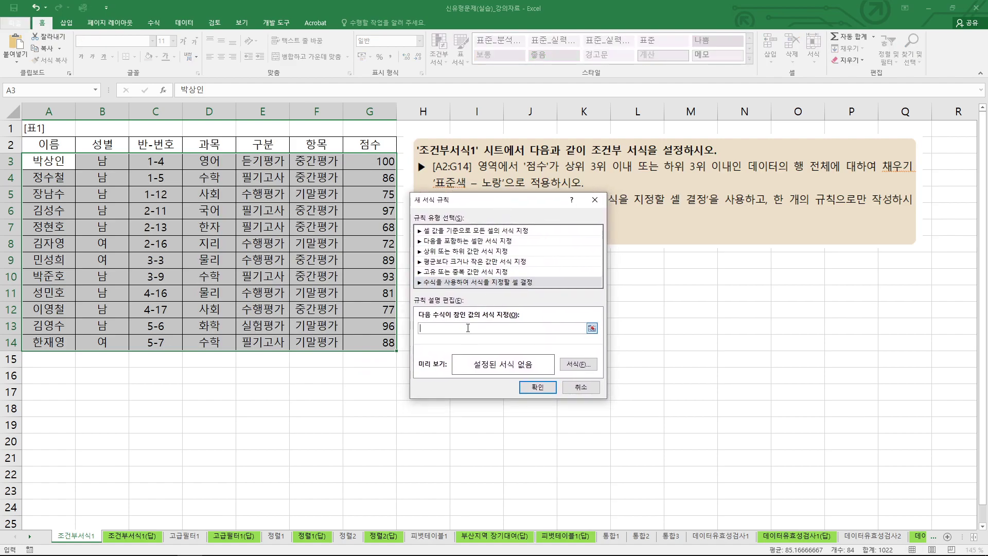
{"action": "type", "text": "=OR(RANK.EQ("}
{"action": "key", "text": "Tab"}
{"action": "mouse_move", "coordinate": [529, 176]}
{"action": "left_mouse_down"}
{"action": "mouse_move", "coordinate": [561, 171]}
{"action": "mouse_move", "coordinate": [556, 160]}
{"action": "left_mouse_up"}
{"action": "mouse_move", "coordinate": [392, 155]}
{"action": "left_mouse_down"}
{"action": "mouse_move", "coordinate": [368, 171]}
{"action": "mouse_move", "coordinate": [410, 163]}
{"action": "mouse_move", "coordinate": [355, 290]}
{"action": "mouse_move", "coordinate": [395, 321]}
{"action": "left_mouse_up"}
{"action": "key", "text": "Escape"}
{"action": "left_click", "coordinate": [378, 163]}
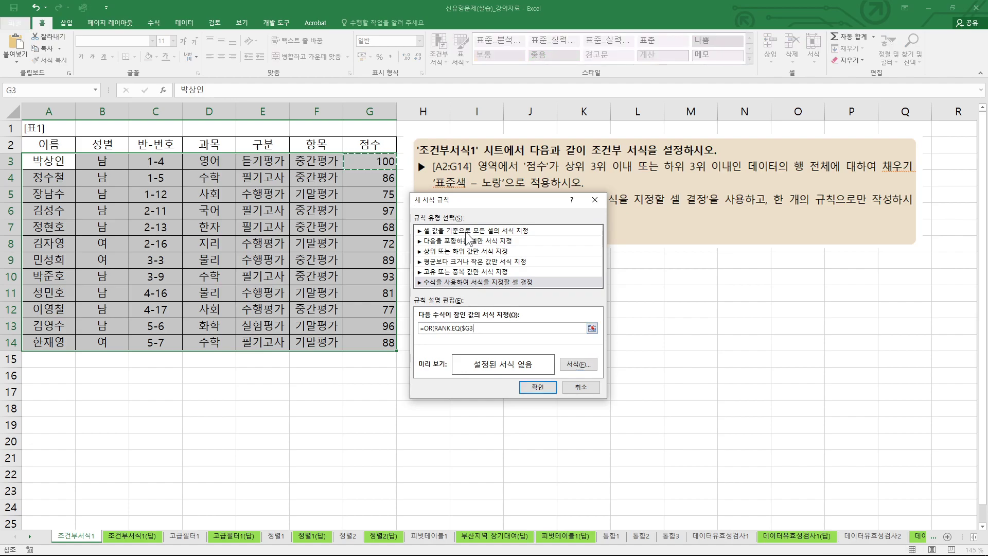
{"action": "type", "text": ","}
{"action": "left_click_drag", "start_coordinate": [384, 161], "coordinate": [390, 342]}
{"action": "left_click_drag", "start_coordinate": [473, 328], "coordinate": [527, 329]}
{"action": "left_click", "coordinate": [527, 330]}
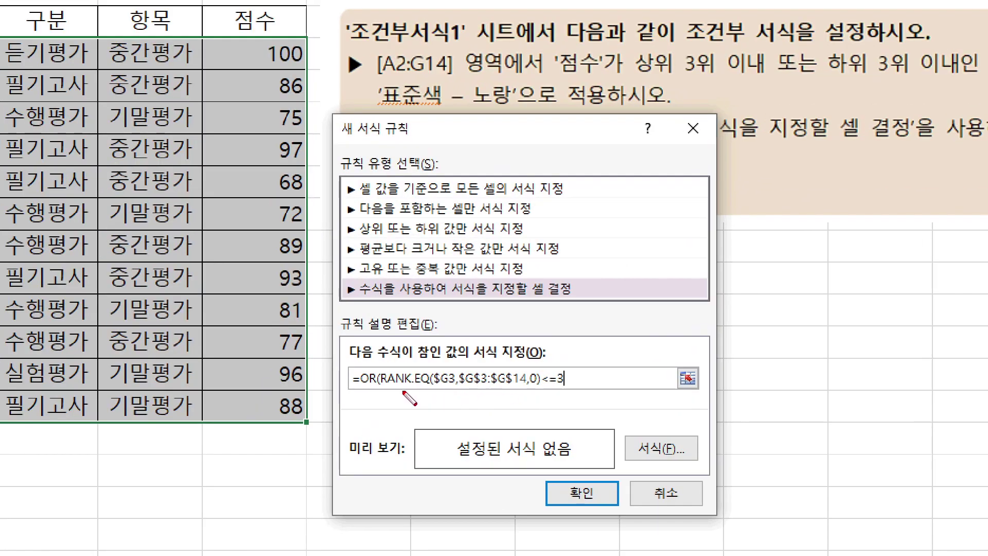
{"action": "left_click_drag", "start_coordinate": [382, 390], "coordinate": [565, 390]}
{"action": "left_click_drag", "start_coordinate": [454, 395], "coordinate": [449, 410]}
{"action": "mouse_move", "coordinate": [462, 407]}
{"action": "left_mouse_down"}
{"action": "mouse_move", "coordinate": [509, 405]}
{"action": "mouse_move", "coordinate": [501, 411]}
{"action": "left_mouse_up"}
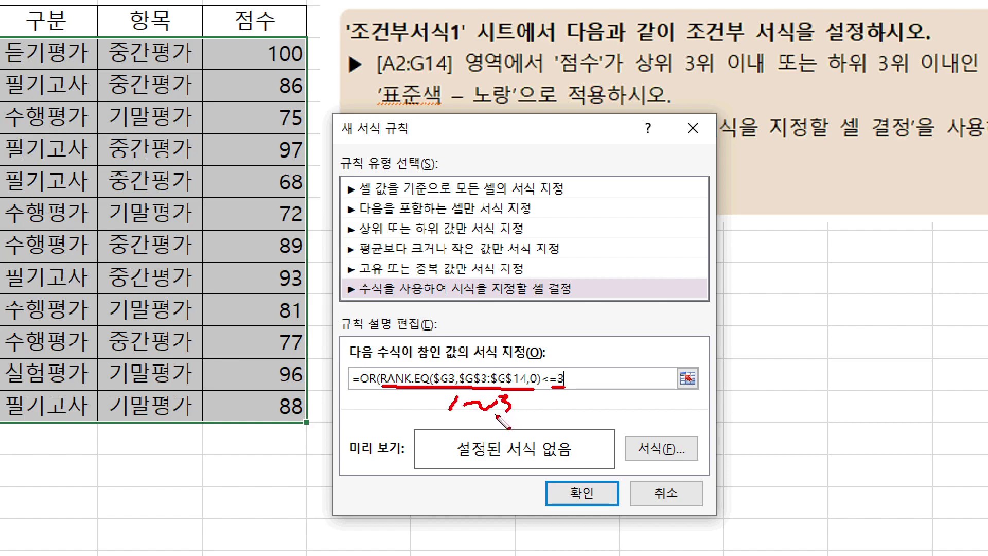
{"action": "mouse_move", "coordinate": [832, 78]}
{"action": "left_mouse_down"}
{"action": "mouse_move", "coordinate": [919, 56]}
{"action": "mouse_move", "coordinate": [832, 82]}
{"action": "left_mouse_up"}
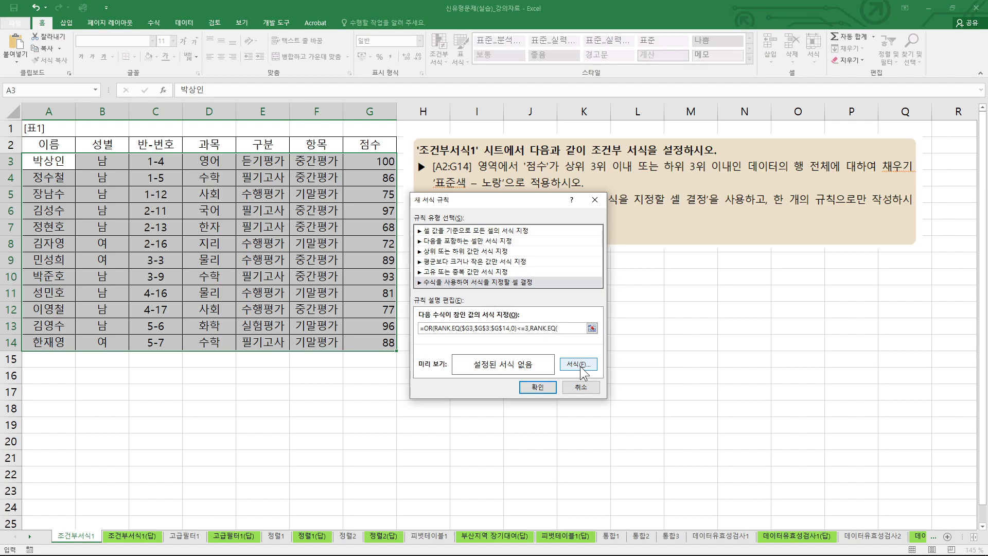
Step: Complete the OR formula with the bottom-three condition RANK.EQ($G3,$G$3:$G$14,1)<=3 and the closing parenthesis
{"action": "left_click", "coordinate": [379, 163]}
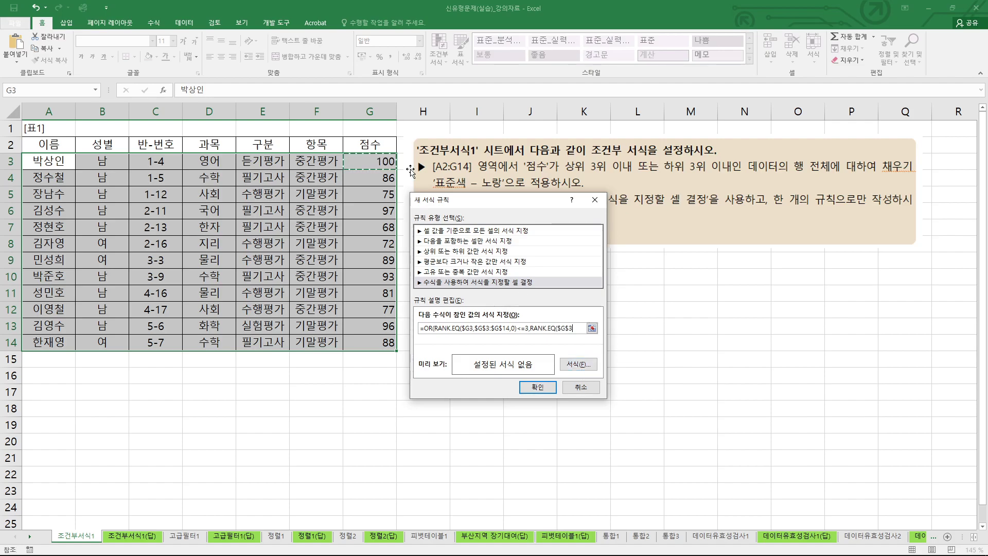
{"action": "key", "text": "F4"}
{"action": "key", "text": "F4"}
{"action": "type", "text": ","}
{"action": "left_click_drag", "start_coordinate": [379, 161], "coordinate": [378, 340]}
{"action": "type", "text": ",1)"}
{"action": "mouse_move", "coordinate": [562, 338]}
{"action": "left_mouse_down"}
{"action": "mouse_move", "coordinate": [568, 321]}
{"action": "mouse_move", "coordinate": [554, 340]}
{"action": "left_mouse_up"}
{"action": "key", "text": "Escape"}
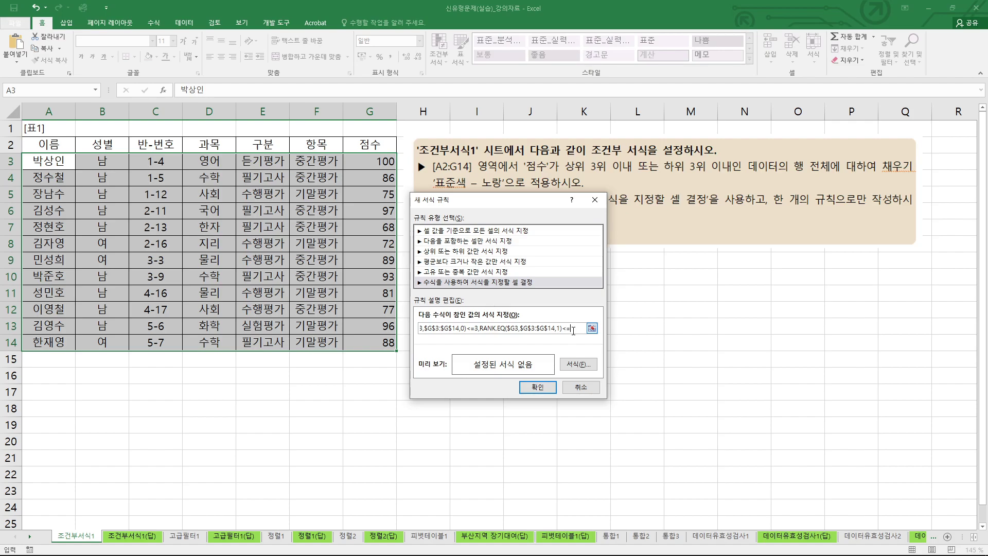
{"action": "key", "text": "ctrl+shift+d"}
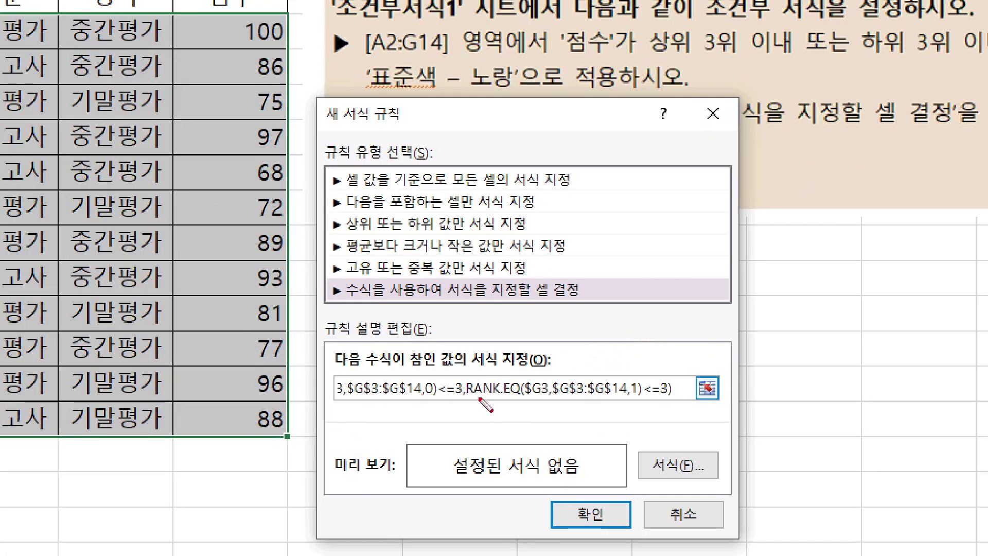
{"action": "left_click_drag", "start_coordinate": [479, 334], "coordinate": [483, 333]}
{"action": "left_click_drag", "start_coordinate": [471, 400], "coordinate": [673, 399]}
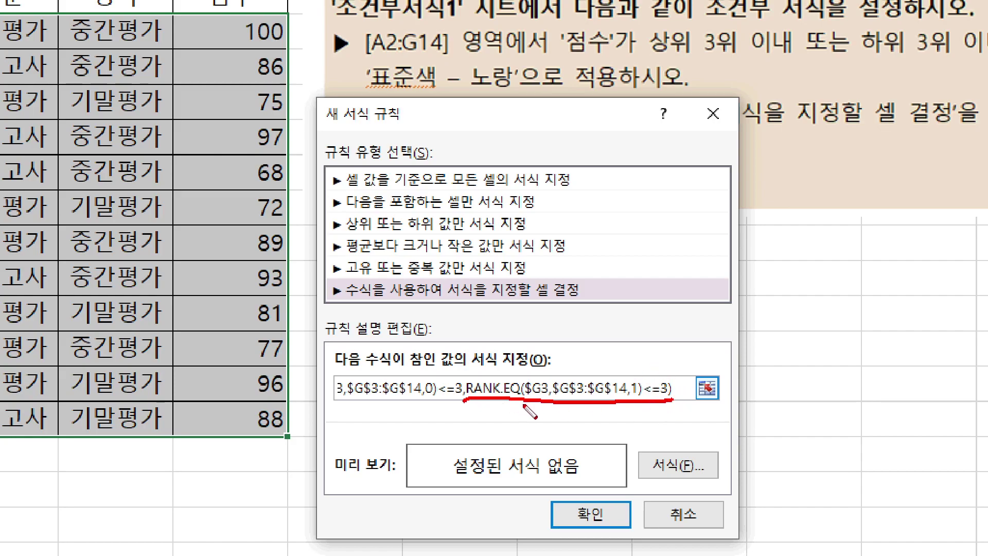
{"action": "key", "text": "Escape"}
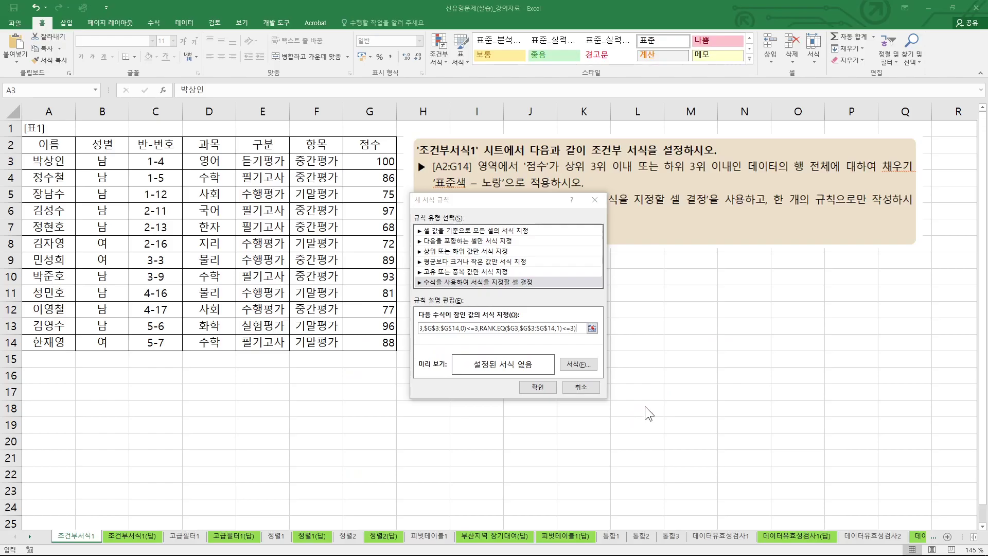
Step: Set the rule's fill colour to standard yellow (표준색 – 노랑) and apply the rule to A3:G14
{"action": "left_click", "coordinate": [579, 364]}
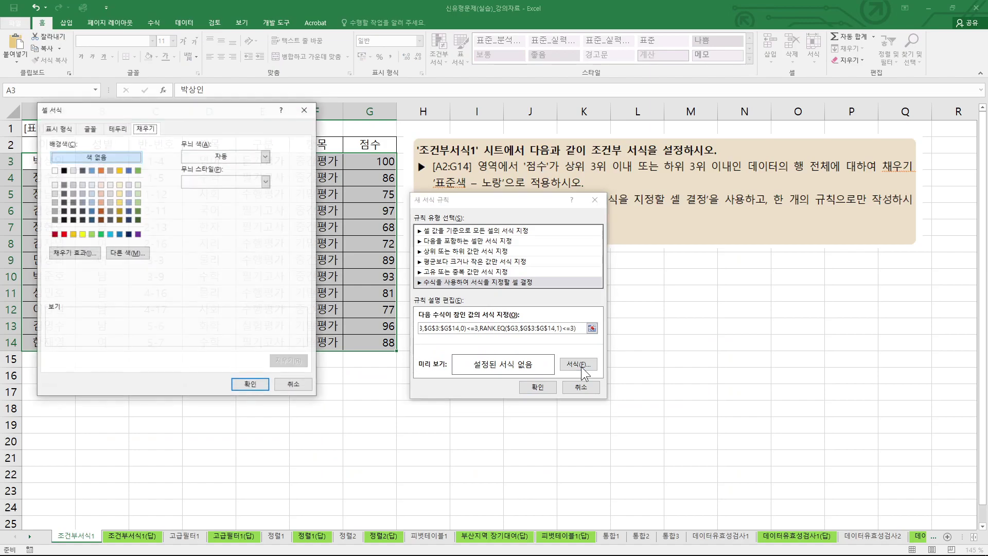
{"action": "left_click", "coordinate": [83, 234]}
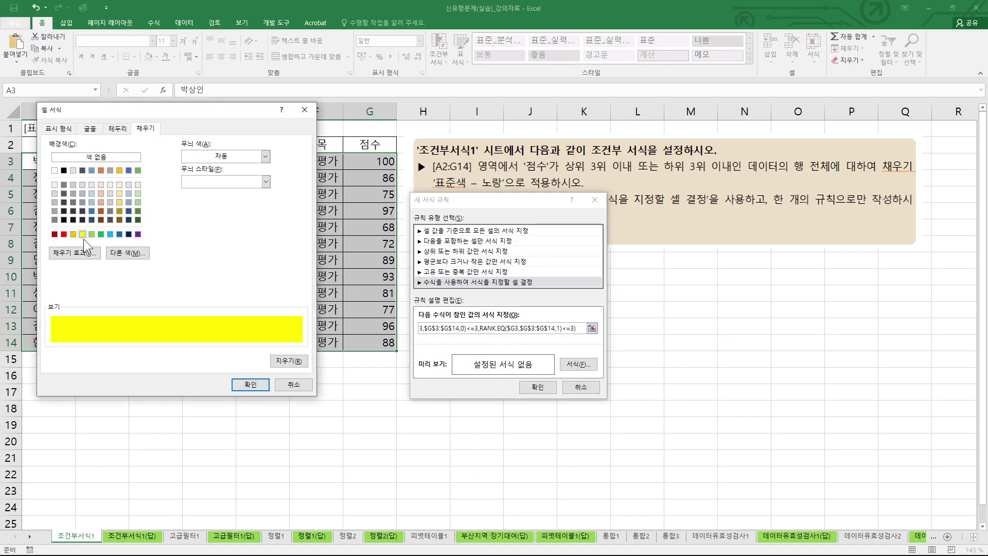
{"action": "left_click", "coordinate": [251, 384]}
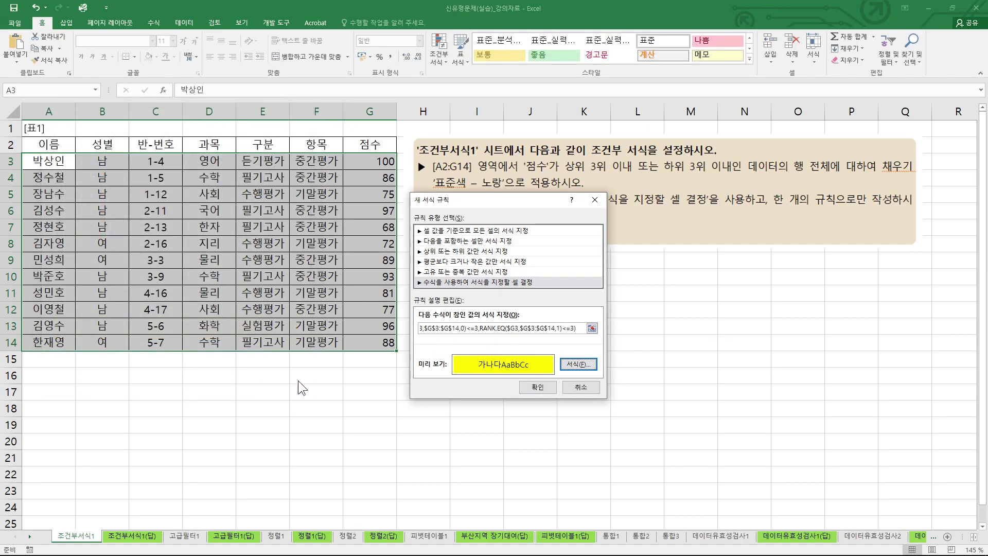
{"action": "left_click", "coordinate": [537, 387]}
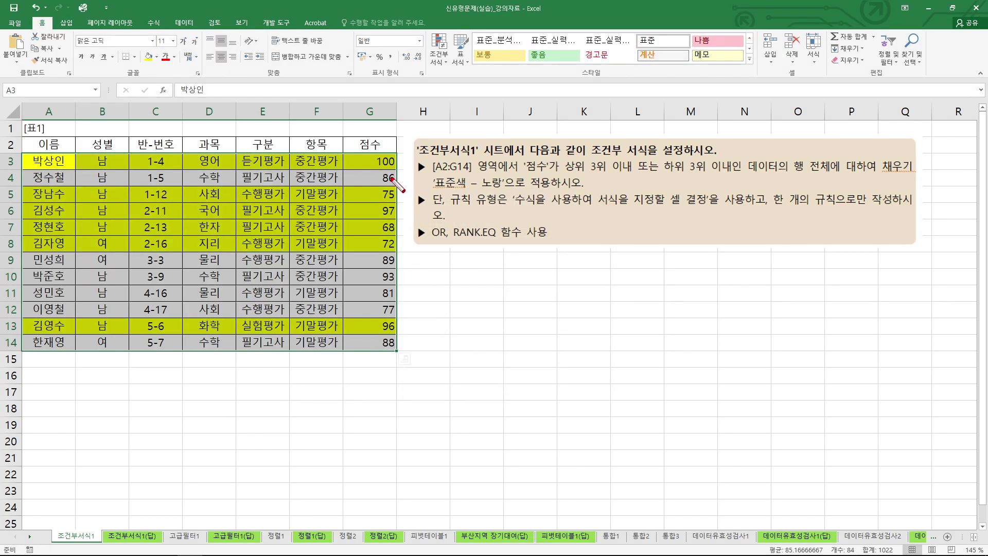
Step: Check the highlighted rows against the three highest and three lowest scores in the 점수 column
{"action": "left_click_drag", "start_coordinate": [373, 161], "coordinate": [380, 165]}
{"action": "mouse_move", "coordinate": [404, 206]}
{"action": "left_mouse_down"}
{"action": "mouse_move", "coordinate": [373, 213]}
{"action": "mouse_move", "coordinate": [387, 219]}
{"action": "left_mouse_up"}
{"action": "mouse_move", "coordinate": [395, 315]}
{"action": "left_mouse_down"}
{"action": "mouse_move", "coordinate": [406, 329]}
{"action": "mouse_move", "coordinate": [379, 343]}
{"action": "left_mouse_up"}
{"action": "mouse_move", "coordinate": [409, 163]}
{"action": "left_mouse_down"}
{"action": "mouse_move", "coordinate": [405, 206]}
{"action": "mouse_move", "coordinate": [414, 206]}
{"action": "left_mouse_up"}
{"action": "left_click_drag", "start_coordinate": [410, 310], "coordinate": [410, 326]}
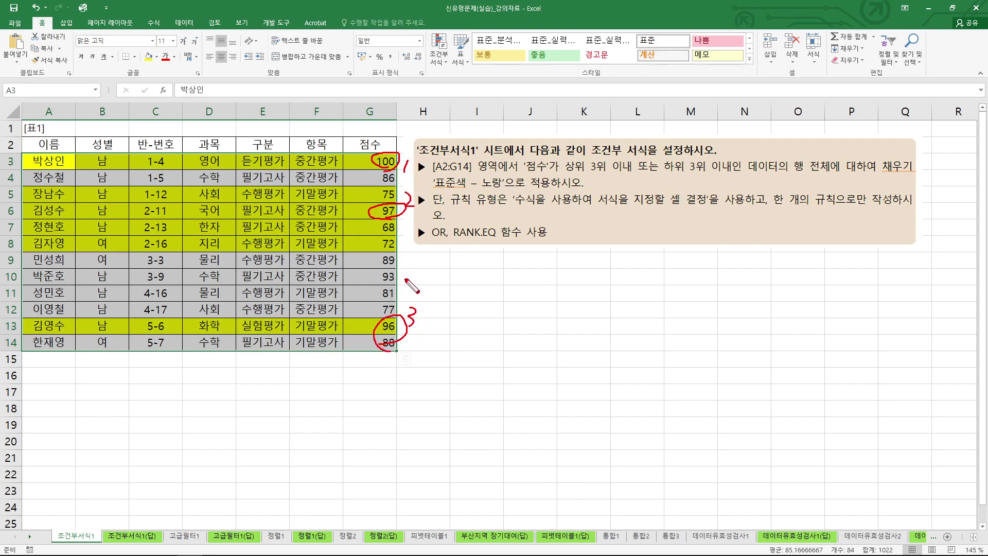
{"action": "left_click_drag", "start_coordinate": [374, 222], "coordinate": [369, 252]}
{"action": "mouse_move", "coordinate": [352, 191]}
{"action": "left_mouse_down"}
{"action": "mouse_move", "coordinate": [375, 199]}
{"action": "mouse_move", "coordinate": [362, 241]}
{"action": "left_mouse_up"}
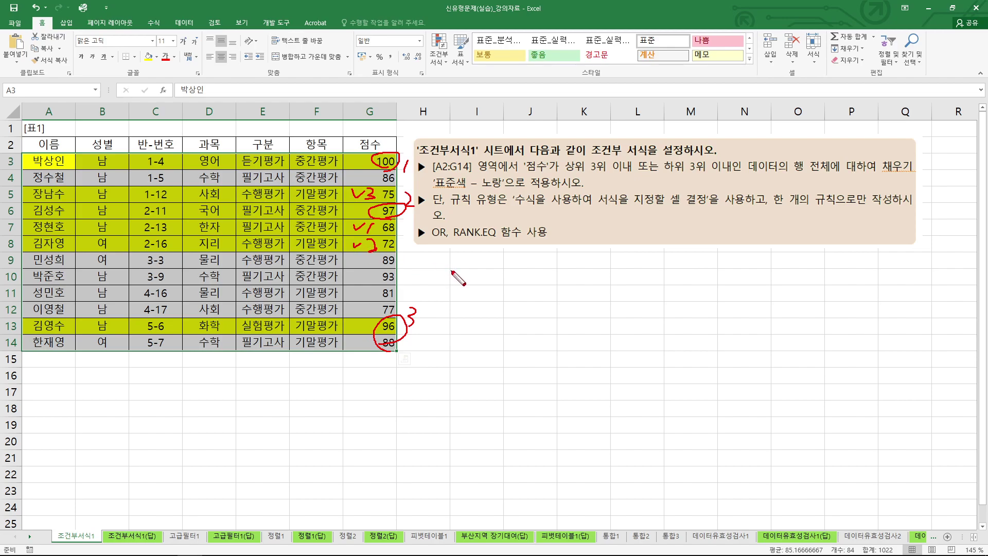
{"action": "key", "text": "Escape"}
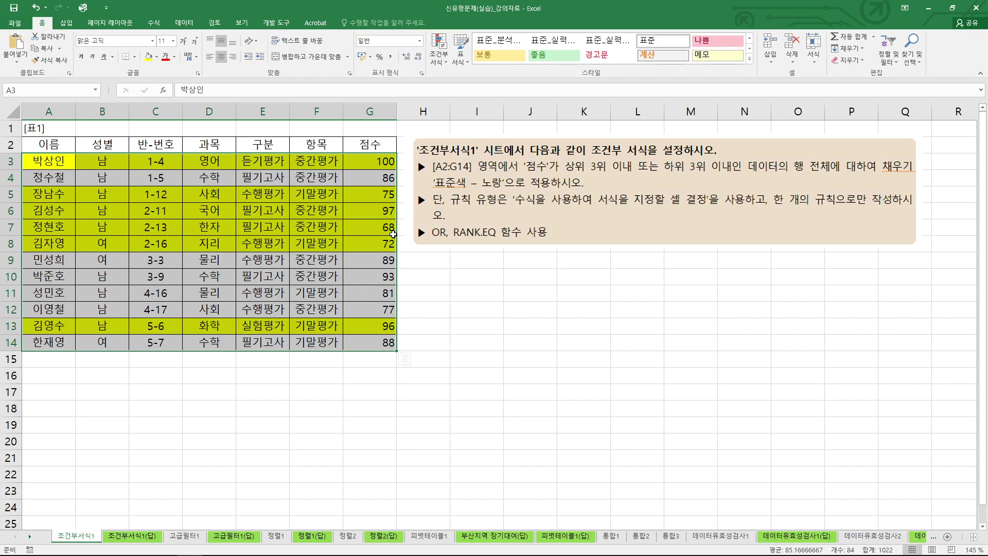
Step: Open the existing conditional formatting rule for A3:G14 for editing, review its OR/RANK.EQ formula and close the rule manager
{"action": "left_click", "coordinate": [440, 61]}
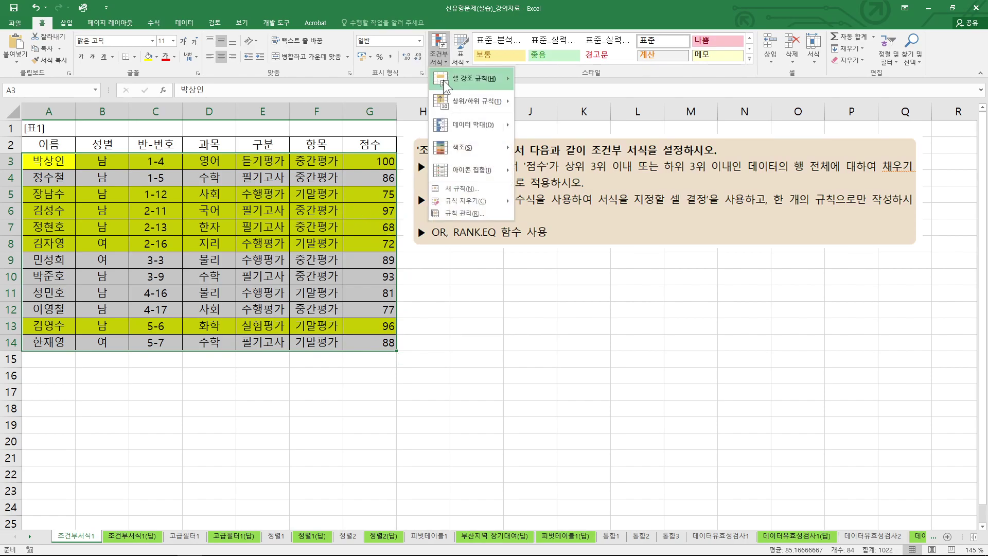
{"action": "left_click", "coordinate": [460, 213]}
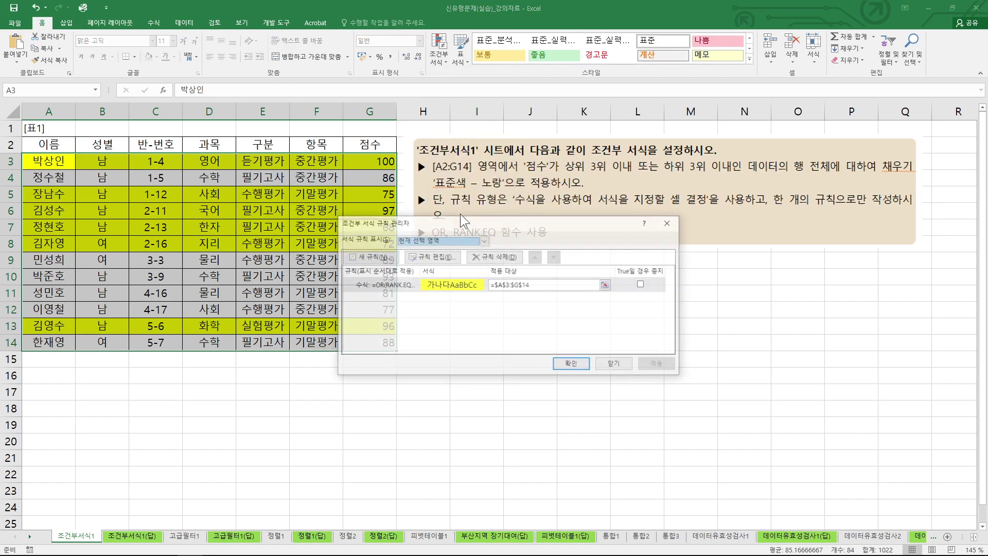
{"action": "left_click", "coordinate": [436, 257]}
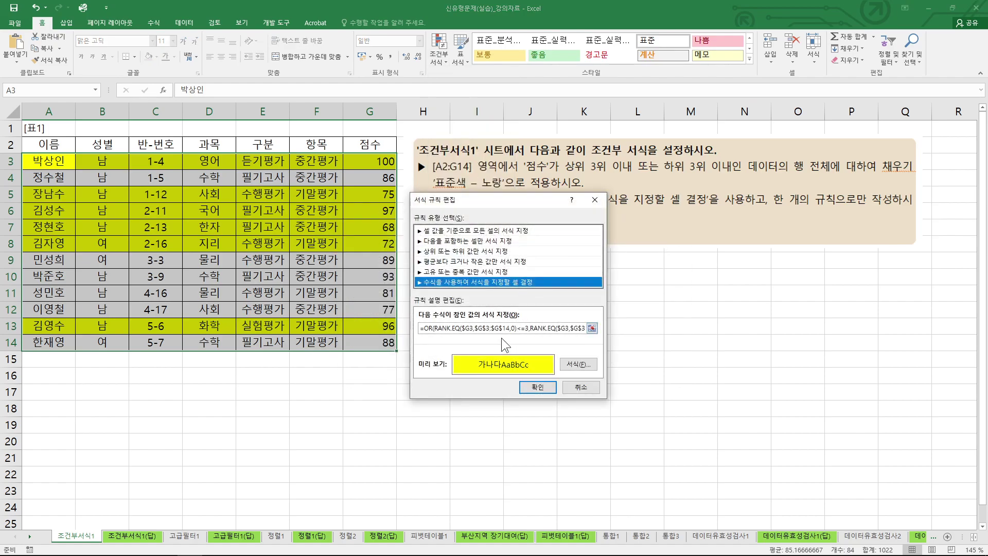
{"action": "left_click", "coordinate": [458, 329]}
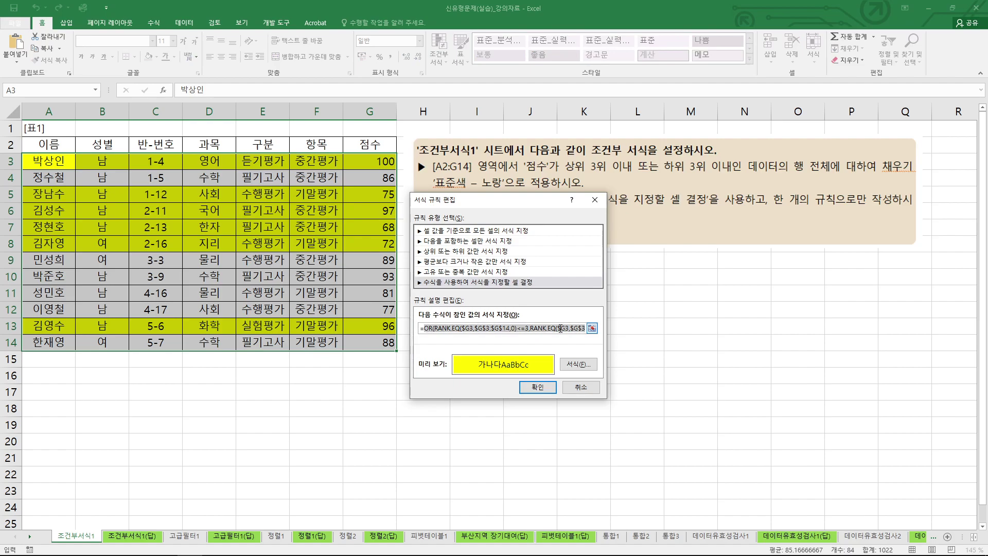
{"action": "left_click", "coordinate": [537, 329]}
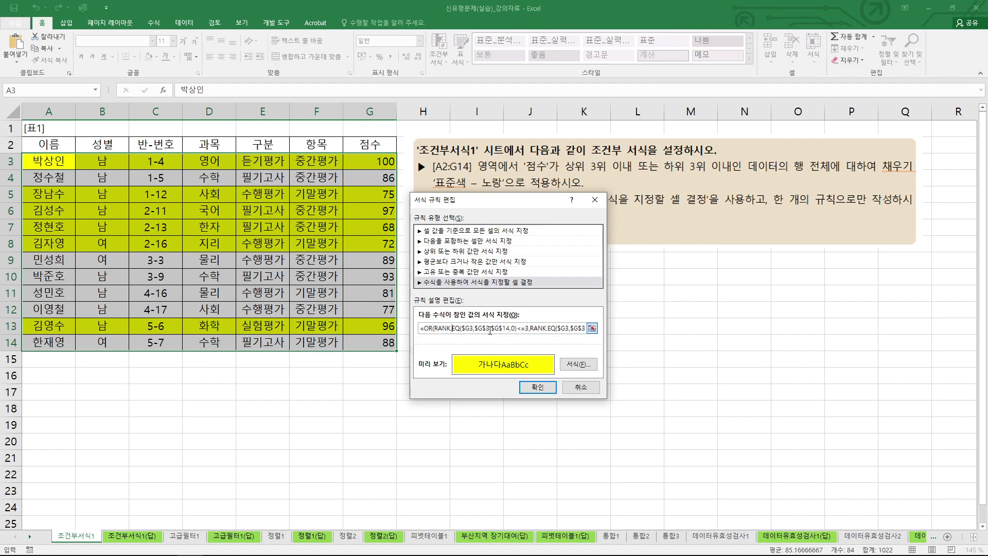
{"action": "type", "text": ":"}
{"action": "left_click", "coordinate": [537, 387]}
{"action": "left_click", "coordinate": [578, 394]}
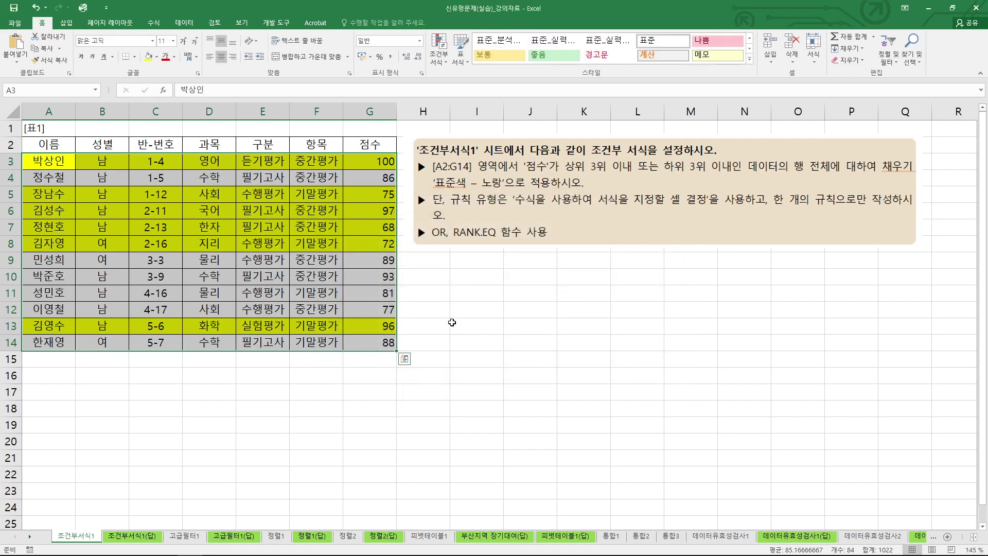
Step: Review the 하위 3위 condition and the RANK.EQ function requirement in the task instructions
{"action": "left_click", "coordinate": [507, 271]}
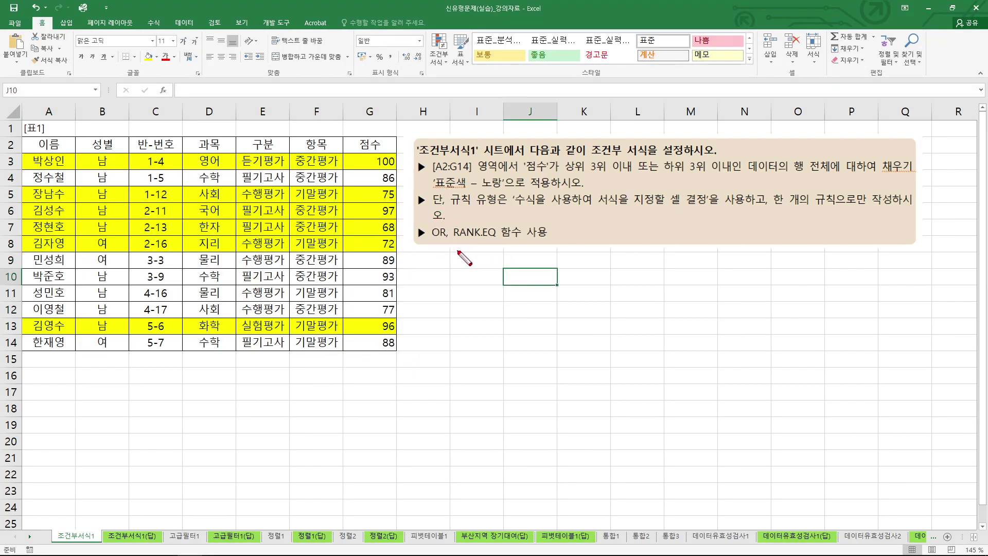
{"action": "mouse_move", "coordinate": [660, 173]}
{"action": "left_mouse_down"}
{"action": "mouse_move", "coordinate": [713, 168]}
{"action": "mouse_move", "coordinate": [661, 154]}
{"action": "mouse_move", "coordinate": [660, 172]}
{"action": "left_mouse_up"}
{"action": "mouse_move", "coordinate": [452, 239]}
{"action": "left_mouse_down"}
{"action": "mouse_move", "coordinate": [503, 222]}
{"action": "mouse_move", "coordinate": [448, 242]}
{"action": "left_mouse_up"}
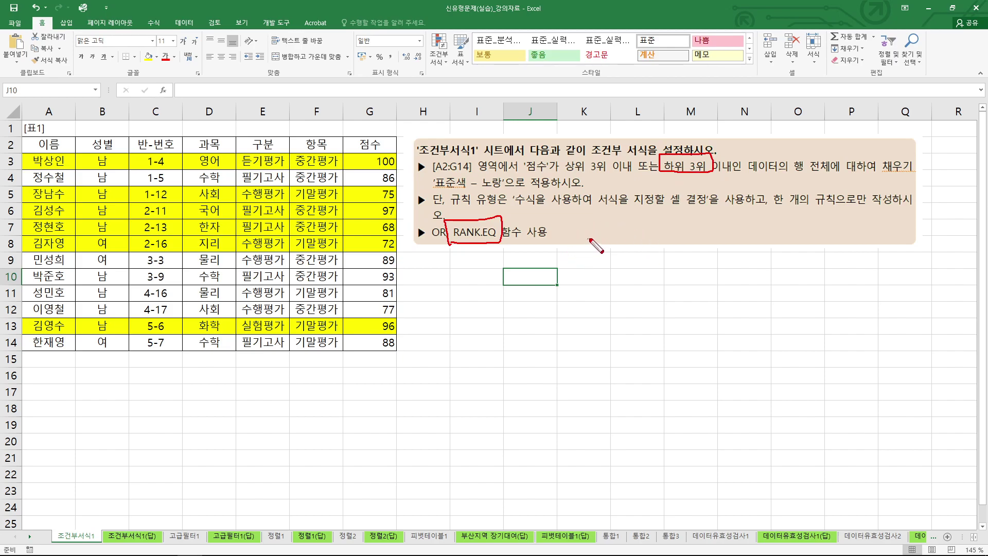
{"action": "key", "text": "Escape"}
{"action": "left_click", "coordinate": [499, 291]}
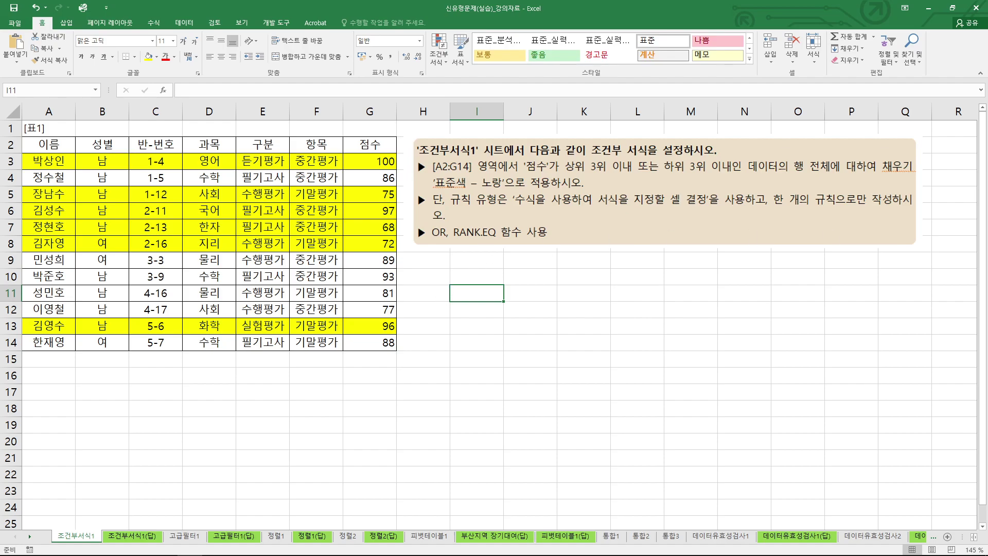
Step: Switch to sheet 고급필터1 and read the instructions for the parking point, entry time and exit time conditions and the output location
{"action": "key", "text": "ctrl+Page_Down"}
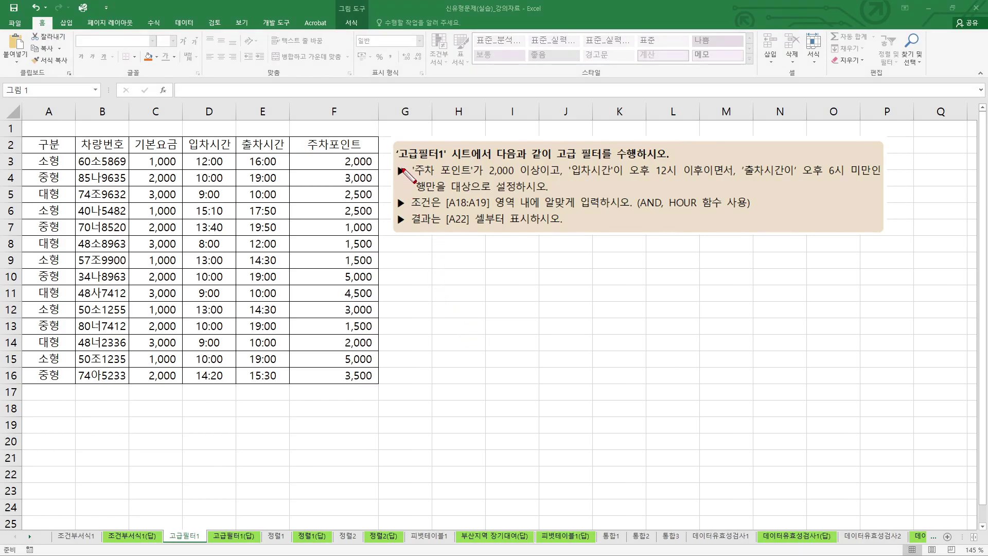
{"action": "left_click_drag", "start_coordinate": [398, 163], "coordinate": [445, 162]}
{"action": "mouse_move", "coordinate": [669, 181]}
{"action": "left_mouse_down"}
{"action": "mouse_move", "coordinate": [651, 184]}
{"action": "mouse_move", "coordinate": [675, 157]}
{"action": "mouse_move", "coordinate": [666, 182]}
{"action": "left_mouse_up"}
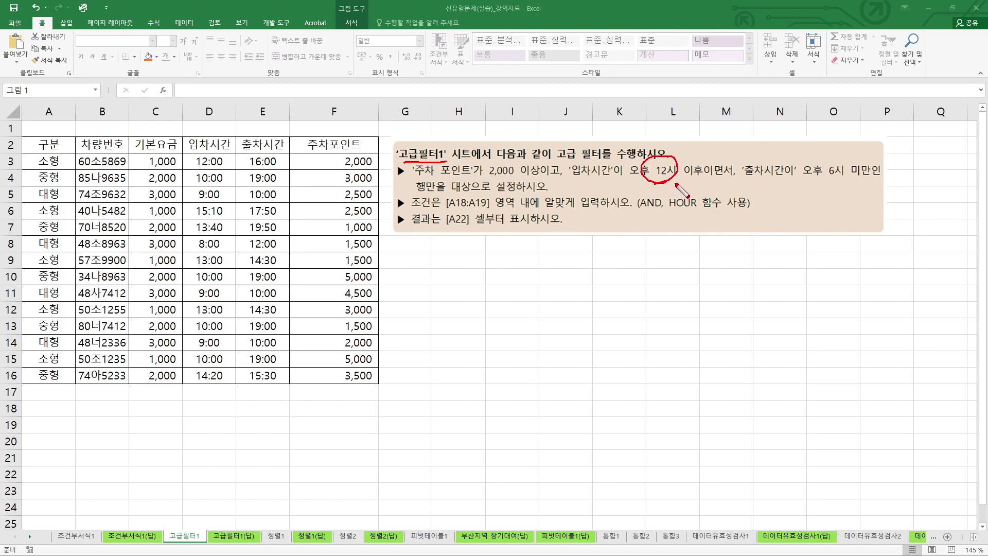
{"action": "mouse_move", "coordinate": [676, 185]}
{"action": "left_mouse_down"}
{"action": "mouse_move", "coordinate": [678, 194]}
{"action": "mouse_move", "coordinate": [692, 187]}
{"action": "left_mouse_up"}
{"action": "mouse_move", "coordinate": [699, 180]}
{"action": "left_mouse_down"}
{"action": "mouse_move", "coordinate": [700, 192]}
{"action": "mouse_move", "coordinate": [716, 193]}
{"action": "left_mouse_up"}
{"action": "mouse_move", "coordinate": [807, 180]}
{"action": "left_mouse_down"}
{"action": "mouse_move", "coordinate": [840, 180]}
{"action": "mouse_move", "coordinate": [817, 202]}
{"action": "left_mouse_up"}
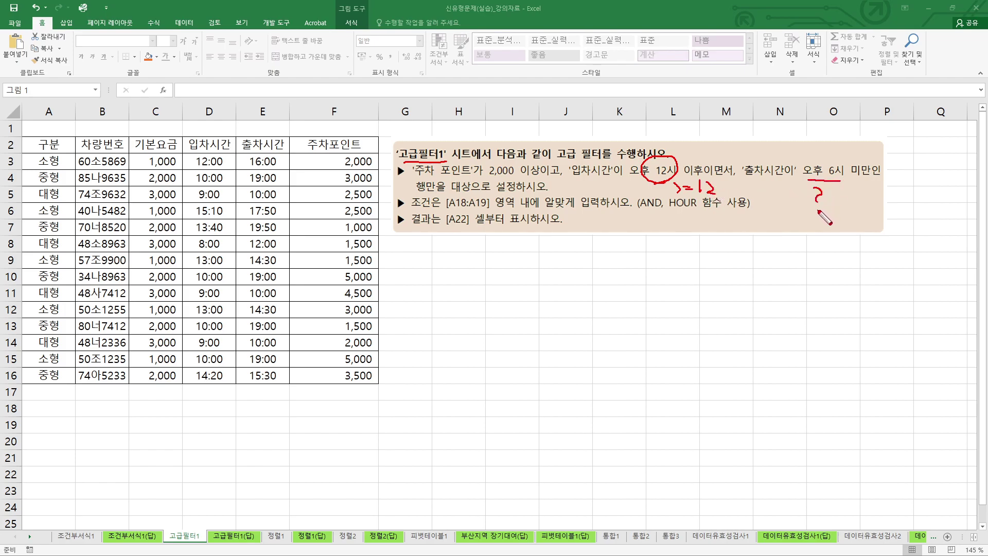
{"action": "left_click", "coordinate": [817, 210]}
{"action": "mouse_move", "coordinate": [841, 193]}
{"action": "left_mouse_down"}
{"action": "mouse_move", "coordinate": [835, 206]}
{"action": "mouse_move", "coordinate": [854, 210]}
{"action": "mouse_move", "coordinate": [837, 247]}
{"action": "mouse_move", "coordinate": [845, 240]}
{"action": "left_mouse_up"}
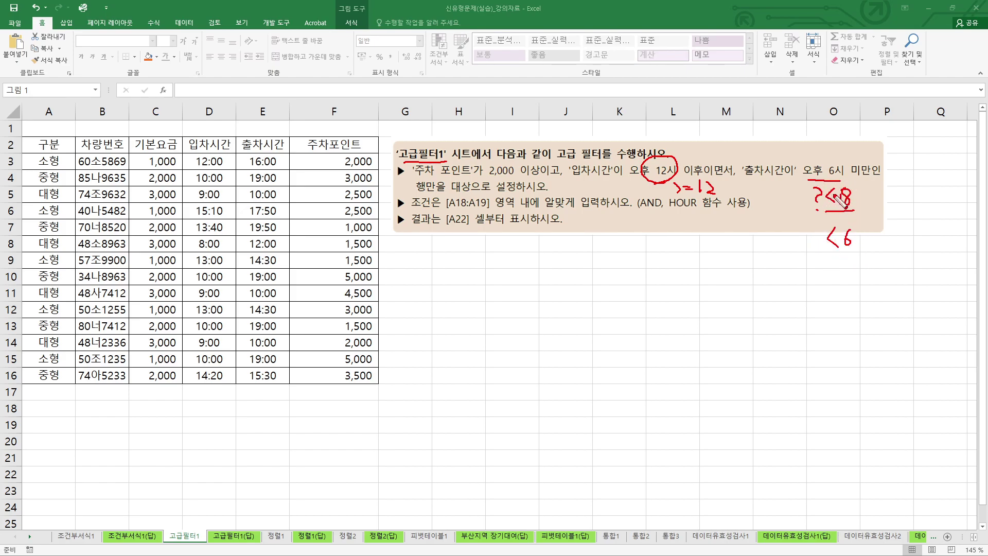
{"action": "key", "text": "Escape"}
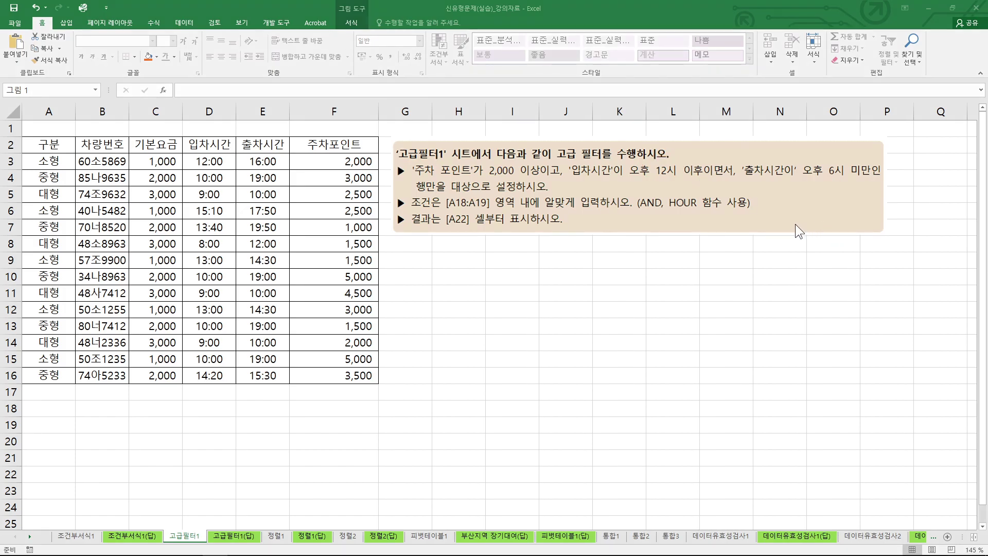
{"action": "left_click", "coordinate": [740, 220]}
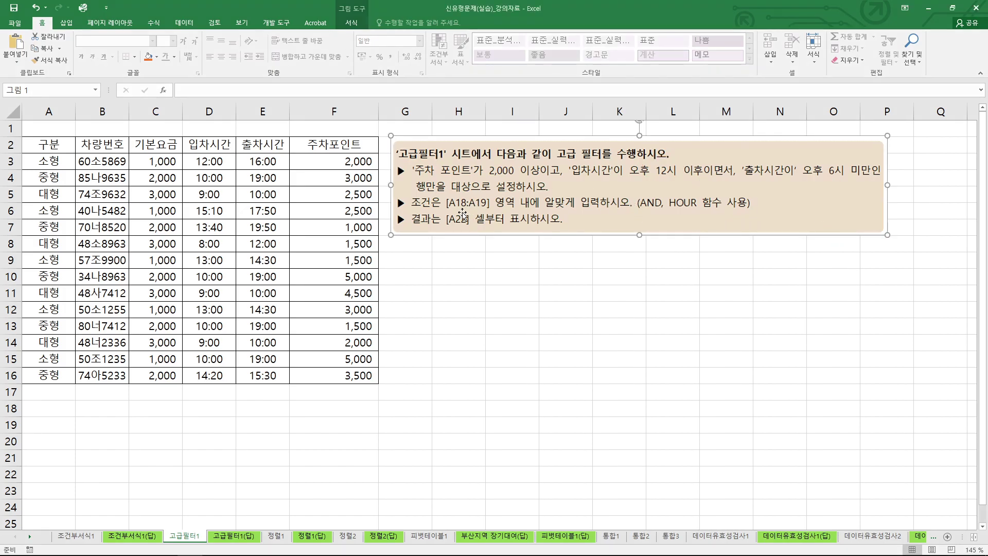
Step: Enter the criteria heading 조건 in cell A18
{"action": "left_click", "coordinate": [59, 409]}
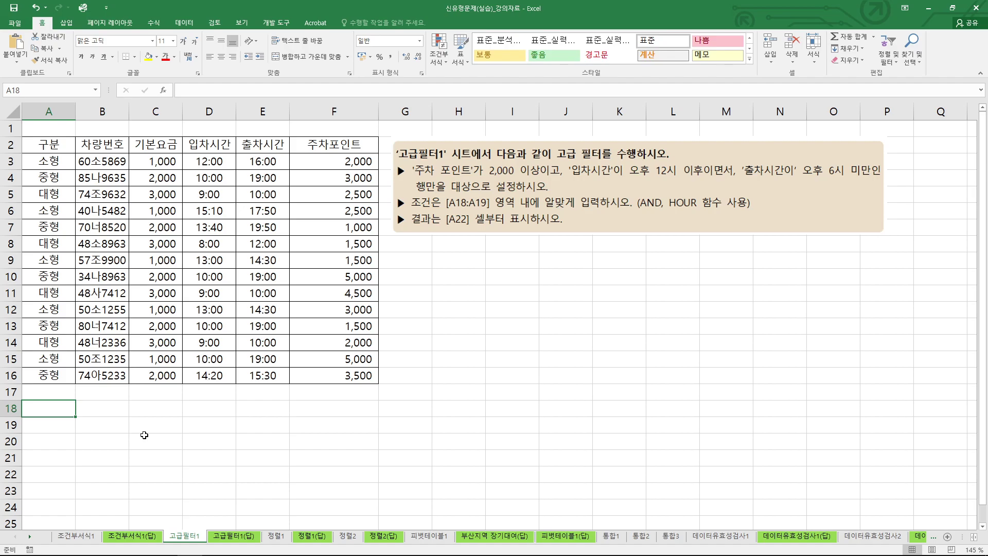
{"action": "type", "text": "WH조건"}
{"action": "key", "text": "Return"}
Step: Begin the criteria formula in A19 with the parking point condition as =AND(F3>=2000,
{"action": "type", "text": "="}
{"action": "type", "text": "ㅁ"}
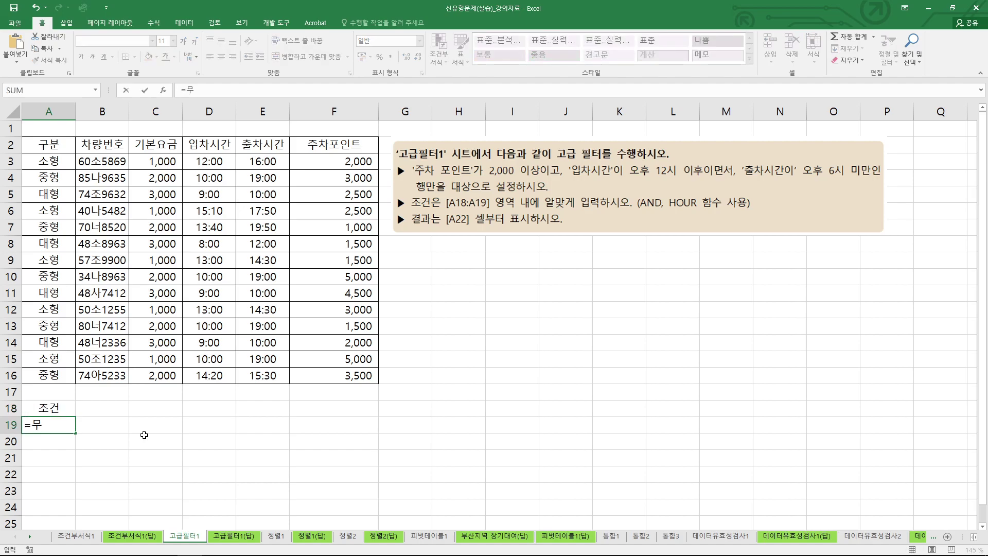
{"action": "key", "text": "BackSpace"}
{"action": "key", "text": "BackSpace"}
{"action": "type", "text": "AND("}
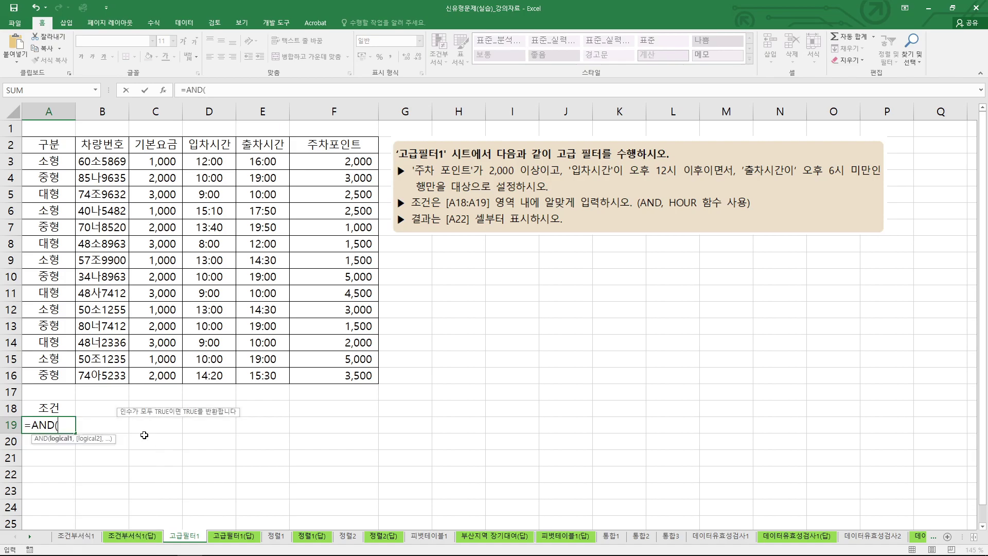
{"action": "mouse_move", "coordinate": [489, 194]}
{"action": "left_mouse_down"}
{"action": "mouse_move", "coordinate": [481, 164]}
{"action": "mouse_move", "coordinate": [466, 191]}
{"action": "left_mouse_up"}
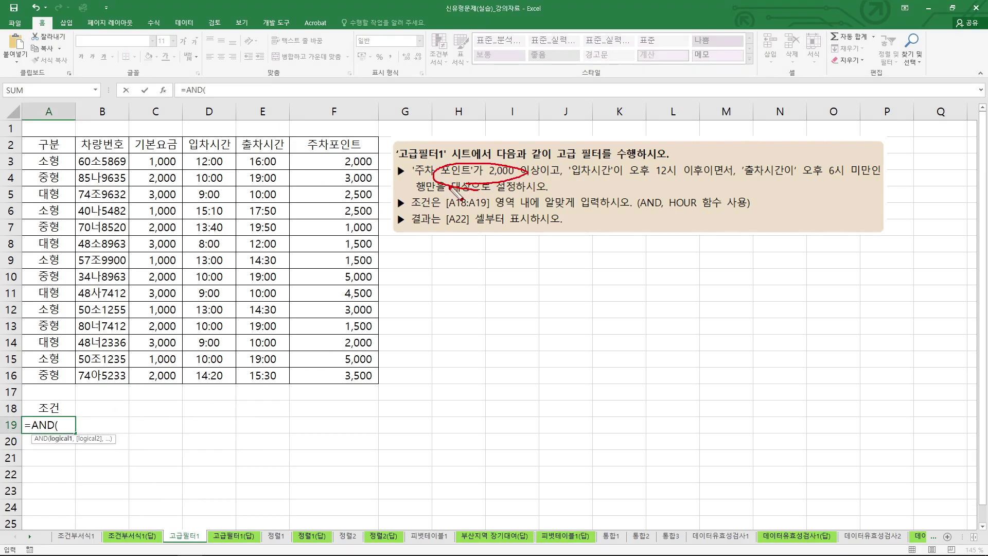
{"action": "left_click_drag", "start_coordinate": [352, 171], "coordinate": [349, 183]}
{"action": "key", "text": "Escape"}
{"action": "left_click", "coordinate": [356, 162]}
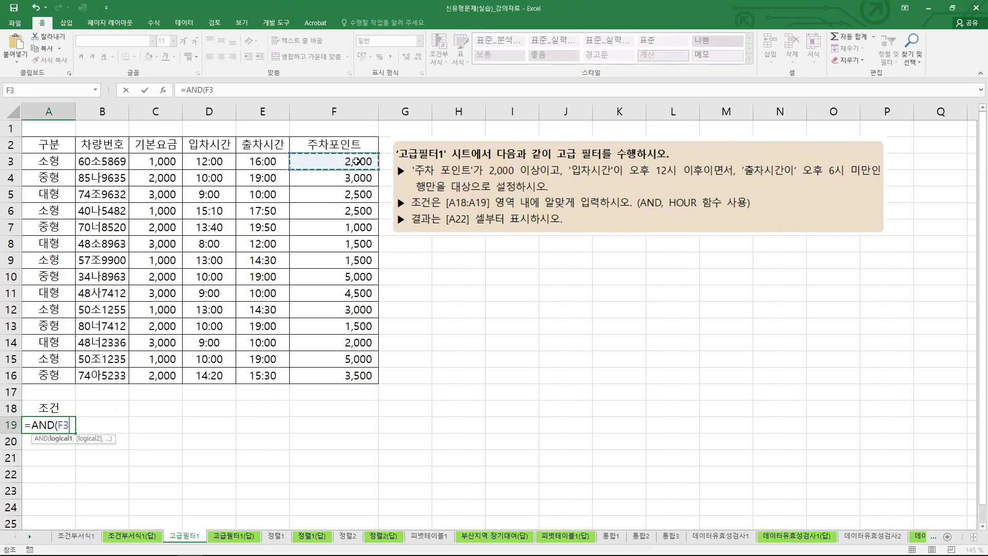
{"action": "type", "text": ">=2000,"}
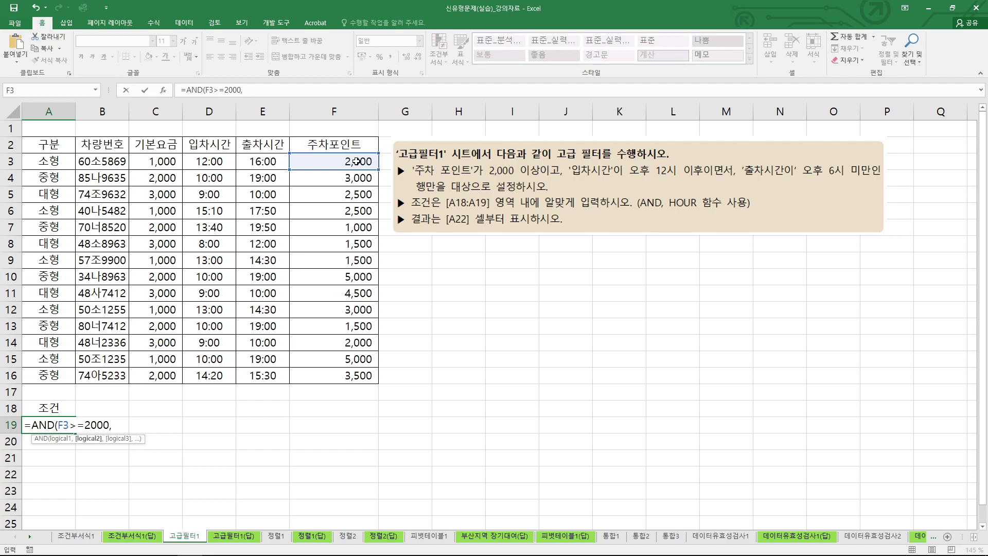
Step: Add the entry time condition HOUR(D3)>=12 to the AND formula in A19
{"action": "type", "text": "HOUR("}
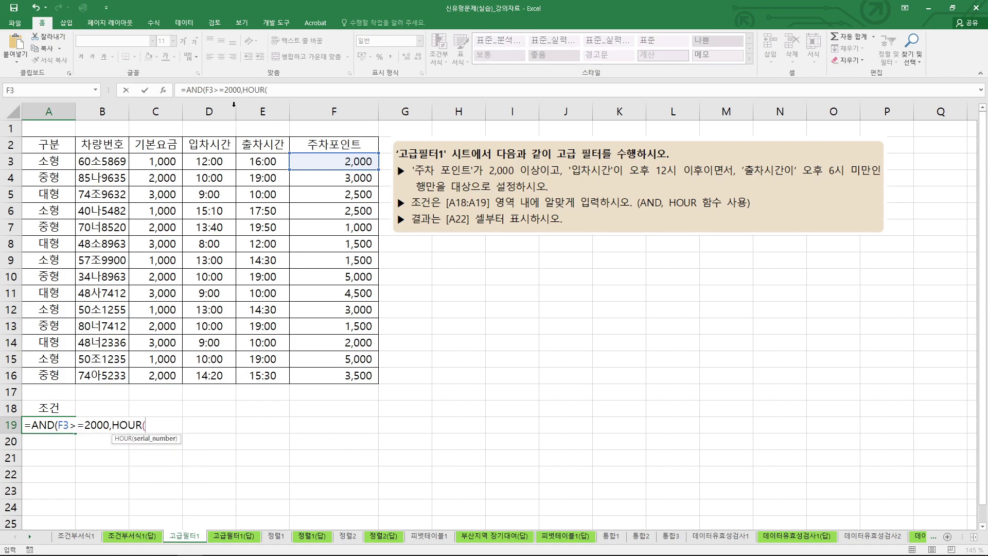
{"action": "left_click", "coordinate": [212, 163]}
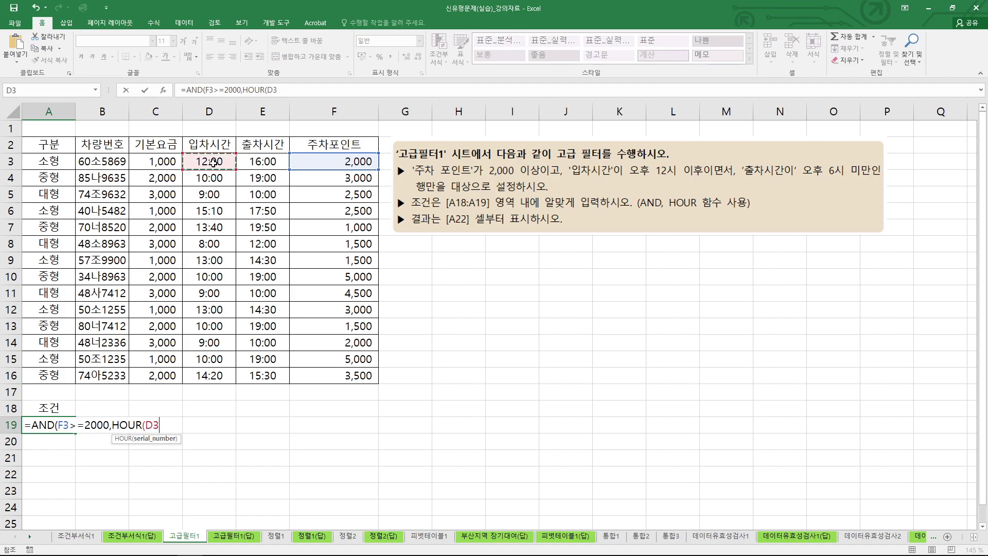
{"action": "type", "text": ")"}
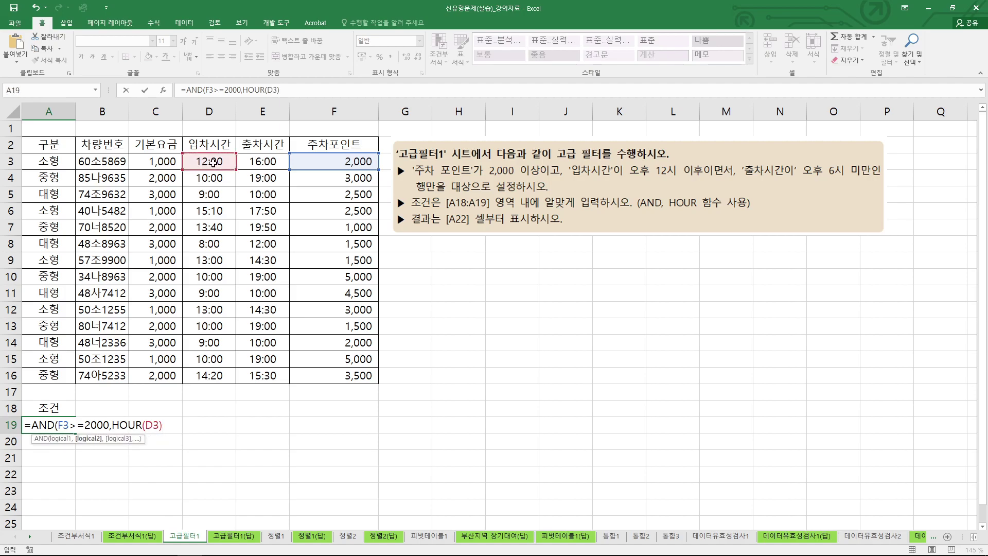
{"action": "type", "text": ">=12"}
{"action": "mouse_move", "coordinate": [192, 419]}
{"action": "left_mouse_down"}
{"action": "mouse_move", "coordinate": [185, 452]}
{"action": "mouse_move", "coordinate": [197, 419]}
{"action": "mouse_move", "coordinate": [183, 438]}
{"action": "left_mouse_up"}
{"action": "mouse_move", "coordinate": [668, 188]}
{"action": "left_mouse_down"}
{"action": "mouse_move", "coordinate": [669, 178]}
{"action": "mouse_move", "coordinate": [638, 194]}
{"action": "left_mouse_up"}
{"action": "key", "text": "Escape"}
Step: Complete the AND formula in A19 with the exit time condition HOUR(E3)<18 and the closing parenthesis
{"action": "type", "text": ",HOUR("}
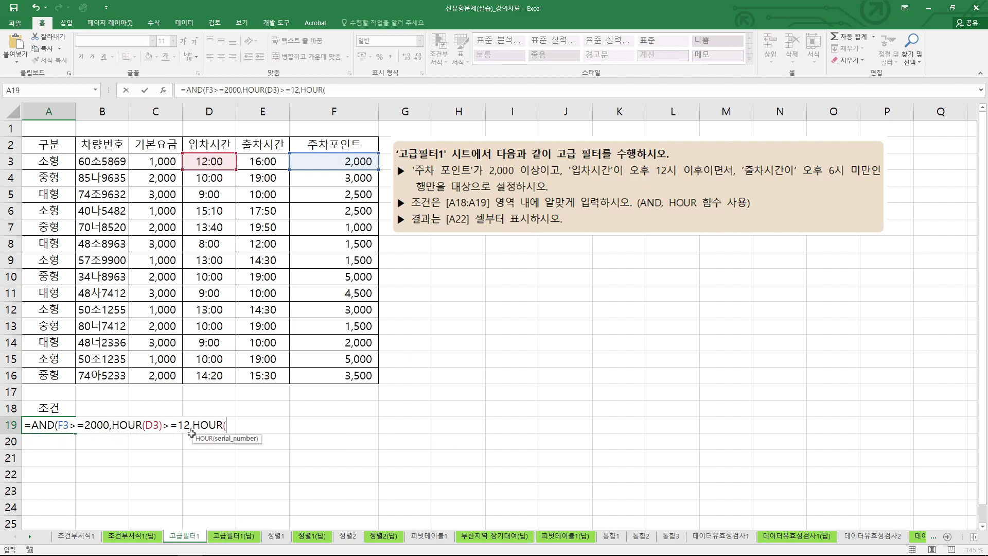
{"action": "left_click", "coordinate": [264, 161]}
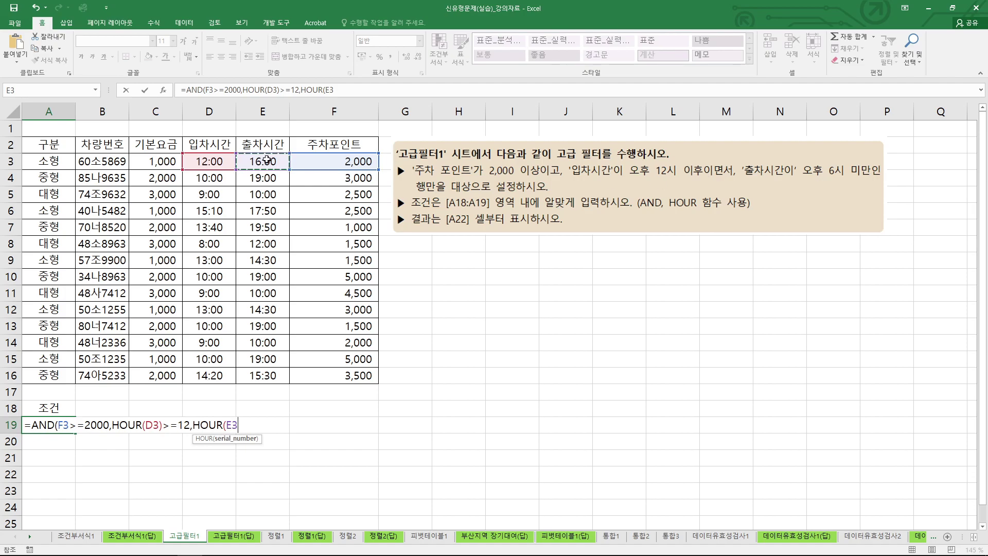
{"action": "type", "text": ")<"}
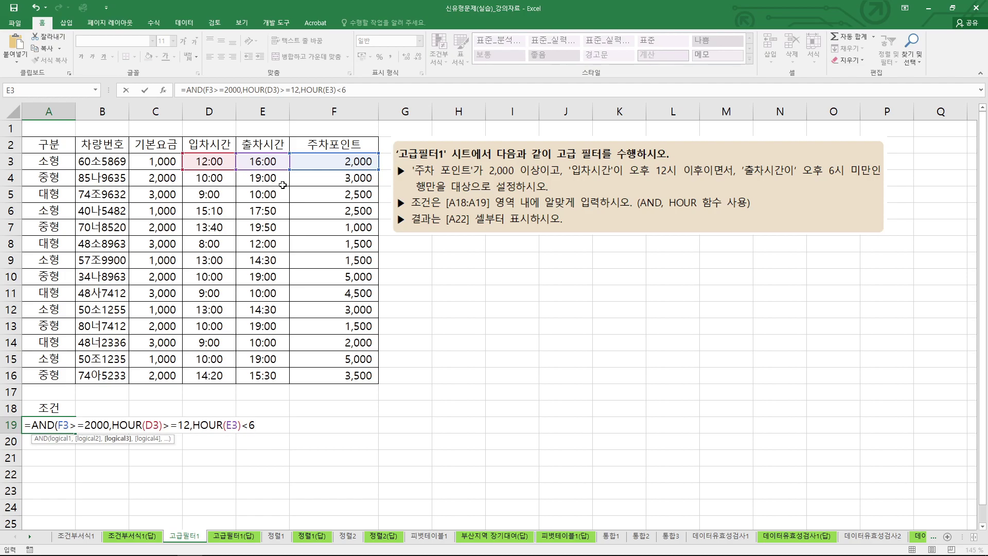
{"action": "type", "text": "6"}
{"action": "left_click_drag", "start_coordinate": [260, 437], "coordinate": [253, 412]}
{"action": "mouse_move", "coordinate": [840, 181]}
{"action": "left_mouse_down"}
{"action": "mouse_move", "coordinate": [808, 204]}
{"action": "mouse_move", "coordinate": [825, 203]}
{"action": "left_mouse_up"}
{"action": "key", "text": "Escape"}
{"action": "type", "text": "18)"}
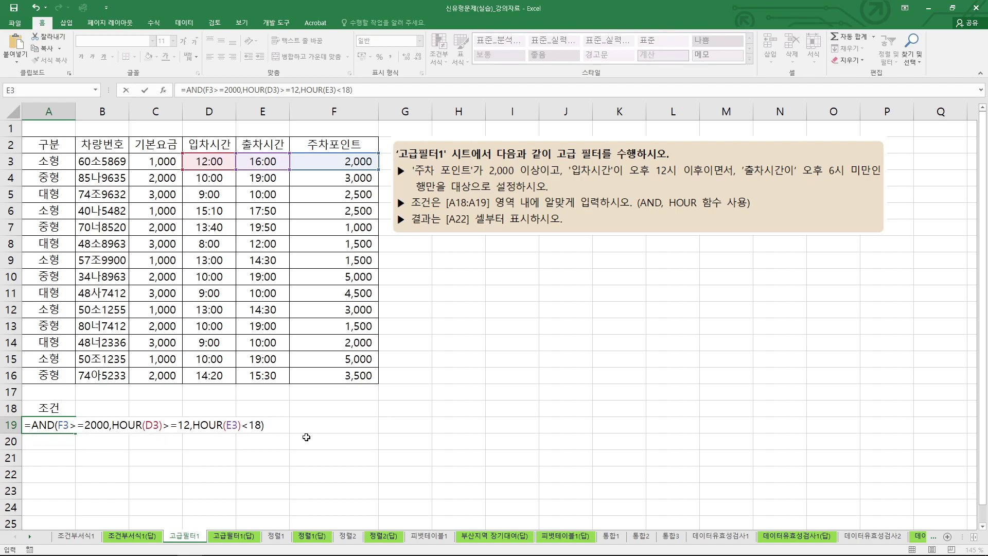
Step: Confirm the criteria formula in A19, reviewing its parking point, entry time and exit time conditions against the first data row
{"action": "key", "text": "Return"}
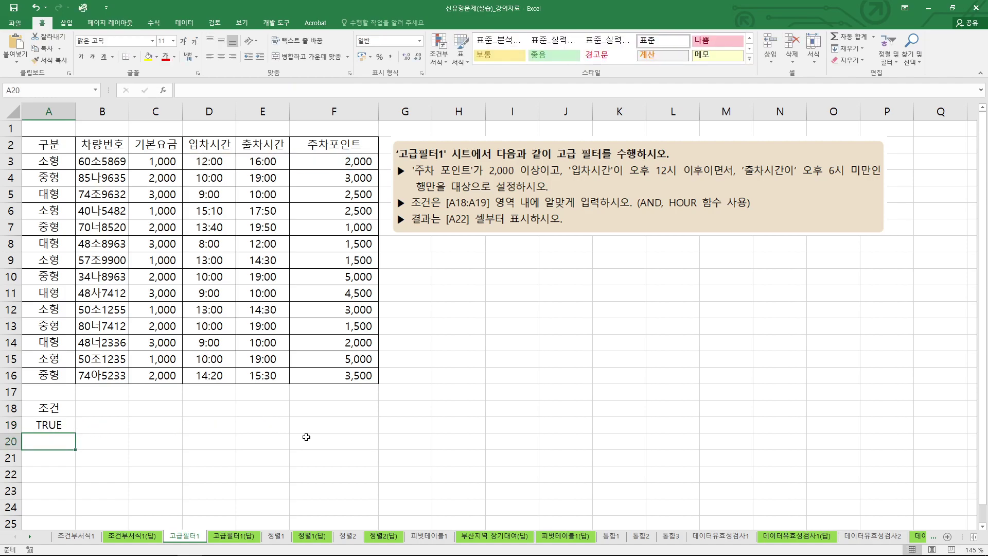
{"action": "double_click", "coordinate": [64, 430]}
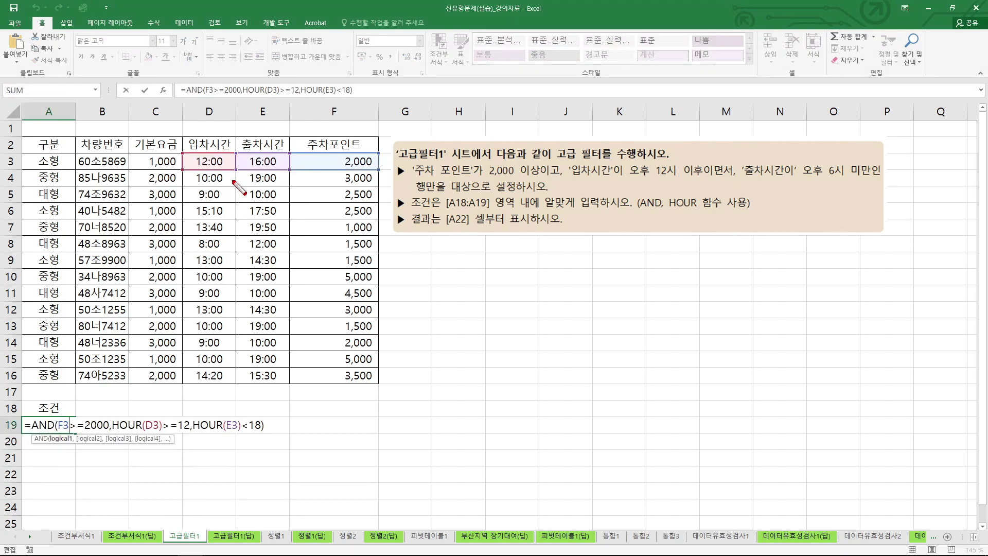
{"action": "mouse_move", "coordinate": [360, 172]}
{"action": "left_mouse_down"}
{"action": "mouse_move", "coordinate": [332, 166]}
{"action": "mouse_move", "coordinate": [355, 175]}
{"action": "left_mouse_up"}
{"action": "mouse_move", "coordinate": [91, 417]}
{"action": "left_mouse_down"}
{"action": "mouse_move", "coordinate": [107, 410]}
{"action": "mouse_move", "coordinate": [198, 431]}
{"action": "left_mouse_up"}
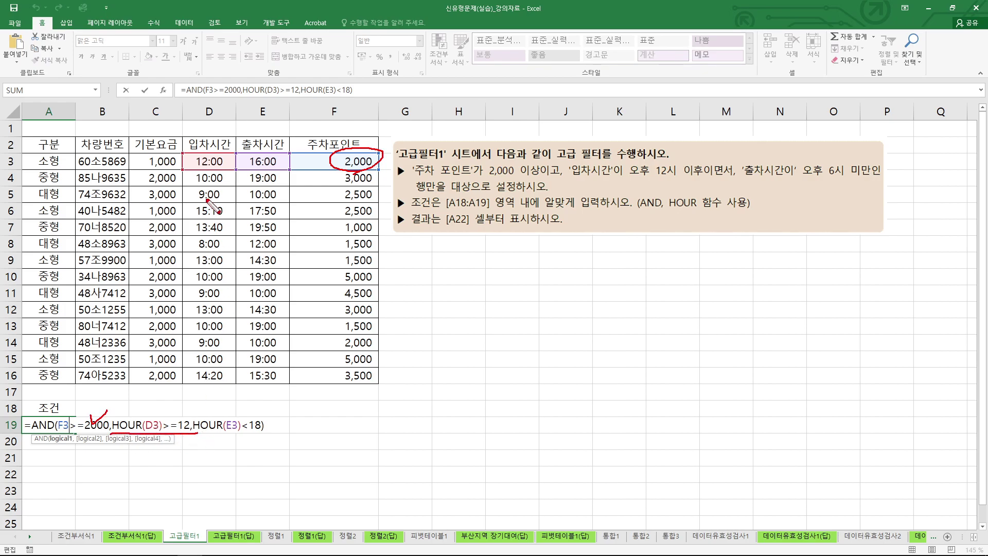
{"action": "left_click_drag", "start_coordinate": [204, 147], "coordinate": [217, 142]}
{"action": "key", "text": "Escape"}
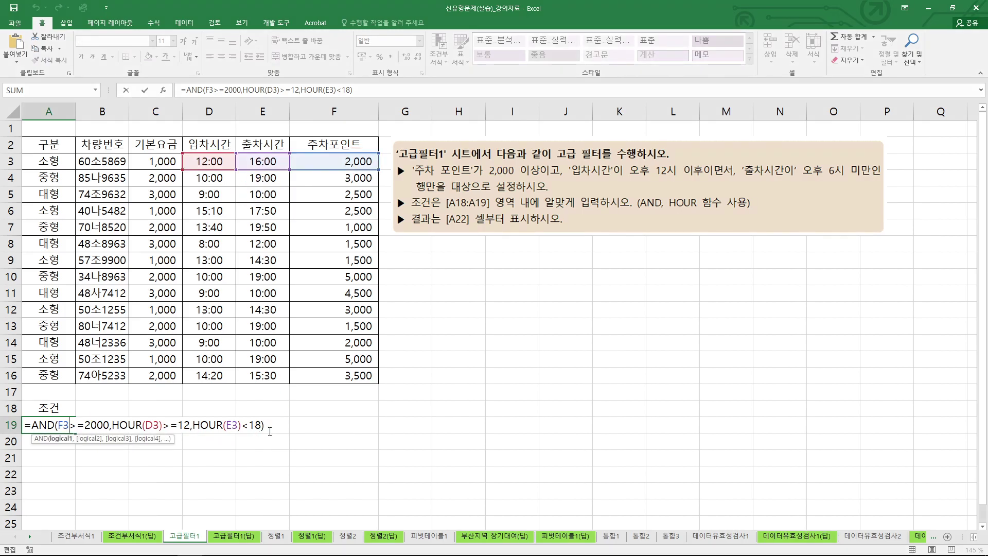
{"action": "left_click", "coordinate": [270, 427]}
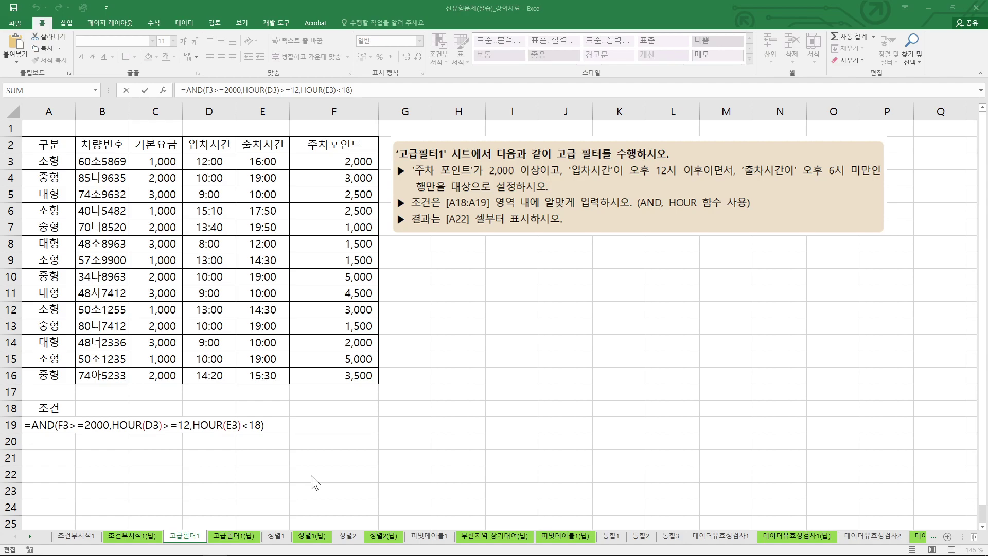
{"action": "left_click", "coordinate": [239, 431]}
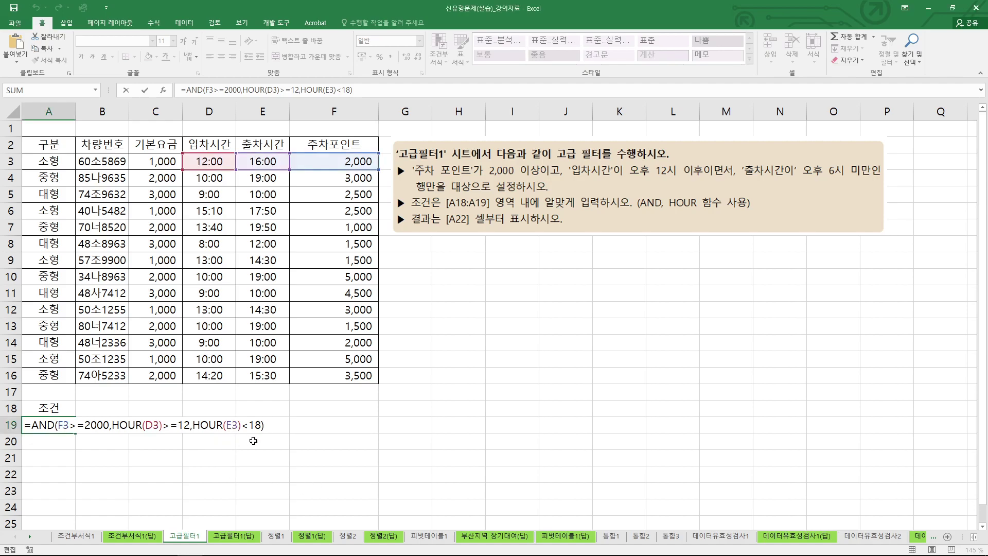
{"action": "key", "text": "Return"}
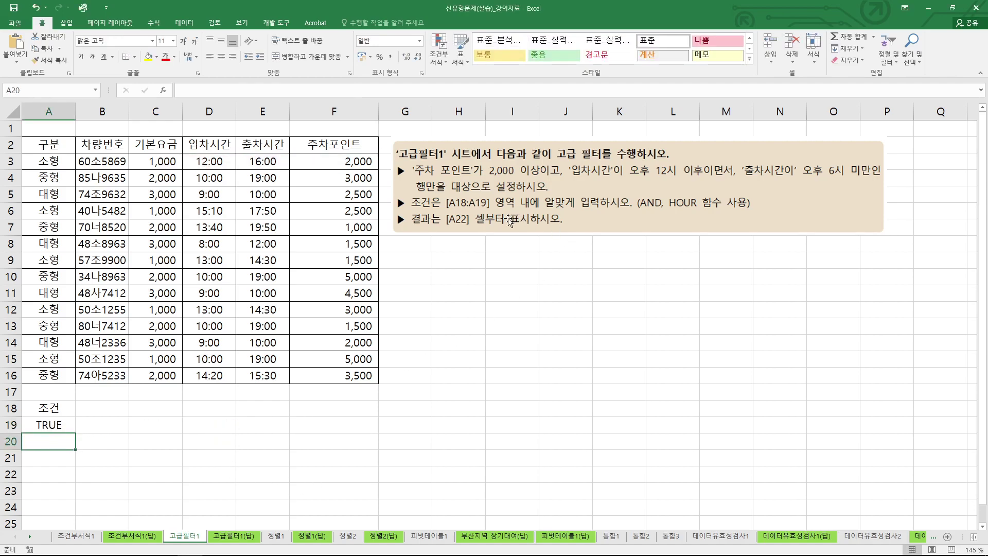
Step: Start an advanced filter on the parking table A2:F16 with the results copied to another location
{"action": "left_click", "coordinate": [355, 277]}
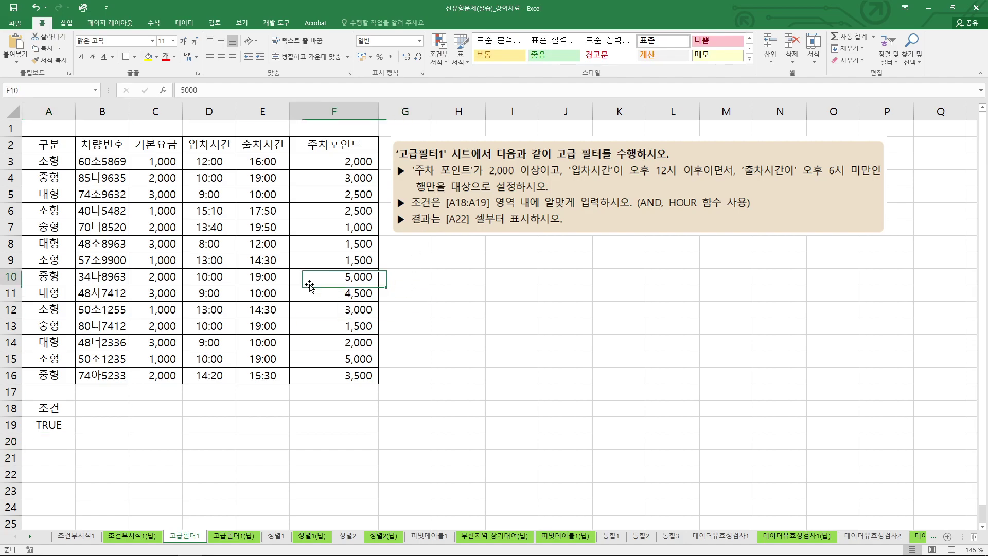
{"action": "left_click", "coordinate": [183, 23]}
{"action": "left_click", "coordinate": [374, 60]}
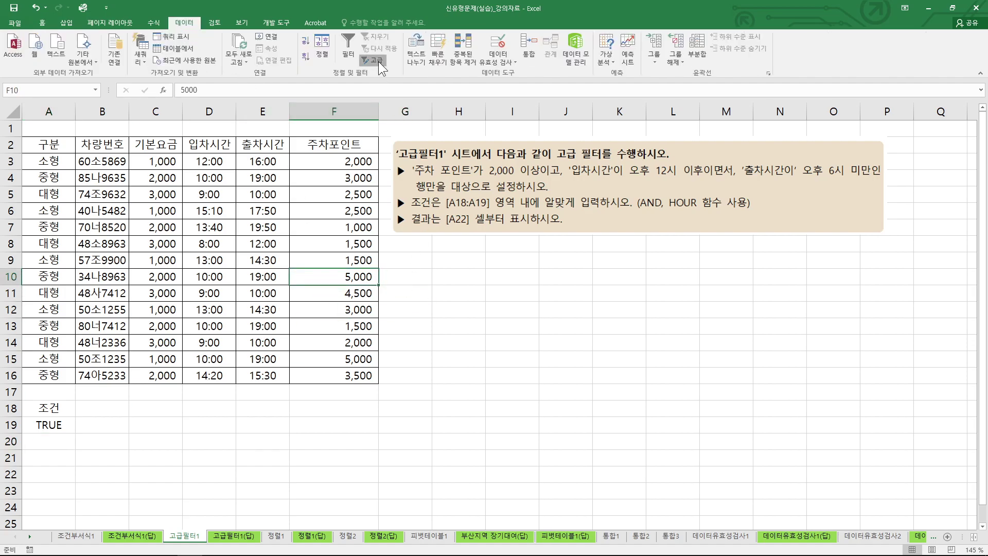
{"action": "left_click", "coordinate": [491, 255]}
{"action": "left_click", "coordinate": [540, 273]}
{"action": "left_click", "coordinate": [541, 272]}
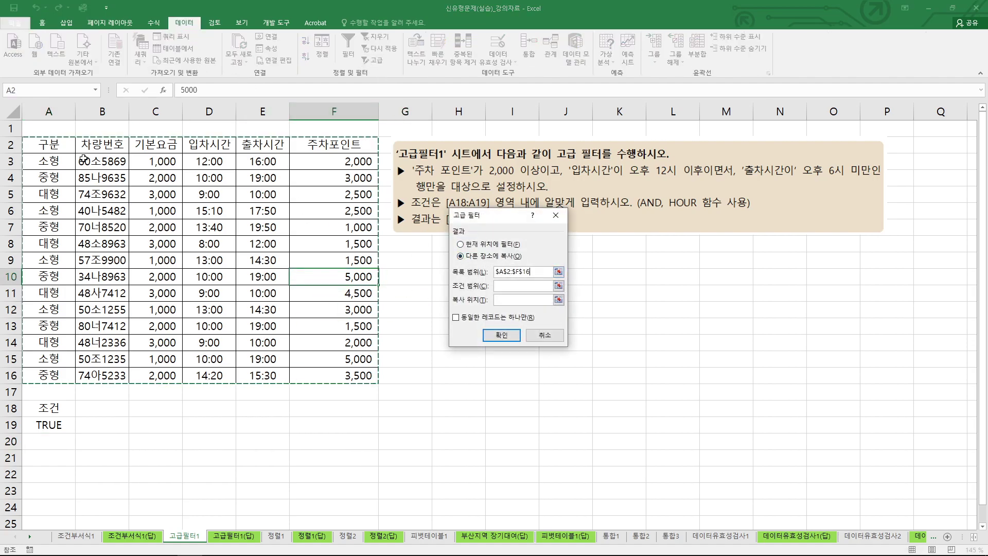
{"action": "left_click_drag", "start_coordinate": [371, 375], "coordinate": [354, 385]}
{"action": "left_click_drag", "start_coordinate": [57, 131], "coordinate": [36, 158]}
{"action": "mouse_move", "coordinate": [548, 267]}
{"action": "left_mouse_down"}
{"action": "mouse_move", "coordinate": [468, 270]}
{"action": "mouse_move", "coordinate": [551, 268]}
{"action": "left_mouse_up"}
{"action": "left_click_drag", "start_coordinate": [506, 279], "coordinate": [534, 278]}
{"action": "left_click_drag", "start_coordinate": [44, 149], "coordinate": [350, 386]}
{"action": "left_click_drag", "start_coordinate": [329, 352], "coordinate": [323, 380]}
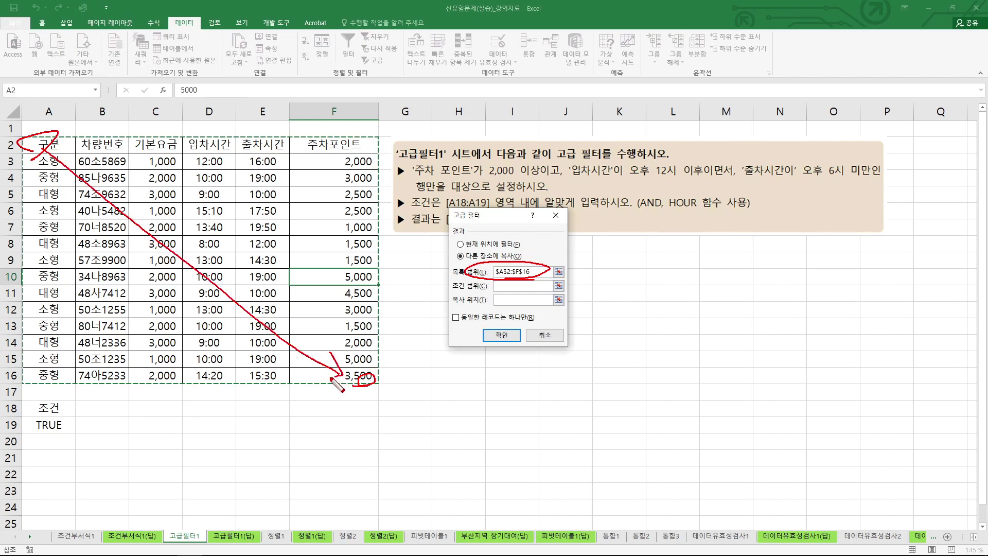
{"action": "mouse_move", "coordinate": [452, 289]}
{"action": "left_mouse_down"}
{"action": "mouse_move", "coordinate": [350, 393]}
{"action": "mouse_move", "coordinate": [98, 415]}
{"action": "mouse_move", "coordinate": [136, 434]}
{"action": "left_mouse_up"}
{"action": "key", "text": "Escape"}
Step: Set the criteria range to A18:A19 and the copy destination to A22, and run the advanced filter
{"action": "left_click", "coordinate": [519, 286]}
{"action": "left_click_drag", "start_coordinate": [51, 412], "coordinate": [52, 427]}
{"action": "left_click", "coordinate": [506, 302]}
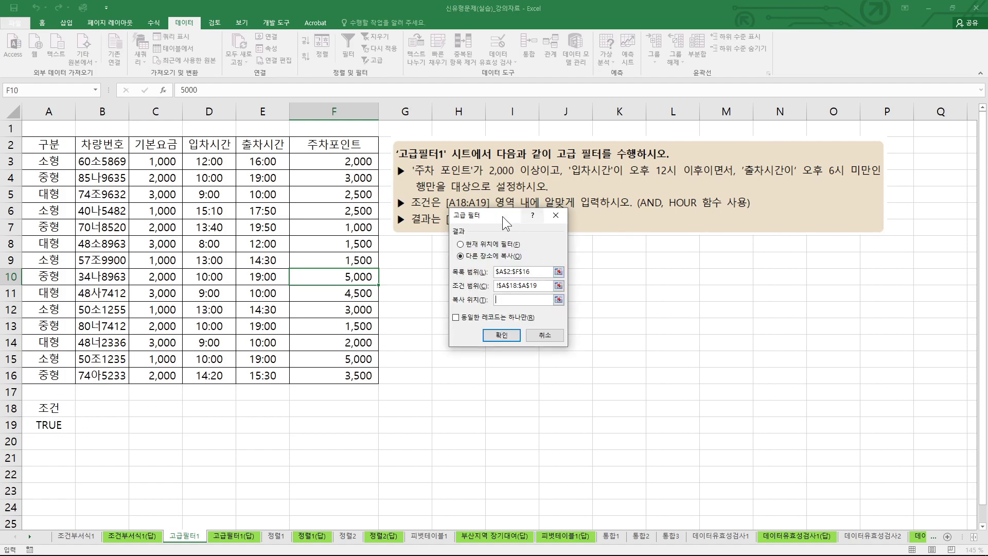
{"action": "left_click_drag", "start_coordinate": [488, 218], "coordinate": [473, 256]}
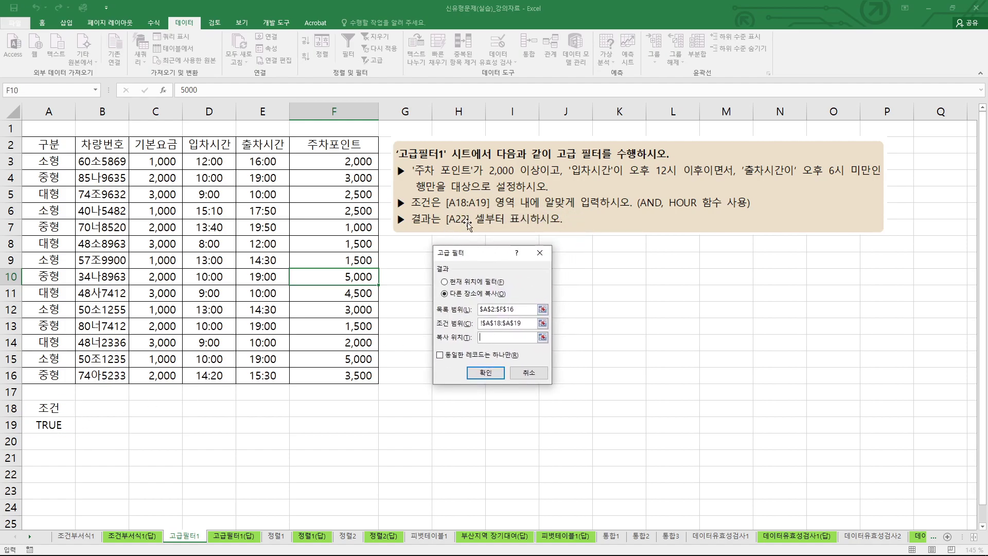
{"action": "left_click", "coordinate": [46, 474]}
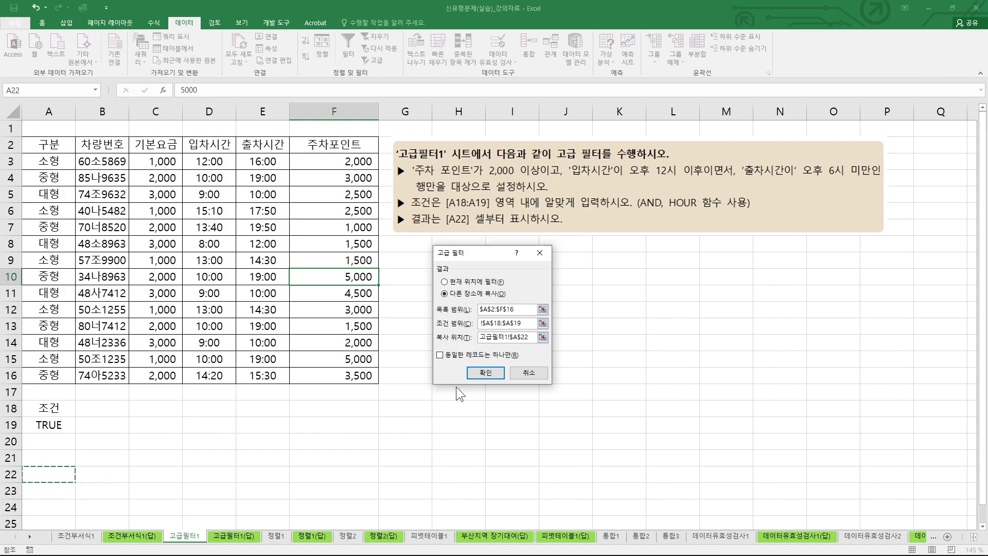
{"action": "left_click", "coordinate": [486, 372]}
Step: Check the parking points, entry times and exit times of the filtered rows from A22 against the criteria
{"action": "scroll", "coordinate": [290, 428], "scroll_direction": "down", "scroll_amount": 4}
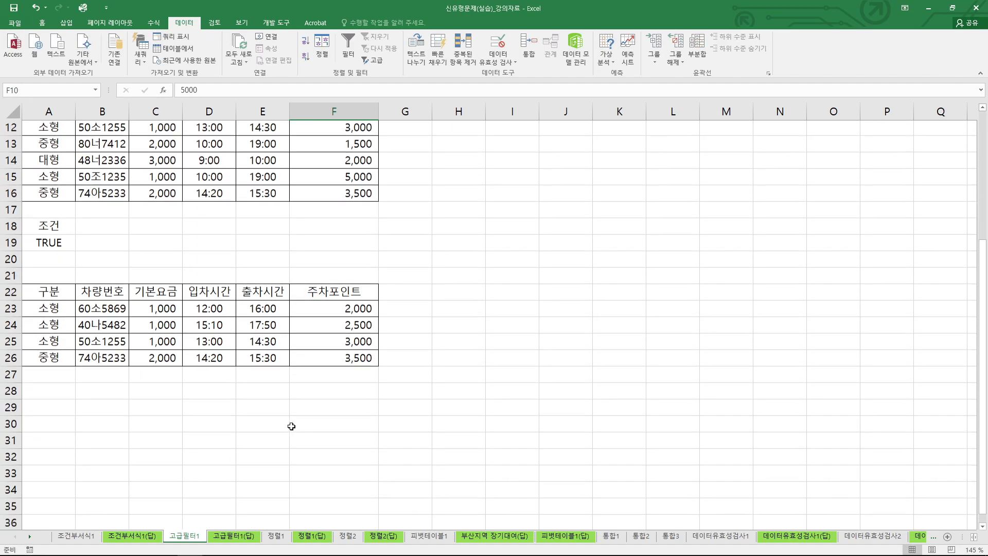
{"action": "scroll", "coordinate": [303, 414], "scroll_direction": "down", "scroll_amount": 1}
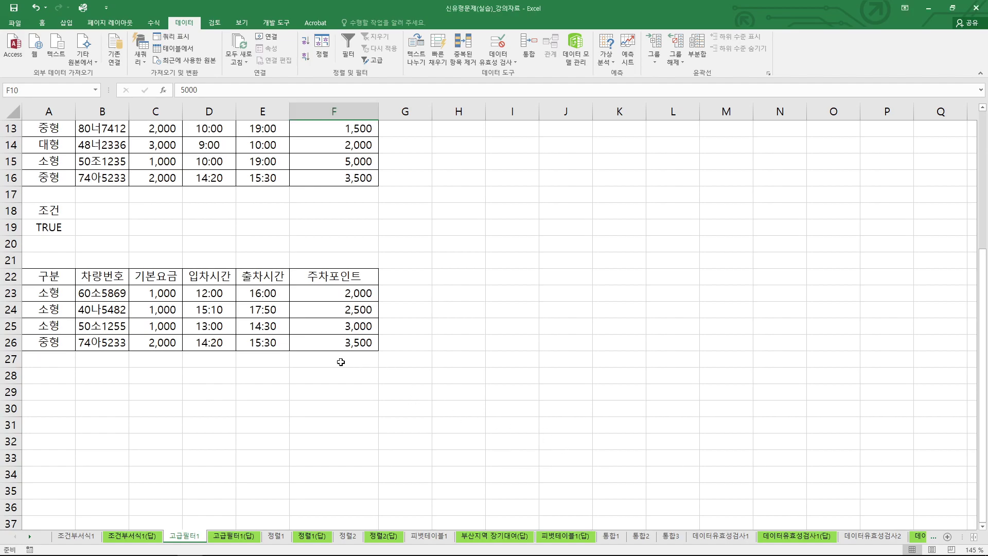
{"action": "scroll", "coordinate": [341, 361], "scroll_direction": "up", "scroll_amount": 3}
{"action": "scroll", "coordinate": [328, 364], "scroll_direction": "down", "scroll_amount": 2}
{"action": "left_click", "coordinate": [352, 342]}
{"action": "left_click_drag", "start_coordinate": [354, 351], "coordinate": [360, 392]}
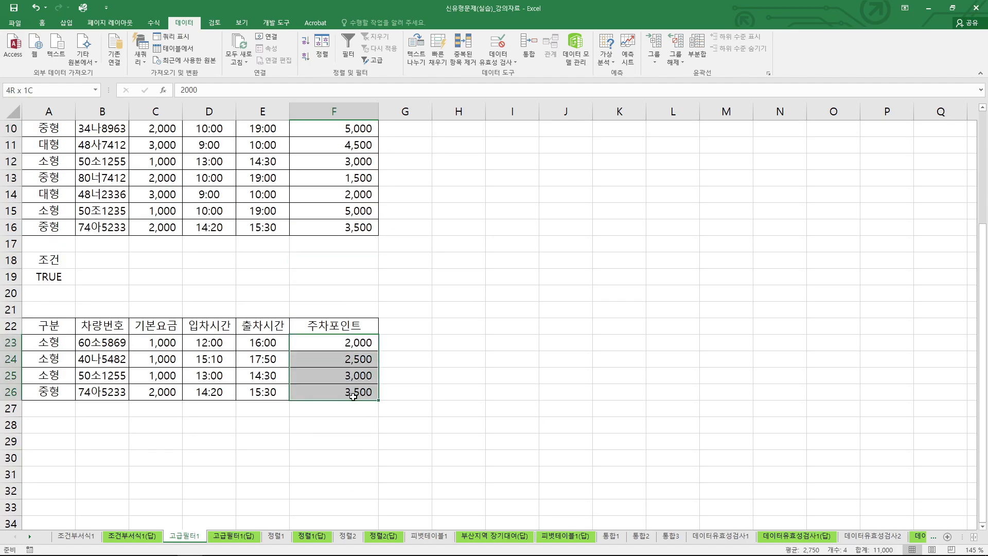
{"action": "left_click", "coordinate": [213, 342]}
{"action": "left_click_drag", "start_coordinate": [214, 342], "coordinate": [213, 392]}
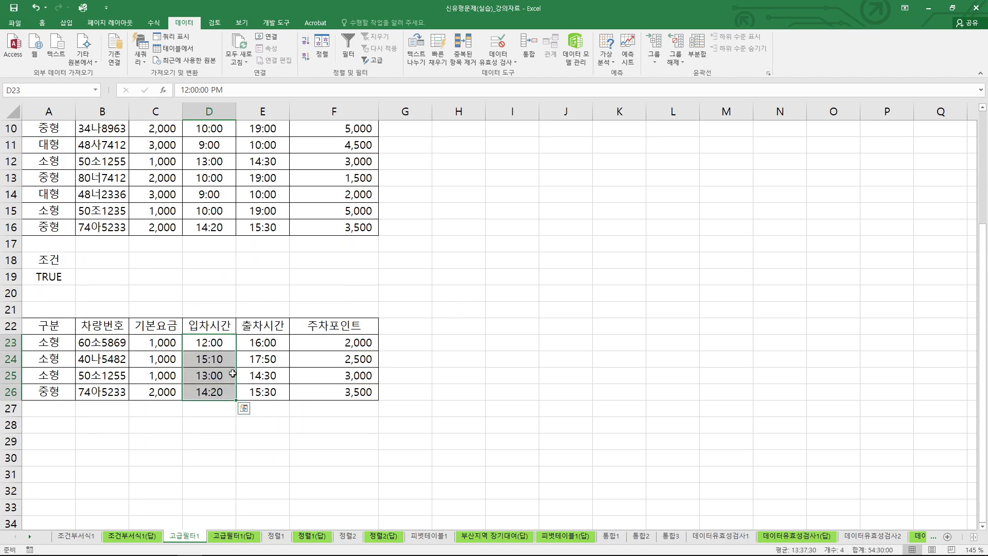
{"action": "left_click_drag", "start_coordinate": [267, 342], "coordinate": [270, 394]}
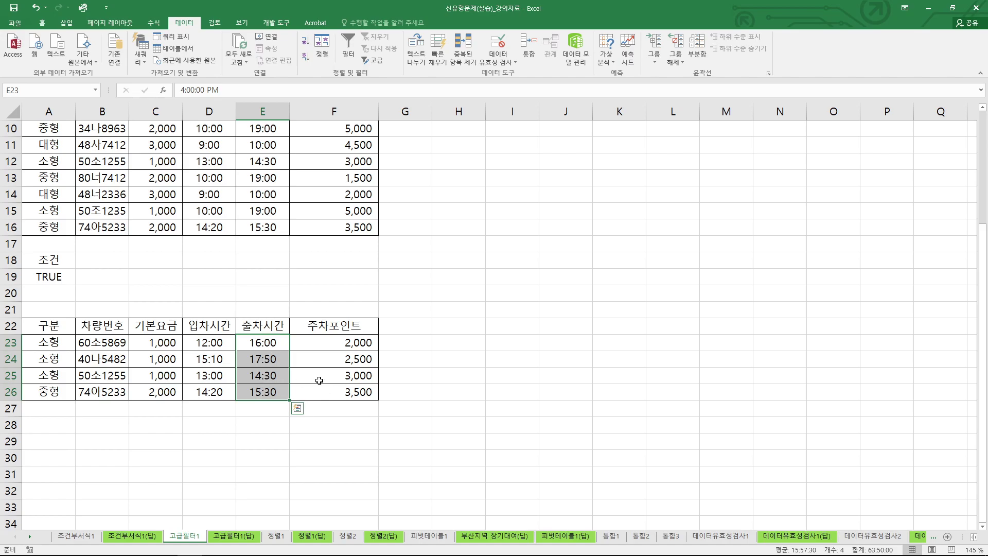
{"action": "left_click", "coordinate": [402, 376]}
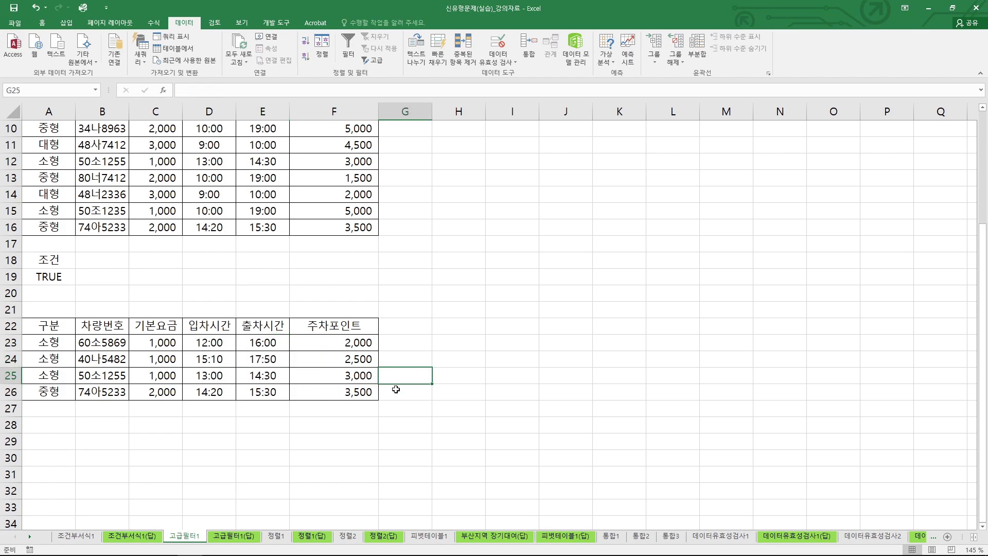
Step: Compare the filter result with the answer sheet 고급필터1(답) and return to the task text on 고급필터1
{"action": "left_click", "coordinate": [239, 537]}
{"action": "left_click", "coordinate": [201, 537]}
{"action": "left_click", "coordinate": [238, 536]}
{"action": "left_click", "coordinate": [201, 537]}
{"action": "scroll", "coordinate": [255, 461], "scroll_direction": "up", "scroll_amount": 3}
{"action": "left_click", "coordinate": [474, 341]}
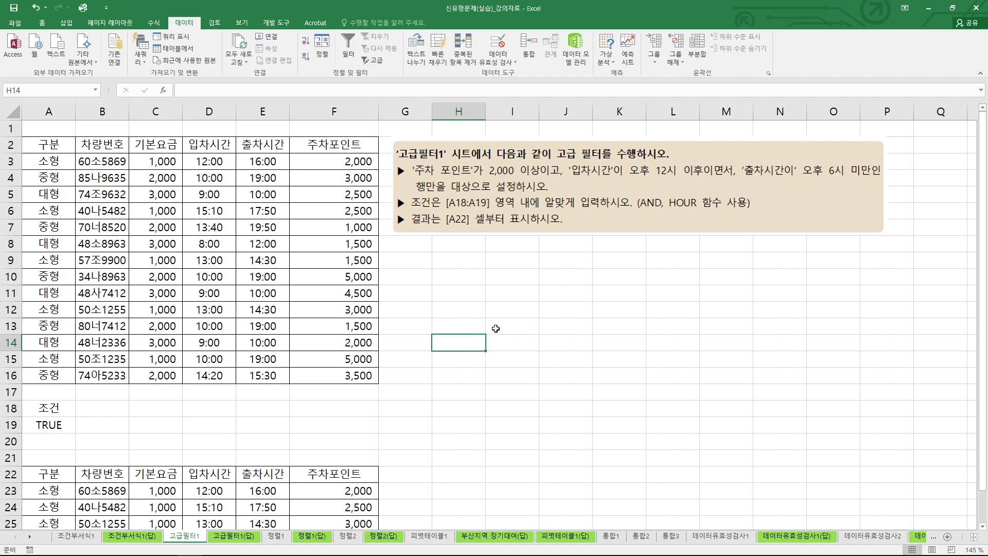
{"action": "mouse_move", "coordinate": [844, 181]}
{"action": "left_mouse_down"}
{"action": "mouse_move", "coordinate": [818, 195]}
{"action": "mouse_move", "coordinate": [851, 164]}
{"action": "mouse_move", "coordinate": [834, 188]}
{"action": "left_mouse_up"}
{"action": "left_click_drag", "start_coordinate": [815, 138], "coordinate": [824, 148]}
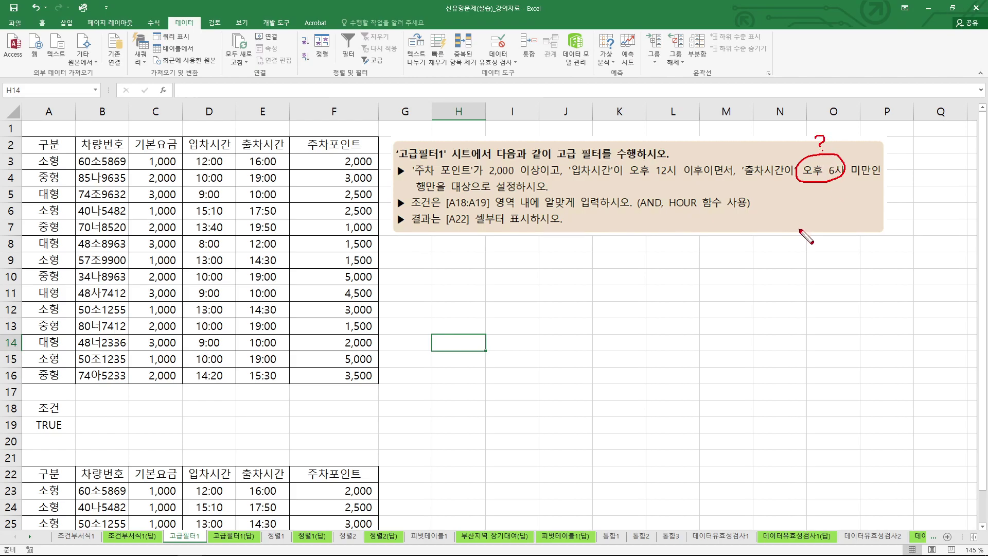
{"action": "key", "text": "Escape"}
Step: Switch to the 정렬1 sheet and read its task on sorting the scores by cell icon
{"action": "left_click", "coordinate": [504, 374]}
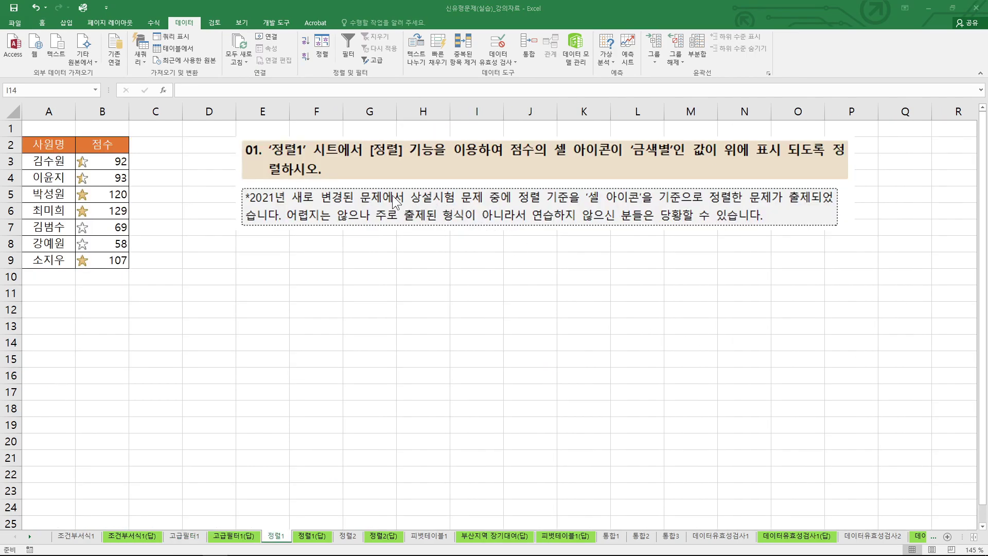
{"action": "mouse_move", "coordinate": [315, 170]}
{"action": "left_mouse_down"}
{"action": "mouse_move", "coordinate": [303, 138]}
{"action": "mouse_move", "coordinate": [311, 172]}
{"action": "left_mouse_up"}
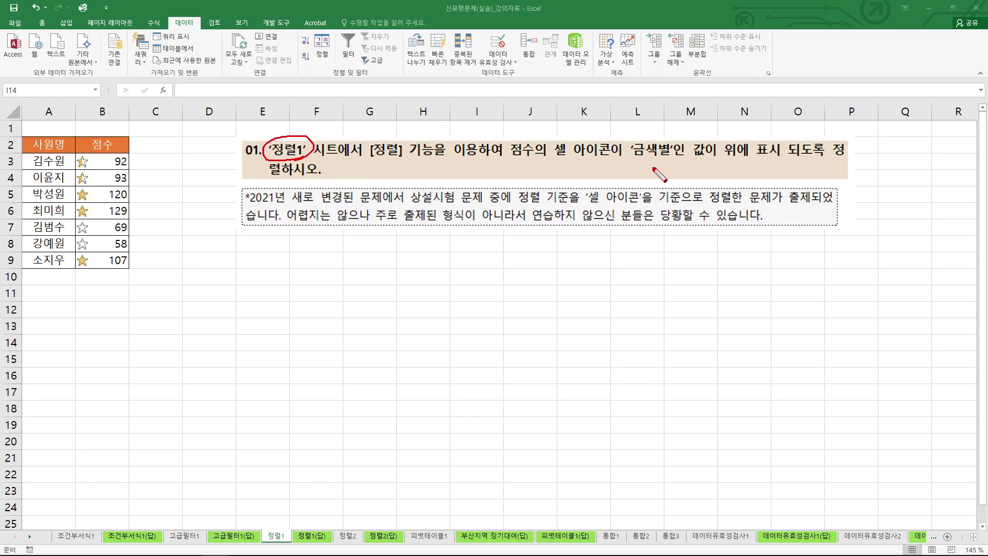
{"action": "left_click_drag", "start_coordinate": [630, 158], "coordinate": [679, 157]}
{"action": "left_click_drag", "start_coordinate": [649, 124], "coordinate": [655, 136]}
{"action": "left_click", "coordinate": [657, 140]}
{"action": "mouse_move", "coordinate": [615, 204]}
{"action": "left_mouse_down"}
{"action": "mouse_move", "coordinate": [647, 187]}
{"action": "mouse_move", "coordinate": [649, 200]}
{"action": "left_mouse_up"}
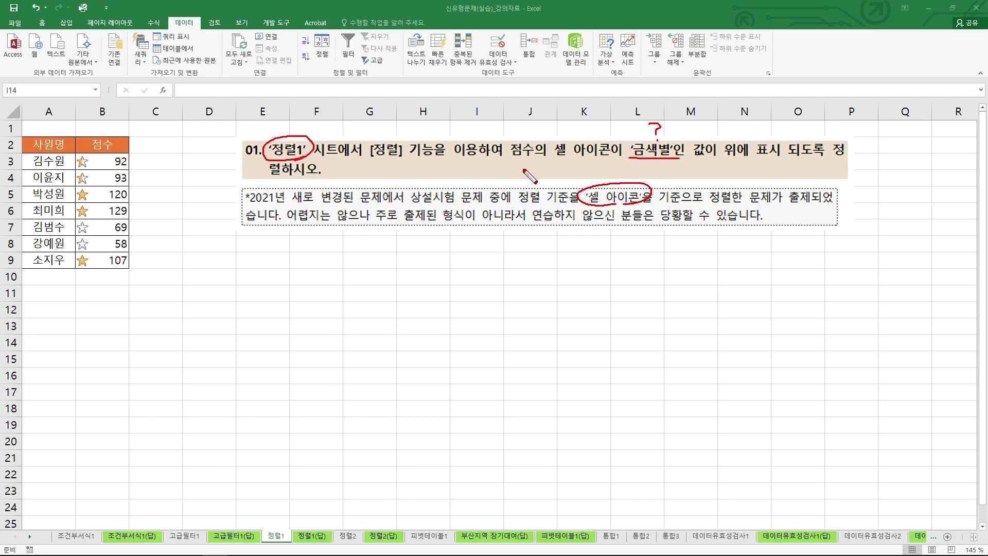
{"action": "key", "text": "Escape"}
Step: Start a custom sort on the table A2:B9 with 점수 as the sort column
{"action": "left_click_drag", "start_coordinate": [44, 146], "coordinate": [107, 257]}
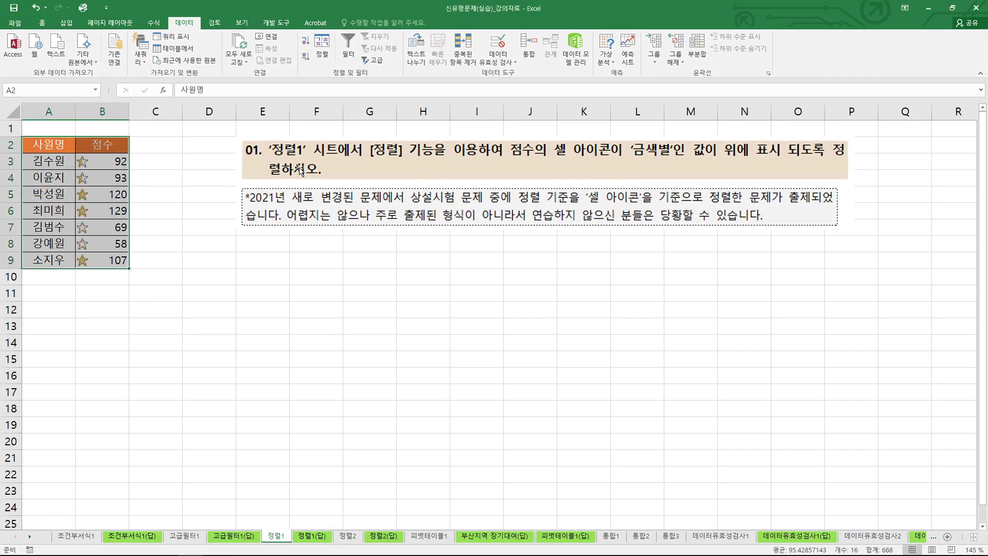
{"action": "left_click", "coordinate": [320, 51]}
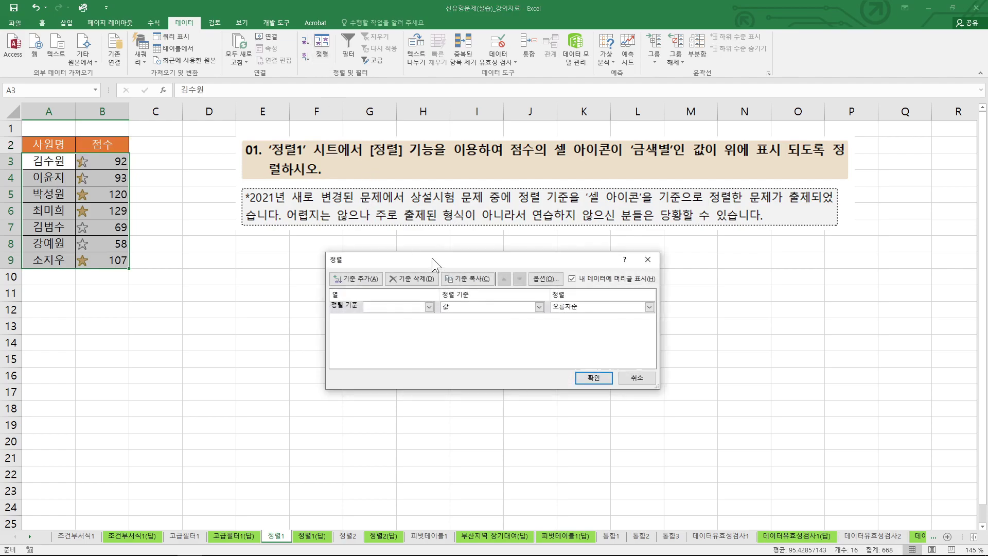
{"action": "left_click_drag", "start_coordinate": [432, 258], "coordinate": [353, 246]}
{"action": "left_click", "coordinate": [313, 296]}
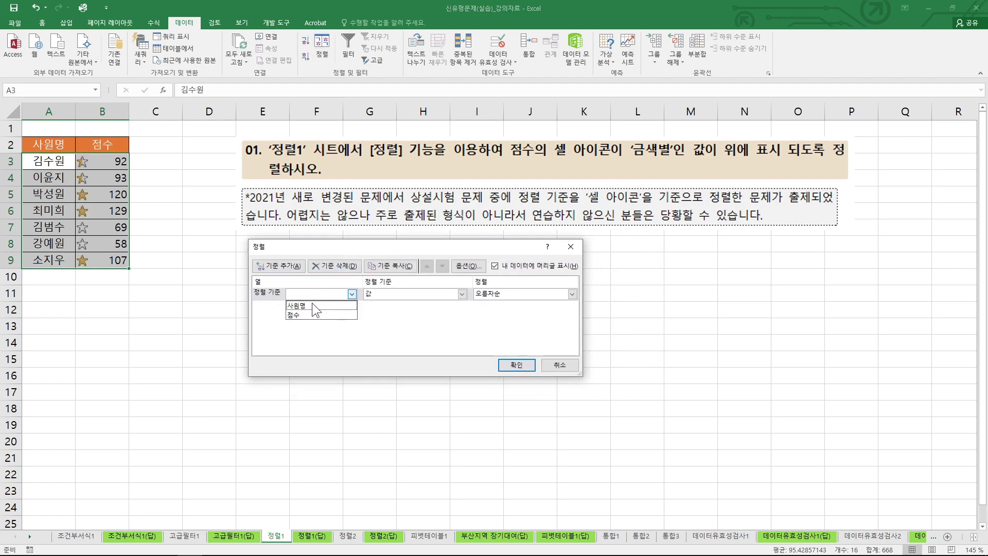
{"action": "left_click", "coordinate": [309, 309]}
Step: Set the 점수 sort level to sort on 셀 아이콘 (cell icon)
{"action": "left_click_drag", "start_coordinate": [516, 164], "coordinate": [549, 148]}
{"action": "mouse_move", "coordinate": [381, 289]}
{"action": "left_mouse_down"}
{"action": "mouse_move", "coordinate": [356, 300]}
{"action": "mouse_move", "coordinate": [360, 277]}
{"action": "mouse_move", "coordinate": [403, 288]}
{"action": "mouse_move", "coordinate": [387, 291]}
{"action": "left_mouse_up"}
{"action": "left_click", "coordinate": [461, 294]}
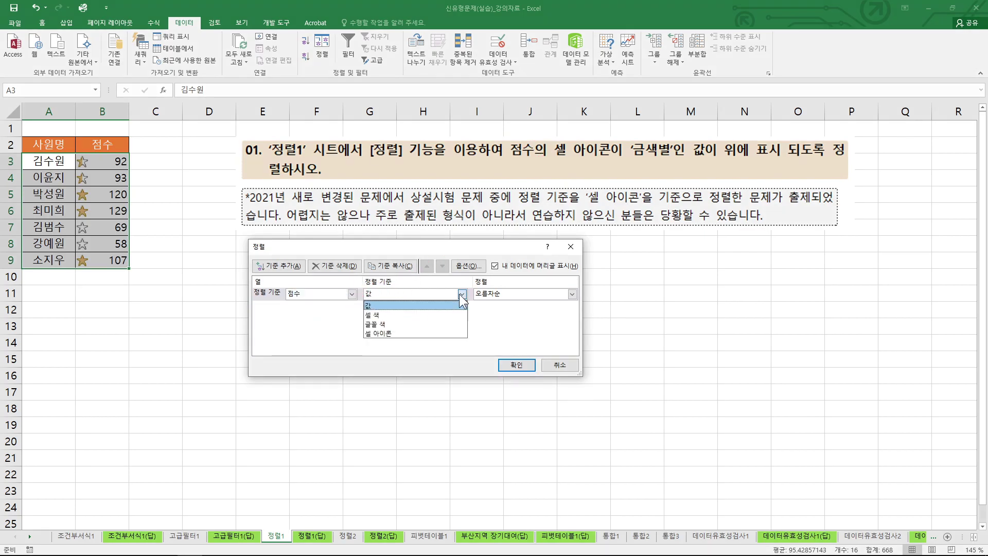
{"action": "mouse_move", "coordinate": [391, 332]}
{"action": "left_mouse_down"}
{"action": "mouse_move", "coordinate": [353, 340]}
{"action": "mouse_move", "coordinate": [399, 337]}
{"action": "mouse_move", "coordinate": [366, 311]}
{"action": "left_mouse_up"}
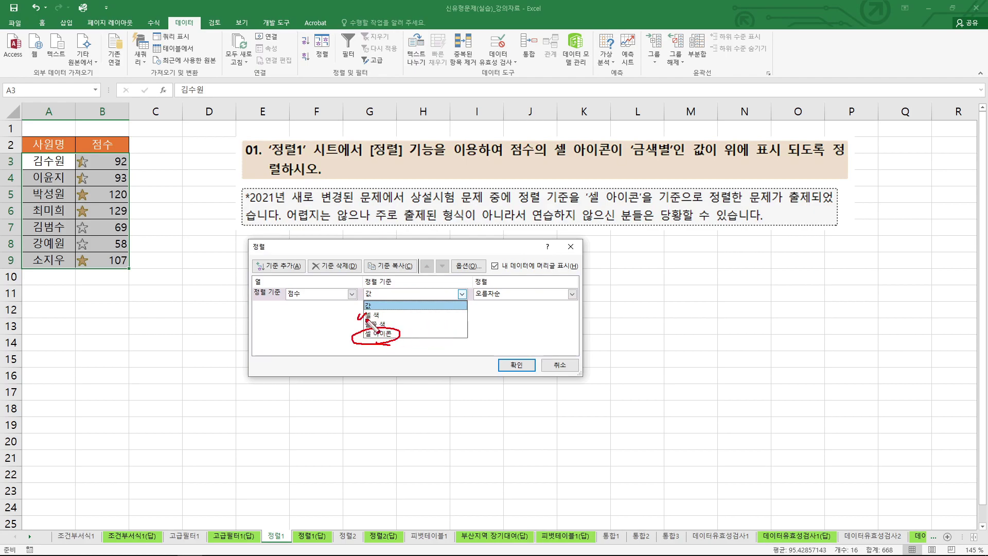
{"action": "left_click", "coordinate": [440, 294]}
{"action": "left_click", "coordinate": [406, 335]}
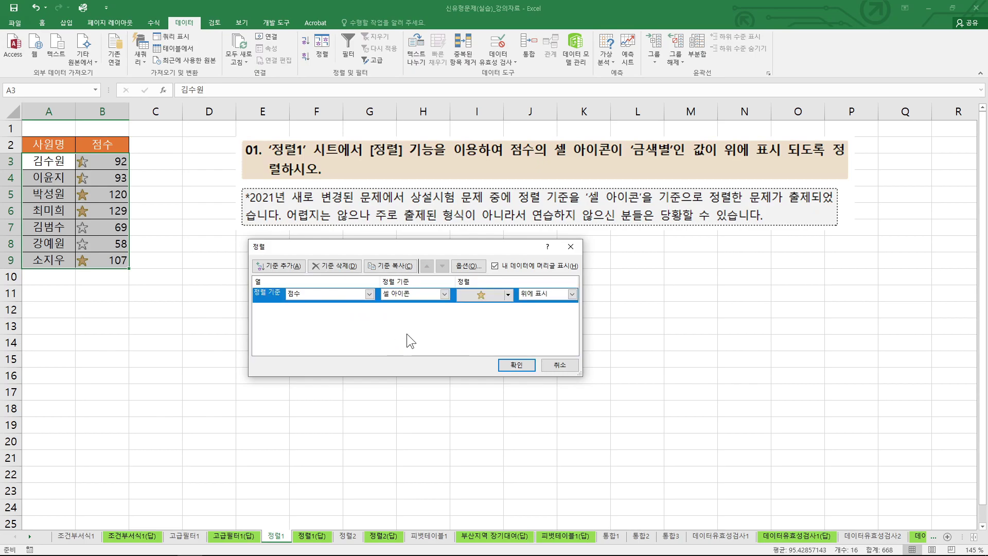
Step: Choose the full gold star icon with 위에 표시 (on top) as the order, apply the sort and check the rows' icon order
{"action": "left_click", "coordinate": [508, 295]}
{"action": "mouse_move", "coordinate": [472, 312]}
{"action": "left_mouse_down"}
{"action": "mouse_move", "coordinate": [460, 305]}
{"action": "mouse_move", "coordinate": [459, 323]}
{"action": "mouse_move", "coordinate": [465, 309]}
{"action": "left_mouse_up"}
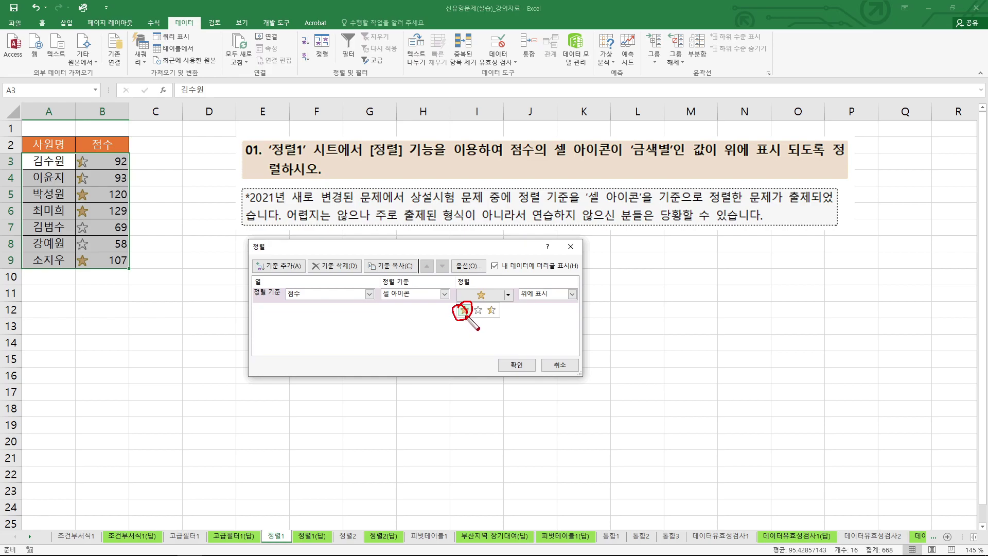
{"action": "key", "text": "Escape"}
{"action": "left_click", "coordinate": [509, 295]}
{"action": "left_click", "coordinate": [463, 310]}
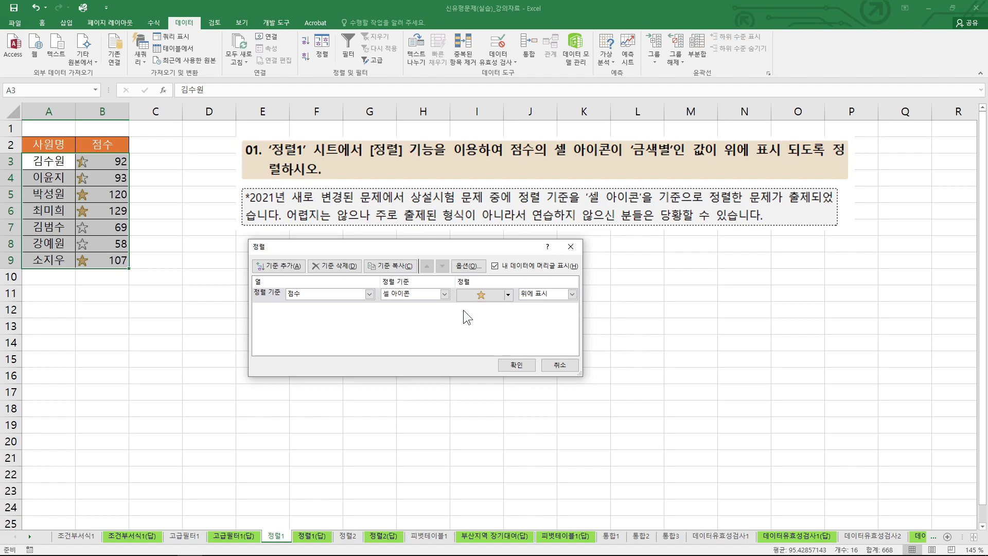
{"action": "left_click_drag", "start_coordinate": [744, 143], "coordinate": [751, 141]}
{"action": "mouse_move", "coordinate": [534, 289]}
{"action": "left_mouse_down"}
{"action": "mouse_move", "coordinate": [522, 298]}
{"action": "mouse_move", "coordinate": [535, 288]}
{"action": "left_mouse_up"}
{"action": "key", "text": "Escape"}
{"action": "left_click", "coordinate": [516, 365]}
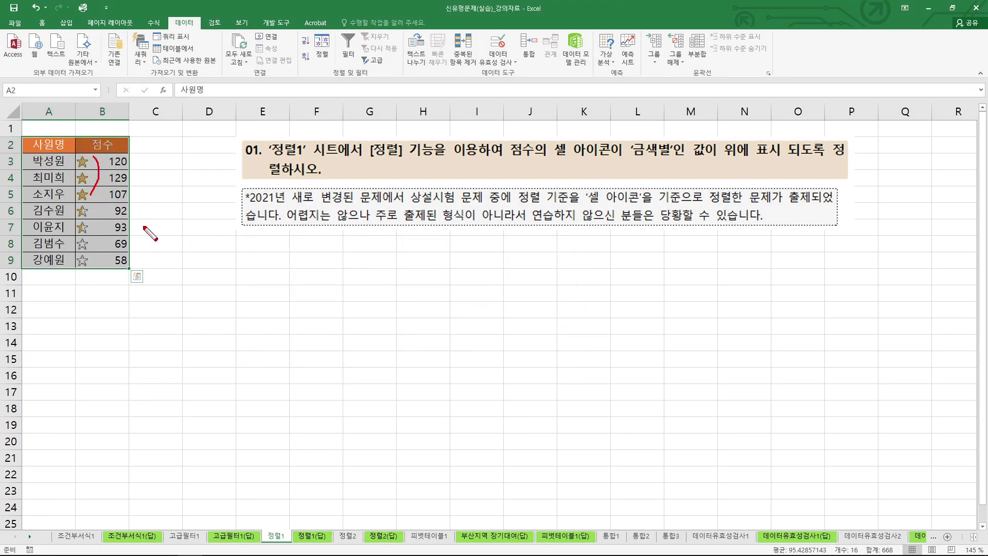
{"action": "left_click", "coordinate": [142, 227]}
{"action": "left_click_drag", "start_coordinate": [93, 159], "coordinate": [89, 271]}
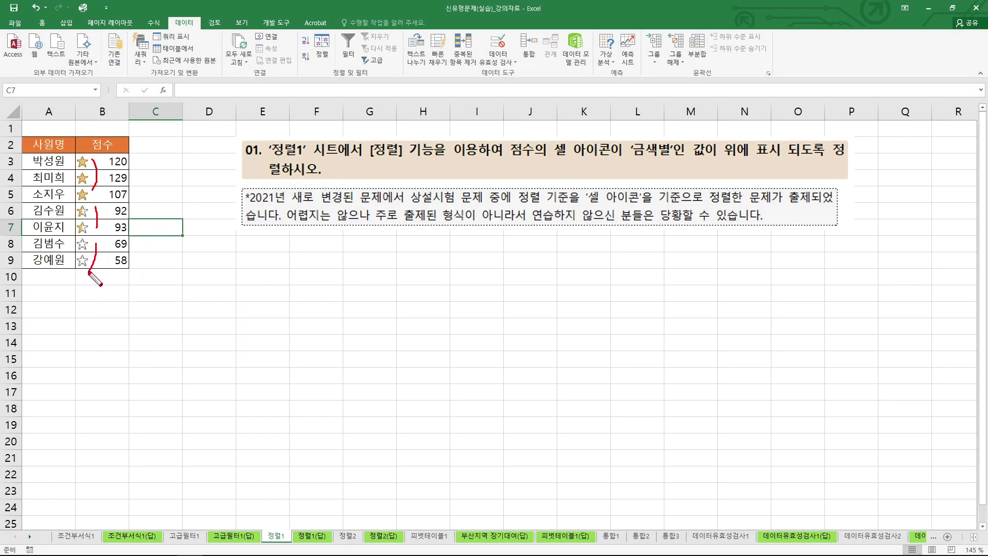
Step: Check the icon-sorted table A2:B9 on 정렬1 and compare it with the answer sheet 정렬1(답)
{"action": "key", "text": "Escape"}
{"action": "left_click", "coordinate": [192, 256]}
{"action": "left_click_drag", "start_coordinate": [47, 147], "coordinate": [118, 260]}
{"action": "left_click", "coordinate": [196, 263]}
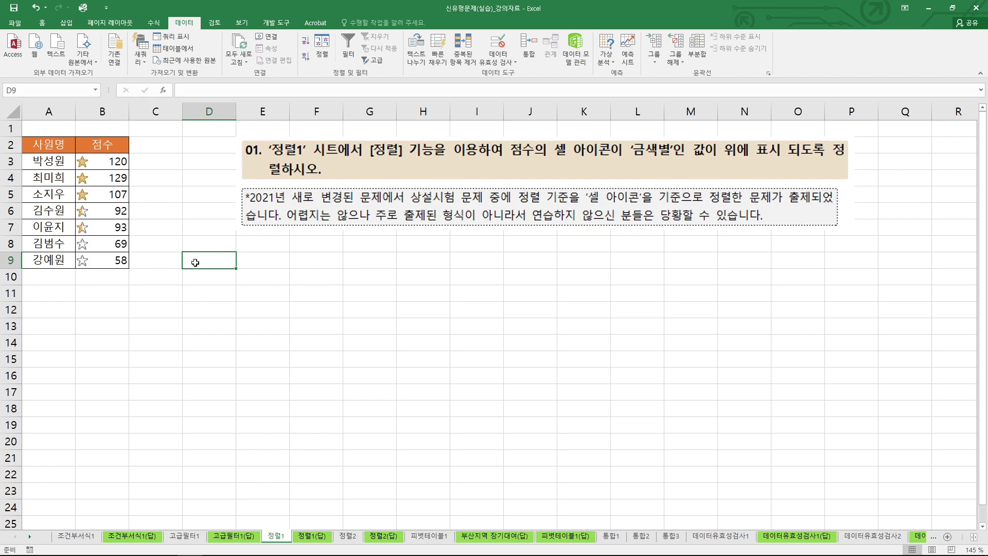
{"action": "left_click", "coordinate": [312, 535]}
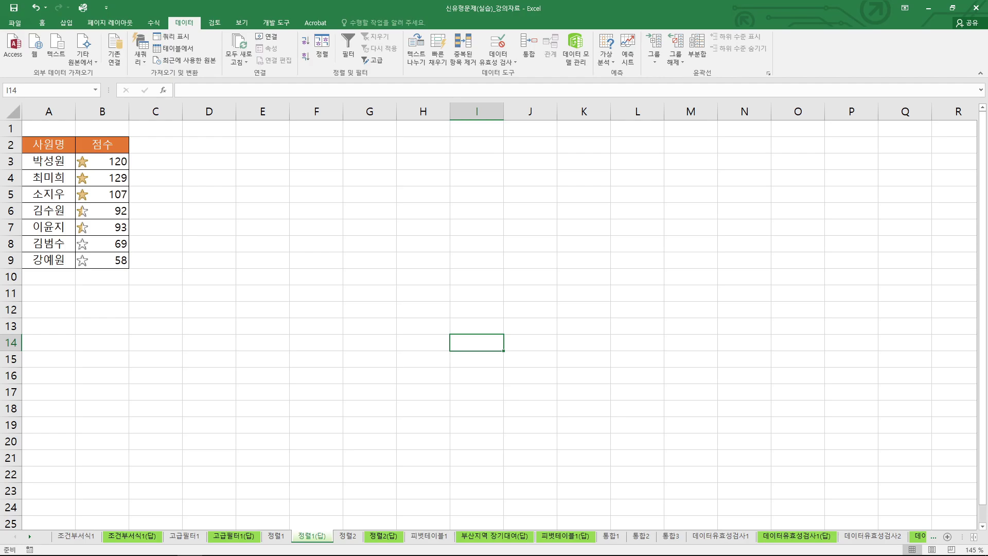
Step: Switch to the 정렬2 sheet and read its task on reordering the 대전, 서울 and 경기 columns
{"action": "key", "text": "ctrl+Page_Down"}
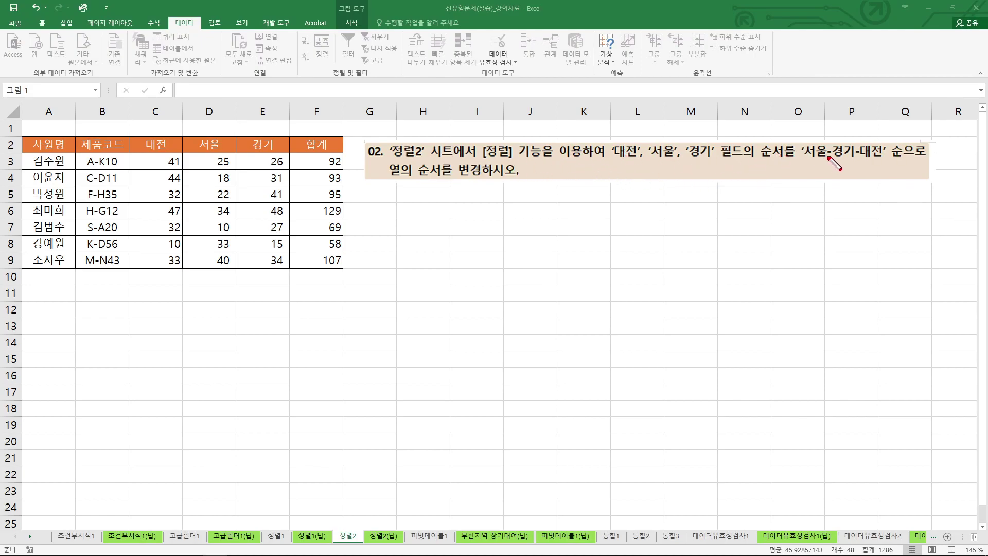
{"action": "mouse_move", "coordinate": [723, 160]}
{"action": "left_mouse_down"}
{"action": "mouse_move", "coordinate": [748, 133]}
{"action": "mouse_move", "coordinate": [720, 160]}
{"action": "left_mouse_up"}
{"action": "left_click_drag", "start_coordinate": [800, 162], "coordinate": [882, 160]}
{"action": "mouse_move", "coordinate": [132, 129]}
{"action": "left_mouse_down"}
{"action": "mouse_move", "coordinate": [124, 137]}
{"action": "mouse_move", "coordinate": [144, 273]}
{"action": "mouse_move", "coordinate": [291, 242]}
{"action": "mouse_move", "coordinate": [197, 126]}
{"action": "mouse_move", "coordinate": [98, 122]}
{"action": "left_mouse_up"}
{"action": "mouse_move", "coordinate": [164, 144]}
{"action": "left_mouse_down"}
{"action": "mouse_move", "coordinate": [150, 164]}
{"action": "mouse_move", "coordinate": [260, 170]}
{"action": "left_mouse_up"}
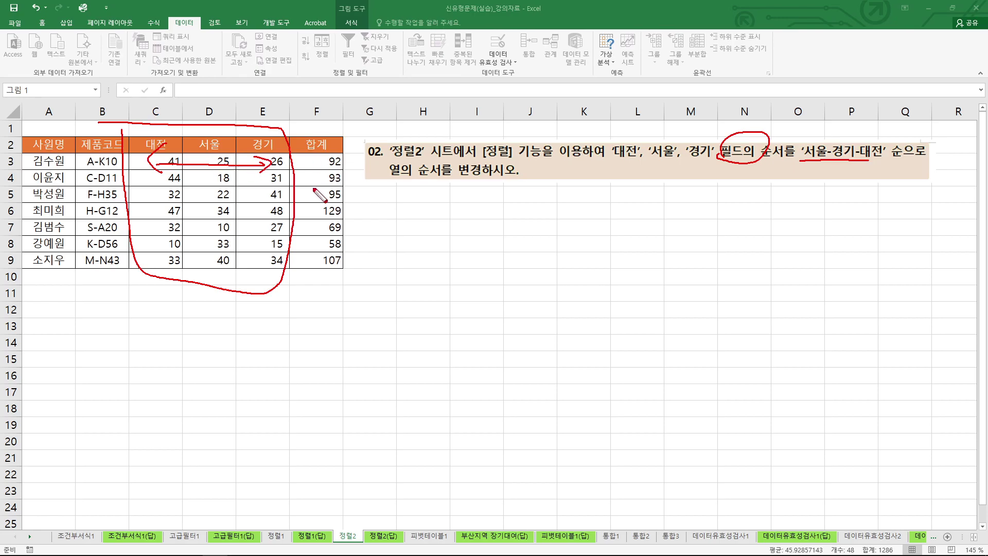
{"action": "mouse_move", "coordinate": [235, 189]}
{"action": "left_mouse_down"}
{"action": "mouse_move", "coordinate": [232, 200]}
{"action": "mouse_move", "coordinate": [251, 192]}
{"action": "left_mouse_up"}
{"action": "mouse_move", "coordinate": [250, 184]}
{"action": "left_mouse_down"}
{"action": "mouse_move", "coordinate": [251, 212]}
{"action": "mouse_move", "coordinate": [301, 197]}
{"action": "mouse_move", "coordinate": [297, 204]}
{"action": "left_mouse_up"}
{"action": "key", "text": "Escape"}
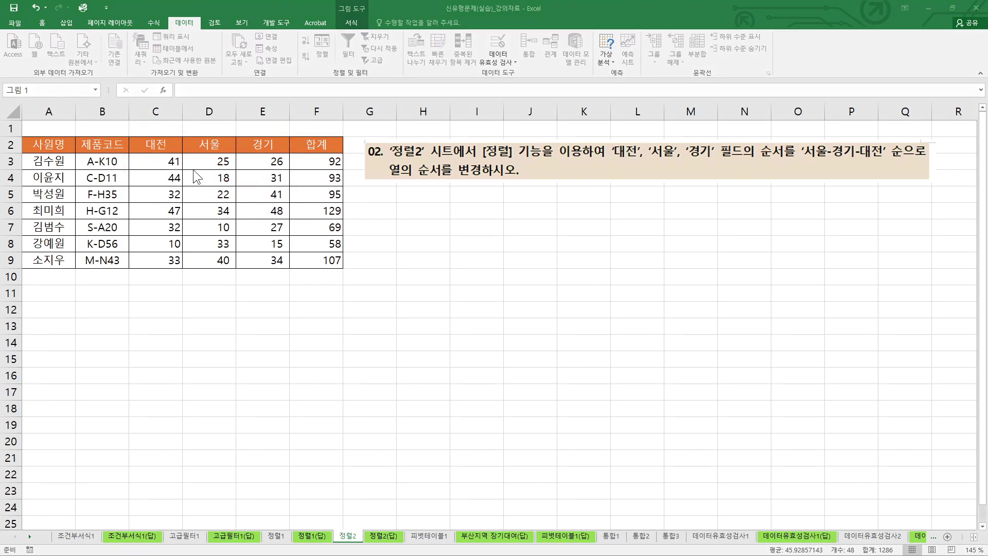
Step: Start a custom sort on C2:E9 with the sort direction set to 왼쪽에서 오른쪽 (left to right)
{"action": "left_click_drag", "start_coordinate": [155, 145], "coordinate": [278, 260]}
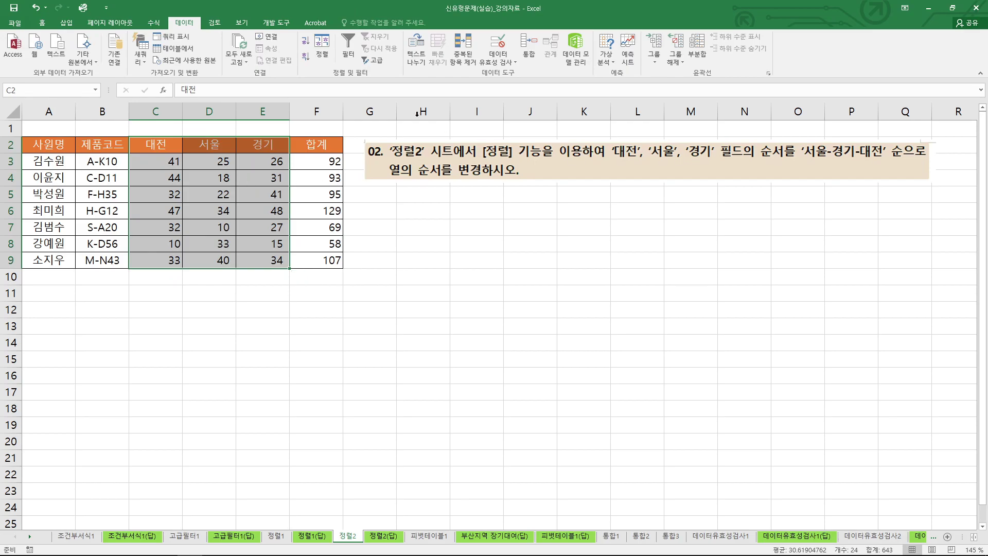
{"action": "left_click", "coordinate": [321, 48]}
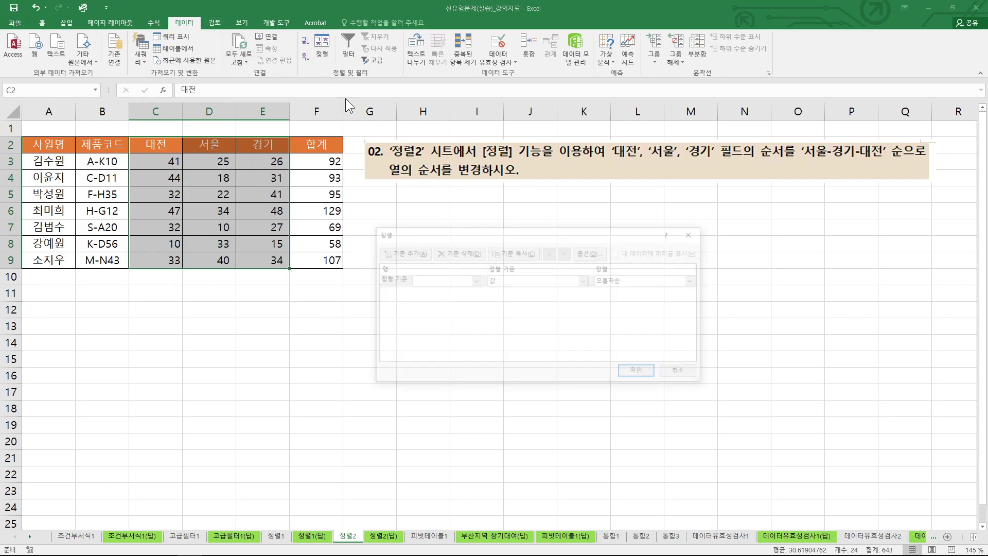
{"action": "left_click", "coordinate": [581, 195]}
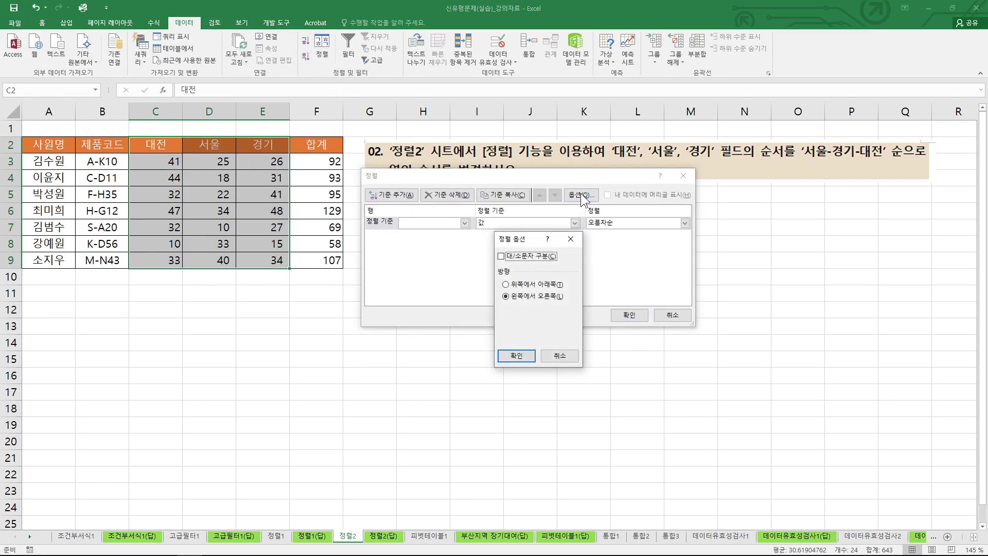
{"action": "key", "text": "ctrl+2"}
{"action": "mouse_move", "coordinate": [516, 304]}
{"action": "left_mouse_down"}
{"action": "mouse_move", "coordinate": [502, 298]}
{"action": "mouse_move", "coordinate": [572, 298]}
{"action": "mouse_move", "coordinate": [500, 305]}
{"action": "left_mouse_up"}
{"action": "left_click_drag", "start_coordinate": [500, 270], "coordinate": [509, 276]}
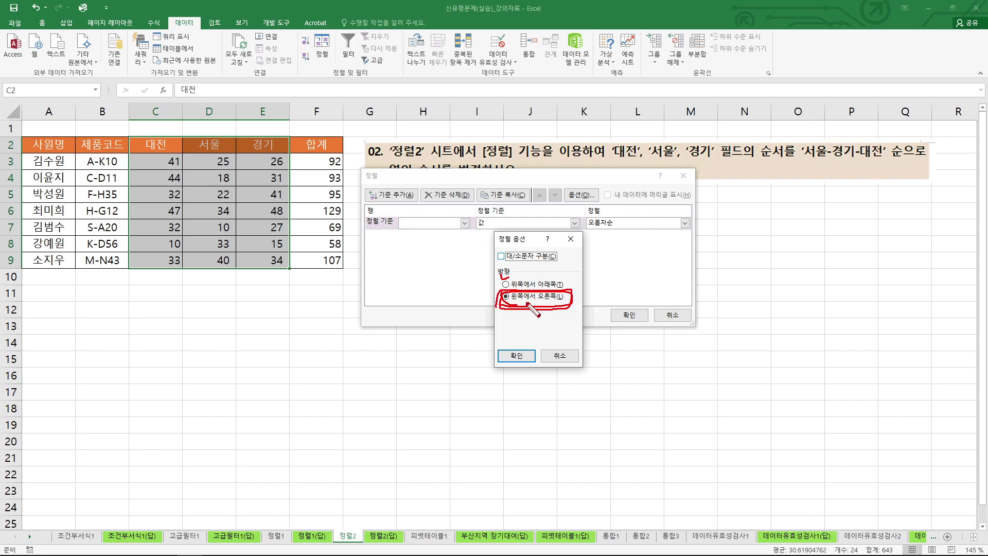
{"action": "key", "text": "Escape"}
{"action": "left_click", "coordinate": [538, 300]}
{"action": "left_click", "coordinate": [516, 356]}
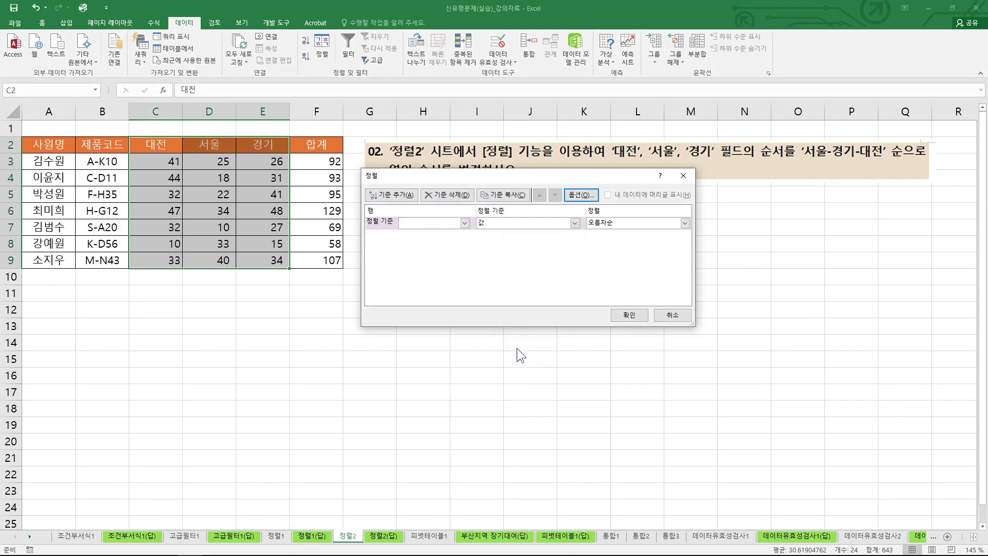
Step: Set 행 2 (row 2) as the sort key and enter 서울, 경기, 대전 as a custom order list
{"action": "left_click", "coordinate": [465, 223]}
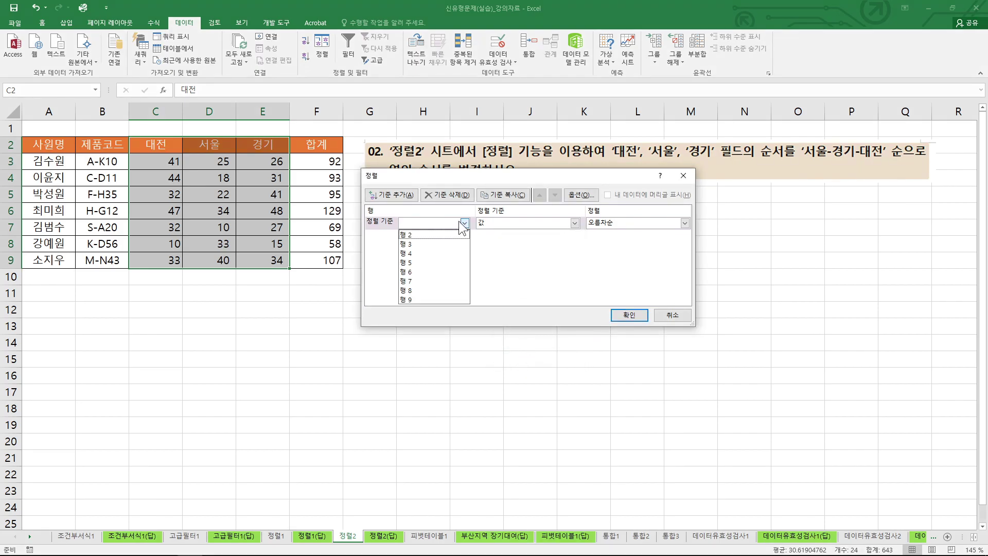
{"action": "left_click", "coordinate": [424, 234]}
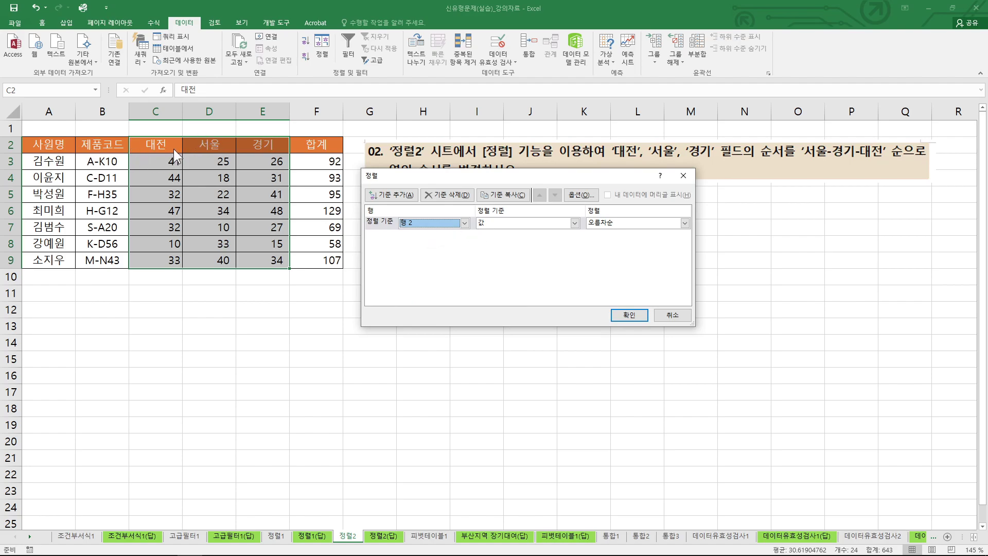
{"action": "left_click", "coordinate": [637, 222]}
{"action": "left_click", "coordinate": [624, 246]}
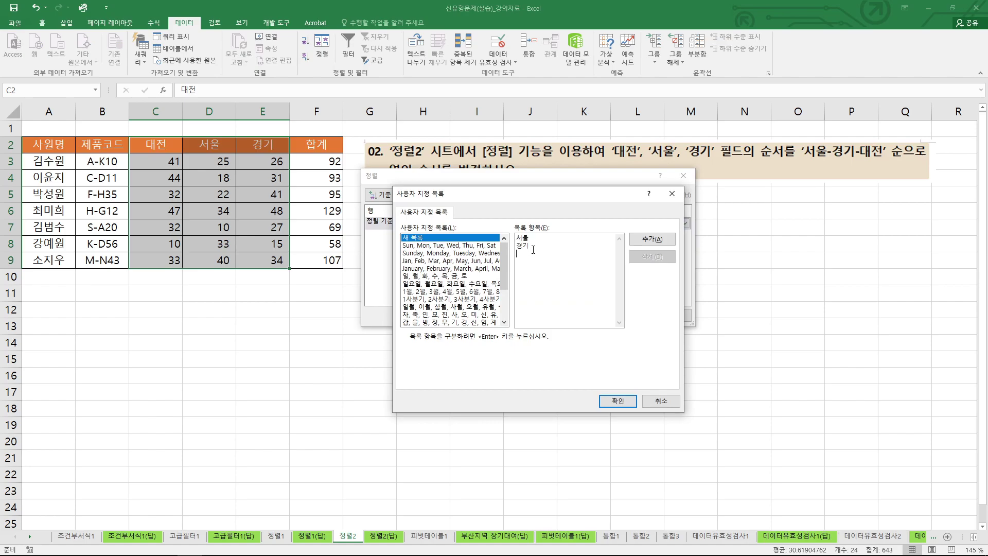
{"action": "left_click", "coordinate": [652, 238]}
{"action": "left_click", "coordinate": [618, 402]}
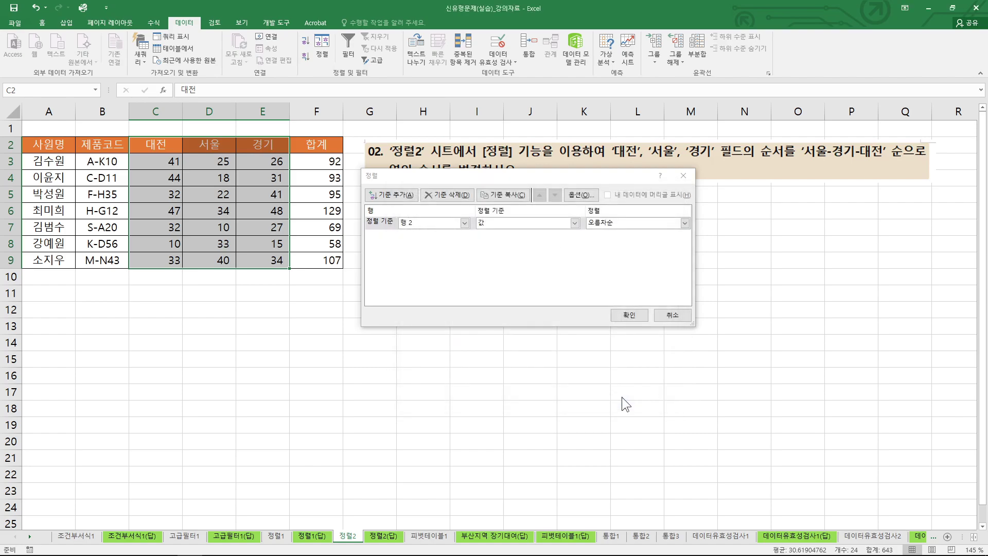
Step: Choose the custom list 서울, 경기, 대전 as the order for 행 2 and apply the sort
{"action": "mouse_move", "coordinate": [614, 217]}
{"action": "left_mouse_down"}
{"action": "mouse_move", "coordinate": [637, 236]}
{"action": "mouse_move", "coordinate": [578, 229]}
{"action": "left_mouse_up"}
{"action": "left_click", "coordinate": [685, 222]}
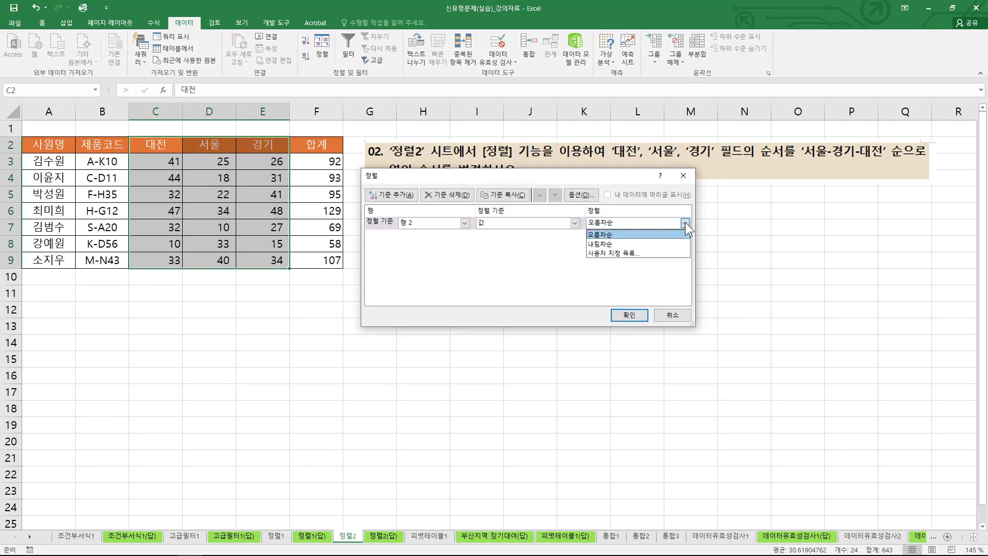
{"action": "left_click", "coordinate": [614, 254]}
{"action": "scroll", "coordinate": [453, 288], "scroll_direction": "down", "scroll_amount": 2}
{"action": "left_click", "coordinate": [438, 299]}
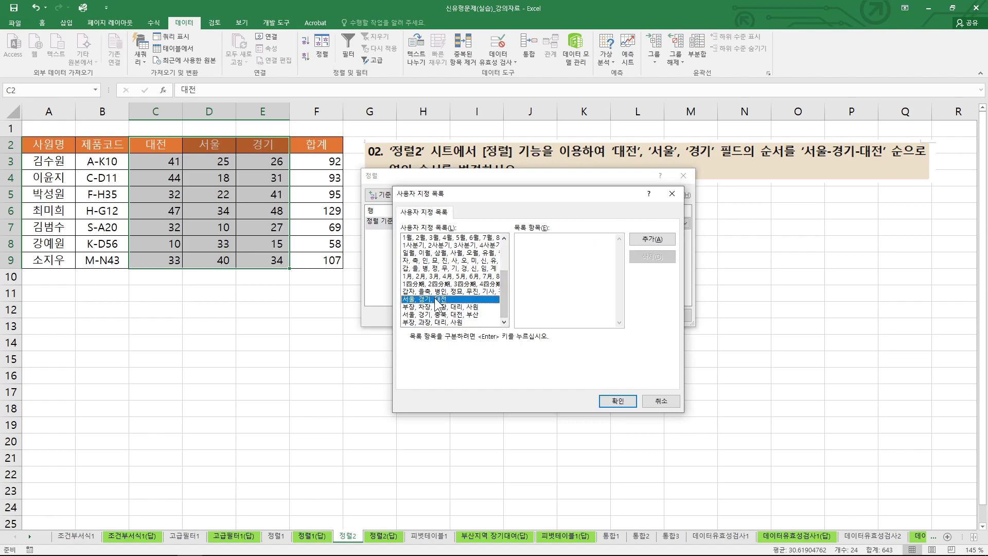
{"action": "left_click", "coordinate": [617, 401]}
{"action": "mouse_move", "coordinate": [585, 215]}
{"action": "left_mouse_down"}
{"action": "mouse_move", "coordinate": [589, 238]}
{"action": "mouse_move", "coordinate": [650, 209]}
{"action": "mouse_move", "coordinate": [585, 210]}
{"action": "left_mouse_up"}
{"action": "mouse_move", "coordinate": [609, 305]}
{"action": "left_mouse_down"}
{"action": "mouse_move", "coordinate": [651, 329]}
{"action": "mouse_move", "coordinate": [597, 306]}
{"action": "left_mouse_up"}
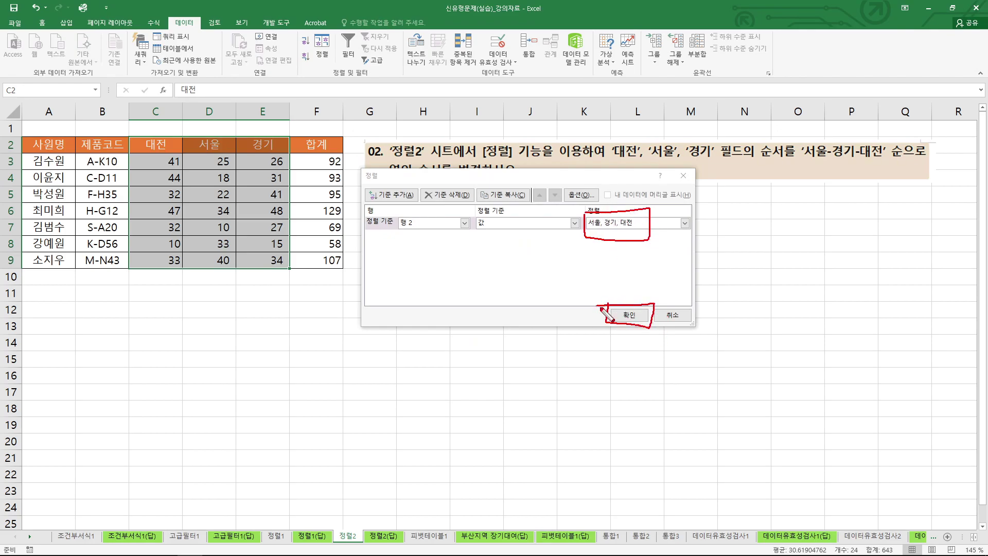
{"action": "left_click", "coordinate": [627, 315]}
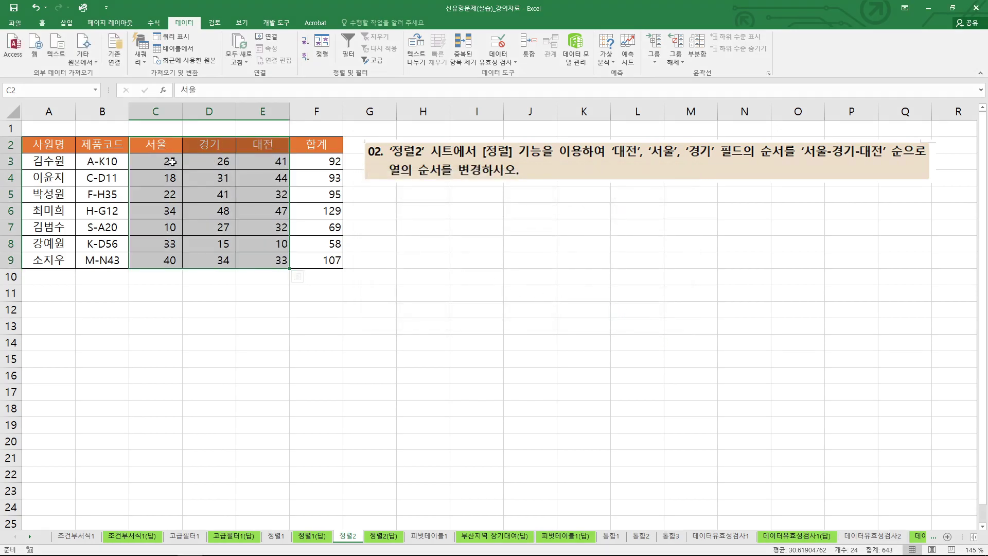
Step: Check the order of the 서울, 경기 and 대전 columns against the task text
{"action": "left_click", "coordinate": [208, 160]}
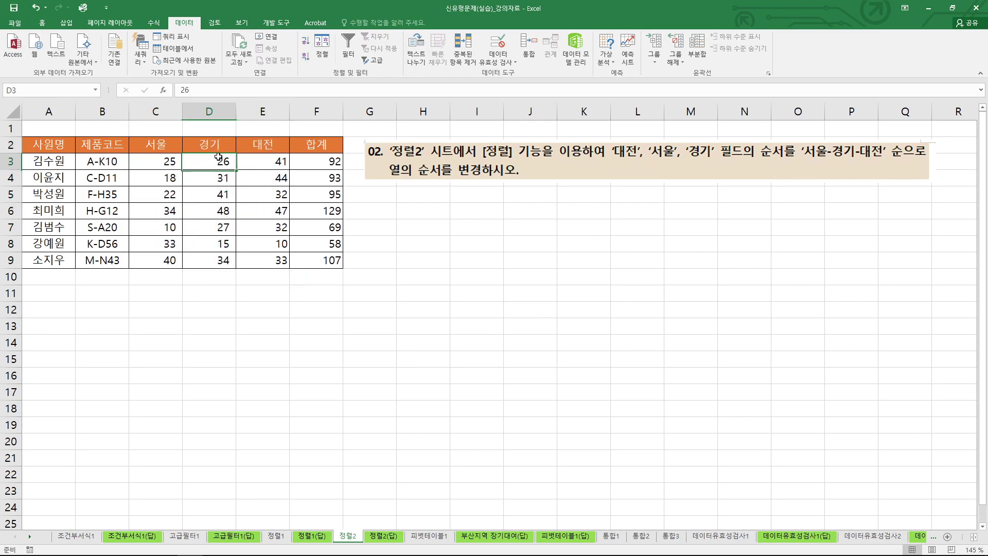
{"action": "left_click", "coordinate": [265, 149]}
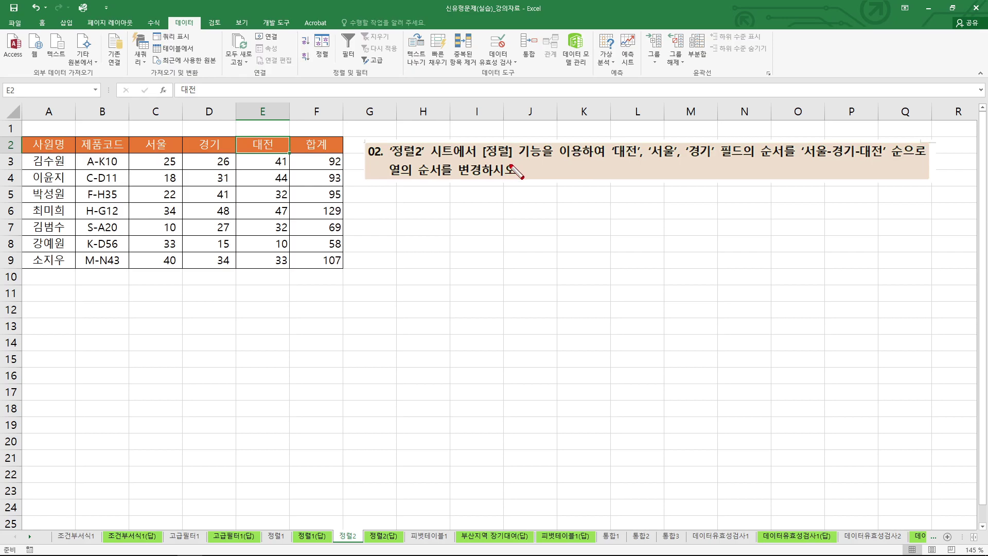
{"action": "mouse_move", "coordinate": [741, 163]}
{"action": "left_mouse_down"}
{"action": "mouse_move", "coordinate": [713, 151]}
{"action": "mouse_move", "coordinate": [740, 162]}
{"action": "left_mouse_up"}
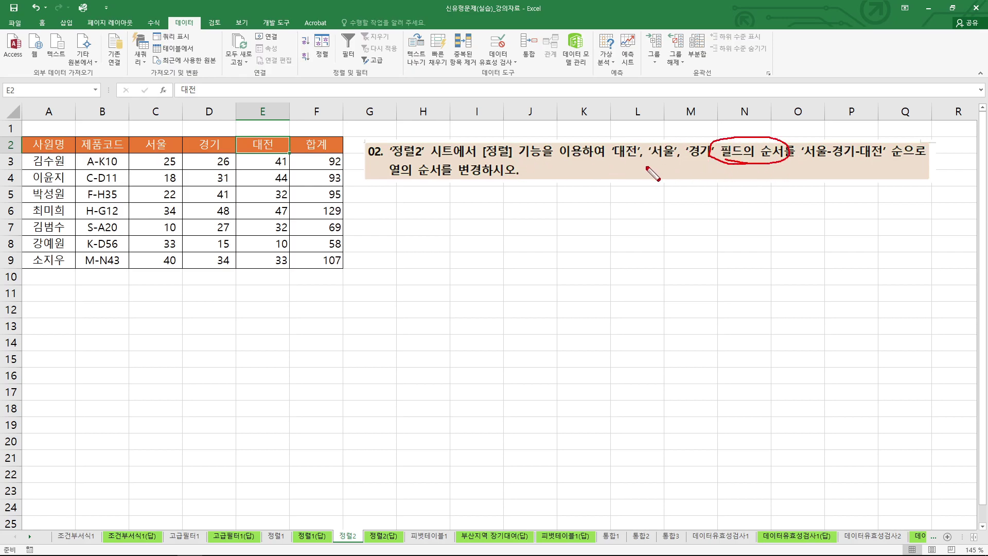
{"action": "key", "text": "Escape"}
Step: Reopen the custom sort for C2:E9 to review its left-to-right direction and custom order, and confirm it unchanged
{"action": "left_click_drag", "start_coordinate": [162, 154], "coordinate": [256, 258]}
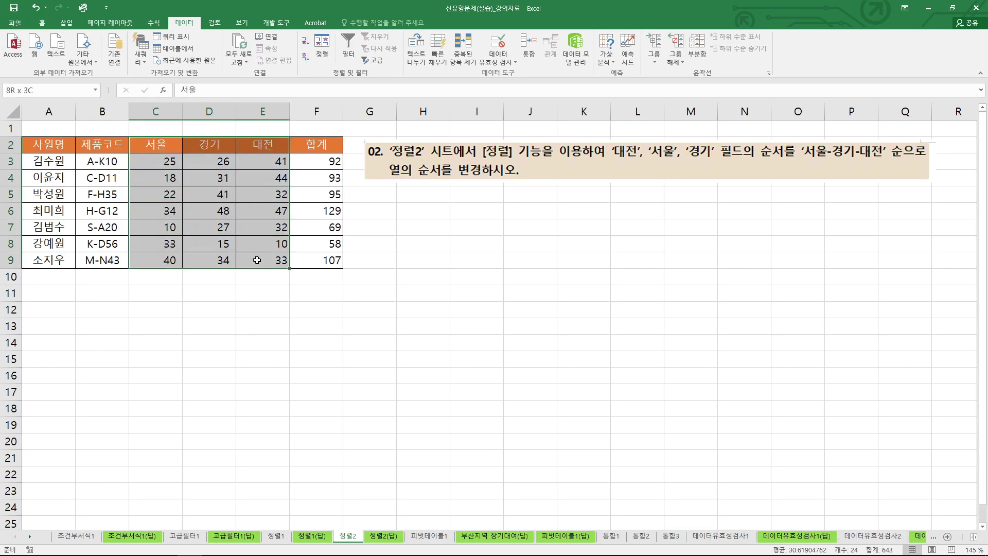
{"action": "left_click_drag", "start_coordinate": [58, 152], "coordinate": [309, 265]}
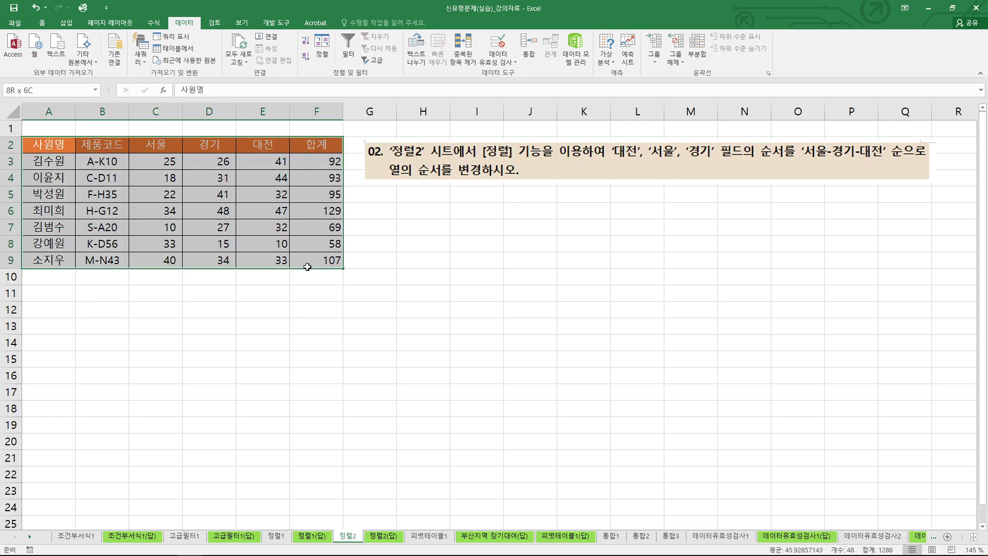
{"action": "left_click_drag", "start_coordinate": [159, 146], "coordinate": [268, 254]}
{"action": "left_click_drag", "start_coordinate": [145, 150], "coordinate": [256, 266]}
{"action": "left_click", "coordinate": [323, 51]}
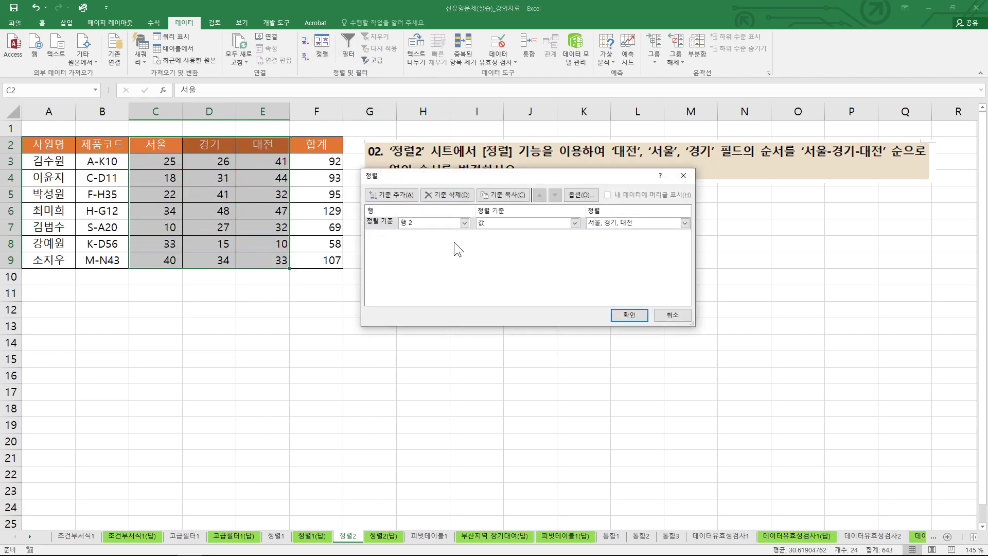
{"action": "left_click", "coordinate": [581, 195]}
{"action": "mouse_move", "coordinate": [482, 241]}
{"action": "left_mouse_down"}
{"action": "mouse_move", "coordinate": [495, 232]}
{"action": "mouse_move", "coordinate": [560, 241]}
{"action": "mouse_move", "coordinate": [490, 252]}
{"action": "left_mouse_up"}
{"action": "left_click_drag", "start_coordinate": [483, 300], "coordinate": [478, 303]}
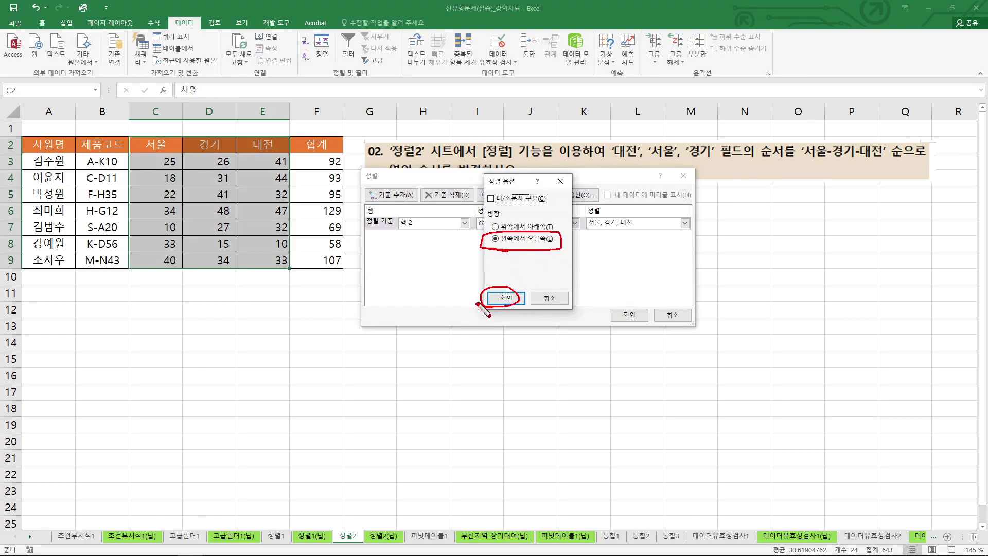
{"action": "key", "text": "Escape"}
{"action": "left_click", "coordinate": [522, 302]}
{"action": "left_click", "coordinate": [629, 315]}
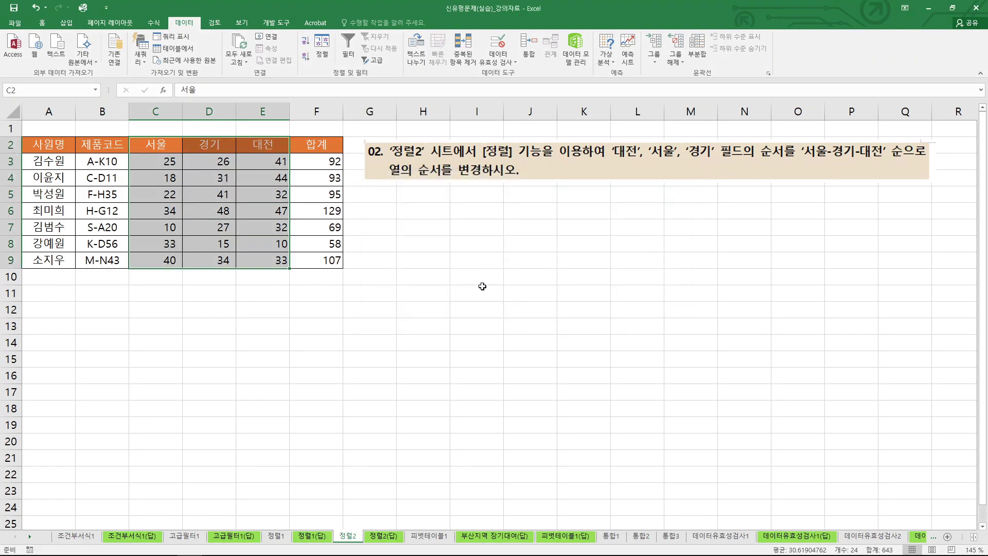
{"action": "left_click", "coordinate": [370, 259]}
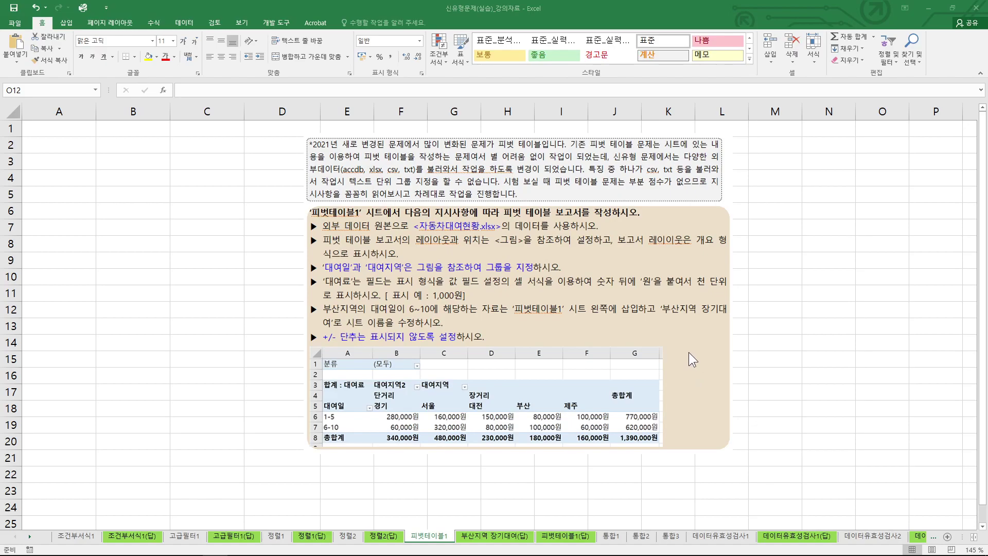
Step: Read the note and the PivotTable task on the 피벗테이블1 sheet, including the external source file 자동차대여현황.xlsx
{"action": "key", "text": "ctrl+2"}
{"action": "left_click_drag", "start_coordinate": [338, 176], "coordinate": [384, 175]}
{"action": "left_click_drag", "start_coordinate": [404, 176], "coordinate": [415, 175]}
{"action": "mouse_move", "coordinate": [651, 176]}
{"action": "left_mouse_down"}
{"action": "mouse_move", "coordinate": [644, 166]}
{"action": "mouse_move", "coordinate": [669, 159]}
{"action": "mouse_move", "coordinate": [679, 170]}
{"action": "mouse_move", "coordinate": [668, 175]}
{"action": "left_mouse_up"}
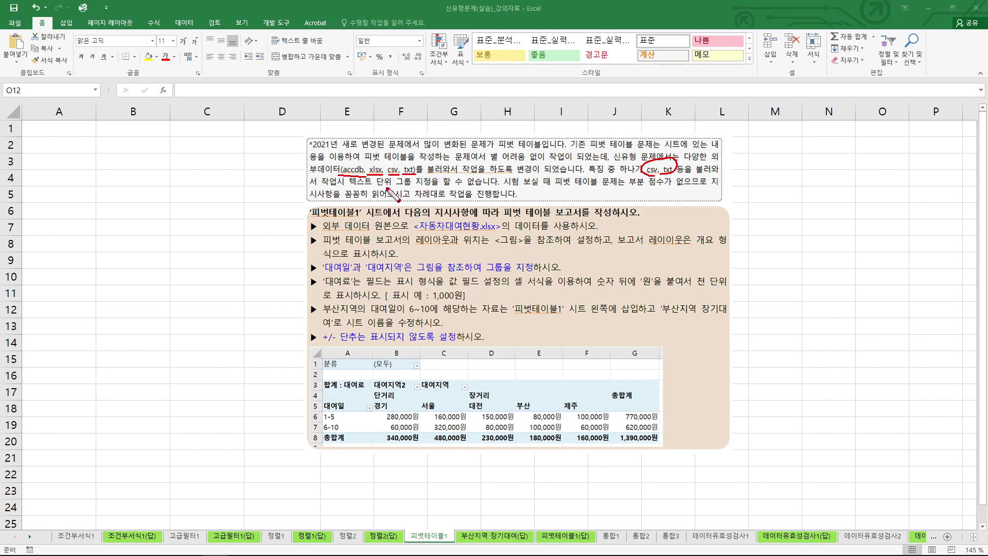
{"action": "mouse_move", "coordinate": [409, 190]}
{"action": "left_mouse_down"}
{"action": "mouse_move", "coordinate": [395, 188]}
{"action": "mouse_move", "coordinate": [404, 173]}
{"action": "mouse_move", "coordinate": [415, 192]}
{"action": "left_mouse_up"}
{"action": "mouse_move", "coordinate": [643, 170]}
{"action": "left_mouse_down"}
{"action": "mouse_move", "coordinate": [672, 159]}
{"action": "mouse_move", "coordinate": [661, 176]}
{"action": "left_mouse_up"}
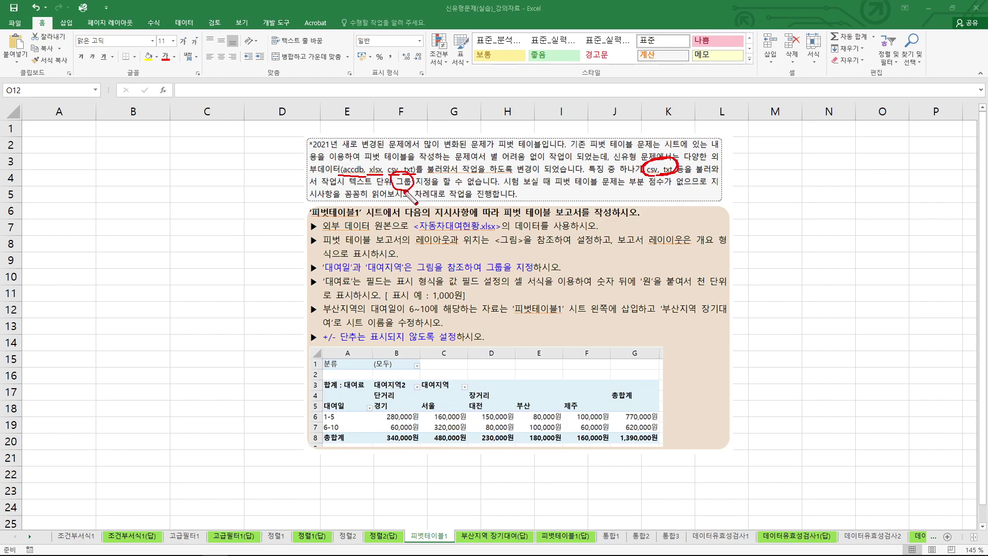
{"action": "left_click_drag", "start_coordinate": [417, 184], "coordinate": [426, 191]}
{"action": "left_click_drag", "start_coordinate": [425, 184], "coordinate": [418, 191]}
{"action": "key", "text": "Escape"}
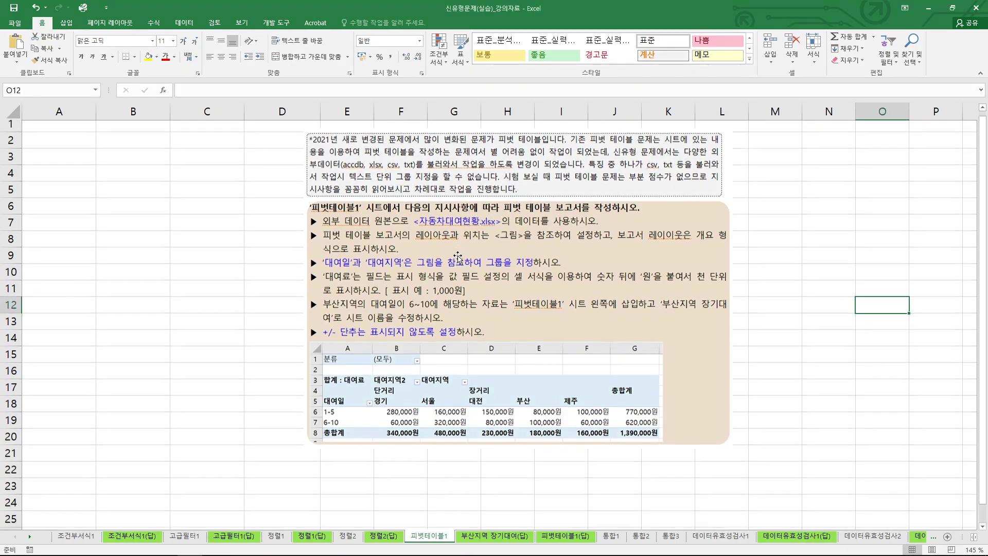
{"action": "mouse_move", "coordinate": [422, 232]}
{"action": "left_mouse_down"}
{"action": "mouse_move", "coordinate": [502, 231]}
{"action": "mouse_move", "coordinate": [417, 216]}
{"action": "mouse_move", "coordinate": [414, 233]}
{"action": "left_mouse_up"}
{"action": "left_click_drag", "start_coordinate": [516, 232], "coordinate": [590, 233]}
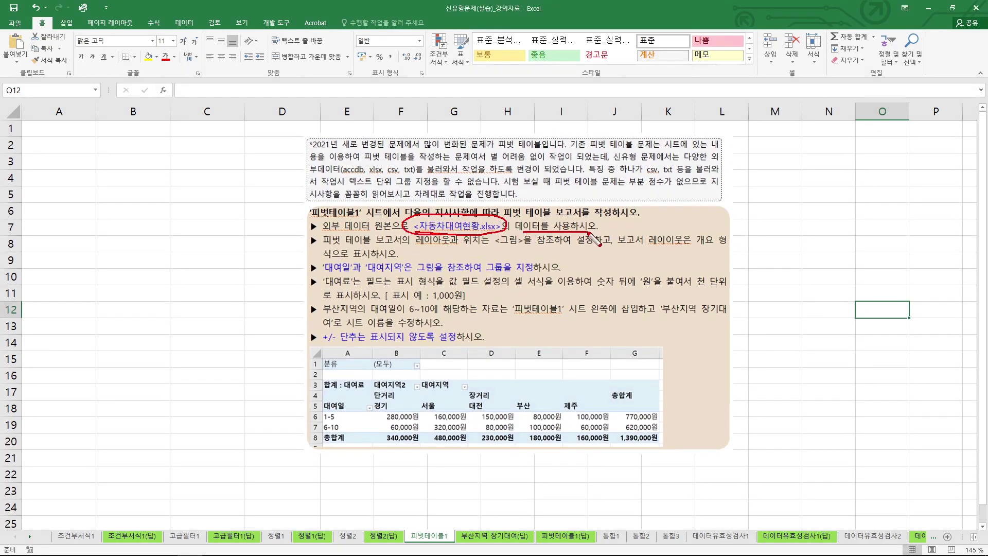
{"action": "key", "text": "Escape"}
Step: Start a PivotTable at cell A3 of the 피벗테이블1 sheet and set it to use an external data source
{"action": "left_click", "coordinate": [536, 268]}
{"action": "left_click", "coordinate": [185, 196]}
{"action": "left_click", "coordinate": [71, 192]}
{"action": "left_click", "coordinate": [59, 149]}
{"action": "mouse_move", "coordinate": [355, 386]}
{"action": "left_mouse_down"}
{"action": "mouse_move", "coordinate": [346, 378]}
{"action": "mouse_move", "coordinate": [319, 391]}
{"action": "mouse_move", "coordinate": [373, 383]}
{"action": "left_mouse_up"}
{"action": "key", "text": "Escape"}
{"action": "left_click", "coordinate": [66, 167]}
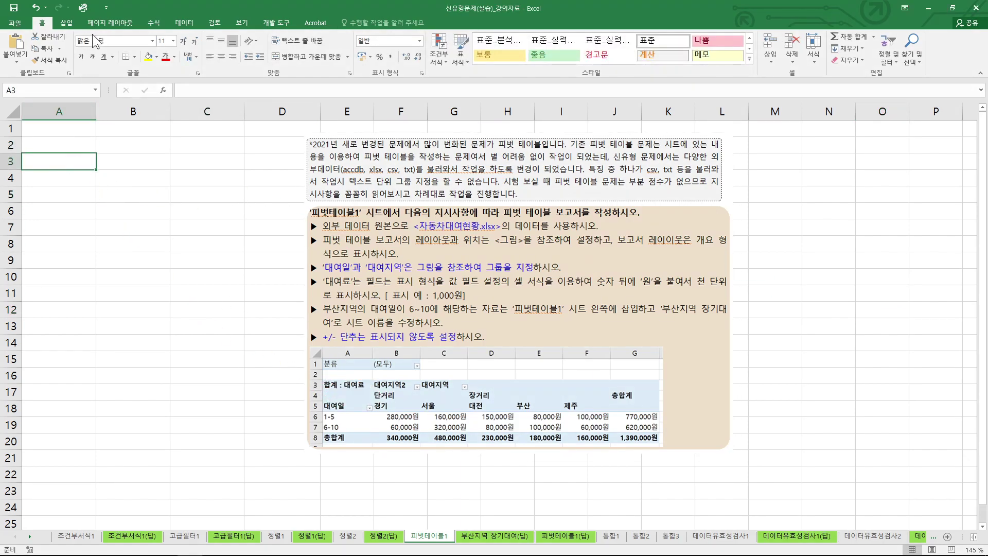
{"action": "left_click", "coordinate": [185, 23]}
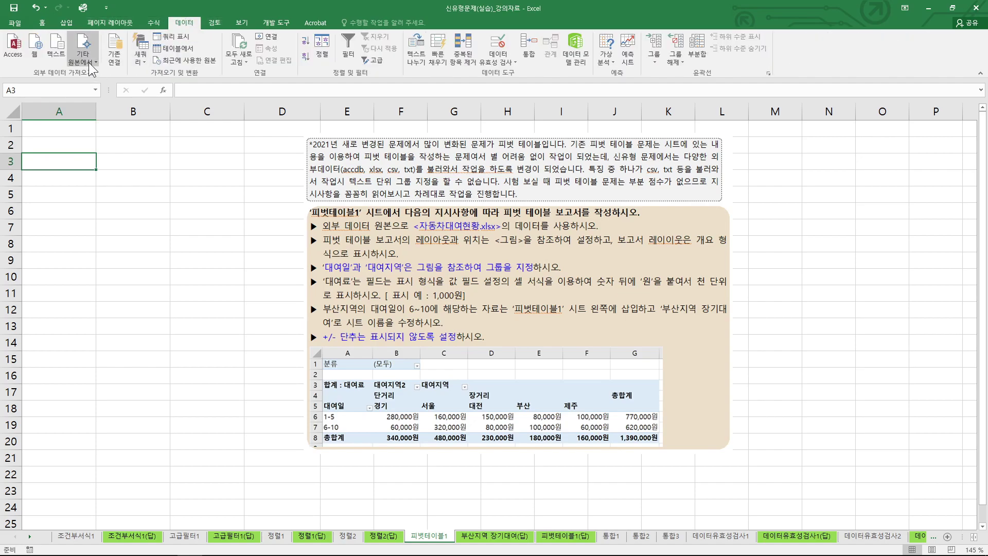
{"action": "left_click", "coordinate": [66, 23]}
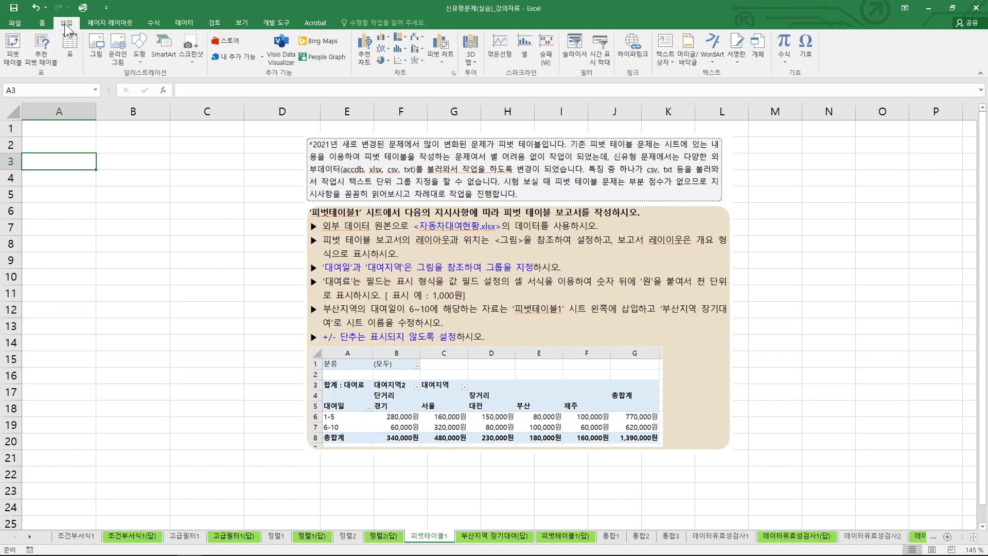
{"action": "left_click", "coordinate": [13, 52]}
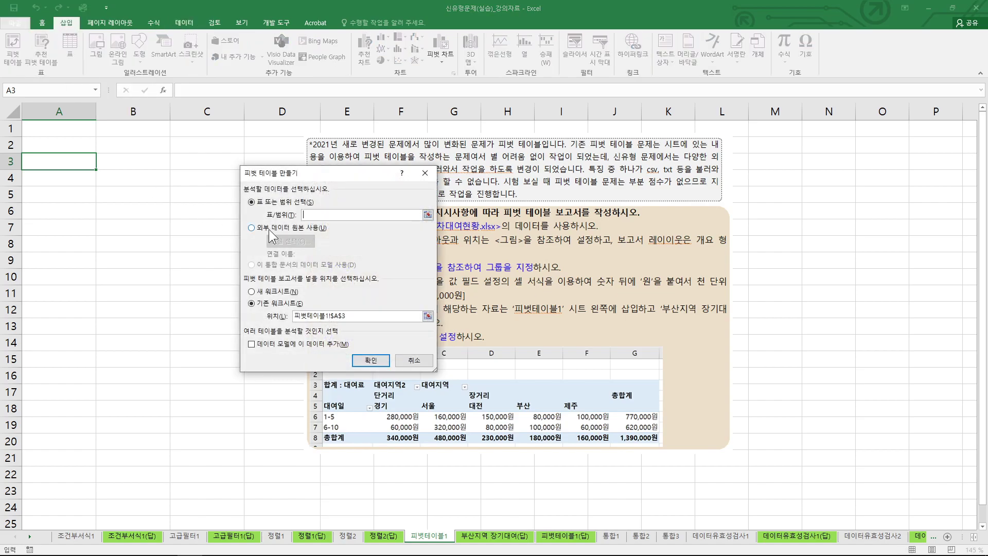
{"action": "left_click", "coordinate": [273, 229]}
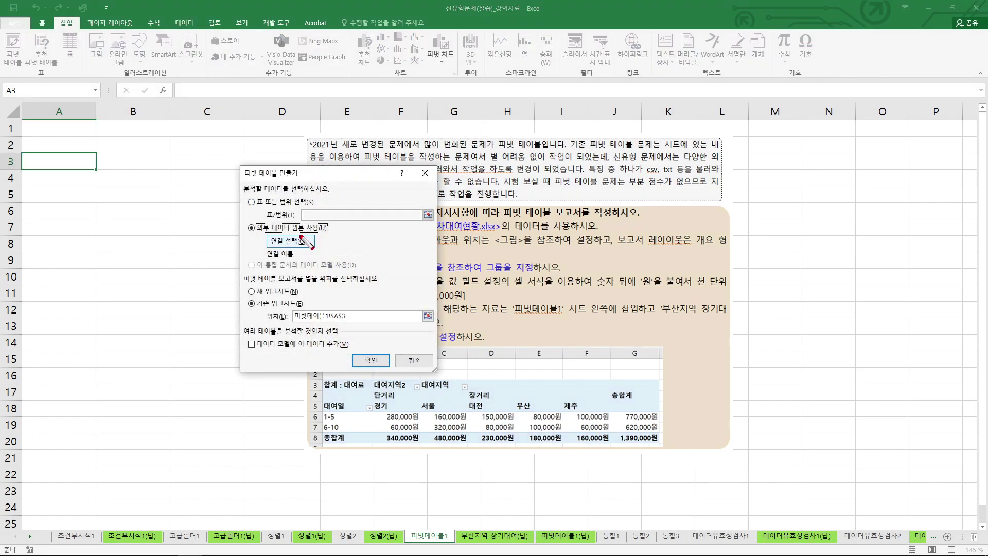
Step: Browse for a new connection source in the desktop folder 신유형복원문제_V1_20210204
{"action": "left_click", "coordinate": [294, 243]}
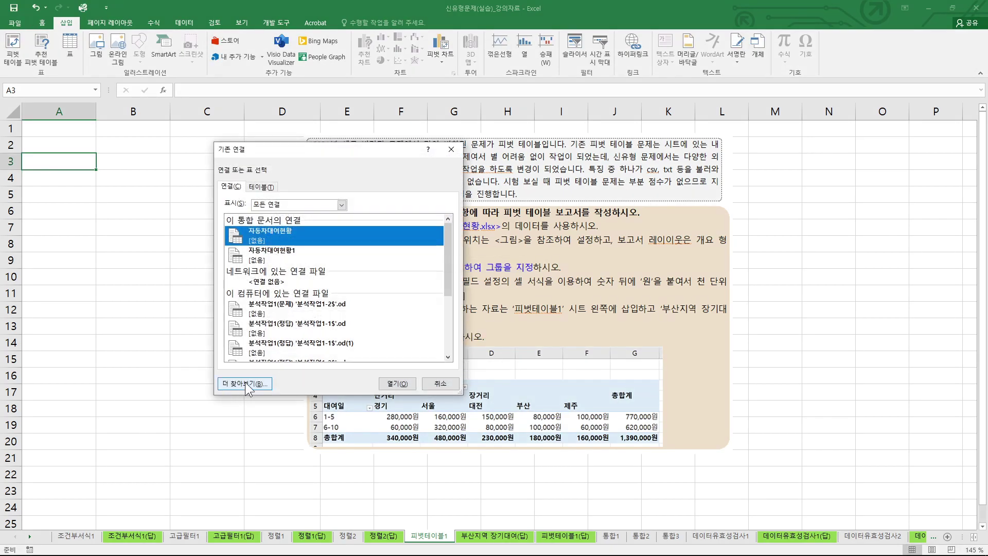
{"action": "left_click", "coordinate": [245, 382]}
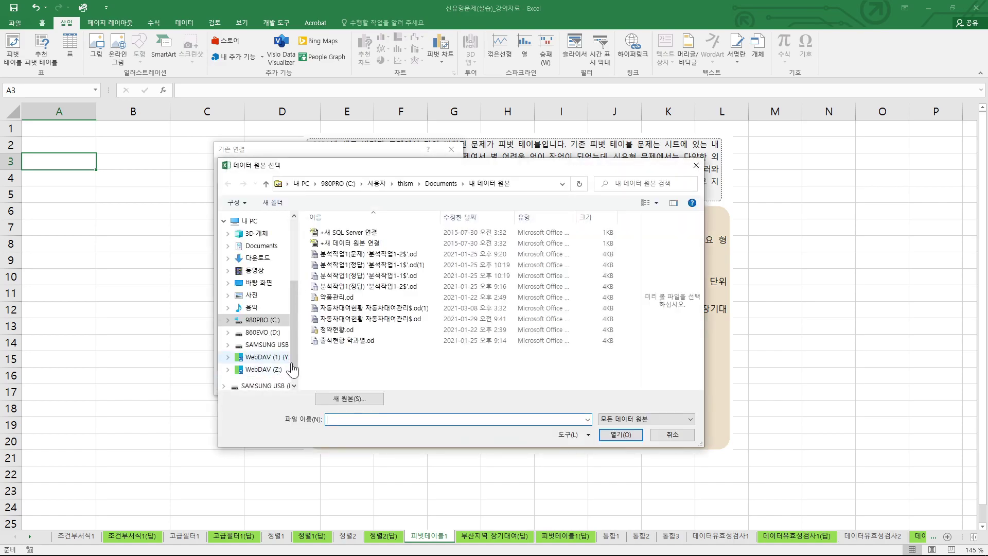
{"action": "left_click", "coordinate": [542, 184]}
{"action": "key", "text": "BackSpace"}
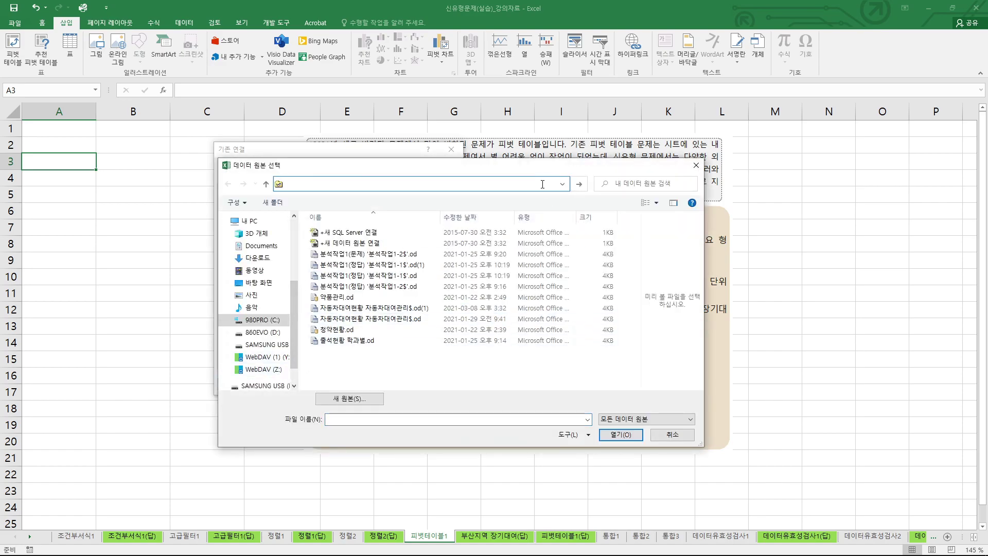
{"action": "left_click", "coordinate": [252, 283]}
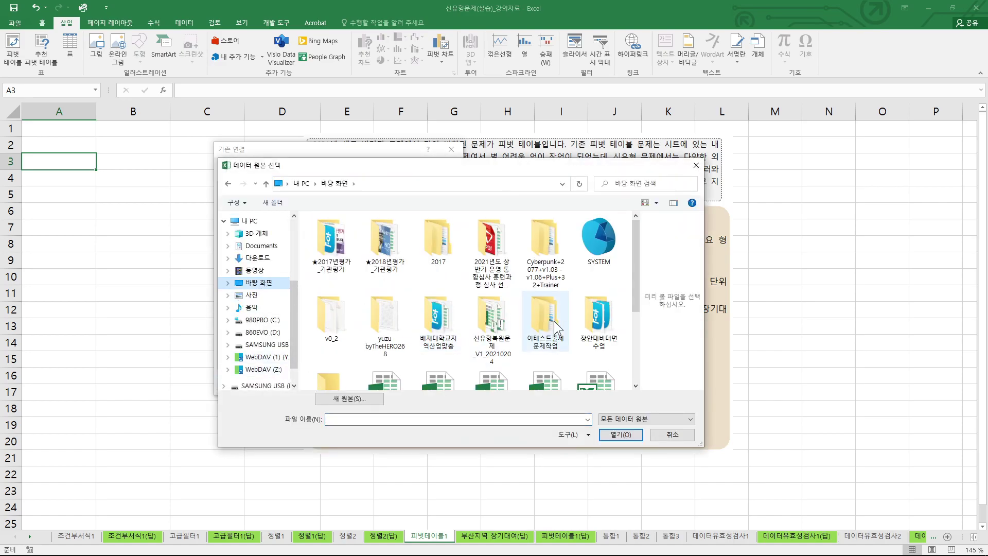
{"action": "left_click_drag", "start_coordinate": [636, 295], "coordinate": [631, 335]}
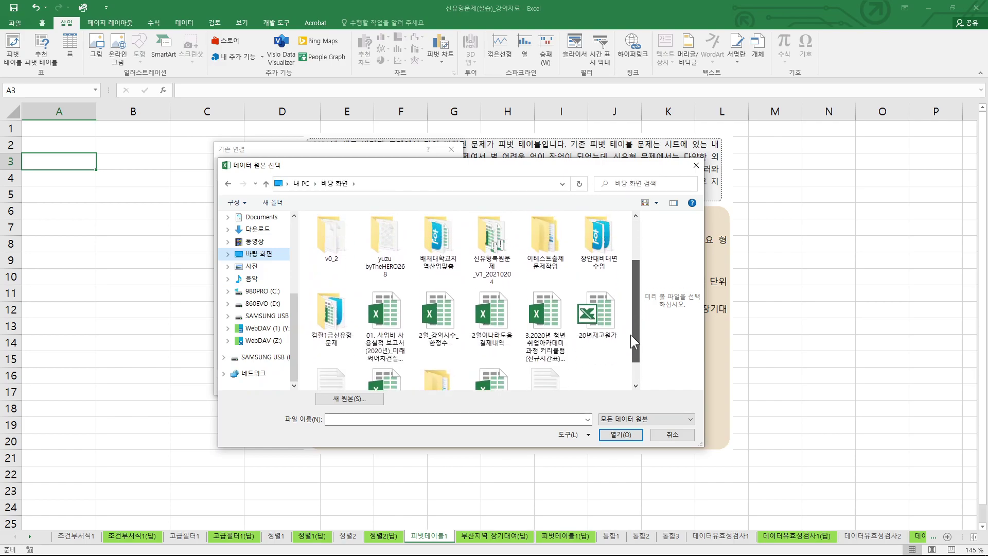
{"action": "double_click", "coordinate": [492, 242]}
Step: Connect to the 자동차대여현황 workbook and choose its table 자동차대여관리$, with column headers in the first row
{"action": "double_click", "coordinate": [360, 254]}
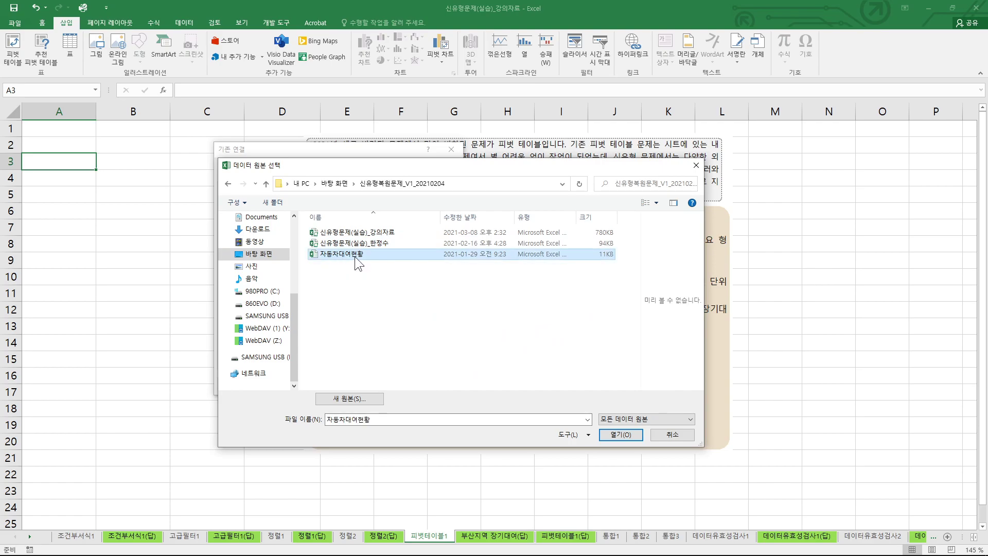
{"action": "left_click_drag", "start_coordinate": [364, 251], "coordinate": [360, 260]}
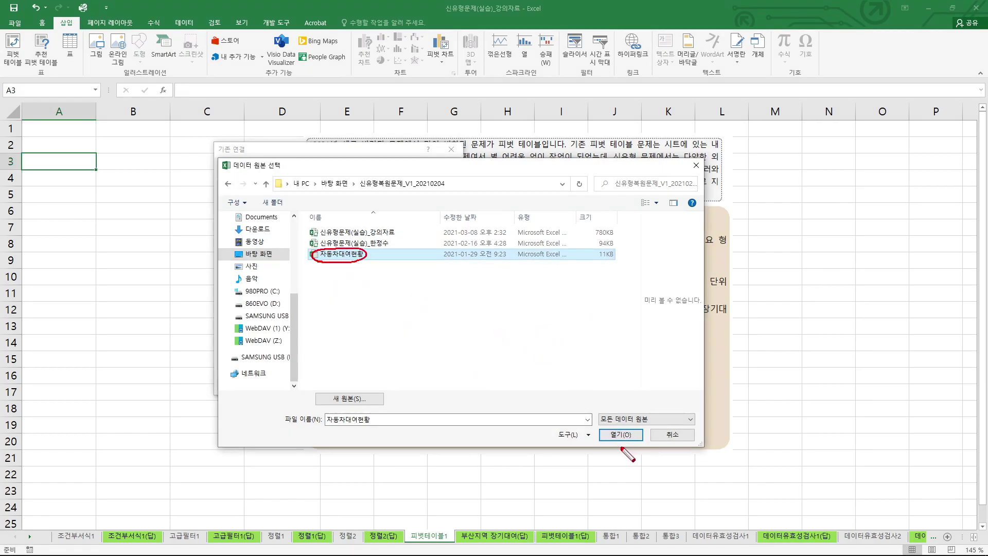
{"action": "left_click_drag", "start_coordinate": [625, 431], "coordinate": [616, 444]}
{"action": "left_click", "coordinate": [619, 435]}
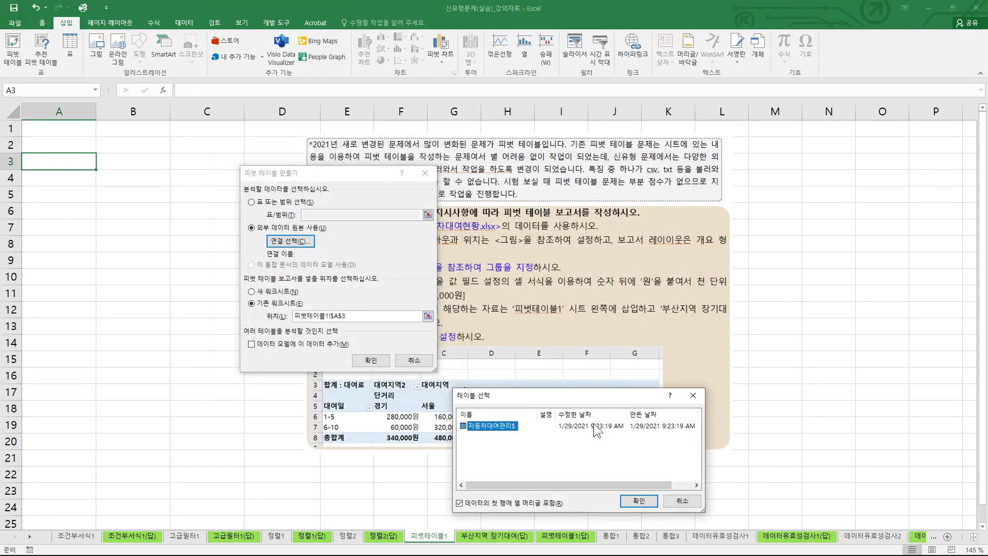
{"action": "left_click_drag", "start_coordinate": [569, 391], "coordinate": [469, 185]}
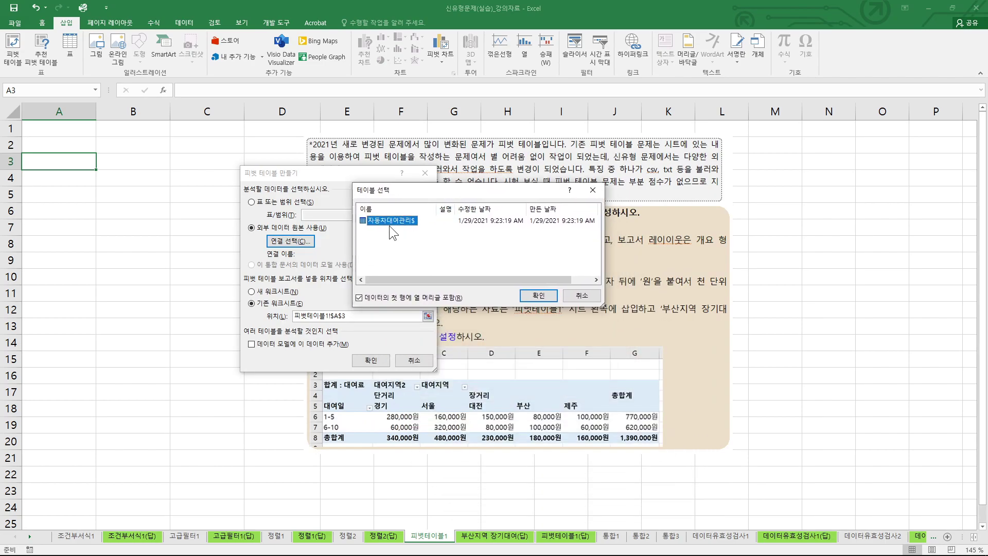
{"action": "left_click", "coordinate": [530, 296]}
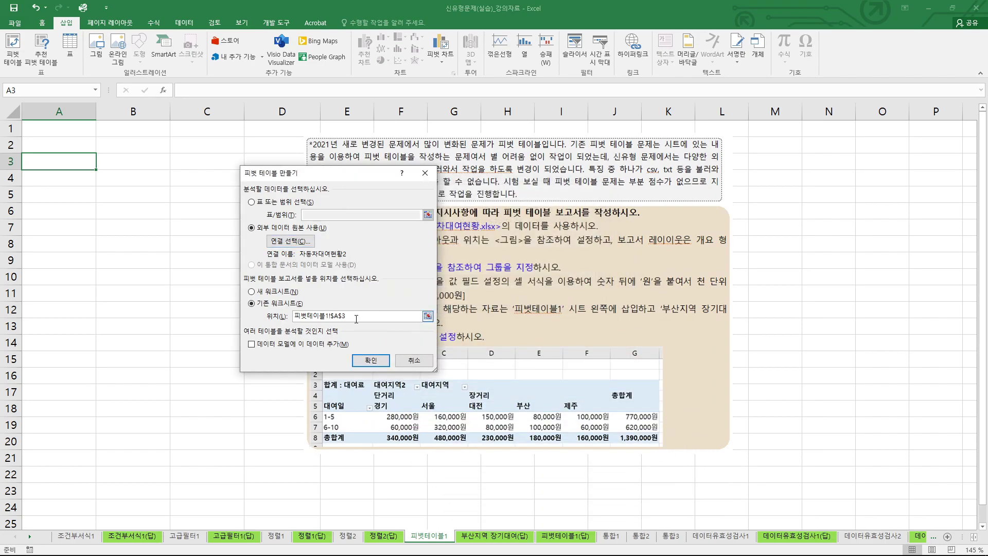
Step: Create the PivotTable in the existing worksheet at 피벗테이블1!$A$3 without adding the data to the data model
{"action": "key", "text": "ctrl+2"}
{"action": "left_click_drag", "start_coordinate": [343, 321], "coordinate": [331, 327]}
{"action": "mouse_move", "coordinate": [377, 362]}
{"action": "left_mouse_down"}
{"action": "mouse_move", "coordinate": [383, 354]}
{"action": "mouse_move", "coordinate": [376, 369]}
{"action": "left_mouse_up"}
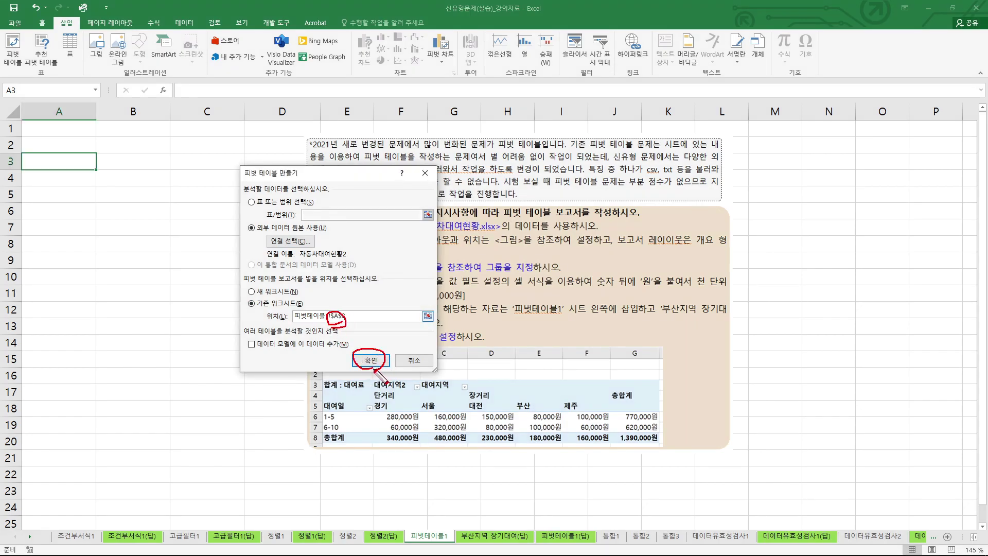
{"action": "mouse_move", "coordinate": [242, 355]}
{"action": "left_mouse_down"}
{"action": "mouse_move", "coordinate": [235, 338]}
{"action": "mouse_move", "coordinate": [225, 349]}
{"action": "mouse_move", "coordinate": [330, 352]}
{"action": "mouse_move", "coordinate": [319, 338]}
{"action": "mouse_move", "coordinate": [243, 340]}
{"action": "mouse_move", "coordinate": [246, 350]}
{"action": "left_mouse_up"}
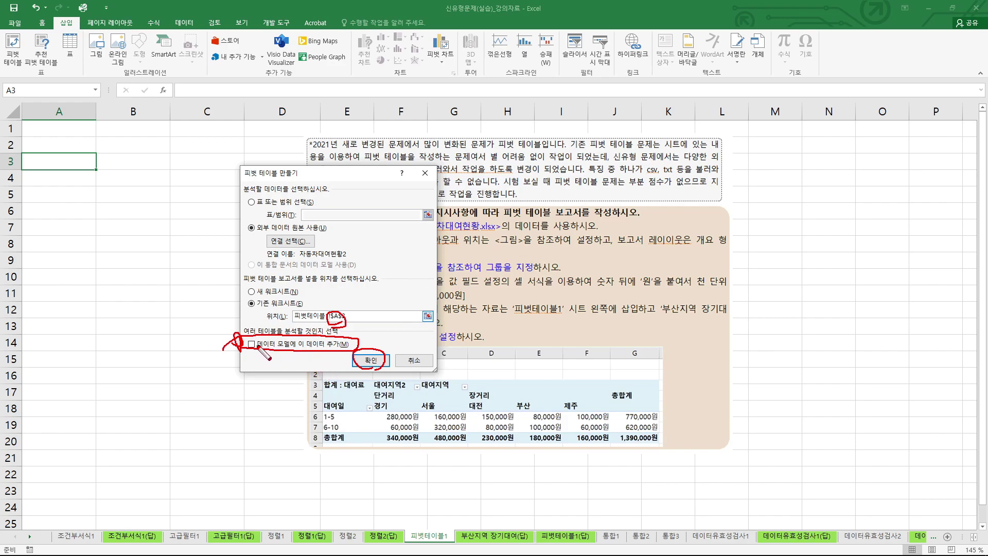
{"action": "left_click_drag", "start_coordinate": [341, 412], "coordinate": [334, 436]}
{"action": "mouse_move", "coordinate": [255, 346]}
{"action": "left_mouse_down"}
{"action": "mouse_move", "coordinate": [243, 340]}
{"action": "mouse_move", "coordinate": [260, 353]}
{"action": "left_mouse_up"}
{"action": "left_click_drag", "start_coordinate": [337, 341], "coordinate": [344, 354]}
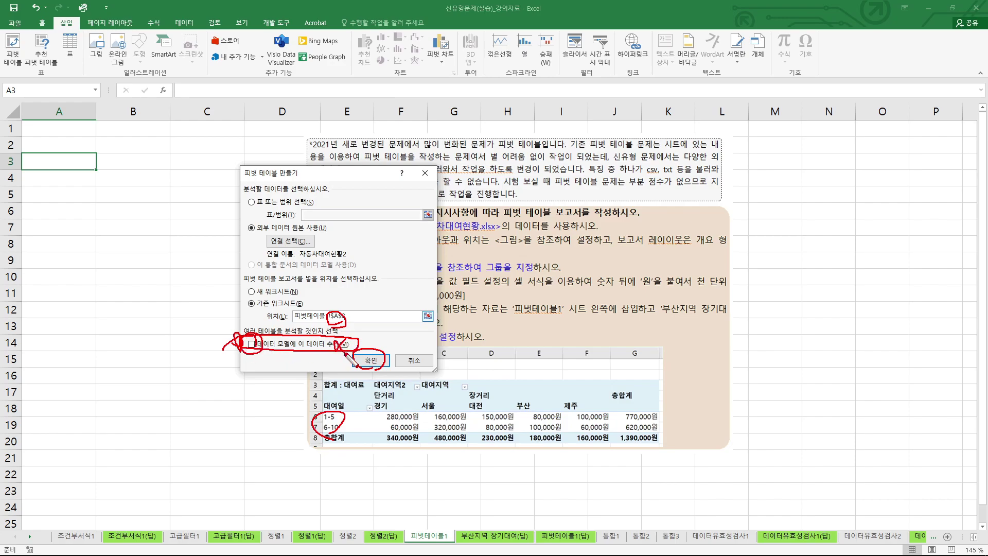
{"action": "key", "text": "Escape"}
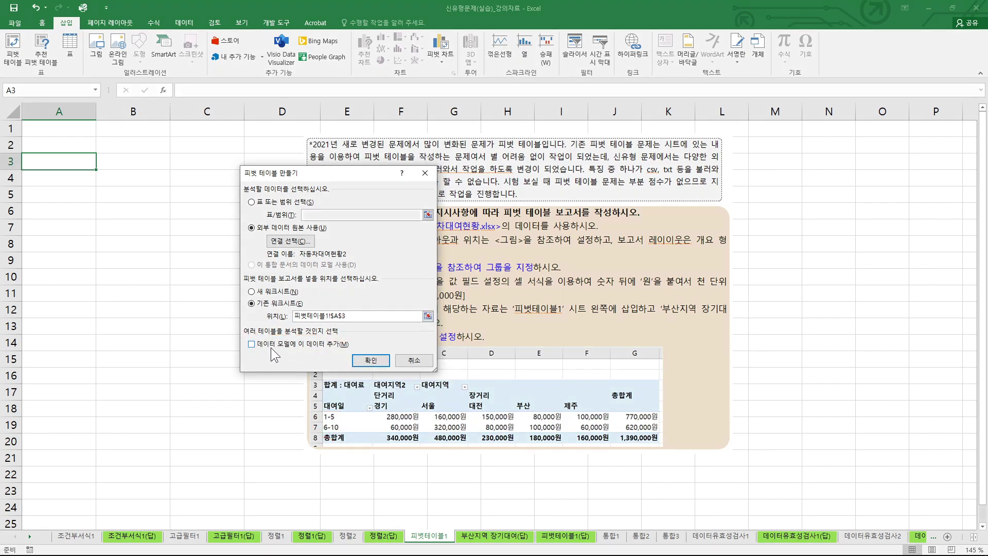
{"action": "left_click", "coordinate": [369, 360]}
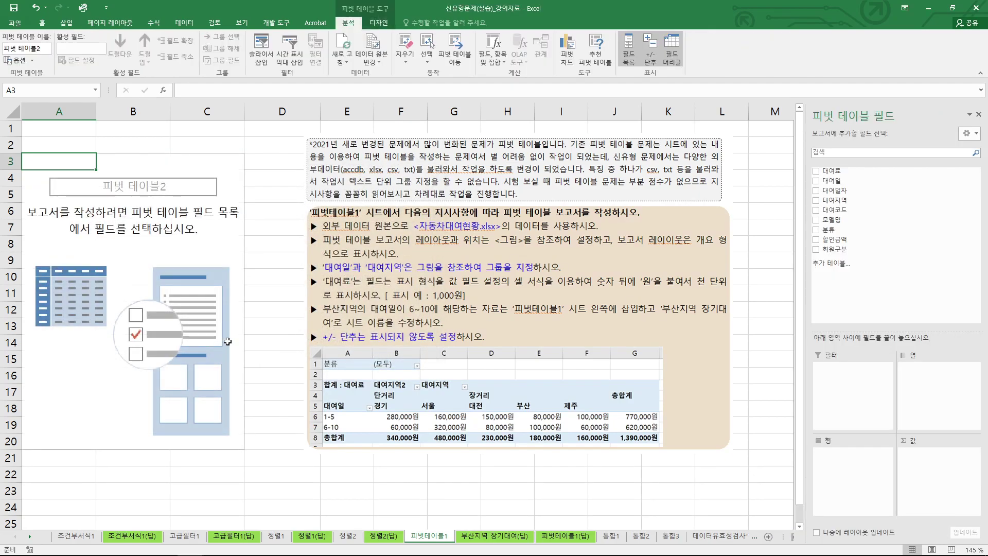
Step: Place the 대여일 field in the PivotTable's row area
{"action": "left_click_drag", "start_coordinate": [357, 424], "coordinate": [339, 430]}
{"action": "mouse_move", "coordinate": [815, 184]}
{"action": "left_mouse_down"}
{"action": "mouse_move", "coordinate": [844, 175]}
{"action": "mouse_move", "coordinate": [812, 181]}
{"action": "mouse_move", "coordinate": [772, 330]}
{"action": "mouse_move", "coordinate": [823, 455]}
{"action": "left_mouse_up"}
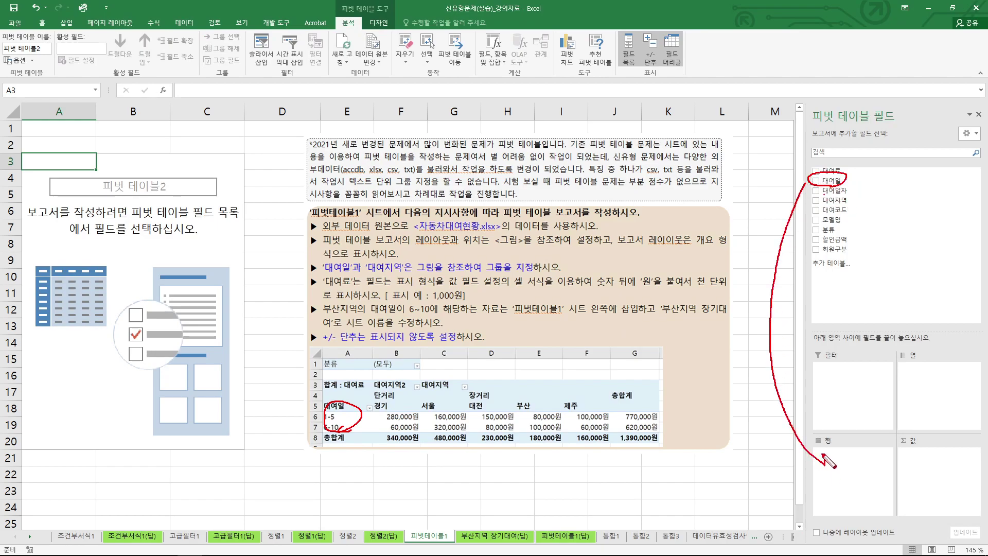
{"action": "key", "text": "Escape"}
{"action": "left_click_drag", "start_coordinate": [832, 180], "coordinate": [850, 479]}
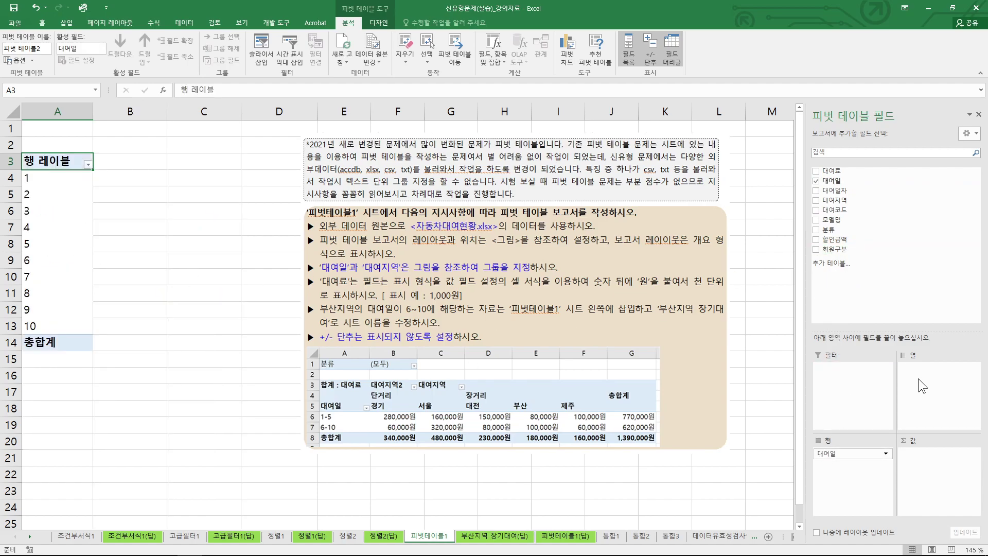
Step: Place the 대여지역 field in the column area and the 대여료 field in the values area
{"action": "left_click_drag", "start_coordinate": [834, 200], "coordinate": [931, 395]}
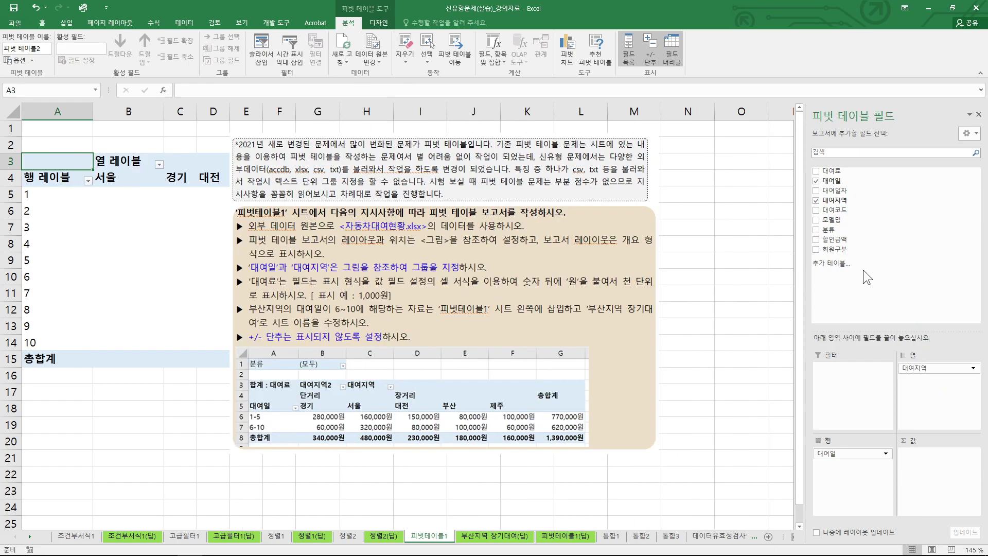
{"action": "mouse_move", "coordinate": [845, 203]}
{"action": "left_mouse_down"}
{"action": "mouse_move", "coordinate": [925, 374]}
{"action": "mouse_move", "coordinate": [917, 354]}
{"action": "left_mouse_up"}
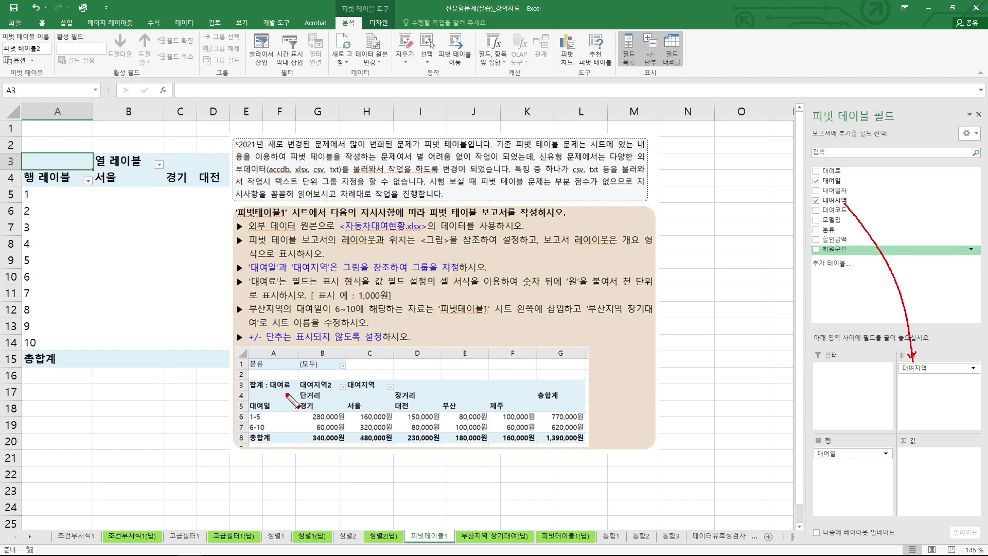
{"action": "key", "text": "Escape"}
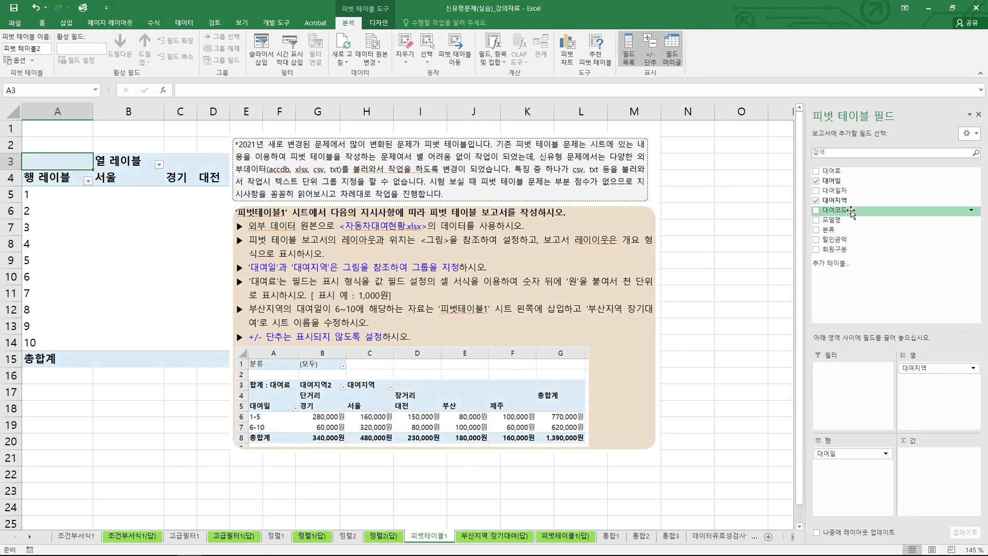
{"action": "left_click_drag", "start_coordinate": [845, 175], "coordinate": [939, 468]}
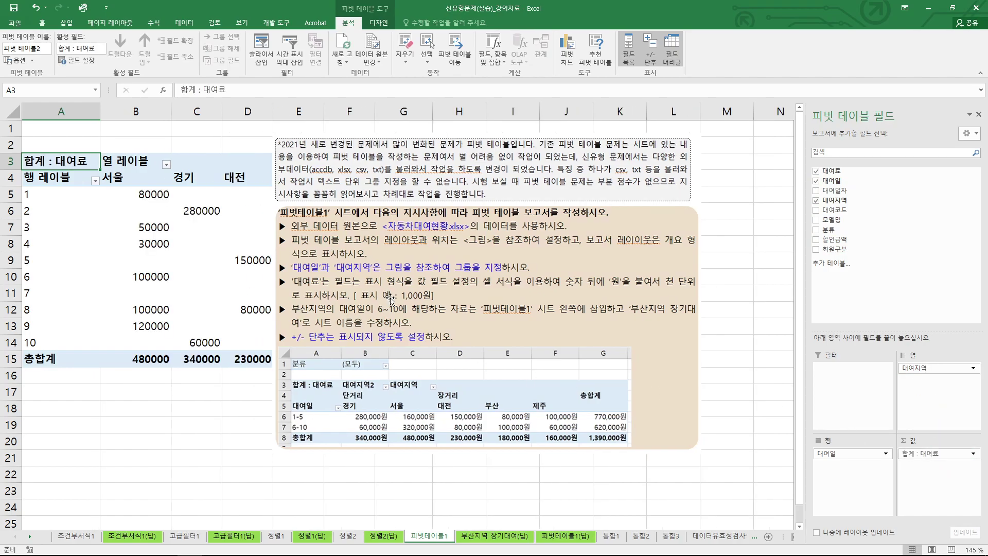
Step: Move the task picture away from the PivotTable and shrink it so that the 총합계 column is uncovered
{"action": "left_click_drag", "start_coordinate": [392, 298], "coordinate": [455, 297]}
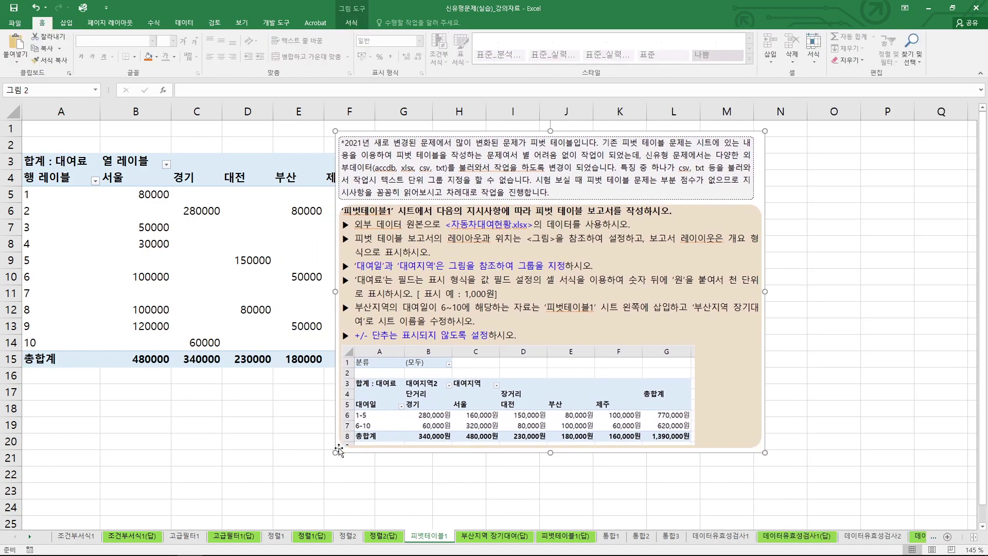
{"action": "left_click_drag", "start_coordinate": [356, 438], "coordinate": [472, 378]}
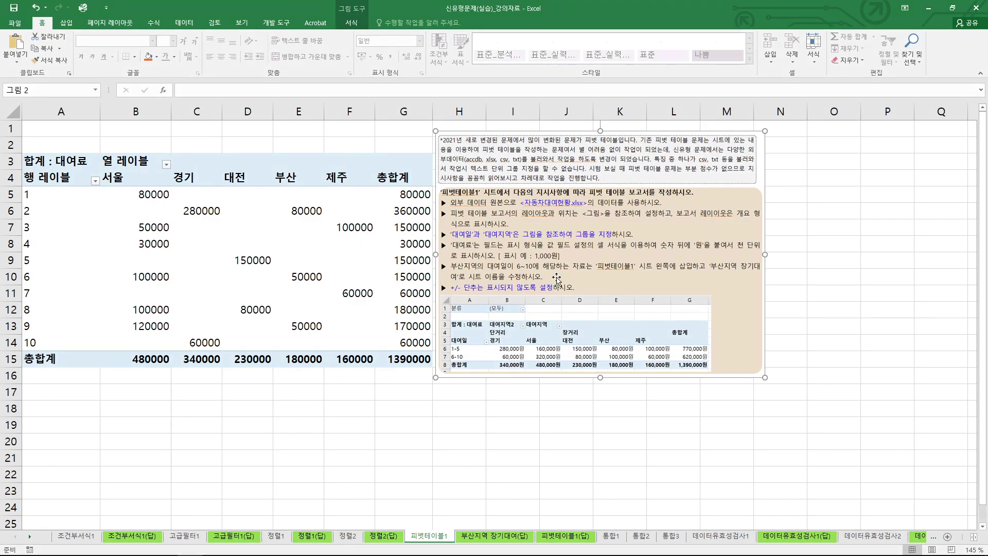
Step: Add the 분류 field as the report filter and switch the report layout to outline form (개요 형식)
{"action": "left_click", "coordinate": [332, 251]}
{"action": "left_click_drag", "start_coordinate": [844, 229], "coordinate": [852, 375]}
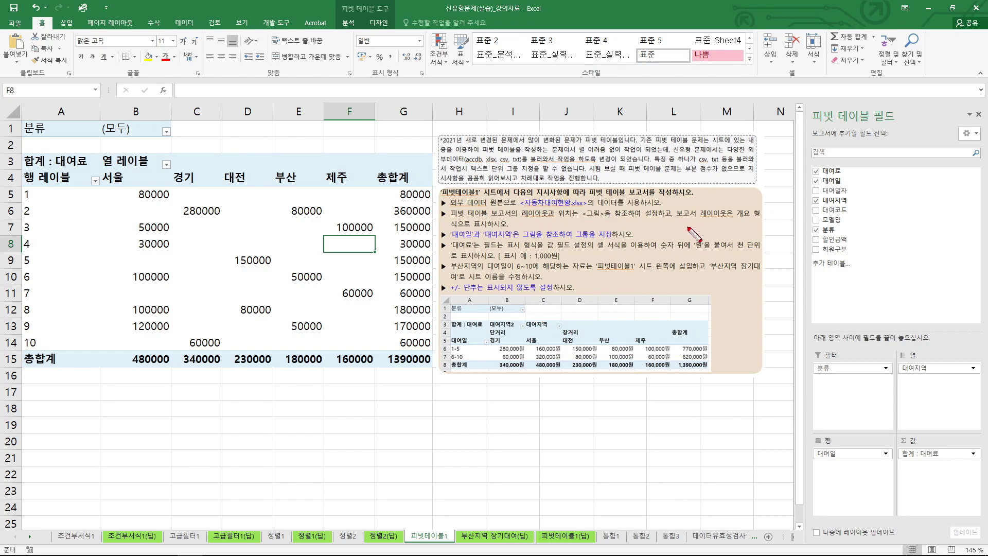
{"action": "mouse_move", "coordinate": [744, 221]}
{"action": "left_mouse_down"}
{"action": "mouse_move", "coordinate": [736, 206]}
{"action": "mouse_move", "coordinate": [714, 222]}
{"action": "left_mouse_up"}
{"action": "left_click", "coordinate": [323, 208]}
{"action": "left_click", "coordinate": [378, 22]}
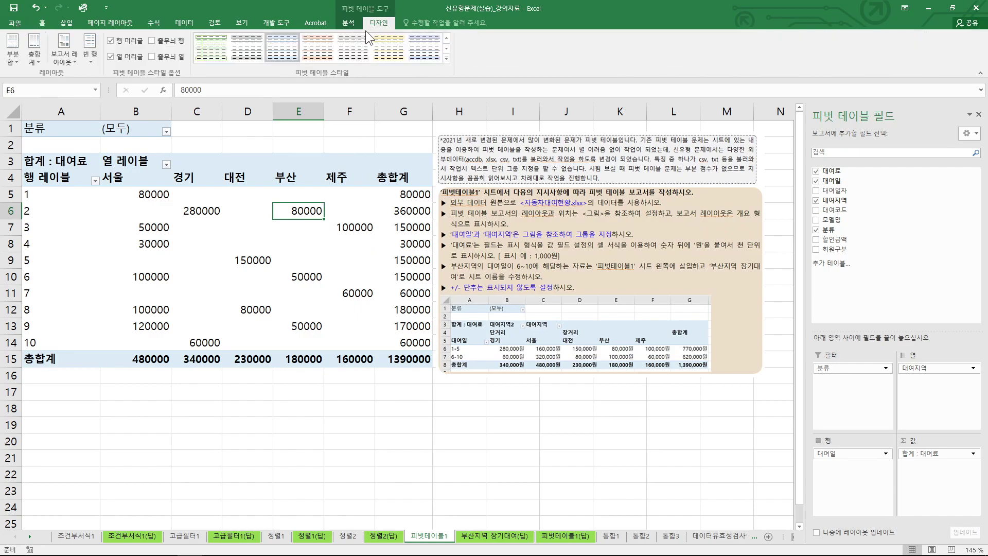
{"action": "left_click", "coordinate": [64, 52]}
{"action": "left_click", "coordinate": [74, 101]}
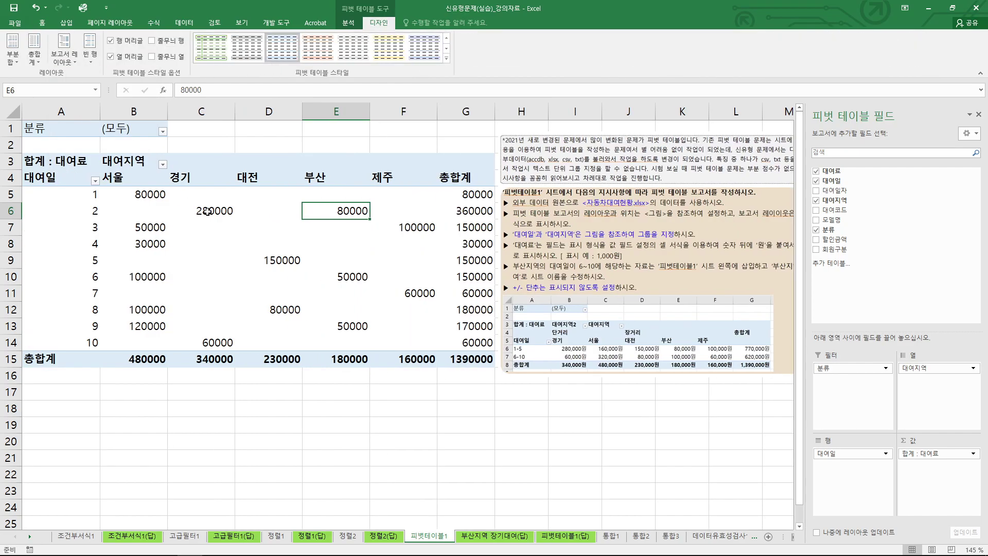
Step: Move the task picture fully into view beside column F and review the grouping requirement for 대여일 and 대여지역
{"action": "left_click_drag", "start_coordinate": [662, 236], "coordinate": [602, 242]}
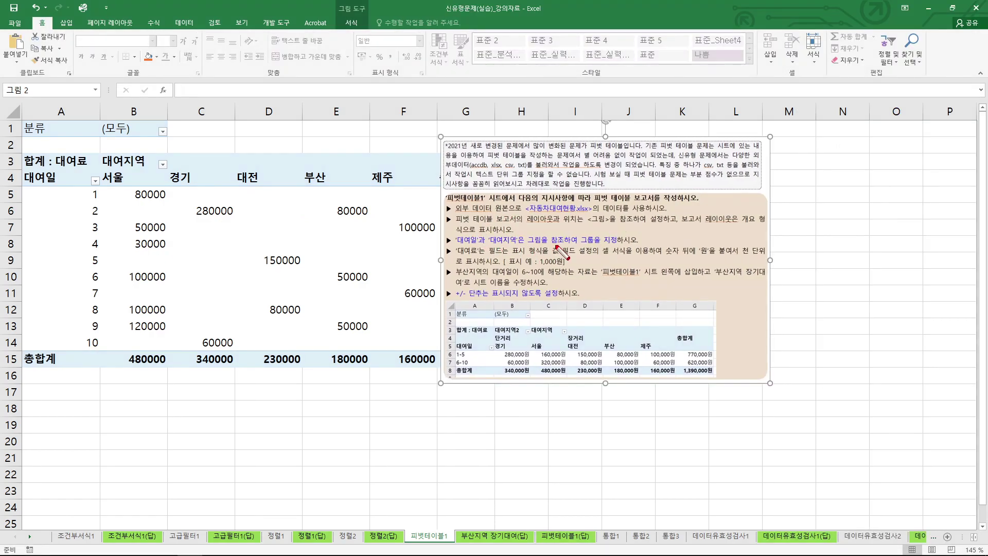
{"action": "left_click_drag", "start_coordinate": [451, 246], "coordinate": [606, 248]}
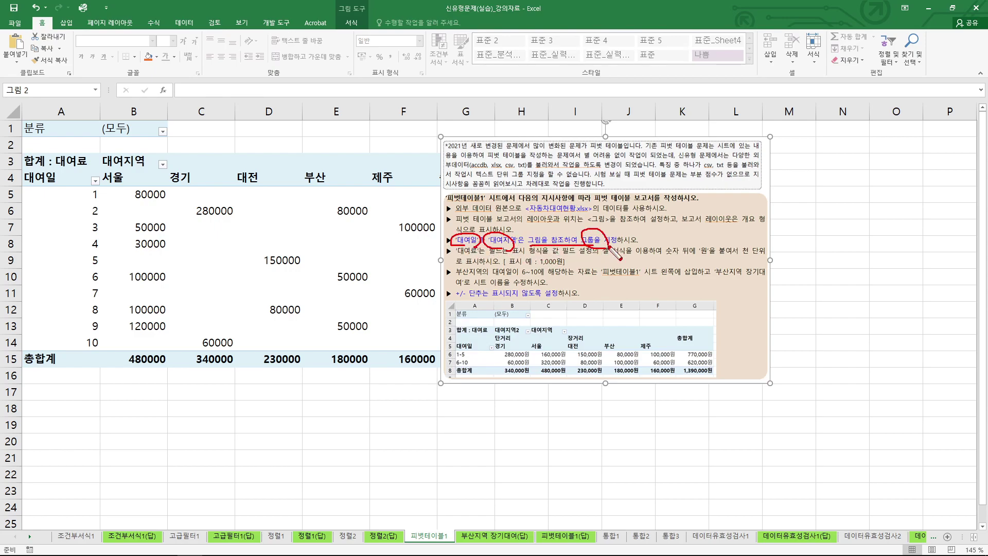
{"action": "mouse_move", "coordinate": [469, 351]}
{"action": "left_mouse_down"}
{"action": "mouse_move", "coordinate": [485, 367]}
{"action": "mouse_move", "coordinate": [471, 351]}
{"action": "left_mouse_up"}
{"action": "key", "text": "Escape"}
Step: Group the 대여일 row items from 1 to 10 in intervals of 5
{"action": "left_click", "coordinate": [80, 196]}
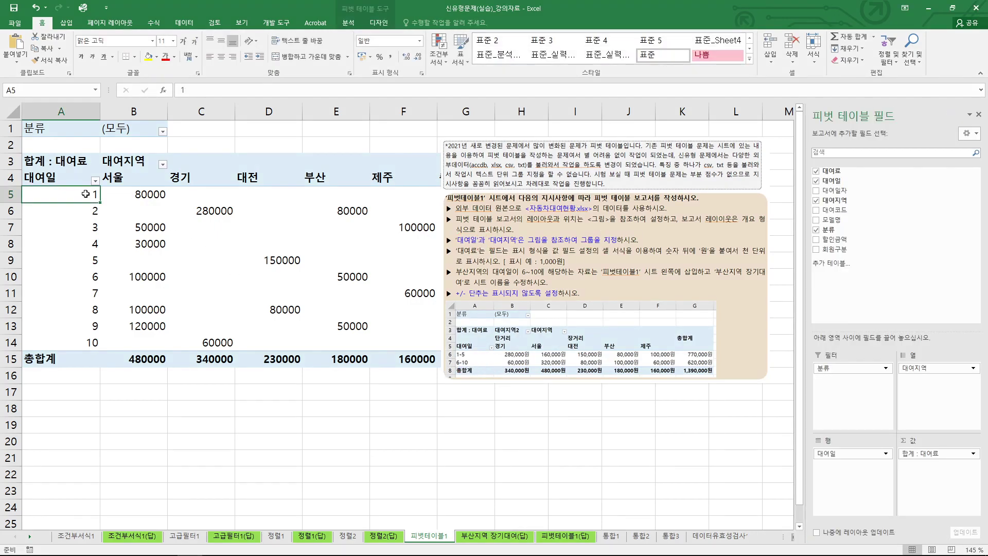
{"action": "right_click", "coordinate": [85, 194]}
{"action": "left_click", "coordinate": [120, 293]}
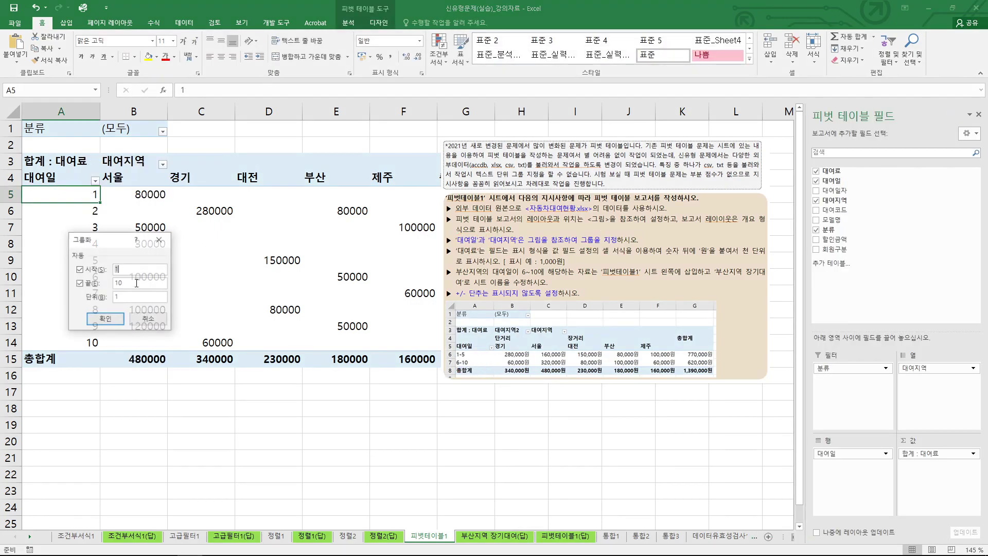
{"action": "left_click_drag", "start_coordinate": [111, 234], "coordinate": [228, 236]}
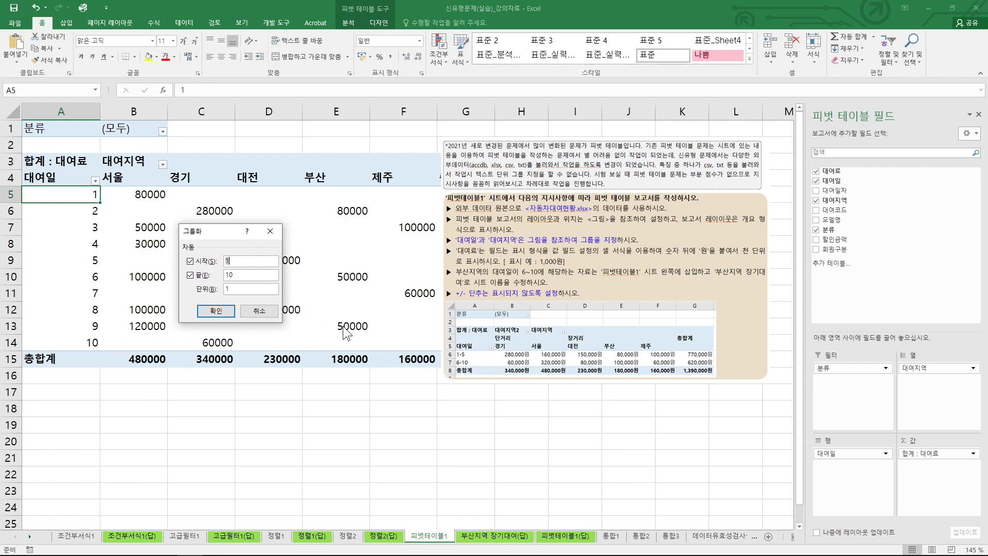
{"action": "double_click", "coordinate": [226, 289]}
{"action": "left_click", "coordinate": [225, 310]}
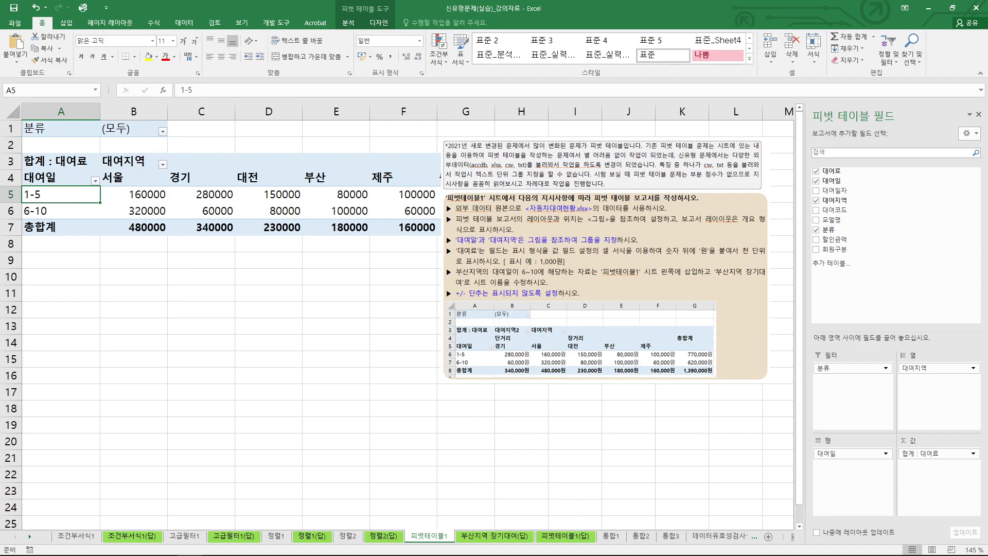
Step: Check the region groups in the task picture, group 서울 and 경기, and name the group 단거리
{"action": "key", "text": "ctrl+2"}
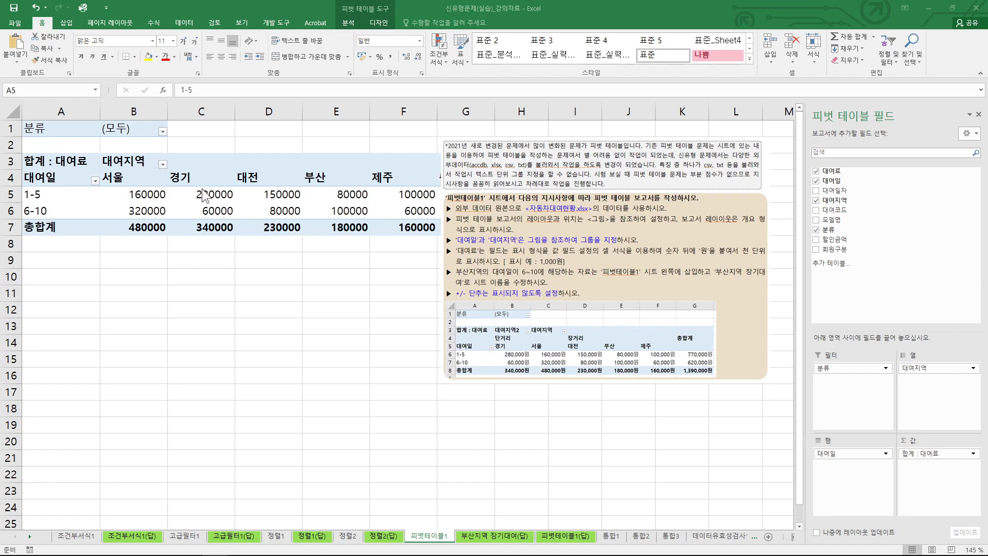
{"action": "mouse_move", "coordinate": [507, 355]}
{"action": "left_mouse_down"}
{"action": "mouse_move", "coordinate": [491, 353]}
{"action": "mouse_move", "coordinate": [520, 354]}
{"action": "left_mouse_up"}
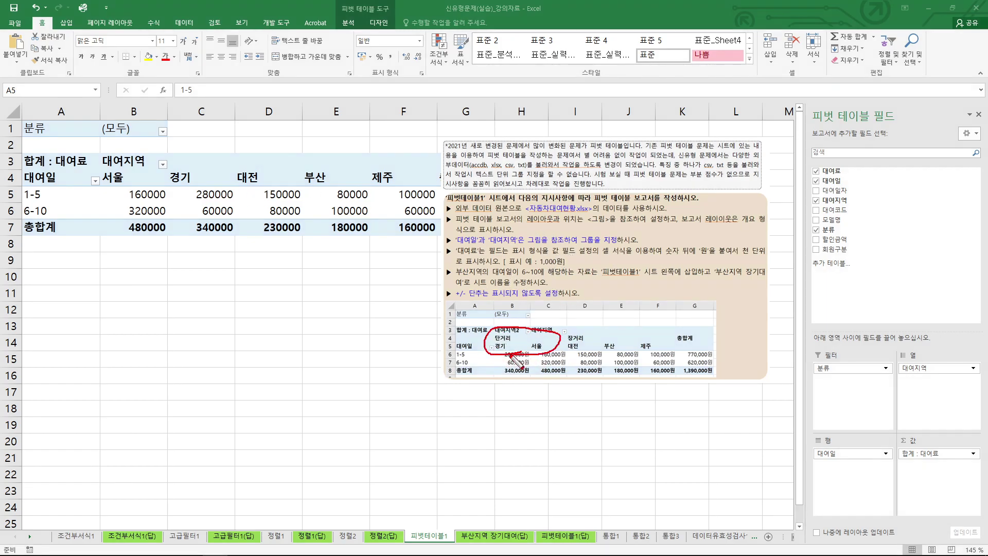
{"action": "mouse_move", "coordinate": [610, 354]}
{"action": "left_mouse_down"}
{"action": "mouse_move", "coordinate": [620, 324]}
{"action": "mouse_move", "coordinate": [685, 362]}
{"action": "mouse_move", "coordinate": [589, 361]}
{"action": "mouse_move", "coordinate": [553, 341]}
{"action": "left_mouse_up"}
{"action": "key", "text": "Escape"}
{"action": "left_click_drag", "start_coordinate": [117, 179], "coordinate": [187, 177]}
{"action": "right_click", "coordinate": [186, 177]}
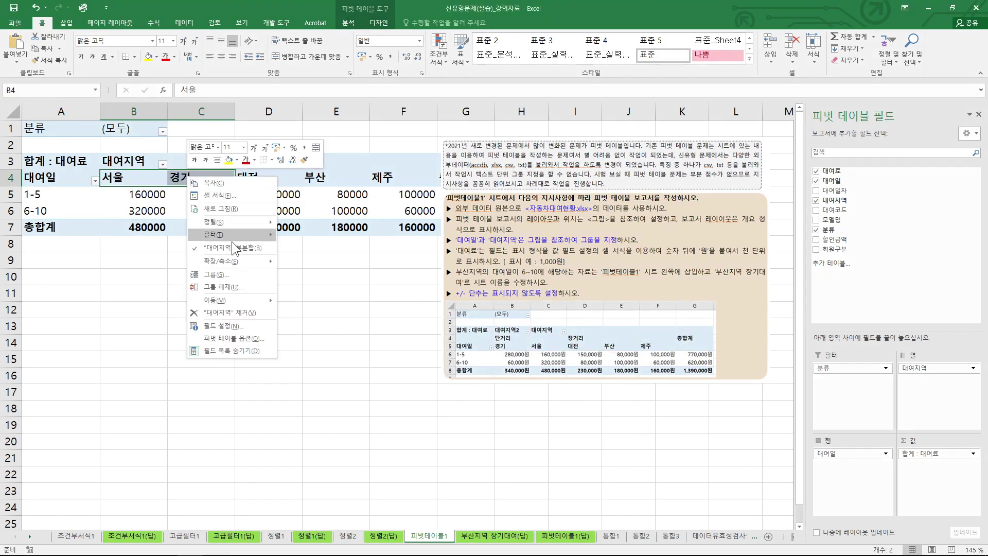
{"action": "left_click", "coordinate": [230, 273]}
{"action": "left_click", "coordinate": [157, 184]}
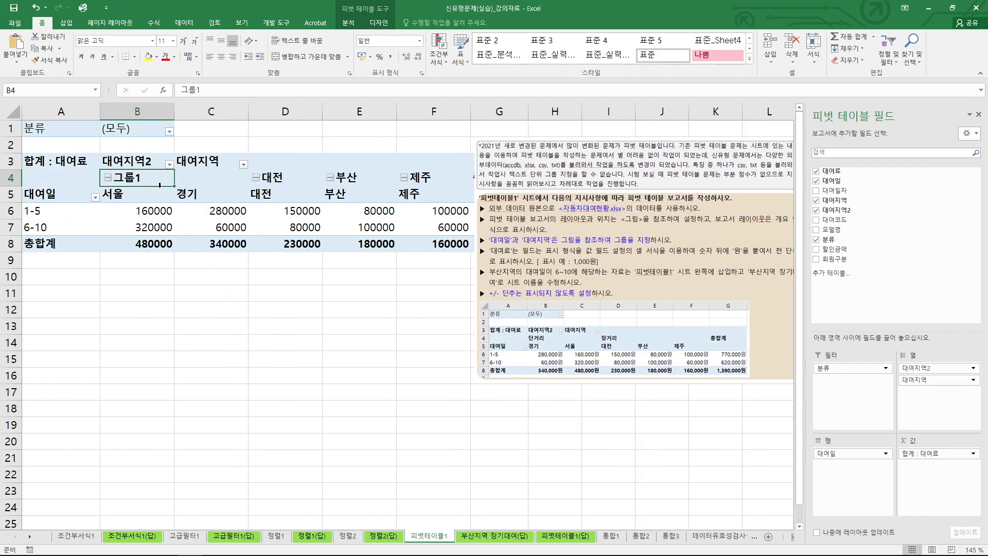
{"action": "type", "text": "EKS"}
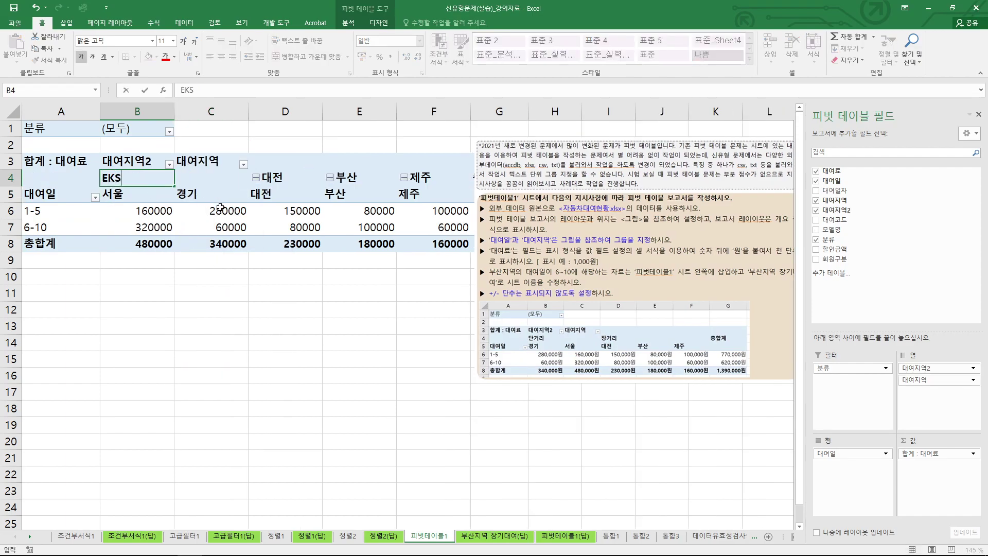
{"action": "type", "text": "거리"}
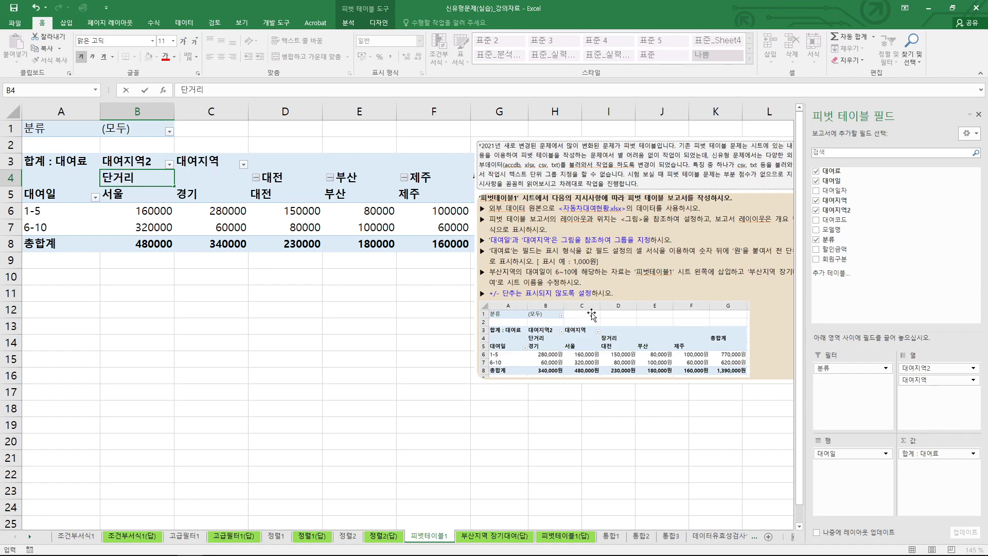
Step: Shift the task picture clear of the column headings, group 대전, 부산 and 제주, and name the group 장거리
{"action": "left_click_drag", "start_coordinate": [586, 142], "coordinate": [604, 184]}
{"action": "left_click_drag", "start_coordinate": [280, 177], "coordinate": [423, 178]}
{"action": "right_click", "coordinate": [423, 178]}
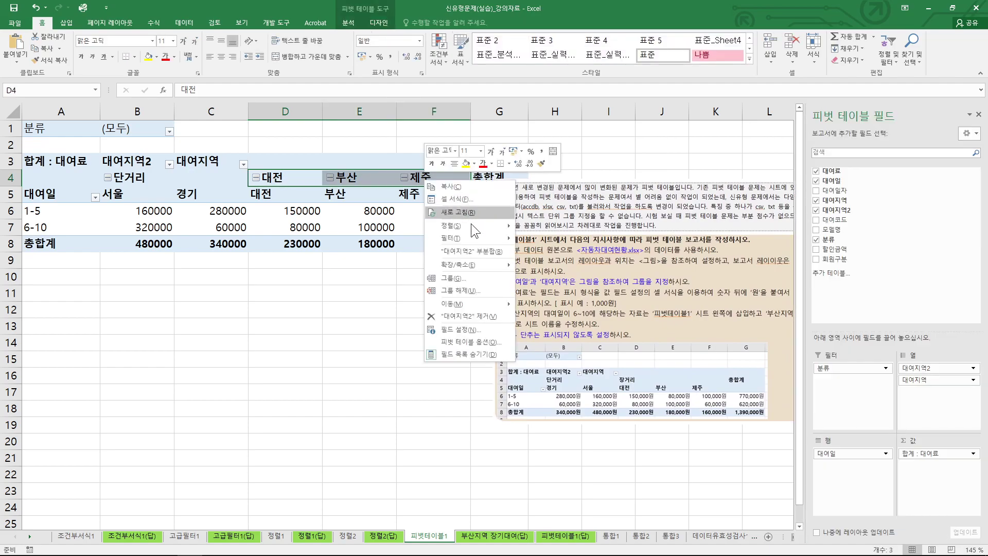
{"action": "left_click", "coordinate": [466, 279]}
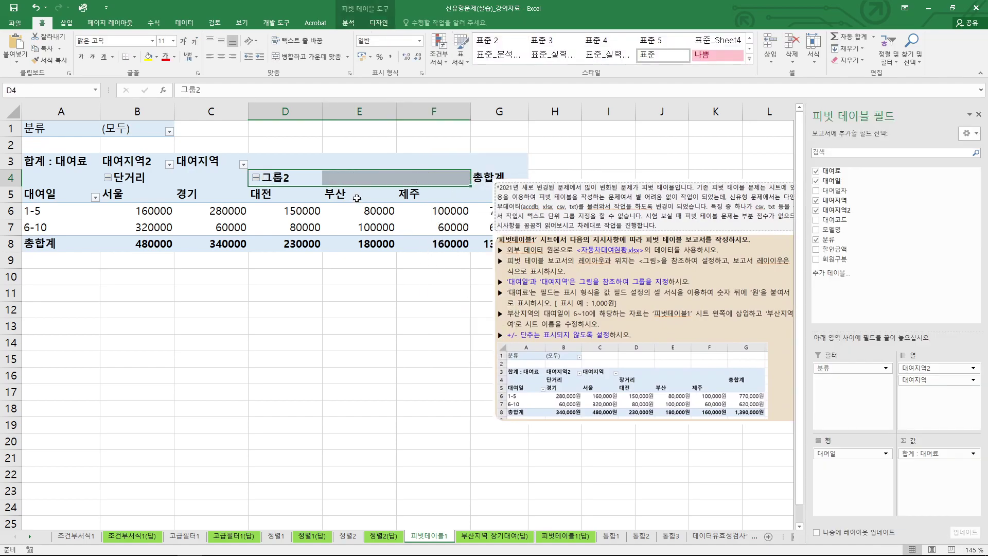
{"action": "left_click", "coordinate": [294, 179]}
{"action": "type", "text": "장거리"}
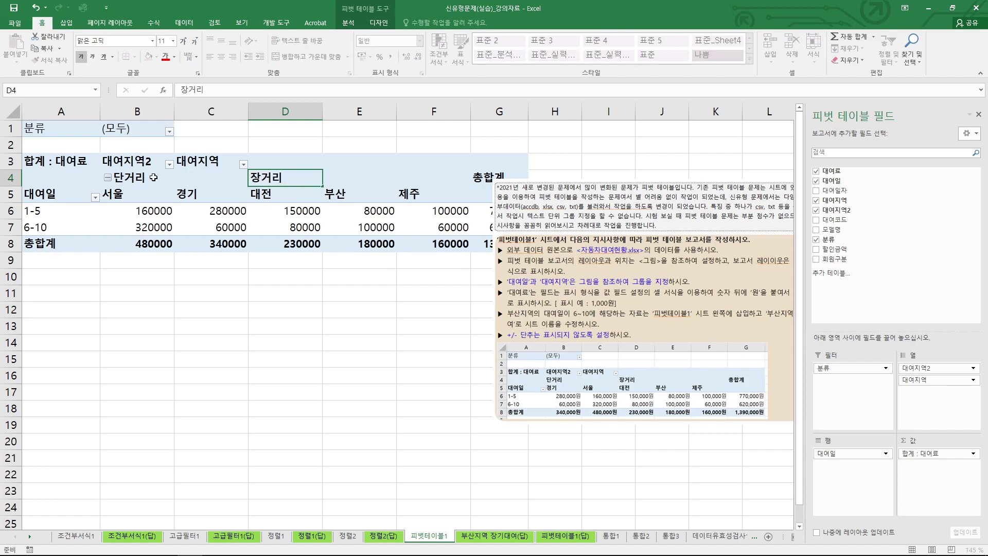
{"action": "key", "text": "Return"}
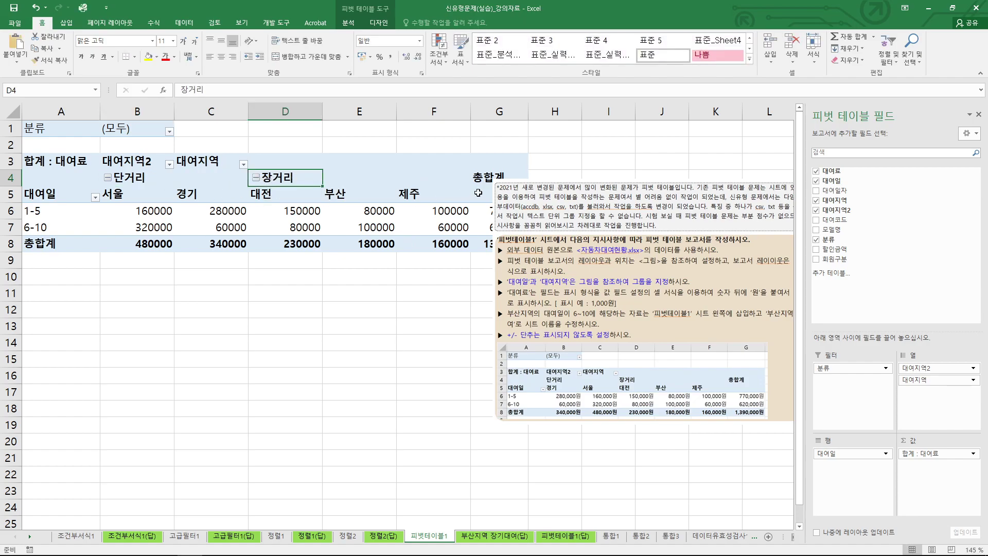
Step: Move the task picture back up beside column F and look at the sort and filter options of 대여지역
{"action": "left_click_drag", "start_coordinate": [530, 201], "coordinate": [507, 161]}
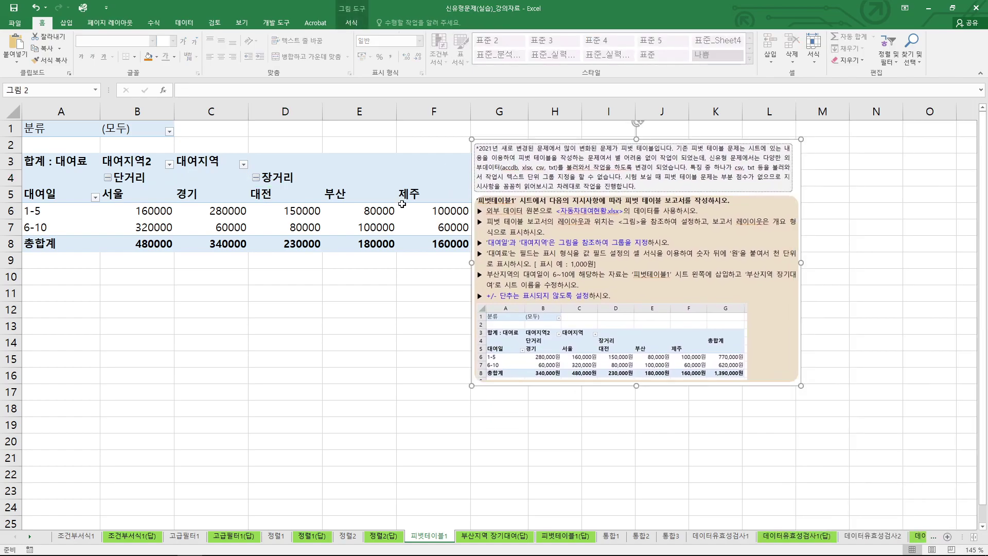
{"action": "mouse_move", "coordinate": [113, 210]}
{"action": "left_mouse_down"}
{"action": "mouse_move", "coordinate": [175, 208]}
{"action": "mouse_move", "coordinate": [204, 224]}
{"action": "left_mouse_up"}
{"action": "left_click", "coordinate": [203, 195]}
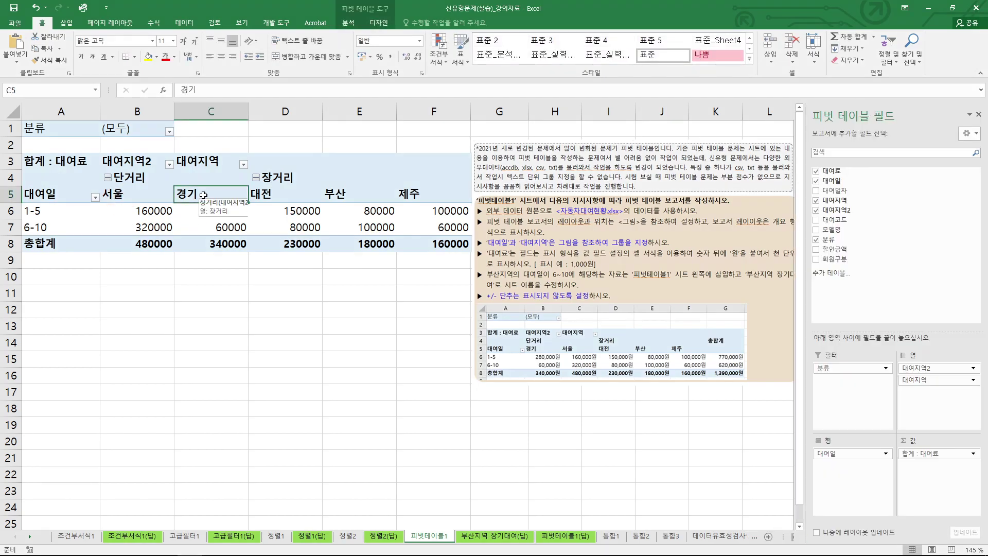
{"action": "left_click", "coordinate": [16, 23]}
{"action": "left_click", "coordinate": [23, 19]}
{"action": "left_click", "coordinate": [243, 164]}
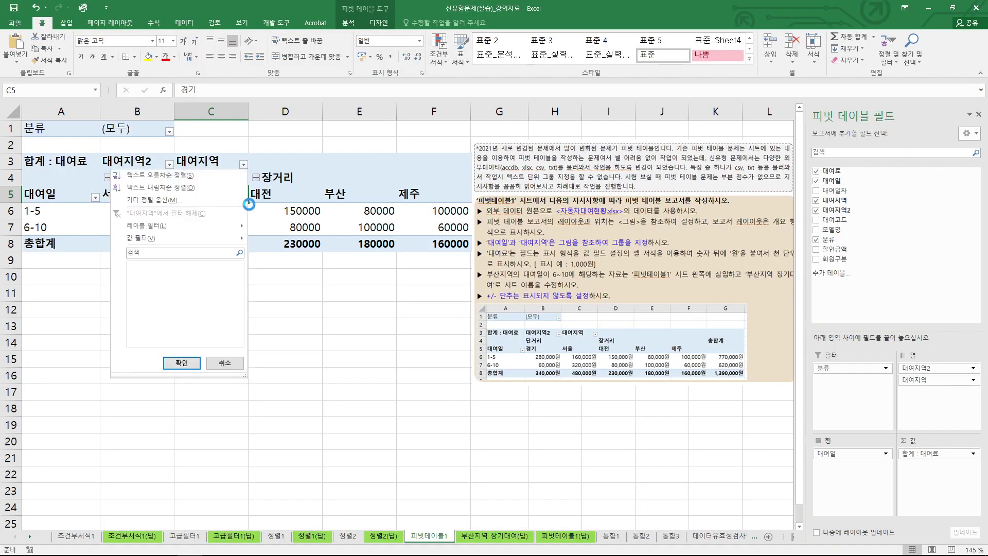
{"action": "left_click", "coordinate": [225, 366]}
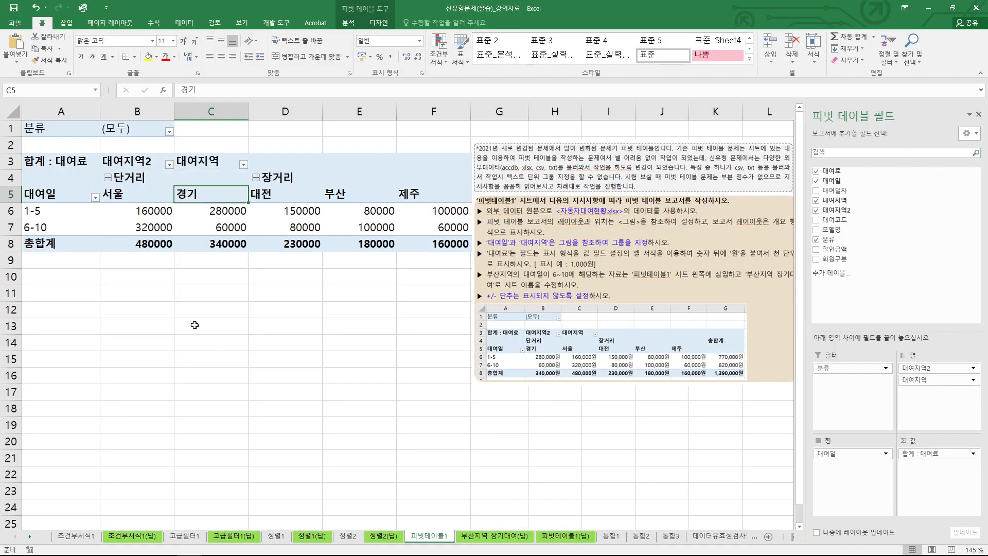
Step: Open the custom list editor from the advanced Excel options and bring the last custom lists into view
{"action": "left_click", "coordinate": [15, 23]}
{"action": "left_click", "coordinate": [27, 310]}
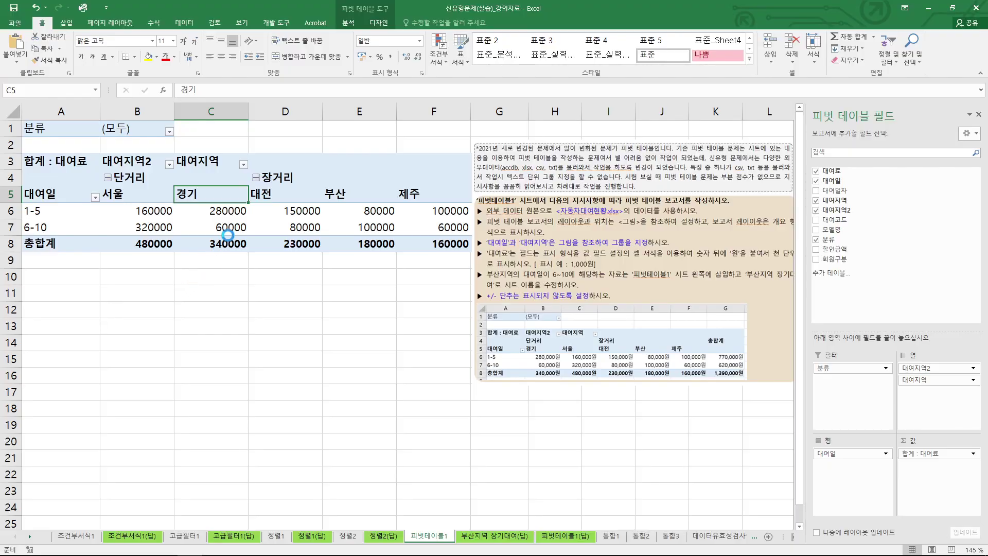
{"action": "left_click_drag", "start_coordinate": [604, 83], "coordinate": [409, 87]}
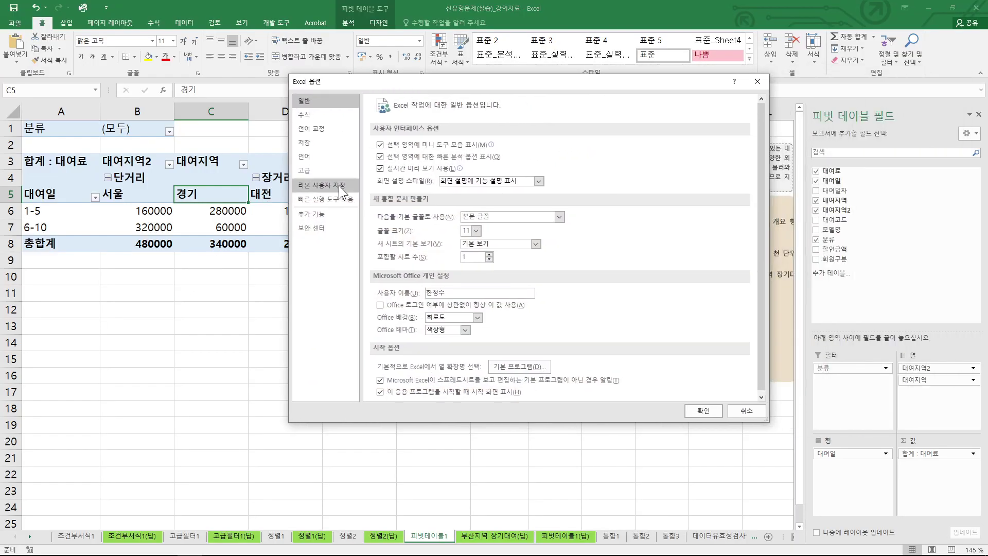
{"action": "left_click", "coordinate": [316, 171]}
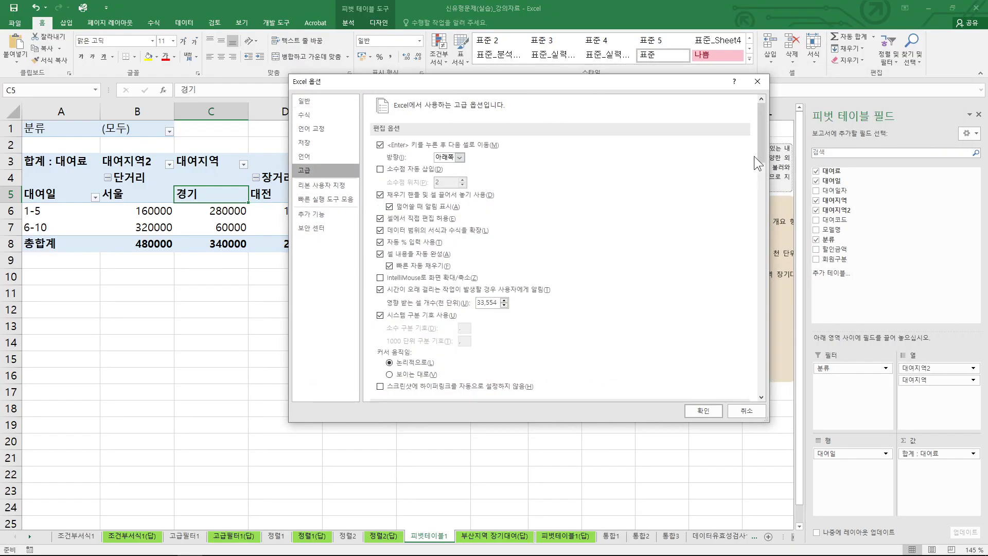
{"action": "scroll", "coordinate": [756, 185], "scroll_direction": "down", "scroll_amount": 2}
{"action": "left_click_drag", "start_coordinate": [758, 190], "coordinate": [776, 370]}
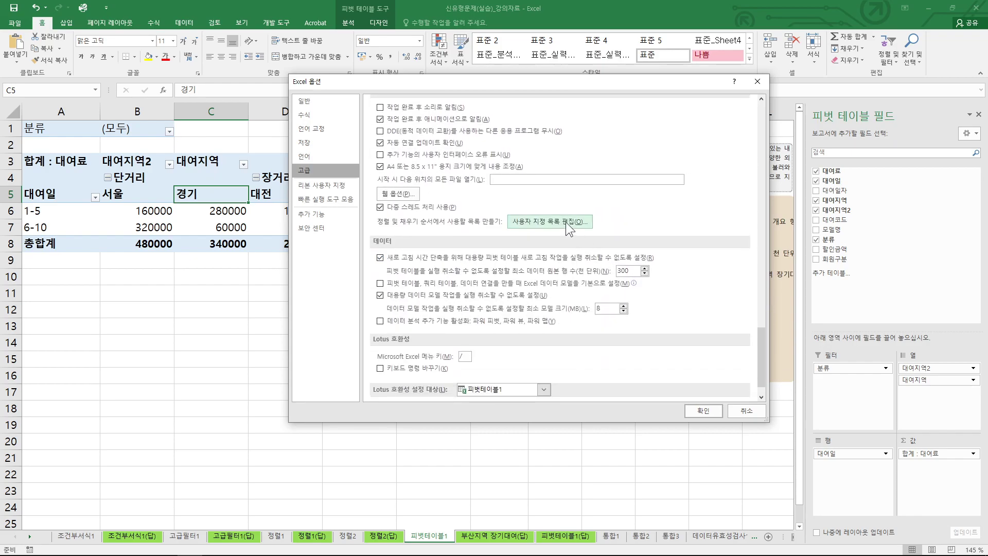
{"action": "left_click", "coordinate": [558, 222]}
{"action": "left_click_drag", "start_coordinate": [307, 222], "coordinate": [306, 250]}
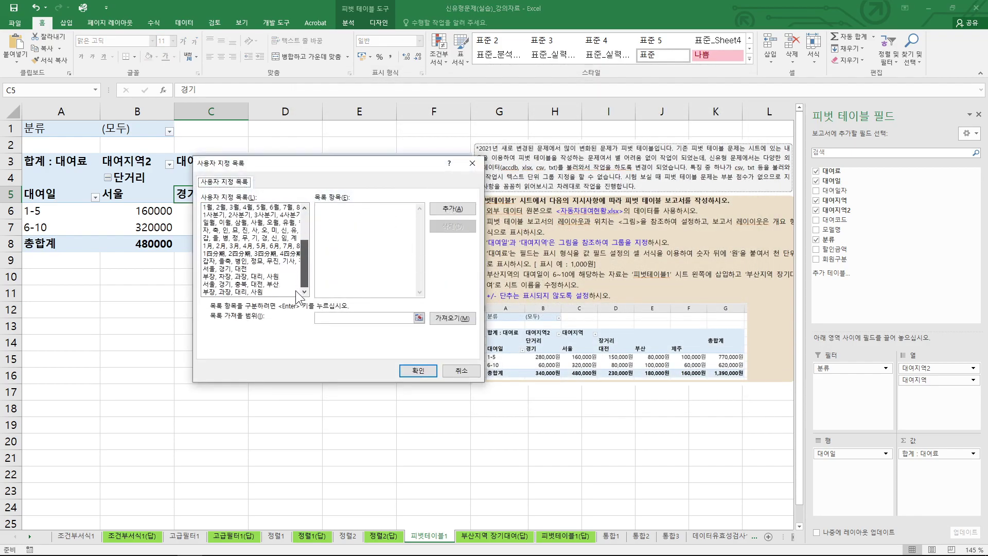
Step: Delete the custom list 서울, 경기, 충북, 대전, 부산 permanently and accept the Excel options
{"action": "left_click", "coordinate": [248, 283]}
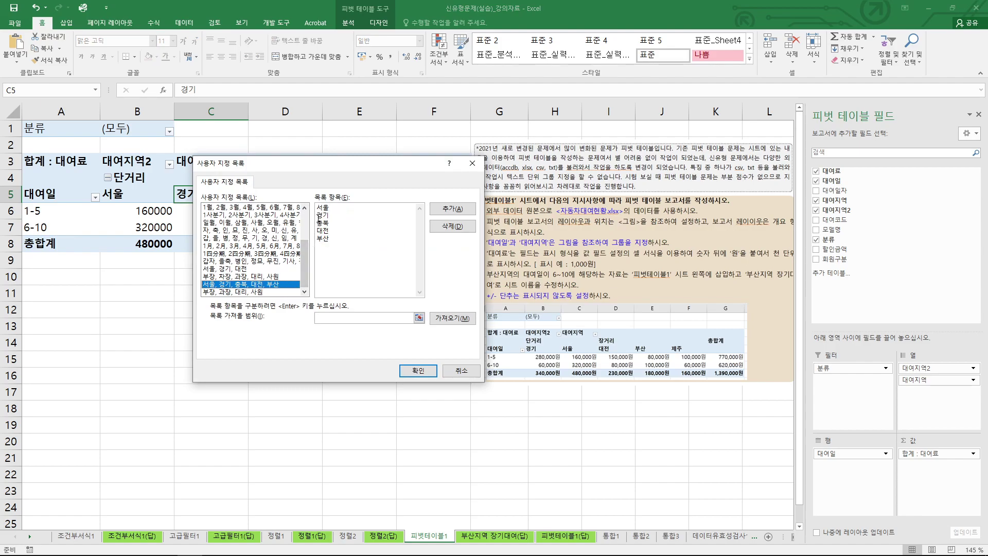
{"action": "left_click_drag", "start_coordinate": [338, 234], "coordinate": [315, 205]}
{"action": "left_click", "coordinate": [342, 245]}
{"action": "left_click_drag", "start_coordinate": [342, 249], "coordinate": [291, 191]}
{"action": "left_click", "coordinate": [453, 228]}
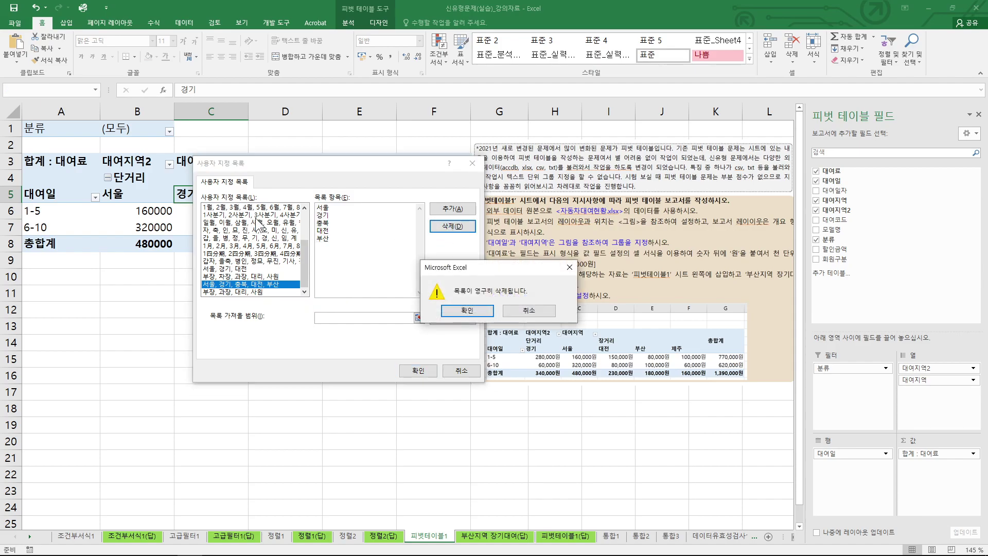
{"action": "left_click", "coordinate": [467, 312]}
{"action": "left_click", "coordinate": [407, 367]}
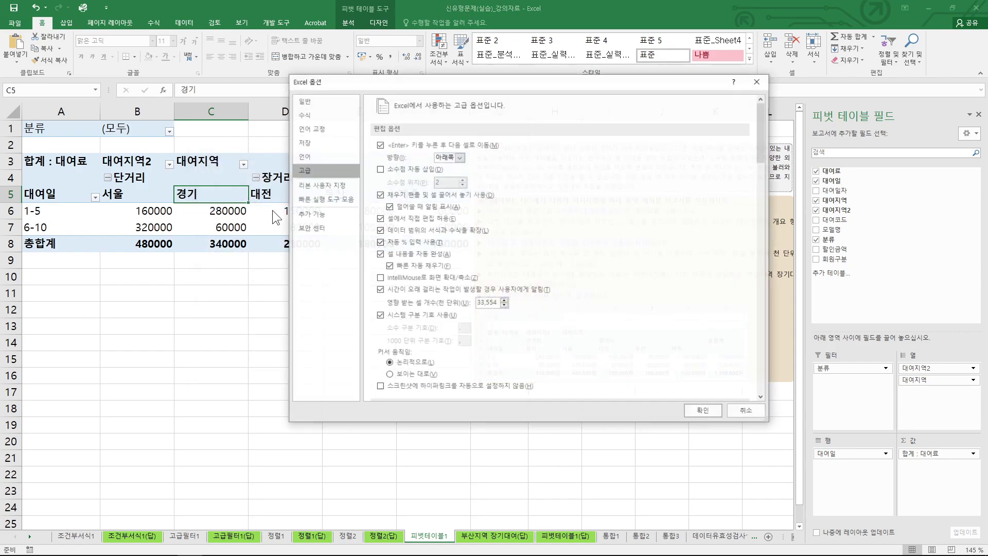
{"action": "left_click", "coordinate": [702, 410]}
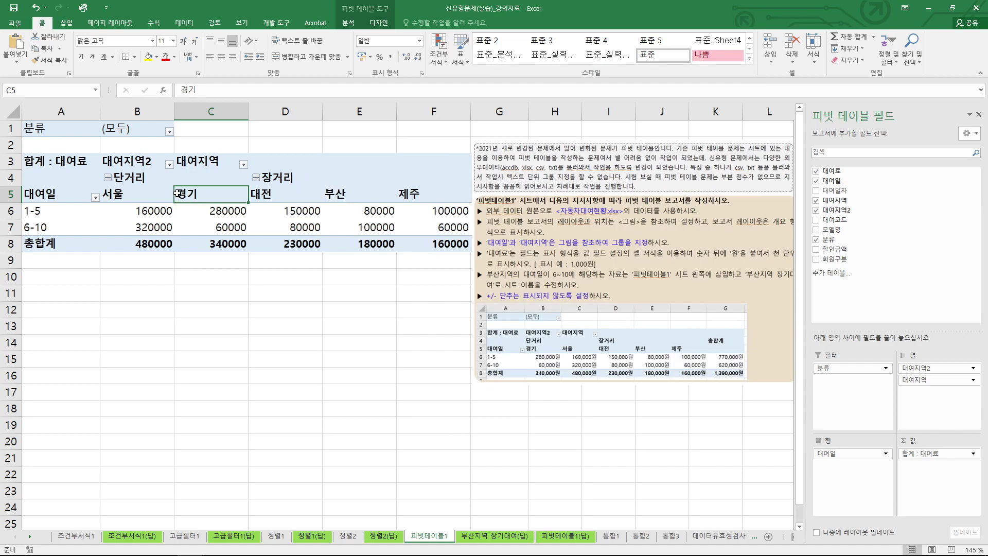
Step: Move the 경기 column in front of 서울 within the 단거리 group, matching the task picture
{"action": "left_click_drag", "start_coordinate": [176, 200], "coordinate": [103, 199]}
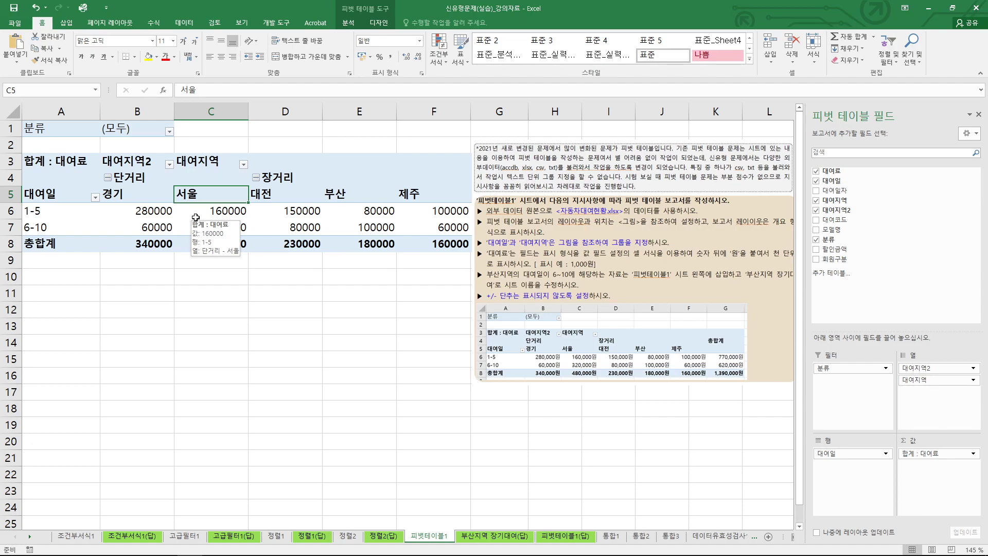
{"action": "left_click", "coordinate": [114, 197]}
{"action": "left_click", "coordinate": [180, 196]}
{"action": "left_click", "coordinate": [129, 200]}
{"action": "left_click", "coordinate": [148, 188]}
{"action": "left_click", "coordinate": [159, 193]}
{"action": "left_click_drag", "start_coordinate": [175, 197], "coordinate": [106, 195]}
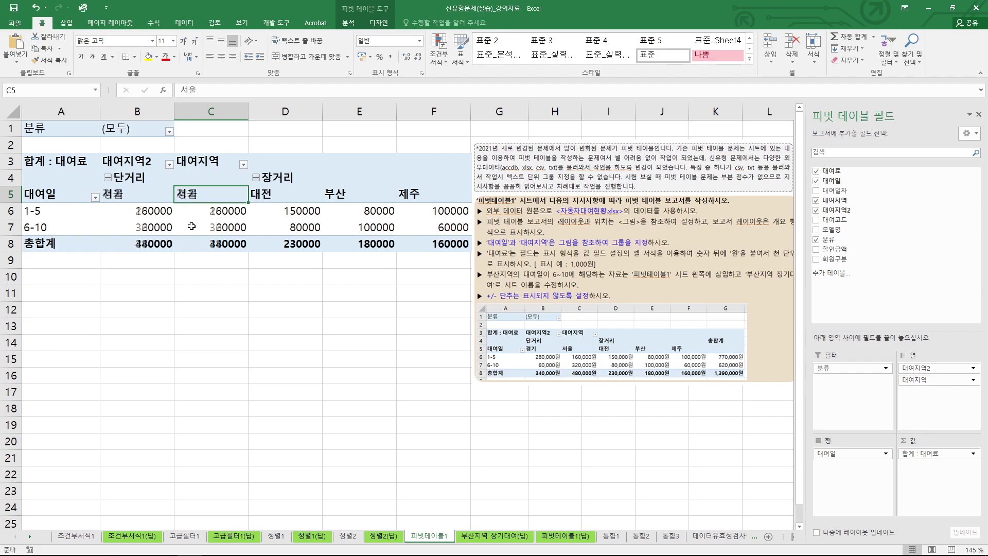
{"action": "left_click", "coordinate": [144, 179]}
{"action": "left_click", "coordinate": [292, 177]}
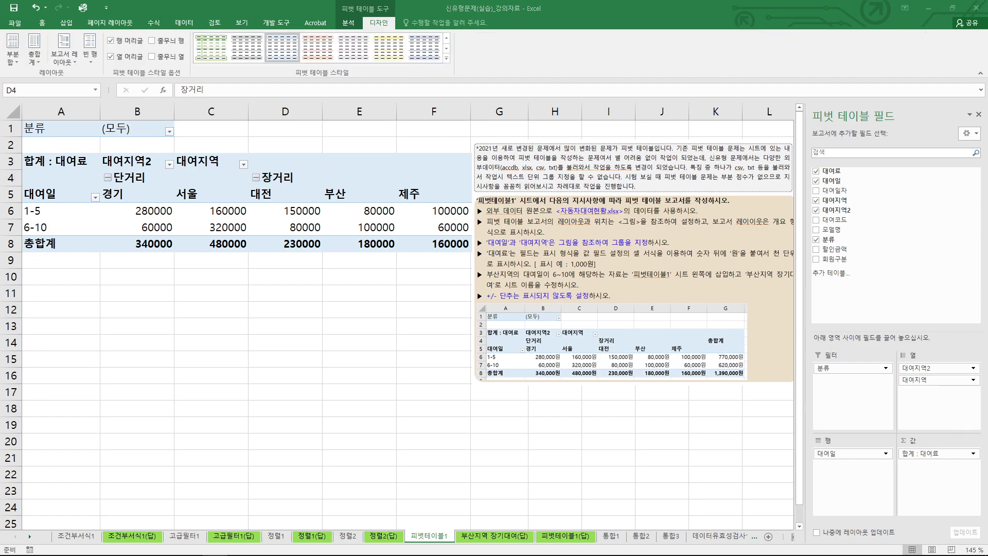
{"action": "key", "text": "ctrl+2"}
{"action": "mouse_move", "coordinate": [493, 257]}
{"action": "left_mouse_down"}
{"action": "mouse_move", "coordinate": [512, 245]}
{"action": "mouse_move", "coordinate": [495, 260]}
{"action": "left_mouse_up"}
{"action": "mouse_move", "coordinate": [585, 262]}
{"action": "left_mouse_down"}
{"action": "mouse_move", "coordinate": [592, 277]}
{"action": "mouse_move", "coordinate": [564, 260]}
{"action": "left_mouse_up"}
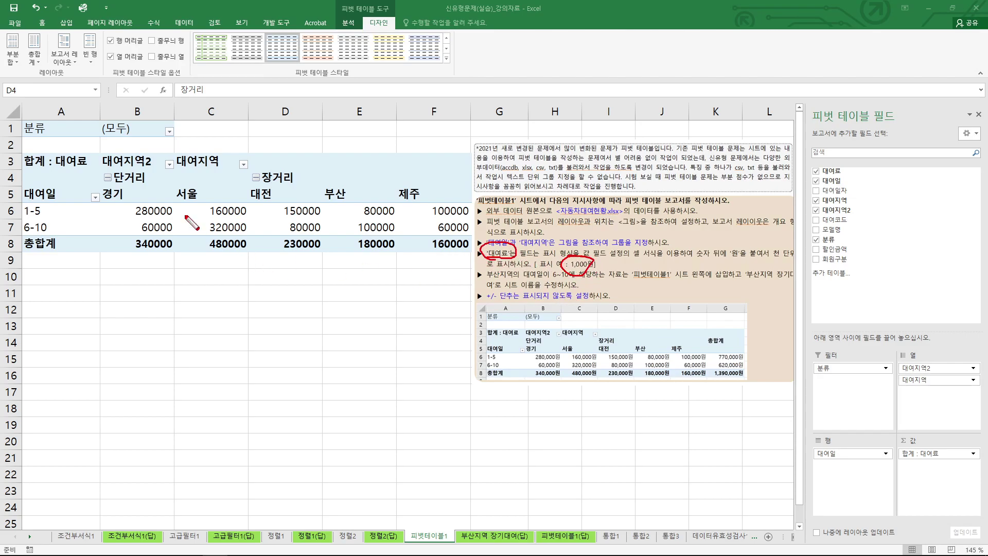
{"action": "key", "text": "Escape"}
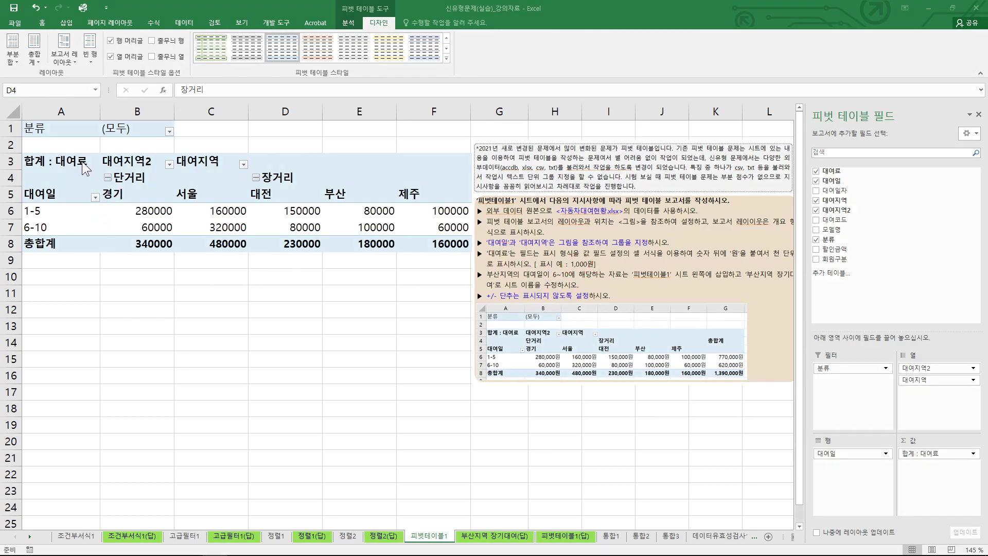
Step: Apply the custom number format #,##0"원" to the 합계 : 대여료 value field through its field settings
{"action": "left_click", "coordinate": [70, 161]}
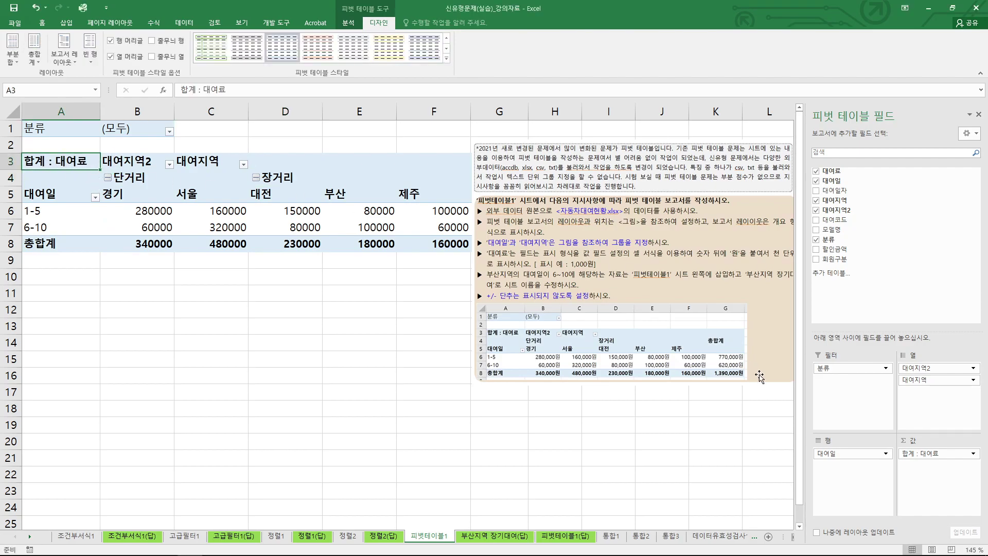
{"action": "left_click", "coordinate": [942, 452]}
{"action": "left_click", "coordinate": [926, 455]}
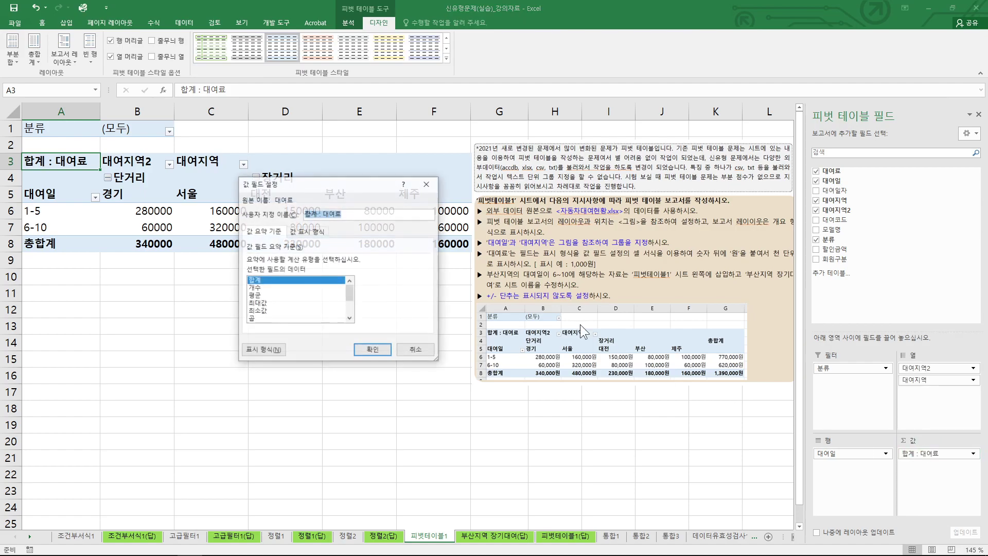
{"action": "left_click", "coordinate": [275, 353]}
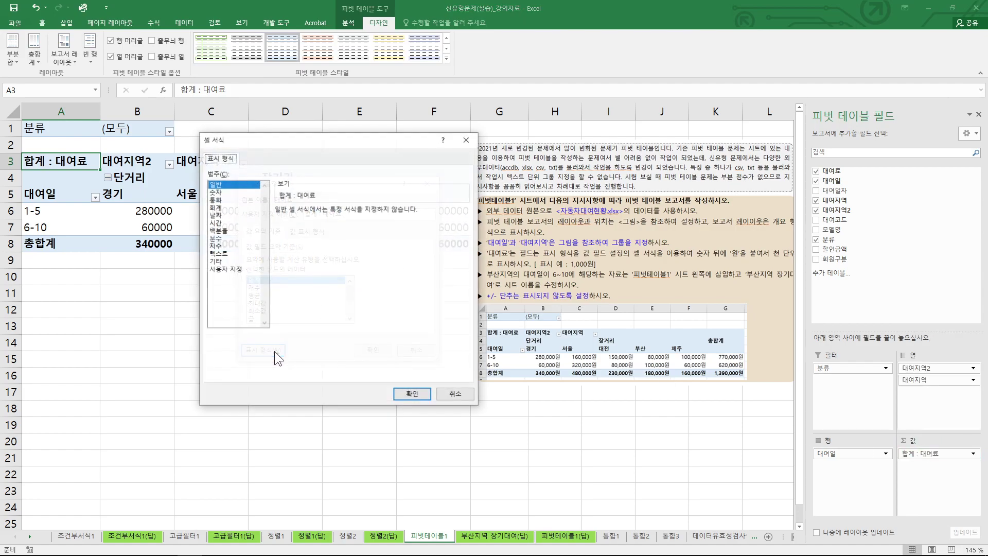
{"action": "left_click", "coordinate": [240, 269]}
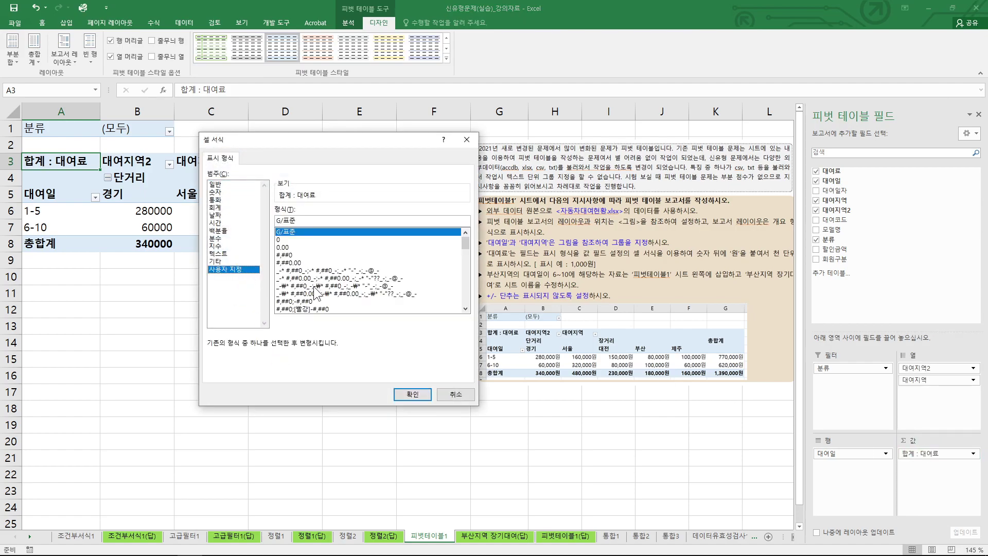
{"action": "left_click", "coordinate": [287, 255]}
{"action": "type", "text": "\"ㅇ"}
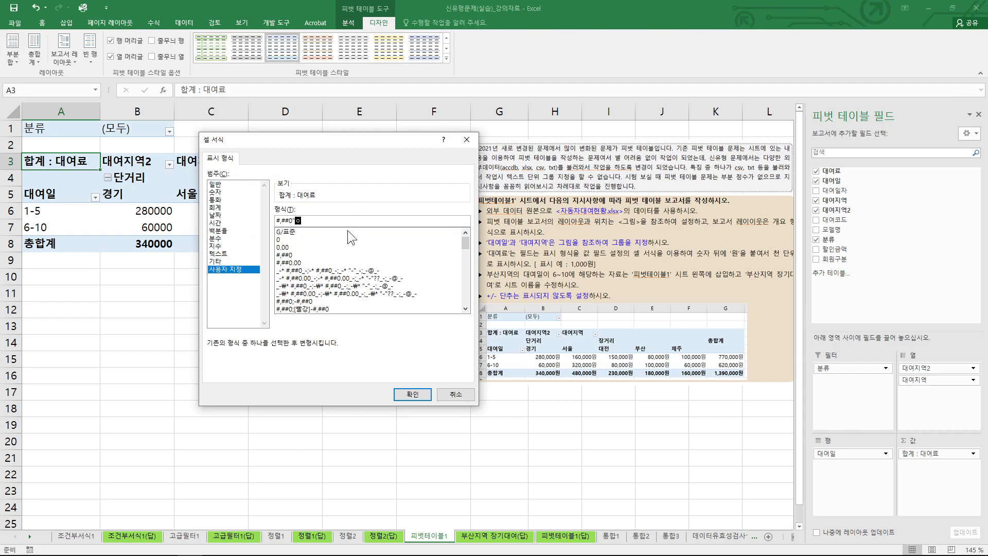
{"action": "type", "text": "원\""}
{"action": "left_click", "coordinate": [412, 394]}
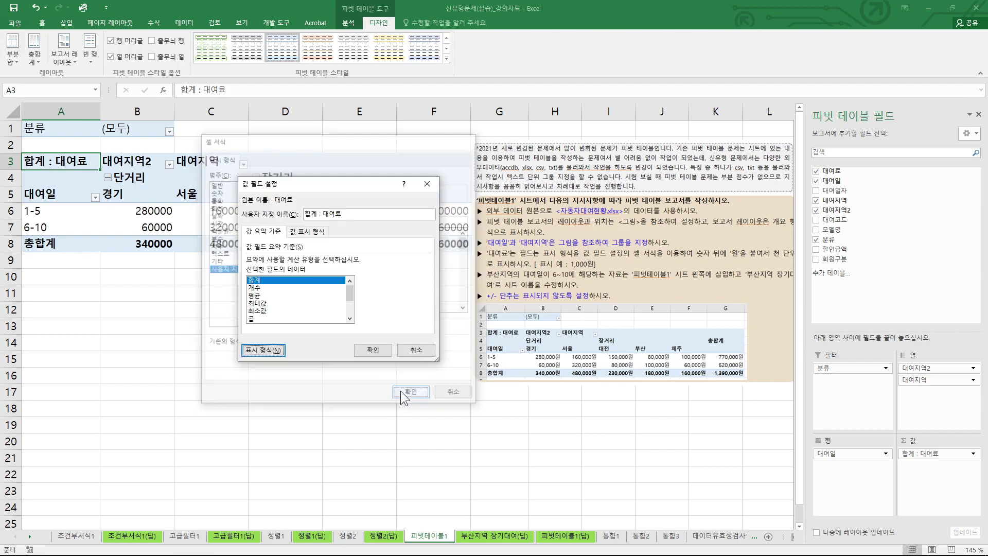
{"action": "left_click", "coordinate": [372, 353]}
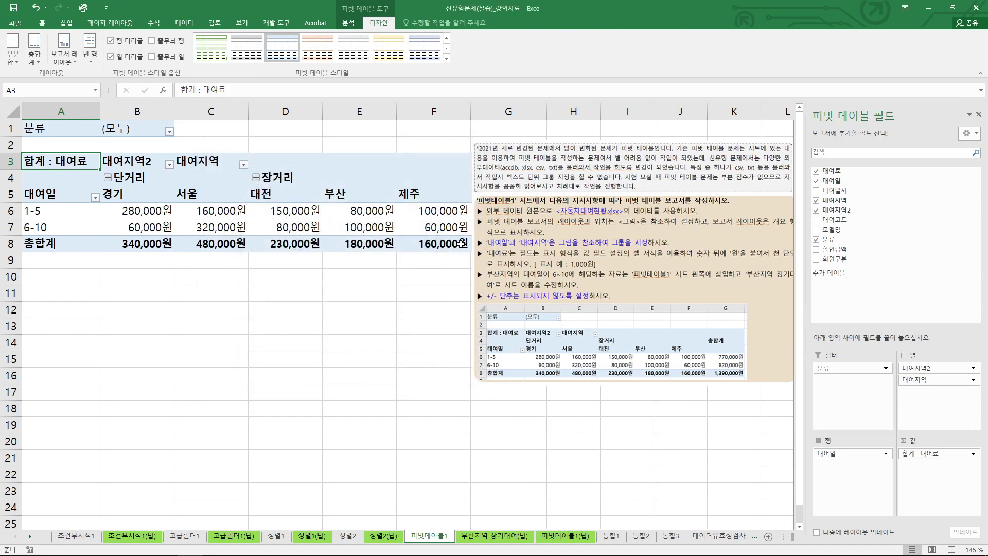
{"action": "key", "text": "ctrl+2"}
{"action": "mouse_move", "coordinate": [570, 280]}
{"action": "left_mouse_down"}
{"action": "mouse_move", "coordinate": [549, 279]}
{"action": "mouse_move", "coordinate": [573, 273]}
{"action": "mouse_move", "coordinate": [558, 281]}
{"action": "left_mouse_up"}
{"action": "mouse_move", "coordinate": [340, 198]}
{"action": "left_mouse_down"}
{"action": "mouse_move", "coordinate": [317, 195]}
{"action": "mouse_move", "coordinate": [344, 205]}
{"action": "left_mouse_up"}
{"action": "left_click_drag", "start_coordinate": [503, 271], "coordinate": [484, 283]}
{"action": "mouse_move", "coordinate": [330, 222]}
{"action": "left_mouse_down"}
{"action": "mouse_move", "coordinate": [342, 239]}
{"action": "mouse_move", "coordinate": [404, 218]}
{"action": "left_mouse_up"}
{"action": "mouse_move", "coordinate": [326, 229]}
{"action": "left_mouse_down"}
{"action": "mouse_move", "coordinate": [392, 229]}
{"action": "mouse_move", "coordinate": [329, 236]}
{"action": "left_mouse_up"}
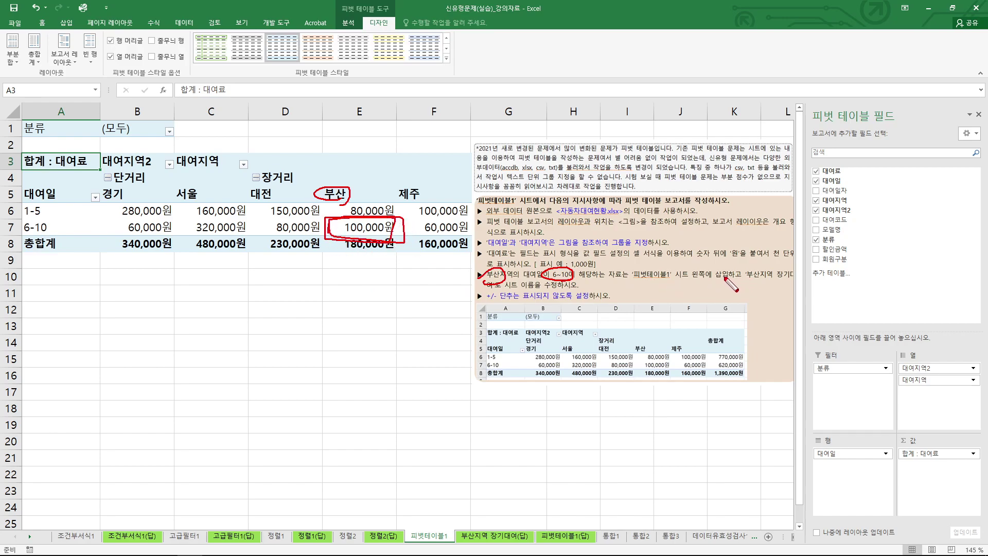
{"action": "left_click_drag", "start_coordinate": [648, 278], "coordinate": [764, 278]}
{"action": "key", "text": "Escape"}
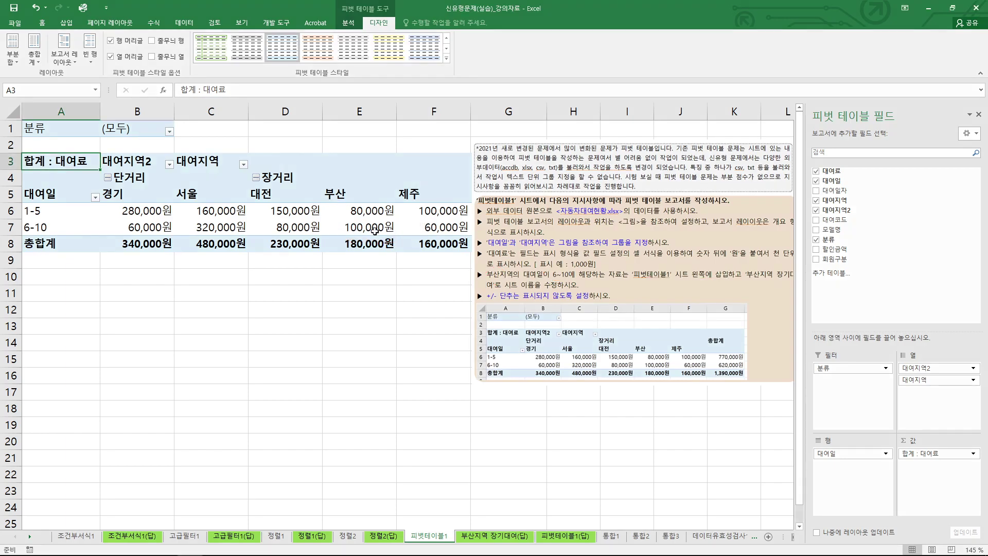
Step: Extract the source records behind the 부산 rentals for 대여일 6-10 onto a new sheet
{"action": "left_click", "coordinate": [369, 229]}
{"action": "double_click", "coordinate": [368, 229]}
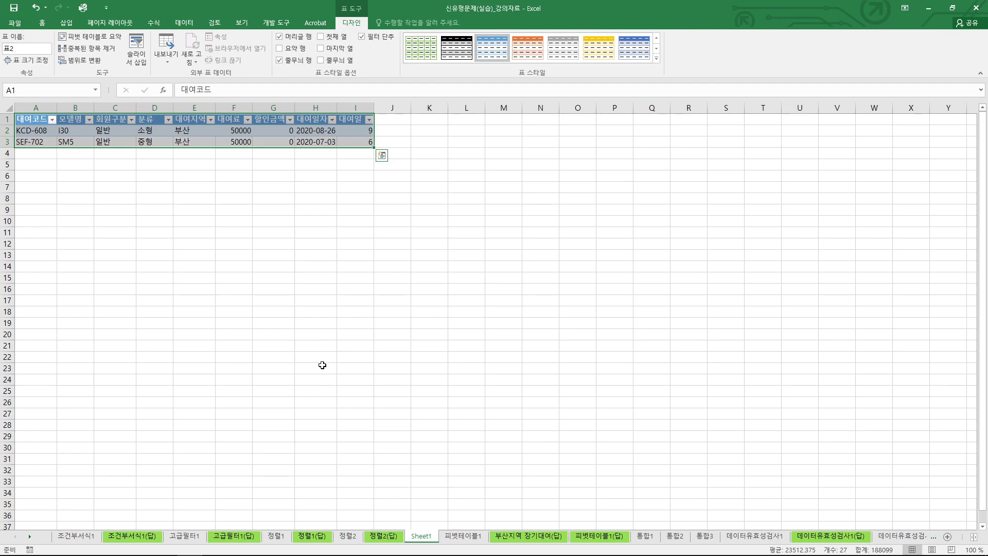
{"action": "key", "text": "ctrl+2"}
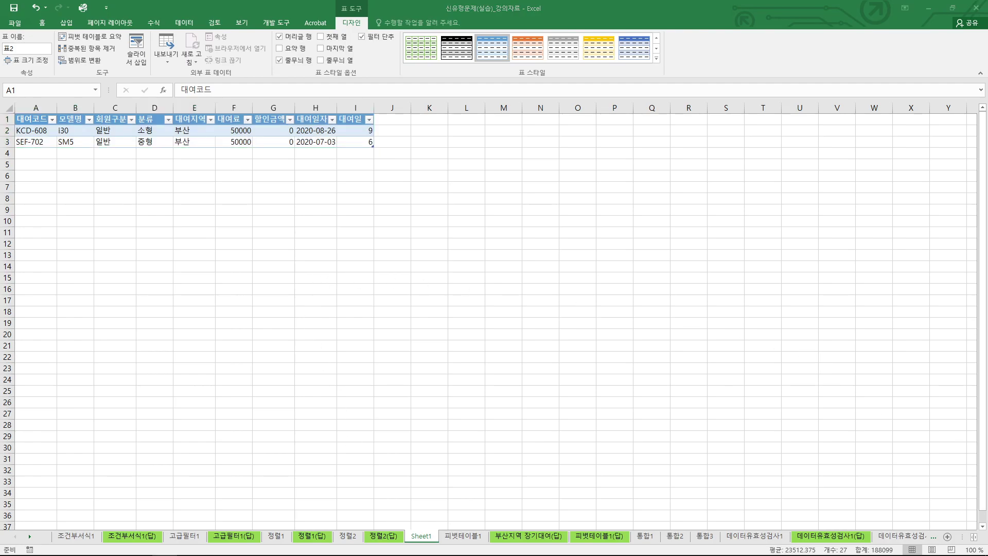
Step: Return to the 피벗테이블1 sheet and move the task picture over column F so its full instructions are readable
{"action": "left_click", "coordinate": [464, 536]}
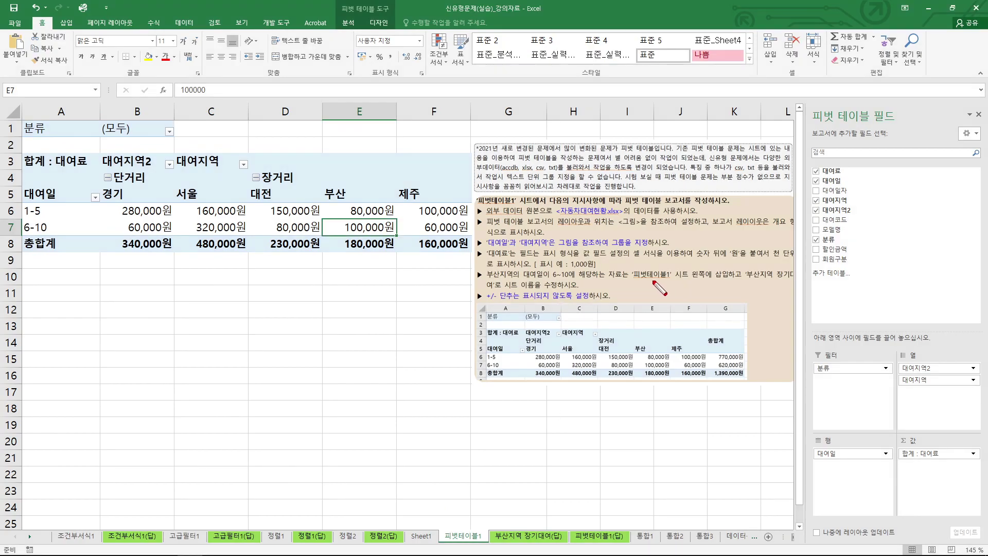
{"action": "mouse_move", "coordinate": [735, 283]}
{"action": "left_mouse_down"}
{"action": "mouse_move", "coordinate": [651, 288]}
{"action": "mouse_move", "coordinate": [707, 283]}
{"action": "left_mouse_up"}
{"action": "key", "text": "ctrl+2"}
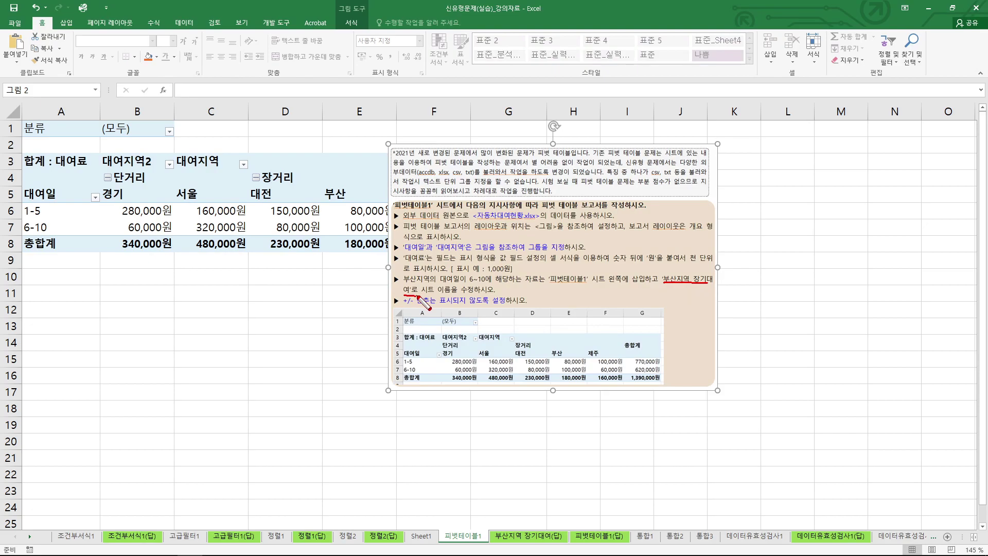
{"action": "key", "text": "Escape"}
{"action": "left_click", "coordinate": [482, 511]}
Step: Rename the extracted detail sheet as 부산지역 장기대여 and check its records
{"action": "double_click", "coordinate": [421, 536]}
{"action": "type", "text": "ㅂㅜ산지역 장기"}
{"action": "type", "text": "대"}
{"action": "type", "text": "여"}
{"action": "key", "text": "Return"}
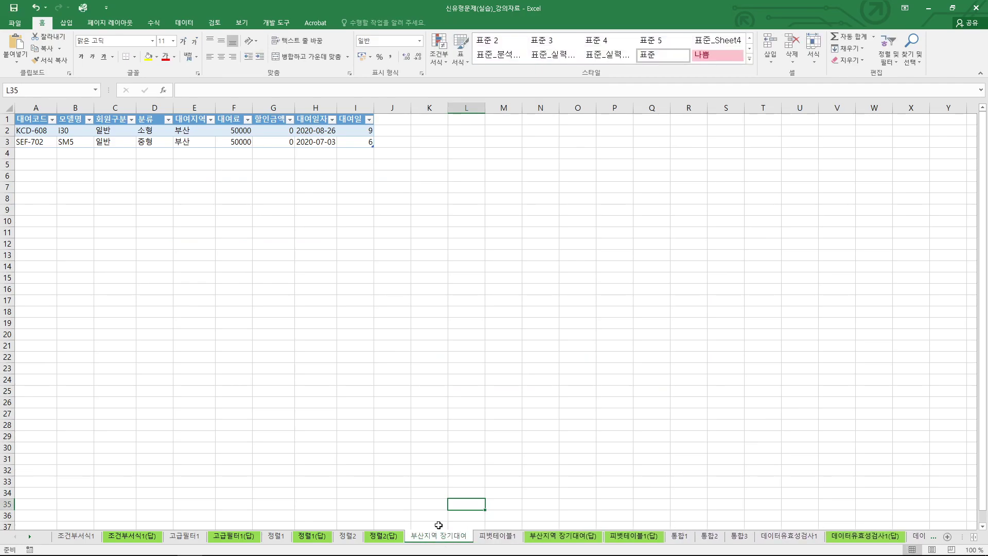
{"action": "left_click", "coordinate": [207, 138]}
{"action": "left_click", "coordinate": [233, 136]}
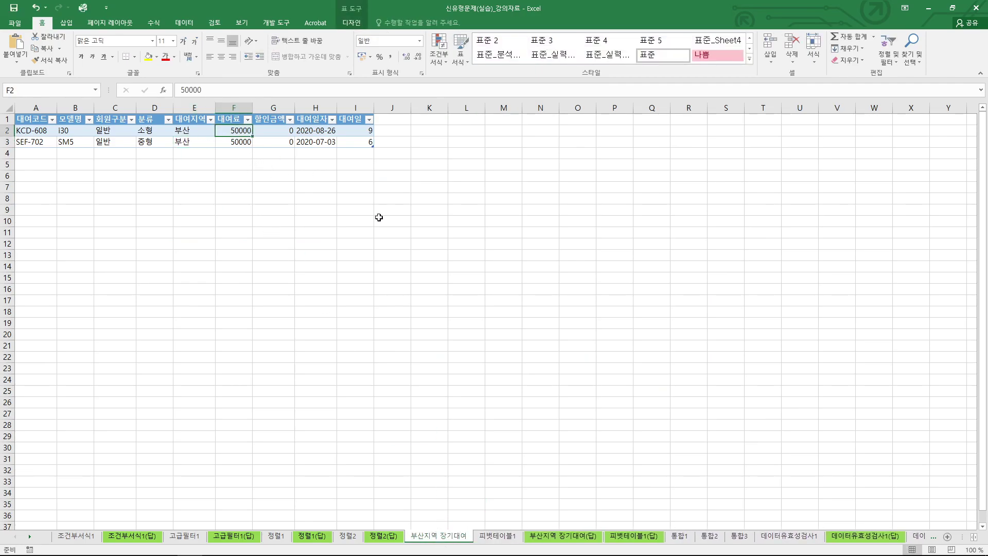
Step: Hide the +/- buttons of the PivotTable on the 피벗테이블1 sheet
{"action": "left_click", "coordinate": [506, 538]}
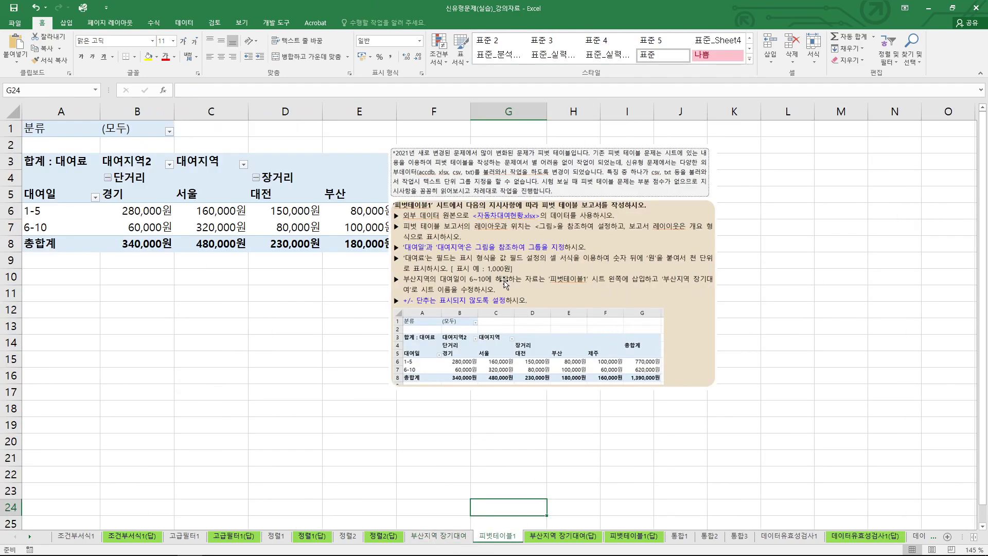
{"action": "mouse_move", "coordinate": [400, 309]}
{"action": "left_mouse_down"}
{"action": "mouse_move", "coordinate": [393, 296]}
{"action": "mouse_move", "coordinate": [412, 291]}
{"action": "mouse_move", "coordinate": [404, 307]}
{"action": "left_mouse_up"}
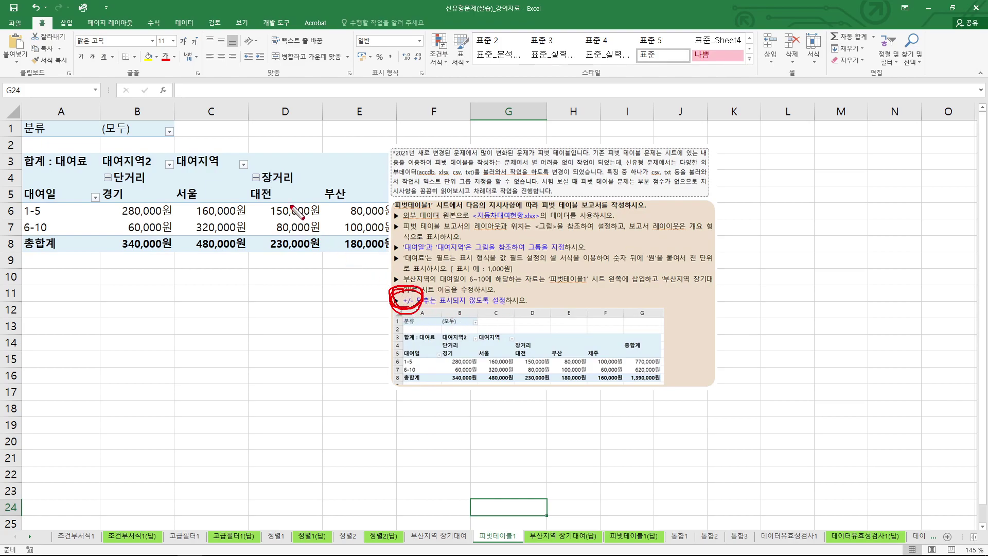
{"action": "key", "text": "Escape"}
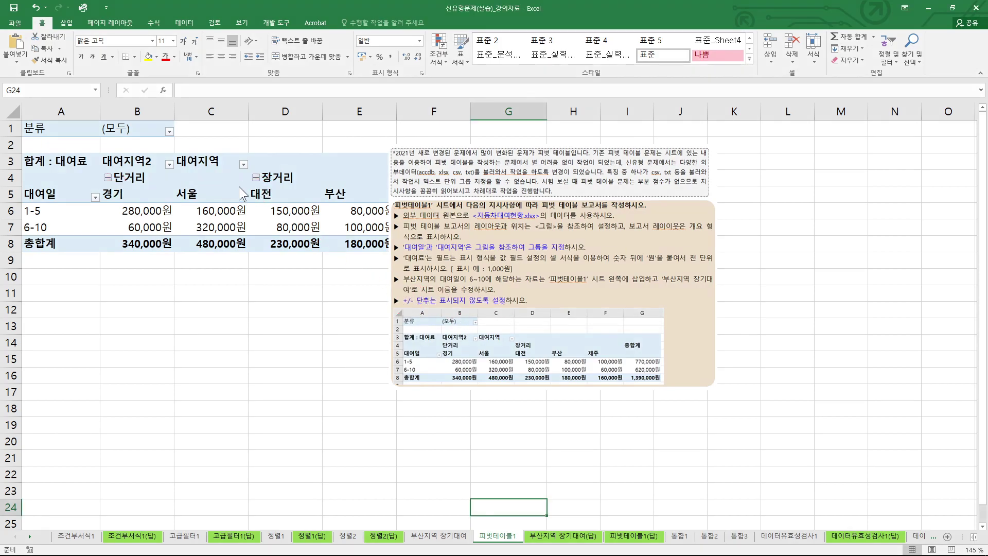
{"action": "left_click", "coordinate": [292, 177]}
{"action": "left_click", "coordinate": [348, 23]}
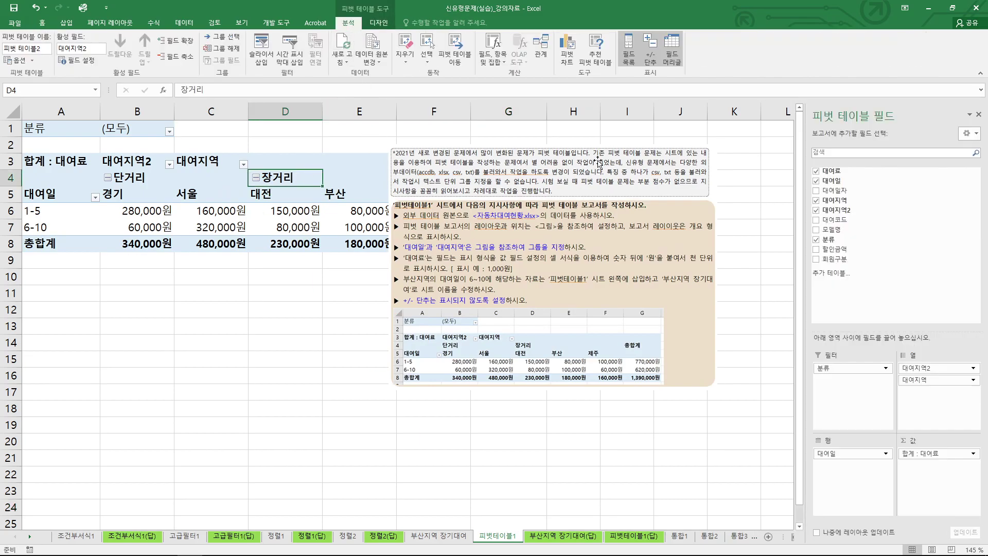
{"action": "left_click", "coordinate": [651, 57]}
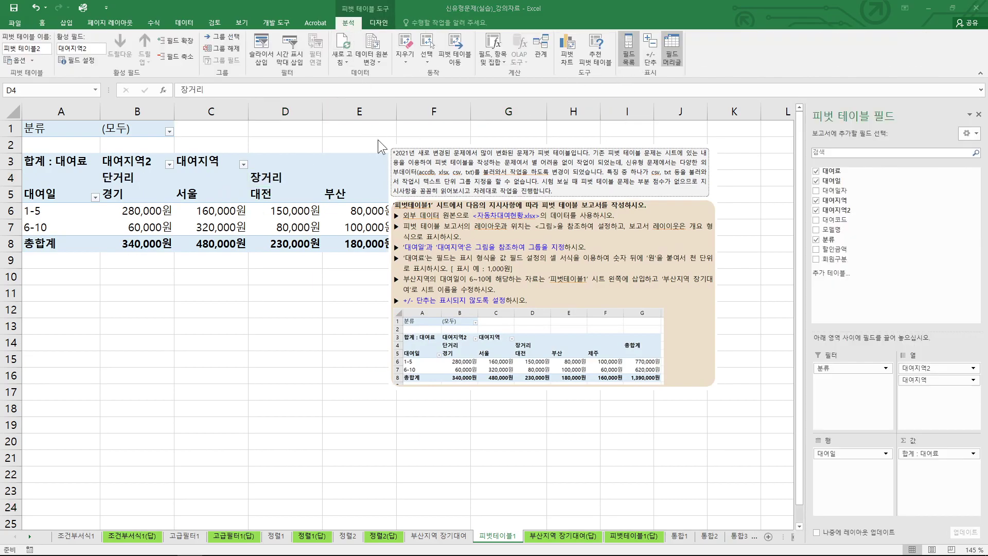
Step: Toggle the PivotTable's +/- buttons on and off to compare, leaving them hidden
{"action": "left_click_drag", "start_coordinate": [236, 178], "coordinate": [237, 188]}
{"action": "left_click_drag", "start_coordinate": [106, 187], "coordinate": [100, 190]}
{"action": "key", "text": "Escape"}
{"action": "left_click", "coordinate": [651, 54]}
{"action": "left_click", "coordinate": [650, 54]}
{"action": "left_click", "coordinate": [650, 54]}
{"action": "left_click", "coordinate": [652, 54]}
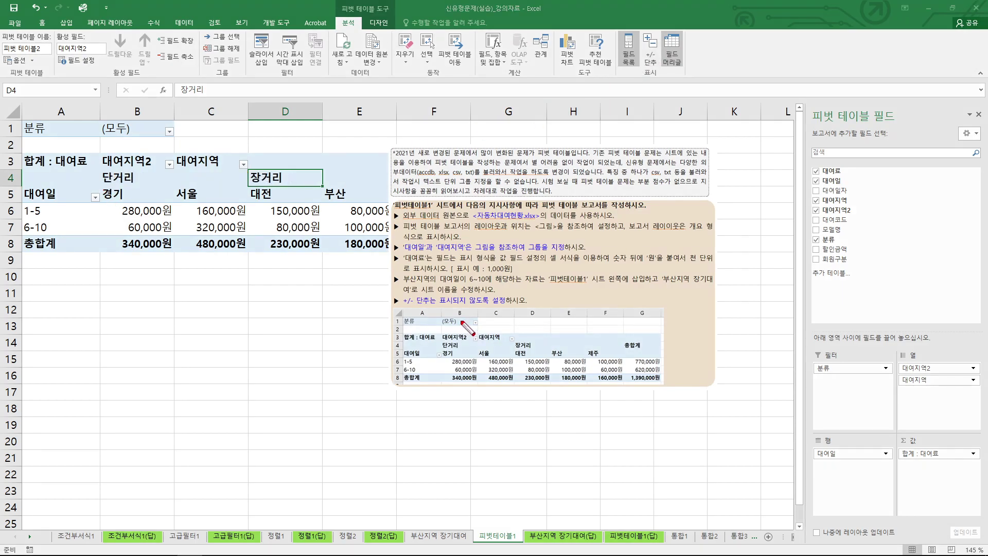
{"action": "mouse_move", "coordinate": [418, 305]}
{"action": "left_mouse_down"}
{"action": "mouse_move", "coordinate": [401, 308]}
{"action": "mouse_move", "coordinate": [421, 292]}
{"action": "left_mouse_up"}
{"action": "mouse_move", "coordinate": [647, 69]}
{"action": "left_mouse_down"}
{"action": "mouse_move", "coordinate": [642, 32]}
{"action": "mouse_move", "coordinate": [653, 79]}
{"action": "left_mouse_up"}
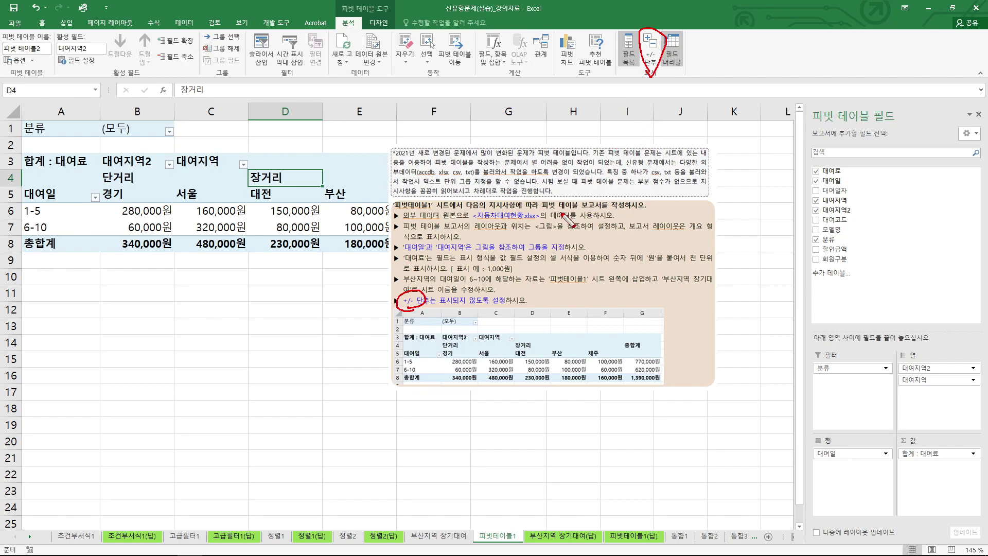
{"action": "left_click_drag", "start_coordinate": [597, 192], "coordinate": [707, 194]}
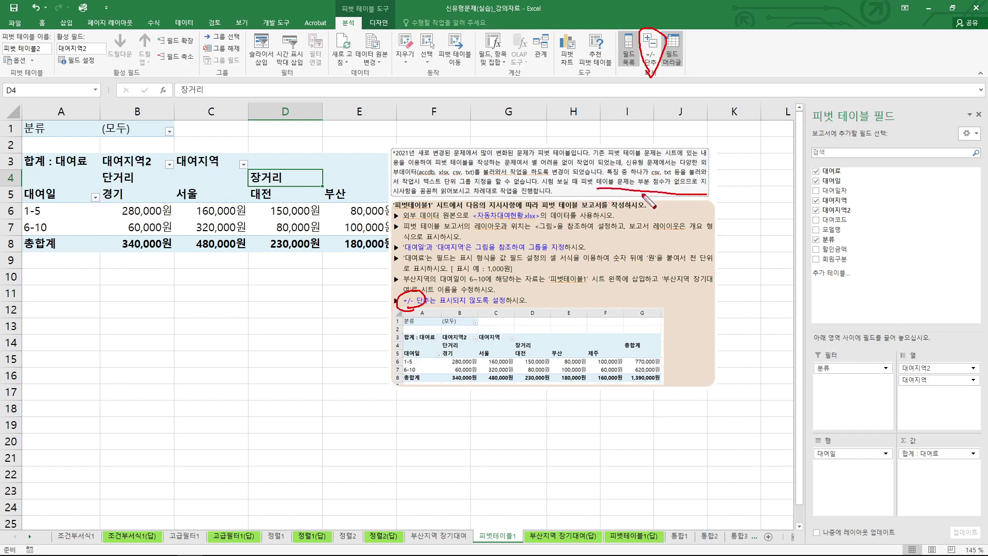
{"action": "left_click_drag", "start_coordinate": [391, 202], "coordinate": [540, 201]}
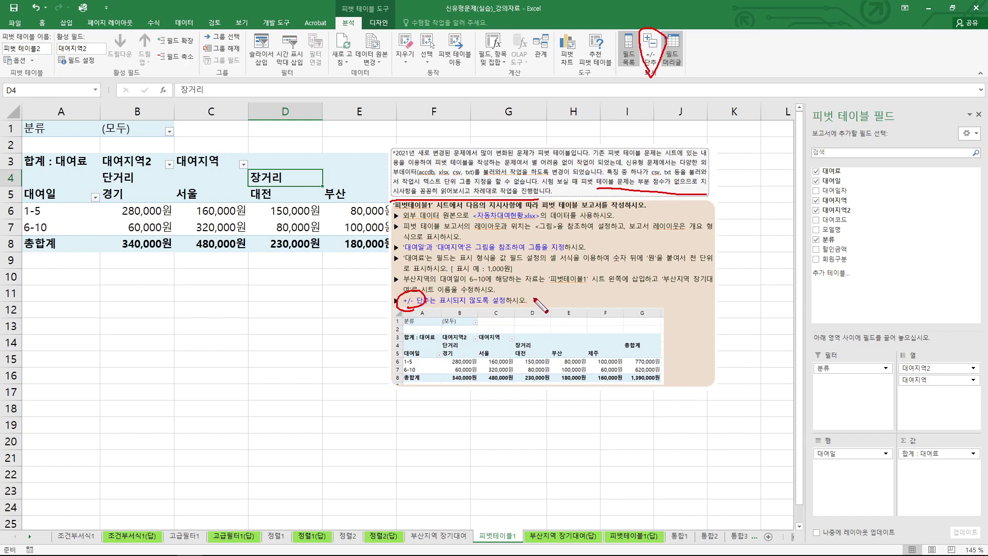
{"action": "left_click_drag", "start_coordinate": [527, 297], "coordinate": [534, 304]}
{"action": "left_click_drag", "start_coordinate": [535, 297], "coordinate": [527, 304]}
{"action": "key", "text": "Escape"}
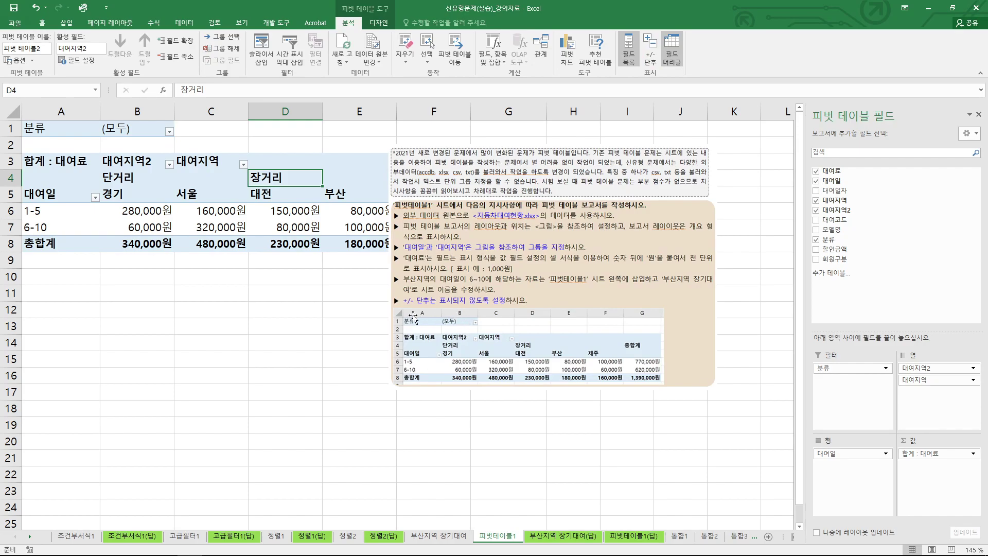
{"action": "left_click", "coordinate": [313, 229]}
Step: Go to the 통합1 sheet and read the consolidation task involving the 통합2 and 통합3 sheets
{"action": "key", "text": "ctrl+2"}
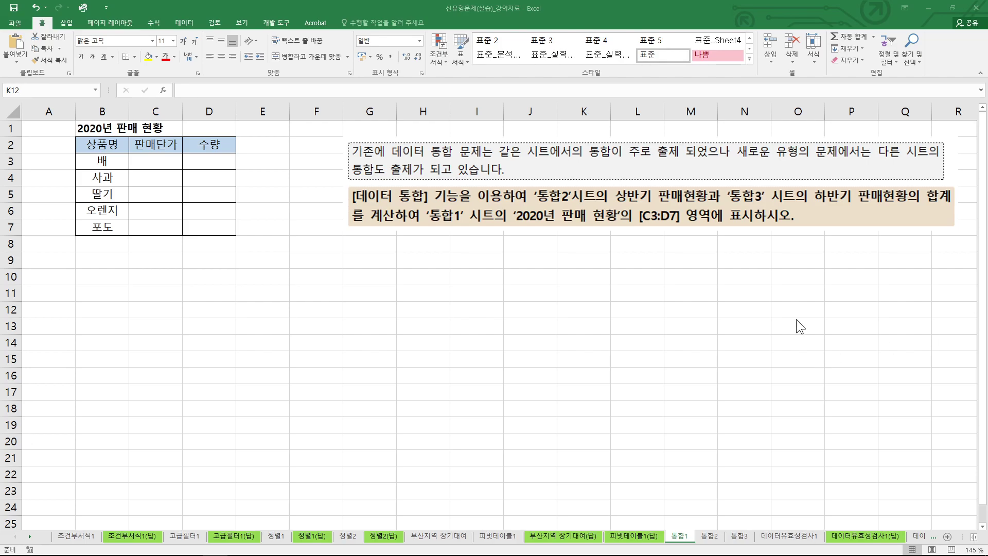
{"action": "left_click_drag", "start_coordinate": [499, 158], "coordinate": [593, 161]}
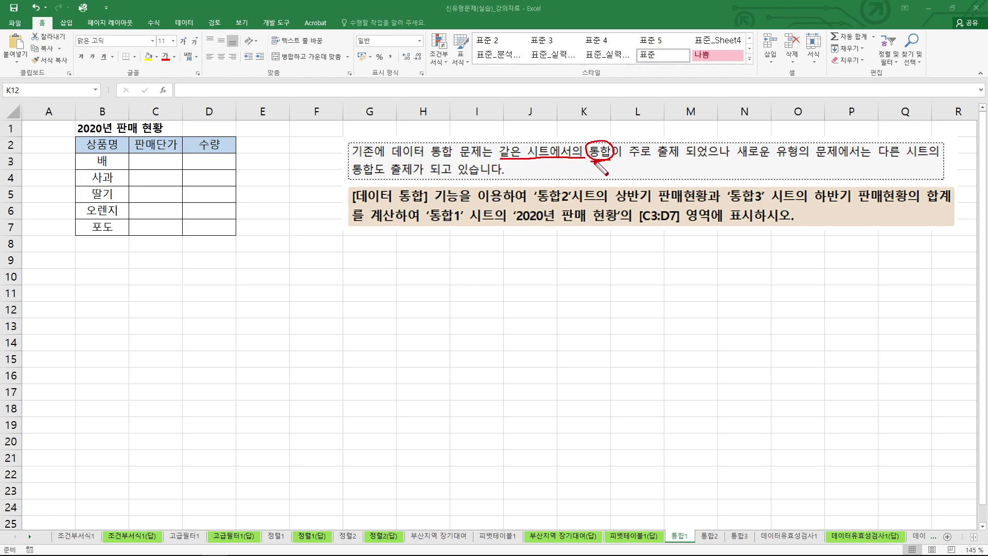
{"action": "left_click_drag", "start_coordinate": [878, 159], "coordinate": [926, 156]}
{"action": "left_click_drag", "start_coordinate": [355, 175], "coordinate": [482, 179]}
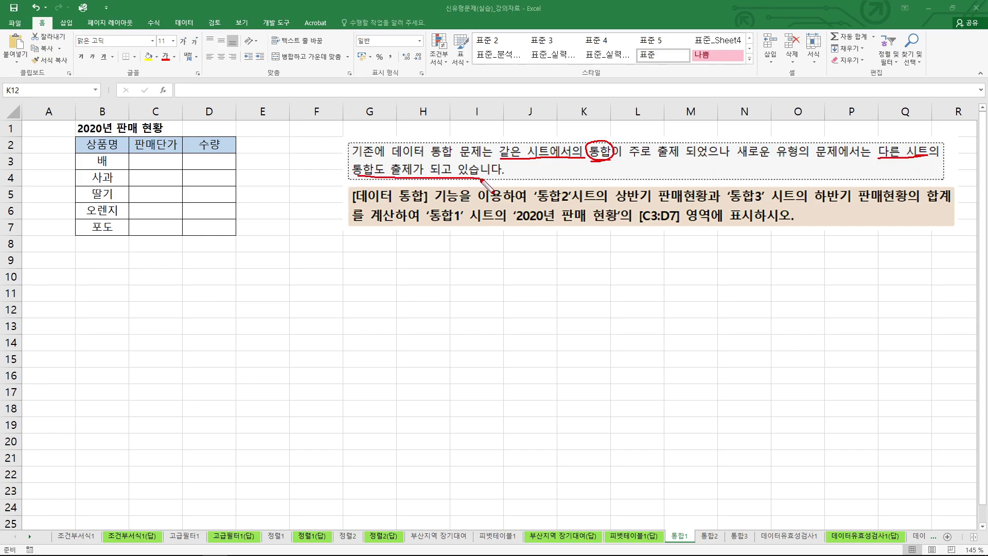
{"action": "left_click_drag", "start_coordinate": [708, 523], "coordinate": [741, 520]}
{"action": "mouse_move", "coordinate": [675, 519]}
{"action": "left_mouse_down"}
{"action": "mouse_move", "coordinate": [685, 523]}
{"action": "mouse_move", "coordinate": [698, 499]}
{"action": "mouse_move", "coordinate": [676, 520]}
{"action": "left_mouse_up"}
{"action": "left_click_drag", "start_coordinate": [738, 522], "coordinate": [677, 519]}
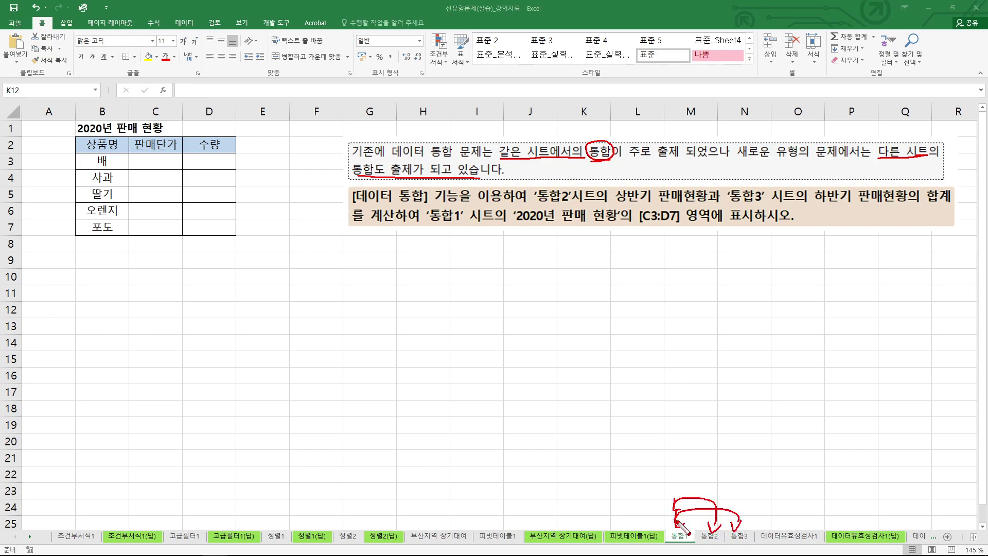
{"action": "key", "text": "Escape"}
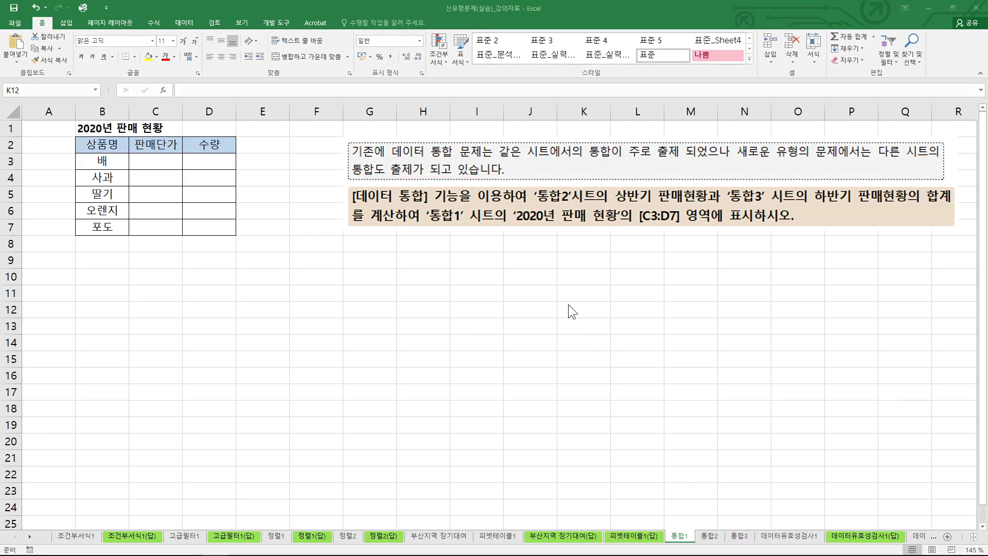
Step: Start a data consolidation for B2:D7 on the 통합1 sheet, using 합계 as the function
{"action": "left_click_drag", "start_coordinate": [103, 145], "coordinate": [211, 230]}
{"action": "key", "text": "ctrl+2"}
{"action": "left_click_drag", "start_coordinate": [938, 208], "coordinate": [902, 214]}
{"action": "key", "text": "Escape"}
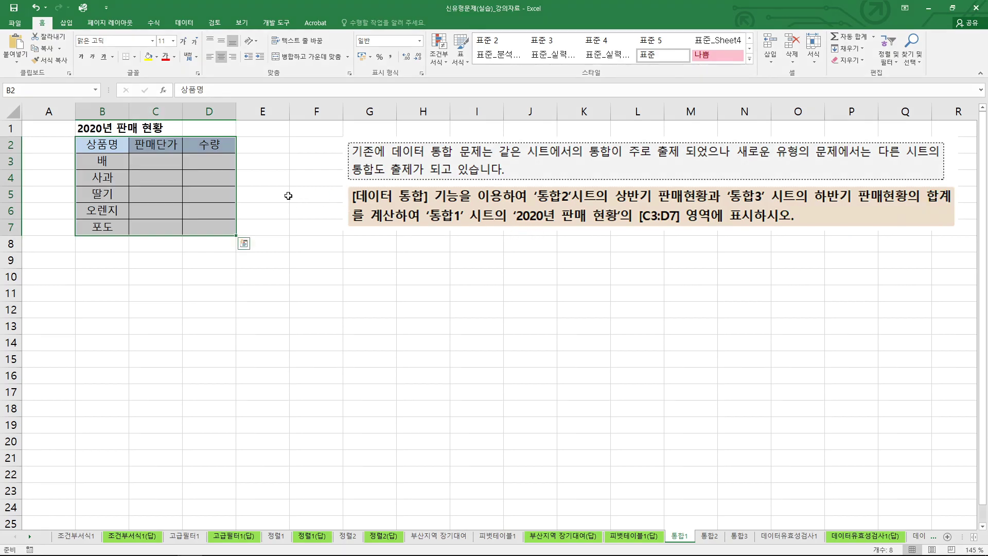
{"action": "left_click", "coordinate": [183, 23]}
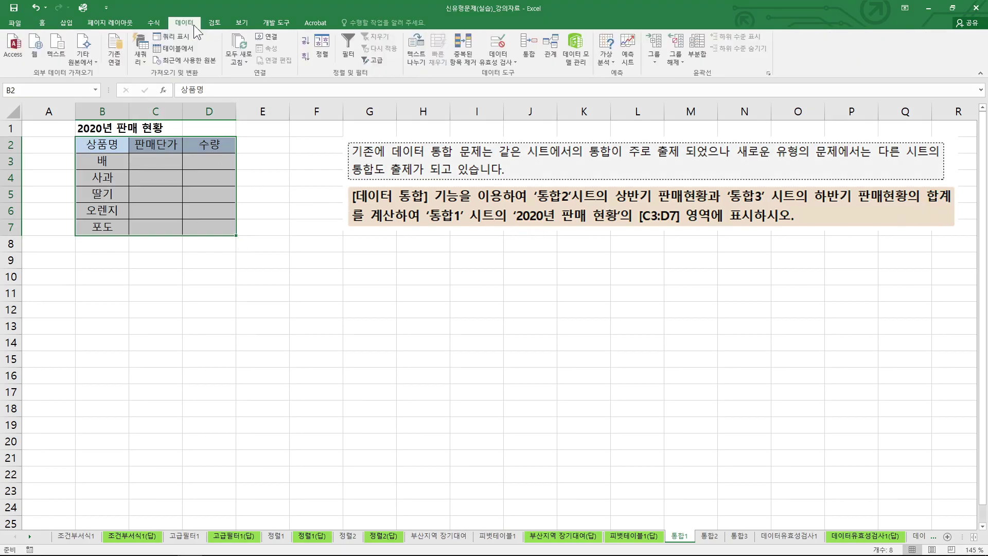
{"action": "left_click", "coordinate": [529, 49]}
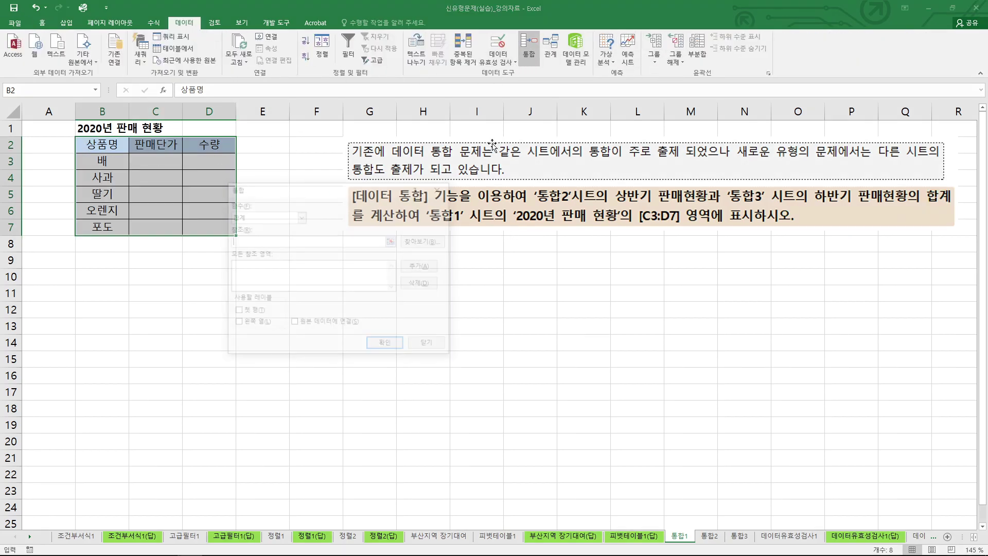
{"action": "left_click_drag", "start_coordinate": [369, 201], "coordinate": [390, 271]}
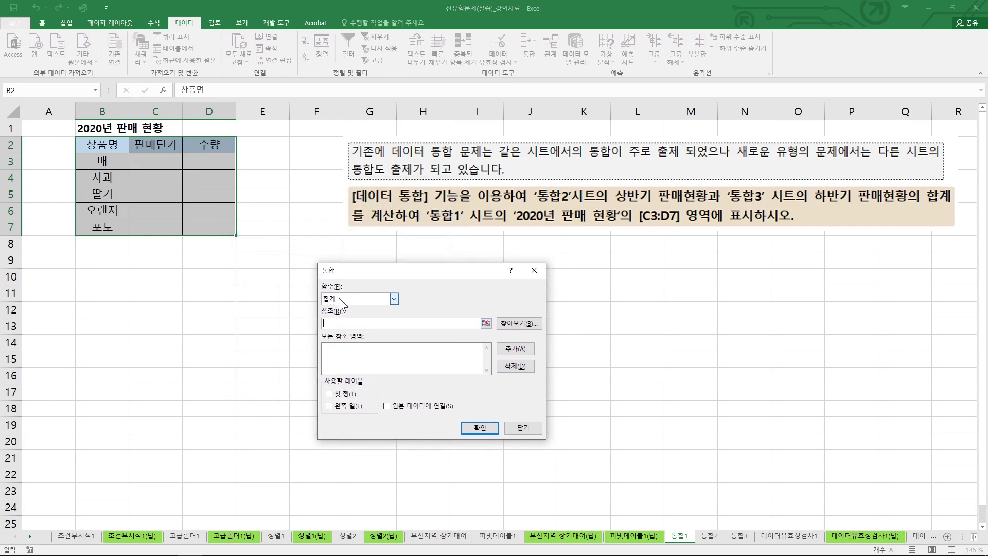
{"action": "left_click", "coordinate": [343, 298]}
{"action": "left_click", "coordinate": [343, 307]}
Step: Add the range B2:D7 of the 통합2 sheet as the first consolidation reference
{"action": "left_click", "coordinate": [345, 323]}
{"action": "left_click", "coordinate": [709, 536]}
{"action": "left_click_drag", "start_coordinate": [107, 146], "coordinate": [207, 231]}
{"action": "left_click", "coordinate": [515, 348]}
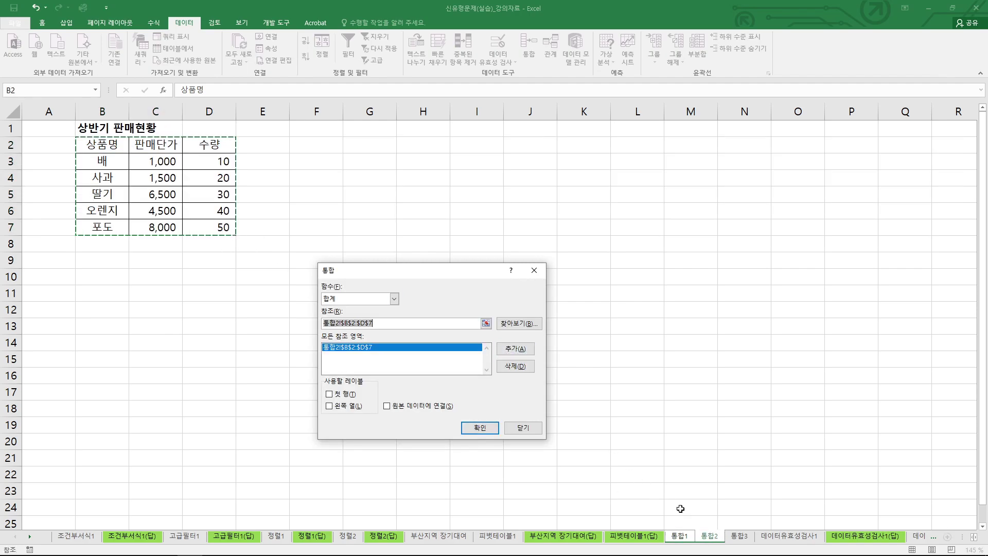
Step: Add B2:D7 of the 통합3 sheet as the second reference and consolidate using top row and left column labels
{"action": "left_click", "coordinate": [740, 536]}
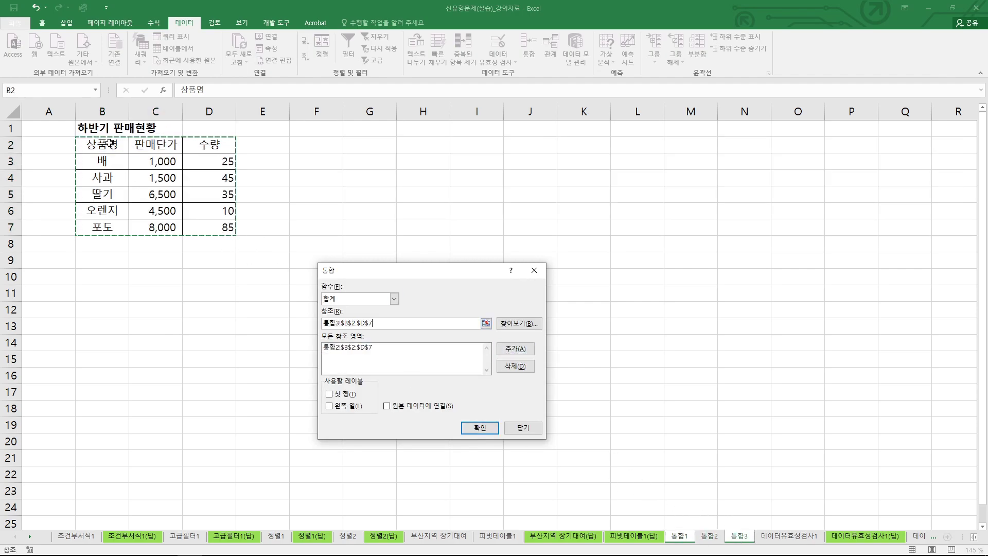
{"action": "left_click_drag", "start_coordinate": [102, 145], "coordinate": [203, 226]}
{"action": "left_click", "coordinate": [521, 350]}
{"action": "left_click", "coordinate": [329, 394]}
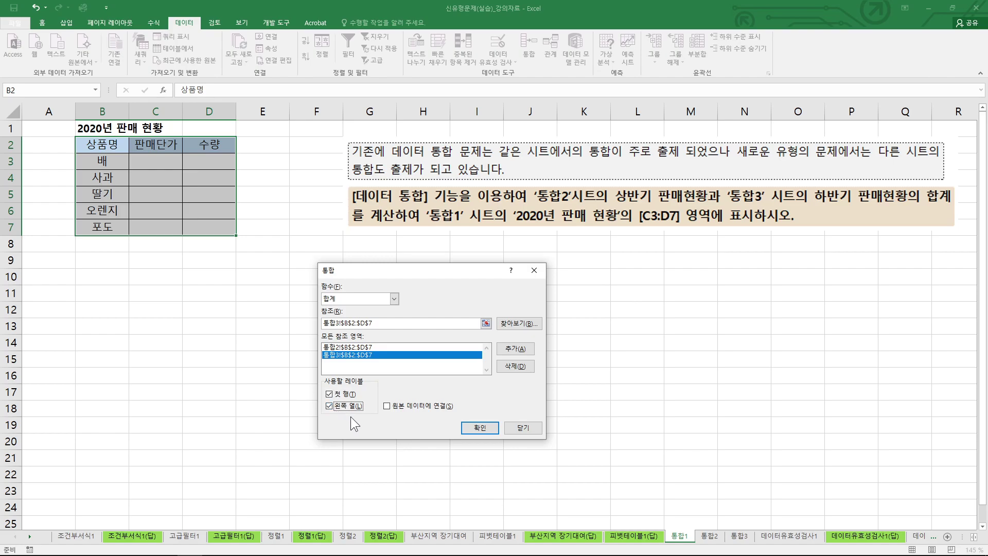
{"action": "left_click", "coordinate": [484, 426]}
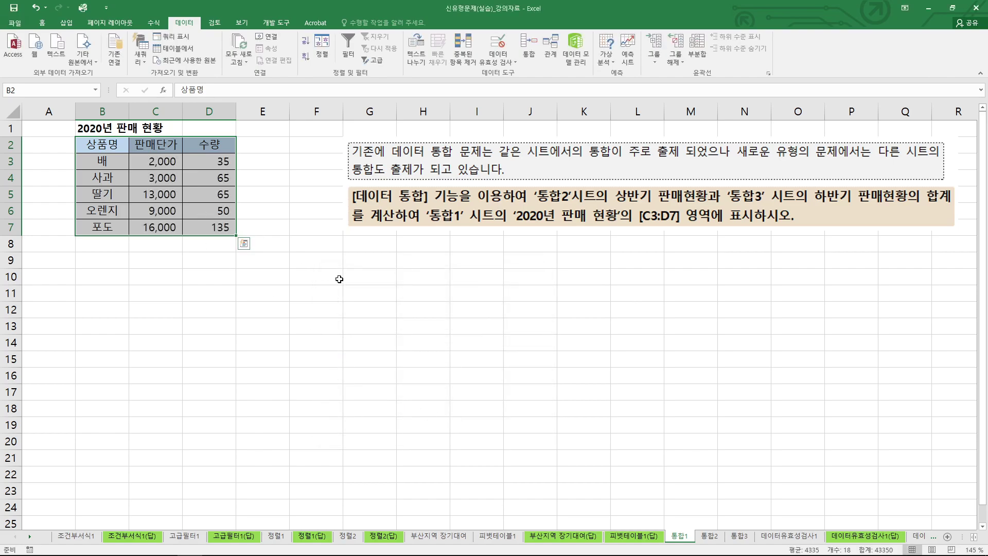
Step: Review the consolidated values in the 2020년 판매 현황 table on the 통합1 sheet
{"action": "key", "text": "ctrl+2"}
{"action": "mouse_move", "coordinate": [711, 527]}
{"action": "left_mouse_down"}
{"action": "mouse_move", "coordinate": [708, 539]}
{"action": "mouse_move", "coordinate": [736, 538]}
{"action": "mouse_move", "coordinate": [676, 525]}
{"action": "mouse_move", "coordinate": [687, 530]}
{"action": "left_mouse_up"}
{"action": "left_click_drag", "start_coordinate": [684, 524], "coordinate": [686, 530]}
{"action": "mouse_move", "coordinate": [173, 205]}
{"action": "left_mouse_down"}
{"action": "mouse_move", "coordinate": [192, 172]}
{"action": "mouse_move", "coordinate": [206, 238]}
{"action": "left_mouse_up"}
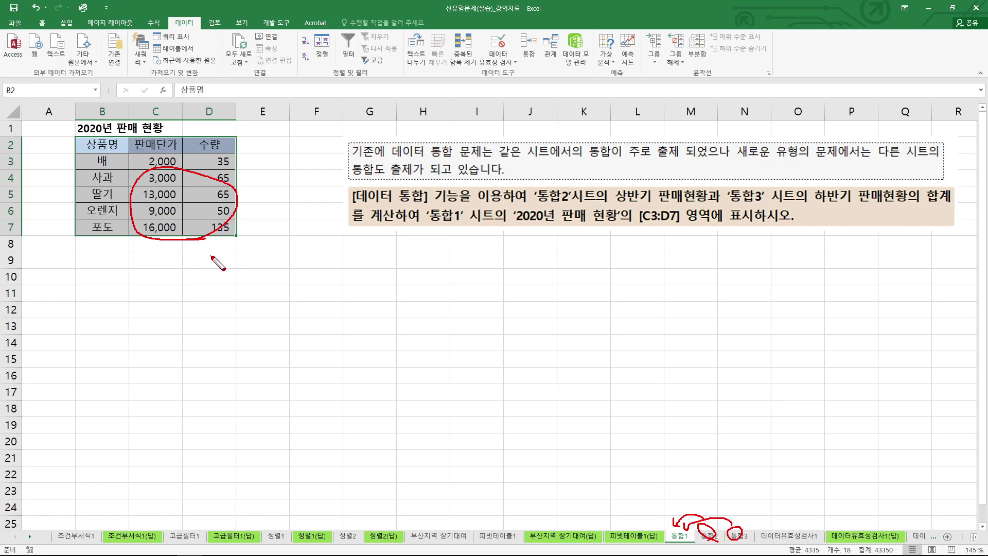
{"action": "key", "text": "Escape"}
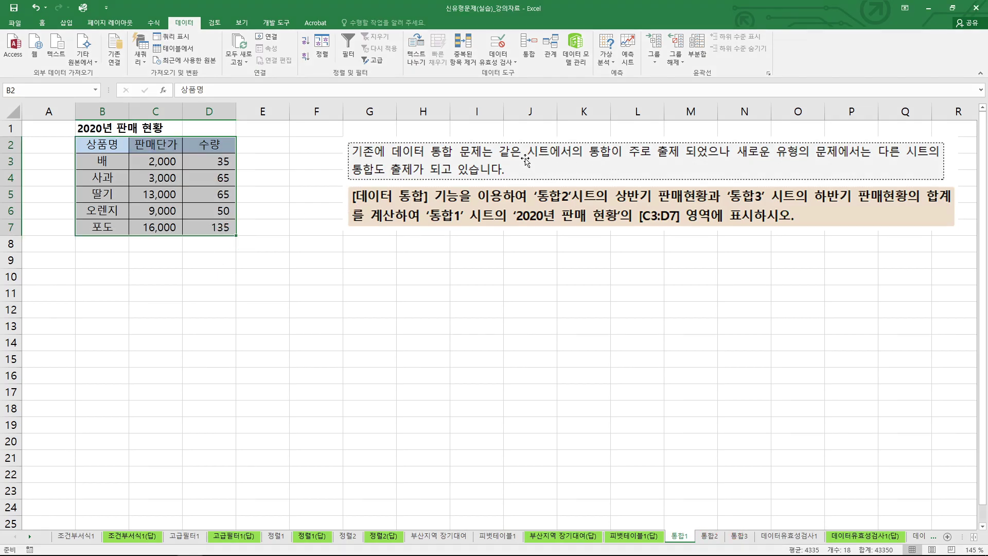
Step: Go to the 데이터유효성검사1 sheet and read the introduction to its data validation exercise
{"action": "left_click", "coordinate": [102, 146]}
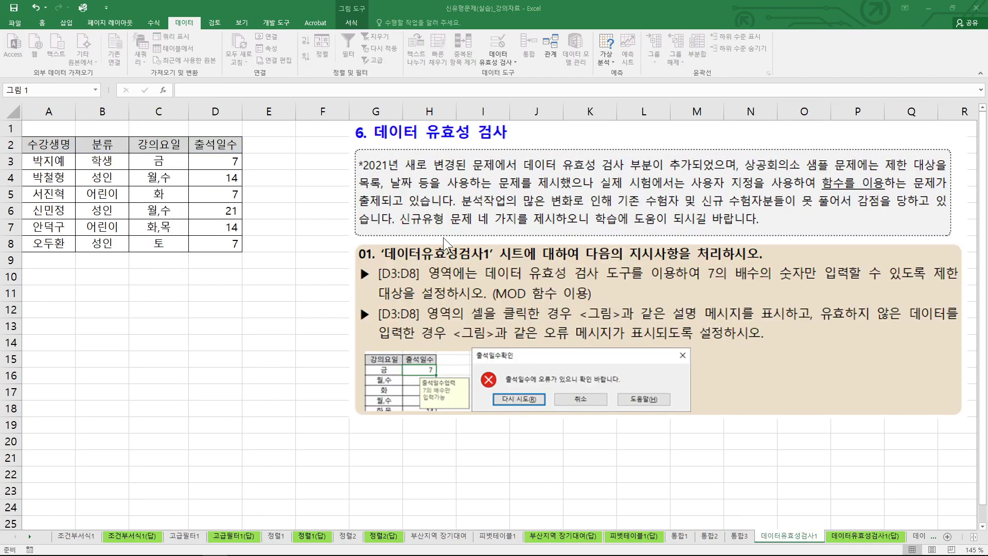
{"action": "left_click_drag", "start_coordinate": [376, 143], "coordinate": [510, 145]}
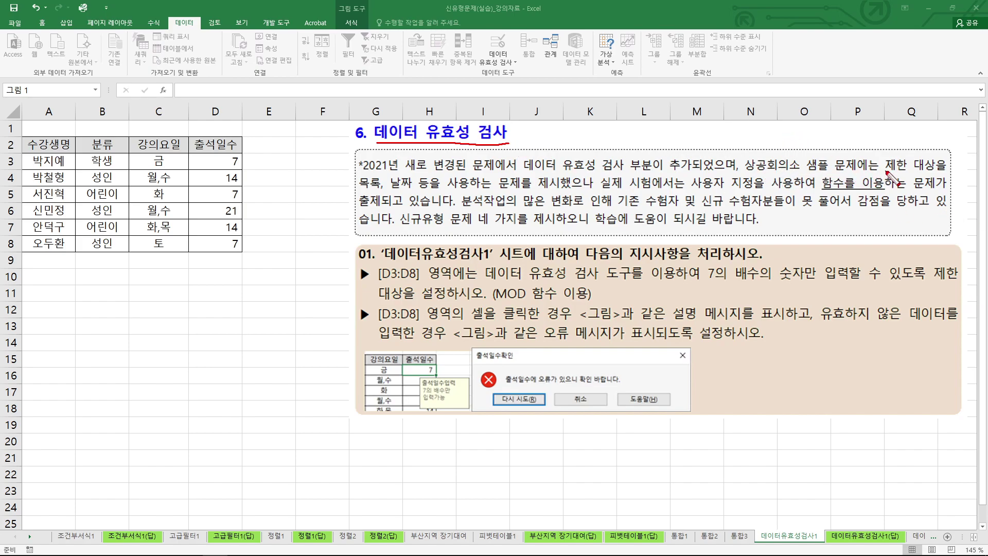
{"action": "mouse_move", "coordinate": [379, 184]}
{"action": "left_mouse_down"}
{"action": "mouse_move", "coordinate": [383, 194]}
{"action": "mouse_move", "coordinate": [598, 190]}
{"action": "left_mouse_up"}
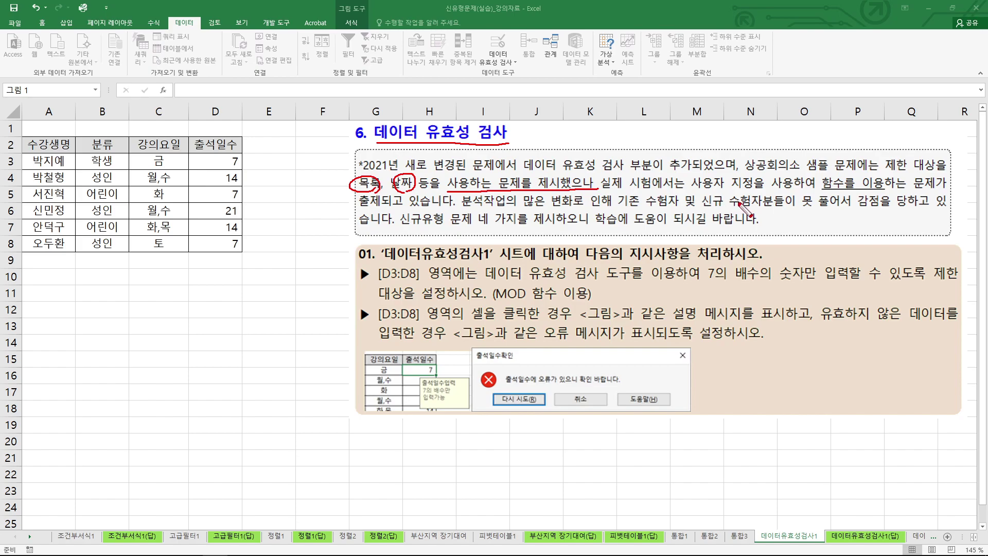
{"action": "mouse_move", "coordinate": [695, 194]}
{"action": "left_mouse_down"}
{"action": "mouse_move", "coordinate": [828, 173]}
{"action": "mouse_move", "coordinate": [815, 197]}
{"action": "left_mouse_up"}
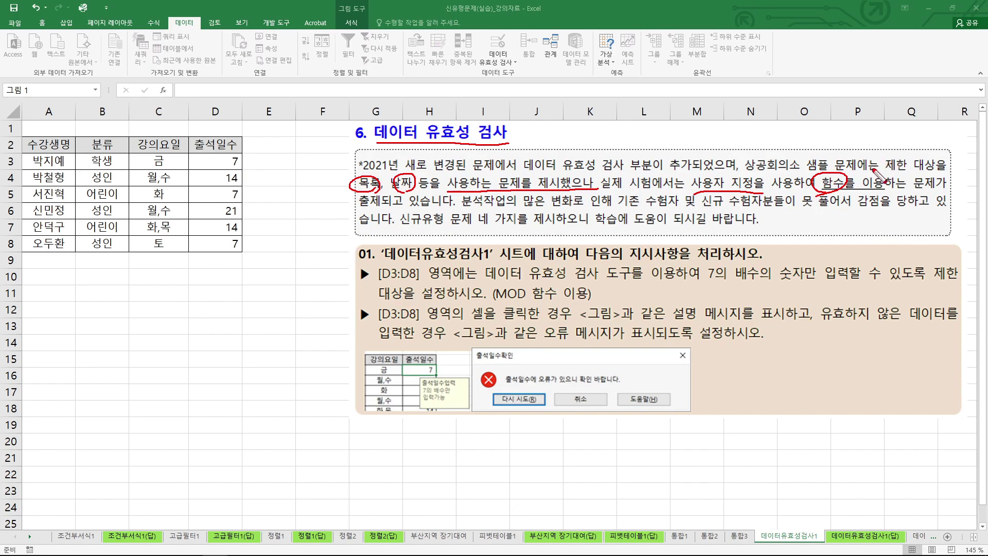
{"action": "left_click_drag", "start_coordinate": [360, 206], "coordinate": [445, 204]}
{"action": "left_click_drag", "start_coordinate": [517, 300], "coordinate": [520, 302]}
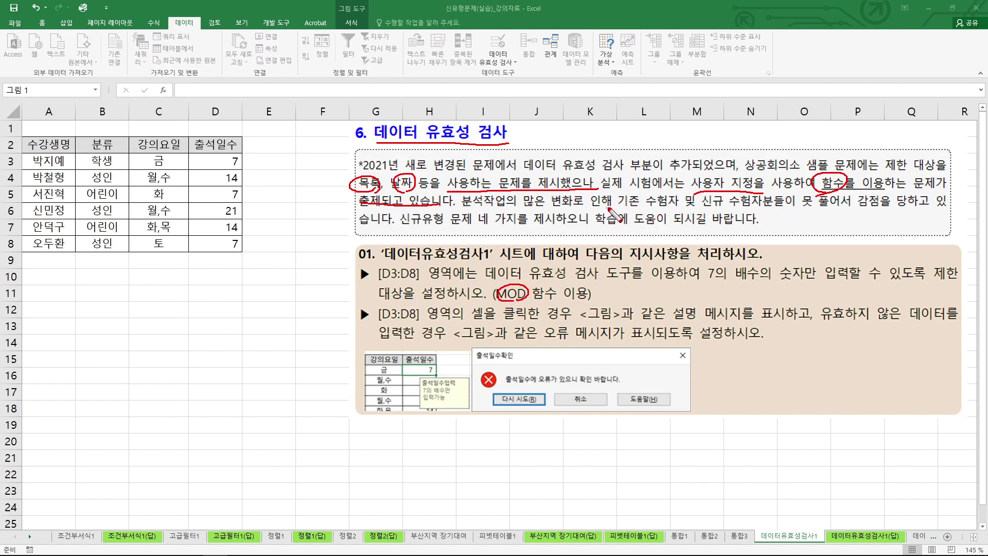
{"action": "left_click_drag", "start_coordinate": [620, 206], "coordinate": [797, 206]}
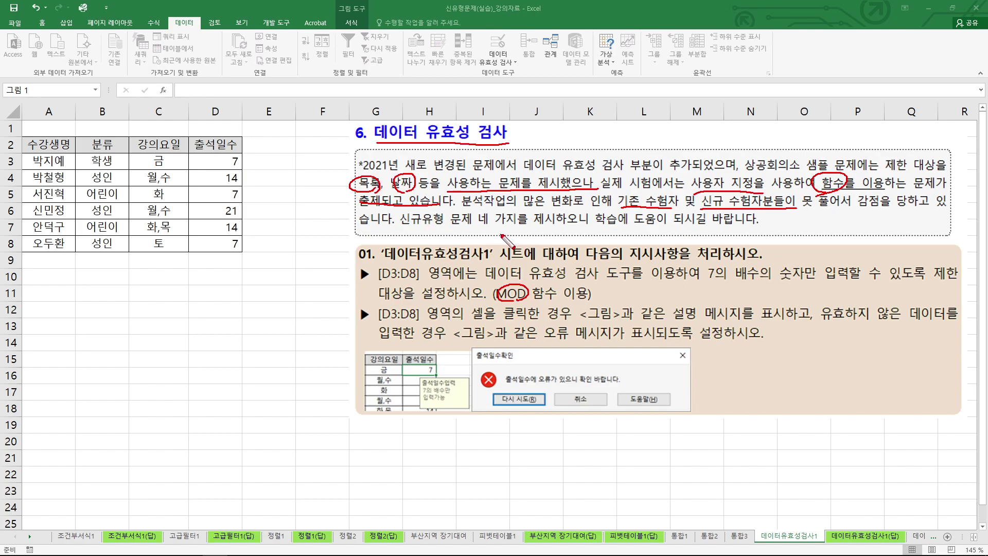
{"action": "key", "text": "Escape"}
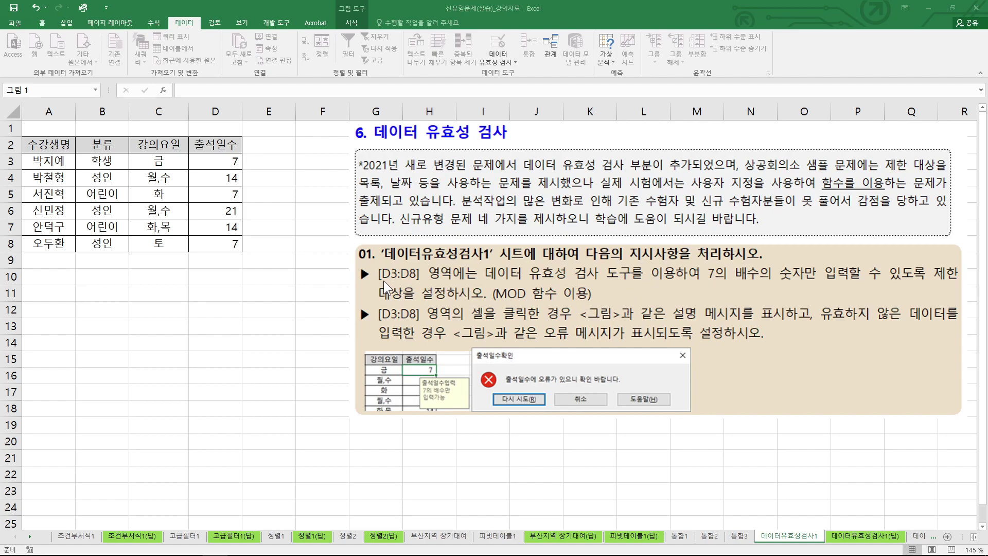
Step: Open the data validation settings for D3:D8 and check the condition required by the task
{"action": "left_click_drag", "start_coordinate": [222, 161], "coordinate": [220, 245]}
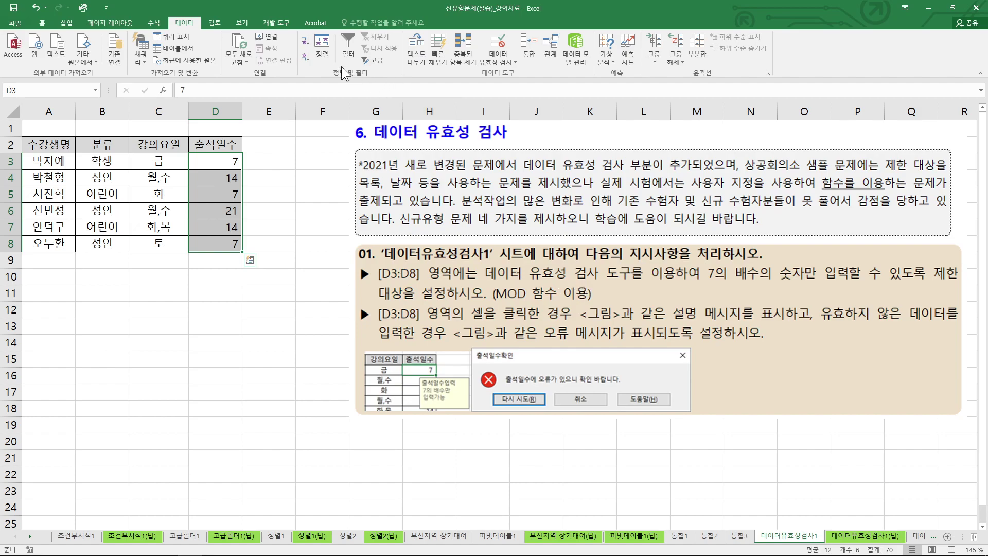
{"action": "left_click", "coordinate": [502, 60]}
{"action": "left_click", "coordinate": [510, 70]}
{"action": "left_click_drag", "start_coordinate": [439, 264], "coordinate": [250, 271]}
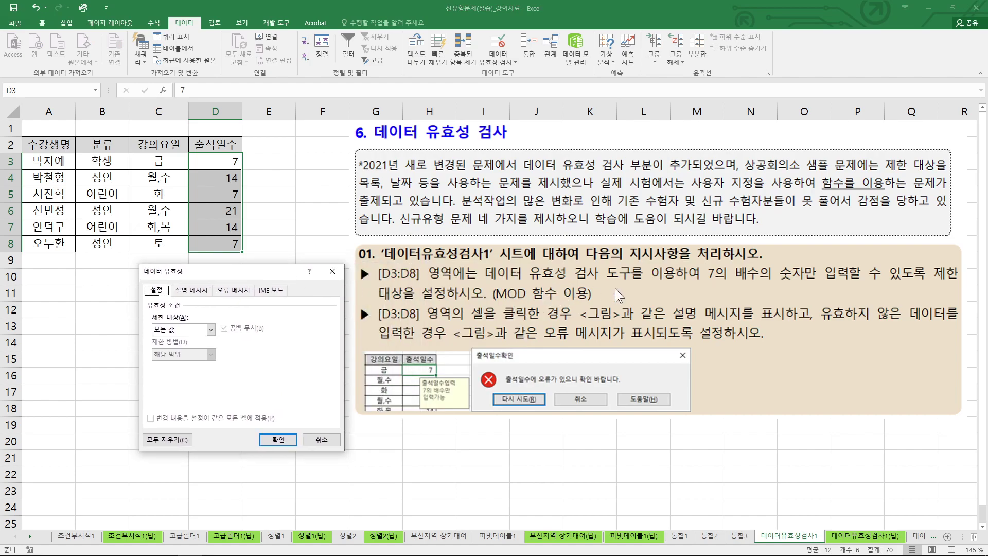
{"action": "mouse_move", "coordinate": [715, 286]}
{"action": "left_mouse_down"}
{"action": "mouse_move", "coordinate": [695, 269]}
{"action": "mouse_move", "coordinate": [769, 292]}
{"action": "mouse_move", "coordinate": [731, 289]}
{"action": "mouse_move", "coordinate": [769, 283]}
{"action": "left_mouse_up"}
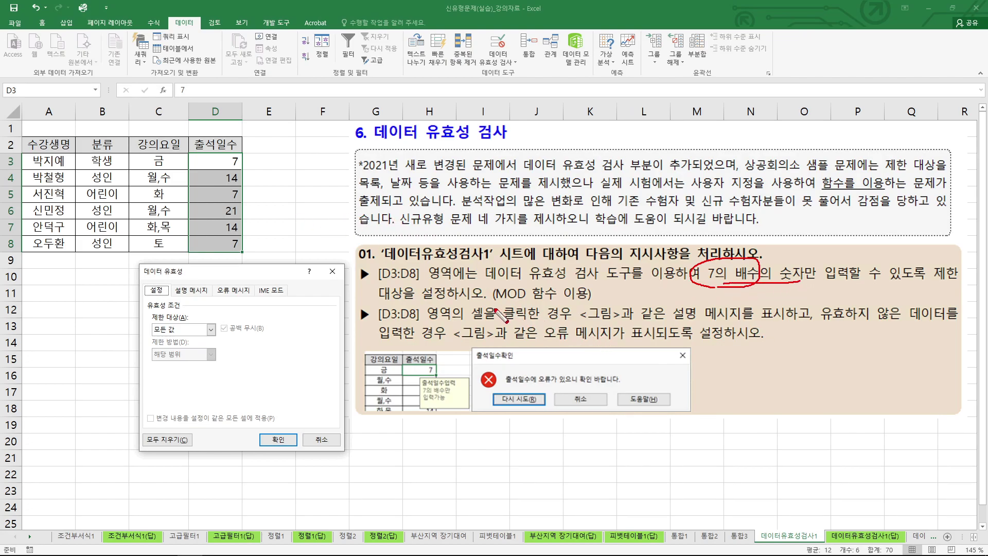
{"action": "mouse_move", "coordinate": [490, 303]}
{"action": "left_mouse_down"}
{"action": "mouse_move", "coordinate": [498, 283]}
{"action": "mouse_move", "coordinate": [522, 307]}
{"action": "left_mouse_up"}
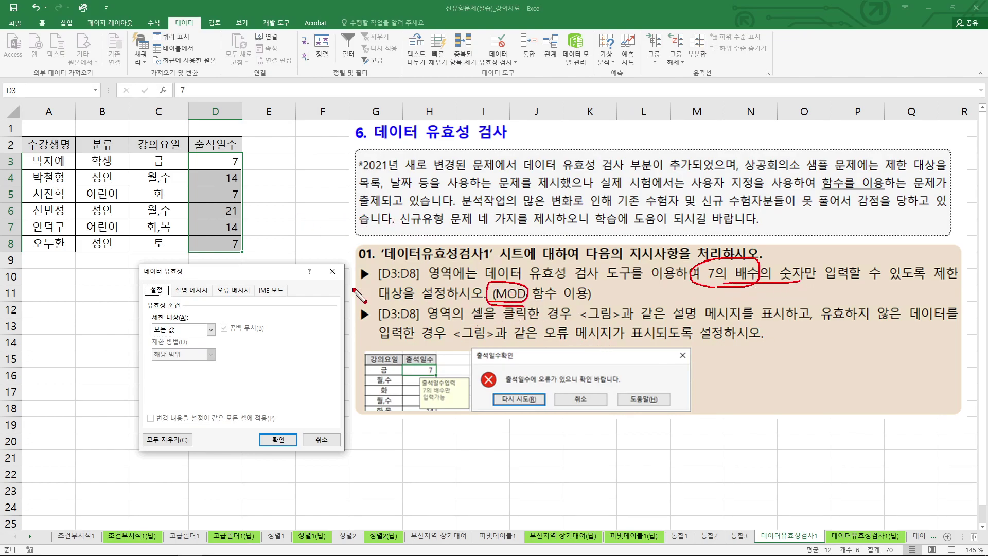
{"action": "key", "text": "Escape"}
Step: Set the allowed value type of the validation rule to 사용자 지정
{"action": "left_click", "coordinate": [210, 328]}
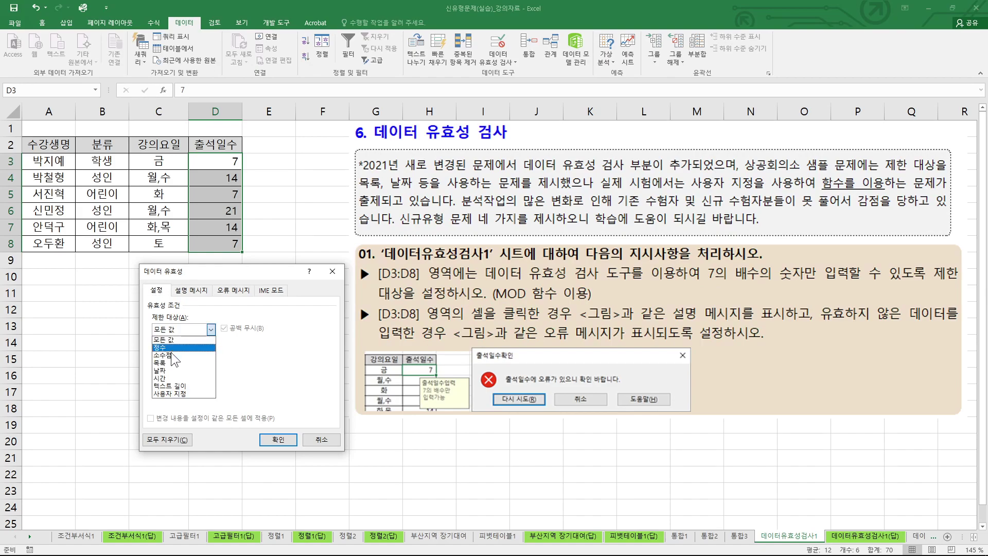
{"action": "left_click", "coordinate": [170, 360]}
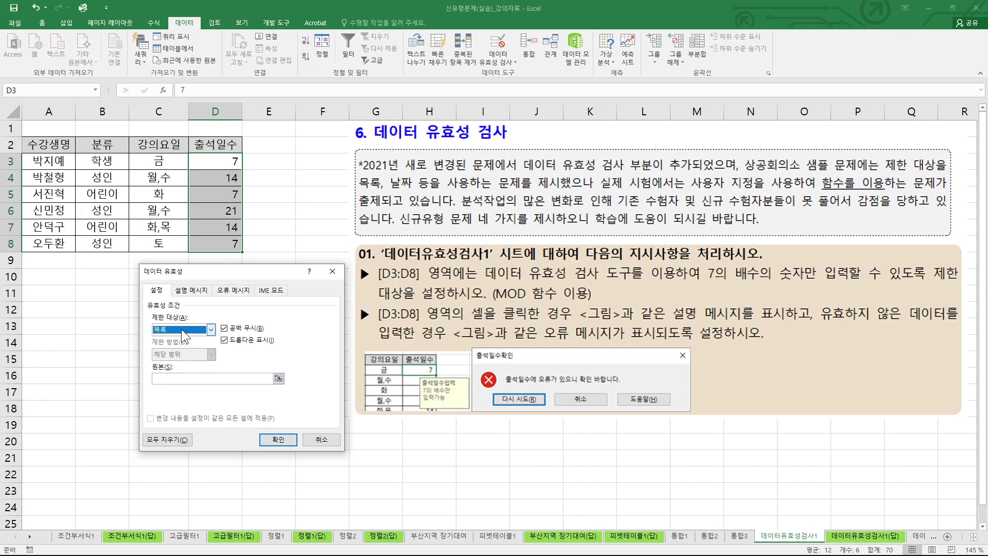
{"action": "left_click", "coordinate": [181, 328]}
{"action": "left_click", "coordinate": [186, 344]}
{"action": "left_click", "coordinate": [188, 328]}
{"action": "left_click", "coordinate": [175, 393]}
Step: Enter the validation formula =MOD(D3:D8,7)=0 and apply the rule to D3:D8
{"action": "left_click", "coordinate": [182, 379]}
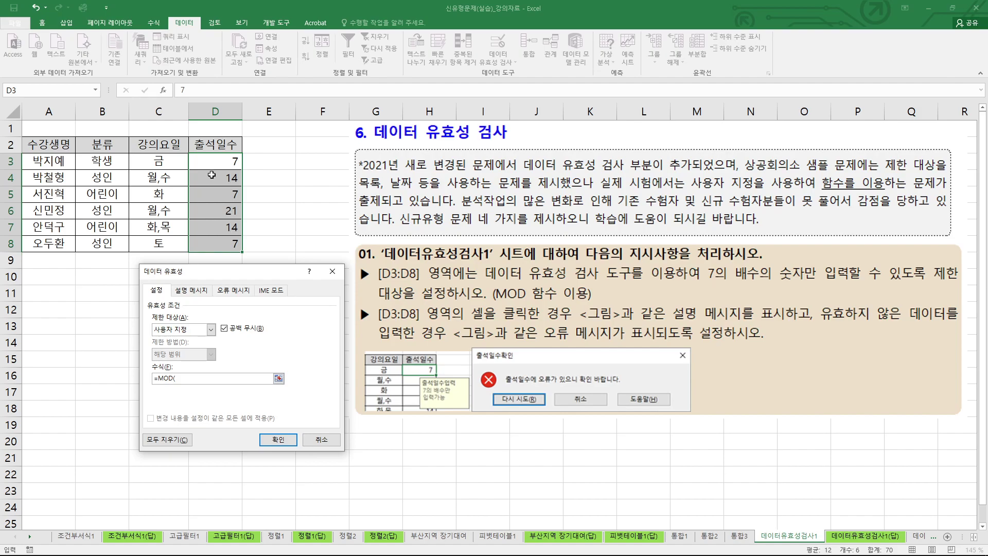
{"action": "left_click_drag", "start_coordinate": [217, 160], "coordinate": [217, 241]}
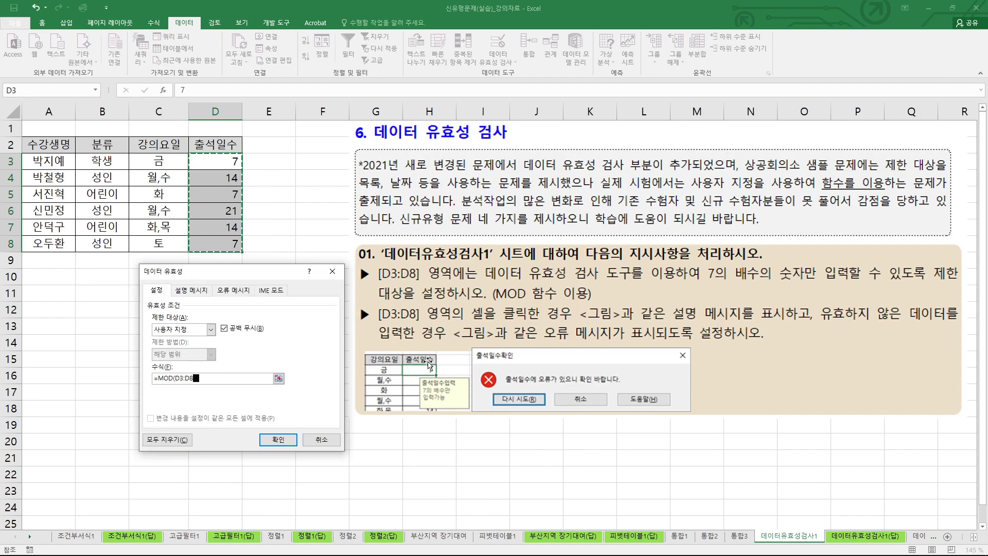
{"action": "type", "text": ")"}
{"action": "type", "text": "7)"}
{"action": "type", "text": "0"}
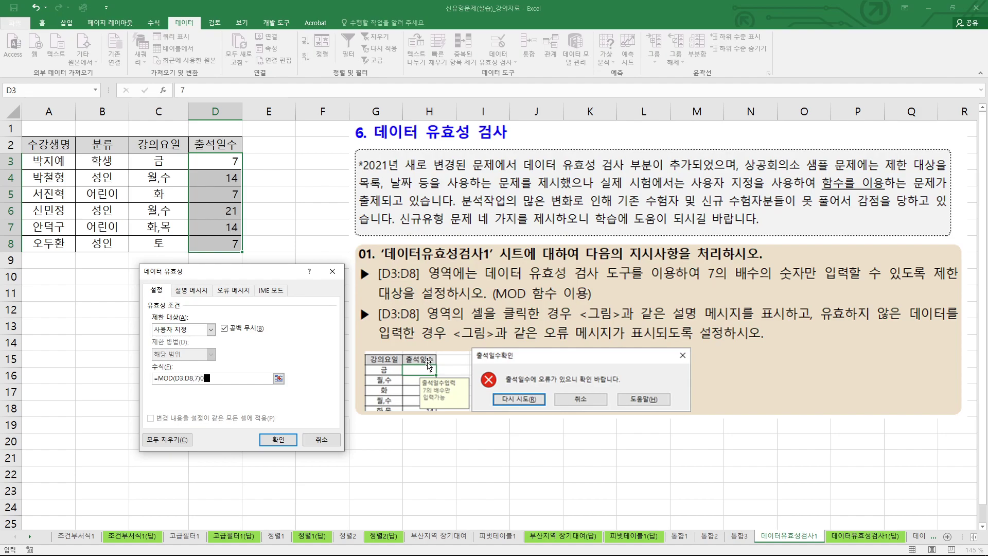
{"action": "key", "text": "BackSpace"}
{"action": "type", "text": "=0"}
{"action": "left_click_drag", "start_coordinate": [246, 158], "coordinate": [242, 246]}
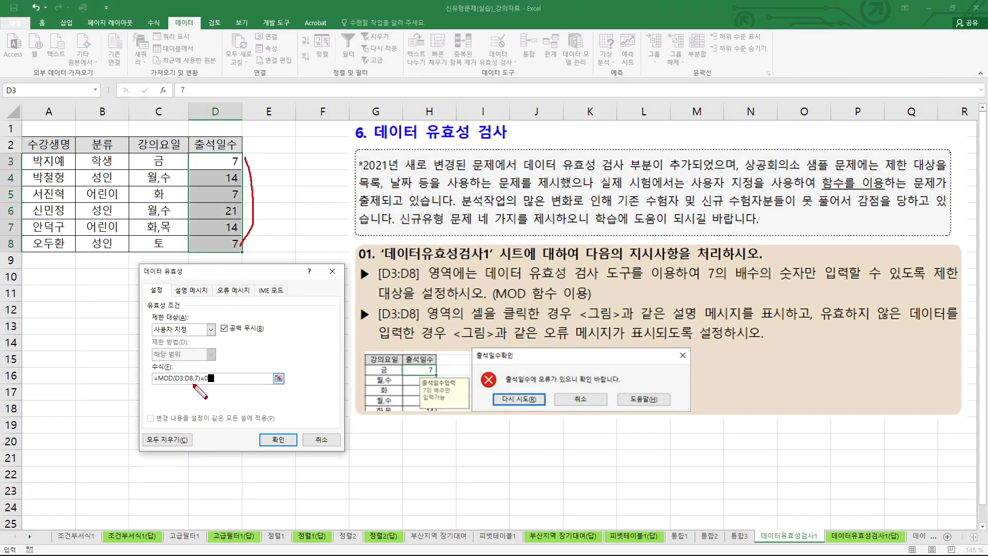
{"action": "mouse_move", "coordinate": [153, 380]}
{"action": "left_mouse_down"}
{"action": "mouse_move", "coordinate": [199, 381]}
{"action": "mouse_move", "coordinate": [201, 367]}
{"action": "left_mouse_up"}
{"action": "left_click", "coordinate": [286, 440]}
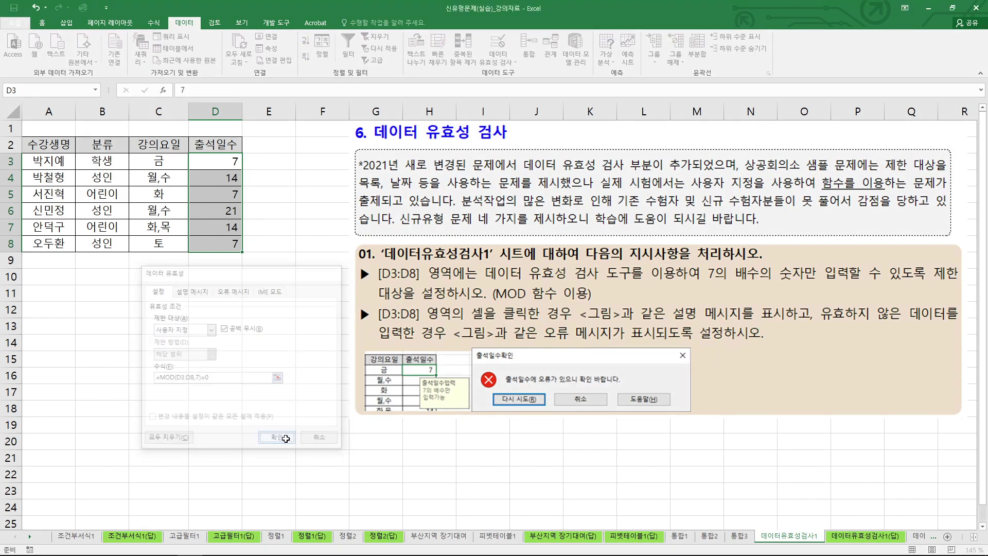
Step: Test the validation rule in D3 with the values 8 and 14, and undo the test entry
{"action": "type", "text": "8"}
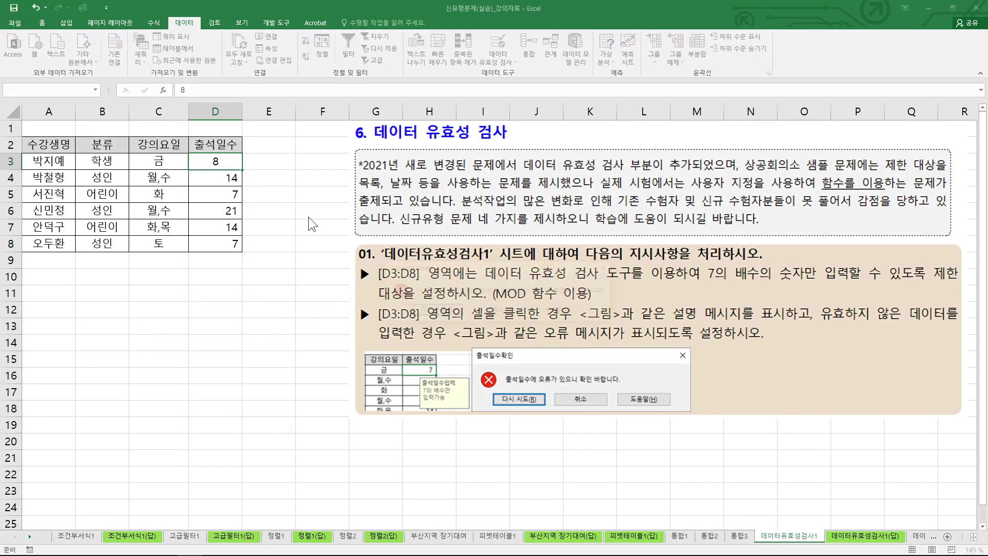
{"action": "key", "text": "Return"}
{"action": "key", "text": "Escape"}
{"action": "type", "text": "14"}
{"action": "key", "text": "Return"}
{"action": "key", "text": "ctrl+z"}
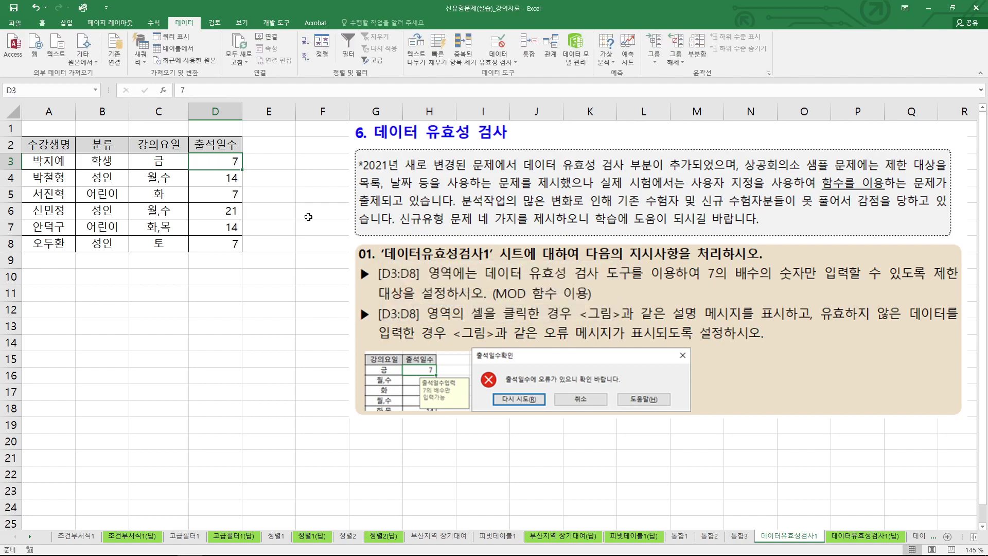
Step: Select D3:D8 and examine the input and error messages required by the task
{"action": "left_click_drag", "start_coordinate": [221, 159], "coordinate": [221, 244]}
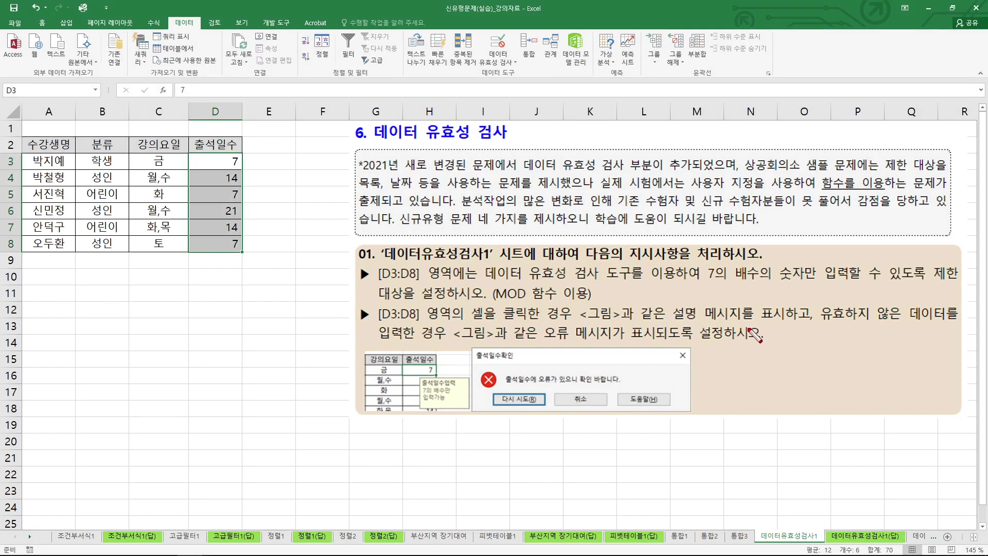
{"action": "mouse_move", "coordinate": [644, 324]}
{"action": "left_mouse_down"}
{"action": "mouse_move", "coordinate": [777, 314]}
{"action": "mouse_move", "coordinate": [653, 323]}
{"action": "left_mouse_up"}
{"action": "mouse_move", "coordinate": [446, 406]}
{"action": "left_mouse_down"}
{"action": "mouse_move", "coordinate": [463, 375]}
{"action": "mouse_move", "coordinate": [442, 410]}
{"action": "left_mouse_up"}
{"action": "mouse_move", "coordinate": [581, 350]}
{"action": "left_mouse_down"}
{"action": "mouse_move", "coordinate": [592, 329]}
{"action": "mouse_move", "coordinate": [564, 350]}
{"action": "left_mouse_up"}
{"action": "left_click_drag", "start_coordinate": [472, 396], "coordinate": [467, 392]}
{"action": "key", "text": "Escape"}
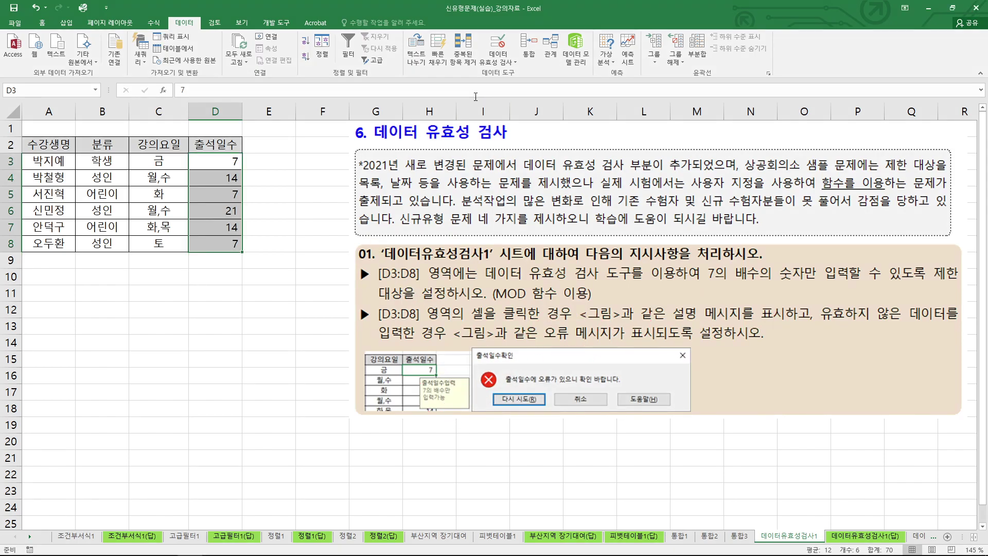
Step: Set the input message title of the D3:D8 validation rule to 출석일수입력
{"action": "left_click", "coordinate": [509, 61]}
{"action": "left_click", "coordinate": [524, 77]}
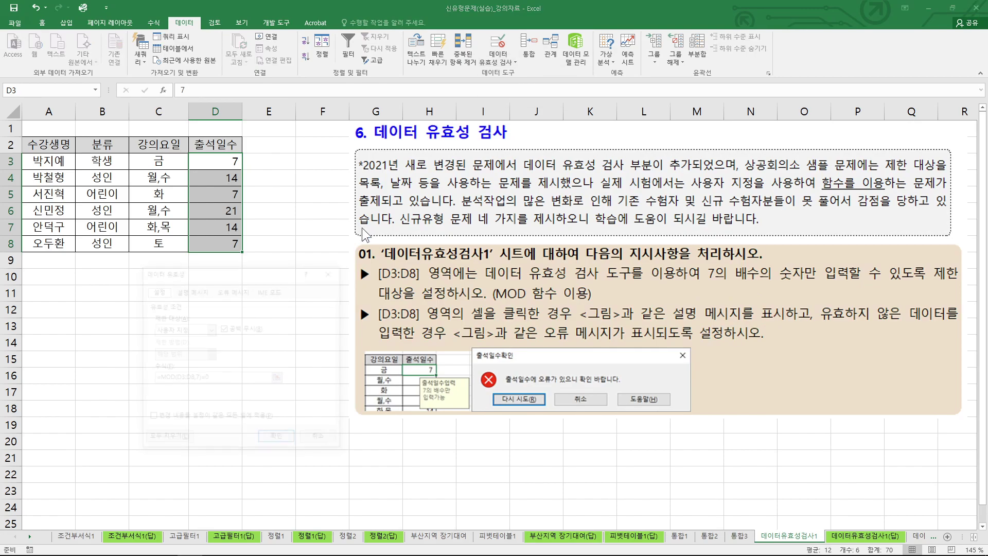
{"action": "left_click", "coordinate": [228, 290]}
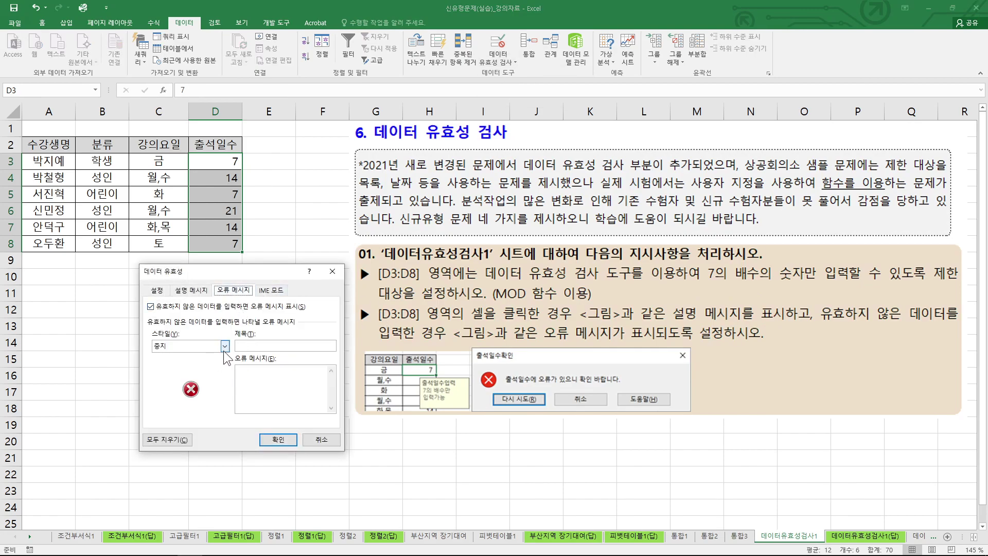
{"action": "left_click", "coordinate": [194, 292]}
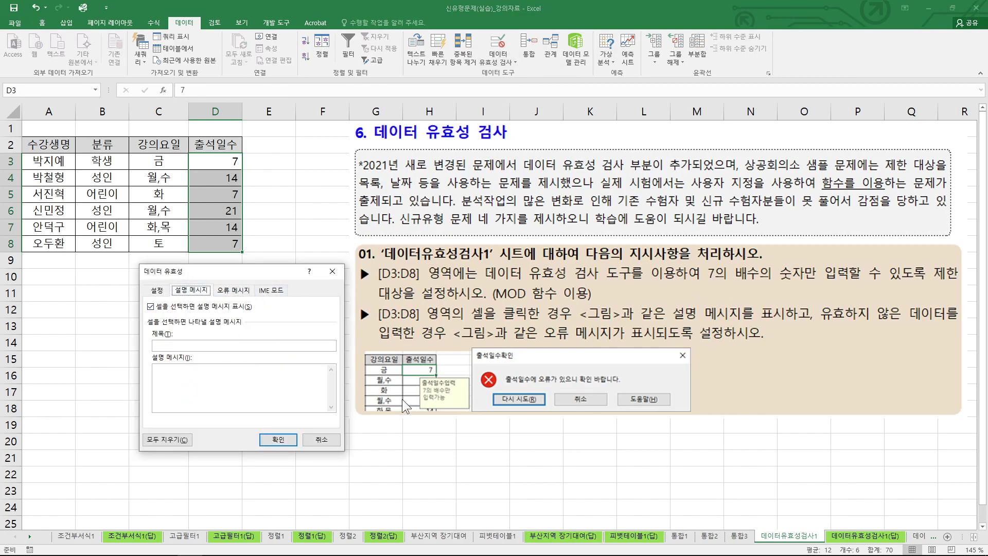
{"action": "key", "text": "shift+Tab"}
{"action": "mouse_move", "coordinate": [420, 385]}
{"action": "left_mouse_down"}
{"action": "mouse_move", "coordinate": [462, 380]}
{"action": "mouse_move", "coordinate": [426, 390]}
{"action": "left_mouse_up"}
{"action": "key", "text": "Escape"}
{"action": "left_click", "coordinate": [246, 346]}
{"action": "type", "text": "출석일수"}
{"action": "key", "text": "BackSpace"}
{"action": "key", "text": "BackSpace"}
{"action": "key", "text": "BackSpace"}
{"action": "key", "text": "BackSpace"}
{"action": "type", "text": "출"}
{"action": "type", "text": "서"}
{"action": "type", "text": "일수입력"}
Step: Enter the input message text 7의 배수만 입력가능 and apply it to D3:D8
{"action": "type", "text": "배수만 입력가능"}
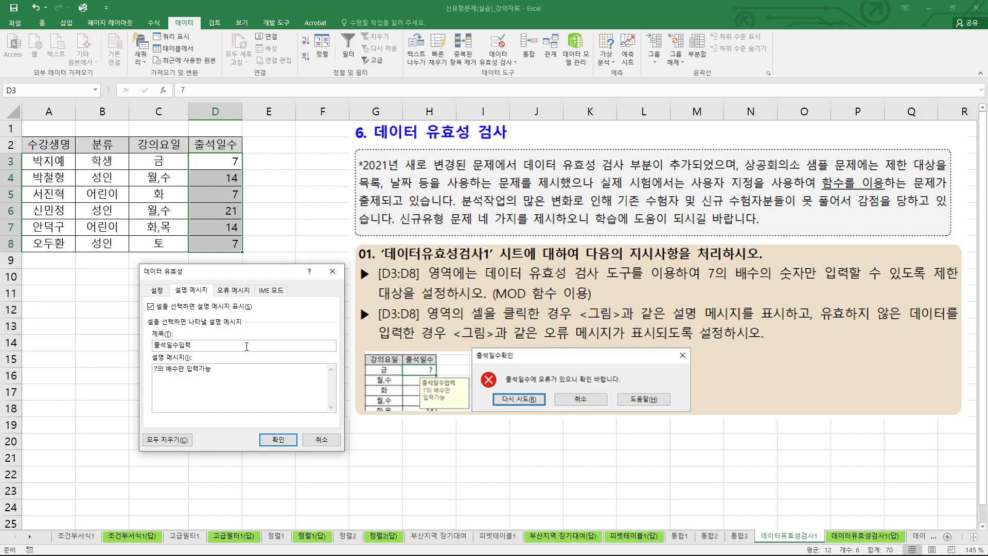
{"action": "left_click_drag", "start_coordinate": [418, 384], "coordinate": [216, 352]}
{"action": "mouse_move", "coordinate": [415, 397]}
{"action": "left_mouse_down"}
{"action": "mouse_move", "coordinate": [267, 391]}
{"action": "mouse_move", "coordinate": [223, 366]}
{"action": "mouse_move", "coordinate": [227, 378]}
{"action": "left_mouse_up"}
{"action": "key", "text": "Escape"}
{"action": "left_click", "coordinate": [278, 440]}
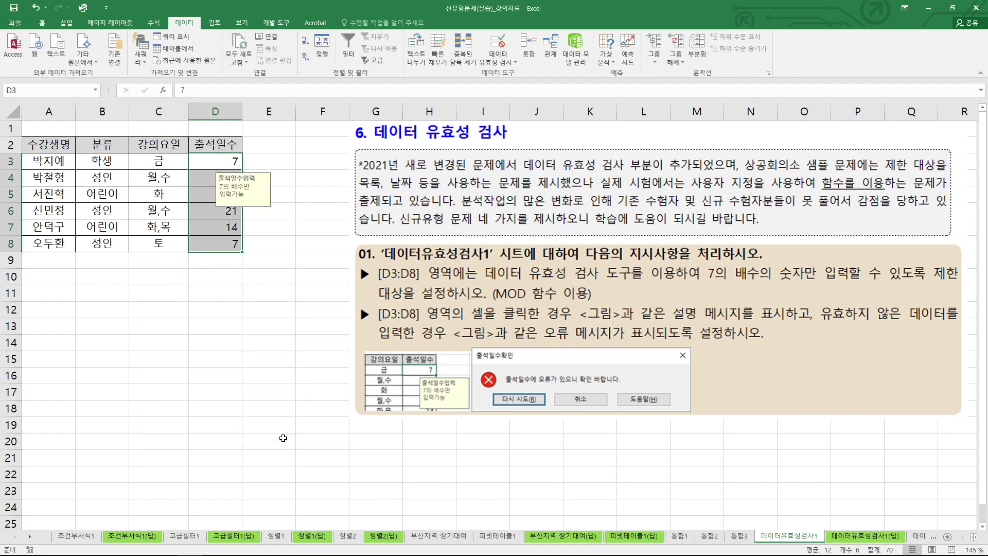
Step: Compare the input message at D3 with the sample picture and check the required error message title
{"action": "key", "text": "ctrl+2"}
{"action": "left_click_drag", "start_coordinate": [426, 405], "coordinate": [407, 402]}
{"action": "mouse_move", "coordinate": [254, 224]}
{"action": "left_mouse_down"}
{"action": "mouse_move", "coordinate": [218, 176]}
{"action": "mouse_move", "coordinate": [228, 225]}
{"action": "left_mouse_up"}
{"action": "left_click_drag", "start_coordinate": [490, 343], "coordinate": [505, 343]}
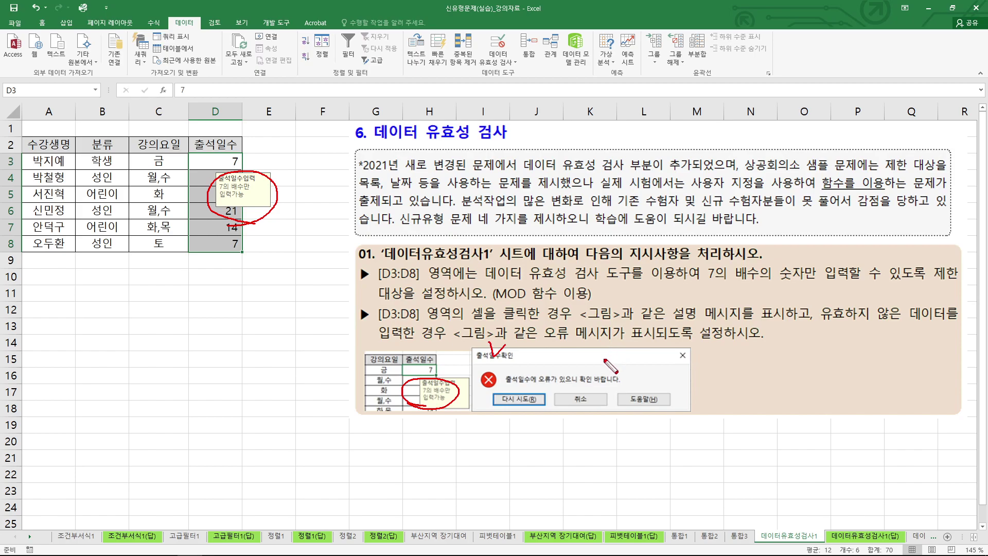
{"action": "key", "text": "Escape"}
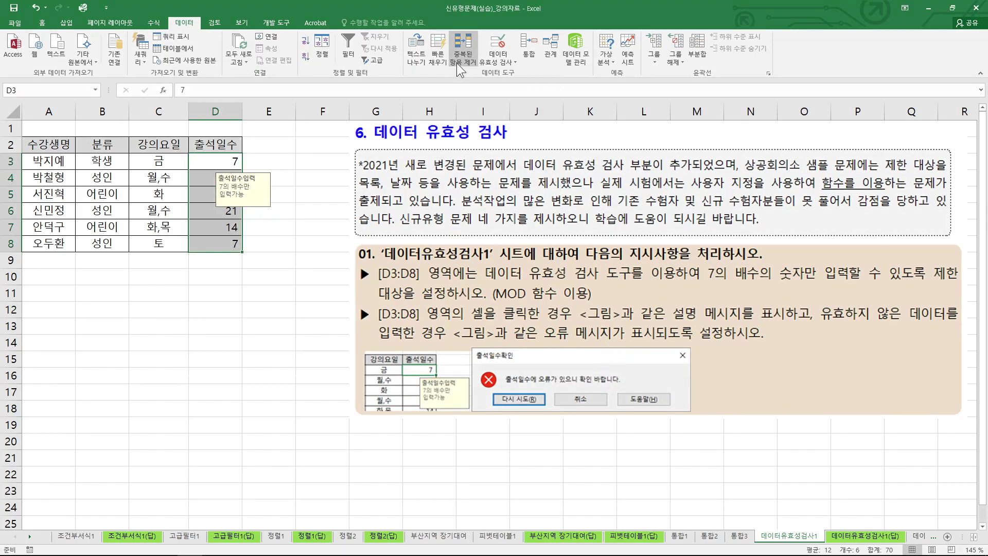
Step: Set the error alert for D3:D8 to the 중지 style with the title 출석일수확인
{"action": "left_click", "coordinate": [497, 61]}
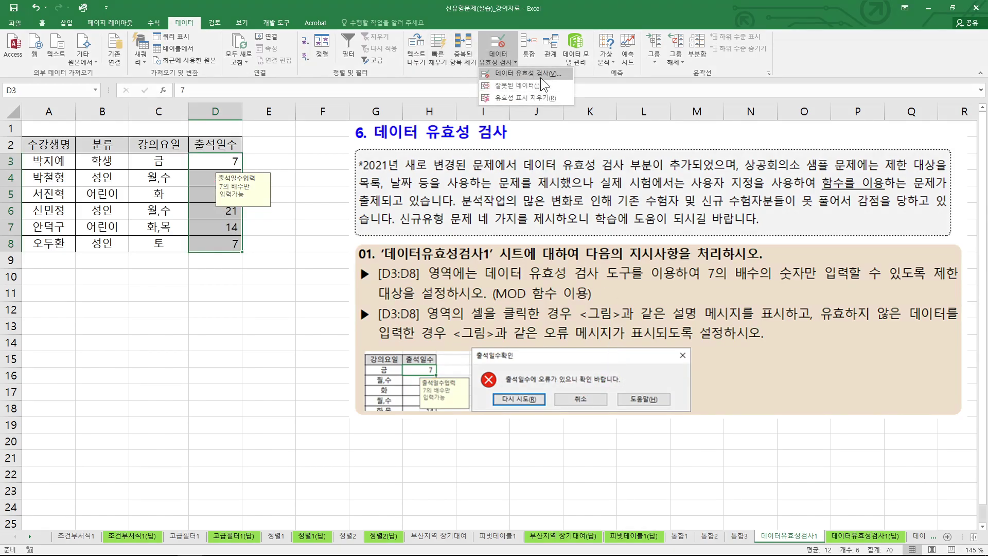
{"action": "left_click", "coordinate": [539, 74]}
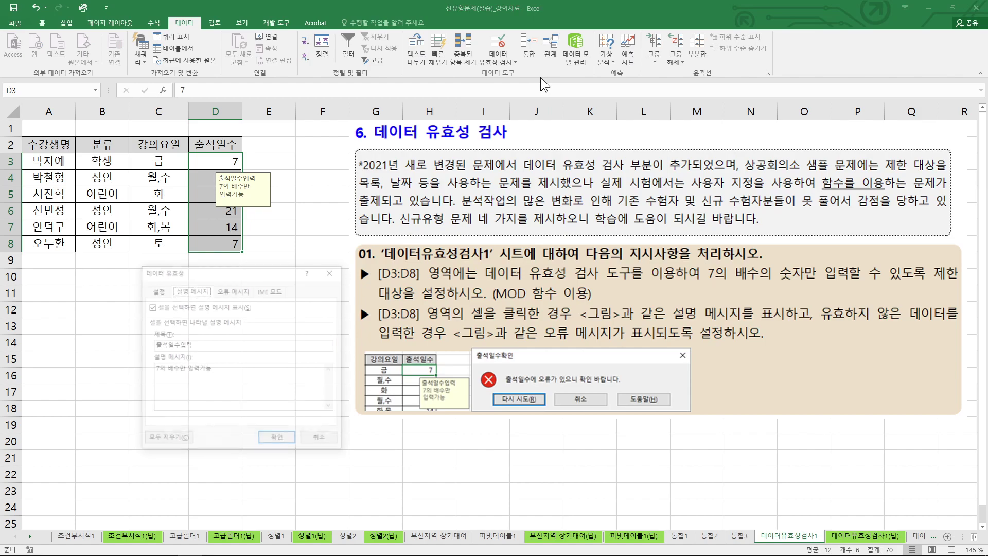
{"action": "left_click", "coordinate": [236, 290]}
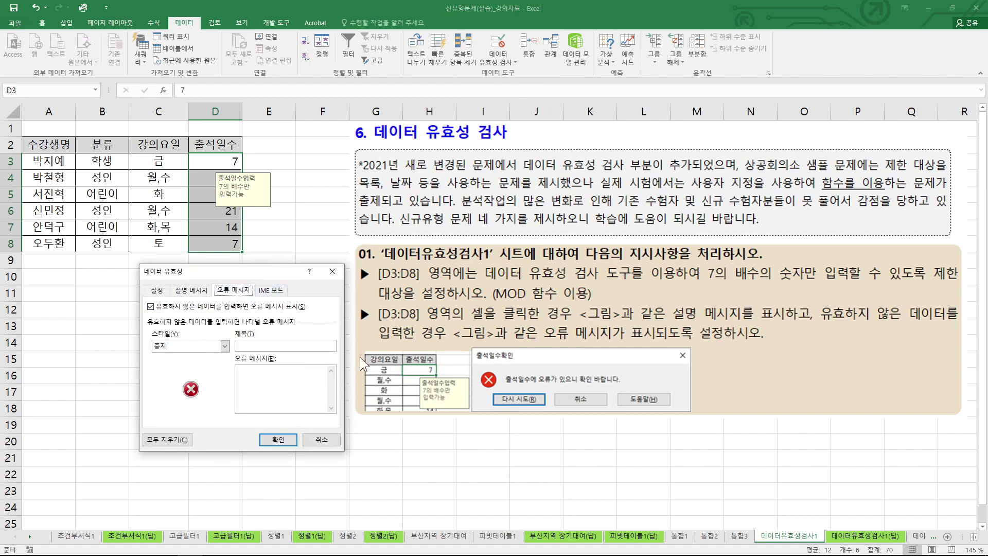
{"action": "left_click", "coordinate": [212, 346]}
{"action": "left_click", "coordinate": [206, 356]}
{"action": "key", "text": "ctrl+shift+d"}
{"action": "left_click_drag", "start_coordinate": [512, 351], "coordinate": [525, 360]}
{"action": "key", "text": "Escape"}
{"action": "left_click", "coordinate": [278, 346]}
{"action": "type", "text": "출석일수확인"}
Step: Enter the error message text 출석일수에 오류가 있으니 확인 바랍니다. and apply it to D3:D8
{"action": "type", "text": "출석일수에 "}
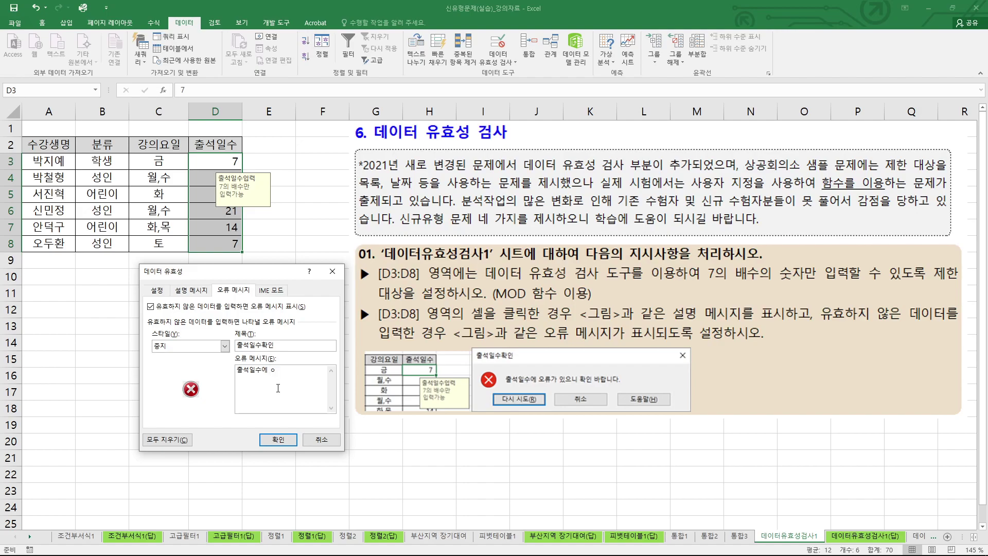
{"action": "type", "text": "오류가 ㅇ"}
{"action": "type", "text": "으니 확인 바랍니다."}
{"action": "left_click", "coordinate": [283, 439]}
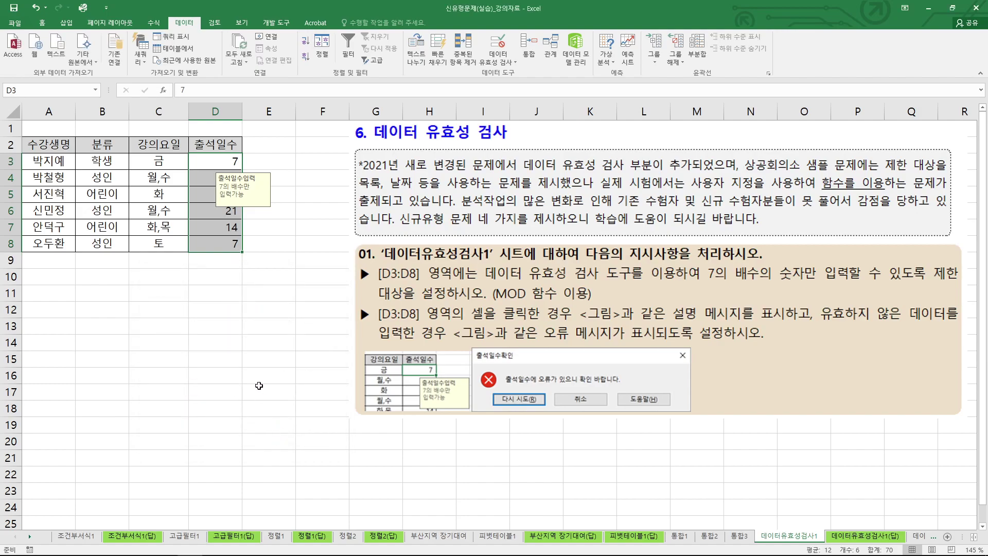
Step: Test the error alert by entering 8 in D3, and cancel the entry
{"action": "left_click", "coordinate": [227, 162]}
{"action": "type", "text": "8"}
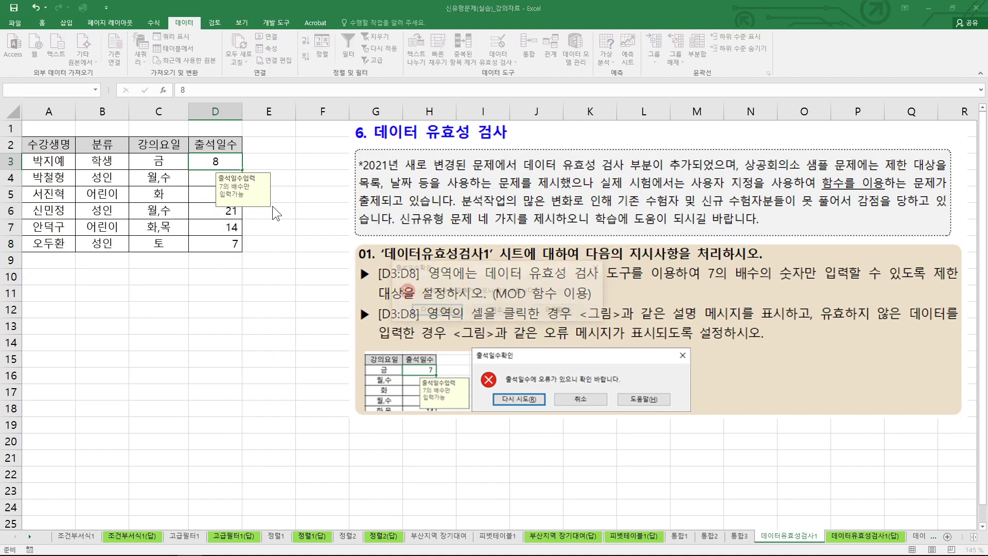
{"action": "key", "text": "Return"}
{"action": "left_click_drag", "start_coordinate": [428, 263], "coordinate": [230, 239]}
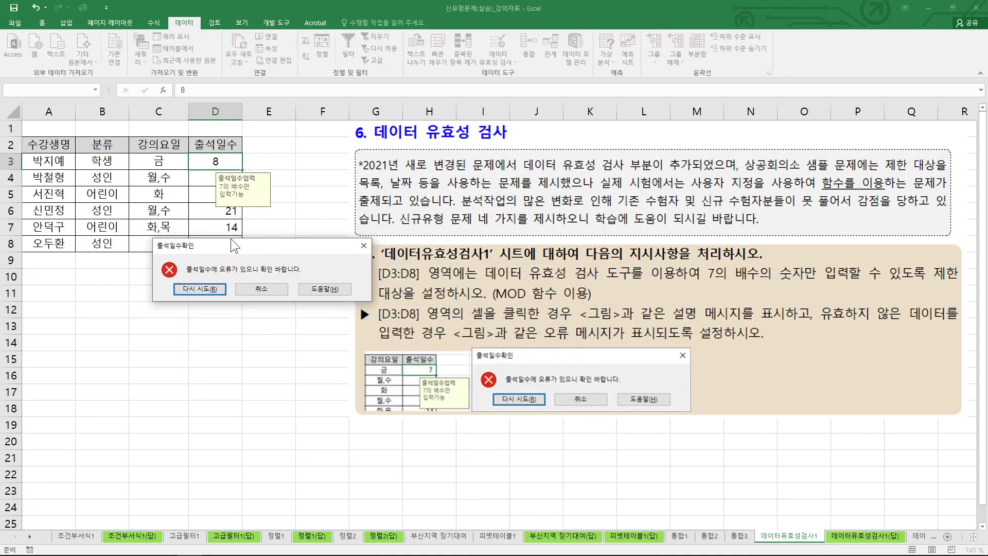
{"action": "left_click", "coordinate": [261, 289]}
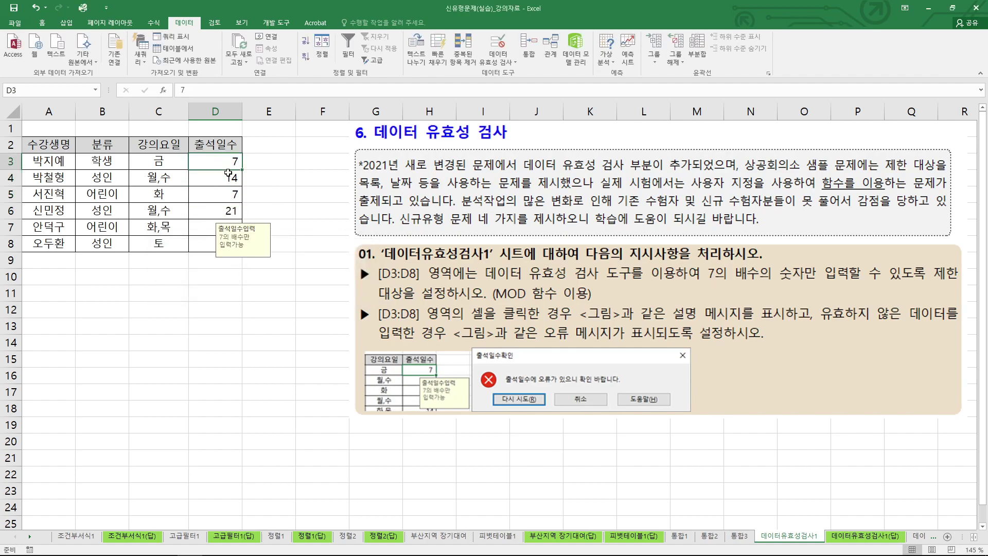
Step: Select the range D3:D8 again
{"action": "left_click_drag", "start_coordinate": [228, 169], "coordinate": [226, 243]}
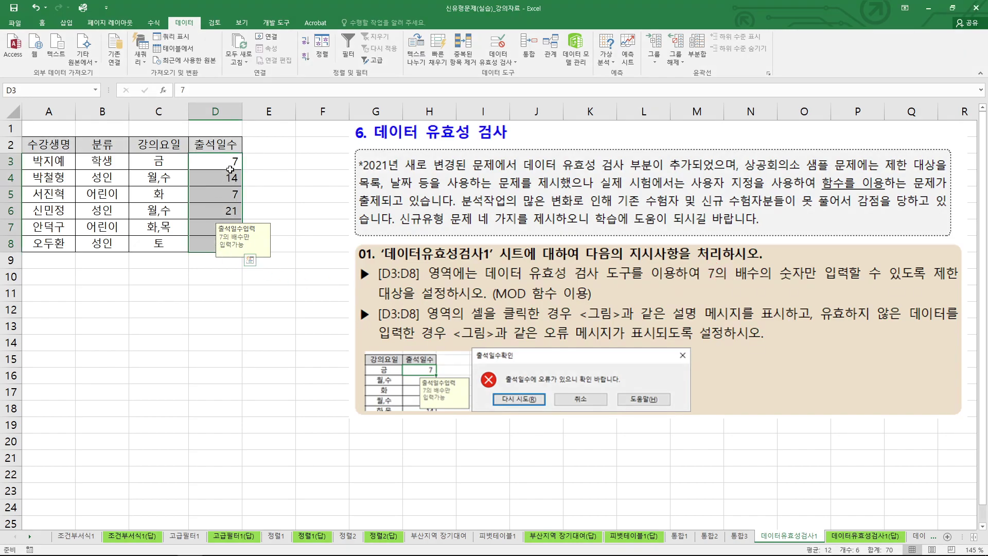
Step: Review the custom formula in the data validation settings of D3:D8, leaving the rule as it is
{"action": "left_click", "coordinate": [494, 64]}
{"action": "left_click", "coordinate": [524, 73]}
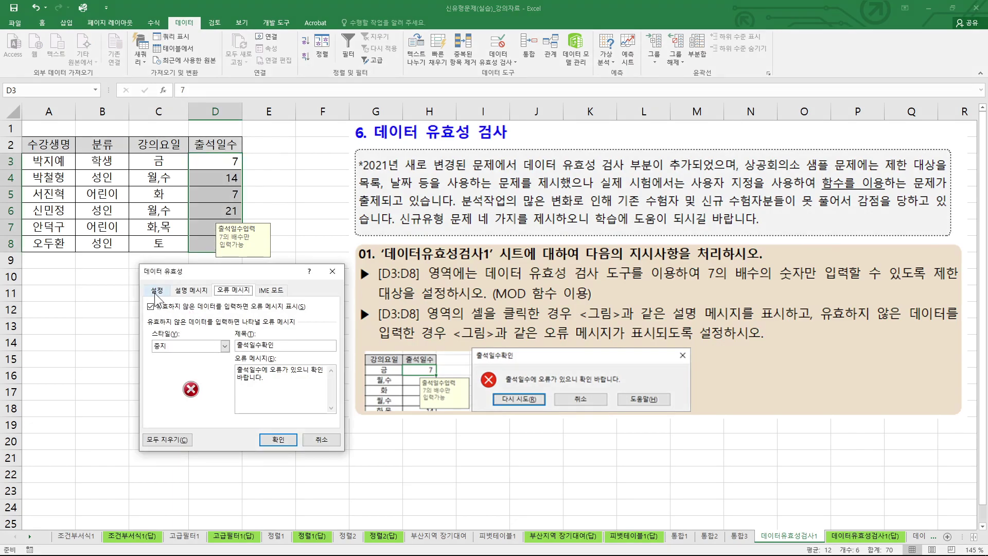
{"action": "left_click", "coordinate": [156, 290]}
{"action": "mouse_move", "coordinate": [180, 372]}
{"action": "left_mouse_down"}
{"action": "mouse_move", "coordinate": [229, 384]}
{"action": "mouse_move", "coordinate": [193, 401]}
{"action": "mouse_move", "coordinate": [137, 396]}
{"action": "mouse_move", "coordinate": [212, 389]}
{"action": "left_mouse_up"}
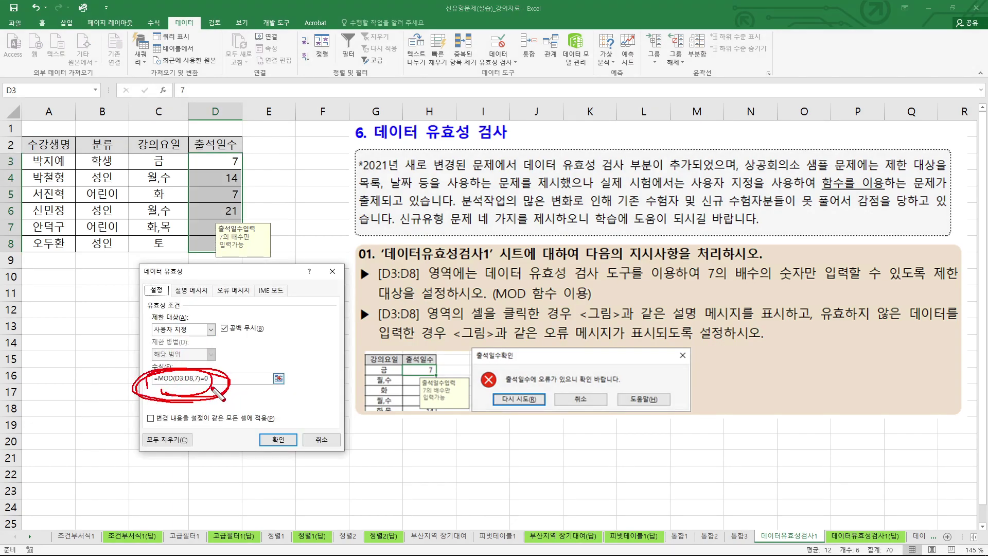
{"action": "key", "text": "Escape"}
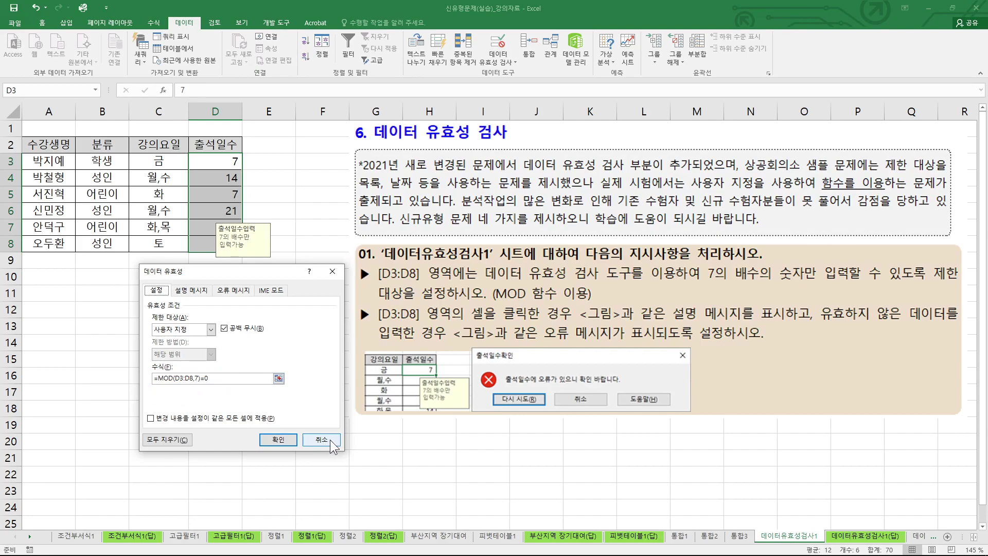
{"action": "left_click_drag", "start_coordinate": [181, 453], "coordinate": [208, 443]}
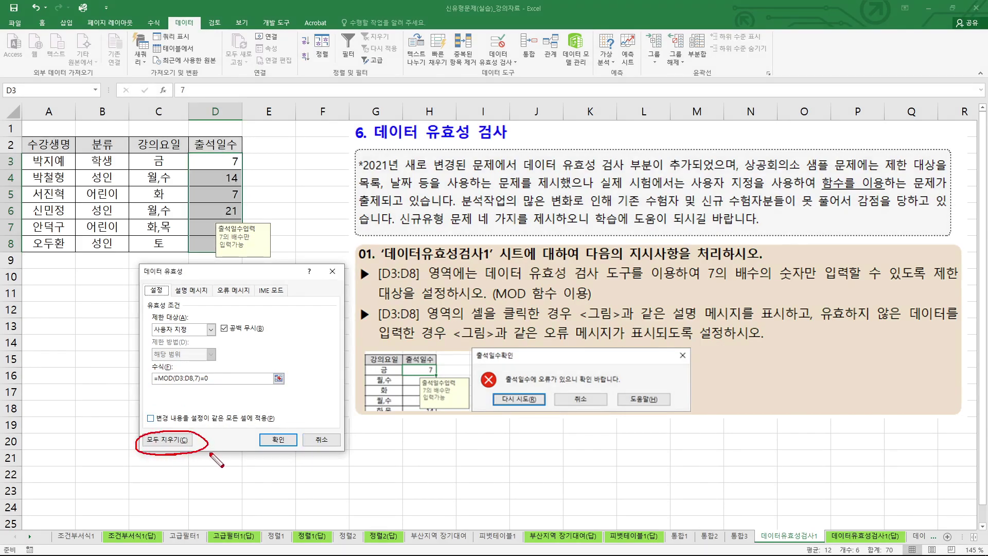
{"action": "key", "text": "Escape"}
{"action": "left_click", "coordinate": [321, 440]}
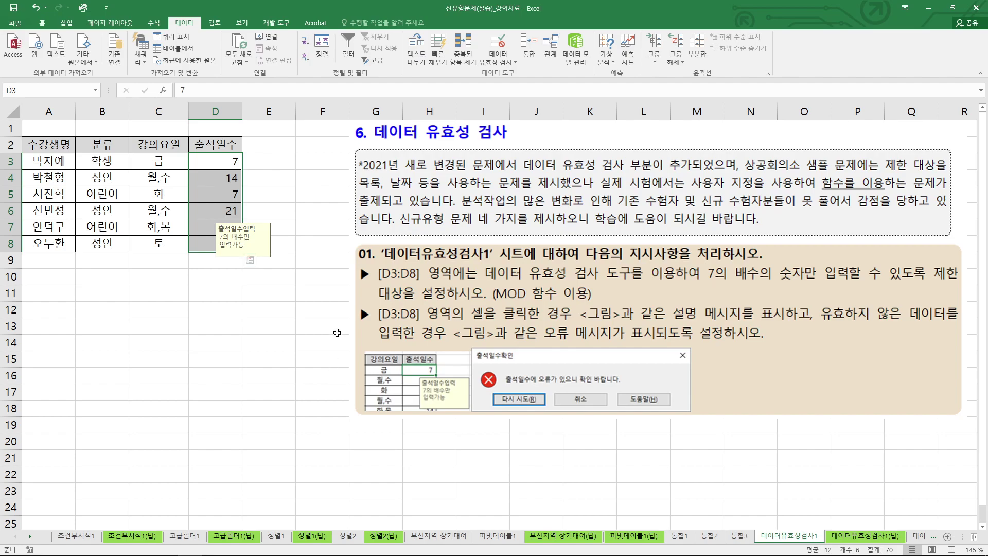
Step: Go to the 데이터유효성검사2 sheet and read the validation requirements for C3:C6
{"action": "key", "text": "ctrl+Page_Down"}
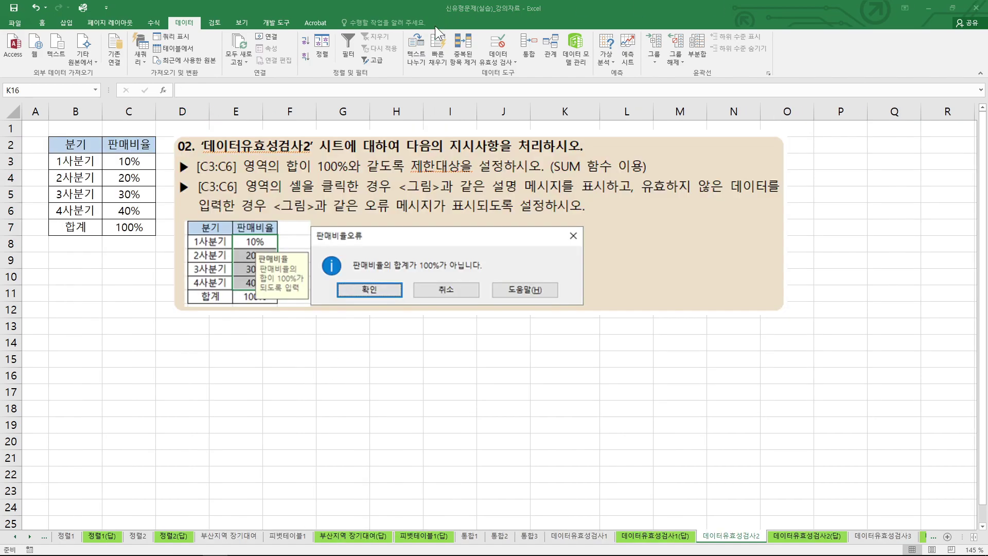
{"action": "left_click_drag", "start_coordinate": [216, 153], "coordinate": [309, 154]}
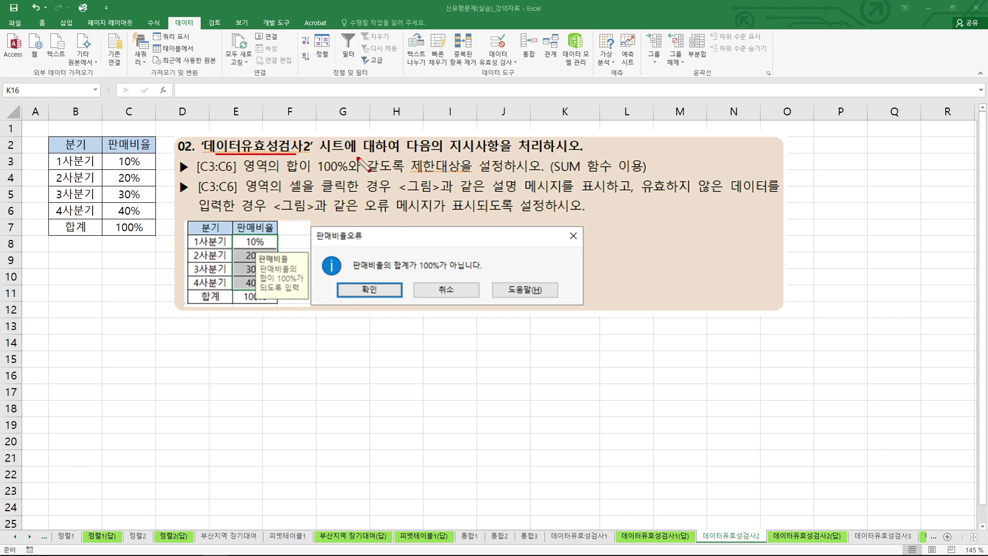
{"action": "mouse_move", "coordinate": [348, 180]}
{"action": "left_mouse_down"}
{"action": "mouse_move", "coordinate": [315, 176]}
{"action": "mouse_move", "coordinate": [479, 172]}
{"action": "mouse_move", "coordinate": [437, 150]}
{"action": "mouse_move", "coordinate": [404, 175]}
{"action": "mouse_move", "coordinate": [444, 178]}
{"action": "left_mouse_up"}
{"action": "mouse_move", "coordinate": [568, 180]}
{"action": "left_mouse_down"}
{"action": "mouse_move", "coordinate": [591, 160]}
{"action": "mouse_move", "coordinate": [568, 180]}
{"action": "left_mouse_up"}
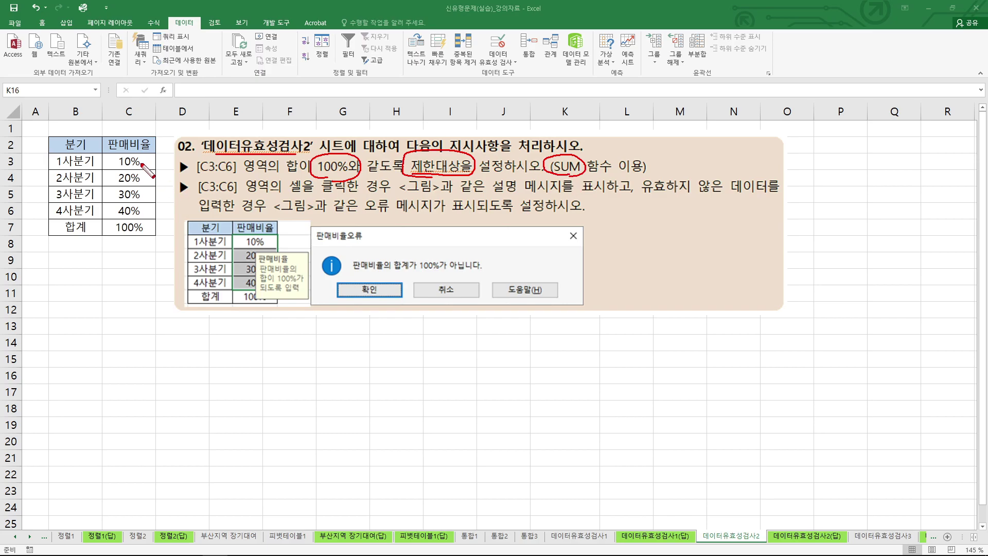
{"action": "left_click_drag", "start_coordinate": [153, 158], "coordinate": [140, 210]}
{"action": "mouse_move", "coordinate": [180, 168]}
{"action": "left_mouse_down"}
{"action": "mouse_move", "coordinate": [157, 168]}
{"action": "mouse_move", "coordinate": [164, 175]}
{"action": "left_mouse_up"}
{"action": "key", "text": "Escape"}
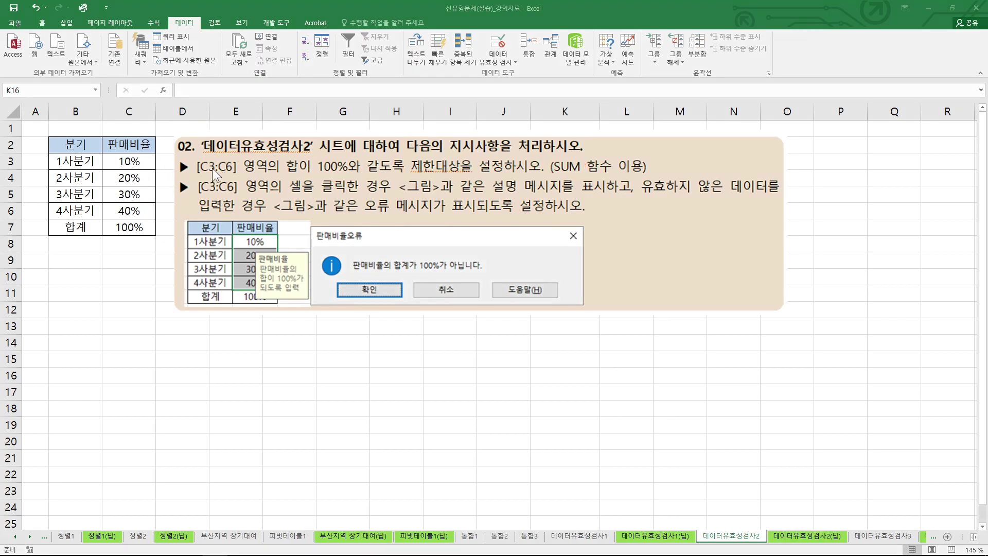
Step: Open the data validation settings for C3:C6 and set the allowed type to 사용자 지정 (custom)
{"action": "left_click_drag", "start_coordinate": [135, 161], "coordinate": [140, 217]}
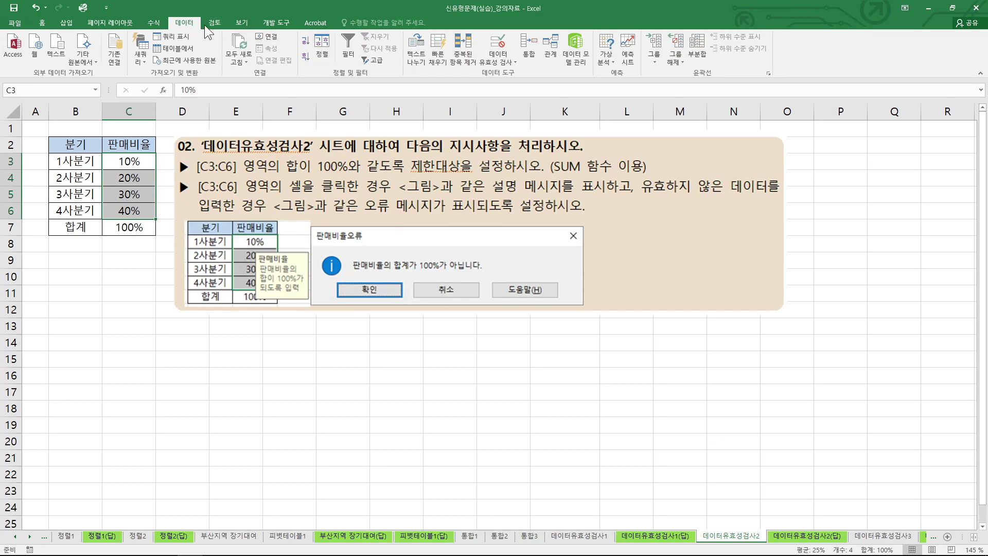
{"action": "left_click", "coordinate": [495, 62]}
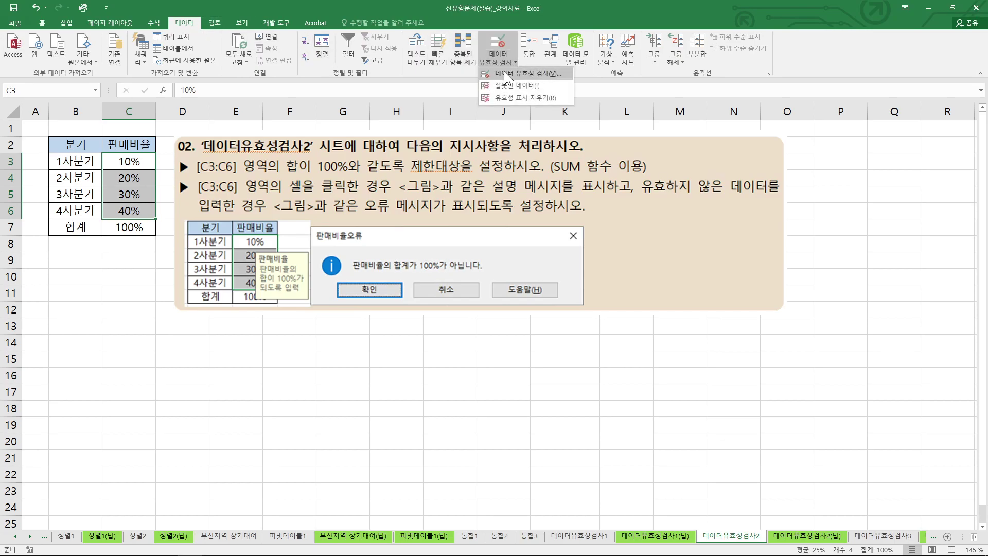
{"action": "left_click", "coordinate": [504, 72]}
{"action": "left_click_drag", "start_coordinate": [237, 271], "coordinate": [409, 258]}
{"action": "left_click", "coordinate": [382, 317]}
{"action": "left_click", "coordinate": [381, 316]}
Step: Enter =SUM($C$3:$C$6)=100% as the custom validation formula for C3:C6
{"action": "left_click_drag", "start_coordinate": [403, 370], "coordinate": [324, 365]}
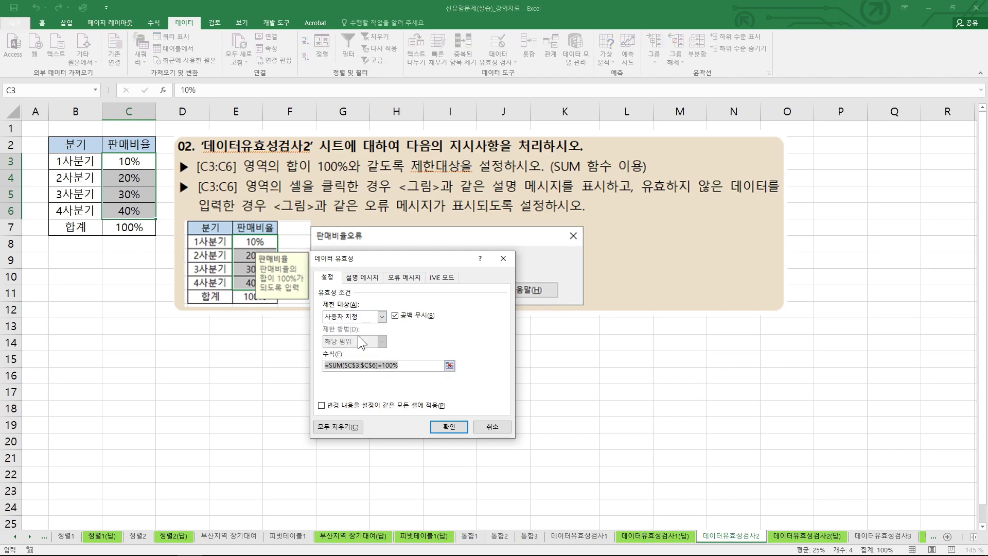
{"action": "key", "text": "Delete"}
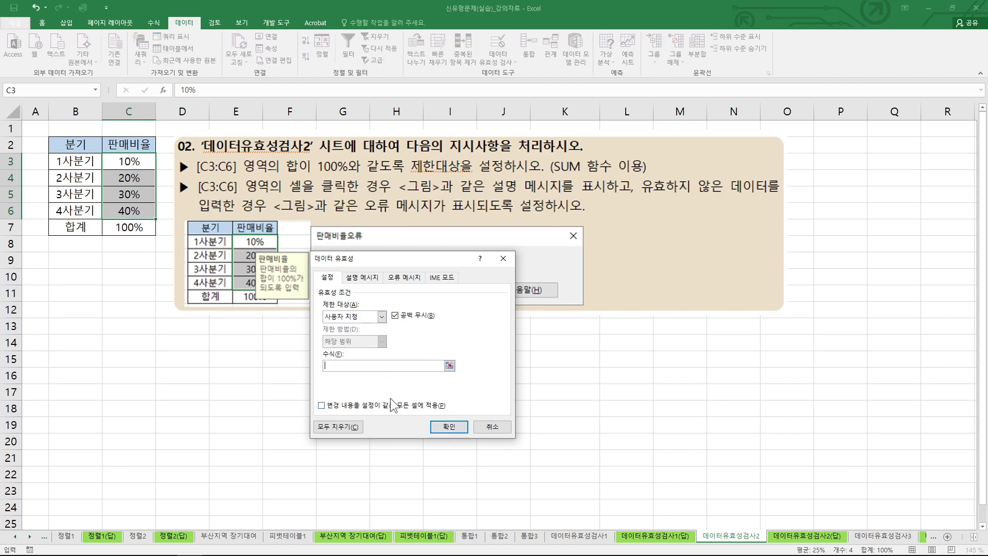
{"action": "type", "text": "=SUM("}
{"action": "left_click_drag", "start_coordinate": [143, 161], "coordinate": [151, 213]}
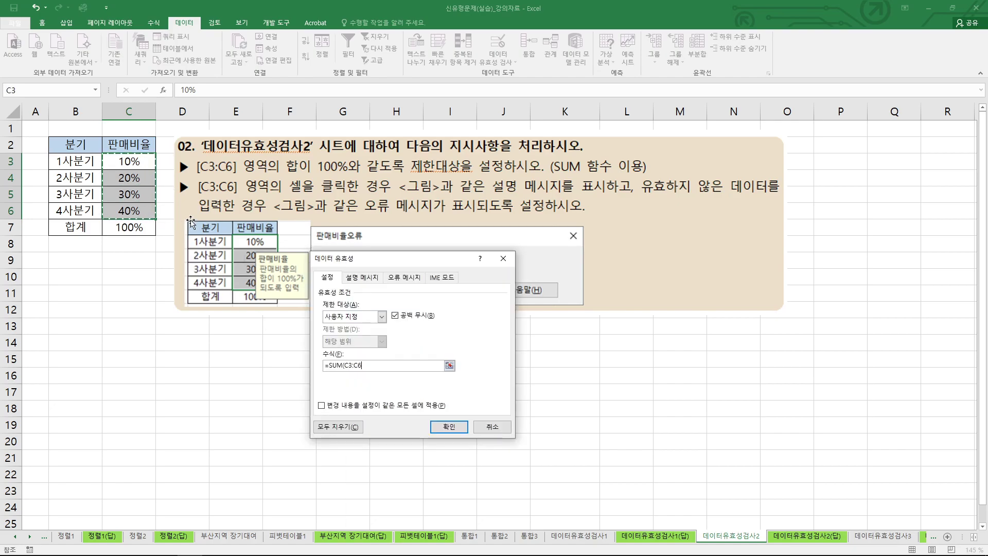
{"action": "key", "text": "F4"}
{"action": "type", "text": ")=100%"}
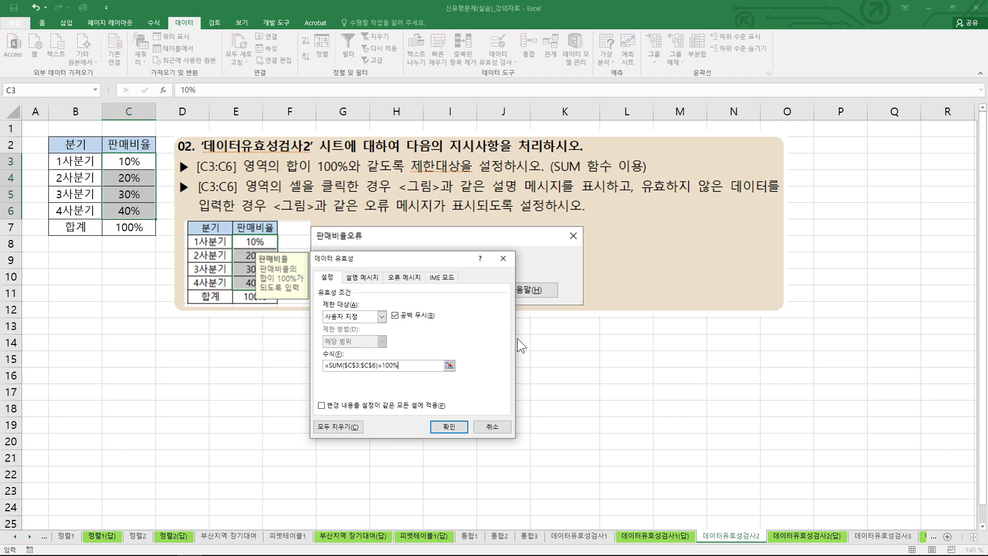
{"action": "key", "text": "ctrl+2"}
{"action": "mouse_move", "coordinate": [321, 370]}
{"action": "left_mouse_down"}
{"action": "mouse_move", "coordinate": [375, 374]}
{"action": "mouse_move", "coordinate": [380, 358]}
{"action": "mouse_move", "coordinate": [407, 380]}
{"action": "left_mouse_up"}
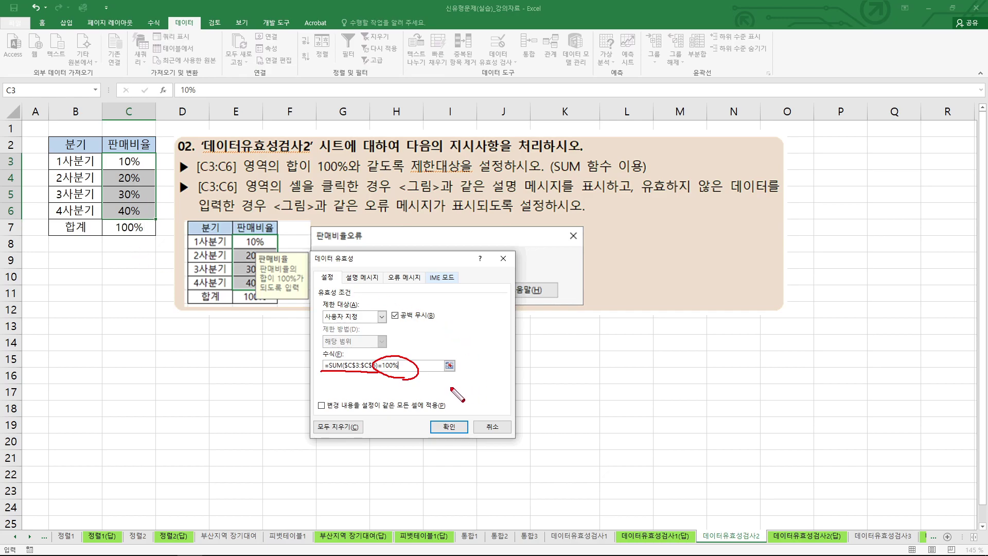
{"action": "key", "text": "Escape"}
Step: Set the input message title to 판매비율 and its text to 판매비율의 합이 100%가 되도록 입력
{"action": "left_click", "coordinate": [364, 278]}
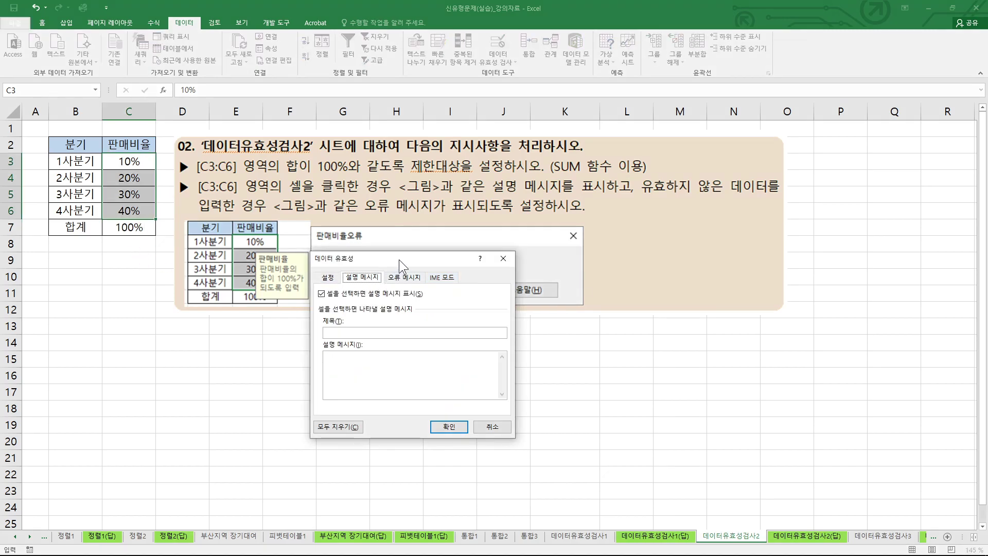
{"action": "left_click_drag", "start_coordinate": [400, 260], "coordinate": [434, 257]}
{"action": "left_click", "coordinate": [392, 331]}
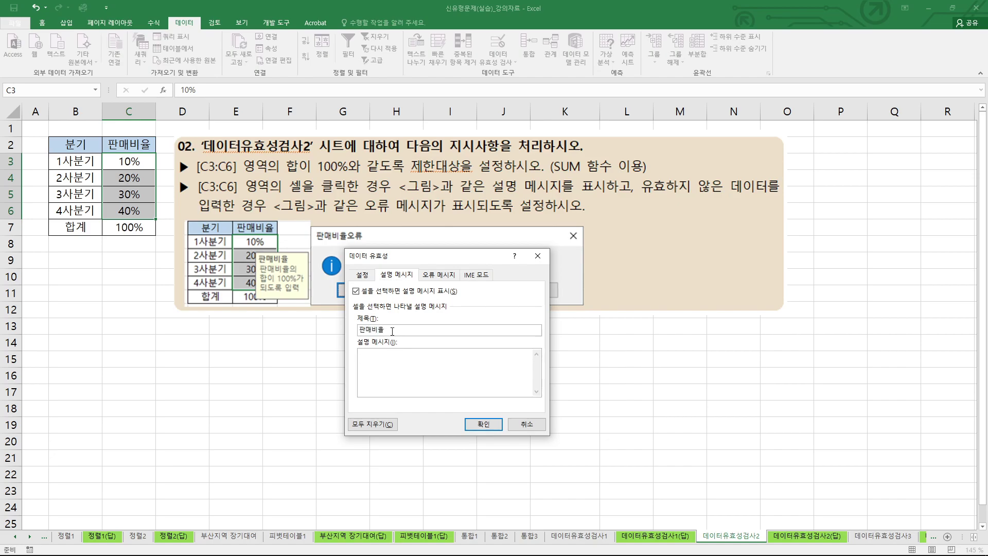
{"action": "type", "text": "매비율의 "}
{"action": "type", "text": "합ㄱ"}
{"action": "type", "text": " 100%가 ㄷ"}
{"action": "type", "text": "도로"}
{"action": "type", "text": "입력"}
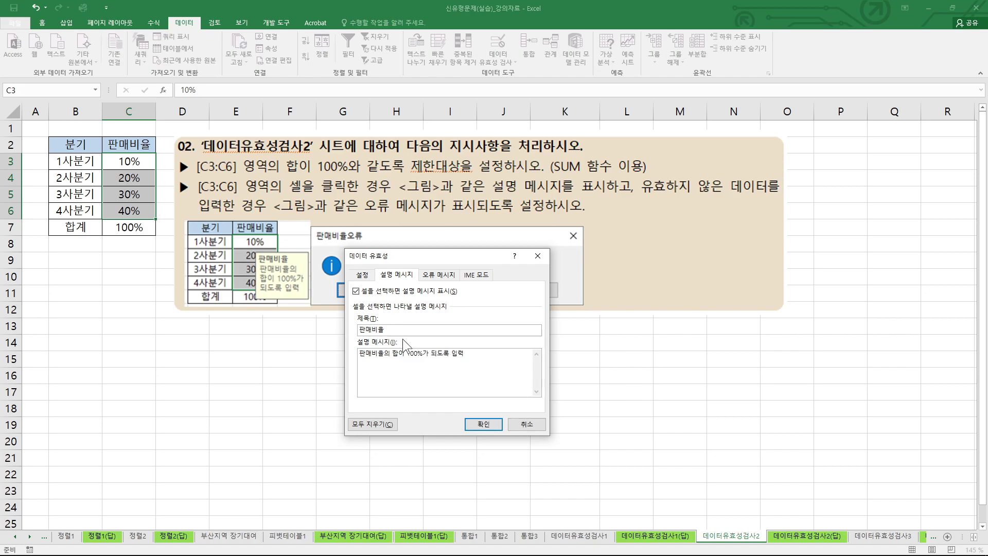
{"action": "mouse_move", "coordinate": [359, 363]}
{"action": "left_mouse_down"}
{"action": "mouse_move", "coordinate": [470, 368]}
{"action": "mouse_move", "coordinate": [476, 343]}
{"action": "left_mouse_up"}
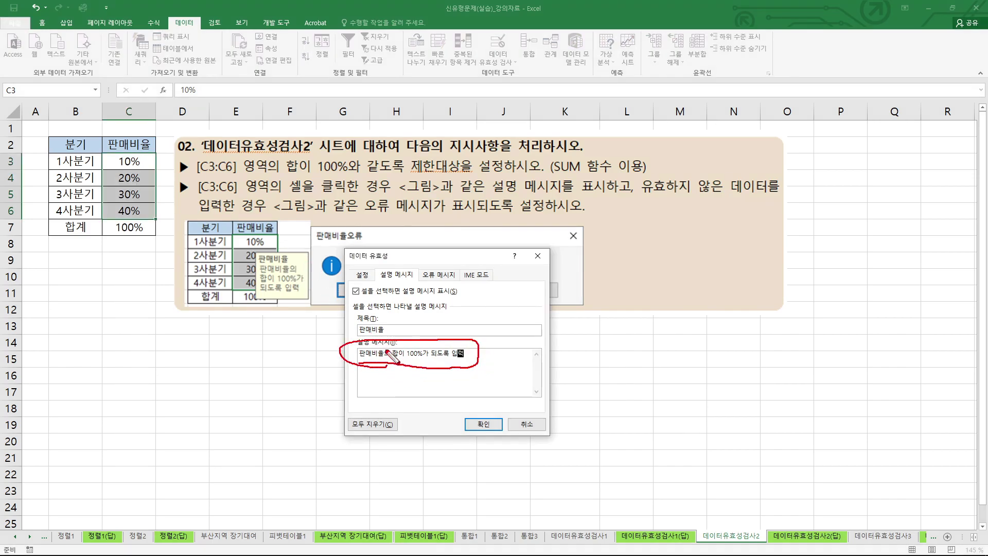
Step: Set the error alert style of the C3:C6 rule to 정보 (information)
{"action": "left_click", "coordinate": [440, 273]}
{"action": "left_click_drag", "start_coordinate": [447, 255], "coordinate": [402, 325]}
{"action": "mouse_move", "coordinate": [351, 263]}
{"action": "left_mouse_down"}
{"action": "mouse_move", "coordinate": [329, 257]}
{"action": "mouse_move", "coordinate": [318, 279]}
{"action": "left_mouse_up"}
{"action": "left_click", "coordinate": [359, 400]}
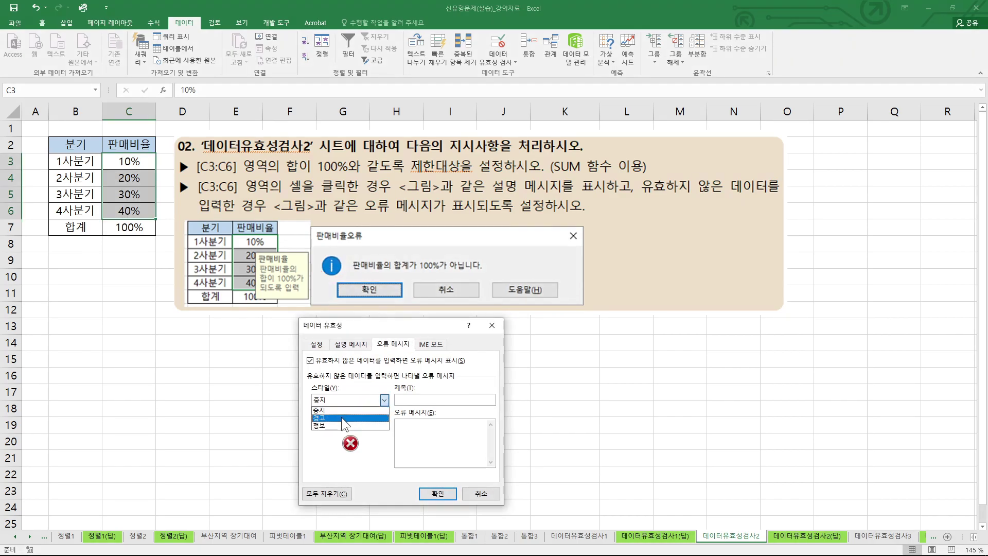
{"action": "left_click", "coordinate": [341, 418]}
{"action": "left_click", "coordinate": [340, 402]}
{"action": "left_click", "coordinate": [329, 425]}
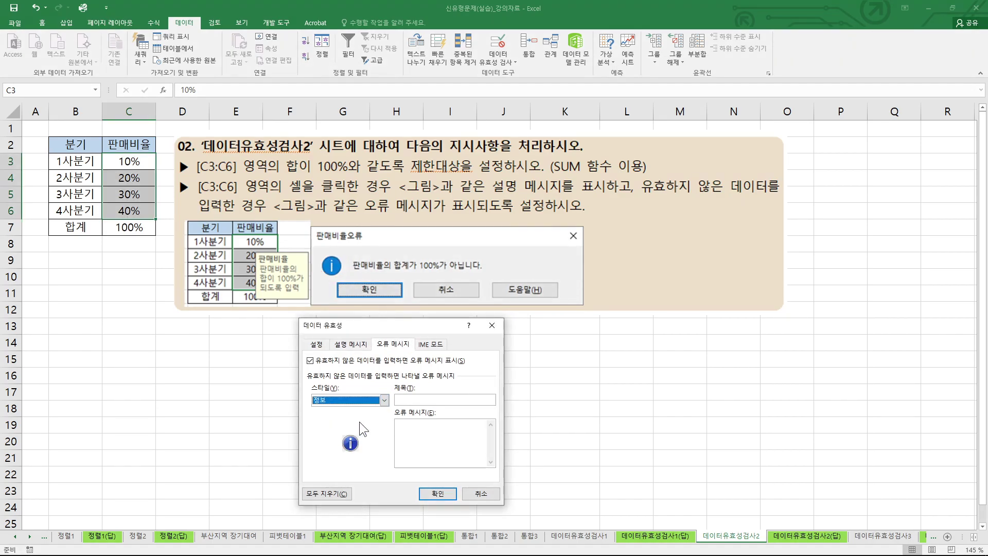
Step: Set the error alert title to 판매비율오류 and its message to 판매비율의 합계가 100%가 아닙니다., and apply the rule
{"action": "key", "text": "ctrl+2"}
{"action": "mouse_move", "coordinate": [352, 456]}
{"action": "left_mouse_down"}
{"action": "mouse_move", "coordinate": [356, 433]}
{"action": "mouse_move", "coordinate": [345, 449]}
{"action": "left_mouse_up"}
{"action": "mouse_move", "coordinate": [342, 275]}
{"action": "left_mouse_down"}
{"action": "mouse_move", "coordinate": [337, 257]}
{"action": "mouse_move", "coordinate": [318, 280]}
{"action": "left_mouse_up"}
{"action": "mouse_move", "coordinate": [338, 247]}
{"action": "left_mouse_down"}
{"action": "mouse_move", "coordinate": [368, 229]}
{"action": "mouse_move", "coordinate": [347, 247]}
{"action": "left_mouse_up"}
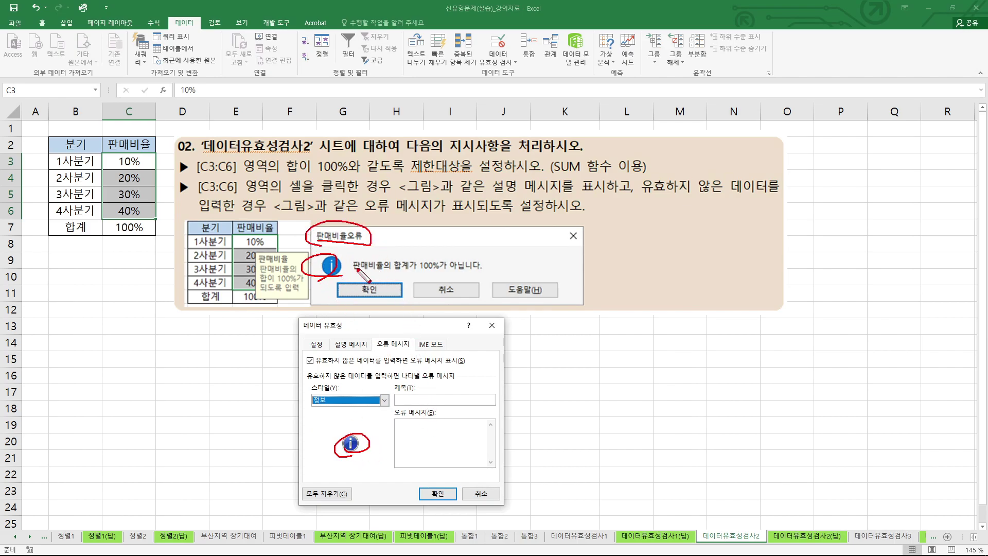
{"action": "key", "text": "Escape"}
{"action": "left_click", "coordinate": [436, 401]}
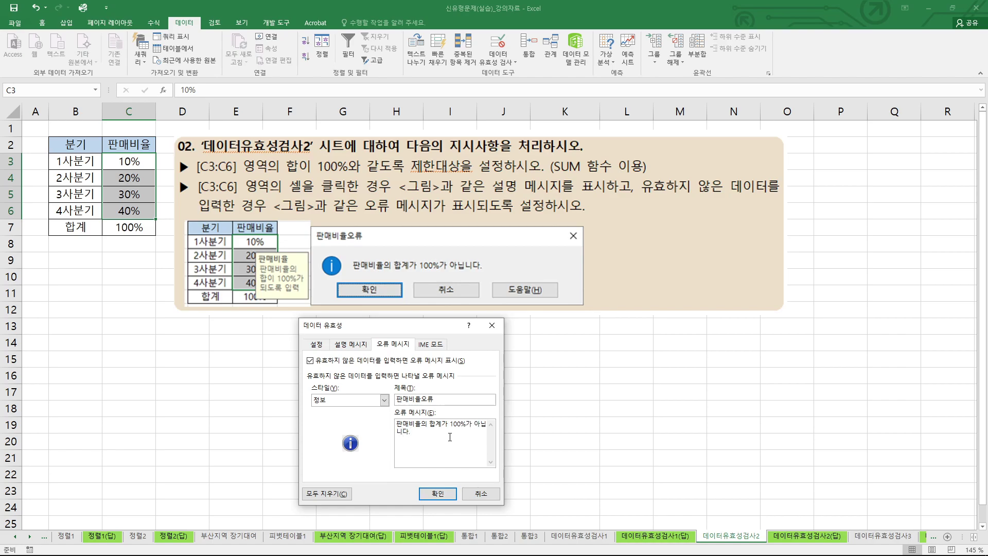
{"action": "left_click", "coordinate": [437, 494]}
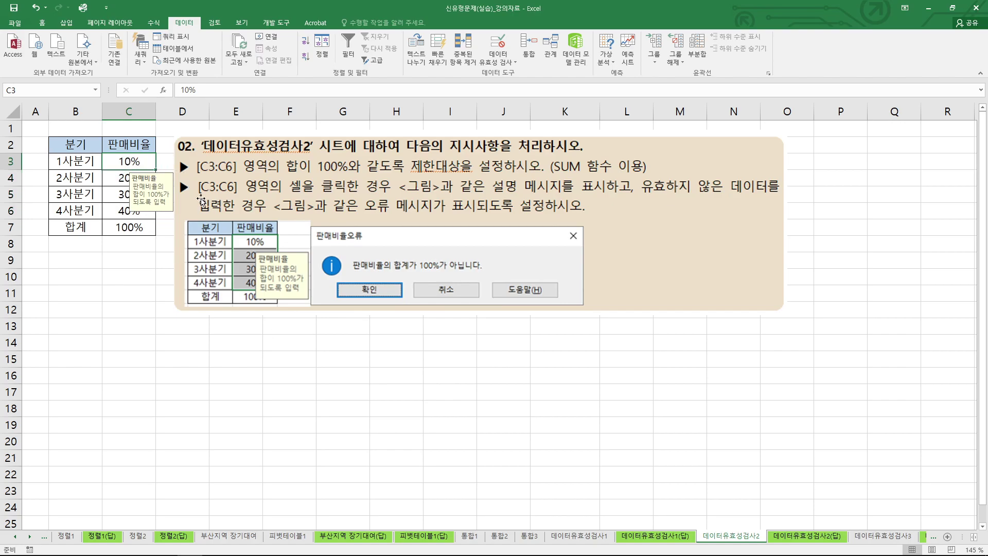
Step: Test the validation by entering 20% in C3 and 10% in C4, discarding each entry
{"action": "type", "text": "20"}
{"action": "key", "text": "Return"}
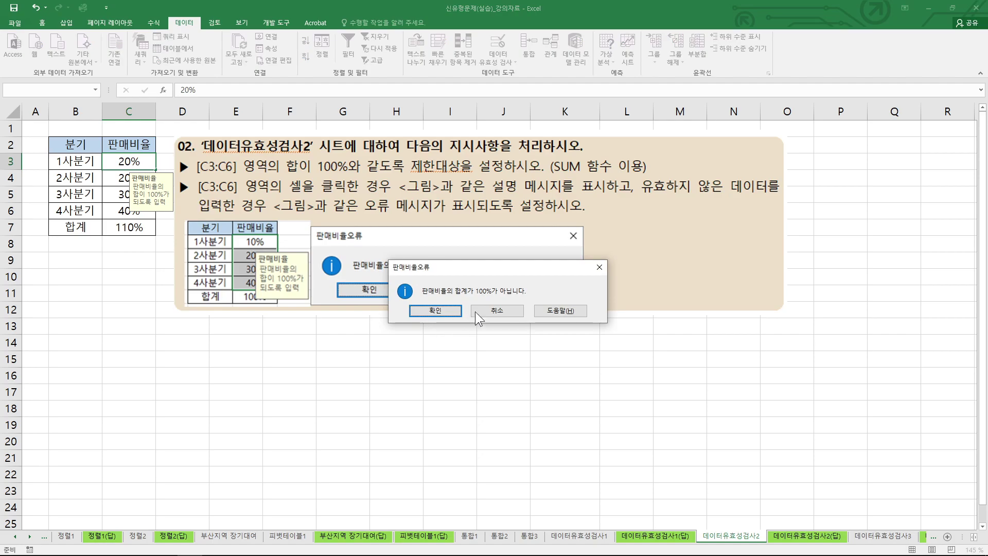
{"action": "left_click", "coordinate": [494, 313]}
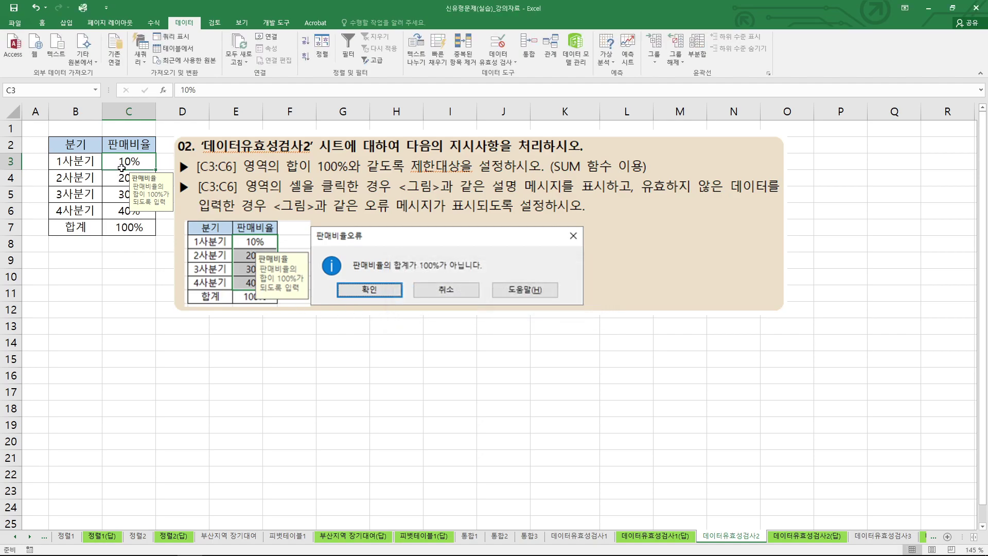
{"action": "left_click", "coordinate": [111, 182]}
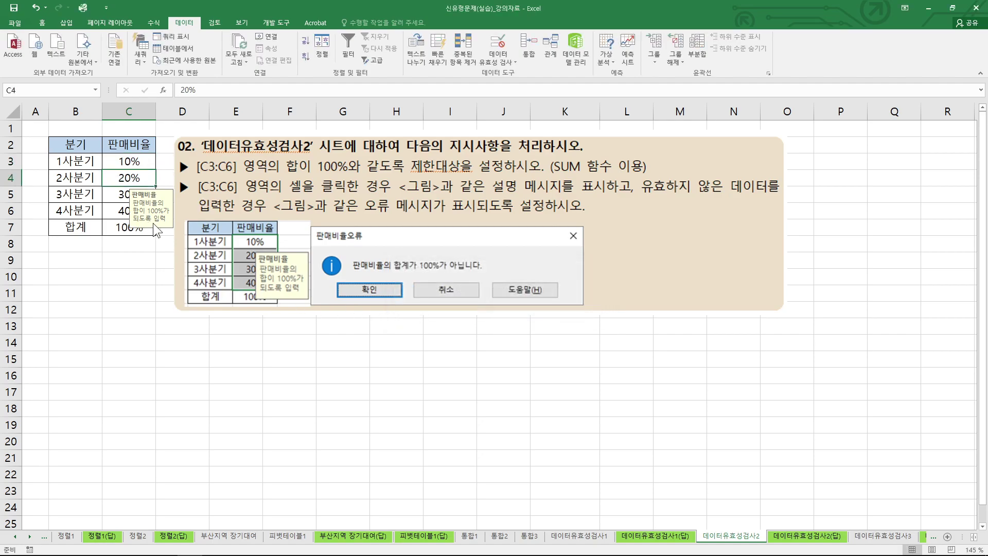
{"action": "type", "text": "10"}
{"action": "key", "text": "Return"}
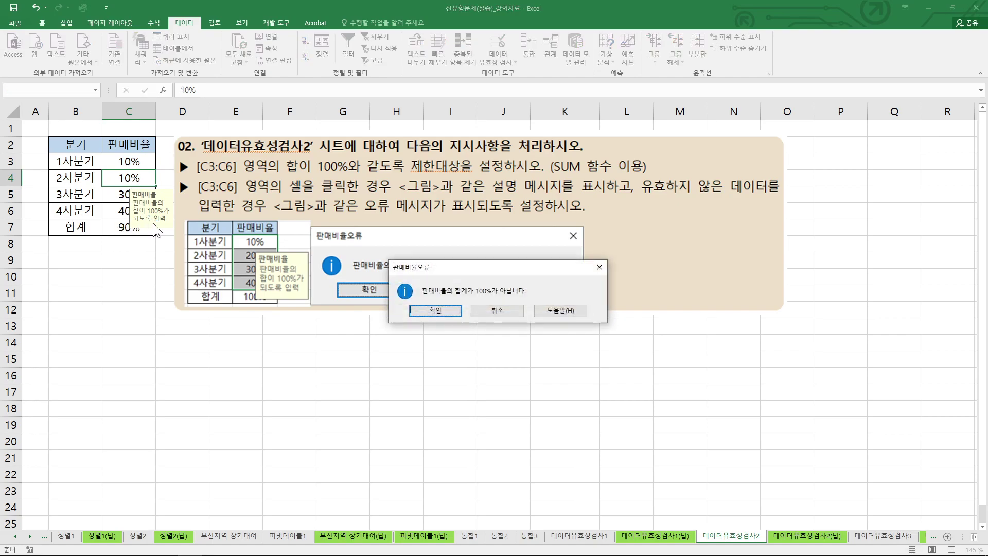
{"action": "left_click", "coordinate": [476, 311]}
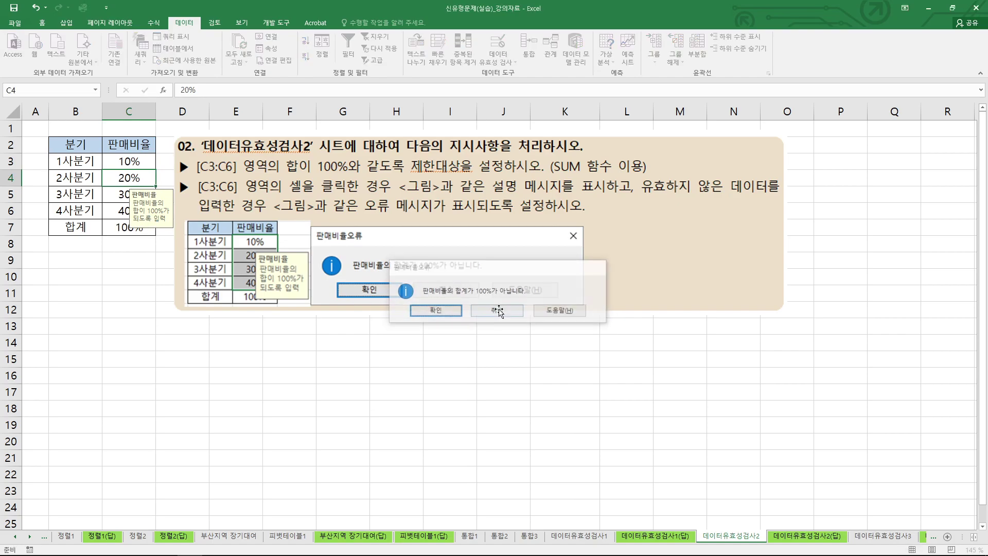
Step: Select C3:C6 to check the input message shown for the range, and deselect it
{"action": "left_click", "coordinate": [145, 164]}
{"action": "left_click_drag", "start_coordinate": [139, 162], "coordinate": [139, 210]}
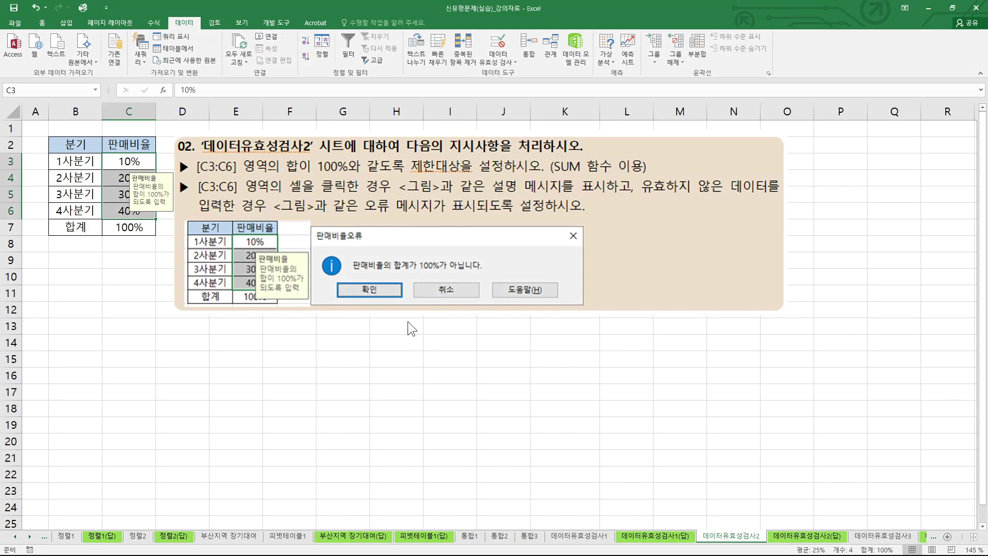
{"action": "left_click", "coordinate": [397, 358]}
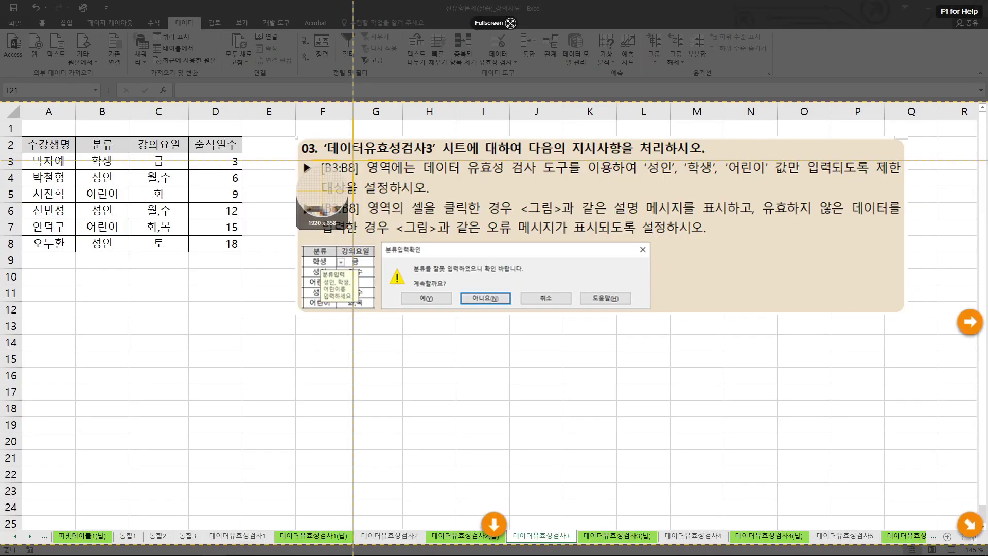
{"action": "left_click_drag", "start_coordinate": [337, 157], "coordinate": [426, 155]}
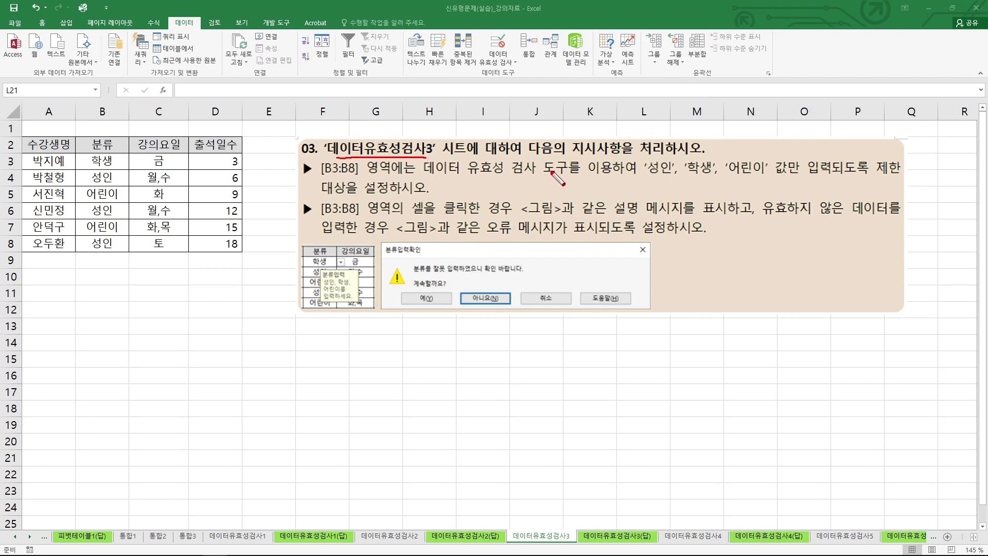
{"action": "mouse_move", "coordinate": [118, 155]}
{"action": "left_mouse_down"}
{"action": "mouse_move", "coordinate": [73, 247]}
{"action": "mouse_move", "coordinate": [129, 187]}
{"action": "mouse_move", "coordinate": [117, 156]}
{"action": "left_mouse_up"}
{"action": "mouse_move", "coordinate": [654, 148]}
{"action": "left_mouse_down"}
{"action": "mouse_move", "coordinate": [660, 163]}
{"action": "mouse_move", "coordinate": [664, 150]}
{"action": "left_mouse_up"}
{"action": "left_click_drag", "start_coordinate": [698, 150], "coordinate": [751, 148]}
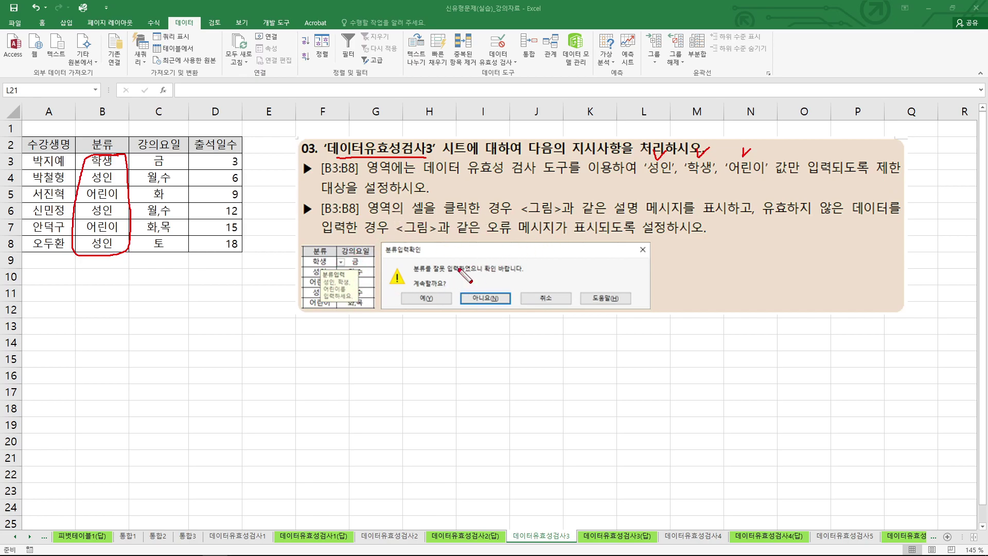
{"action": "mouse_move", "coordinate": [345, 304]}
{"action": "left_mouse_down"}
{"action": "mouse_move", "coordinate": [361, 276]}
{"action": "mouse_move", "coordinate": [351, 304]}
{"action": "left_mouse_up"}
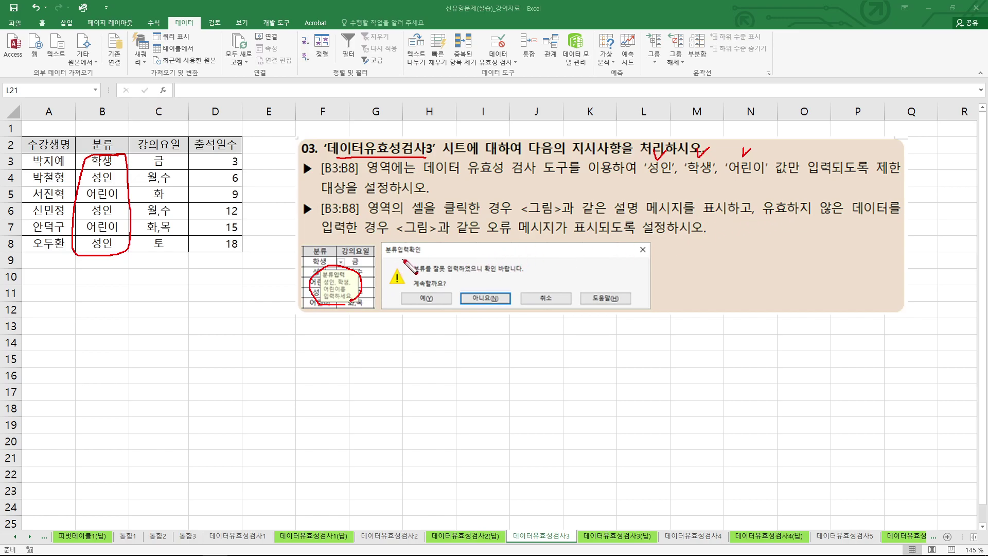
{"action": "key", "text": "Escape"}
Step: Restrict B3:B8 with a 목록 (list) validation rule whose source is 성인,학생,어린이
{"action": "left_click_drag", "start_coordinate": [108, 164], "coordinate": [109, 238]}
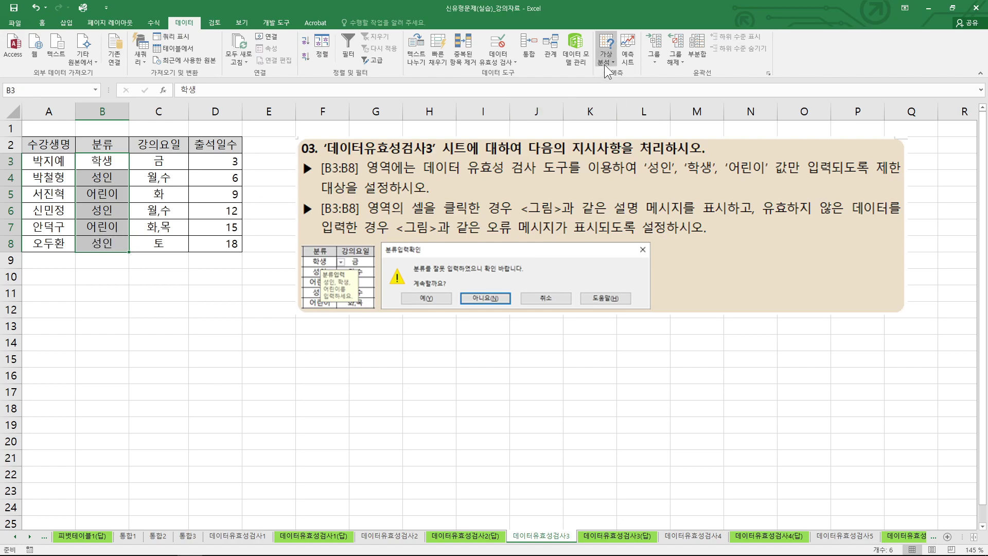
{"action": "left_click", "coordinate": [515, 62]}
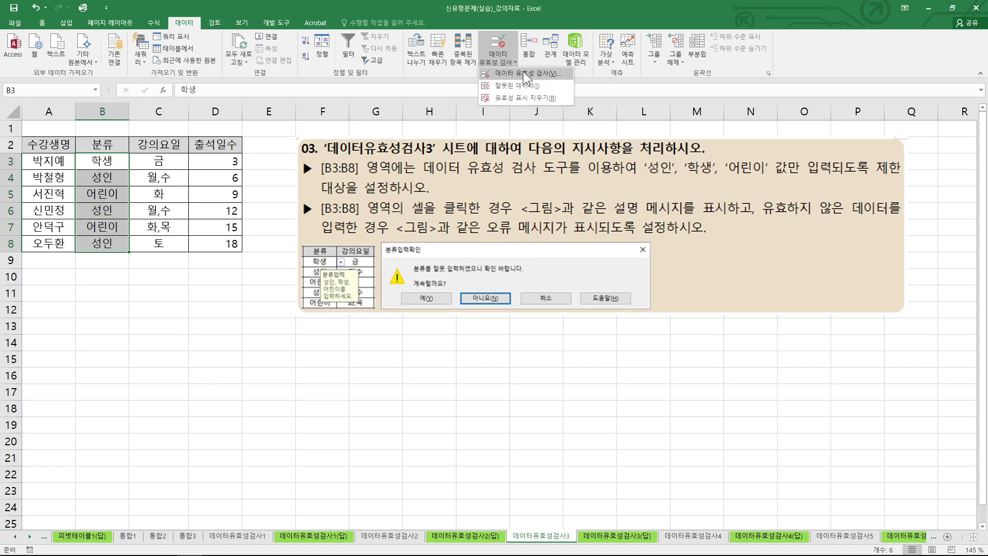
{"action": "left_click", "coordinate": [523, 74]}
{"action": "left_click", "coordinate": [316, 344]}
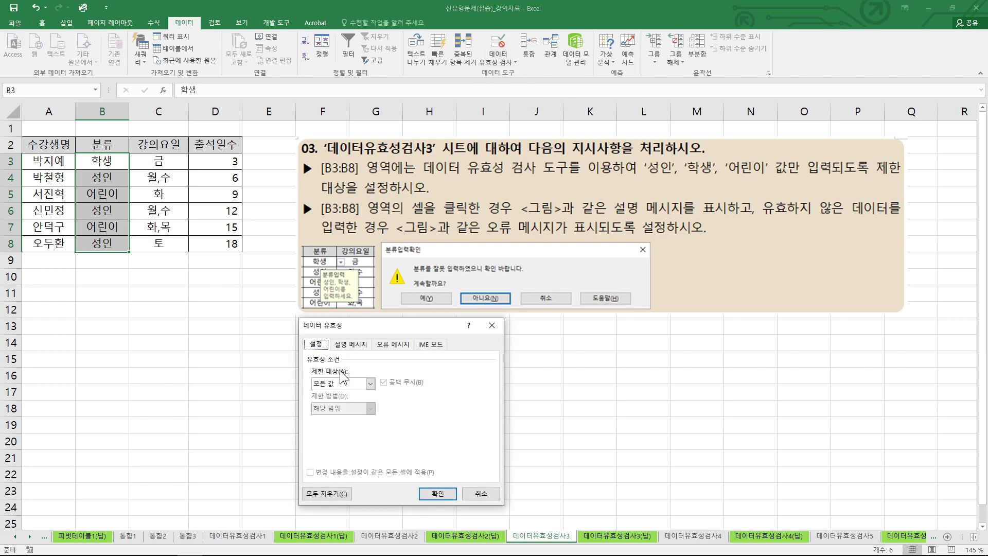
{"action": "left_click", "coordinate": [370, 383]}
{"action": "left_click", "coordinate": [325, 418]}
{"action": "left_click", "coordinate": [345, 432]}
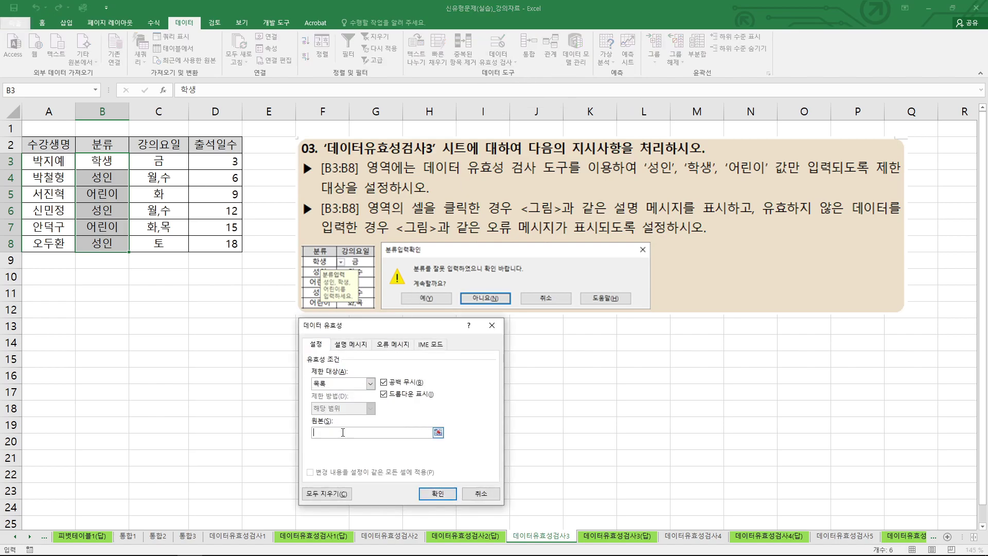
{"action": "type", "text": "성인,학생,어린이"}
Step: Set the rule's input message title to 분류입력 and its text to 성인,학생,어린이를 입력하세요
{"action": "left_click", "coordinate": [350, 344]}
{"action": "left_click", "coordinate": [341, 399]}
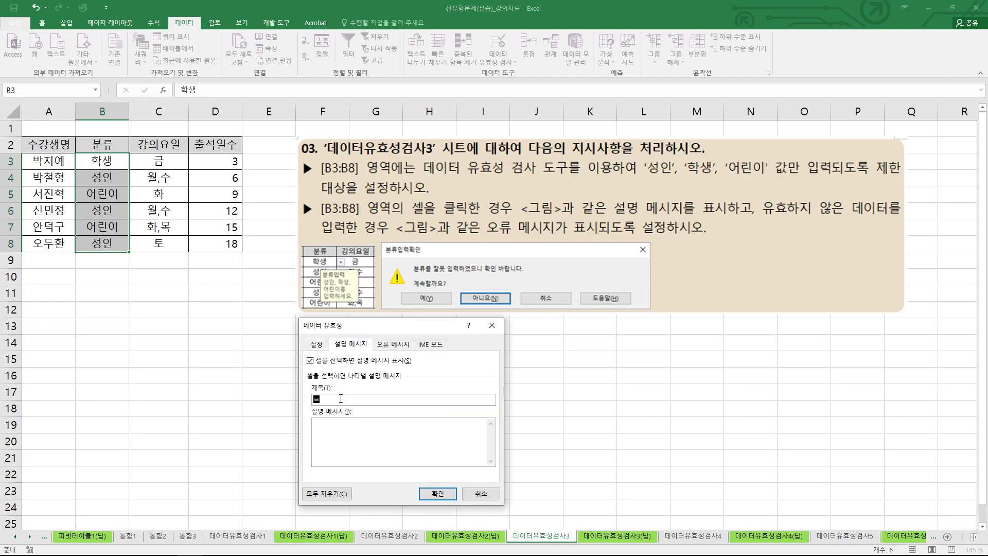
{"action": "type", "text": "분류입력"}
{"action": "key", "text": "ctrl+2"}
{"action": "mouse_move", "coordinate": [355, 272]}
{"action": "left_mouse_down"}
{"action": "mouse_move", "coordinate": [339, 304]}
{"action": "mouse_move", "coordinate": [365, 287]}
{"action": "left_mouse_up"}
{"action": "key", "text": "Escape"}
{"action": "left_click", "coordinate": [340, 430]}
{"action": "type", "text": "성ㅇ인,학생"}
{"action": "type", "text": ",어린"}
{"action": "type", "text": "입려"}
{"action": "type", "text": "력하세요."}
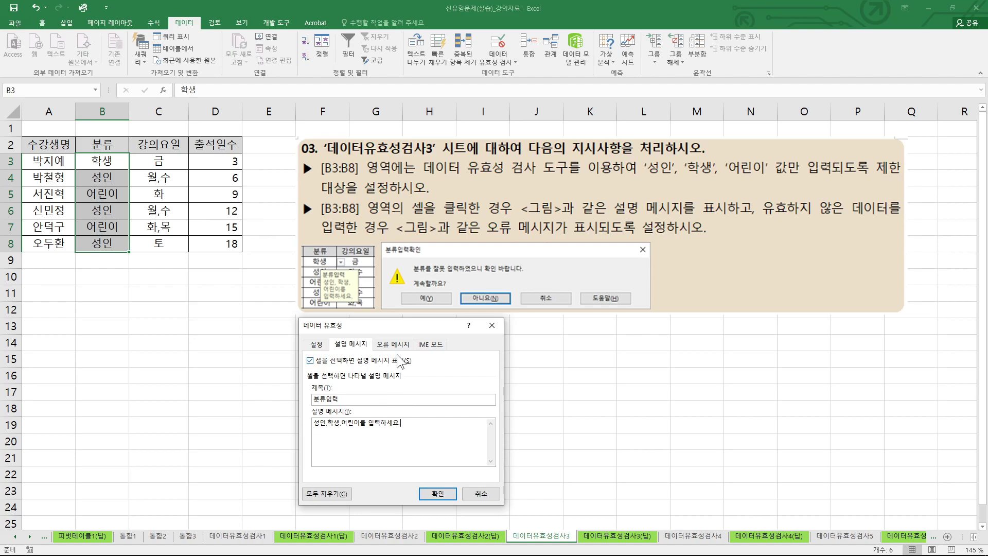
Step: Set the error alert to style 경고, title 분류입력확인 and message 분류를 입력하였으니 확인 바랍니다., and apply the rule to B3:B8
{"action": "left_click", "coordinate": [386, 344]}
{"action": "left_click", "coordinate": [340, 400]}
{"action": "left_click", "coordinate": [326, 417]}
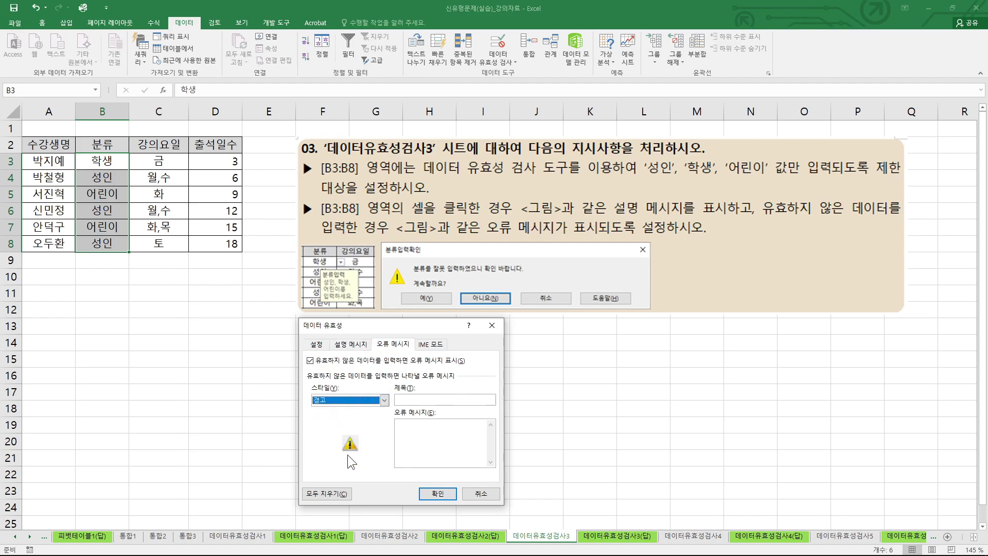
{"action": "left_click", "coordinate": [422, 401]}
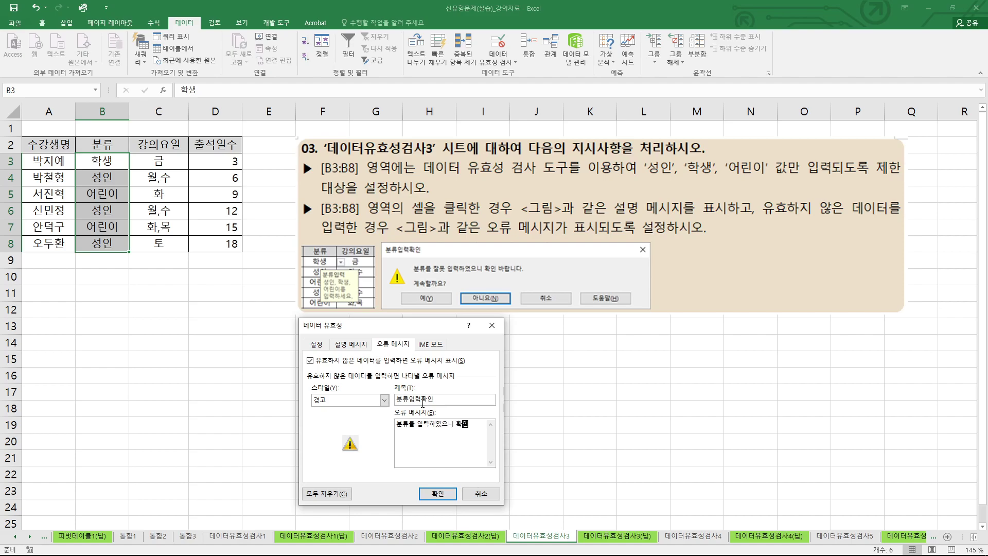
{"action": "type", "text": "바랍ㄴㅣ"}
{"action": "mouse_move", "coordinate": [420, 280]}
{"action": "left_mouse_down"}
{"action": "mouse_move", "coordinate": [545, 271]}
{"action": "mouse_move", "coordinate": [416, 267]}
{"action": "left_mouse_up"}
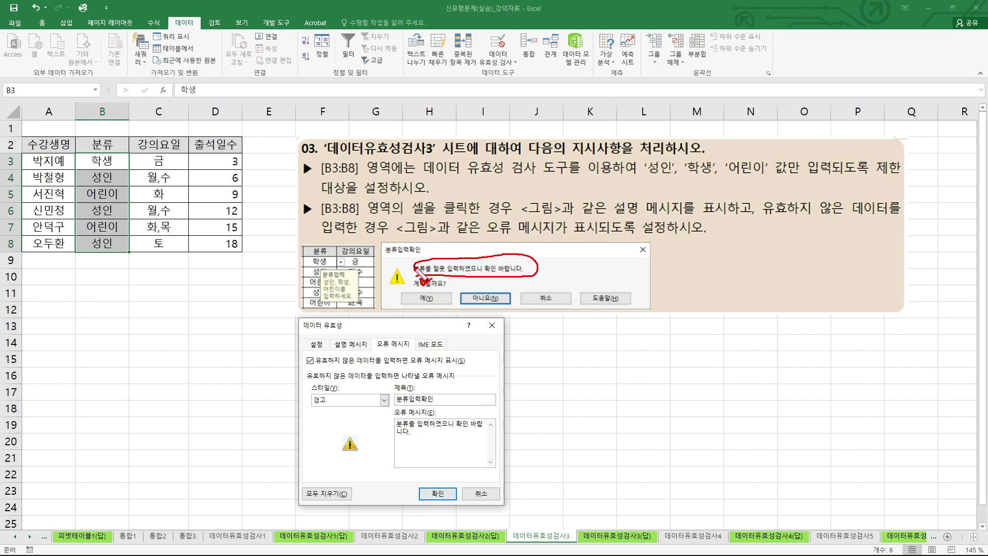
{"action": "key", "text": "Escape"}
{"action": "left_click", "coordinate": [439, 494]}
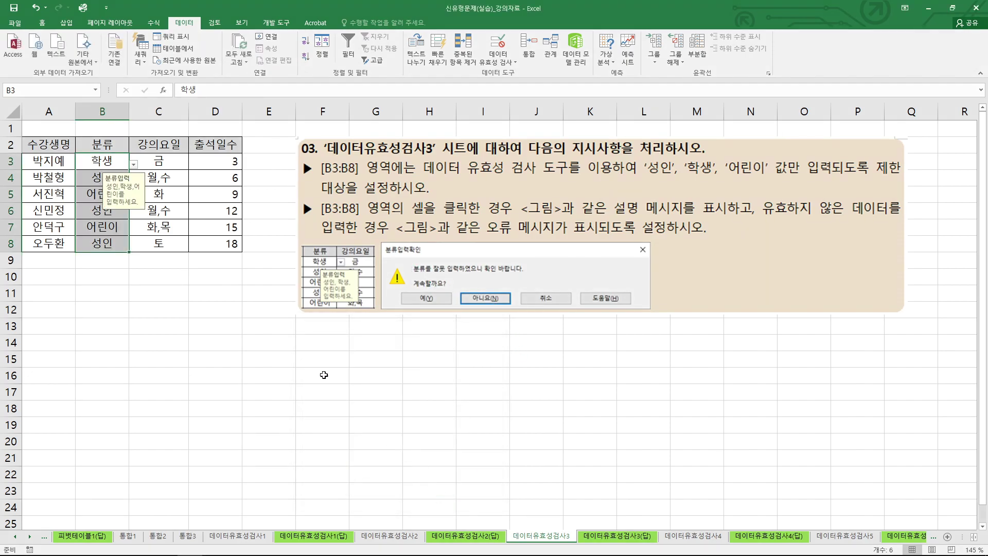
Step: Test the rule by entering ㅇ in B3, compare the alert and input message with the sample picture, and discard the entry
{"action": "left_click", "coordinate": [123, 161]}
{"action": "type", "text": "ㅇ"}
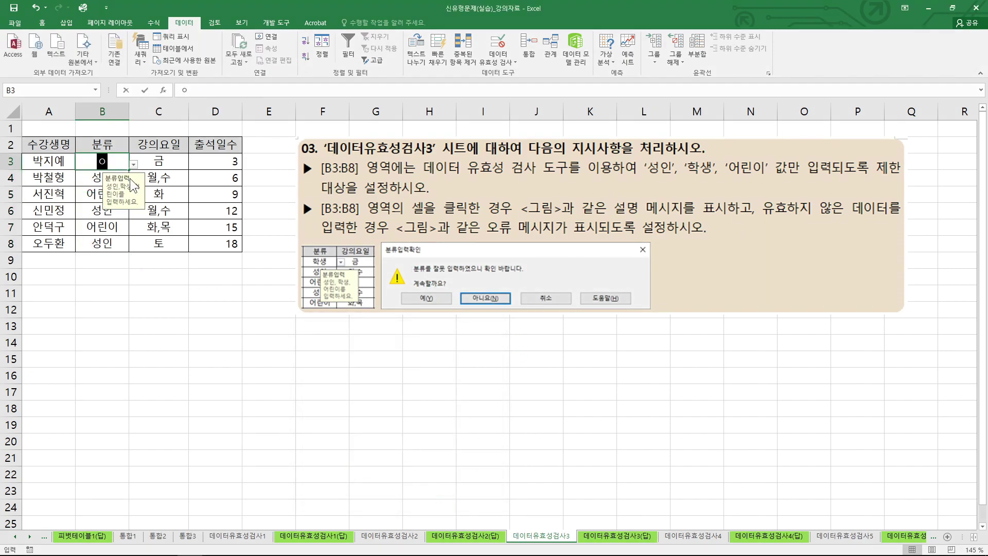
{"action": "key", "text": "Return"}
{"action": "left_click_drag", "start_coordinate": [437, 264], "coordinate": [448, 325]}
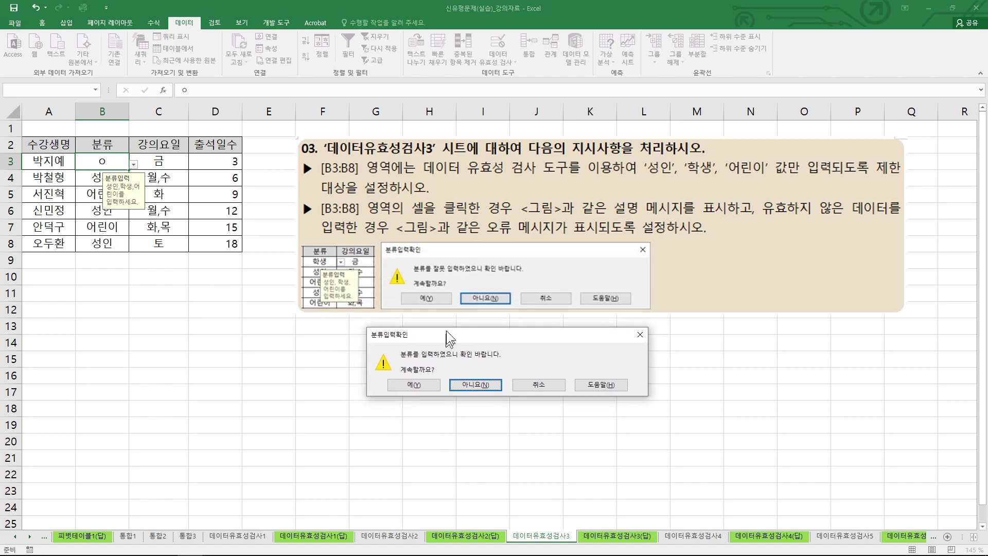
{"action": "left_click_drag", "start_coordinate": [414, 277], "coordinate": [499, 274]}
{"action": "left_click_drag", "start_coordinate": [411, 356], "coordinate": [471, 354]}
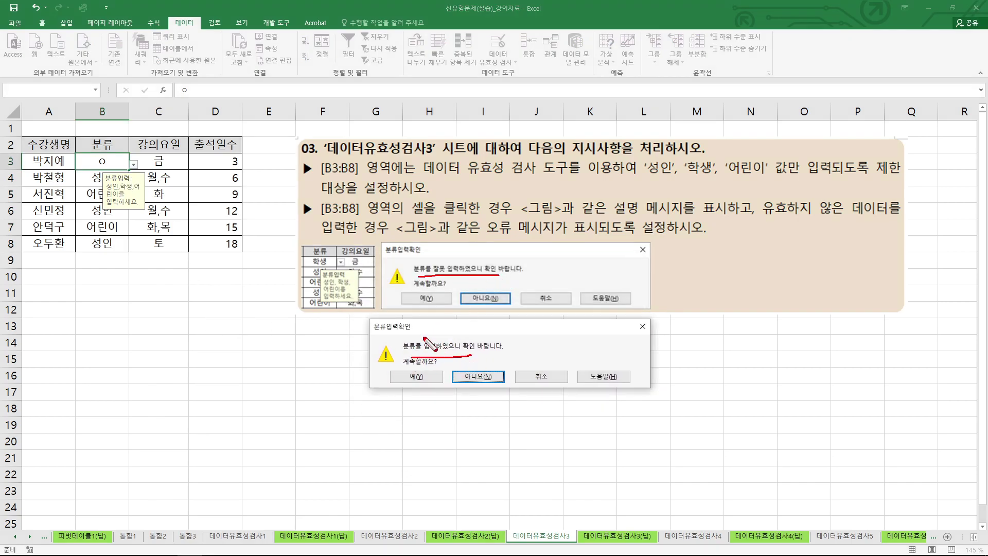
{"action": "left_click_drag", "start_coordinate": [126, 175], "coordinate": [119, 209]}
{"action": "mouse_move", "coordinate": [338, 303]}
{"action": "left_mouse_down"}
{"action": "mouse_move", "coordinate": [315, 293]}
{"action": "mouse_move", "coordinate": [337, 304]}
{"action": "left_mouse_up"}
{"action": "key", "text": "Escape"}
{"action": "key", "text": "Escape"}
Step: Deselect the validated cell and switch to the 데이터유효성검사4 sheet
{"action": "left_click", "coordinate": [212, 303]}
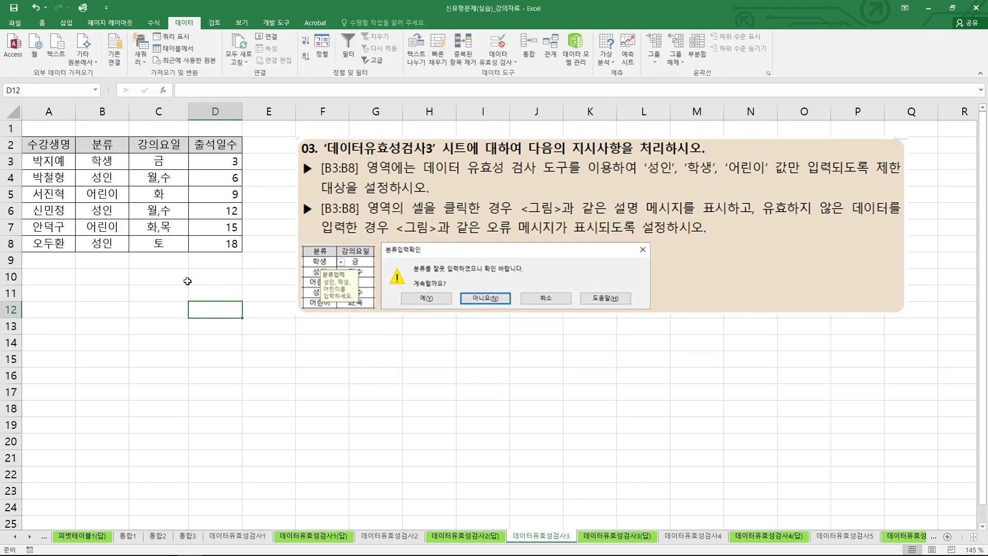
{"action": "left_click", "coordinate": [142, 229]}
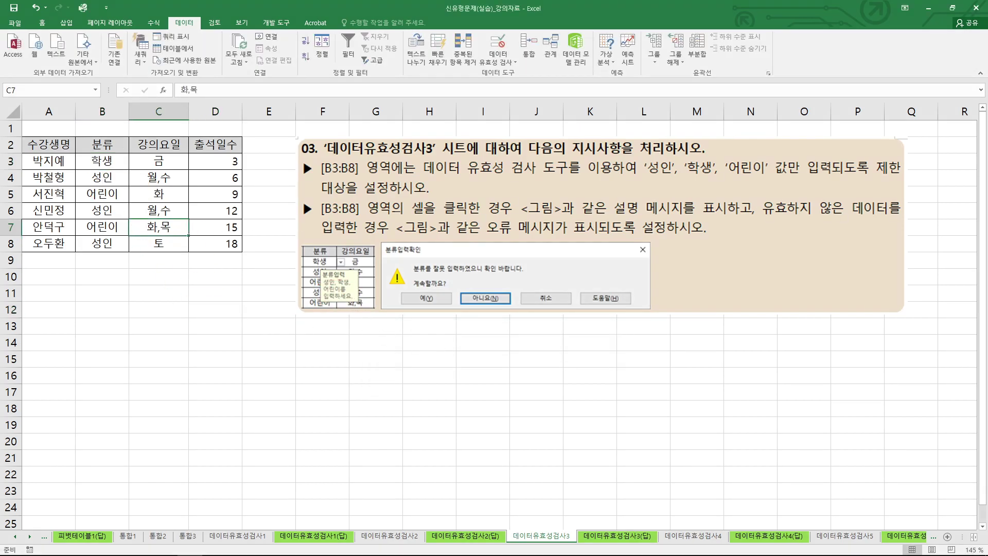
{"action": "key", "text": "ctrl+Page_Down"}
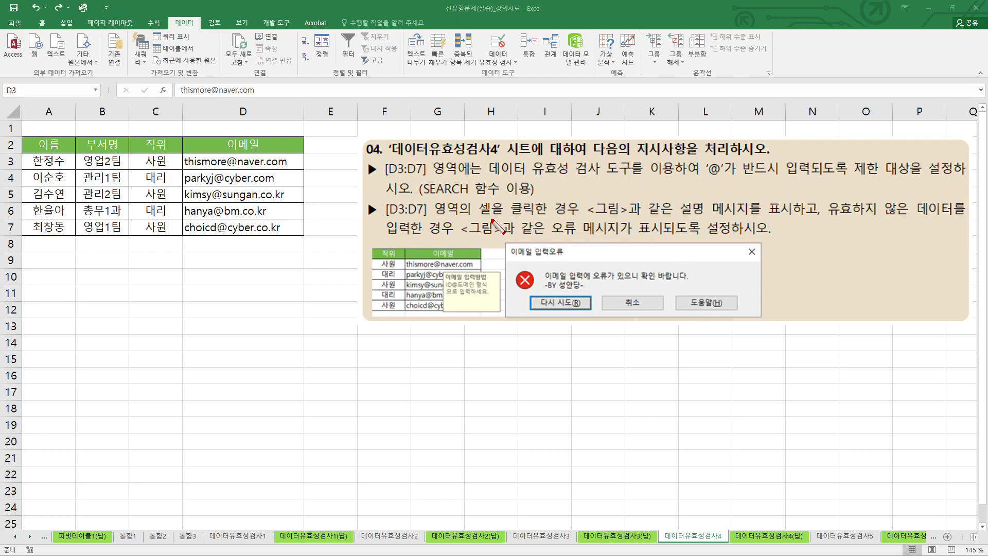
{"action": "left_click_drag", "start_coordinate": [389, 159], "coordinate": [486, 159]}
{"action": "mouse_move", "coordinate": [690, 530]}
{"action": "left_mouse_down"}
{"action": "mouse_move", "coordinate": [677, 539]}
{"action": "mouse_move", "coordinate": [702, 531]}
{"action": "left_mouse_up"}
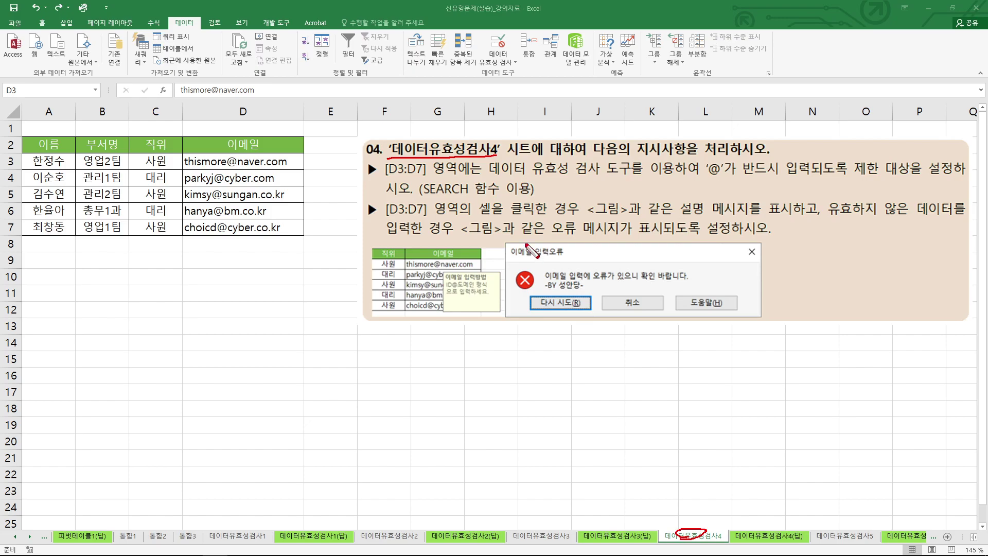
{"action": "left_click_drag", "start_coordinate": [303, 158], "coordinate": [302, 235]}
{"action": "mouse_move", "coordinate": [730, 178]}
{"action": "left_mouse_down"}
{"action": "mouse_move", "coordinate": [699, 176]}
{"action": "mouse_move", "coordinate": [726, 163]}
{"action": "left_mouse_up"}
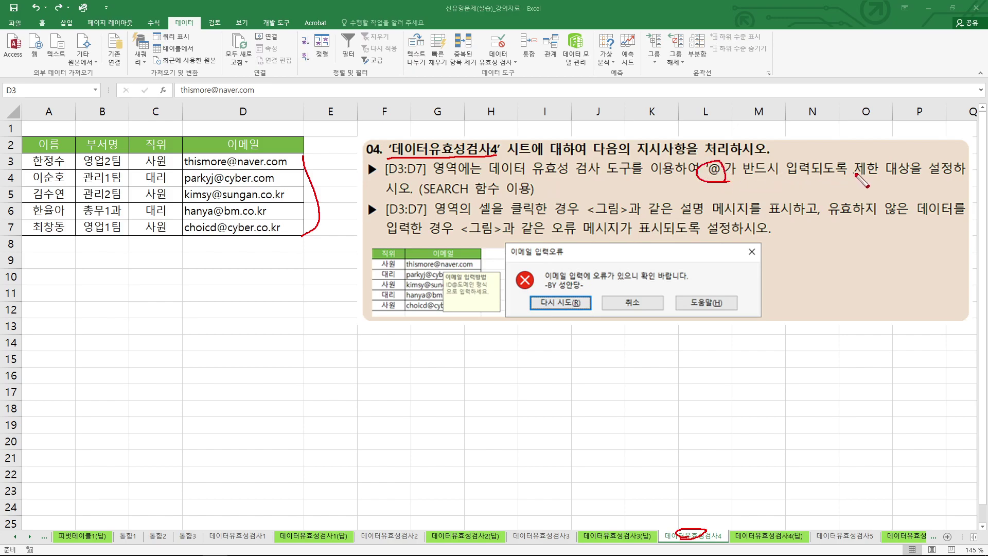
{"action": "mouse_move", "coordinate": [434, 197]}
{"action": "left_mouse_down"}
{"action": "mouse_move", "coordinate": [425, 208]}
{"action": "mouse_move", "coordinate": [479, 209]}
{"action": "mouse_move", "coordinate": [425, 181]}
{"action": "mouse_move", "coordinate": [430, 202]}
{"action": "left_mouse_up"}
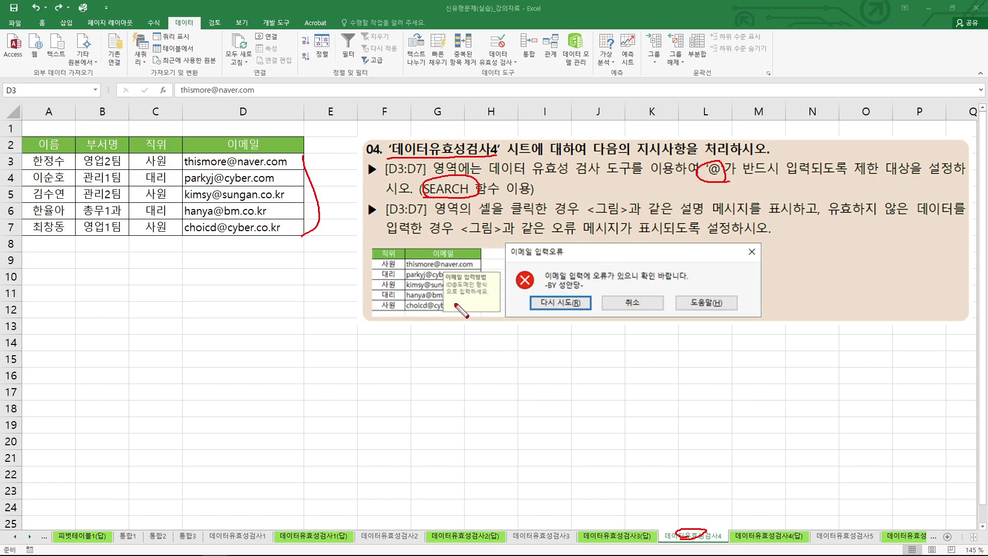
Step: Open the data validation settings of D3:D7 and re-enter the custom formula as =SEARCH("@",D3)
{"action": "mouse_move", "coordinate": [231, 149]}
{"action": "left_mouse_down"}
{"action": "mouse_move", "coordinate": [288, 159]}
{"action": "mouse_move", "coordinate": [284, 227]}
{"action": "left_mouse_up"}
{"action": "key", "text": "Escape"}
{"action": "left_click", "coordinate": [497, 60]}
{"action": "left_click", "coordinate": [505, 75]}
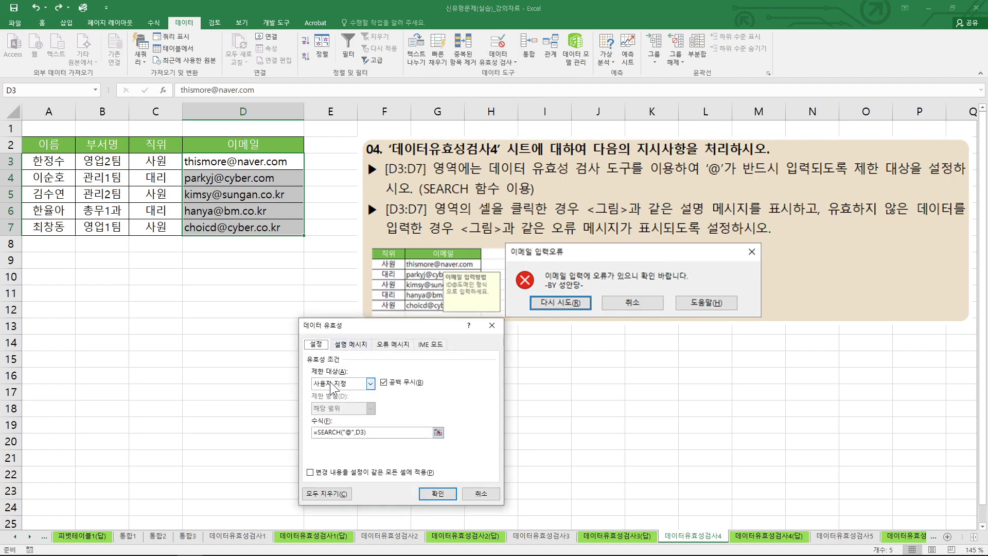
{"action": "left_click_drag", "start_coordinate": [381, 433], "coordinate": [247, 430]}
{"action": "key", "text": "BackSpace"}
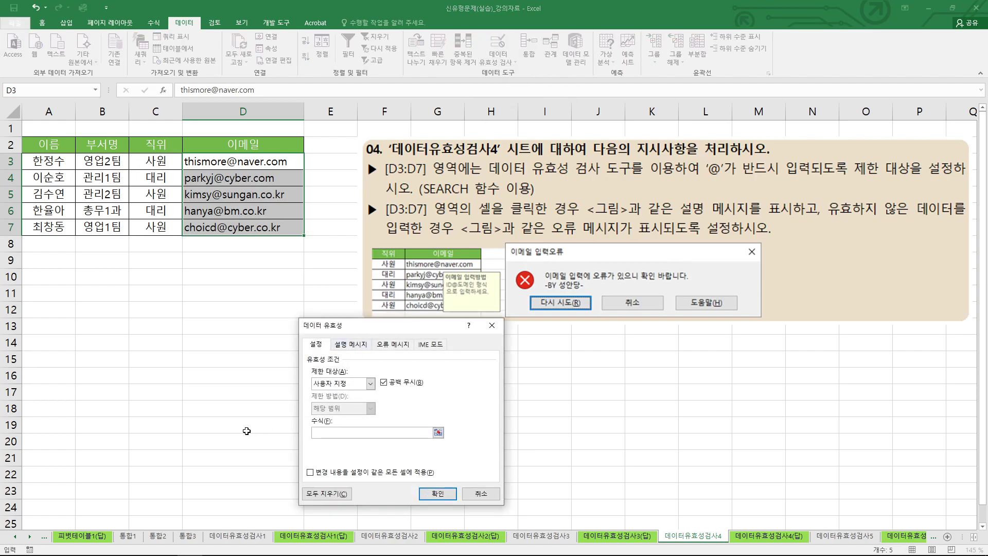
{"action": "type", "text": "=SEARCH"}
{"action": "type", "text": "(\"@\","}
{"action": "left_click", "coordinate": [233, 162]}
{"action": "type", "text": ")"}
Step: Extend the custom formula to =SEARCH("@",D3)>=1 and apply the rule
{"action": "left_click_drag", "start_coordinate": [393, 325], "coordinate": [279, 241]}
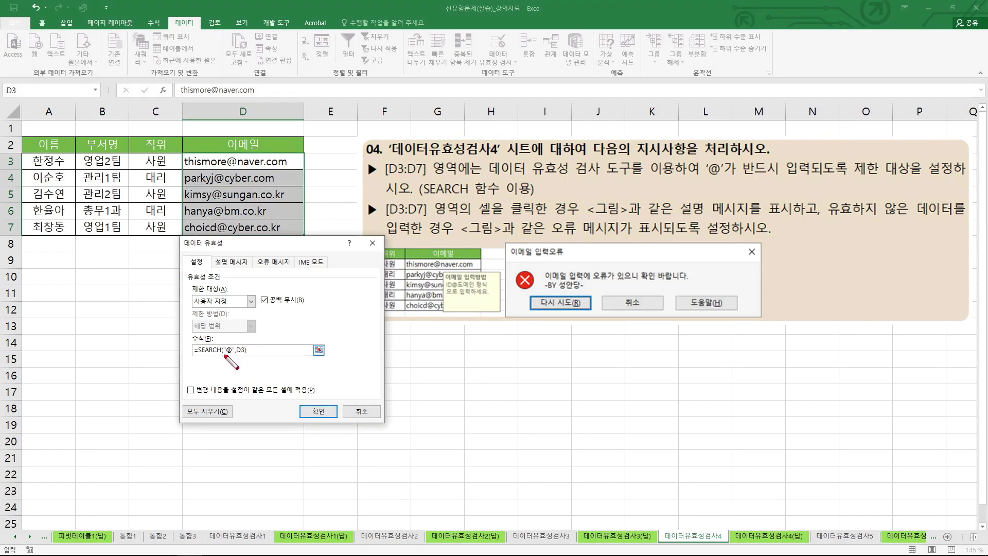
{"action": "left_click_drag", "start_coordinate": [227, 354], "coordinate": [234, 354]}
{"action": "key", "text": "Escape"}
{"action": "left_click", "coordinate": [262, 350]}
{"action": "left_click", "coordinate": [318, 412]}
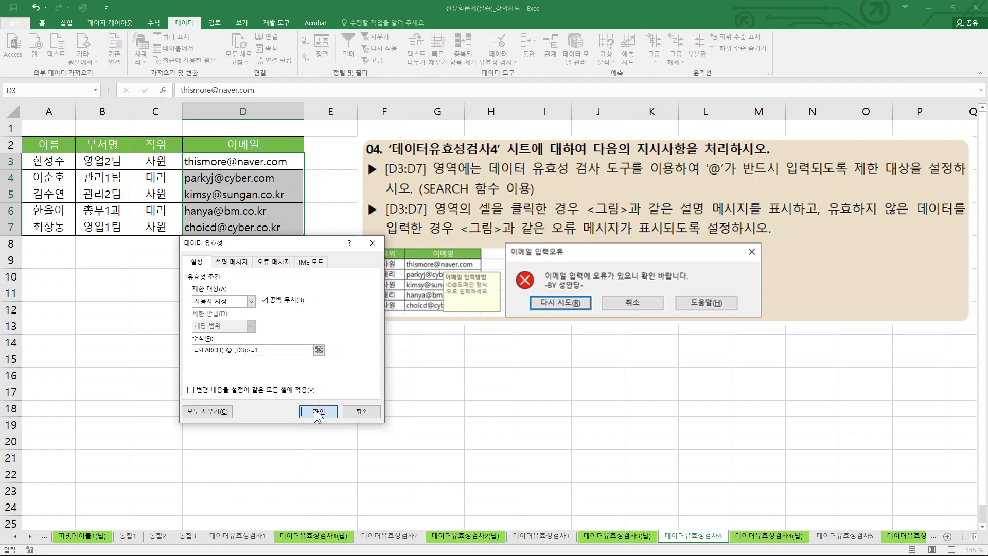
Step: Test the rule by removing the @ from the e-mail address in D3, and discard the change
{"action": "double_click", "coordinate": [226, 161]}
{"action": "key", "text": "Delete"}
{"action": "key", "text": "Return"}
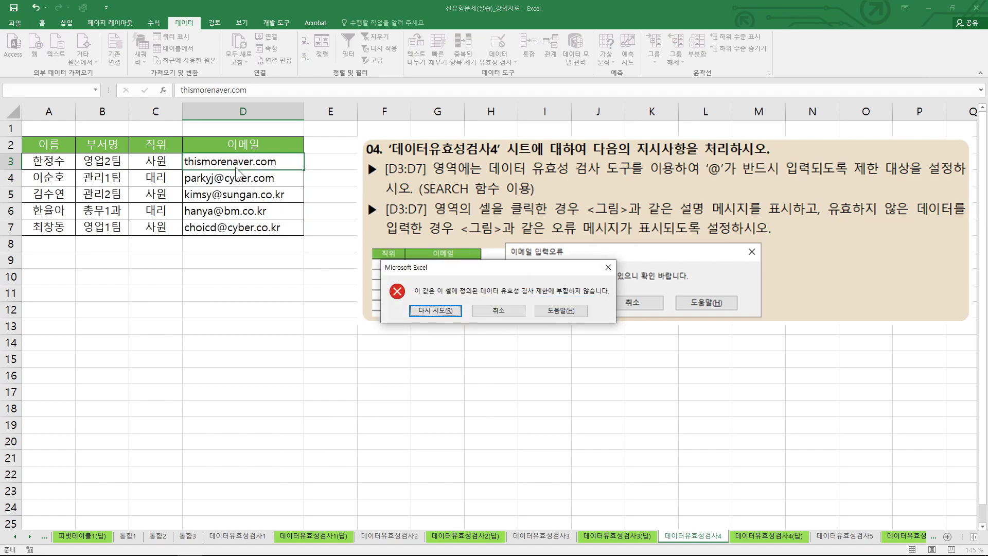
{"action": "key", "text": "Escape"}
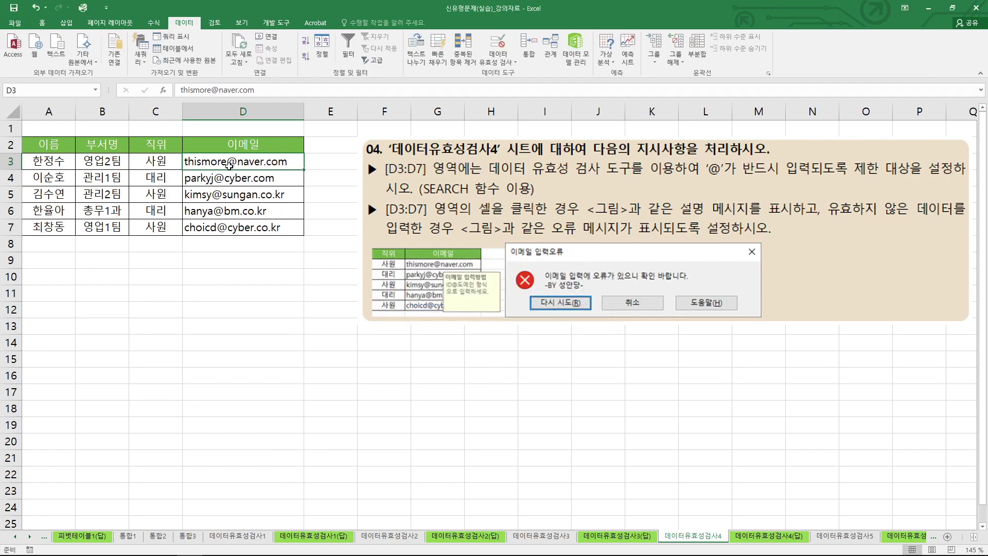
Step: Give the D3:D7 rule an input message titled 이메일 입력방법 with the text ID@도메인 형식으로 입력하세요
{"action": "mouse_move", "coordinate": [235, 164]}
{"action": "left_mouse_down"}
{"action": "mouse_move", "coordinate": [227, 152]}
{"action": "mouse_move", "coordinate": [233, 172]}
{"action": "mouse_move", "coordinate": [268, 178]}
{"action": "mouse_move", "coordinate": [276, 227]}
{"action": "left_mouse_up"}
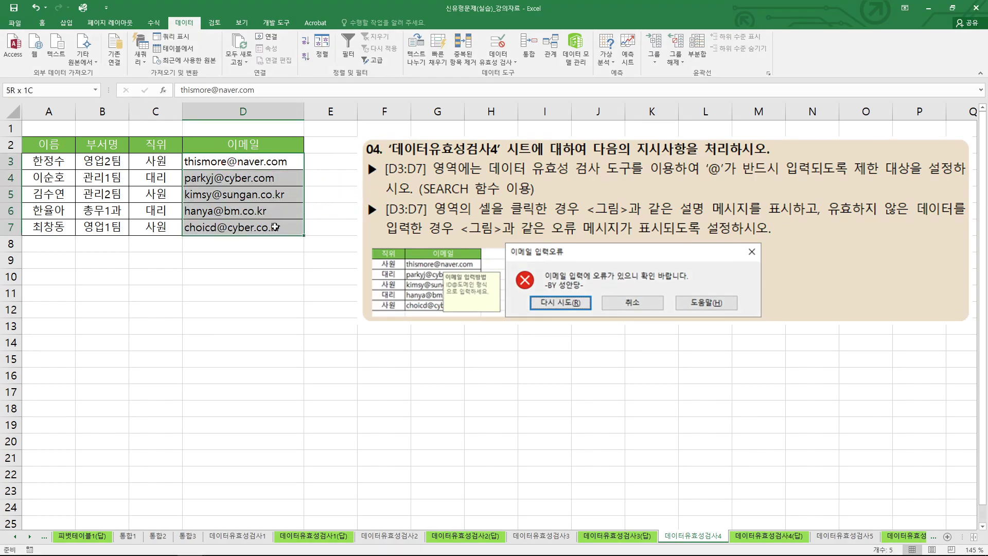
{"action": "left_click", "coordinate": [496, 60]}
{"action": "left_click", "coordinate": [514, 85]}
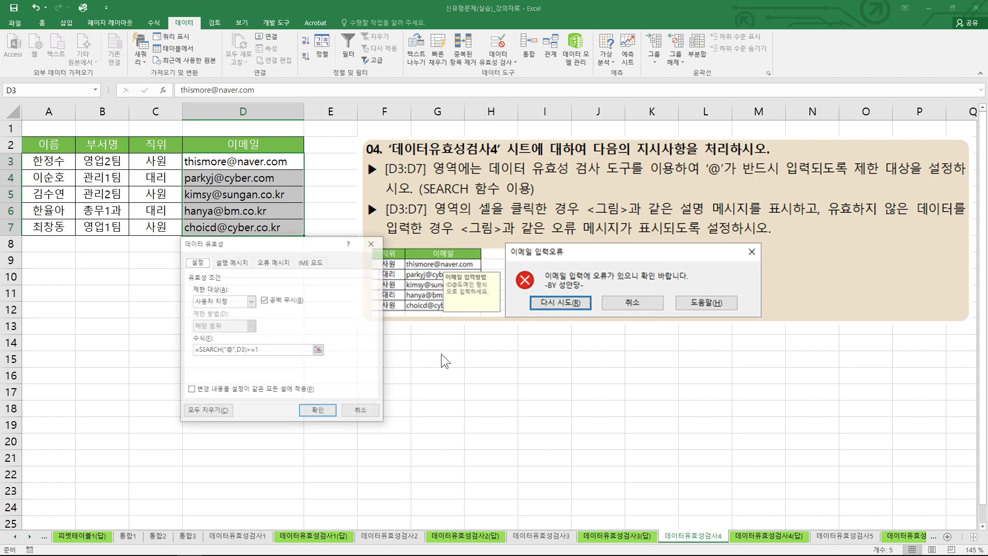
{"action": "left_click", "coordinate": [231, 262]}
{"action": "left_click", "coordinate": [301, 319]}
{"action": "type", "text": "이메일"}
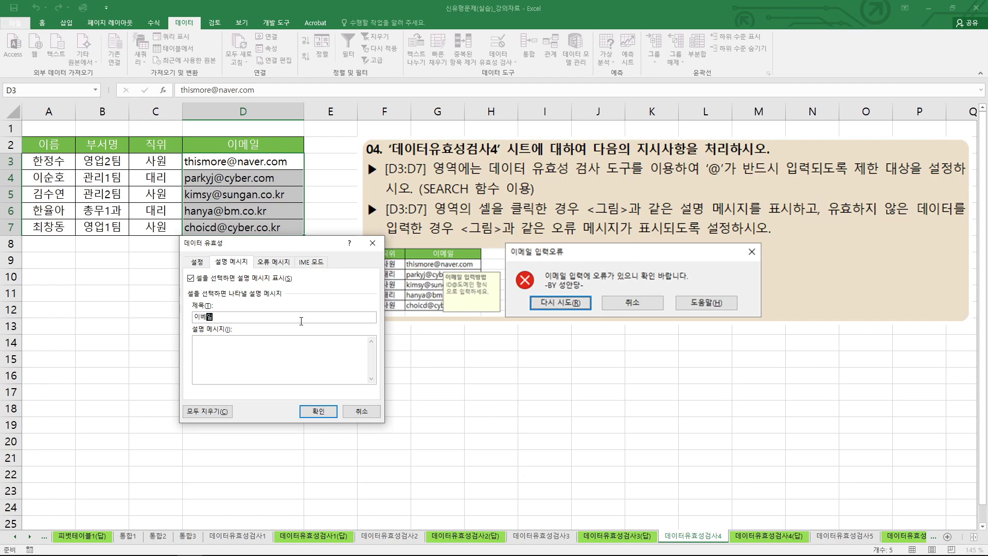
{"action": "type", "text": "이메일 입력방"}
{"action": "type", "text": "버"}
{"action": "type", "text": "메인"}
{"action": "type", "text": " 형식으로 입ㄱ"}
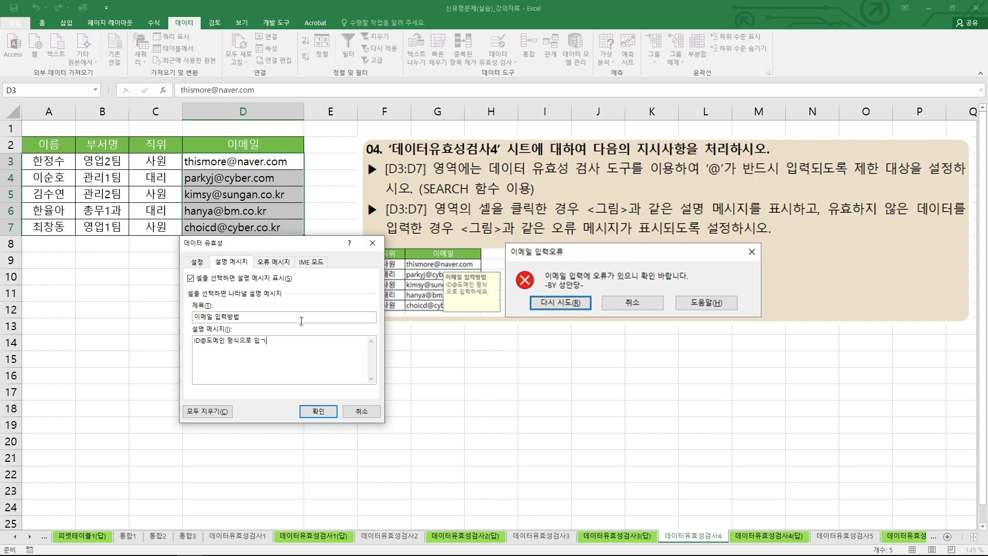
{"action": "type", "text": "력하하세요."}
Step: Set the error alert title to 이메일 입력오류 and its message to 이메일 입력에 오류가 있으니 확인 바랍니다. -BY 성안당-, and apply the rule
{"action": "left_click", "coordinate": [275, 262]}
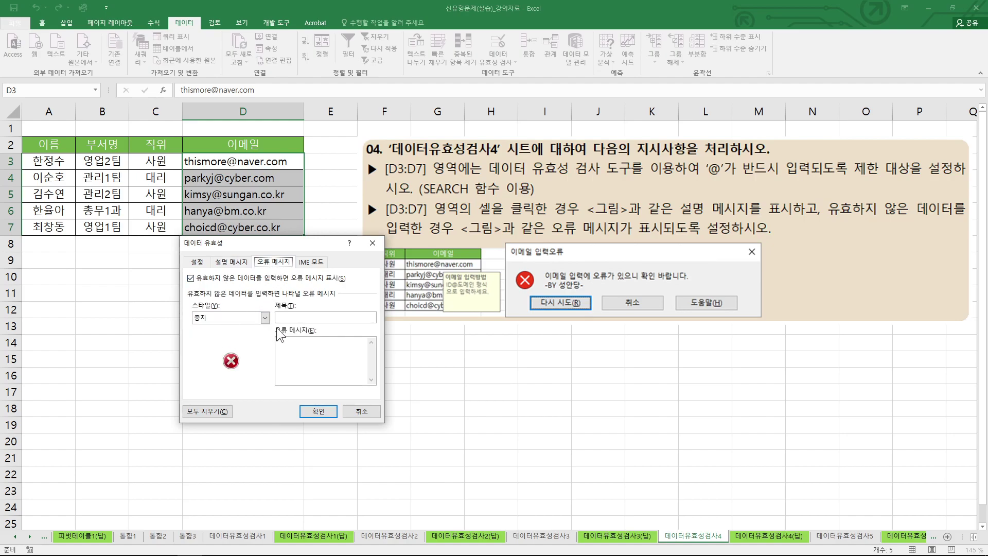
{"action": "left_click", "coordinate": [299, 316]}
{"action": "type", "text": "이메일 입력에 오류가 있"}
{"action": "left_click_drag", "start_coordinate": [344, 317], "coordinate": [277, 317]}
{"action": "key", "text": "BackSpace"}
{"action": "key", "text": "ctrl+v"}
{"action": "left_click", "coordinate": [330, 320]}
{"action": "type", "text": "이메일"}
{"action": "type", "text": "메이 입력오류"}
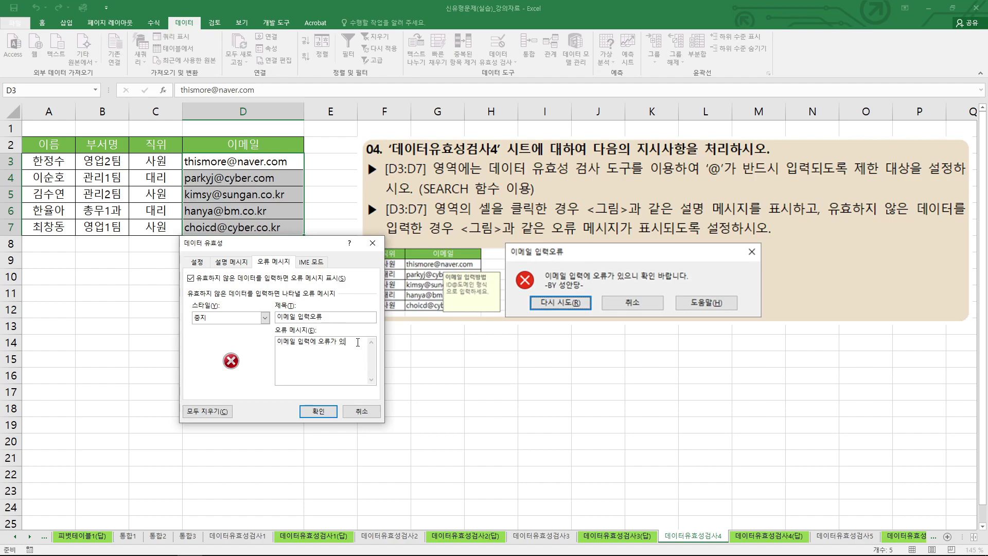
{"action": "type", "text": "으니 확인 바랍니다. -BY 성안ㄷ"}
{"action": "left_click", "coordinate": [318, 411]}
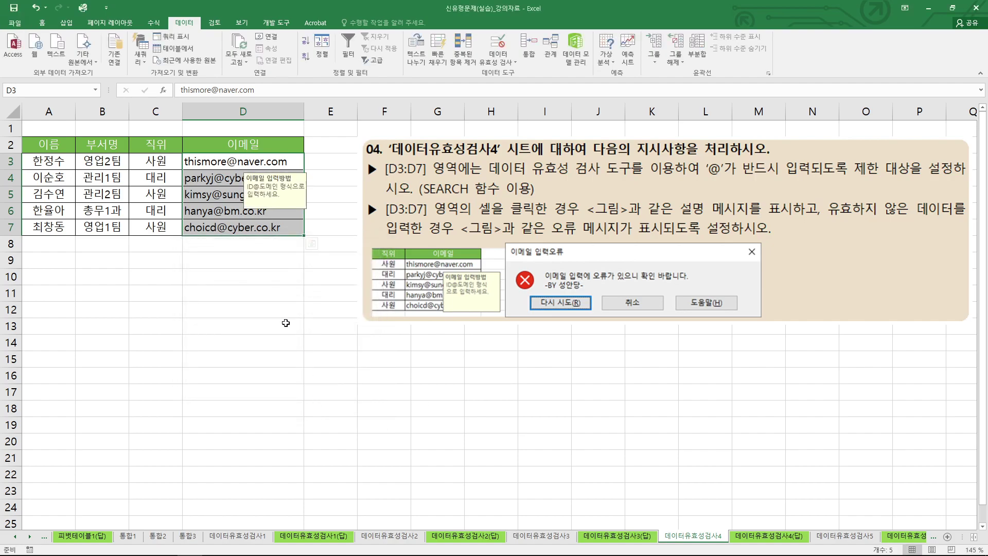
Step: Test the error alert by removing the @ from the e-mail address in D3, and discard the change
{"action": "double_click", "coordinate": [234, 164]}
{"action": "key", "text": "BackSpace"}
{"action": "key", "text": "Return"}
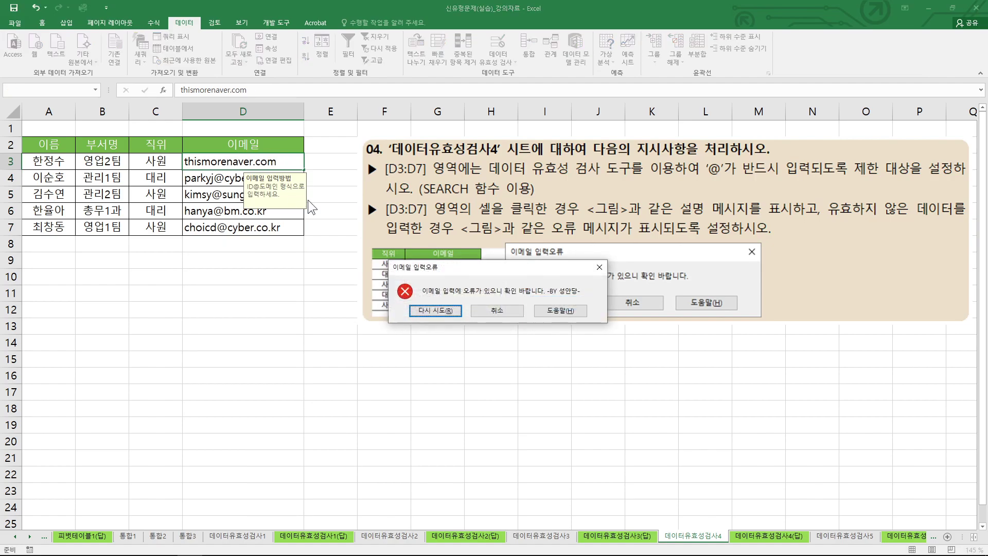
{"action": "left_click_drag", "start_coordinate": [504, 267], "coordinate": [487, 326]}
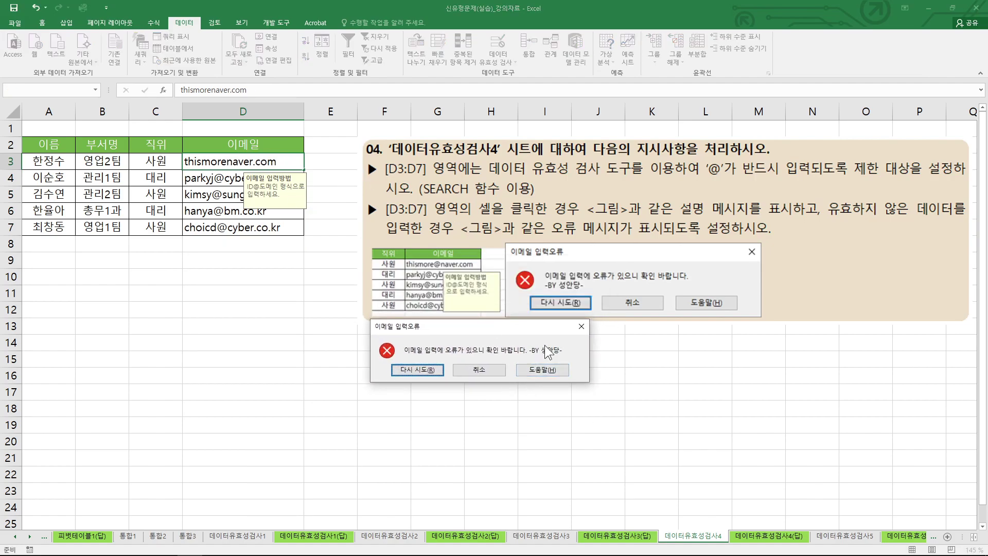
{"action": "left_click", "coordinate": [471, 371]}
Step: Edit the D3:D7 rule's error message so that -BY 성안당- starts on its own line, and apply the rule
{"action": "left_click_drag", "start_coordinate": [217, 161], "coordinate": [228, 225]}
{"action": "left_click", "coordinate": [495, 62]}
{"action": "left_click", "coordinate": [511, 73]}
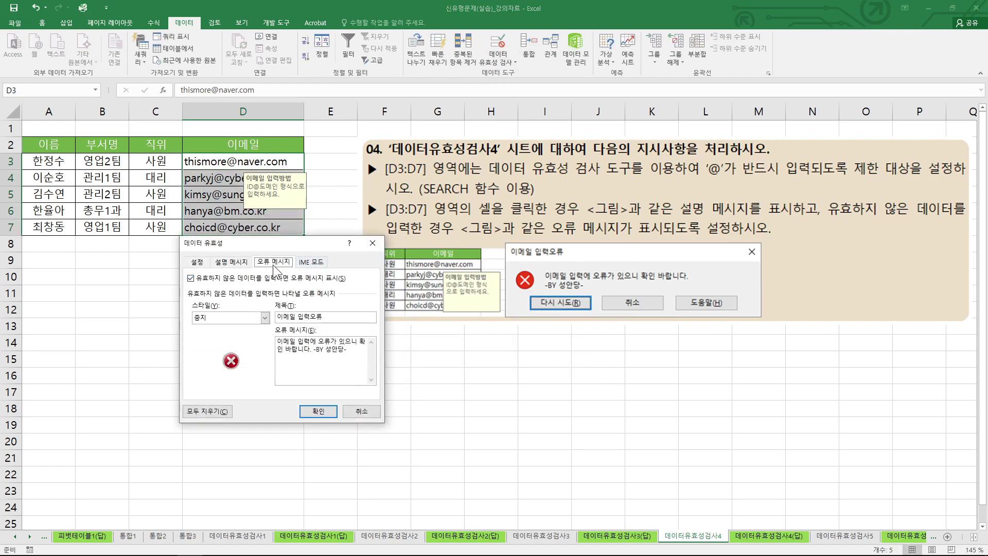
{"action": "left_click", "coordinate": [318, 351]}
{"action": "left_click", "coordinate": [319, 411]}
Step: Retest the two-line error alert by deleting the @ in D3, and cancel the entry
{"action": "double_click", "coordinate": [218, 162]}
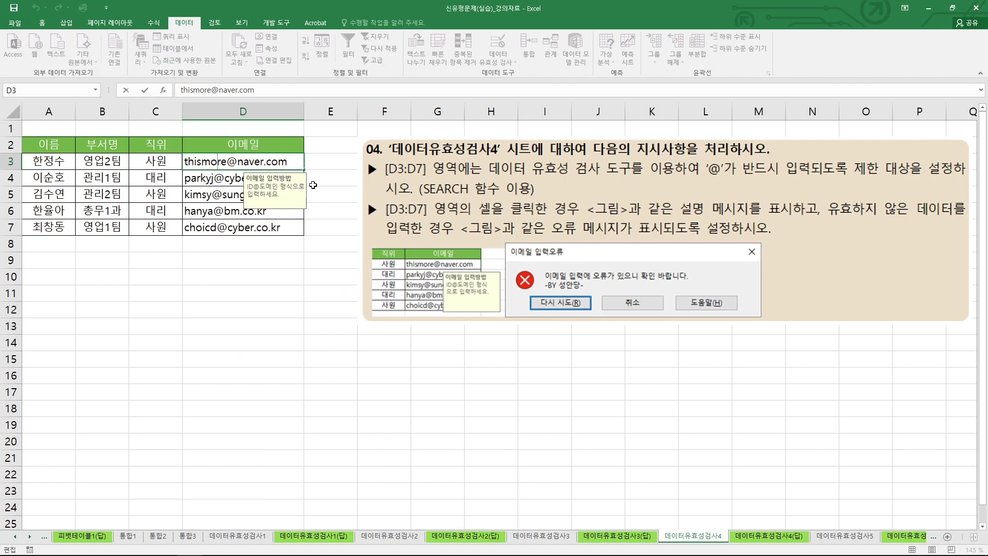
{"action": "key", "text": "Delete"}
{"action": "key", "text": "Return"}
{"action": "left_click_drag", "start_coordinate": [466, 270], "coordinate": [591, 329]}
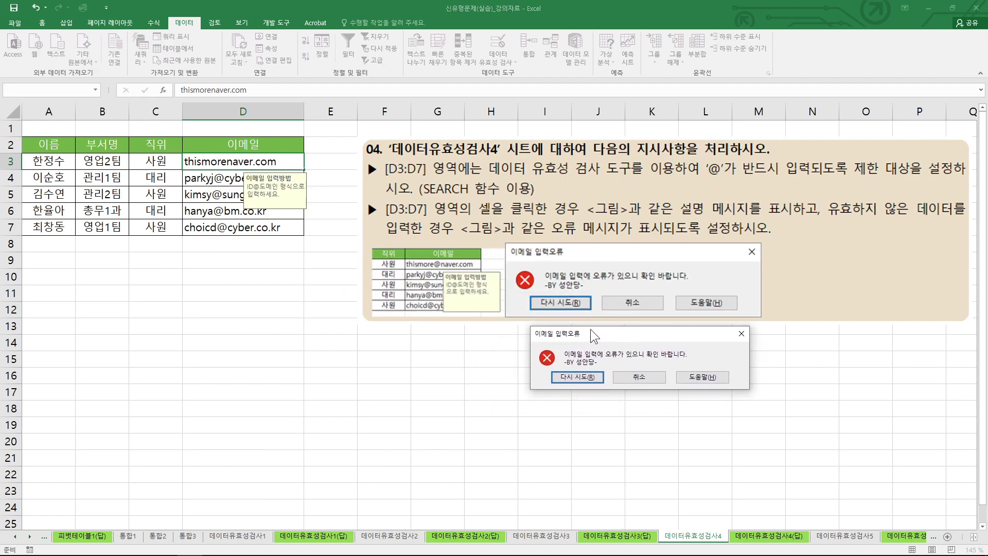
{"action": "left_click", "coordinate": [638, 377]}
{"action": "left_click", "coordinate": [223, 184]}
{"action": "left_click", "coordinate": [249, 166]}
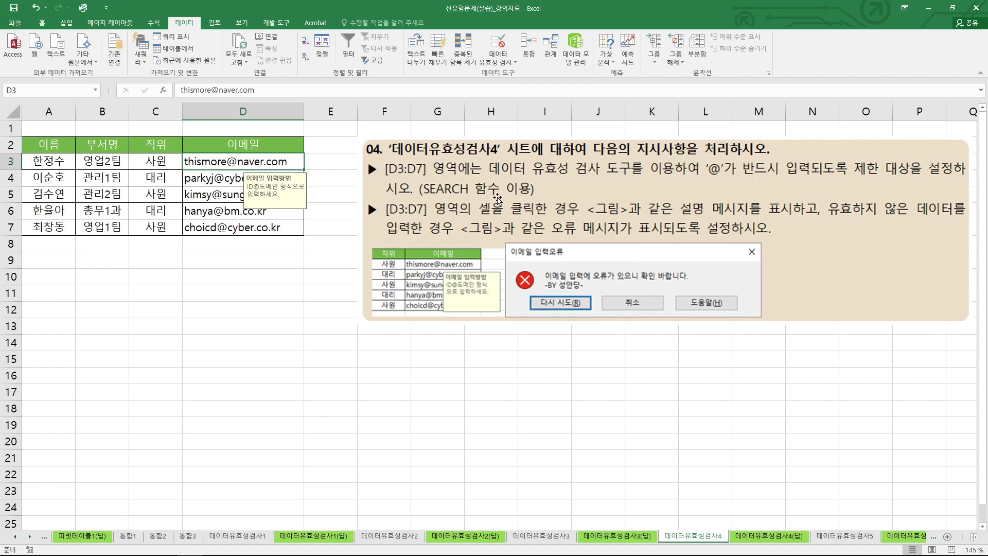
Step: Go to the 데이터유효성검사5 sheet and read the validation requirements for E3:E7
{"action": "mouse_move", "coordinate": [442, 205]}
{"action": "left_mouse_down"}
{"action": "mouse_move", "coordinate": [466, 206]}
{"action": "mouse_move", "coordinate": [427, 180]}
{"action": "left_mouse_up"}
{"action": "key", "text": "ctrl+Page_Down"}
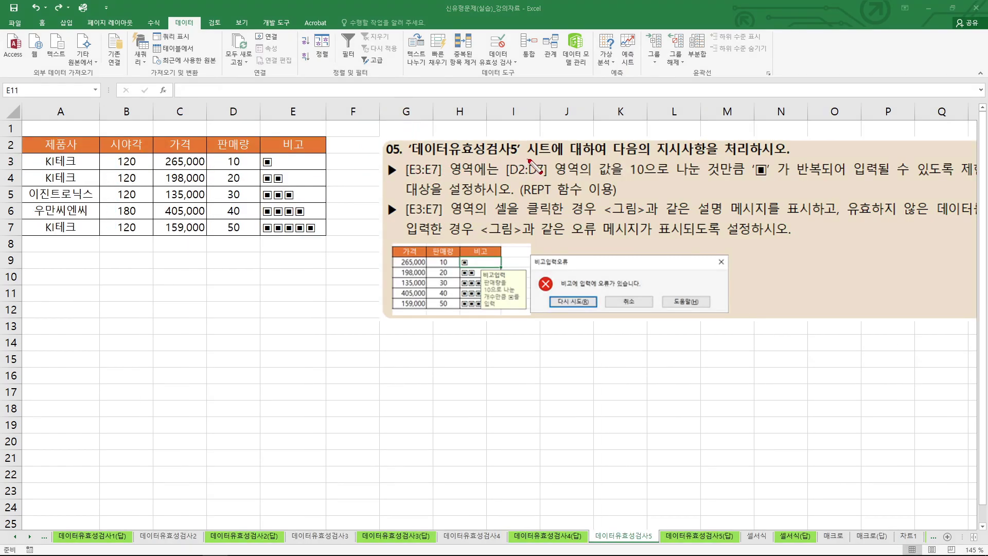
{"action": "left_click_drag", "start_coordinate": [409, 180], "coordinate": [442, 180]}
{"action": "mouse_move", "coordinate": [314, 154]}
{"action": "left_mouse_down"}
{"action": "mouse_move", "coordinate": [327, 158]}
{"action": "mouse_move", "coordinate": [325, 242]}
{"action": "mouse_move", "coordinate": [257, 173]}
{"action": "mouse_move", "coordinate": [323, 155]}
{"action": "left_mouse_up"}
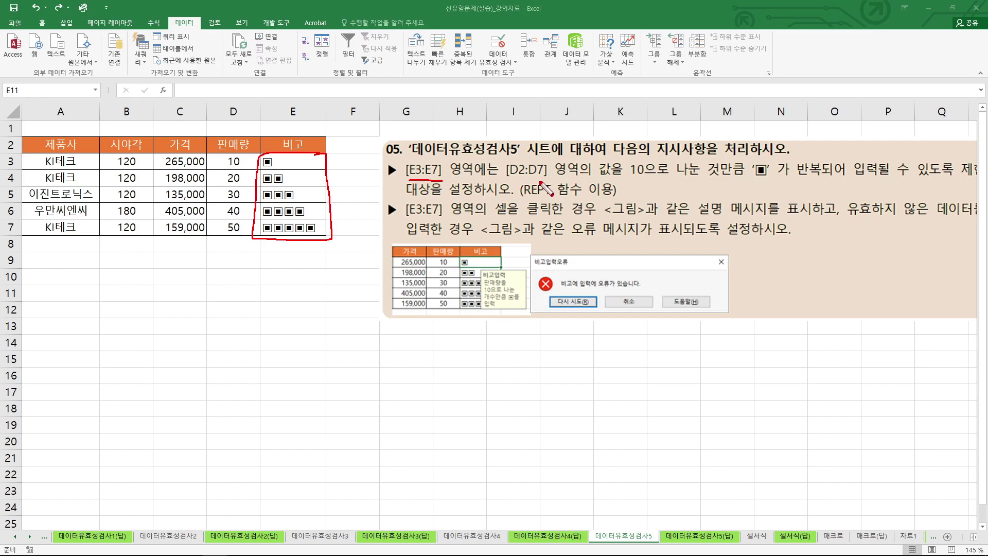
{"action": "mouse_move", "coordinate": [225, 149]}
{"action": "left_mouse_down"}
{"action": "mouse_move", "coordinate": [249, 231]}
{"action": "mouse_move", "coordinate": [232, 151]}
{"action": "left_mouse_up"}
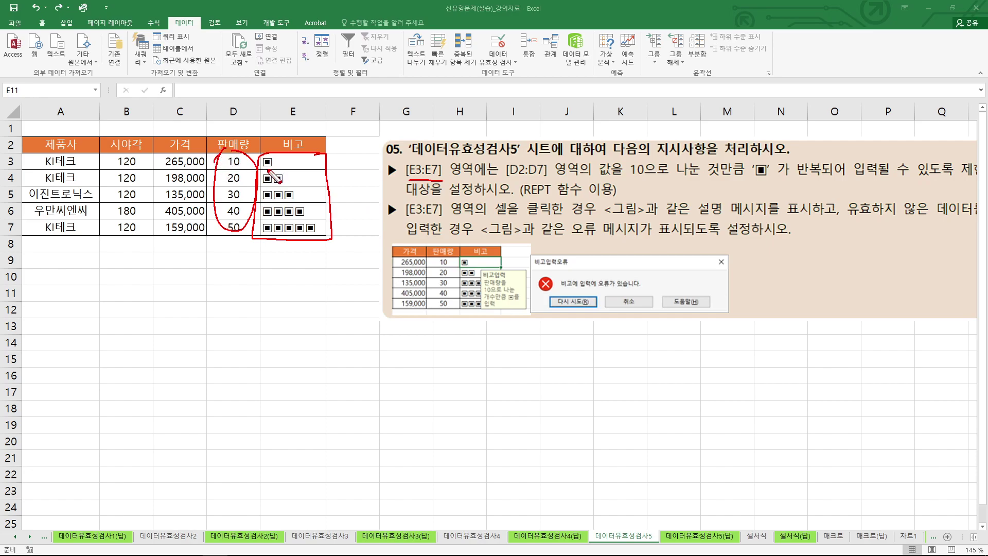
{"action": "mouse_move", "coordinate": [273, 157]}
{"action": "left_mouse_down"}
{"action": "mouse_move", "coordinate": [274, 165]}
{"action": "mouse_move", "coordinate": [275, 156]}
{"action": "left_mouse_up"}
{"action": "mouse_move", "coordinate": [595, 306]}
{"action": "left_mouse_down"}
{"action": "mouse_move", "coordinate": [603, 273]}
{"action": "mouse_move", "coordinate": [556, 290]}
{"action": "left_mouse_up"}
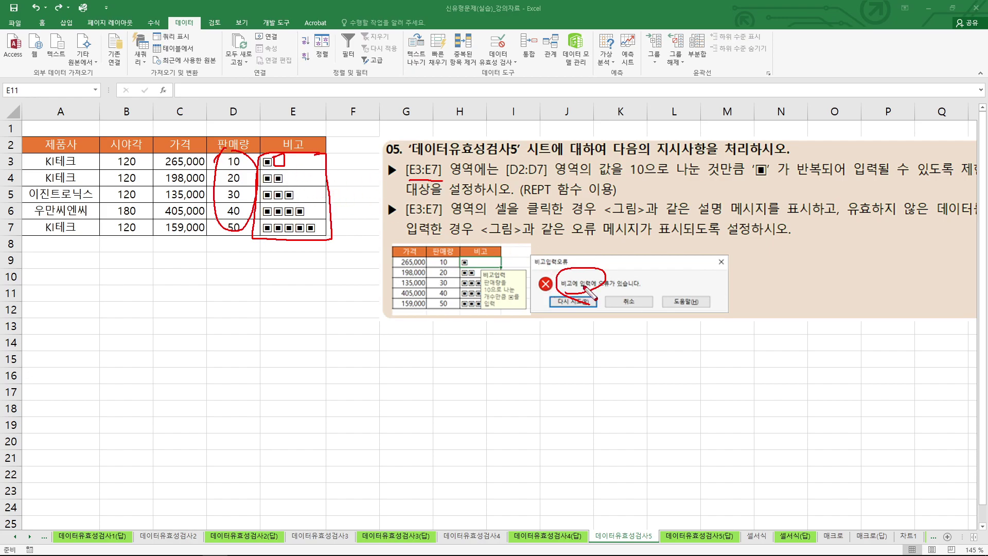
{"action": "key", "text": "Escape"}
Step: Start a custom validation rule for E3:E7 with a formula beginning =REPT("▣"
{"action": "left_click_drag", "start_coordinate": [307, 164], "coordinate": [305, 226]}
{"action": "left_click", "coordinate": [498, 62]}
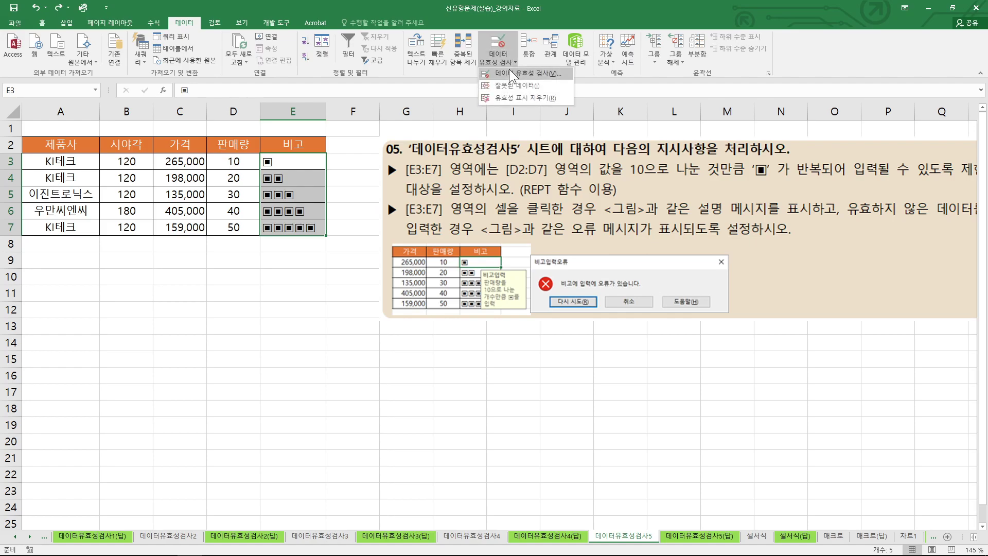
{"action": "left_click", "coordinate": [517, 76]}
{"action": "left_click", "coordinate": [227, 301]}
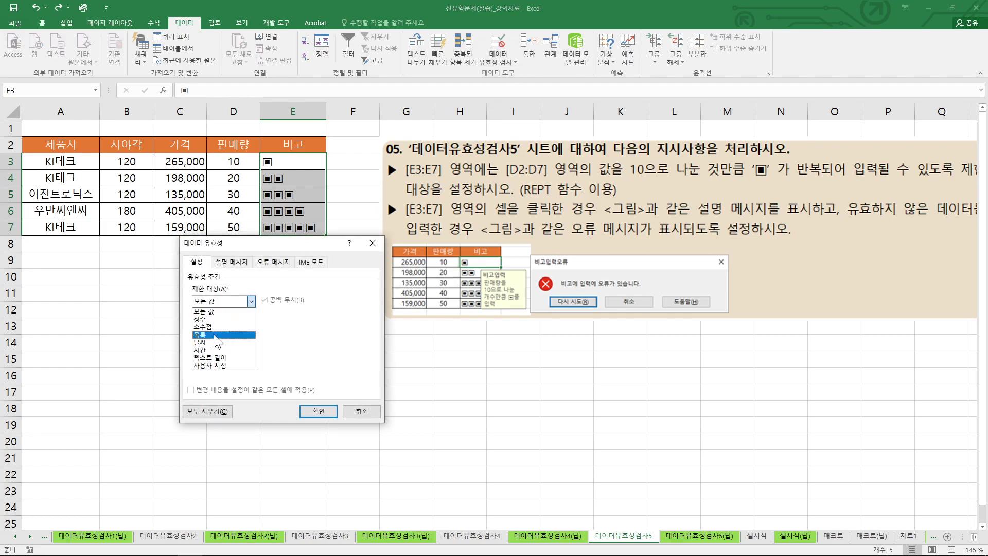
{"action": "left_click", "coordinate": [210, 365]}
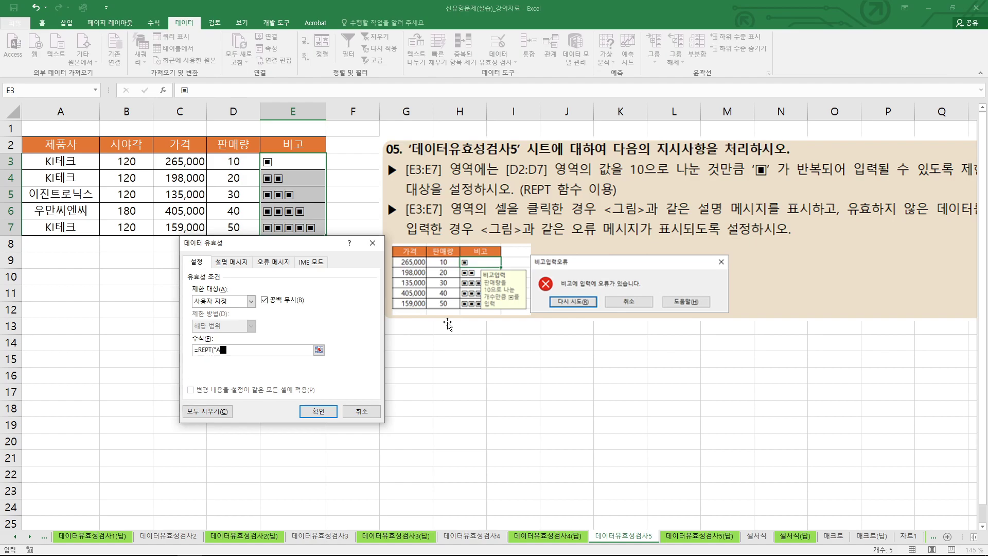
{"action": "key", "text": "Hangul_Hanja"}
{"action": "key", "text": "Tab"}
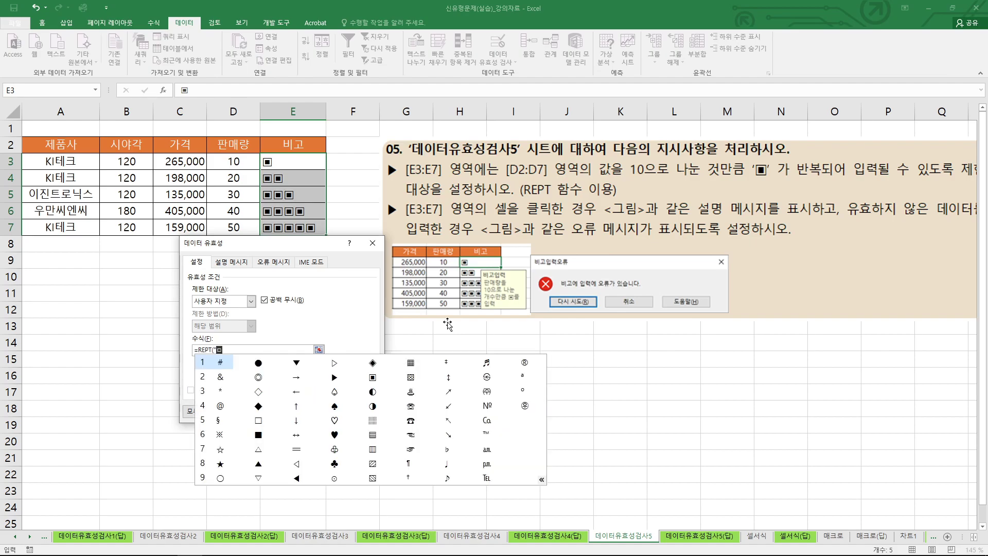
{"action": "left_click", "coordinate": [375, 379]}
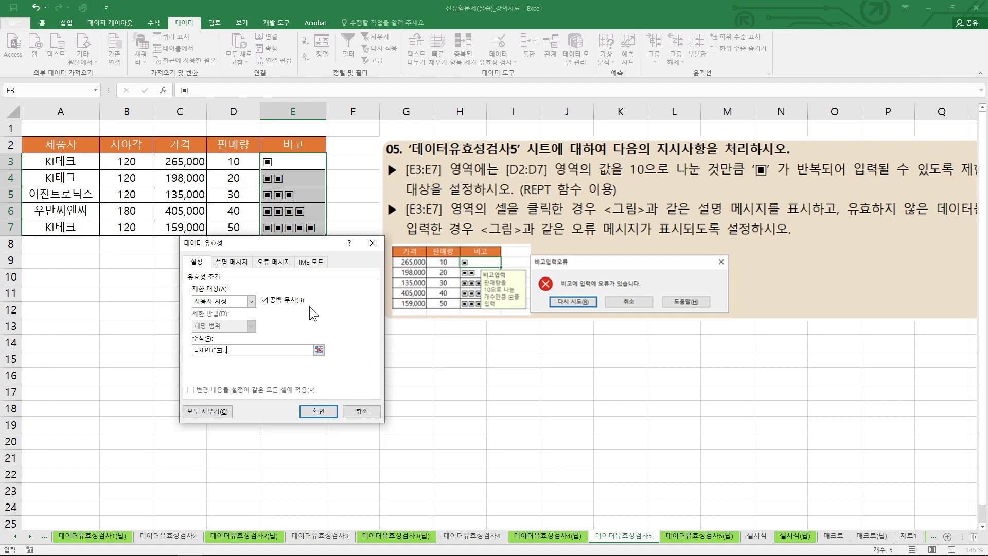
Step: Complete the custom formula as =REPT("▣",D3/10)=E3
{"action": "left_click", "coordinate": [246, 165]}
{"action": "type", "text": "/10)="}
{"action": "left_click", "coordinate": [278, 162]}
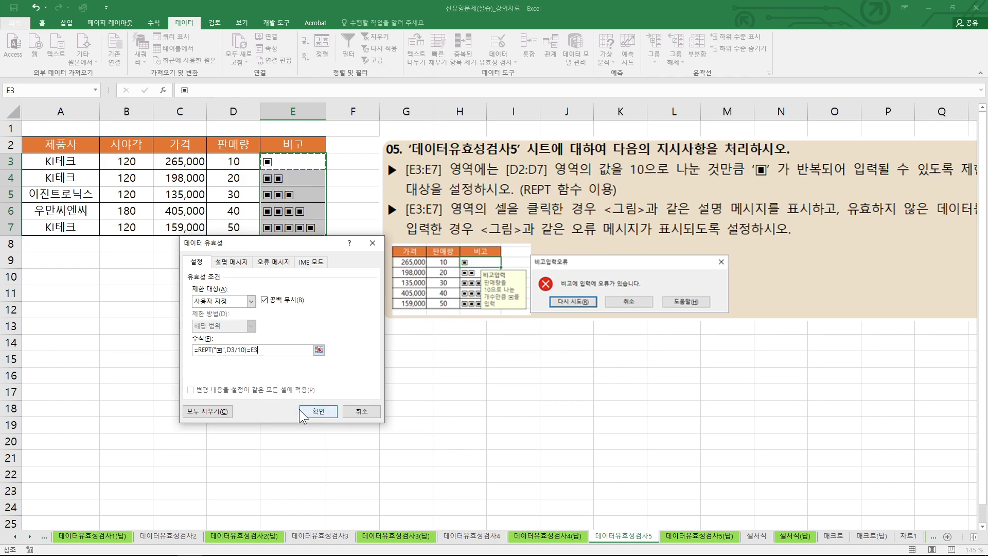
{"action": "mouse_move", "coordinate": [194, 358]}
{"action": "left_mouse_down"}
{"action": "mouse_move", "coordinate": [245, 354]}
{"action": "mouse_move", "coordinate": [216, 346]}
{"action": "mouse_move", "coordinate": [222, 338]}
{"action": "left_mouse_up"}
{"action": "mouse_move", "coordinate": [230, 341]}
{"action": "left_mouse_down"}
{"action": "mouse_move", "coordinate": [241, 338]}
{"action": "mouse_move", "coordinate": [244, 356]}
{"action": "mouse_move", "coordinate": [260, 343]}
{"action": "left_mouse_up"}
{"action": "left_click_drag", "start_coordinate": [273, 151], "coordinate": [253, 166]}
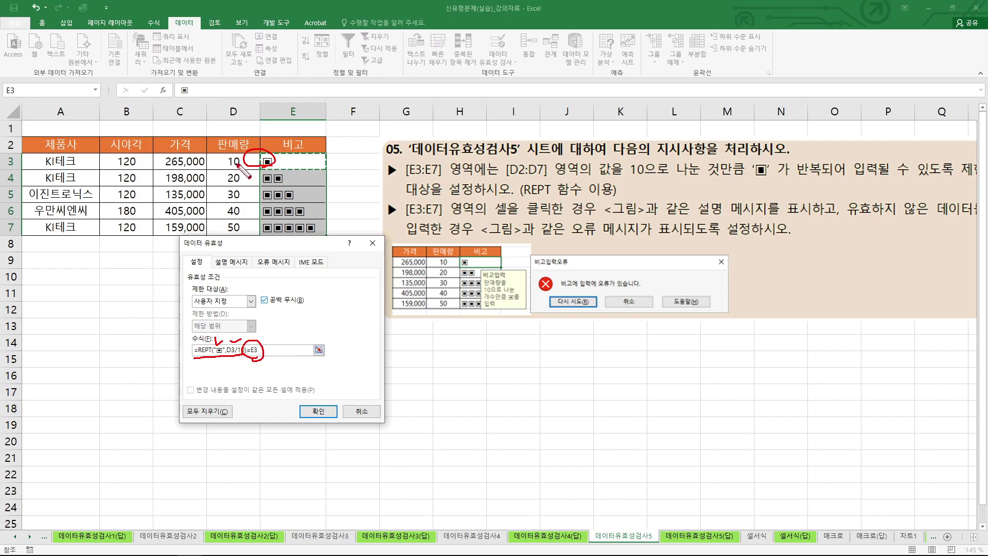
{"action": "left_click", "coordinate": [312, 411]}
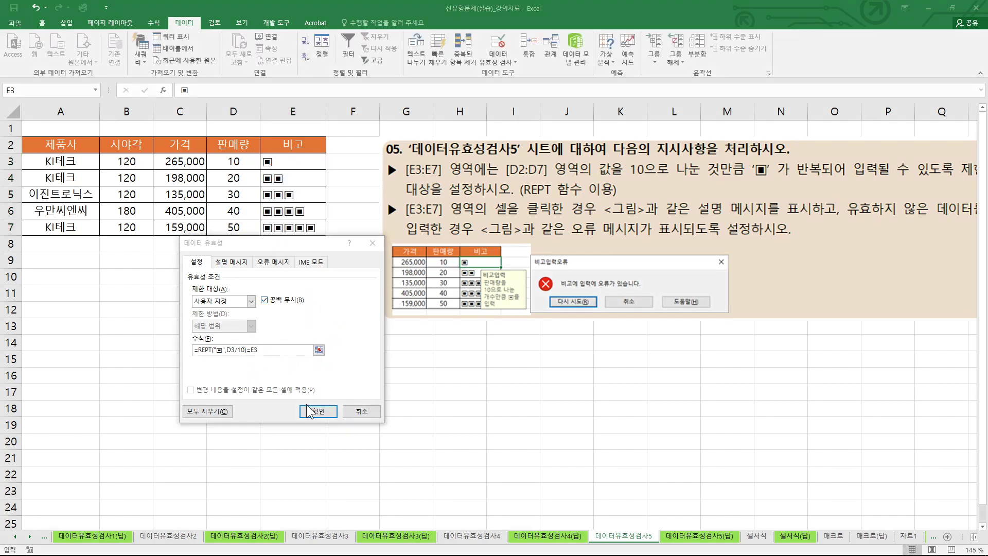
Step: Give the rule an input message titled 비고입력 with the four-line text 판매량을 / 10으로 나눈 / 개수만큼 ▣를 / 입력, and apply it
{"action": "left_click", "coordinate": [231, 262]}
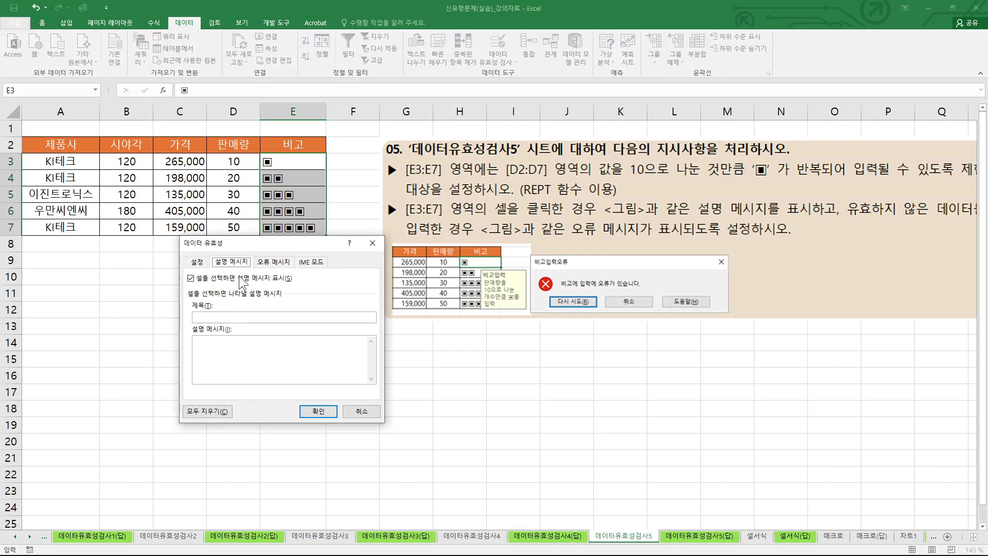
{"action": "left_click", "coordinate": [234, 316]}
{"action": "type", "text": "비고입력"}
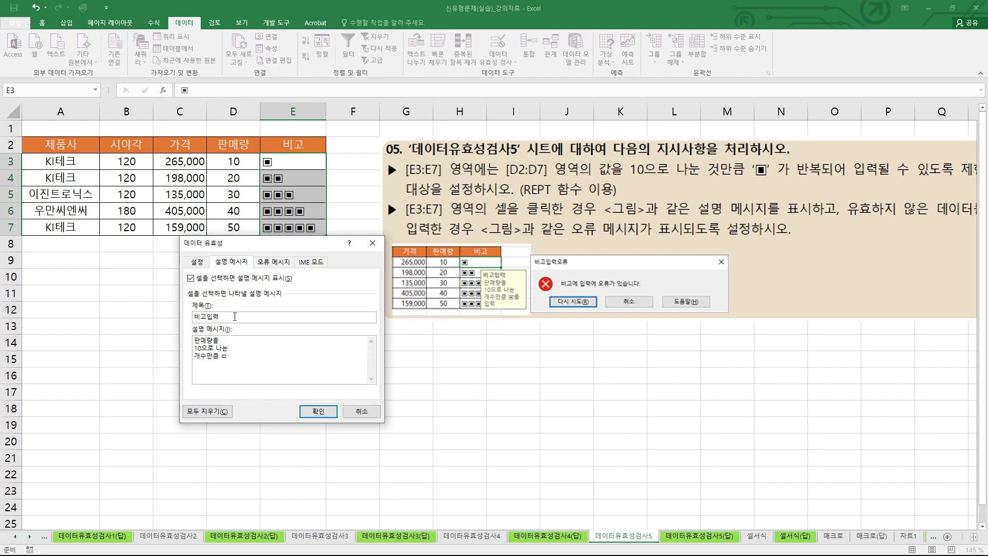
{"action": "key", "text": "Hangul_Hanja"}
{"action": "key", "text": "Tab"}
{"action": "left_click", "coordinate": [377, 385]}
{"action": "left_click", "coordinate": [318, 412]}
{"action": "mouse_move", "coordinate": [325, 175]}
{"action": "left_mouse_down"}
{"action": "mouse_move", "coordinate": [339, 190]}
{"action": "mouse_move", "coordinate": [315, 217]}
{"action": "left_mouse_up"}
{"action": "mouse_move", "coordinate": [483, 305]}
{"action": "left_mouse_down"}
{"action": "mouse_move", "coordinate": [471, 275]}
{"action": "mouse_move", "coordinate": [508, 311]}
{"action": "left_mouse_up"}
{"action": "key", "text": "Escape"}
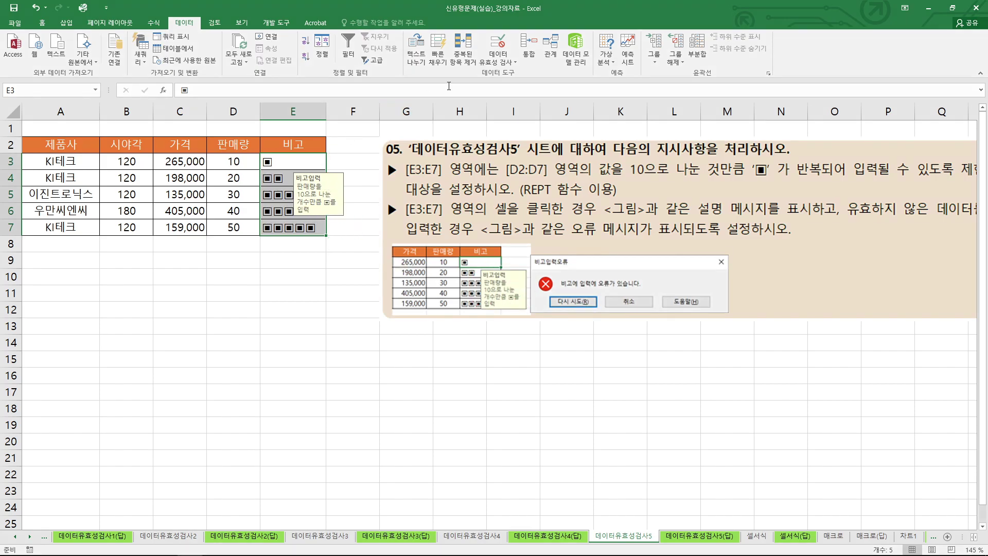
Step: Reopen the E3:E7 validation rule and set the error alert title to 비고입력오류
{"action": "left_click", "coordinate": [501, 57]}
{"action": "left_click", "coordinate": [507, 70]}
{"action": "left_click", "coordinate": [290, 262]}
{"action": "left_click_drag", "start_coordinate": [247, 242], "coordinate": [233, 267]}
{"action": "left_click", "coordinate": [309, 341]}
{"action": "type", "text": "비고유"}
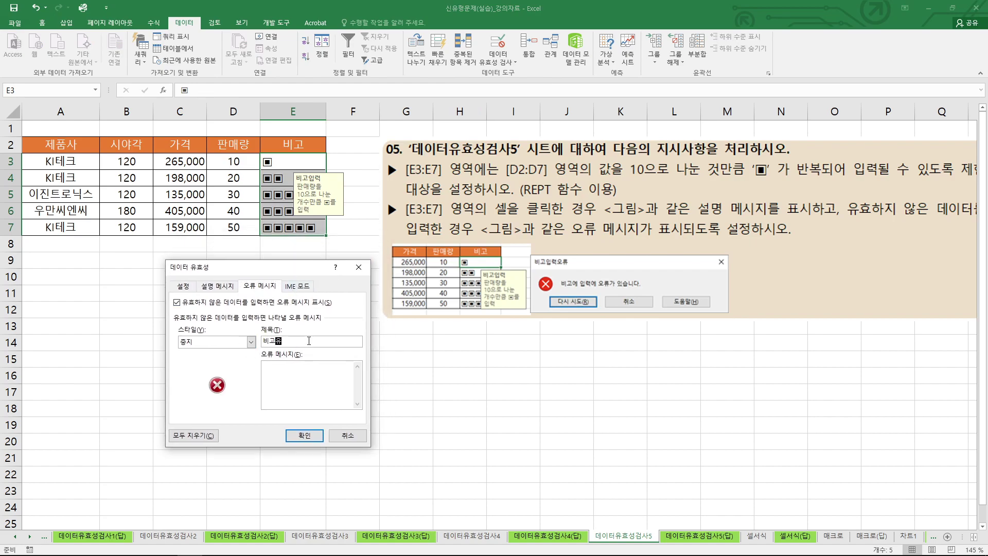
{"action": "type", "text": "입력오류"}
Step: Set the error alert message to 비고에 입력에 오류가 있습니다. and apply the rule
{"action": "mouse_move", "coordinate": [554, 267]}
{"action": "left_mouse_down"}
{"action": "mouse_move", "coordinate": [615, 279]}
{"action": "mouse_move", "coordinate": [556, 298]}
{"action": "left_mouse_up"}
{"action": "left_click_drag", "start_coordinate": [532, 289], "coordinate": [311, 380]}
{"action": "left_click_drag", "start_coordinate": [320, 370], "coordinate": [311, 380]}
{"action": "key", "text": "Escape"}
{"action": "left_click", "coordinate": [306, 378]}
{"action": "type", "text": "비고에 입력에 오류가 있습니다."}
{"action": "left_click", "coordinate": [304, 436]}
Step: Test the rule by adding a second ▣ to E3, and discard the change
{"action": "double_click", "coordinate": [296, 164]}
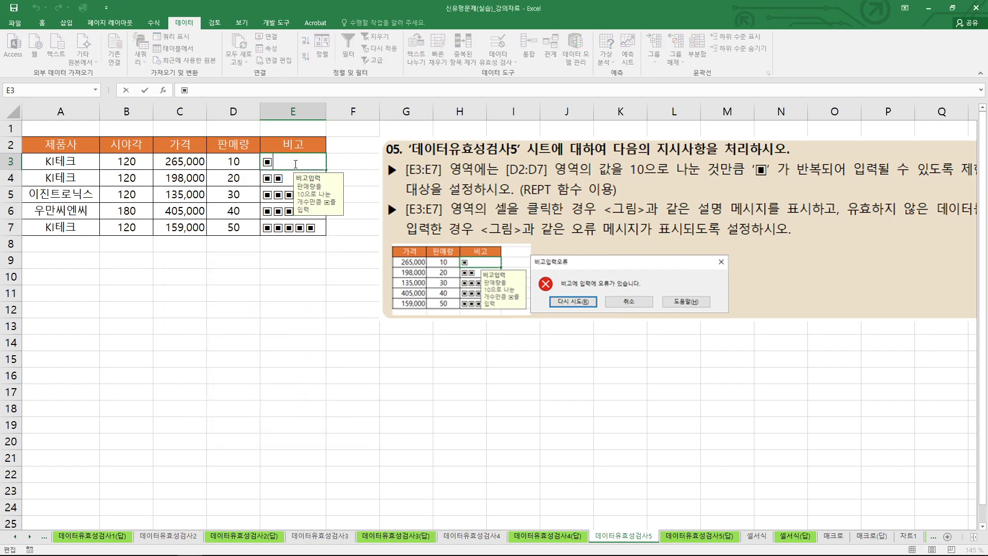
{"action": "type", "text": "■"}
{"action": "key", "text": "Return"}
{"action": "left_click_drag", "start_coordinate": [484, 266], "coordinate": [619, 319]}
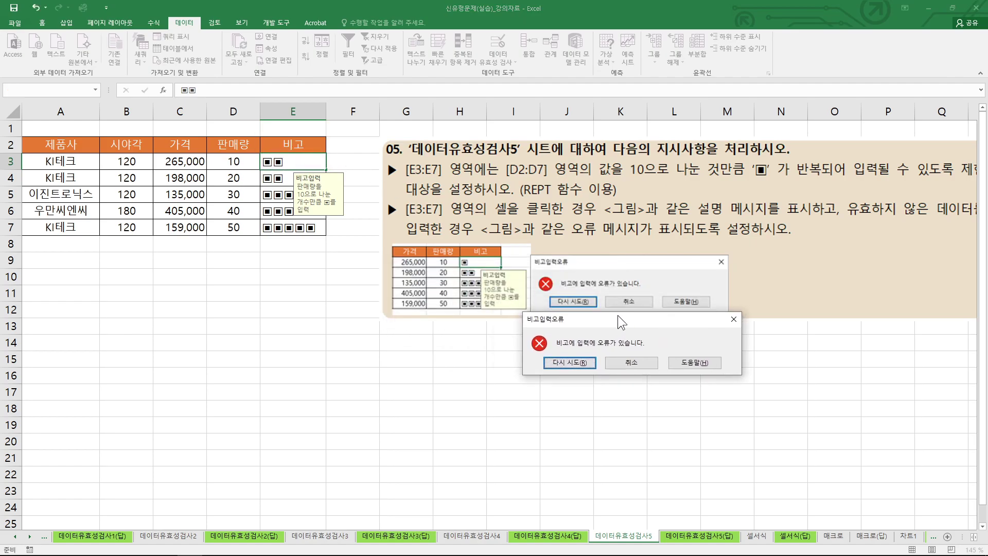
{"action": "left_click", "coordinate": [631, 363]}
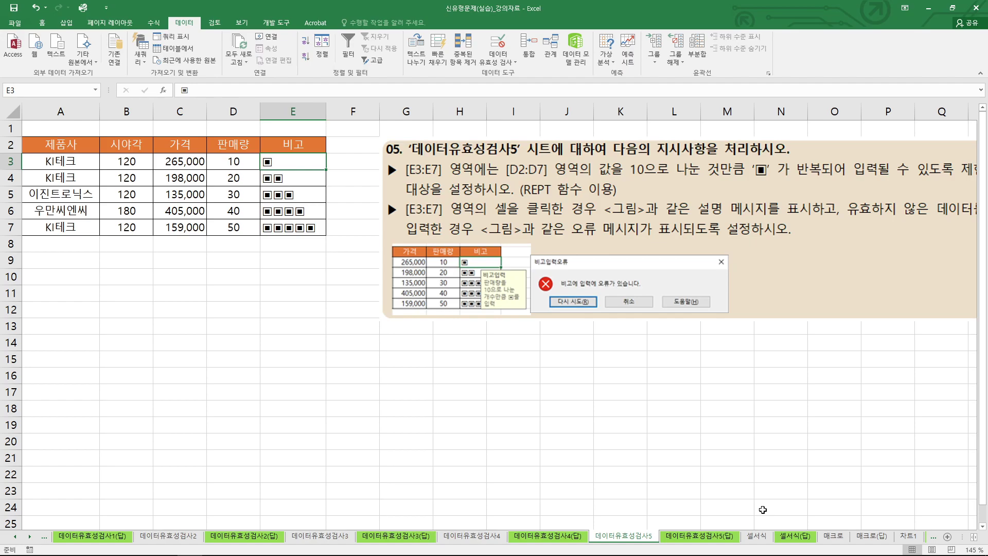
{"action": "left_click", "coordinate": [497, 539]}
{"action": "left_click", "coordinate": [318, 539]}
{"action": "left_click", "coordinate": [472, 539]}
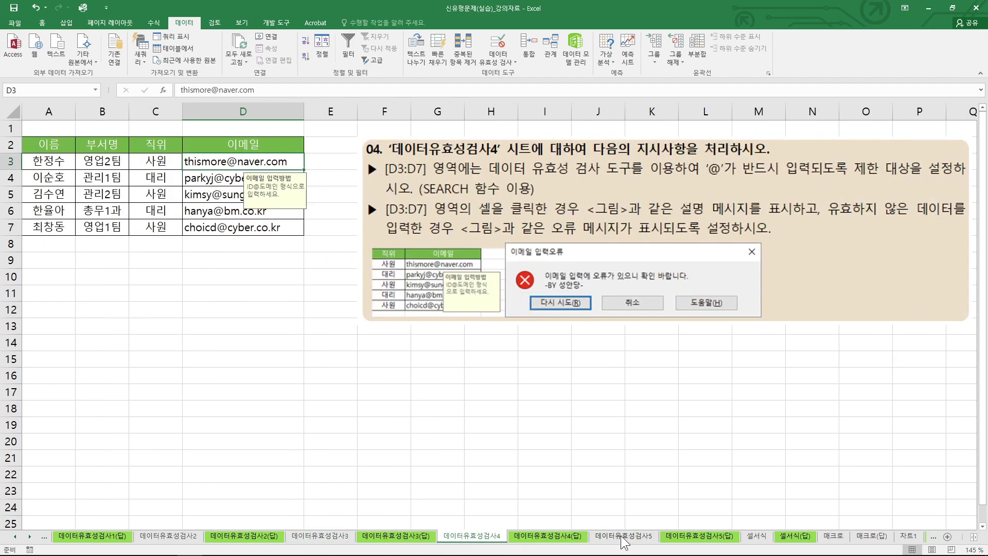
{"action": "left_click", "coordinate": [624, 538]}
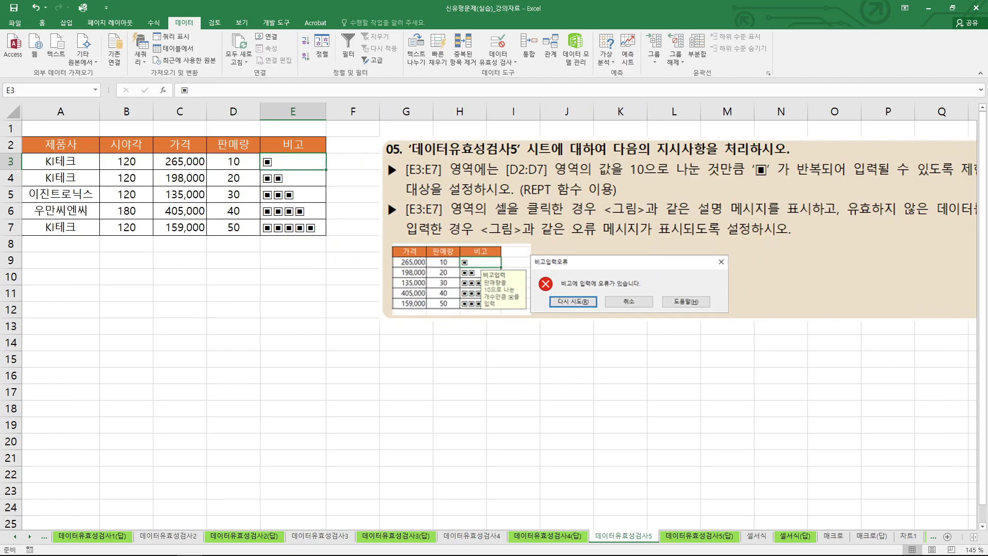
Step: Go to the 셀서식 sheet and read the introduction and the custom number format requirements for B3:B6
{"action": "left_click", "coordinate": [757, 535]}
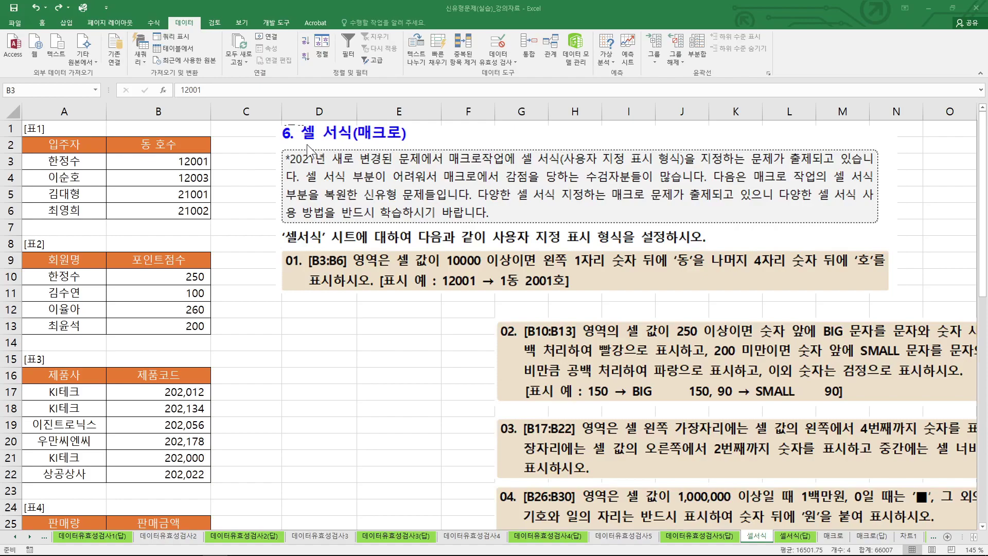
{"action": "left_click_drag", "start_coordinate": [284, 148], "coordinate": [399, 144]}
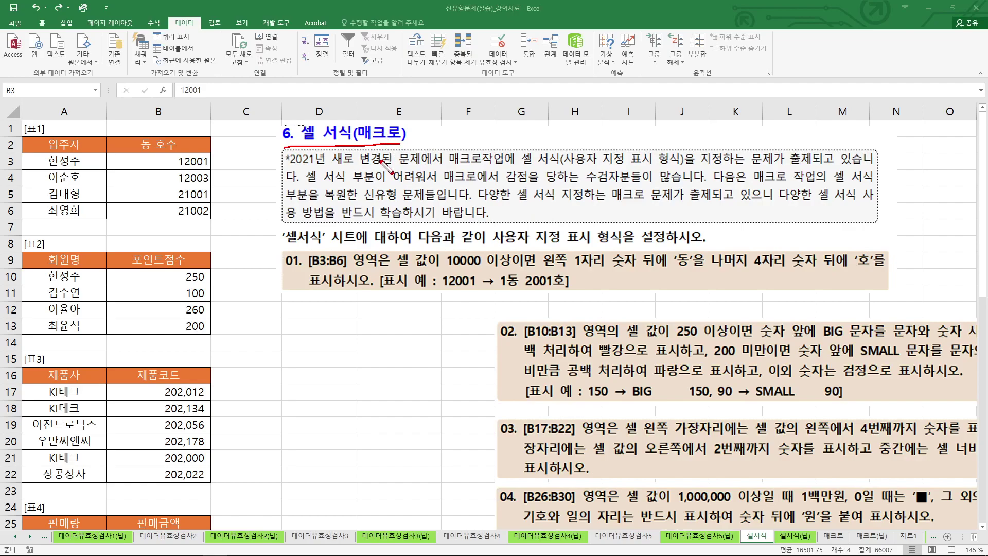
{"action": "mouse_move", "coordinate": [315, 147]}
{"action": "left_mouse_down"}
{"action": "mouse_move", "coordinate": [301, 127]}
{"action": "mouse_move", "coordinate": [350, 138]}
{"action": "left_mouse_up"}
{"action": "left_click_drag", "start_coordinate": [525, 163], "coordinate": [669, 162]}
{"action": "mouse_move", "coordinate": [583, 137]}
{"action": "left_mouse_down"}
{"action": "mouse_move", "coordinate": [600, 155]}
{"action": "mouse_move", "coordinate": [598, 139]}
{"action": "left_mouse_up"}
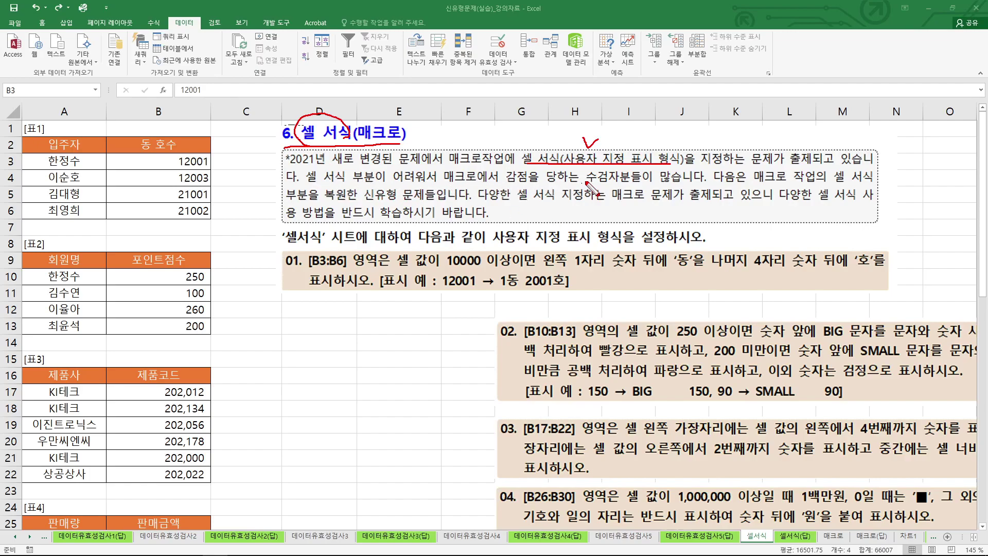
{"action": "mouse_move", "coordinate": [369, 200]}
{"action": "left_mouse_down"}
{"action": "mouse_move", "coordinate": [406, 191]}
{"action": "mouse_move", "coordinate": [394, 203]}
{"action": "left_mouse_up"}
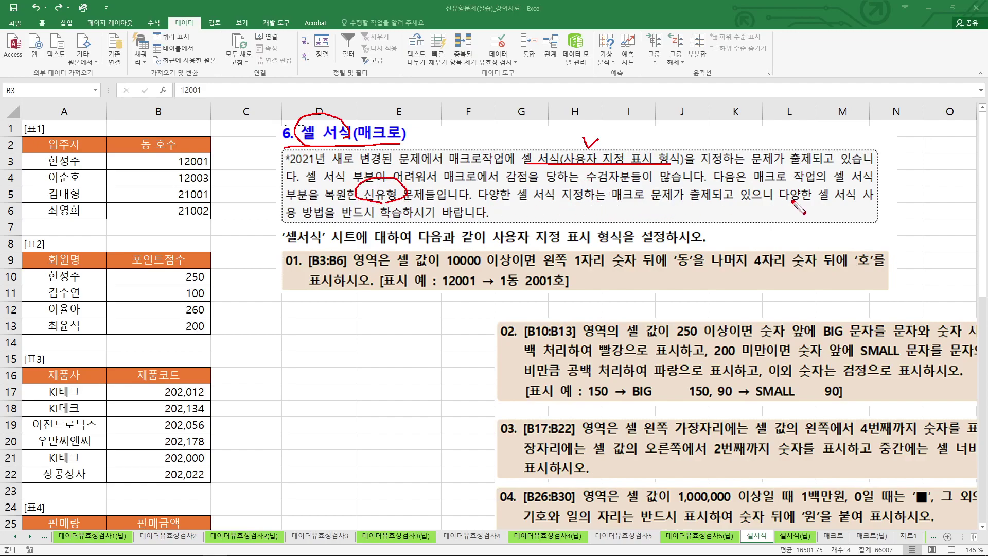
{"action": "left_click_drag", "start_coordinate": [787, 203], "coordinate": [869, 199]}
{"action": "left_click_drag", "start_coordinate": [287, 225], "coordinate": [437, 222]}
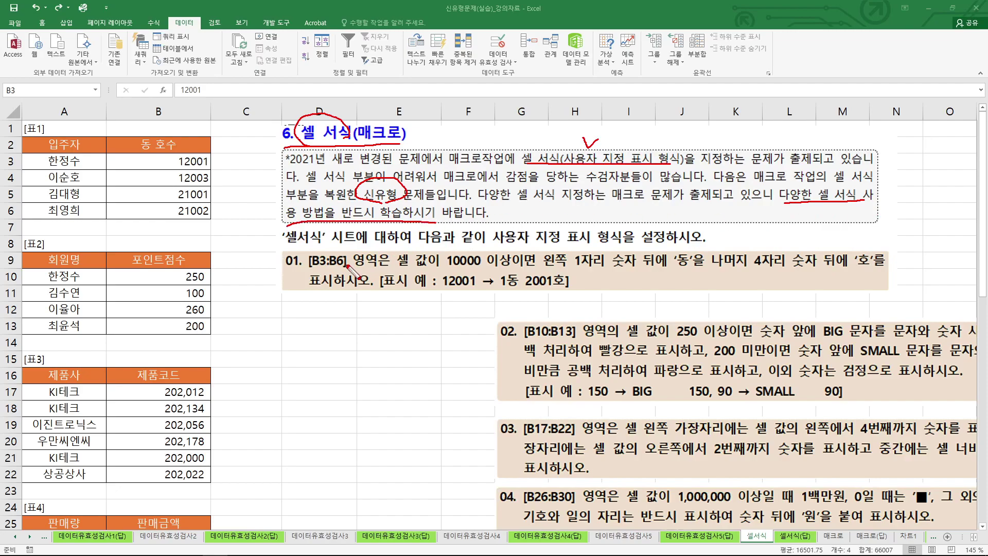
{"action": "mouse_move", "coordinate": [222, 211]}
{"action": "left_mouse_down"}
{"action": "mouse_move", "coordinate": [178, 226]}
{"action": "mouse_move", "coordinate": [229, 203]}
{"action": "left_mouse_up"}
{"action": "mouse_move", "coordinate": [181, 165]}
{"action": "left_mouse_down"}
{"action": "mouse_move", "coordinate": [179, 155]}
{"action": "mouse_move", "coordinate": [212, 164]}
{"action": "left_mouse_up"}
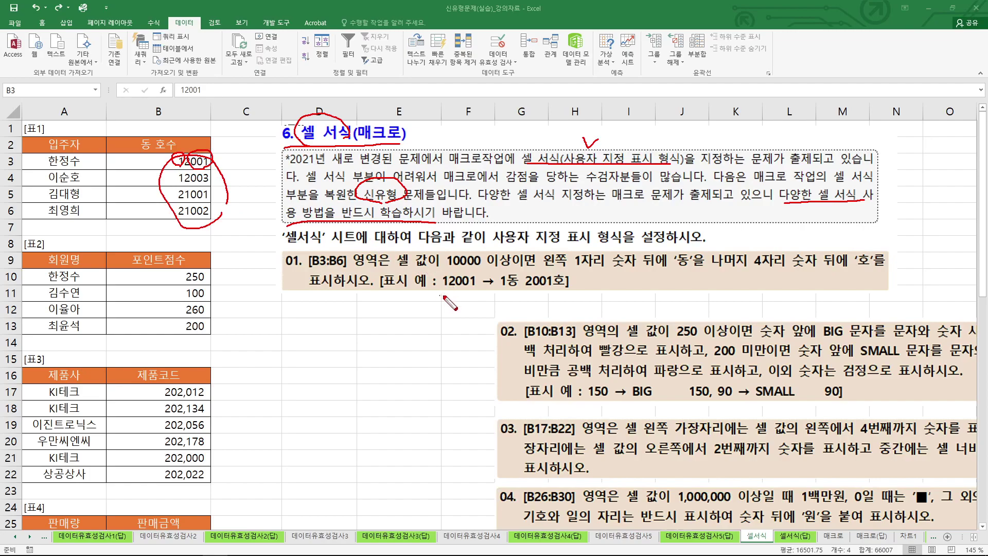
{"action": "mouse_move", "coordinate": [444, 291]}
{"action": "left_mouse_down"}
{"action": "mouse_move", "coordinate": [519, 278]}
{"action": "mouse_move", "coordinate": [521, 294]}
{"action": "mouse_move", "coordinate": [564, 269]}
{"action": "mouse_move", "coordinate": [556, 290]}
{"action": "left_mouse_up"}
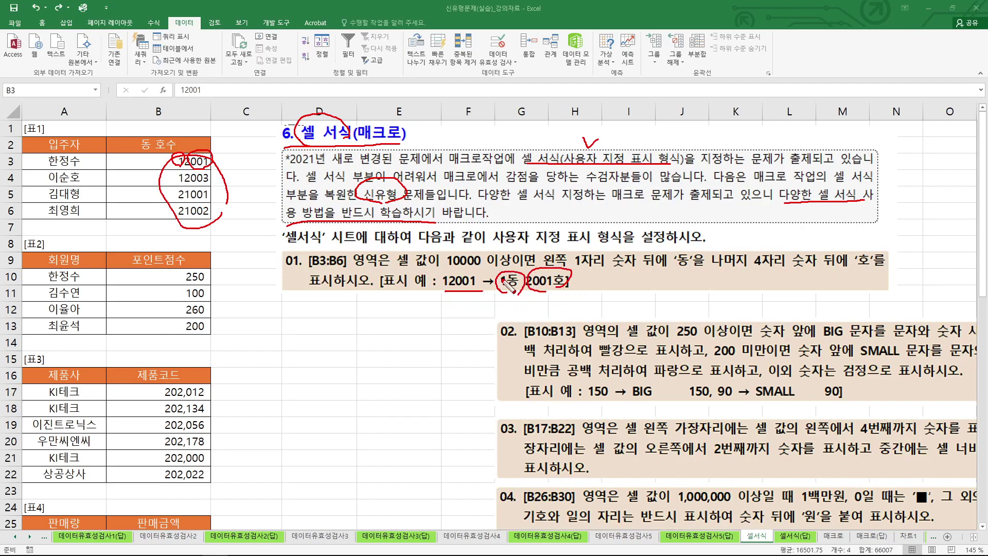
{"action": "key", "text": "Escape"}
Step: Apply the custom number format [>=10000]0"동" 0000"호" to cells B3:B6
{"action": "left_click_drag", "start_coordinate": [209, 163], "coordinate": [195, 210]}
{"action": "right_click", "coordinate": [186, 205]}
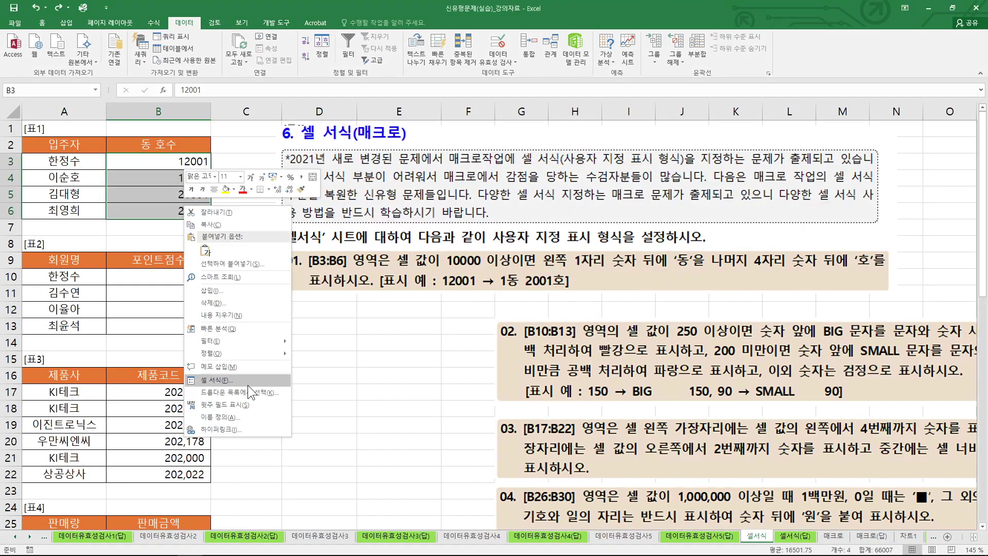
{"action": "left_click", "coordinate": [242, 380]}
{"action": "left_click_drag", "start_coordinate": [298, 249], "coordinate": [390, 297]}
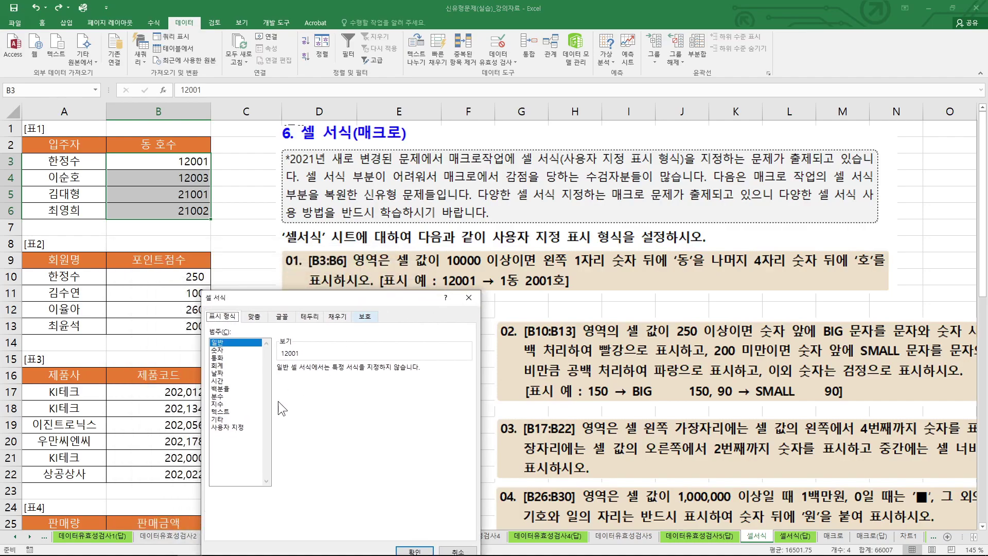
{"action": "left_click", "coordinate": [227, 427]}
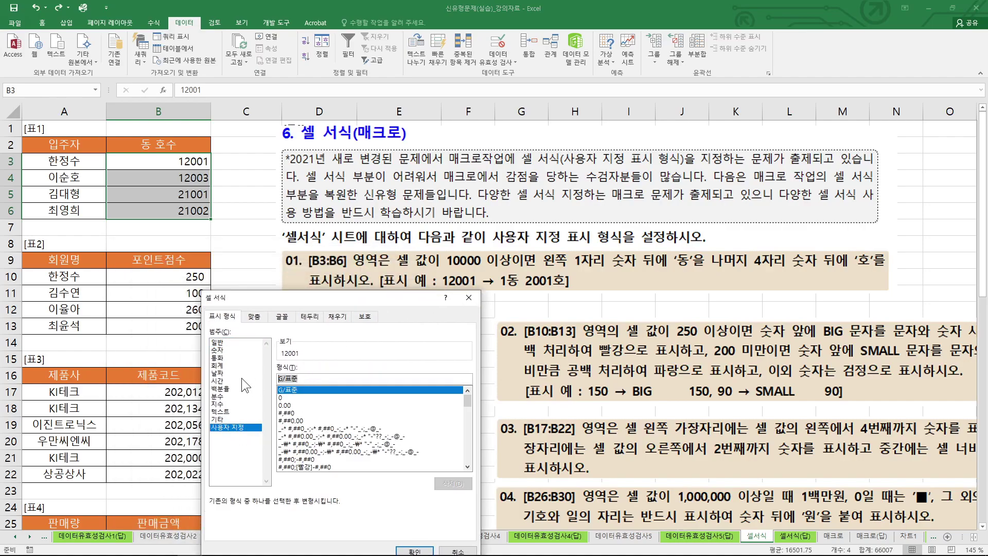
{"action": "key", "text": "BackSpace"}
{"action": "type", "text": "[>"}
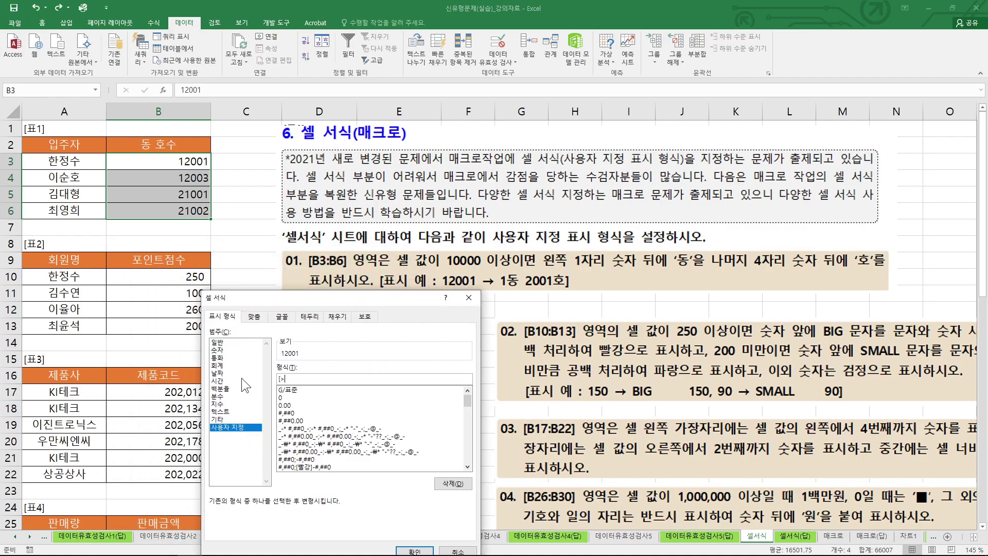
{"action": "type", "text": "=10000]0\"동\" 000"}
{"action": "left_click_drag", "start_coordinate": [280, 358], "coordinate": [315, 358]}
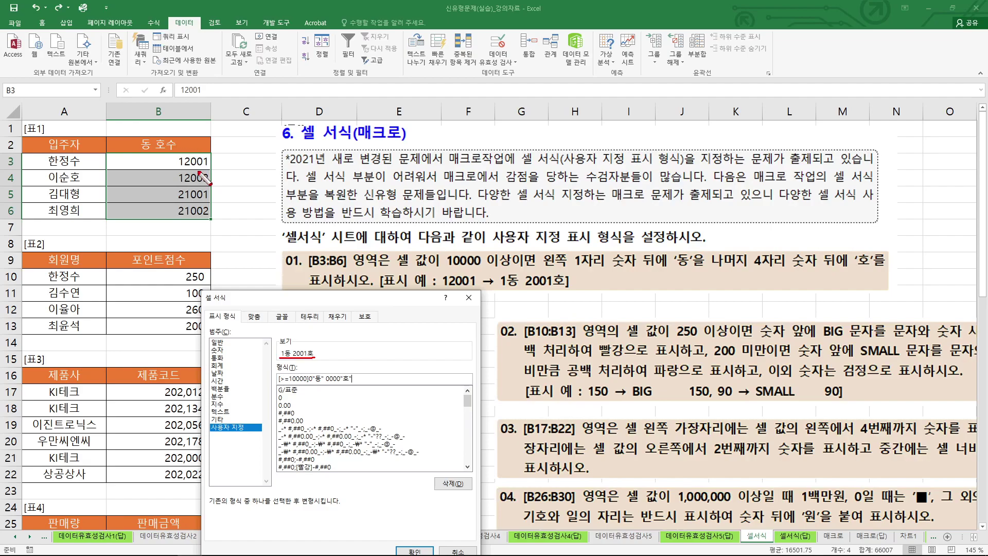
{"action": "left_click_drag", "start_coordinate": [327, 362], "coordinate": [348, 360]}
{"action": "key", "text": "Escape"}
{"action": "left_click", "coordinate": [416, 551]}
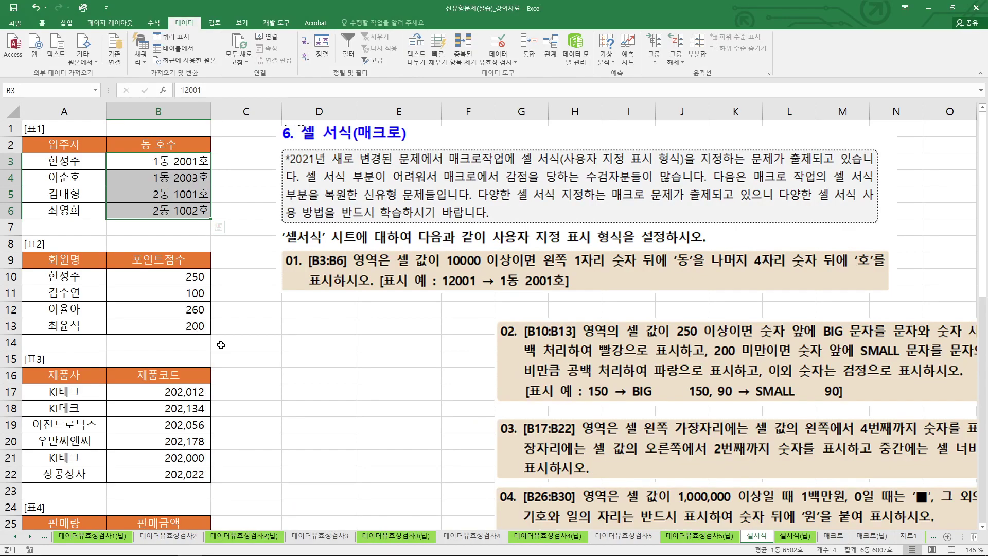
Step: Delete the completed exercise 01 instruction picture and move the exercise 02 picture beside the 포인트점수 table
{"action": "left_click", "coordinate": [262, 206]}
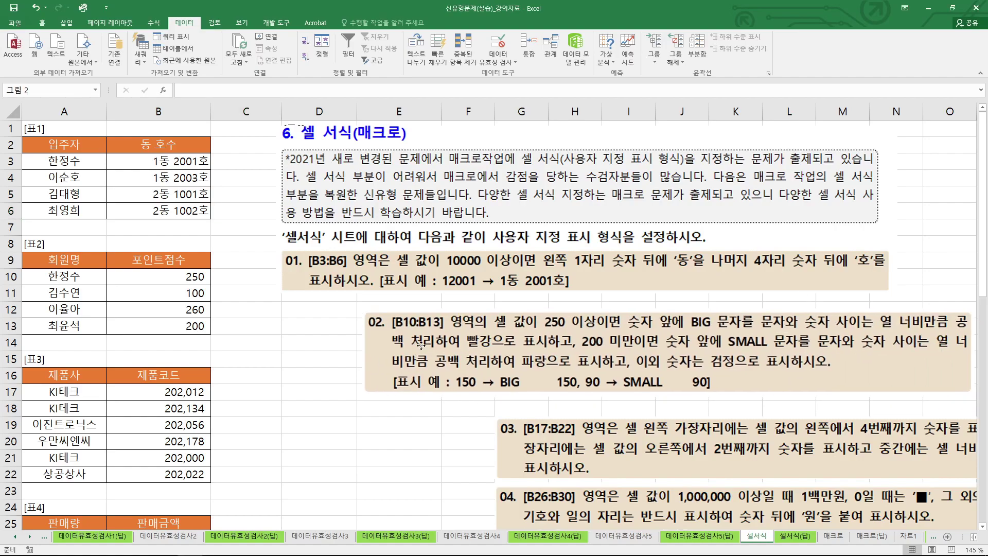
{"action": "left_click", "coordinate": [412, 263]}
{"action": "key", "text": "Delete"}
{"action": "left_click_drag", "start_coordinate": [374, 348], "coordinate": [337, 303]}
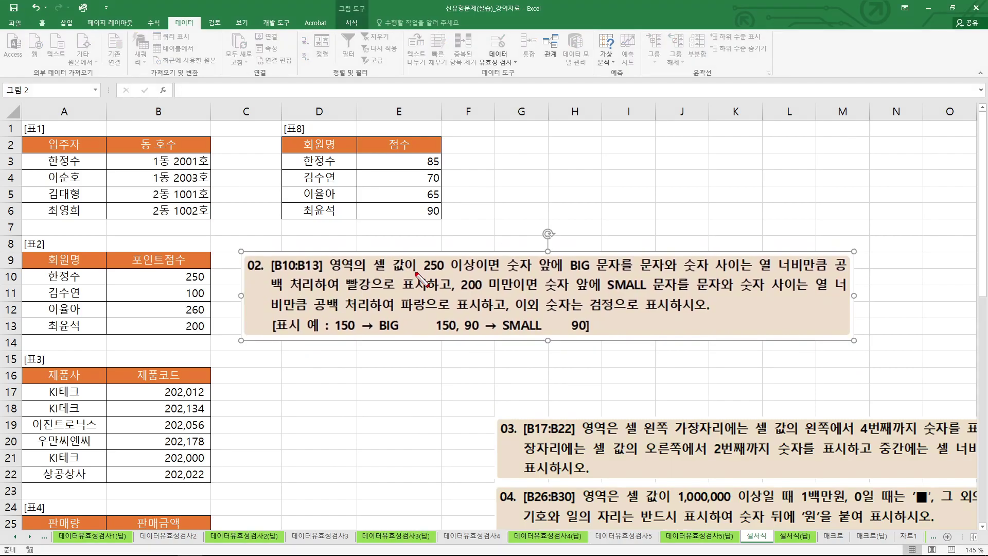
Step: Read the exercise 02 requirements for B10:B13, check the expected display on the 셀서식(답) sheet, and return to 셀서식
{"action": "mouse_move", "coordinate": [201, 276]}
{"action": "left_mouse_down"}
{"action": "mouse_move", "coordinate": [175, 267]}
{"action": "mouse_move", "coordinate": [164, 350]}
{"action": "mouse_move", "coordinate": [216, 288]}
{"action": "mouse_move", "coordinate": [190, 270]}
{"action": "left_mouse_up"}
{"action": "mouse_move", "coordinate": [430, 278]}
{"action": "left_mouse_down"}
{"action": "mouse_move", "coordinate": [432, 255]}
{"action": "mouse_move", "coordinate": [441, 270]}
{"action": "left_mouse_up"}
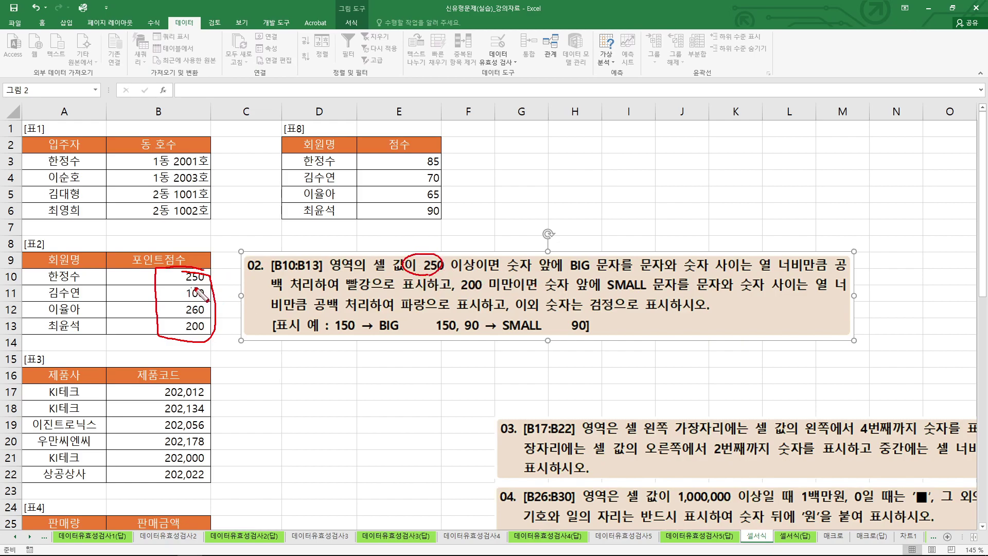
{"action": "mouse_move", "coordinate": [117, 264]}
{"action": "left_mouse_down"}
{"action": "mouse_move", "coordinate": [148, 280]}
{"action": "mouse_move", "coordinate": [190, 278]}
{"action": "left_mouse_up"}
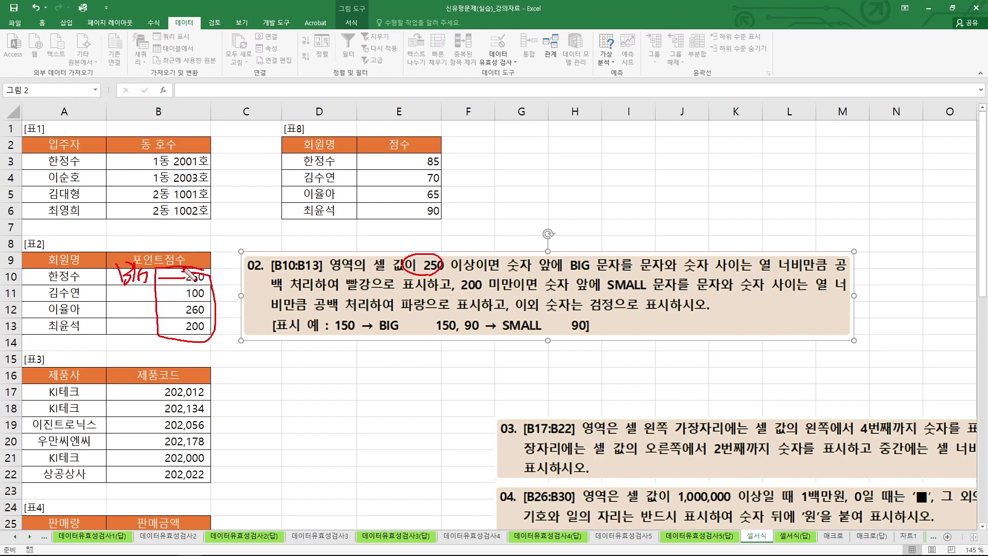
{"action": "key", "text": "Escape"}
{"action": "left_click", "coordinate": [434, 459]}
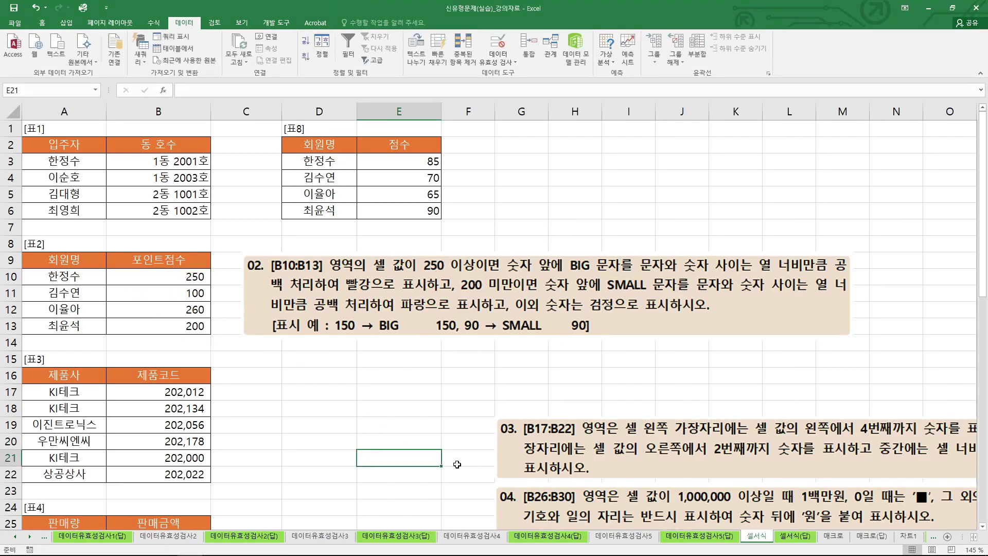
{"action": "left_click", "coordinate": [794, 535]}
{"action": "mouse_move", "coordinate": [206, 282]}
{"action": "left_mouse_down"}
{"action": "mouse_move", "coordinate": [106, 283]}
{"action": "mouse_move", "coordinate": [164, 267]}
{"action": "mouse_move", "coordinate": [177, 277]}
{"action": "left_mouse_up"}
{"action": "mouse_move", "coordinate": [114, 287]}
{"action": "left_mouse_down"}
{"action": "mouse_move", "coordinate": [109, 268]}
{"action": "mouse_move", "coordinate": [105, 289]}
{"action": "left_mouse_up"}
{"action": "mouse_move", "coordinate": [209, 285]}
{"action": "left_mouse_down"}
{"action": "mouse_move", "coordinate": [180, 269]}
{"action": "mouse_move", "coordinate": [149, 289]}
{"action": "mouse_move", "coordinate": [217, 300]}
{"action": "left_mouse_up"}
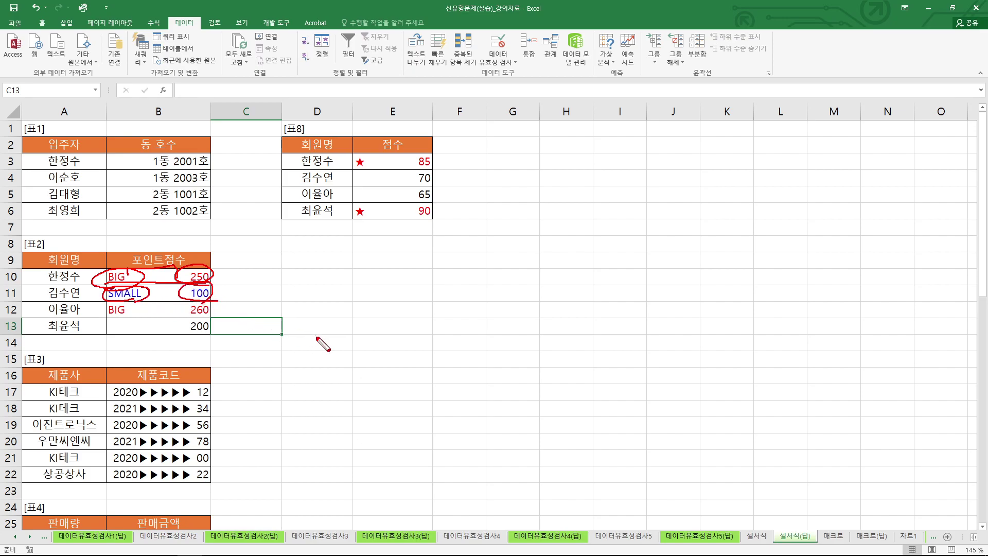
{"action": "key", "text": "Escape"}
{"action": "left_click", "coordinate": [757, 538]}
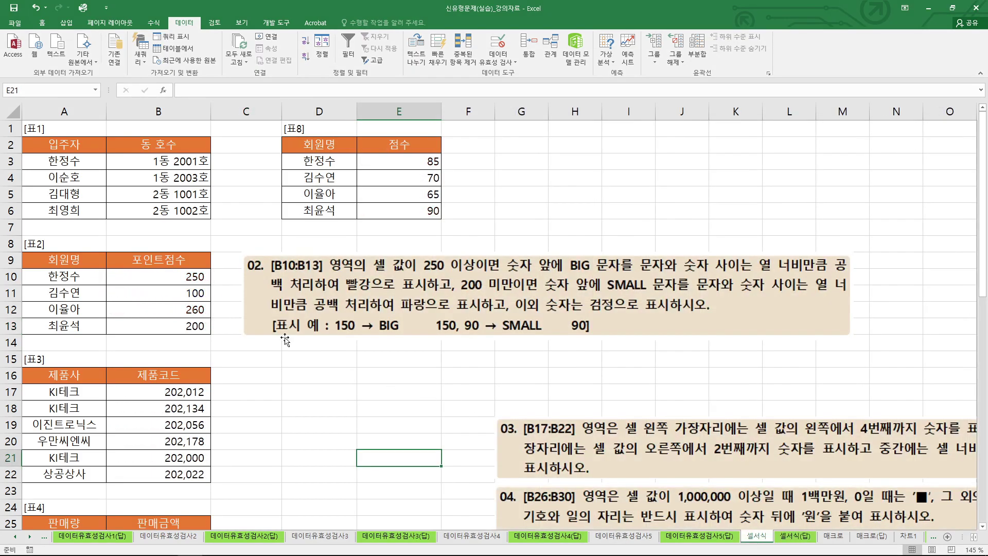
Step: Move the exercise 02 picture up clear of rows 10 to 13 and open the custom number format for B10:B13
{"action": "left_click_drag", "start_coordinate": [191, 277], "coordinate": [191, 326]}
{"action": "left_click_drag", "start_coordinate": [248, 288], "coordinate": [227, 186]}
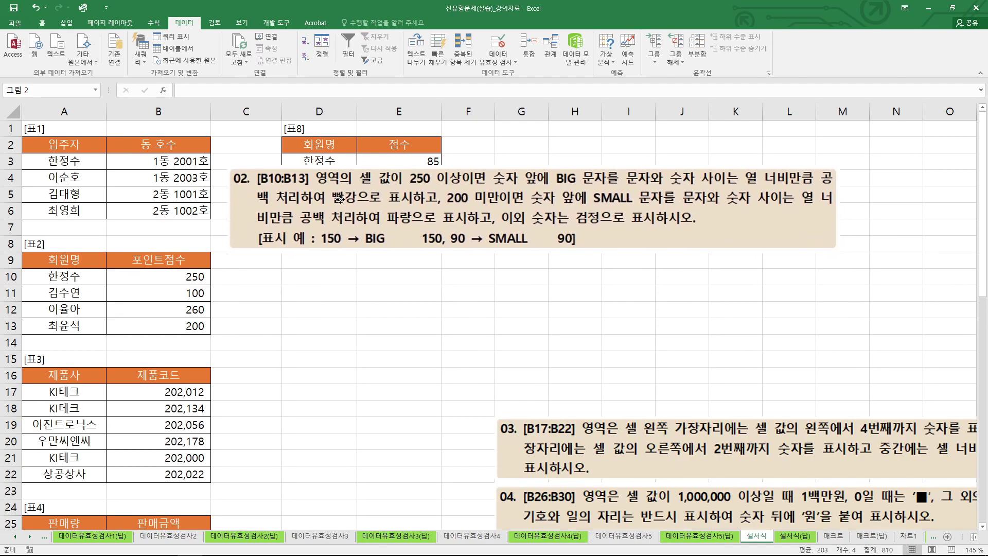
{"action": "left_click", "coordinate": [191, 281]}
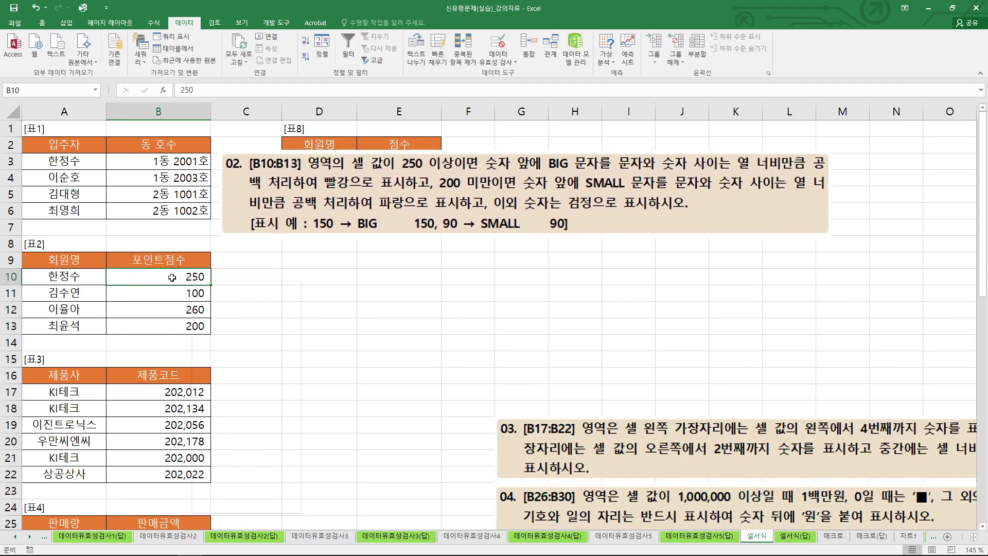
{"action": "left_click_drag", "start_coordinate": [184, 278], "coordinate": [183, 327]}
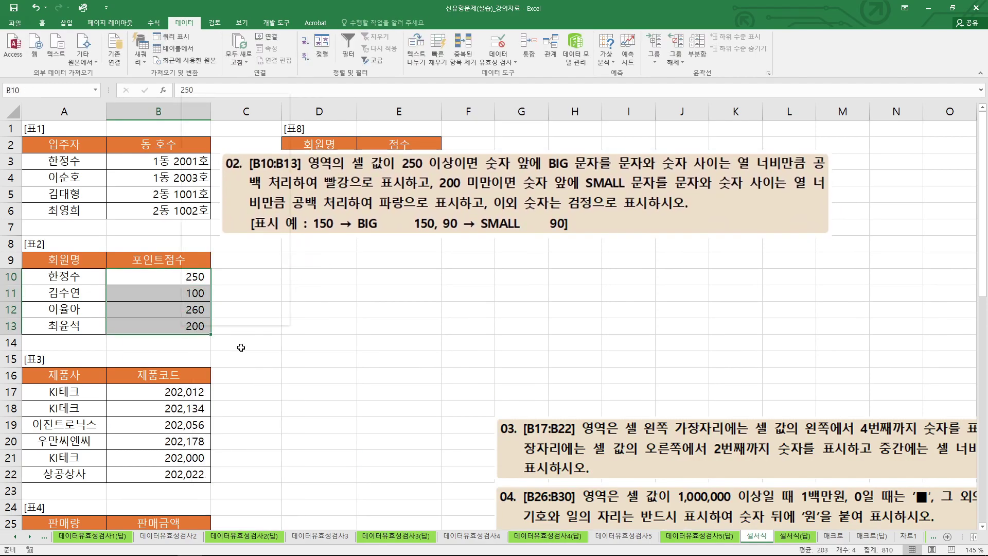
{"action": "right_click", "coordinate": [182, 326]}
{"action": "left_click", "coordinate": [212, 268]}
{"action": "left_click_drag", "start_coordinate": [316, 149], "coordinate": [366, 248]}
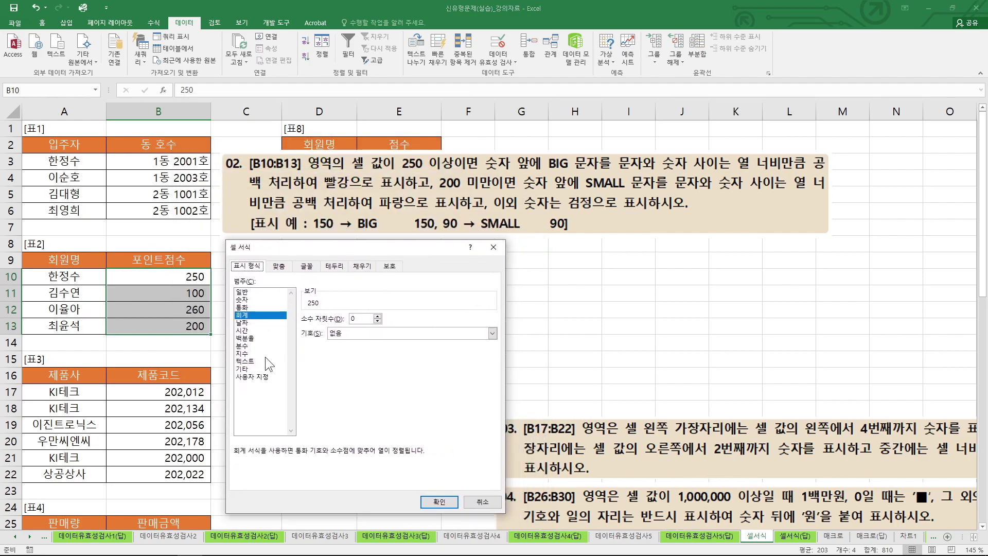
{"action": "left_click", "coordinate": [255, 377]}
{"action": "left_click_drag", "start_coordinate": [415, 330], "coordinate": [280, 328]}
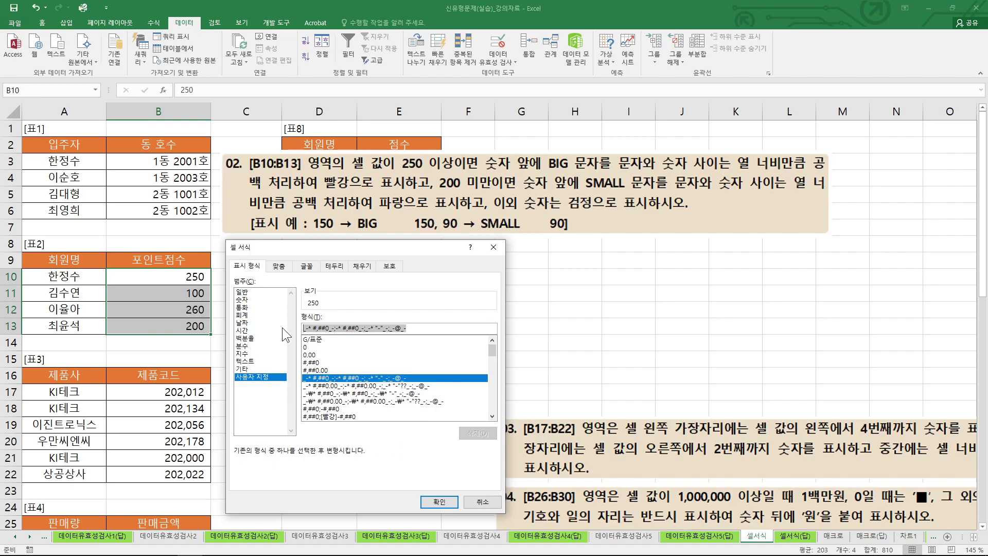
Step: Replace the format code for B10:B13 with the first section [>=250][빨강]"BIG"#
{"action": "key", "text": "BackSpace"}
{"action": "type", "text": "["}
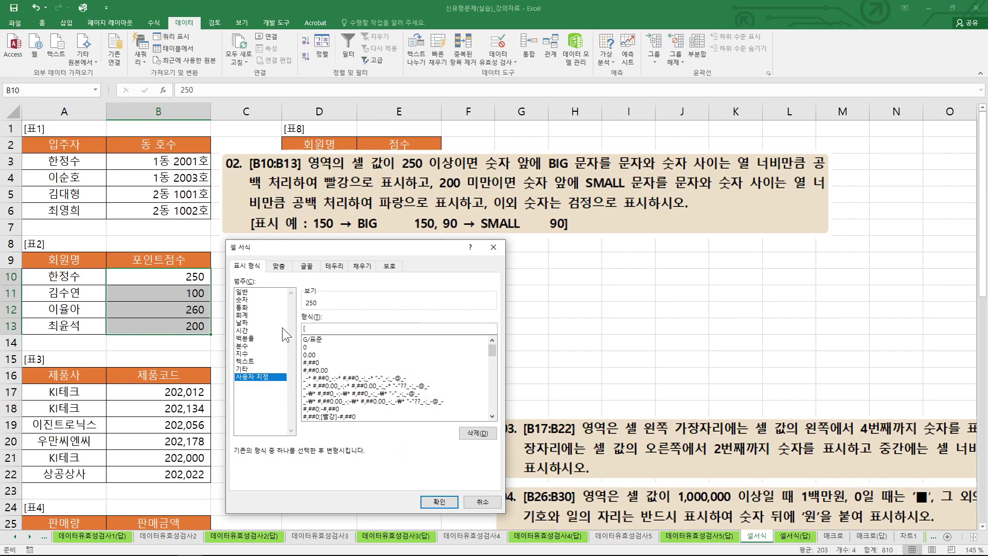
{"action": "type", "text": ">="}
{"action": "type", "text": "250"}
{"action": "type", "text": "]"}
{"action": "type", "text": "["}
{"action": "type", "text": "빨ㅏ"}
{"action": "type", "text": "강]"}
{"action": "mouse_move", "coordinate": [332, 337]}
{"action": "left_mouse_down"}
{"action": "mouse_move", "coordinate": [308, 336]}
{"action": "mouse_move", "coordinate": [326, 323]}
{"action": "left_mouse_up"}
{"action": "key", "text": "Escape"}
{"action": "type", "text": "#"}
Step: Complete the code with [<200][파랑]# for low values and # for all others, and apply it to B10:B13
{"action": "type", "text": "파랑"}
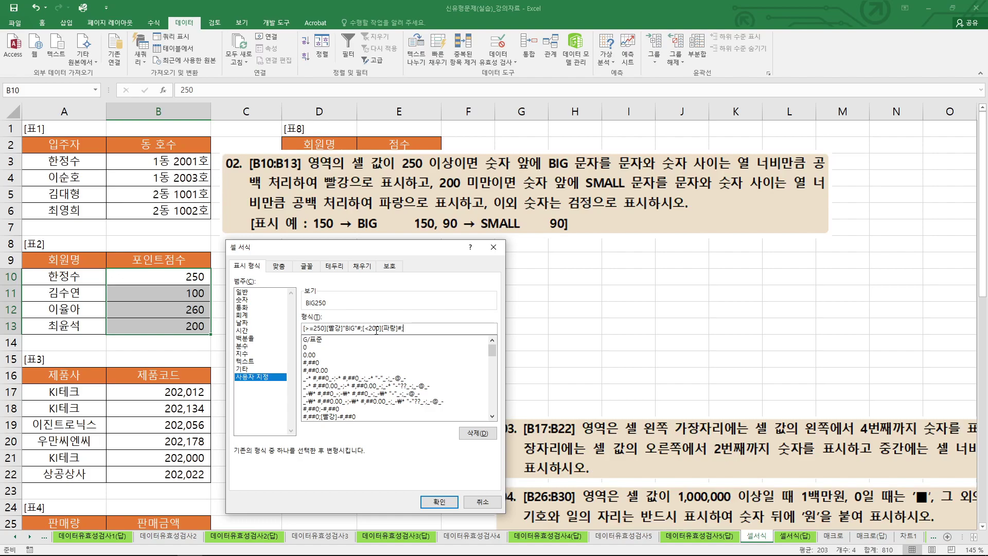
{"action": "key", "text": "Return"}
{"action": "left_click_drag", "start_coordinate": [188, 263], "coordinate": [198, 261]}
{"action": "mouse_move", "coordinate": [190, 298]}
{"action": "left_mouse_down"}
{"action": "mouse_move", "coordinate": [201, 296]}
{"action": "mouse_move", "coordinate": [123, 279]}
{"action": "mouse_move", "coordinate": [145, 285]}
{"action": "mouse_move", "coordinate": [110, 317]}
{"action": "left_mouse_up"}
{"action": "key", "text": "Escape"}
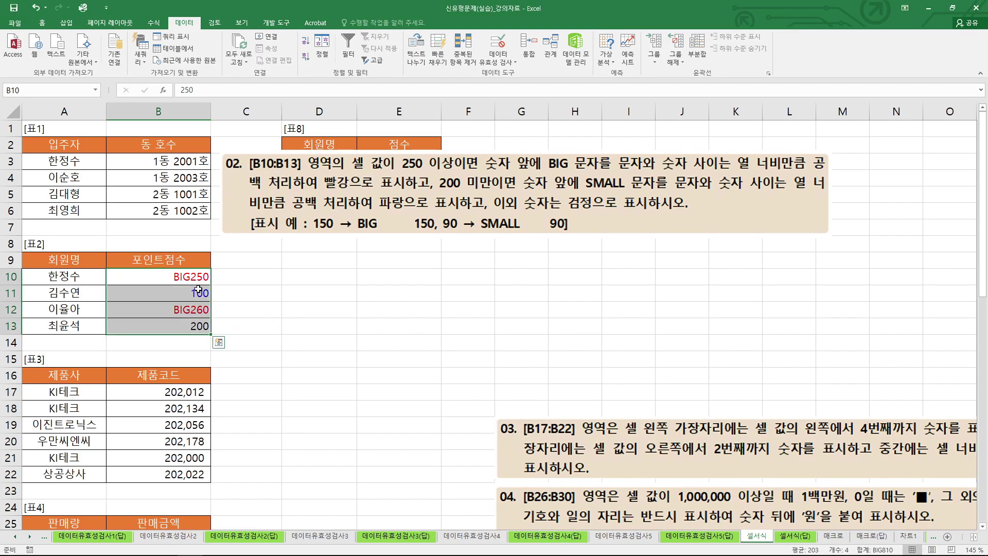
Step: Add column-width space filling before the numbers in the B10:B13 format: [빨강][>=250]"BIG"* #;[파랑][<200]* #;#
{"action": "key", "text": "ctrl+1"}
{"action": "left_click_drag", "start_coordinate": [275, 227], "coordinate": [377, 240]}
{"action": "left_click", "coordinate": [362, 318]}
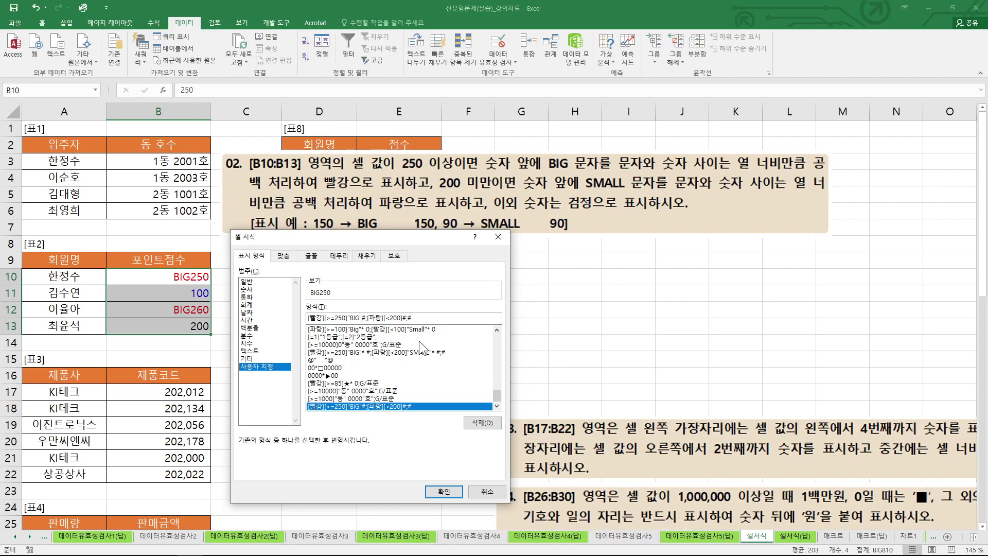
{"action": "type", "text": "*"}
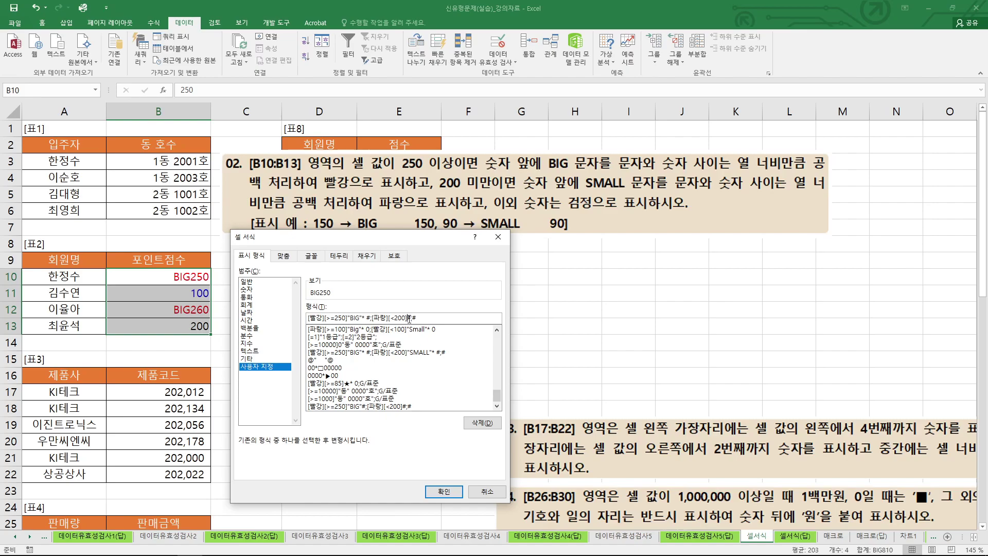
{"action": "type", "text": " *"}
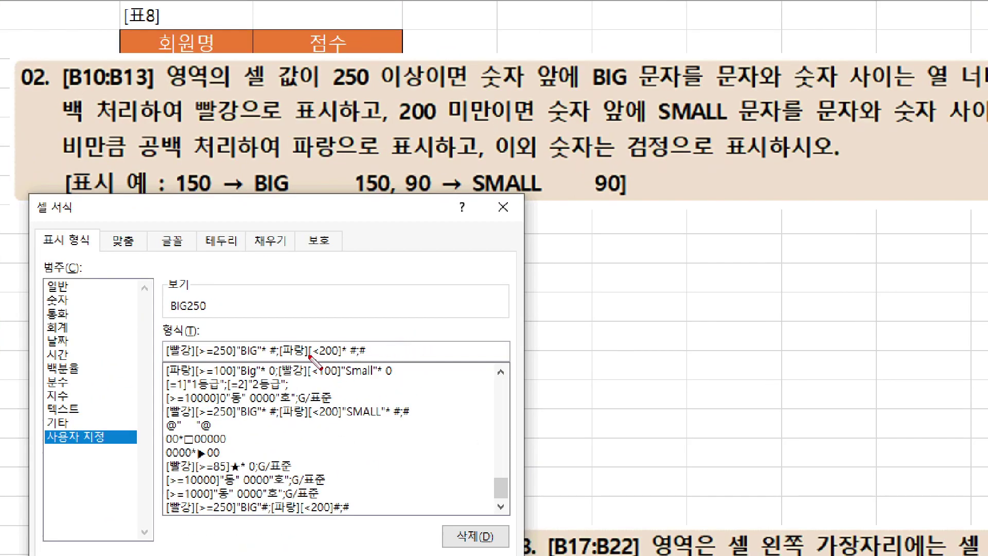
{"action": "left_click_drag", "start_coordinate": [266, 341], "coordinate": [274, 339]}
{"action": "left_click_drag", "start_coordinate": [341, 339], "coordinate": [355, 340]}
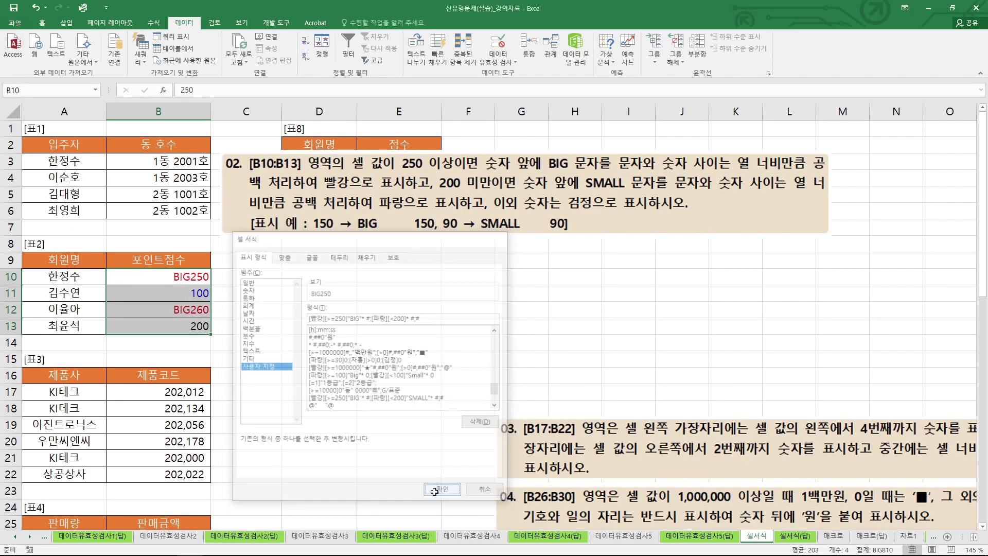
{"action": "left_click", "coordinate": [443, 497]}
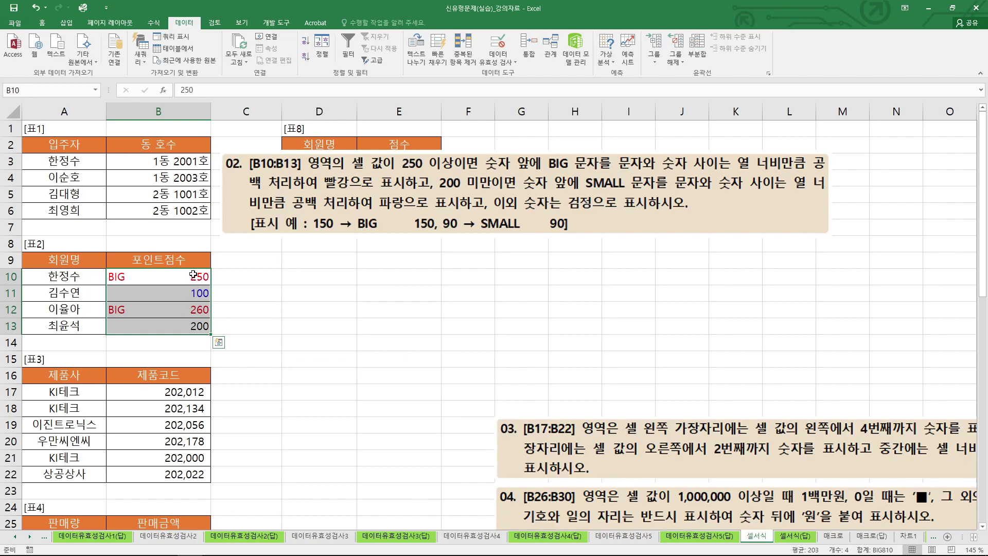
Step: Insert "SMALL" into the section for values under 200 of the B10:B13 format, before the space fill, and apply it
{"action": "key", "text": "ctrl+1"}
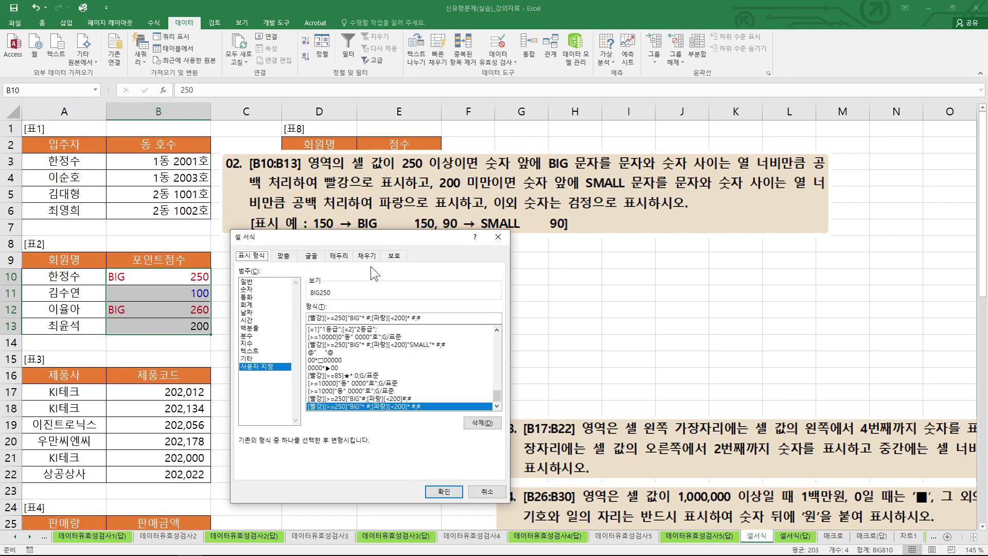
{"action": "left_click_drag", "start_coordinate": [397, 242], "coordinate": [433, 234]}
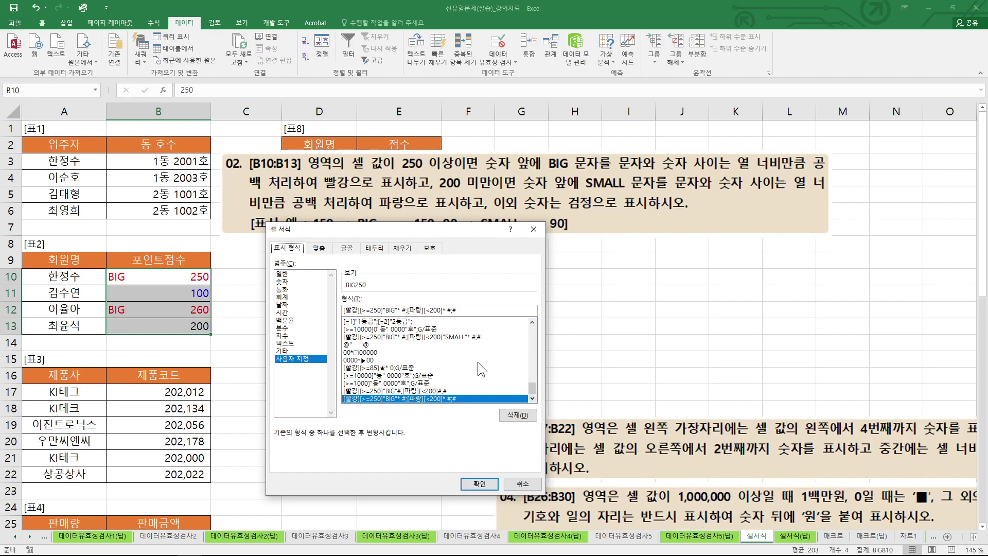
{"action": "left_click", "coordinate": [444, 310]}
{"action": "type", "text": "\""}
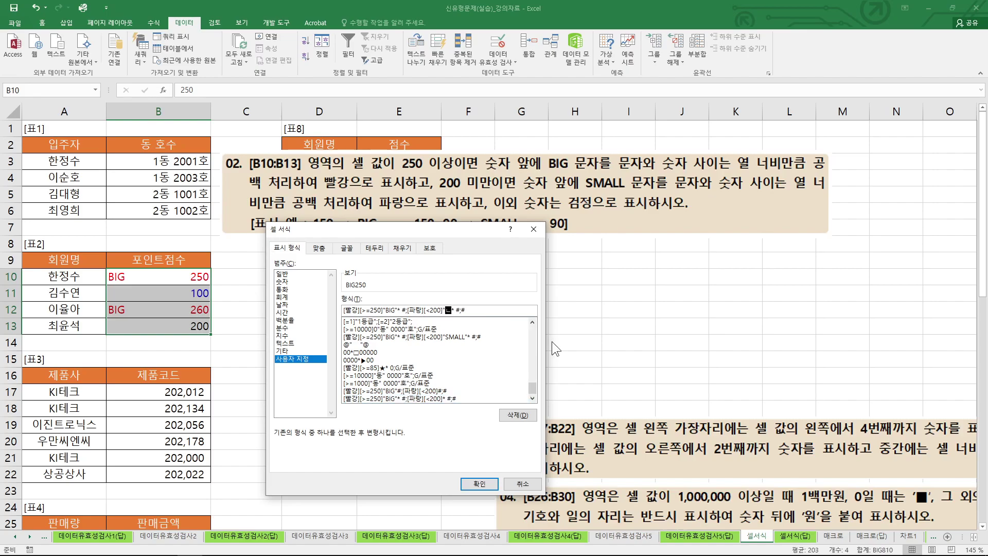
{"action": "type", "text": "SMALL\""}
{"action": "key", "text": "Return"}
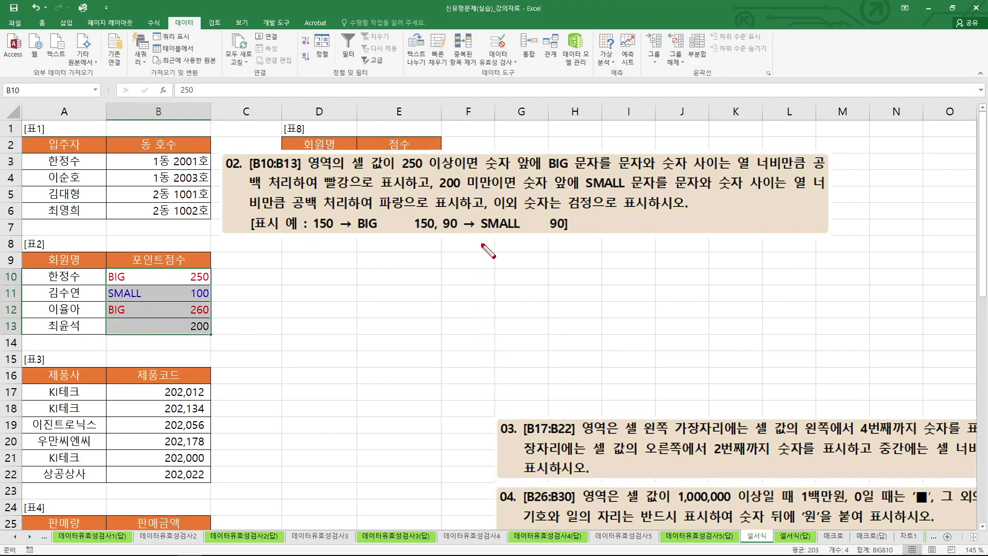
{"action": "mouse_move", "coordinate": [481, 232]}
{"action": "left_mouse_down"}
{"action": "mouse_move", "coordinate": [572, 234]}
{"action": "mouse_move", "coordinate": [491, 211]}
{"action": "mouse_move", "coordinate": [512, 226]}
{"action": "mouse_move", "coordinate": [566, 235]}
{"action": "left_mouse_up"}
{"action": "mouse_move", "coordinate": [133, 270]}
{"action": "left_mouse_down"}
{"action": "mouse_move", "coordinate": [139, 282]}
{"action": "mouse_move", "coordinate": [168, 272]}
{"action": "mouse_move", "coordinate": [164, 282]}
{"action": "mouse_move", "coordinate": [135, 281]}
{"action": "mouse_move", "coordinate": [192, 281]}
{"action": "left_mouse_up"}
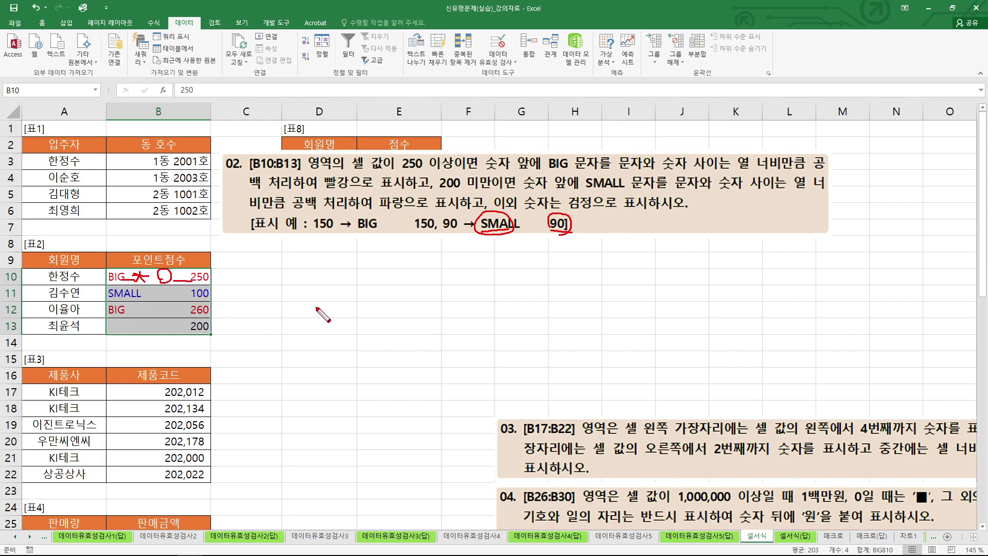
{"action": "key", "text": "Escape"}
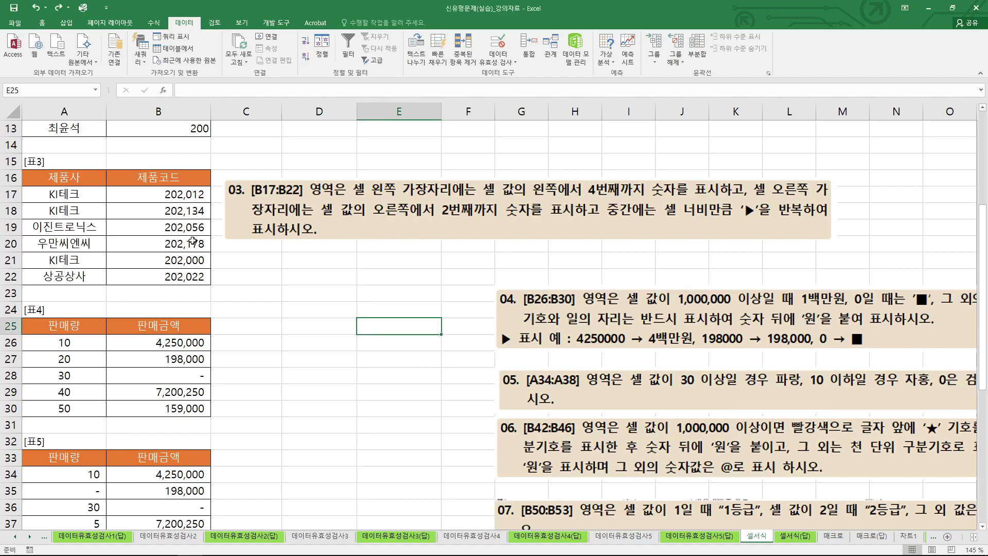
Step: Examine exercise 03's display requirements for the product codes in B17:B22
{"action": "left_click", "coordinate": [266, 255]}
{"action": "key", "text": "ctrl+2"}
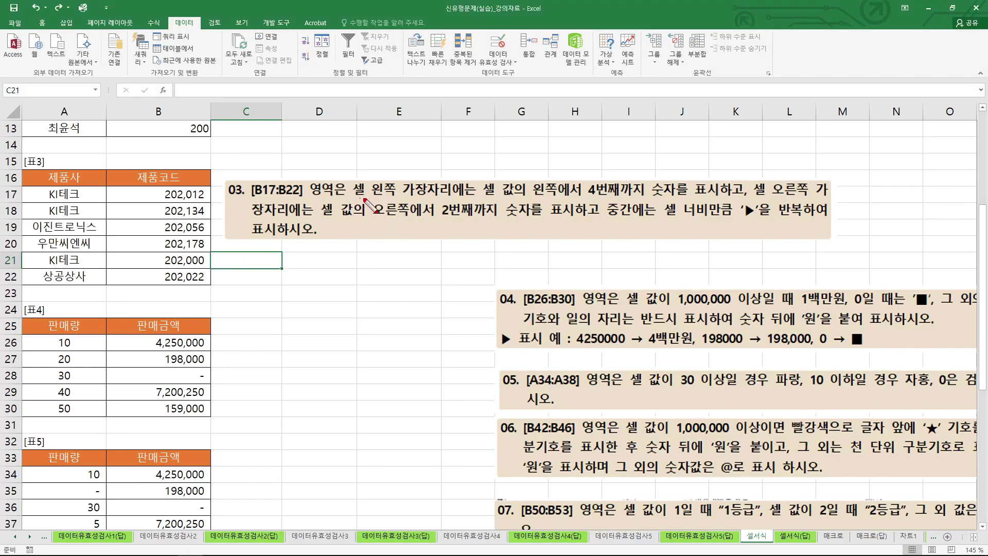
{"action": "mouse_move", "coordinate": [602, 192]}
{"action": "left_mouse_down"}
{"action": "mouse_move", "coordinate": [591, 194]}
{"action": "mouse_move", "coordinate": [650, 194]}
{"action": "left_mouse_up"}
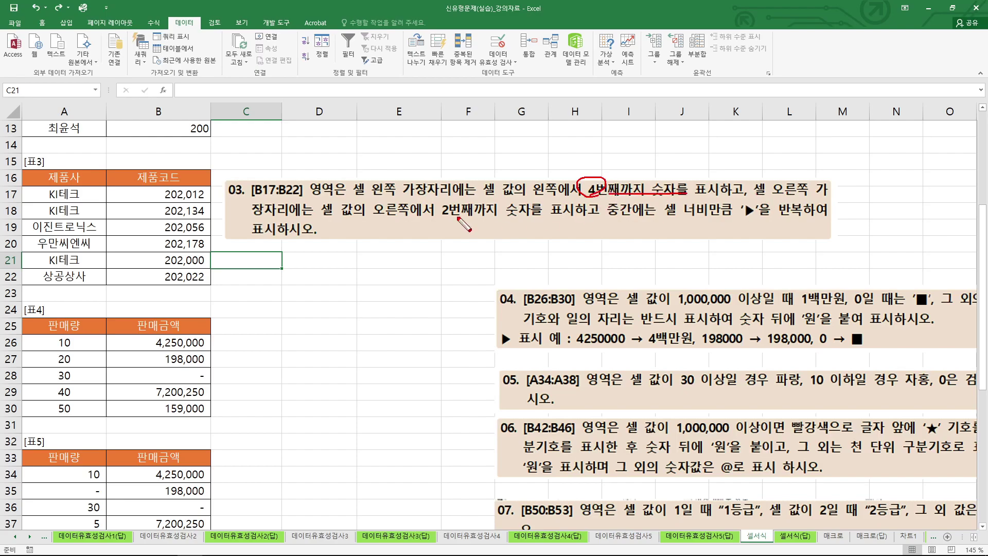
{"action": "left_click_drag", "start_coordinate": [392, 221], "coordinate": [471, 205]}
{"action": "mouse_move", "coordinate": [170, 179]}
{"action": "left_mouse_down"}
{"action": "mouse_move", "coordinate": [206, 186]}
{"action": "mouse_move", "coordinate": [190, 154]}
{"action": "mouse_move", "coordinate": [191, 167]}
{"action": "mouse_move", "coordinate": [206, 165]}
{"action": "left_mouse_up"}
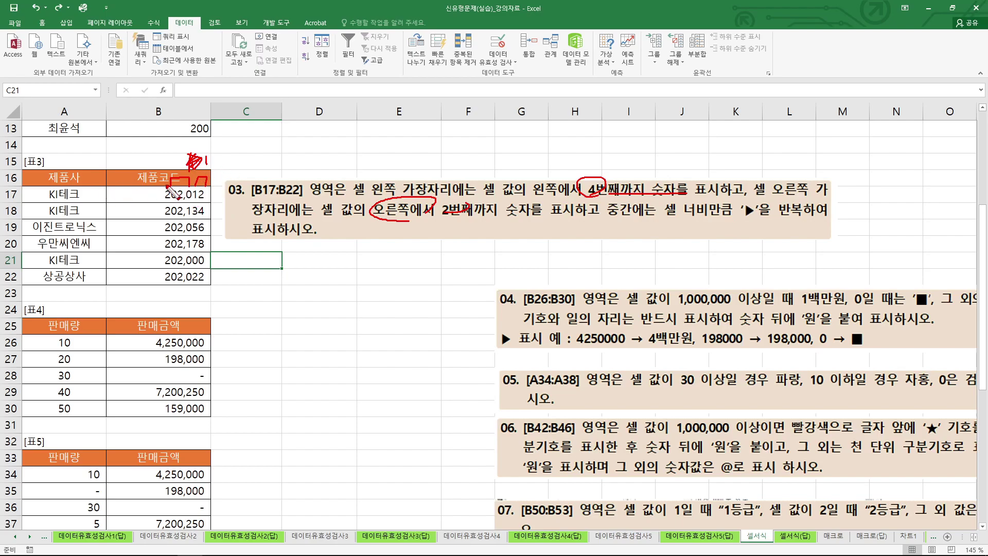
{"action": "key", "text": "Escape"}
Step: Begin a custom number format for B17:B22 with the four digit placeholders 0000
{"action": "left_click_drag", "start_coordinate": [178, 196], "coordinate": [191, 275]}
{"action": "right_click", "coordinate": [190, 274]}
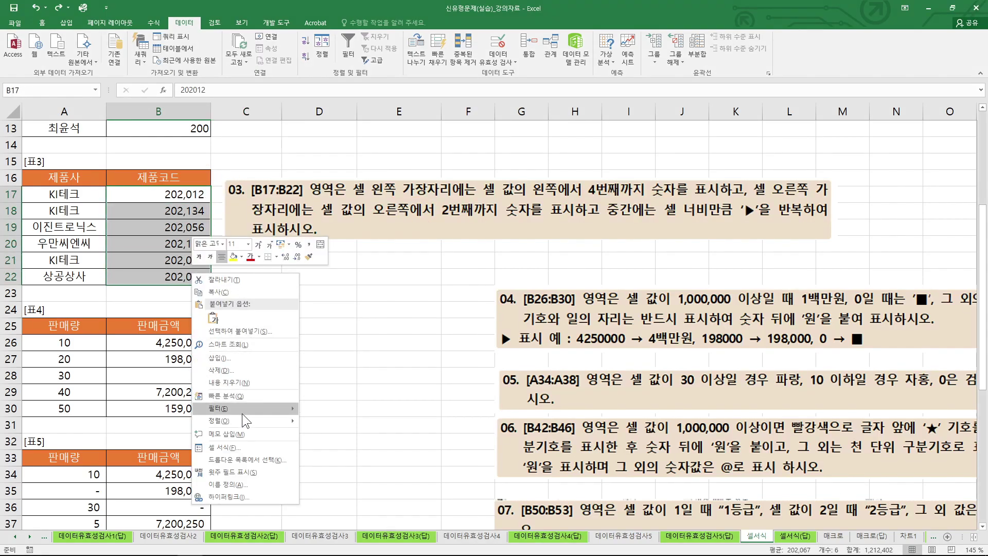
{"action": "left_click", "coordinate": [238, 451]}
{"action": "left_click_drag", "start_coordinate": [241, 283], "coordinate": [375, 244]}
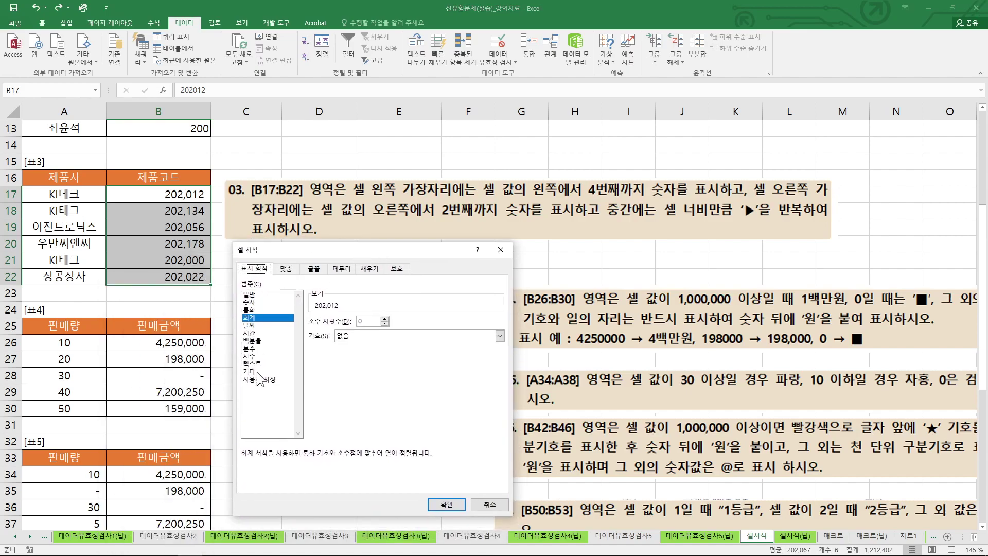
{"action": "left_click", "coordinate": [273, 380]}
{"action": "left_click_drag", "start_coordinate": [421, 330], "coordinate": [275, 331]}
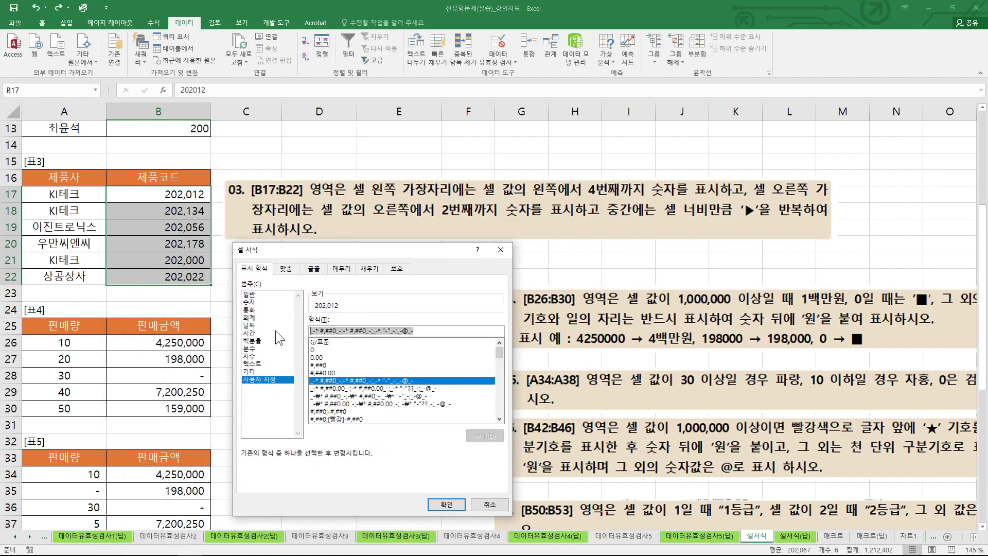
{"action": "key", "text": "BackSpace"}
{"action": "type", "text": "0000"}
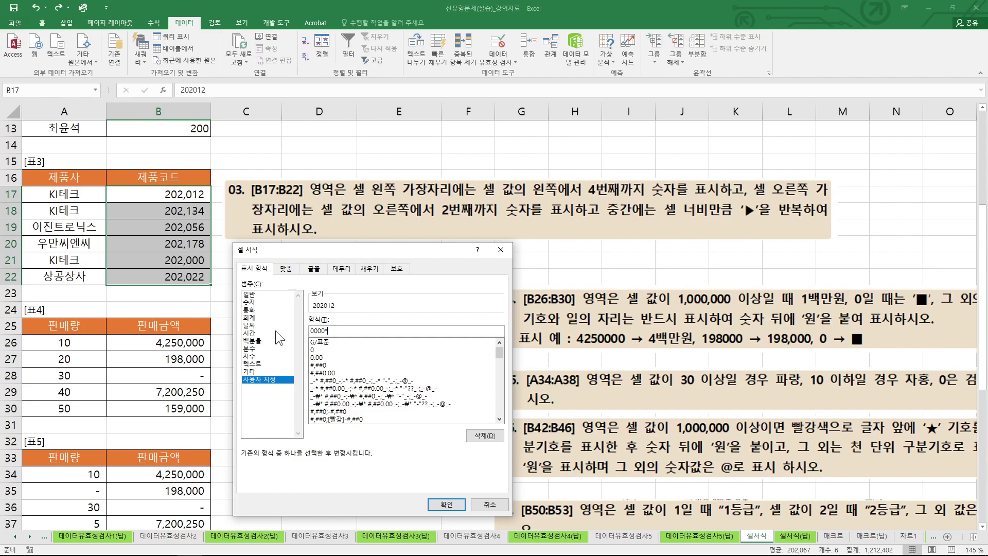
Step: Complete the format code as 0000*▶00, using the ▶ symbol as the repeating fill, and apply it to B17:B22
{"action": "type", "text": "*ㅁ"}
{"action": "key", "text": "Hangul_Hanja"}
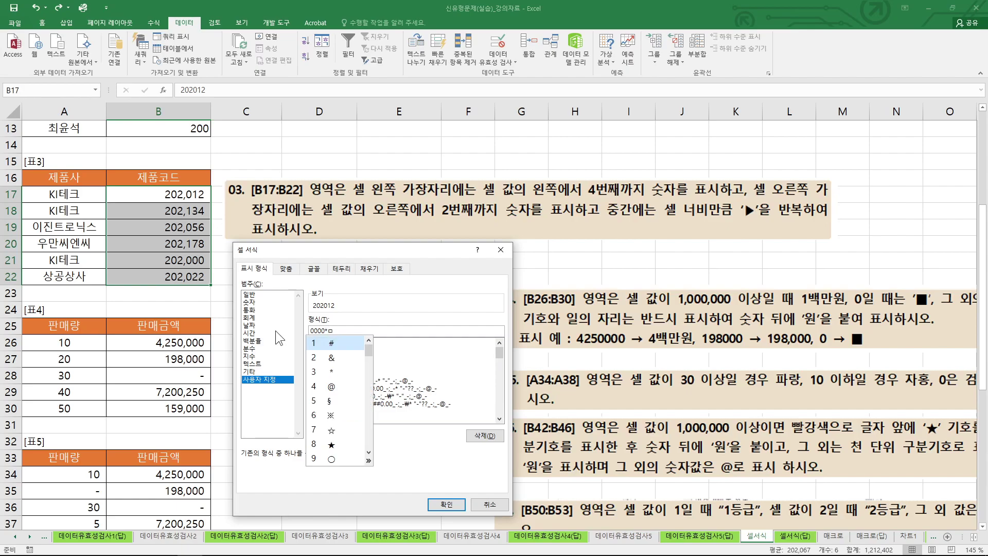
{"action": "key", "text": "Tab"}
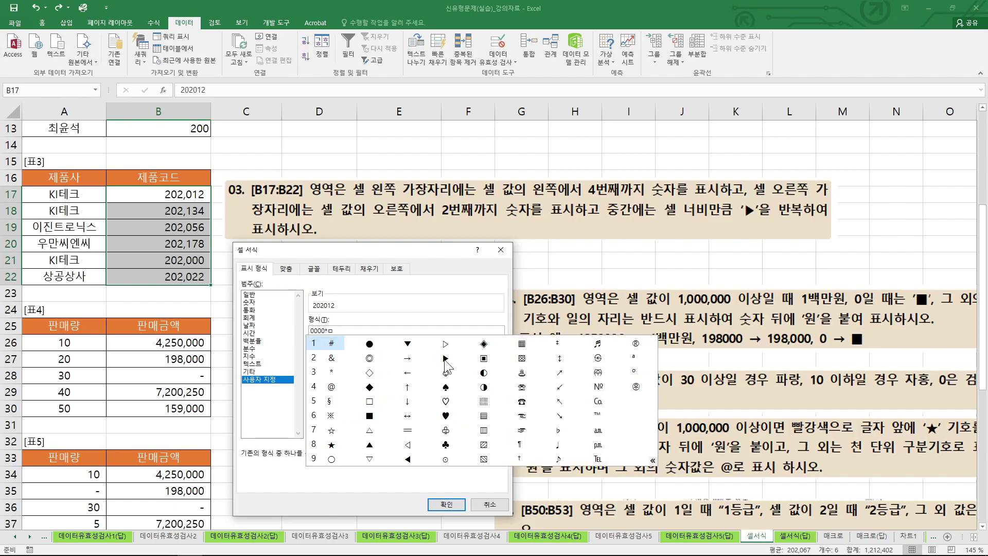
{"action": "left_click", "coordinate": [444, 361]}
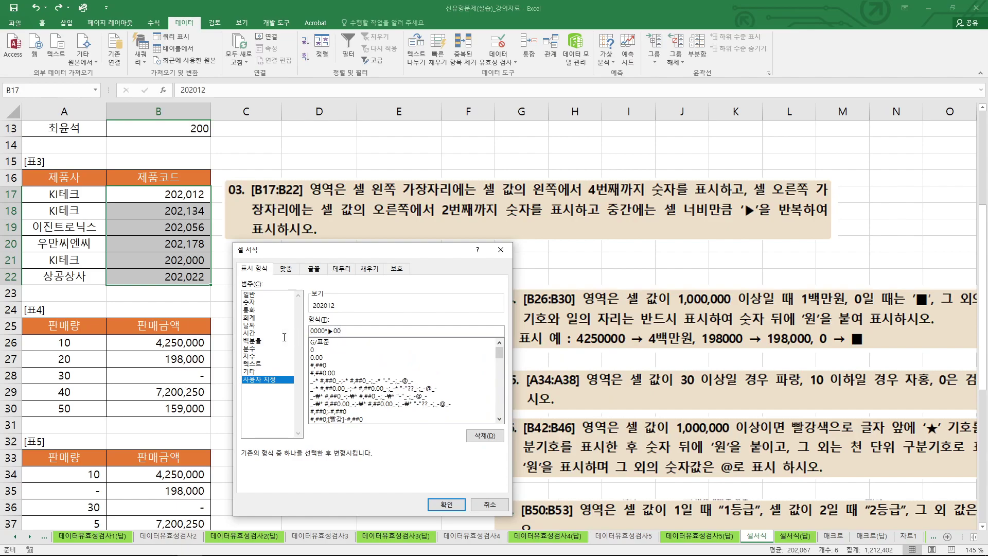
{"action": "left_click_drag", "start_coordinate": [329, 324], "coordinate": [330, 320]}
{"action": "key", "text": "Escape"}
{"action": "left_click", "coordinate": [447, 504]}
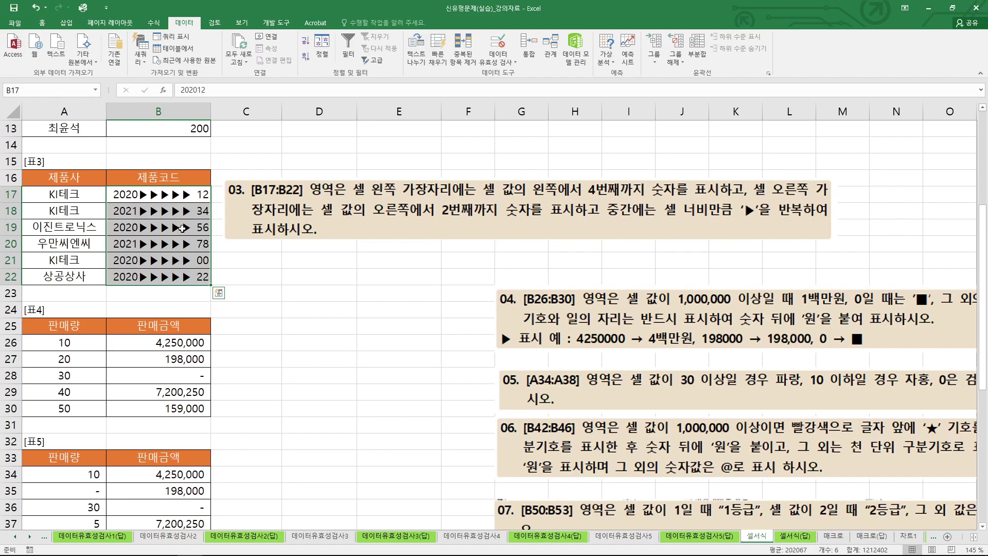
Step: Reopen the number format of B17:B22 to review its code, and close it unchanged
{"action": "key", "text": "ctrl+1"}
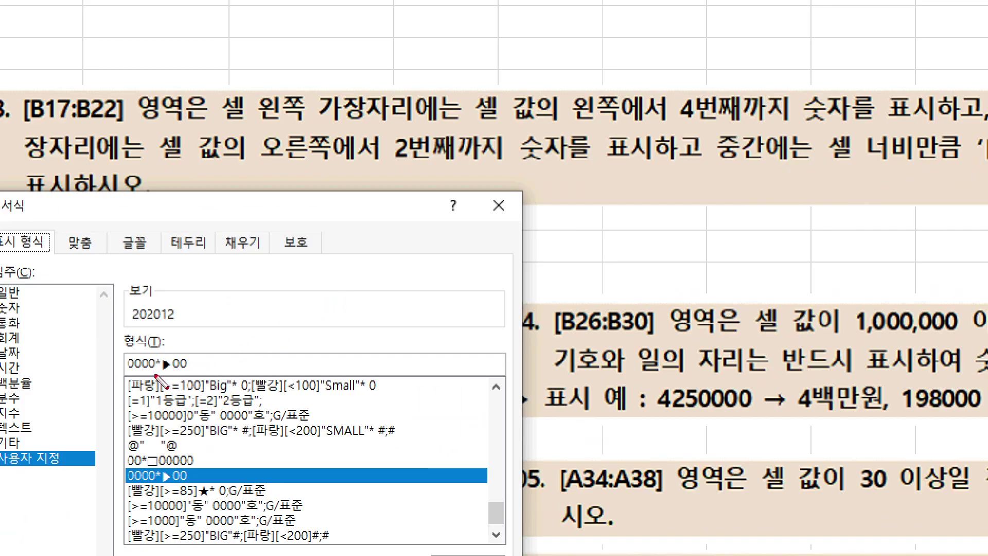
{"action": "mouse_move", "coordinate": [294, 329]}
{"action": "left_mouse_down"}
{"action": "mouse_move", "coordinate": [335, 327]}
{"action": "mouse_move", "coordinate": [299, 316]}
{"action": "left_mouse_up"}
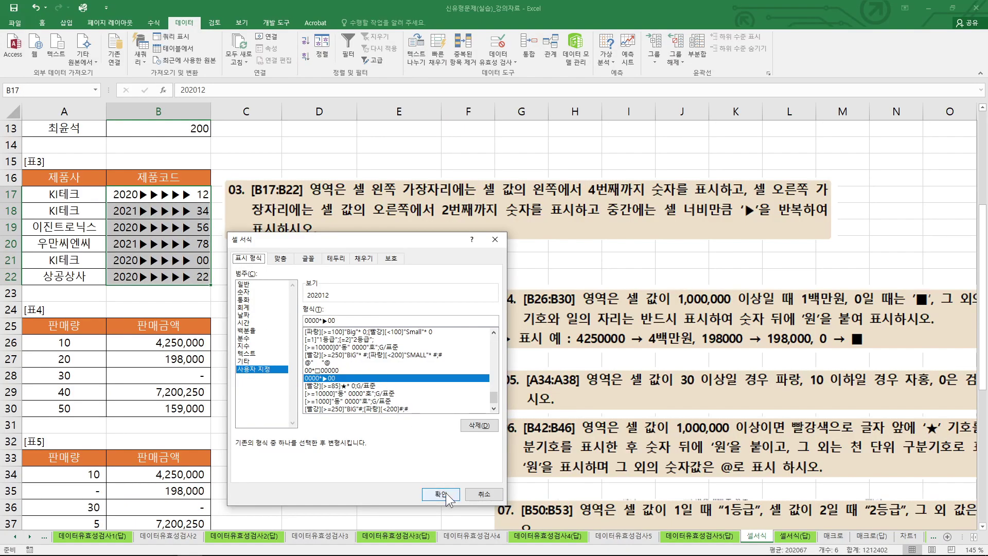
{"action": "left_click", "coordinate": [441, 494]}
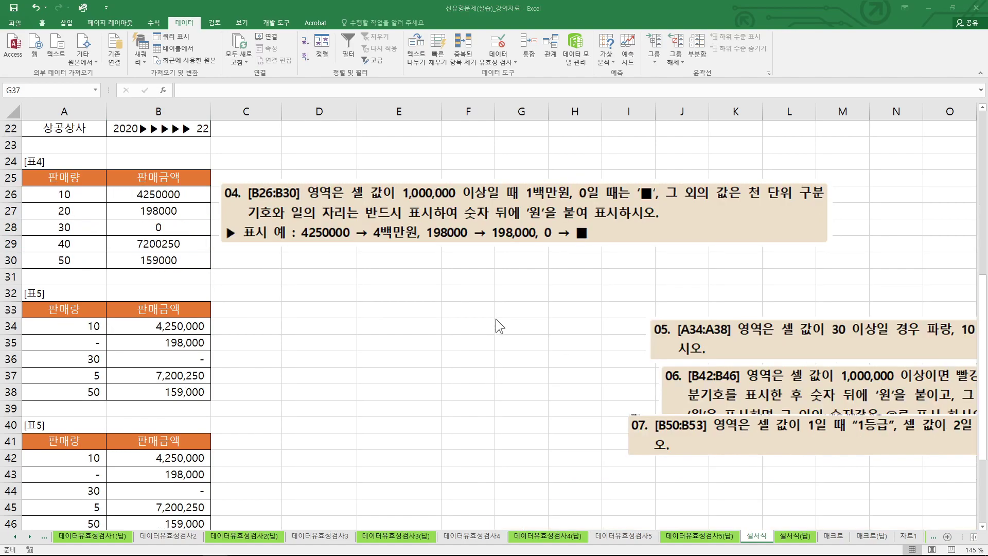
Step: Examine exercise 04's conditions and display examples for the sales amounts in B26:B30
{"action": "left_click", "coordinate": [362, 285]}
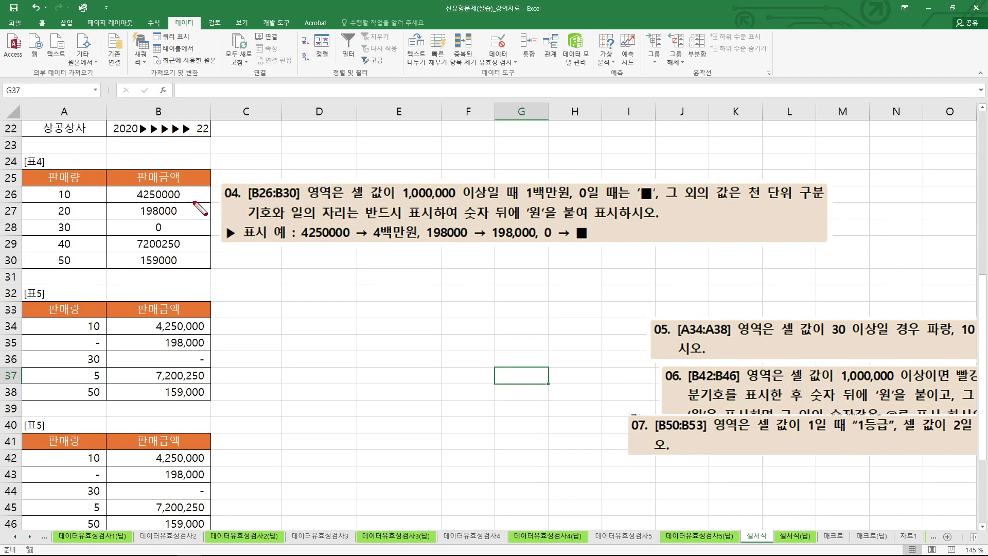
{"action": "left_click_drag", "start_coordinate": [195, 192], "coordinate": [195, 258]}
{"action": "left_click_drag", "start_coordinate": [404, 199], "coordinate": [455, 197]}
{"action": "left_click_drag", "start_coordinate": [523, 198], "coordinate": [566, 199]}
{"action": "mouse_move", "coordinate": [404, 192]}
{"action": "left_mouse_down"}
{"action": "mouse_move", "coordinate": [455, 192]}
{"action": "mouse_move", "coordinate": [412, 198]}
{"action": "left_mouse_up"}
{"action": "mouse_move", "coordinate": [642, 185]}
{"action": "left_mouse_down"}
{"action": "mouse_move", "coordinate": [638, 199]}
{"action": "mouse_move", "coordinate": [655, 184]}
{"action": "left_mouse_up"}
{"action": "mouse_move", "coordinate": [163, 221]}
{"action": "left_mouse_down"}
{"action": "mouse_move", "coordinate": [178, 237]}
{"action": "mouse_move", "coordinate": [170, 211]}
{"action": "mouse_move", "coordinate": [178, 216]}
{"action": "left_mouse_up"}
{"action": "left_click_drag", "start_coordinate": [726, 198], "coordinate": [733, 197]}
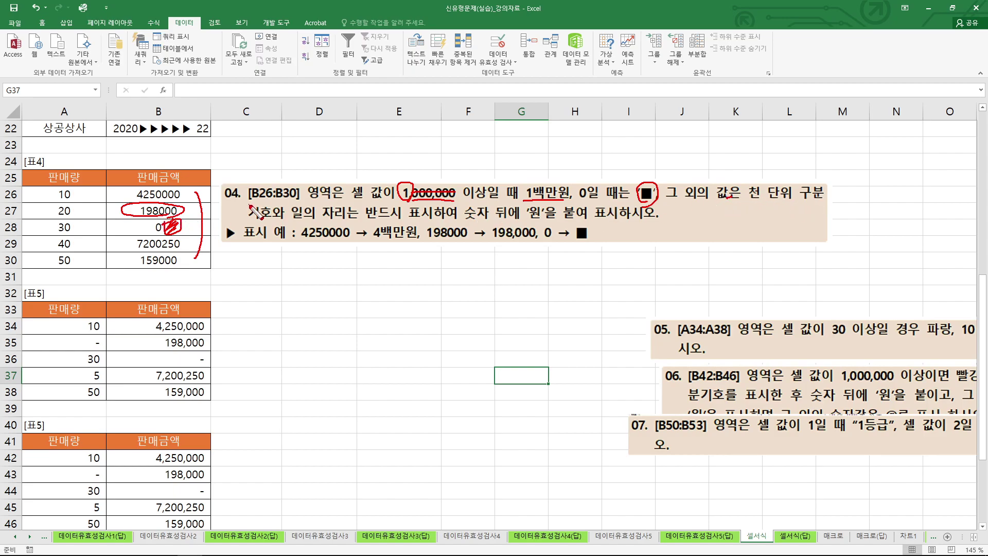
{"action": "mouse_move", "coordinate": [558, 219]}
{"action": "left_mouse_down"}
{"action": "mouse_move", "coordinate": [517, 214]}
{"action": "mouse_move", "coordinate": [643, 222]}
{"action": "left_mouse_up"}
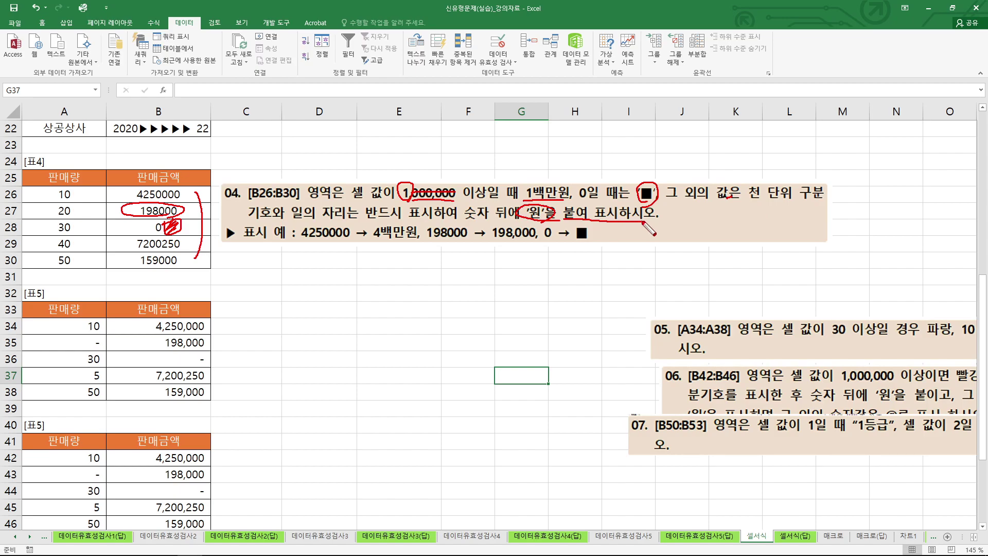
{"action": "left_click_drag", "start_coordinate": [525, 247], "coordinate": [533, 241]}
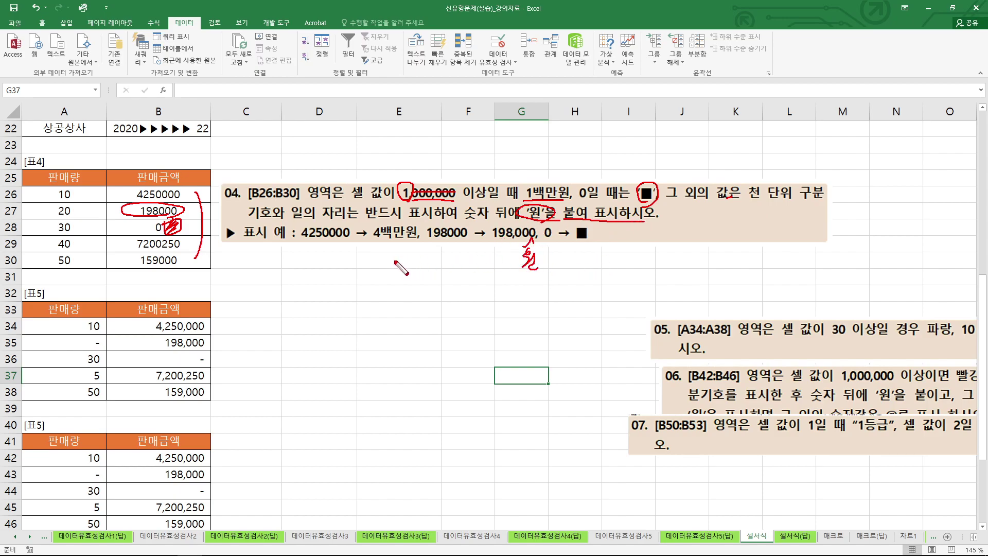
{"action": "key", "text": "Escape"}
{"action": "left_click", "coordinate": [313, 277]}
Step: Replace the number format of B26:B30 with a custom code whose first section is [>=1000000]#,,"백만원"
{"action": "left_click_drag", "start_coordinate": [183, 194], "coordinate": [180, 258]}
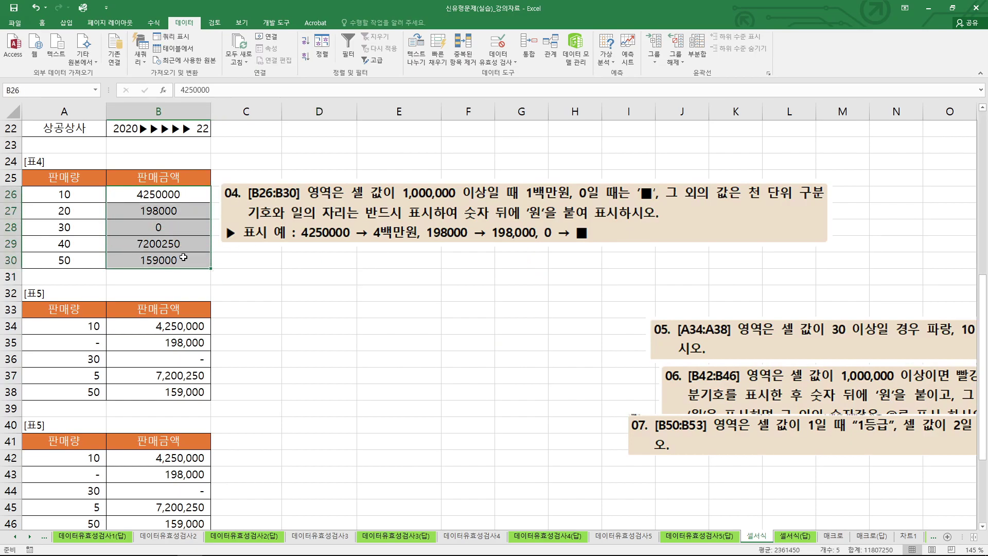
{"action": "right_click", "coordinate": [184, 254]}
{"action": "left_click", "coordinate": [226, 427]}
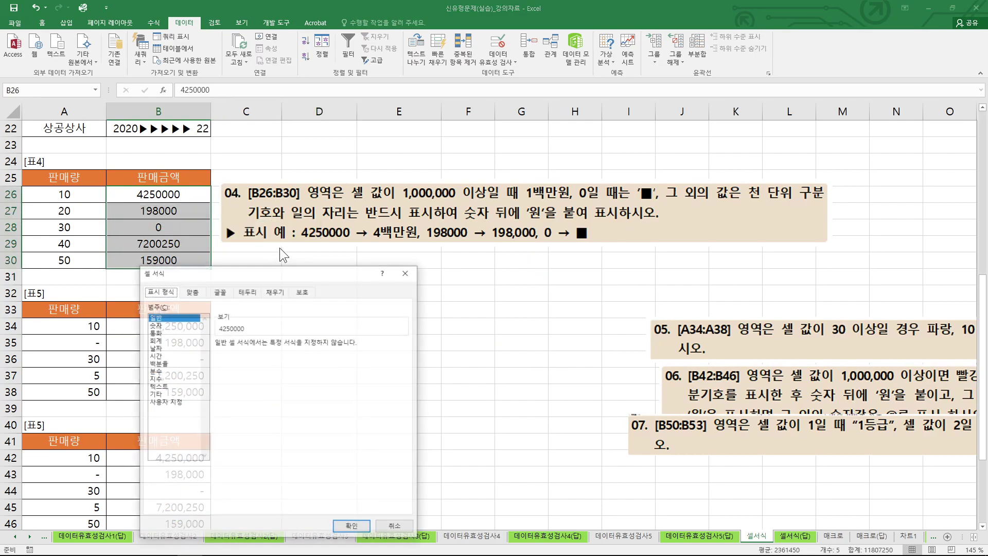
{"action": "left_click_drag", "start_coordinate": [283, 275], "coordinate": [424, 253]}
{"action": "left_click", "coordinate": [335, 380]}
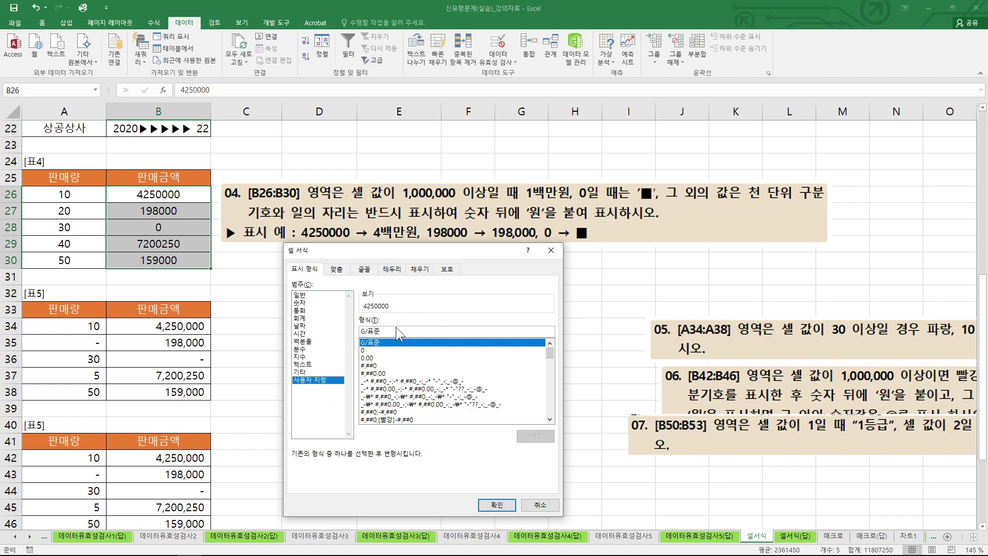
{"action": "key", "text": "BackSpace"}
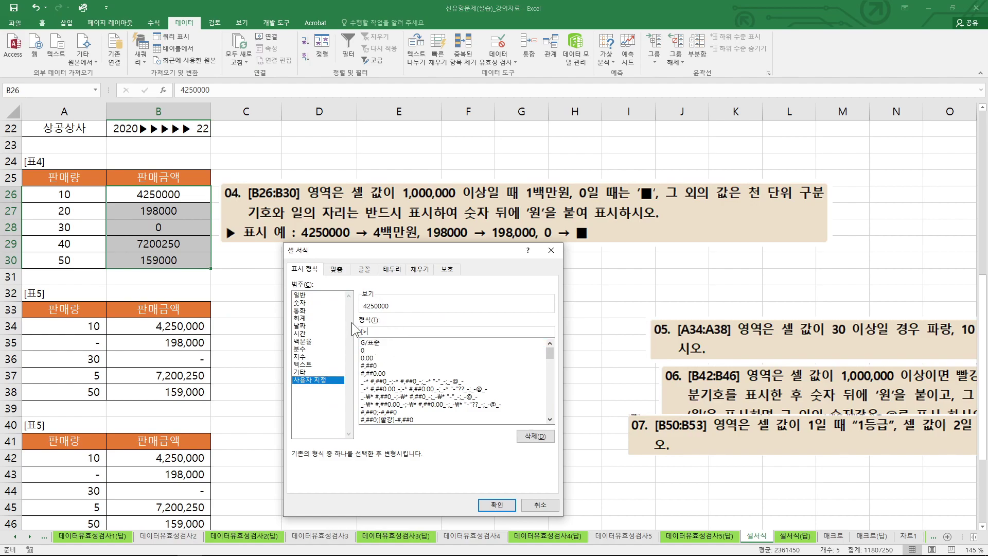
{"action": "type", "text": "[>=1000000"}
{"action": "type", "text": "]"}
{"action": "type", "text": "#,,"}
{"action": "type", "text": "\" 배"}
{"action": "type", "text": "ㄱ만원"}
{"action": "type", "text": "\"백만원\""}
Step: Compare the sections of the B26:B30 format code with exercise 04's conditions for zero and all other values
{"action": "left_click_drag", "start_coordinate": [395, 324], "coordinate": [405, 335]}
{"action": "left_click_drag", "start_coordinate": [155, 195], "coordinate": [184, 194]}
{"action": "key", "text": "Escape"}
{"action": "key", "text": "ctrl+2"}
{"action": "mouse_move", "coordinate": [403, 343]}
{"action": "left_mouse_down"}
{"action": "mouse_move", "coordinate": [455, 330]}
{"action": "mouse_move", "coordinate": [444, 339]}
{"action": "left_mouse_up"}
{"action": "left_click_drag", "start_coordinate": [469, 329], "coordinate": [468, 342]}
{"action": "mouse_move", "coordinate": [502, 328]}
{"action": "left_mouse_down"}
{"action": "mouse_move", "coordinate": [507, 337]}
{"action": "mouse_move", "coordinate": [495, 332]}
{"action": "mouse_move", "coordinate": [493, 345]}
{"action": "left_mouse_up"}
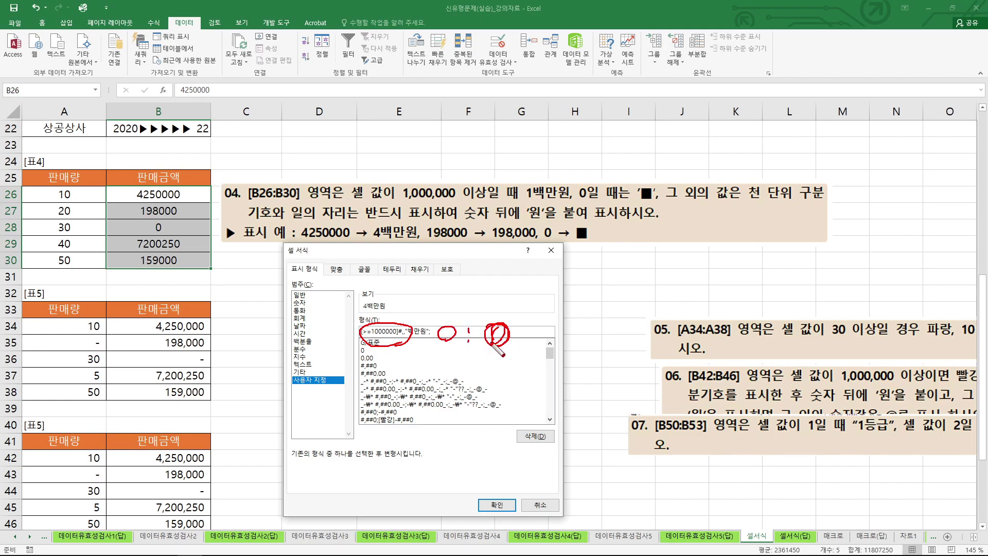
{"action": "left_click_drag", "start_coordinate": [642, 204], "coordinate": [511, 315]}
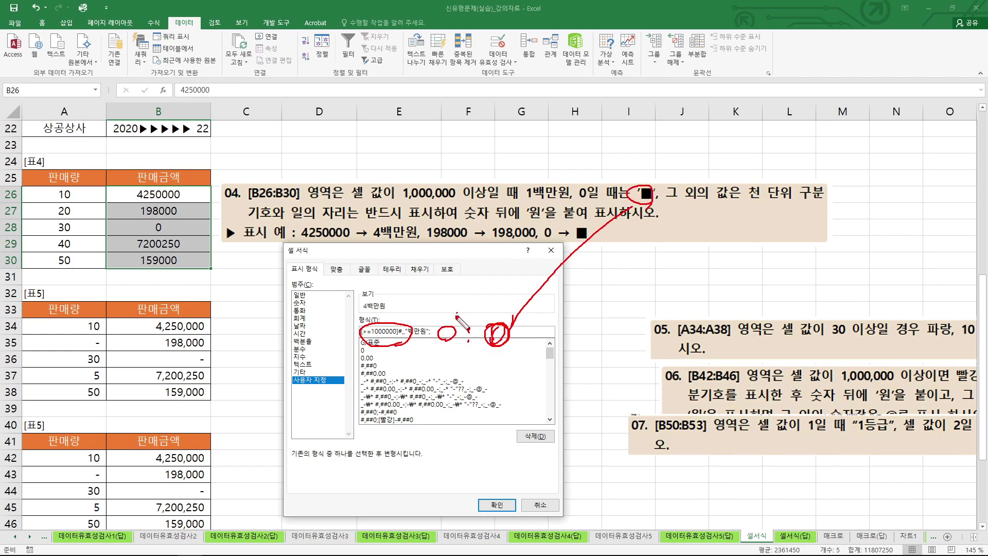
{"action": "key", "text": "Escape"}
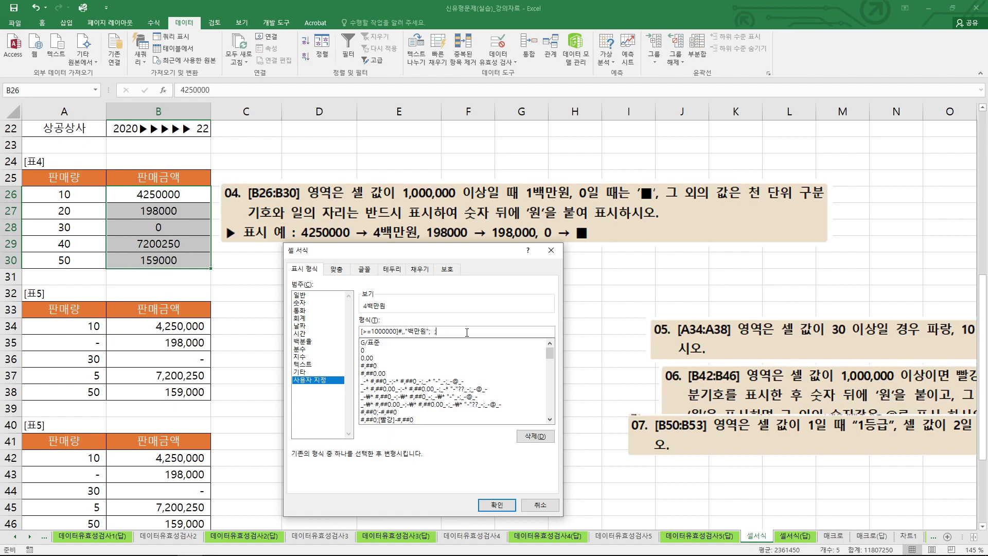
Step: Insert "■" as the third section of the B26:B30 format code, for zero values
{"action": "key", "text": "Hangul_Hanja"}
{"action": "key", "text": "Tab"}
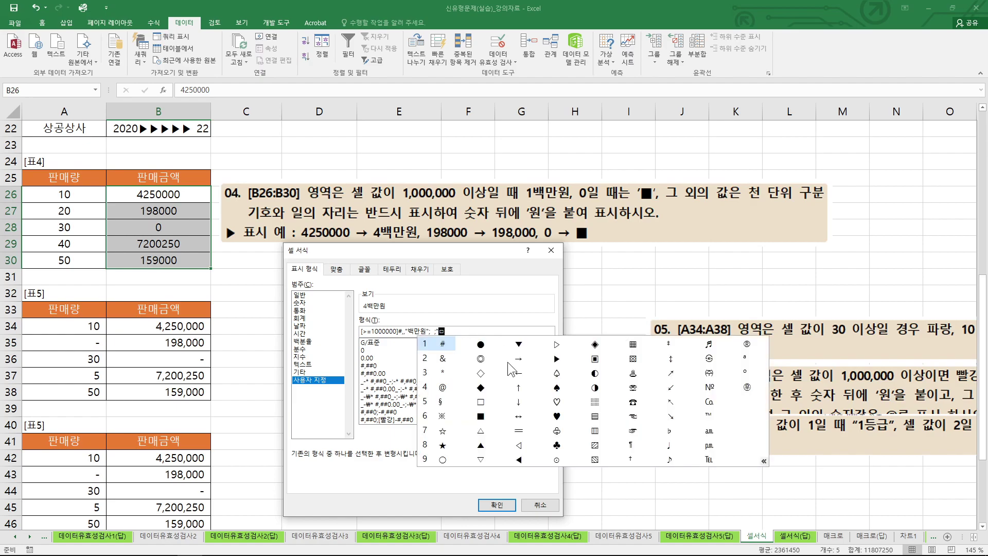
{"action": "left_click", "coordinate": [487, 415]}
{"action": "key", "text": "ctrl+2"}
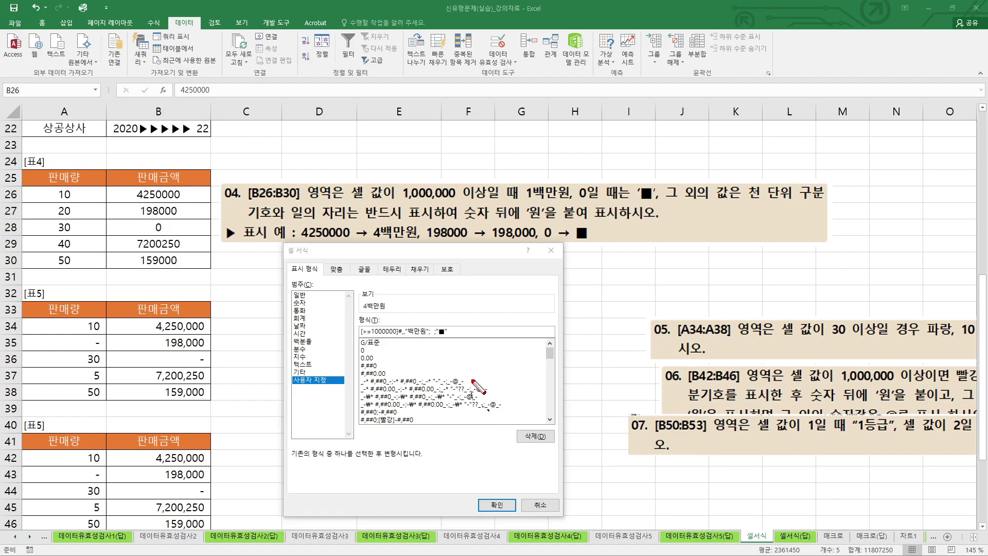
{"action": "left_click_drag", "start_coordinate": [430, 318], "coordinate": [436, 323]}
{"action": "key", "text": "Escape"}
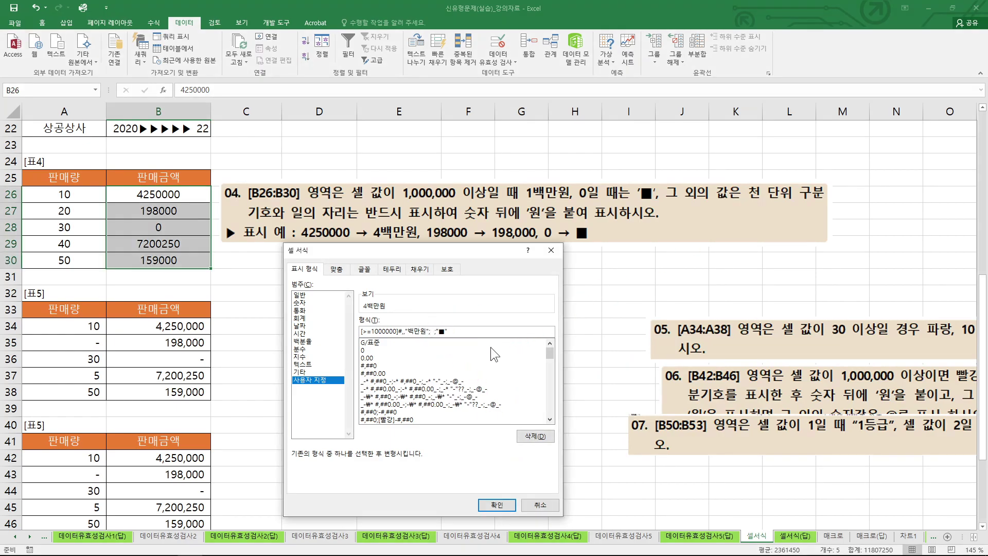
Step: Fill the middle section of the code with [>0]#,##0"원" and apply the format to B26:B30
{"action": "type", "text": "[>0]#,##0\"원"}
{"action": "key", "text": "ctrl+2"}
{"action": "left_click_drag", "start_coordinate": [403, 200], "coordinate": [464, 200]}
{"action": "mouse_move", "coordinate": [431, 206]}
{"action": "left_mouse_down"}
{"action": "mouse_move", "coordinate": [381, 320]}
{"action": "mouse_move", "coordinate": [390, 318]}
{"action": "left_mouse_up"}
{"action": "mouse_move", "coordinate": [515, 220]}
{"action": "left_mouse_down"}
{"action": "mouse_move", "coordinate": [576, 220]}
{"action": "mouse_move", "coordinate": [442, 320]}
{"action": "mouse_move", "coordinate": [459, 318]}
{"action": "left_mouse_up"}
{"action": "mouse_move", "coordinate": [579, 202]}
{"action": "left_mouse_down"}
{"action": "mouse_move", "coordinate": [614, 202]}
{"action": "mouse_move", "coordinate": [484, 325]}
{"action": "mouse_move", "coordinate": [502, 319]}
{"action": "left_mouse_up"}
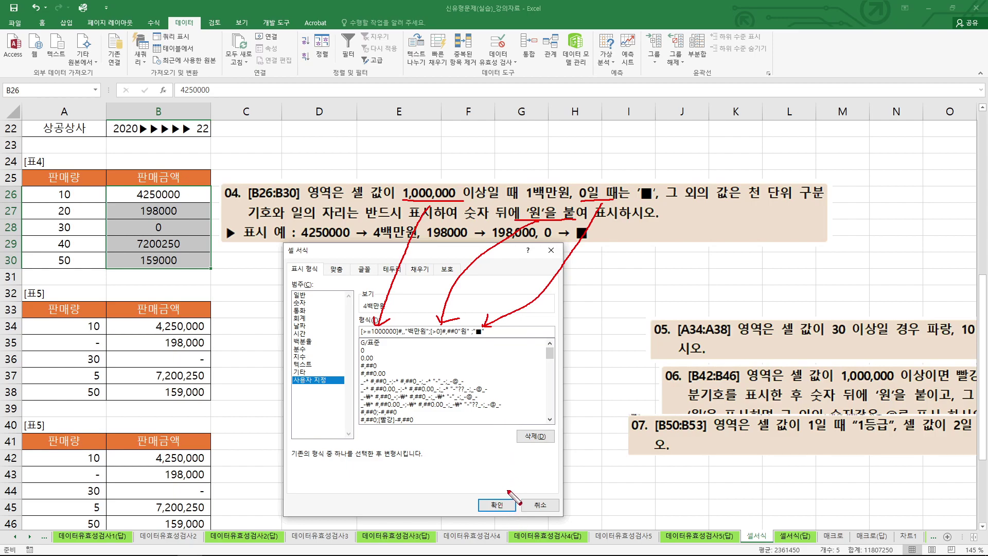
{"action": "key", "text": "Escape"}
{"action": "left_click", "coordinate": [498, 506]}
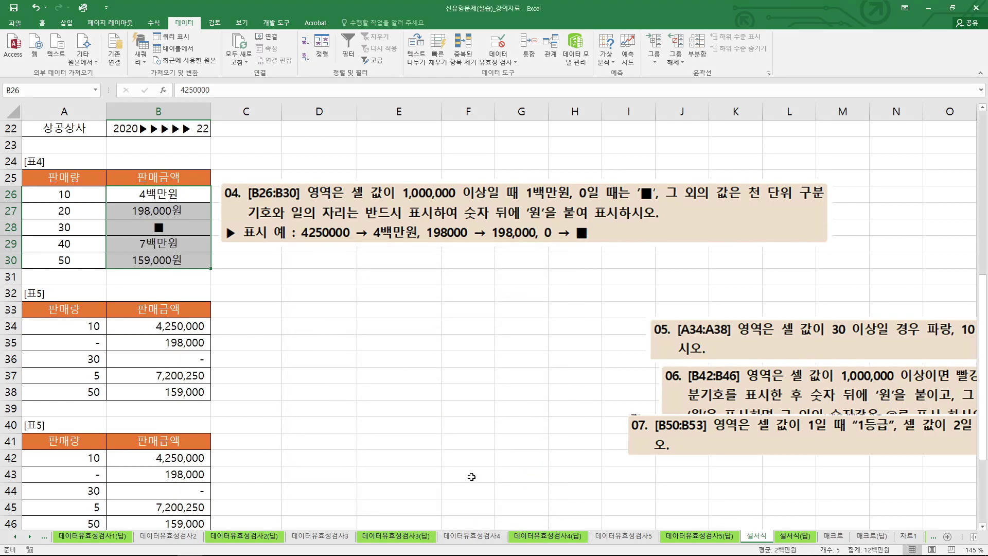
{"action": "key", "text": "ctrl+2"}
{"action": "mouse_move", "coordinate": [131, 203]}
{"action": "left_mouse_down"}
{"action": "mouse_move", "coordinate": [152, 204]}
{"action": "mouse_move", "coordinate": [132, 182]}
{"action": "mouse_move", "coordinate": [129, 199]}
{"action": "mouse_move", "coordinate": [192, 219]}
{"action": "mouse_move", "coordinate": [119, 205]}
{"action": "mouse_move", "coordinate": [123, 219]}
{"action": "left_mouse_up"}
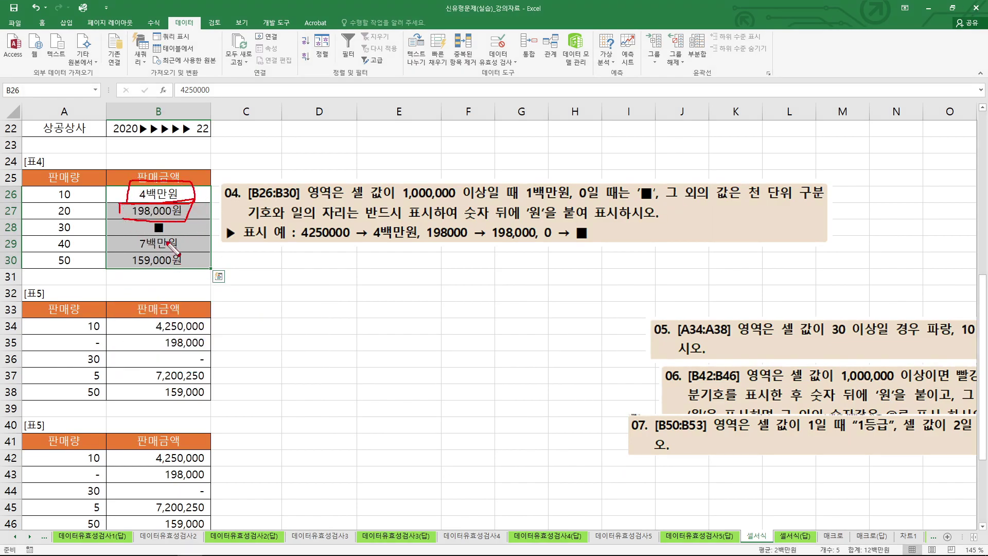
{"action": "key", "text": "Escape"}
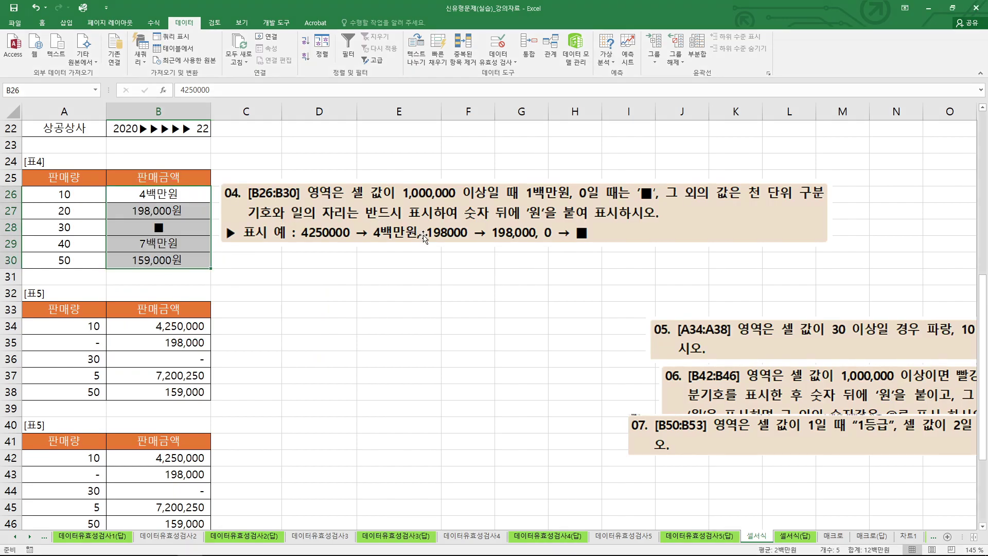
{"action": "left_click", "coordinate": [427, 255]}
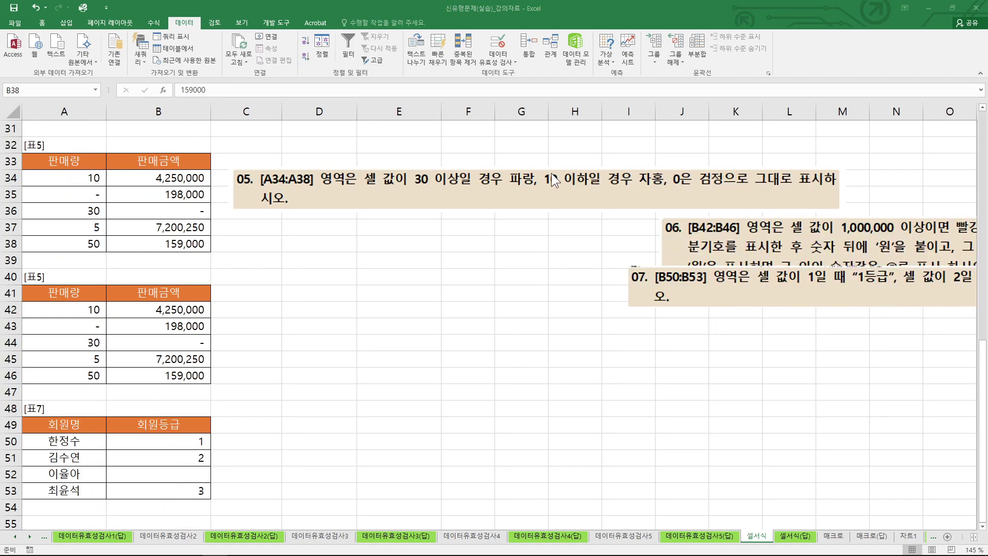
Step: Examine exercise 05's blue, magenta and black conditions against the values in A34:A38
{"action": "key", "text": "ctrl+2"}
{"action": "left_click_drag", "start_coordinate": [253, 186], "coordinate": [297, 185]}
{"action": "mouse_move", "coordinate": [100, 174]}
{"action": "left_mouse_down"}
{"action": "mouse_move", "coordinate": [110, 189]}
{"action": "mouse_move", "coordinate": [69, 193]}
{"action": "mouse_move", "coordinate": [107, 196]}
{"action": "mouse_move", "coordinate": [100, 219]}
{"action": "left_mouse_up"}
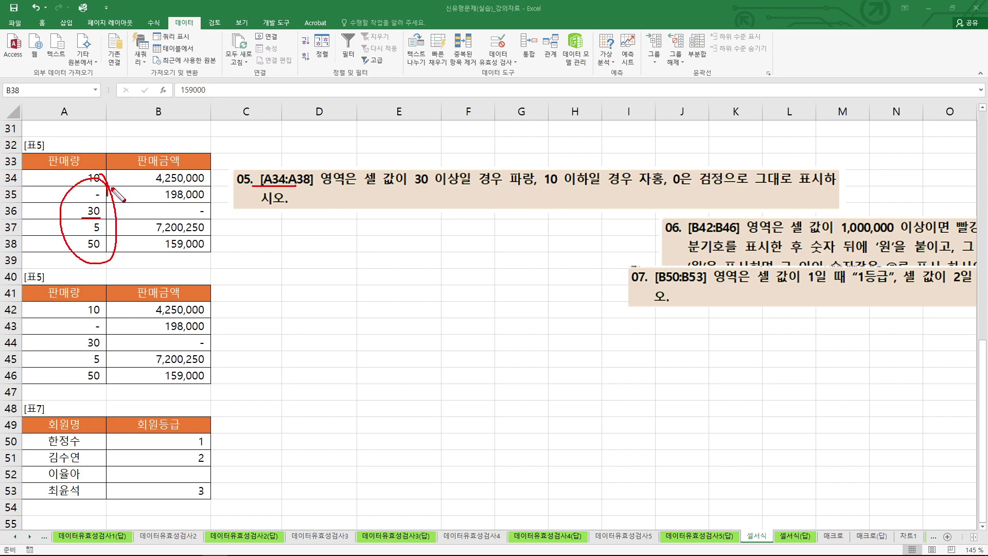
{"action": "left_click_drag", "start_coordinate": [85, 181], "coordinate": [93, 189]}
{"action": "left_click_drag", "start_coordinate": [650, 187], "coordinate": [663, 182]}
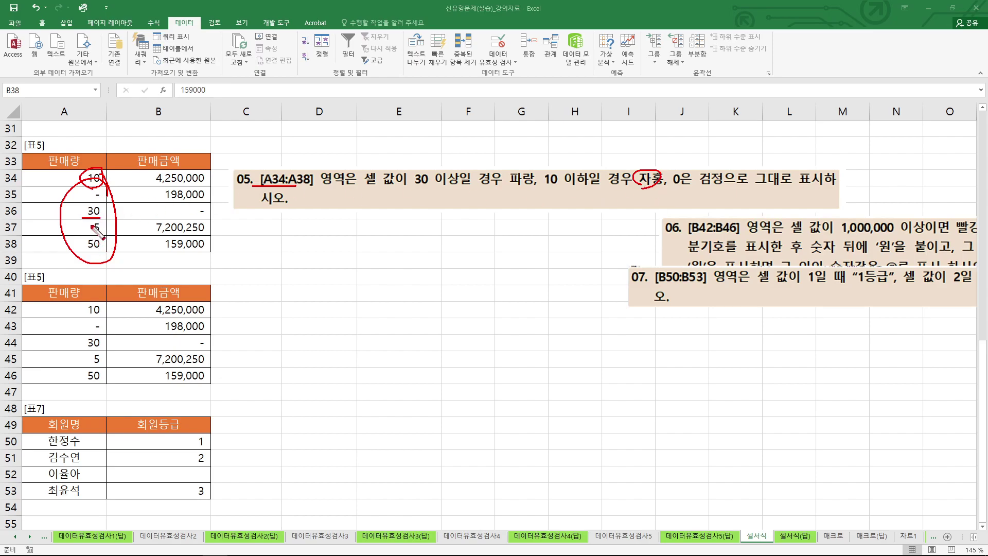
{"action": "left_click_drag", "start_coordinate": [87, 230], "coordinate": [101, 225]}
{"action": "mouse_move", "coordinate": [99, 192]}
{"action": "left_mouse_down"}
{"action": "mouse_move", "coordinate": [92, 197]}
{"action": "mouse_move", "coordinate": [100, 191]}
{"action": "left_mouse_up"}
{"action": "key", "text": "Escape"}
Step: Replace the number format of A34:A38 with the custom code [>=30][파랑]0;
{"action": "left_click_drag", "start_coordinate": [72, 178], "coordinate": [88, 236]}
{"action": "right_click", "coordinate": [87, 236]}
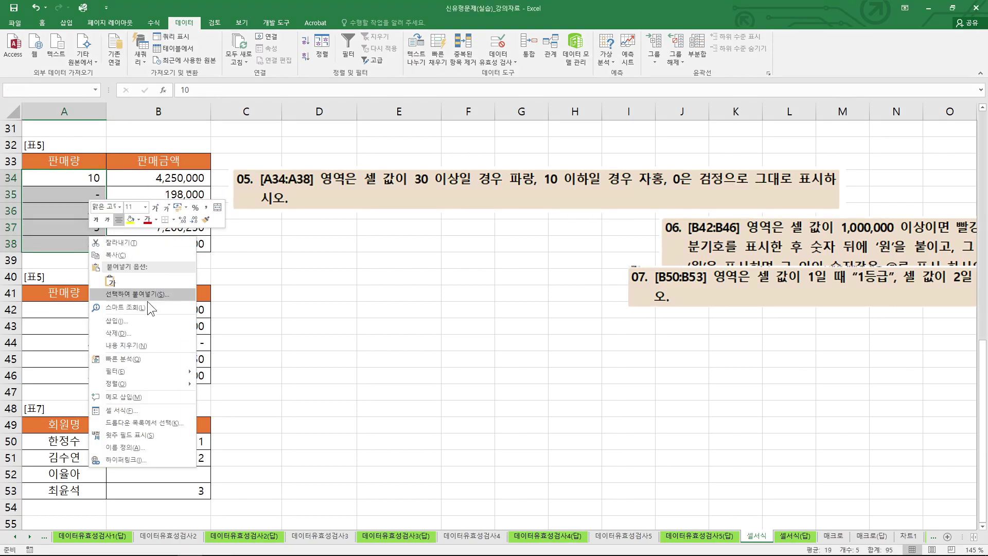
{"action": "left_click", "coordinate": [130, 413]}
{"action": "left_click_drag", "start_coordinate": [213, 248], "coordinate": [399, 227]}
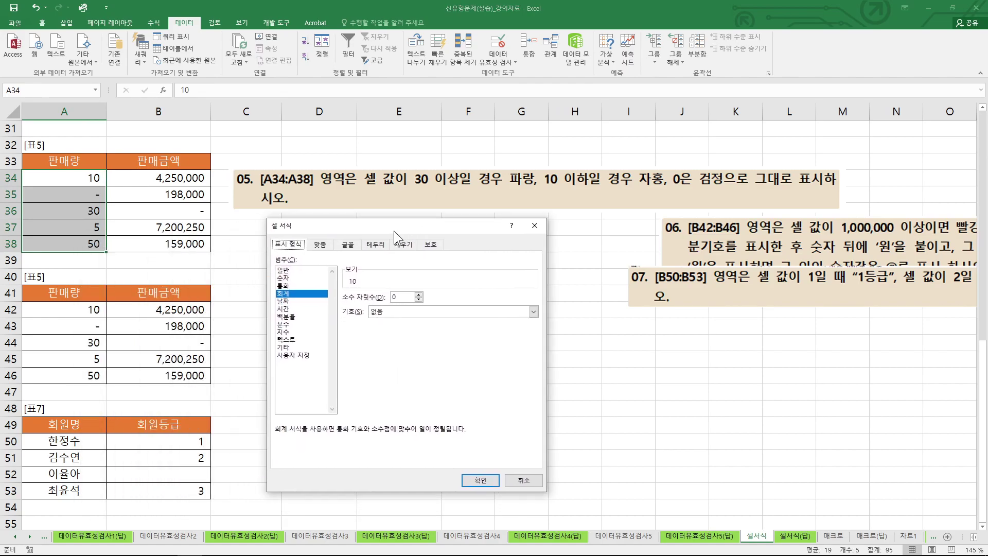
{"action": "left_click", "coordinate": [294, 355]}
{"action": "left_click_drag", "start_coordinate": [459, 310], "coordinate": [317, 294]}
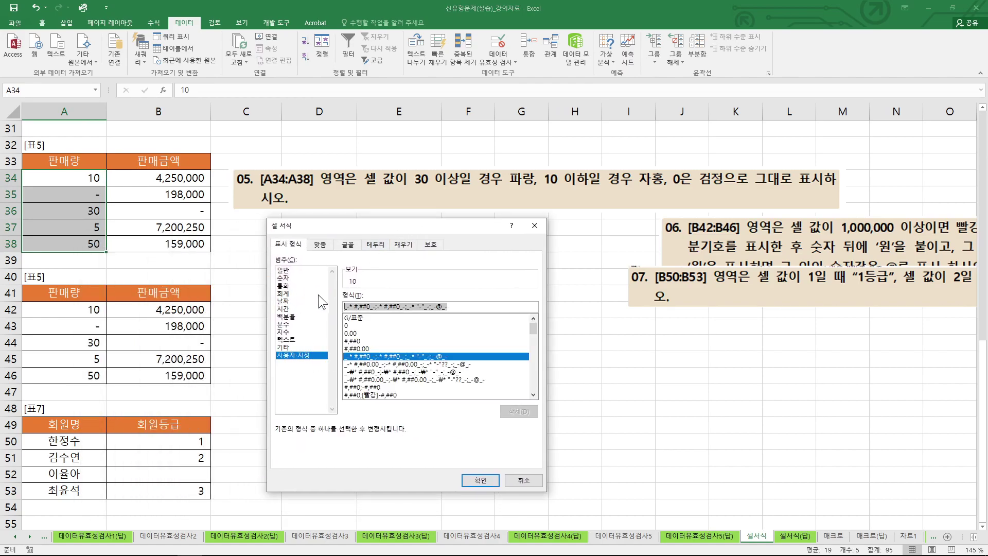
{"action": "key", "text": "BackSpace"}
{"action": "type", "text": "[>"}
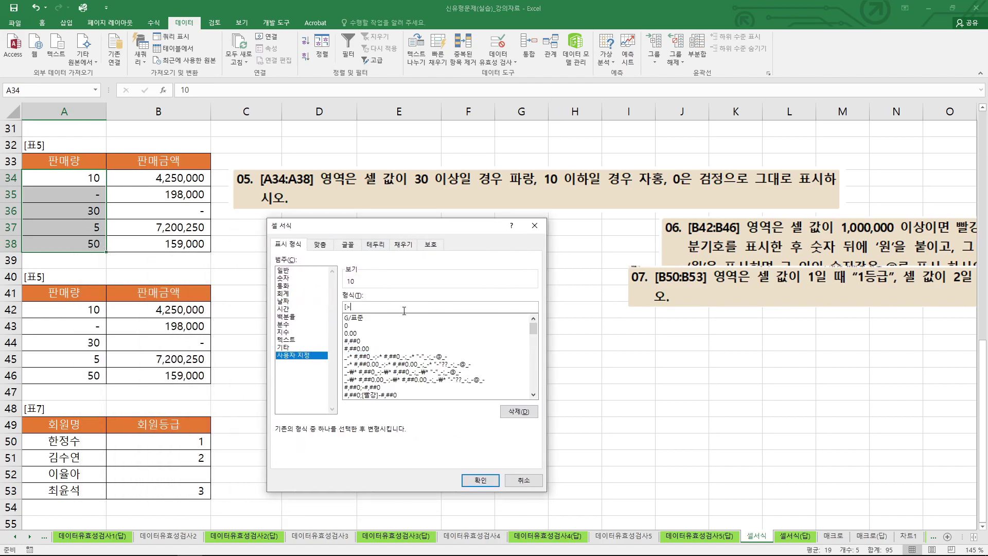
{"action": "type", "text": "=30]["}
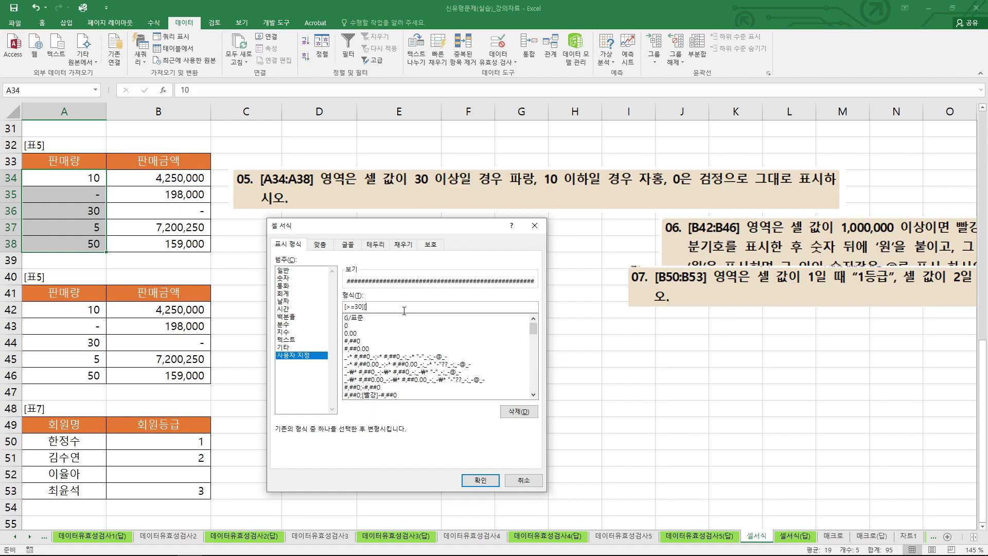
{"action": "type", "text": "파랑]0;"}
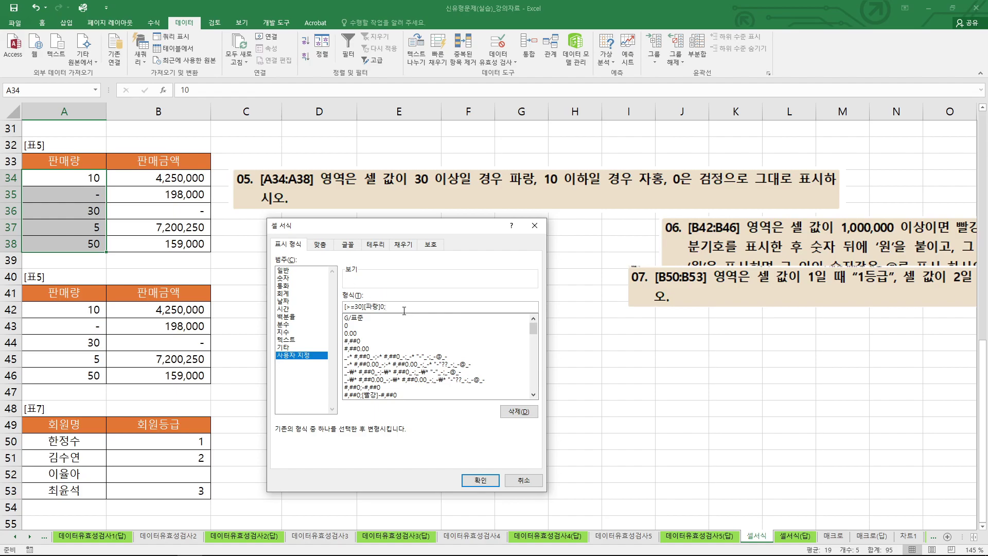
{"action": "key", "text": "Return"}
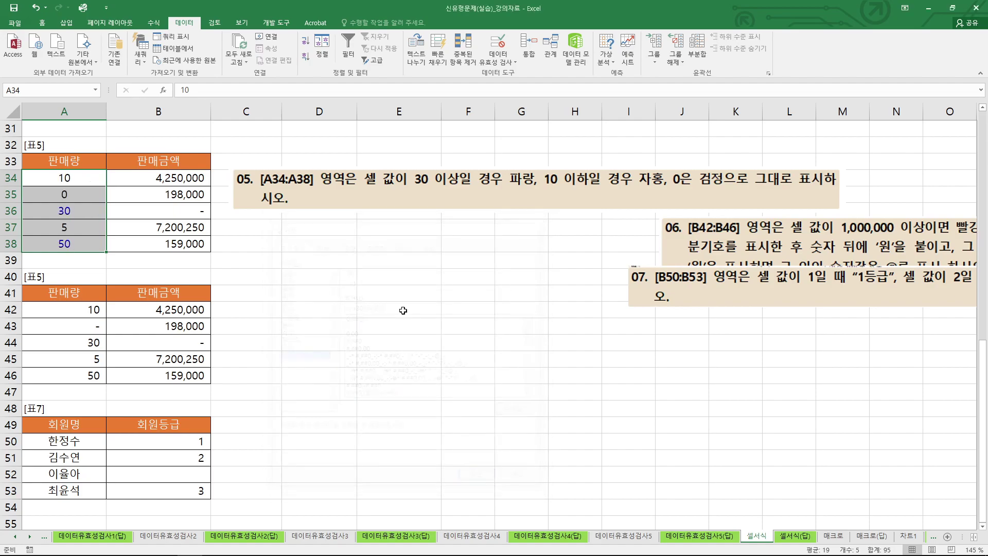
Step: Extend the A34:A38 format to [파랑][>=30]0;[자홍][>0]0;0 and apply it
{"action": "mouse_move", "coordinate": [70, 208]}
{"action": "left_mouse_down"}
{"action": "mouse_move", "coordinate": [61, 225]}
{"action": "mouse_move", "coordinate": [70, 251]}
{"action": "left_mouse_up"}
{"action": "key", "text": "Escape"}
{"action": "key", "text": "ctrl+1"}
{"action": "left_click", "coordinate": [375, 320]}
{"action": "key", "text": "BackSpace"}
{"action": "key", "text": "BackSpace"}
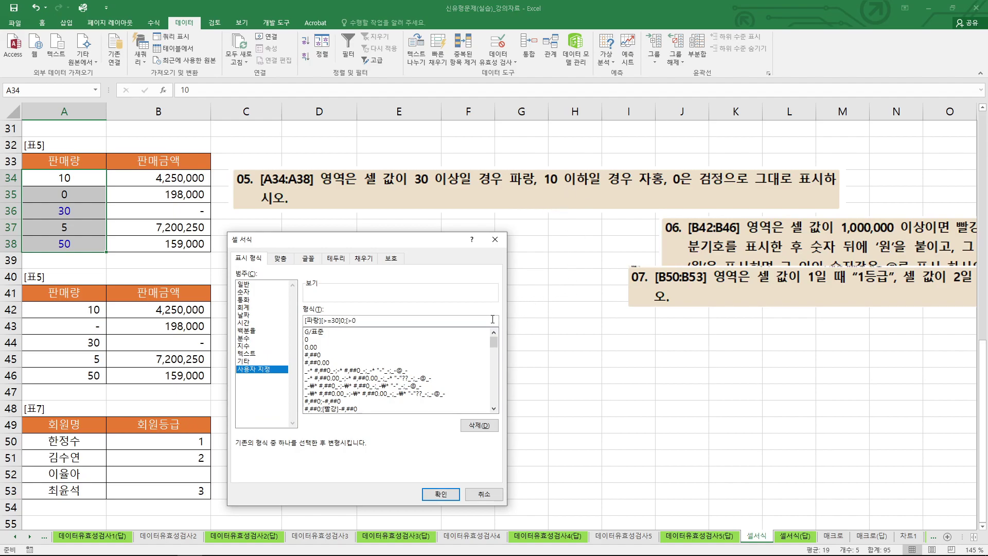
{"action": "type", "text": "자홍]0;0"}
{"action": "left_click", "coordinate": [441, 494]}
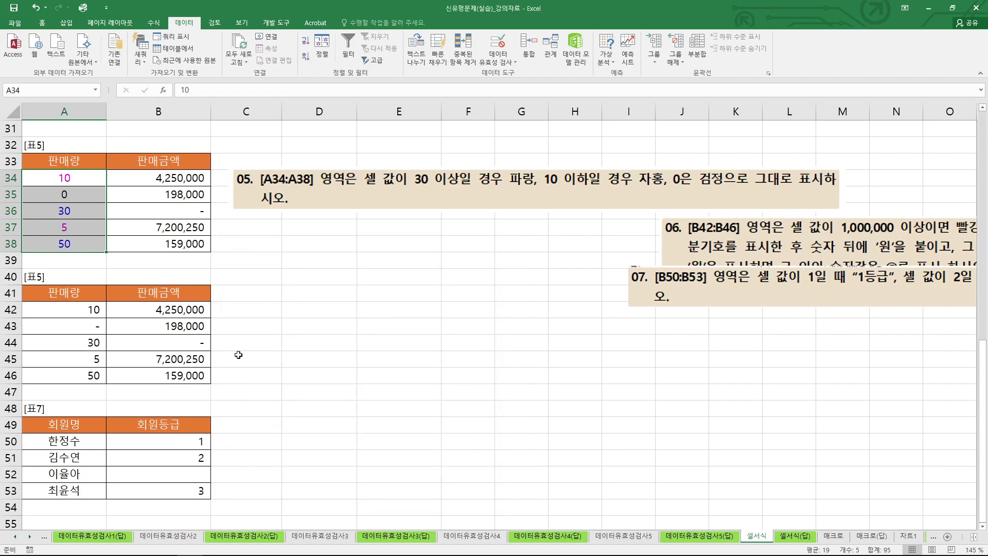
Step: Insert the color [검정] before the last 0 in the A34:A38 format code
{"action": "right_click", "coordinate": [88, 188]}
{"action": "left_click", "coordinate": [123, 362]}
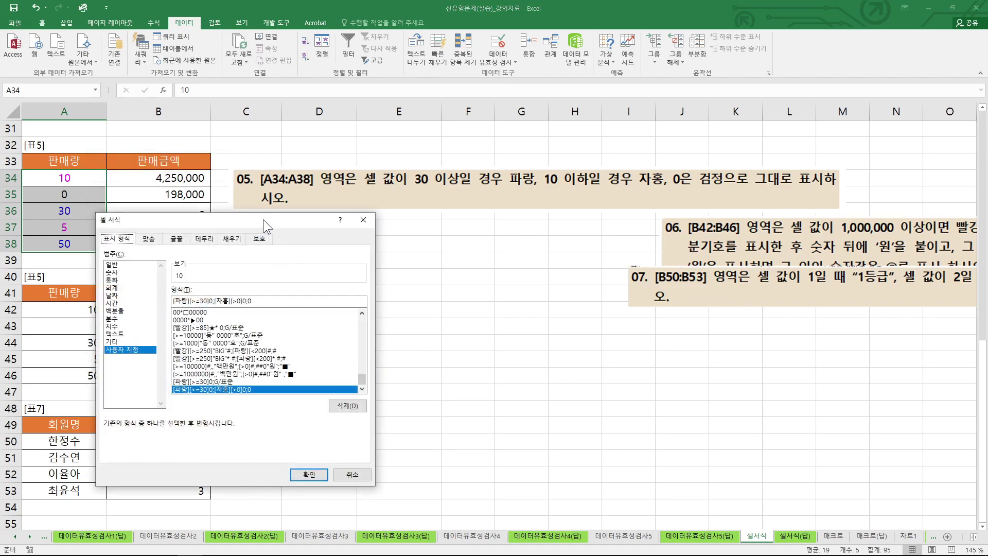
{"action": "left_click_drag", "start_coordinate": [261, 220], "coordinate": [412, 222]}
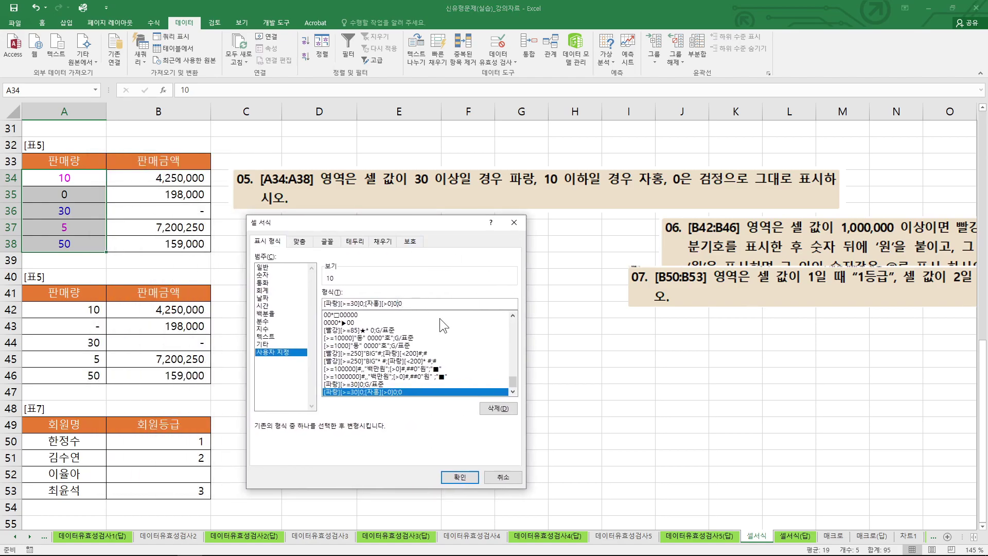
{"action": "type", "text": "[검ㅈ"}
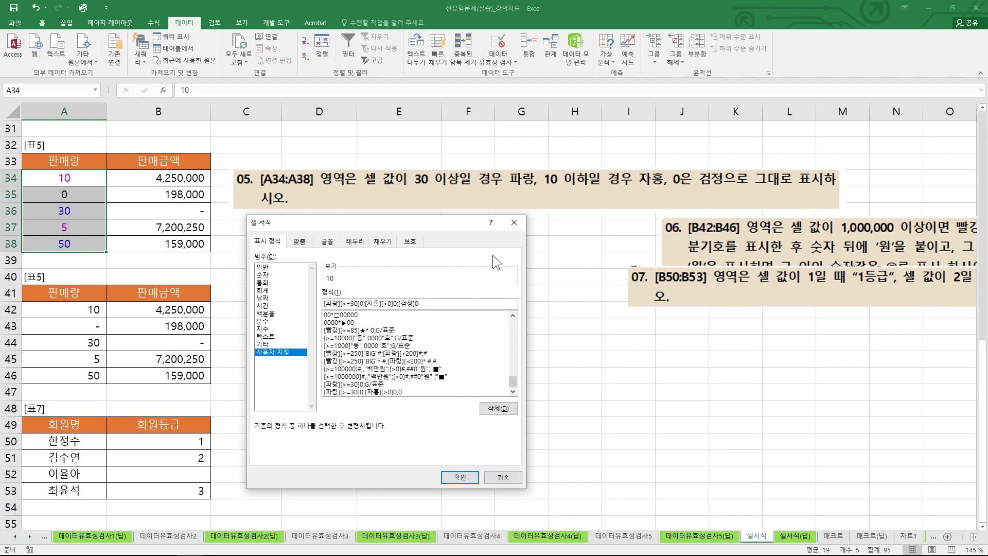
Step: Compare the code's [자홍][>0] section with exercise 05's condition of 10 or less, and apply the format to A34:A38
{"action": "left_click_drag", "start_coordinate": [556, 190], "coordinate": [623, 188]}
{"action": "mouse_move", "coordinate": [381, 311]}
{"action": "left_mouse_down"}
{"action": "mouse_move", "coordinate": [391, 311]}
{"action": "mouse_move", "coordinate": [364, 310]}
{"action": "mouse_move", "coordinate": [400, 310]}
{"action": "mouse_move", "coordinate": [380, 294]}
{"action": "mouse_move", "coordinate": [407, 286]}
{"action": "left_mouse_up"}
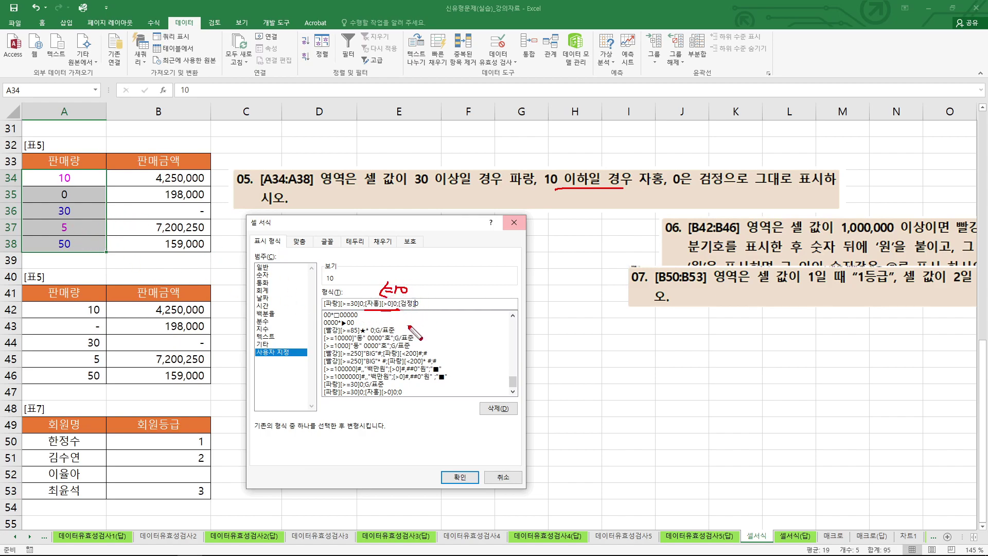
{"action": "key", "text": "Escape"}
{"action": "key", "text": "ctrl+2"}
{"action": "mouse_move", "coordinate": [380, 310]}
{"action": "left_mouse_down"}
{"action": "mouse_move", "coordinate": [396, 310]}
{"action": "mouse_move", "coordinate": [400, 283]}
{"action": "mouse_move", "coordinate": [362, 285]}
{"action": "mouse_move", "coordinate": [371, 312]}
{"action": "mouse_move", "coordinate": [394, 310]}
{"action": "mouse_move", "coordinate": [393, 319]}
{"action": "left_mouse_up"}
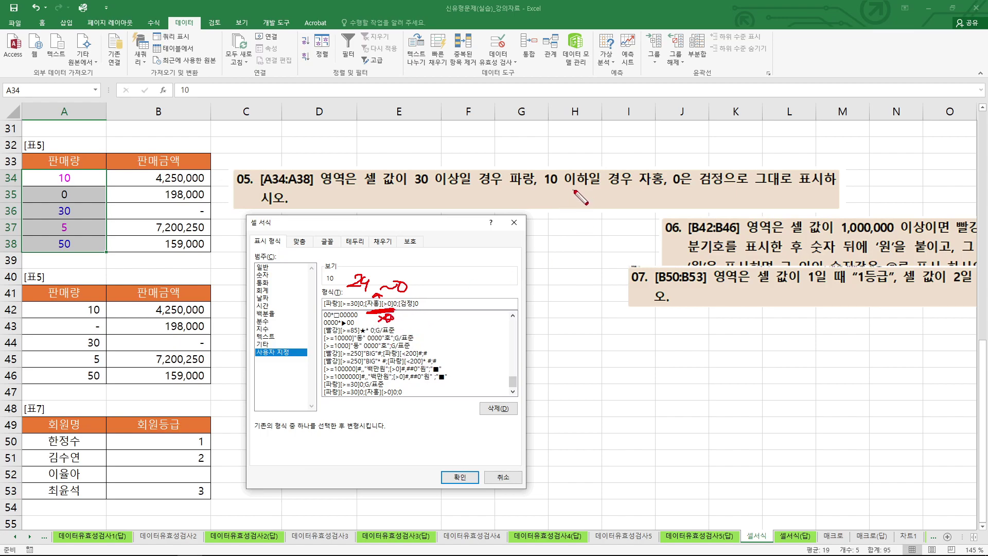
{"action": "left_click_drag", "start_coordinate": [587, 173], "coordinate": [580, 193]}
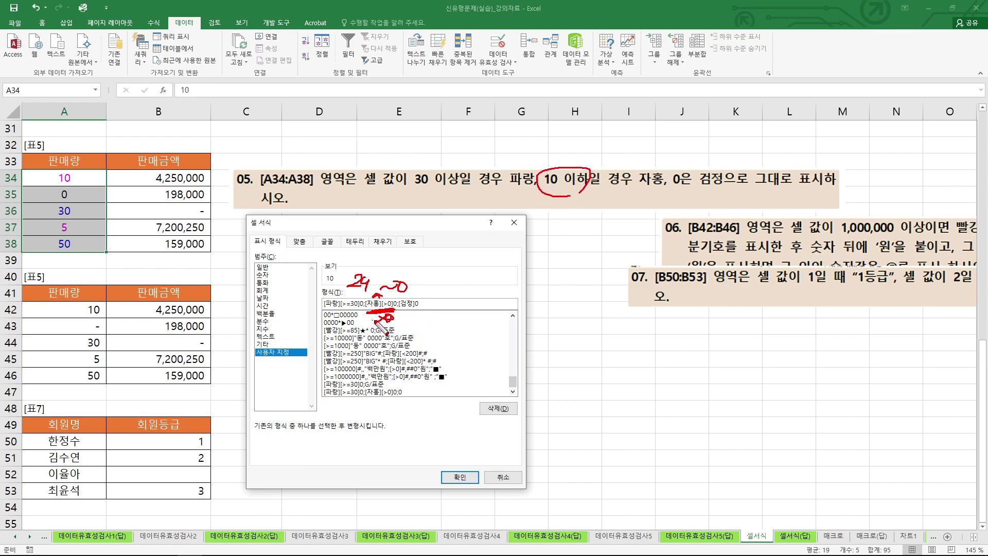
{"action": "left_click_drag", "start_coordinate": [386, 294], "coordinate": [377, 304]}
{"action": "key", "text": "Escape"}
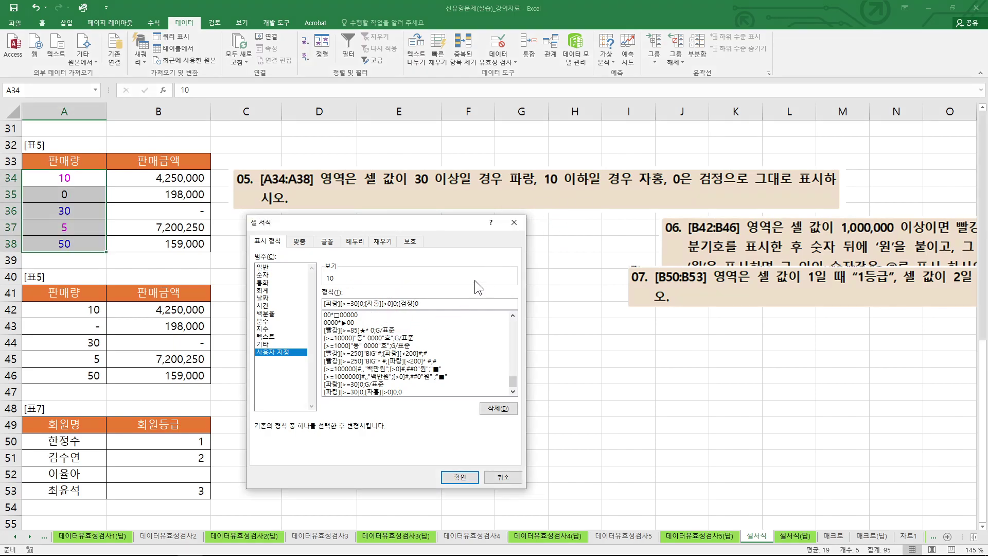
{"action": "left_click", "coordinate": [459, 477]}
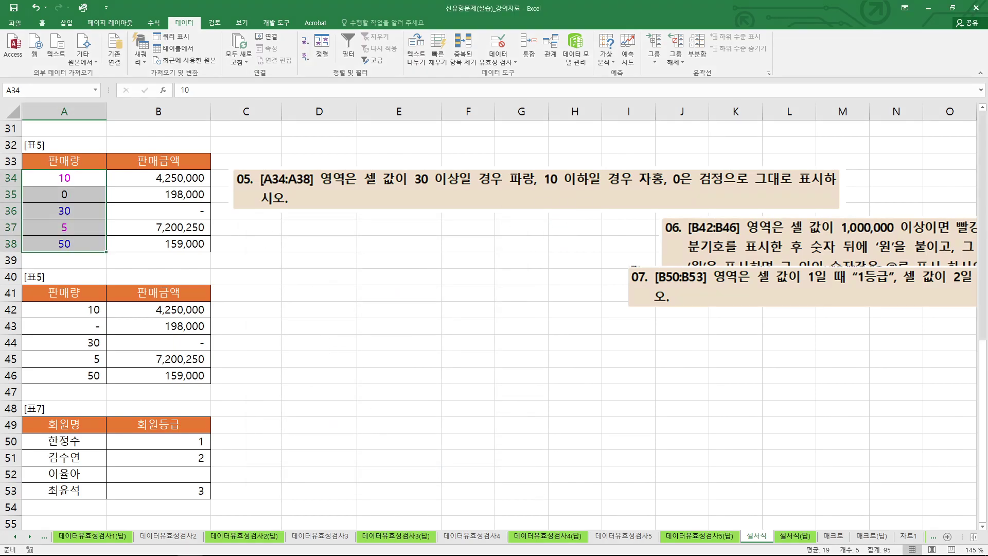
Step: Delete the exercise 05 picture and move the exercise 06 and 07 pictures beside their tables at rows 40 and 48
{"action": "scroll", "coordinate": [761, 206], "scroll_direction": "down", "scroll_amount": 1}
{"action": "left_click", "coordinate": [762, 197]}
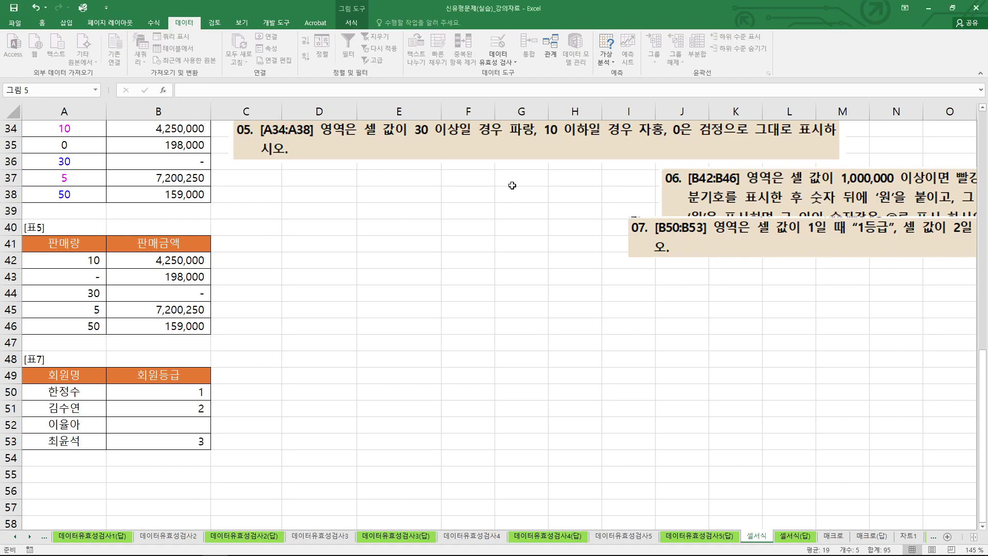
{"action": "key", "text": "Delete"}
{"action": "left_click_drag", "start_coordinate": [675, 203], "coordinate": [235, 280]}
{"action": "left_click_drag", "start_coordinate": [667, 230], "coordinate": [254, 400]}
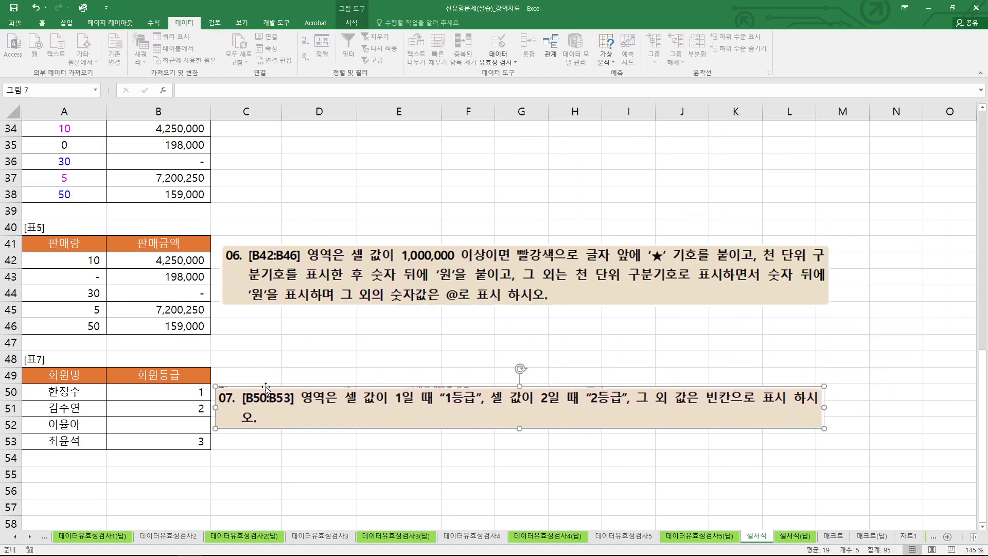
Step: Examine exercise 06's conditions for the color, ★ symbol, 원 suffix and @ display in B42:B46
{"action": "scroll", "coordinate": [259, 393], "scroll_direction": "down", "scroll_amount": 1}
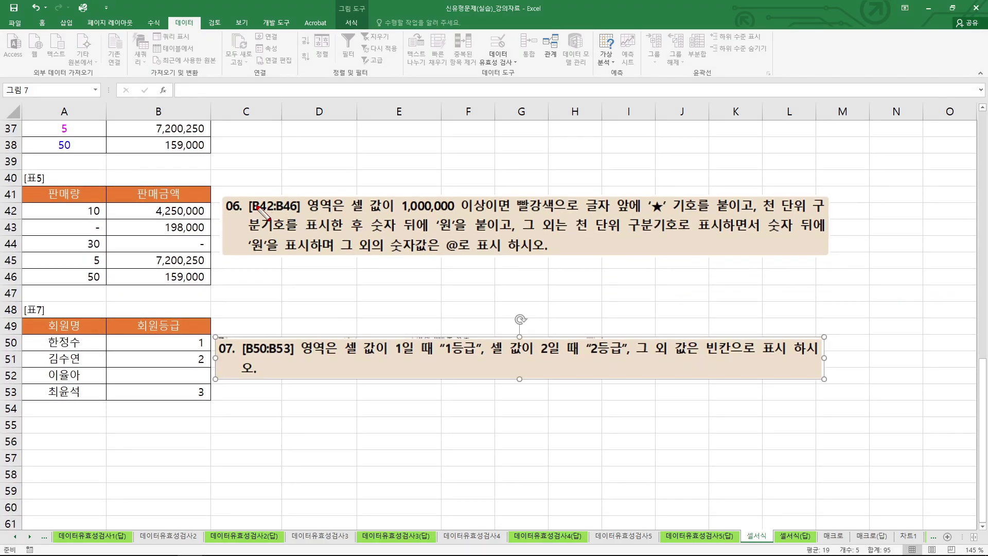
{"action": "left_click_drag", "start_coordinate": [205, 204], "coordinate": [202, 288]}
{"action": "left_click_drag", "start_coordinate": [401, 214], "coordinate": [453, 213]}
{"action": "mouse_move", "coordinate": [512, 201]}
{"action": "left_mouse_down"}
{"action": "mouse_move", "coordinate": [545, 196]}
{"action": "mouse_move", "coordinate": [538, 217]}
{"action": "left_mouse_up"}
{"action": "mouse_move", "coordinate": [653, 199]}
{"action": "left_mouse_down"}
{"action": "mouse_move", "coordinate": [651, 219]}
{"action": "mouse_move", "coordinate": [669, 212]}
{"action": "left_mouse_up"}
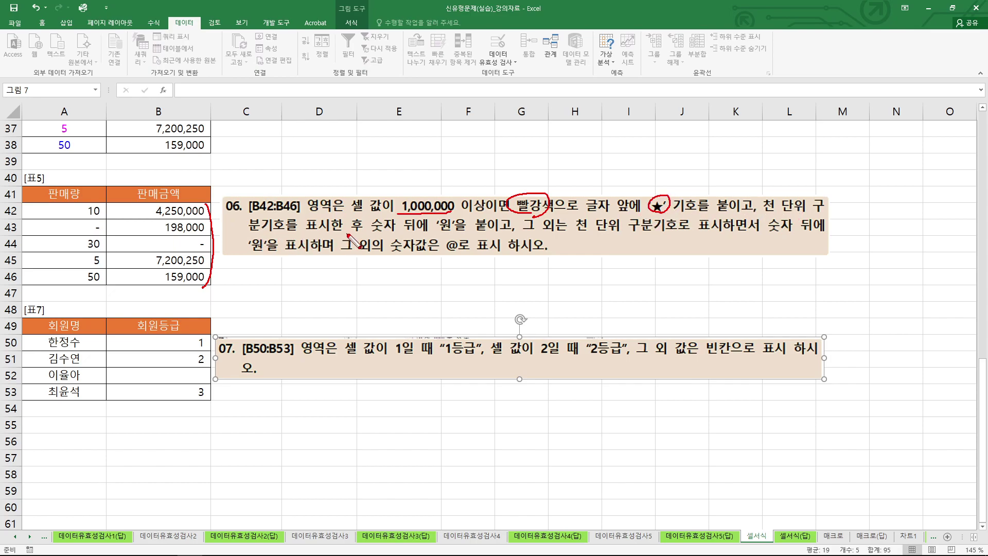
{"action": "left_click_drag", "start_coordinate": [457, 233], "coordinate": [448, 234]}
{"action": "mouse_move", "coordinate": [255, 257]}
{"action": "left_mouse_down"}
{"action": "mouse_move", "coordinate": [246, 237]}
{"action": "mouse_move", "coordinate": [282, 252]}
{"action": "left_mouse_up"}
{"action": "mouse_move", "coordinate": [348, 254]}
{"action": "left_mouse_down"}
{"action": "mouse_move", "coordinate": [463, 258]}
{"action": "mouse_move", "coordinate": [435, 241]}
{"action": "mouse_move", "coordinate": [476, 262]}
{"action": "left_mouse_up"}
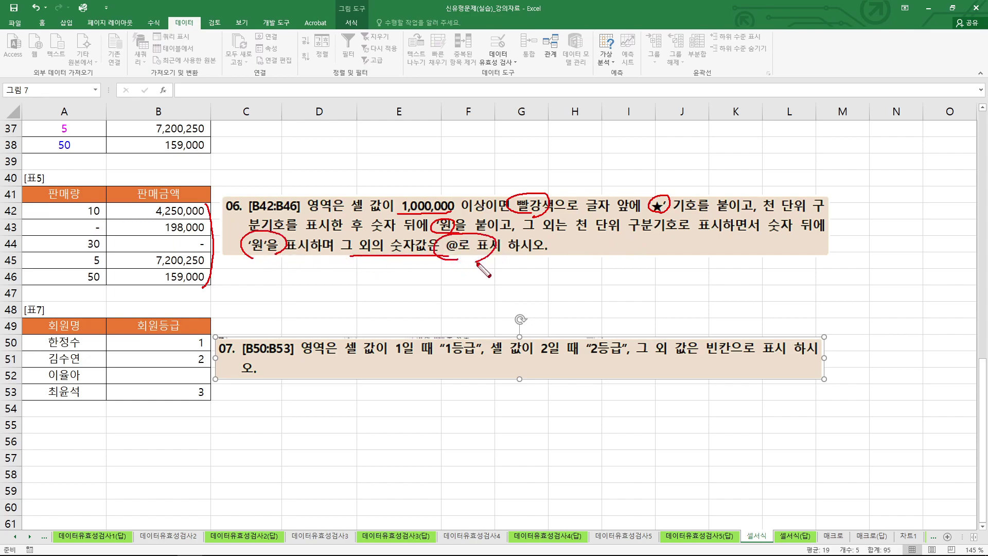
{"action": "key", "text": "Escape"}
Step: Replace the number format code of B42:B46 with [>=1000000]"★"#,##0"원"
{"action": "left_click", "coordinate": [252, 275]}
{"action": "left_click_drag", "start_coordinate": [192, 209], "coordinate": [190, 270]}
{"action": "right_click", "coordinate": [189, 268]}
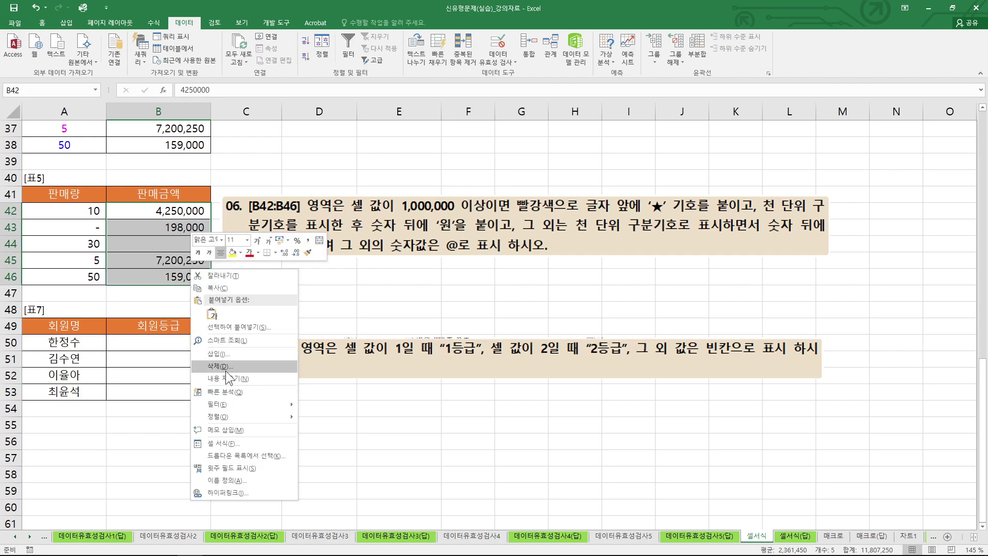
{"action": "left_click", "coordinate": [231, 430]}
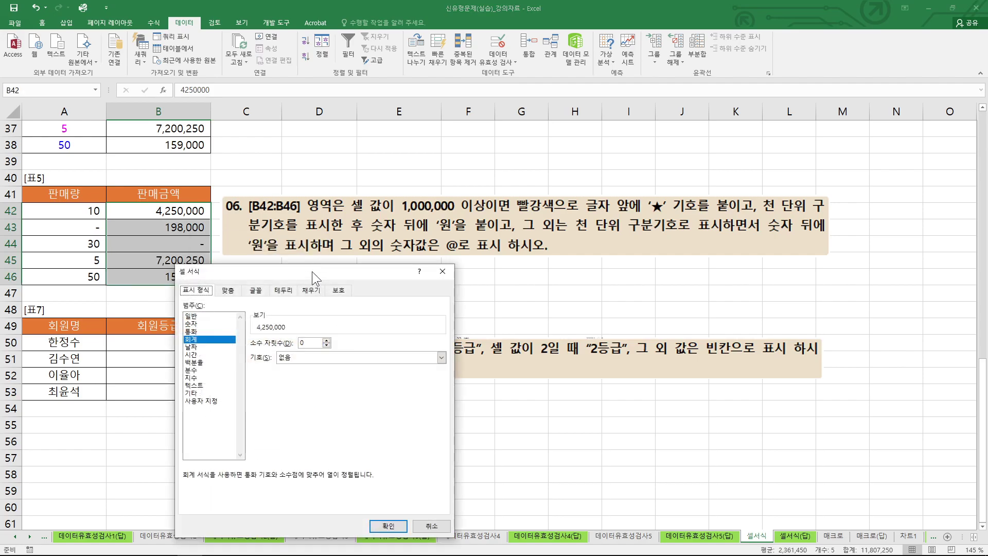
{"action": "left_click_drag", "start_coordinate": [312, 268], "coordinate": [463, 268]}
{"action": "left_click", "coordinate": [352, 393]}
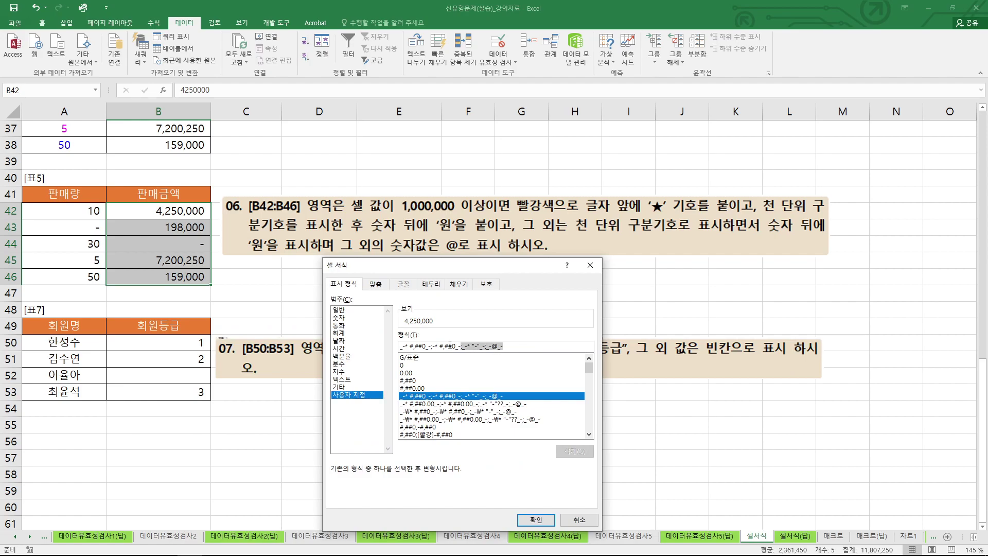
{"action": "key", "text": "BackSpace"}
{"action": "type", "text": "[>=1000000]\"ㅁ"}
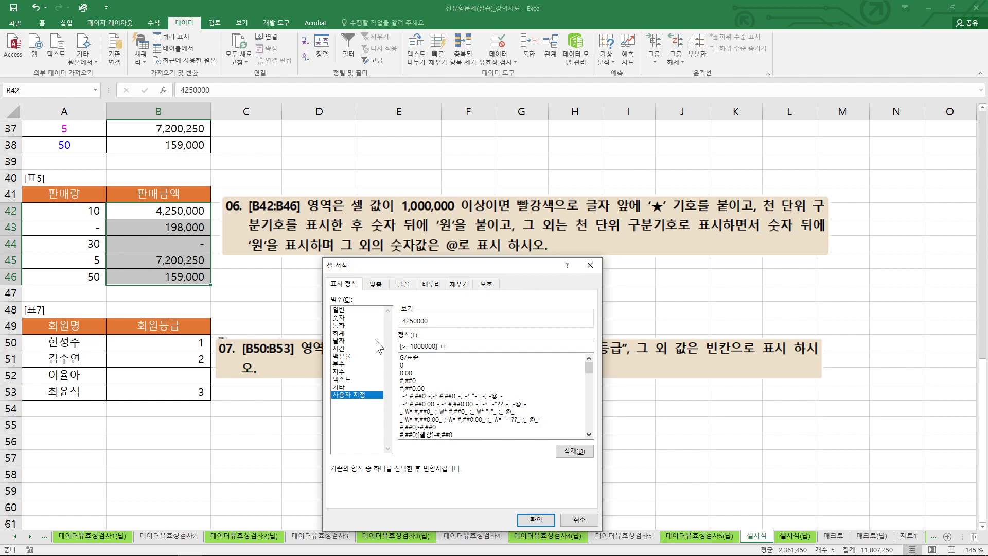
{"action": "key", "text": "Hangul_Hanja"}
{"action": "left_click", "coordinate": [443, 466]}
{"action": "type", "text": "\"#,##0\"원\""}
Step: Insert the color [빨강] at the start of the B42:B46 format code
{"action": "mouse_move", "coordinate": [438, 303]}
{"action": "left_mouse_down"}
{"action": "mouse_move", "coordinate": [406, 329]}
{"action": "mouse_move", "coordinate": [453, 325]}
{"action": "left_mouse_up"}
{"action": "left_click_drag", "start_coordinate": [544, 212], "coordinate": [530, 194]}
{"action": "key", "text": "Escape"}
{"action": "type", "text": "[빨강]"}
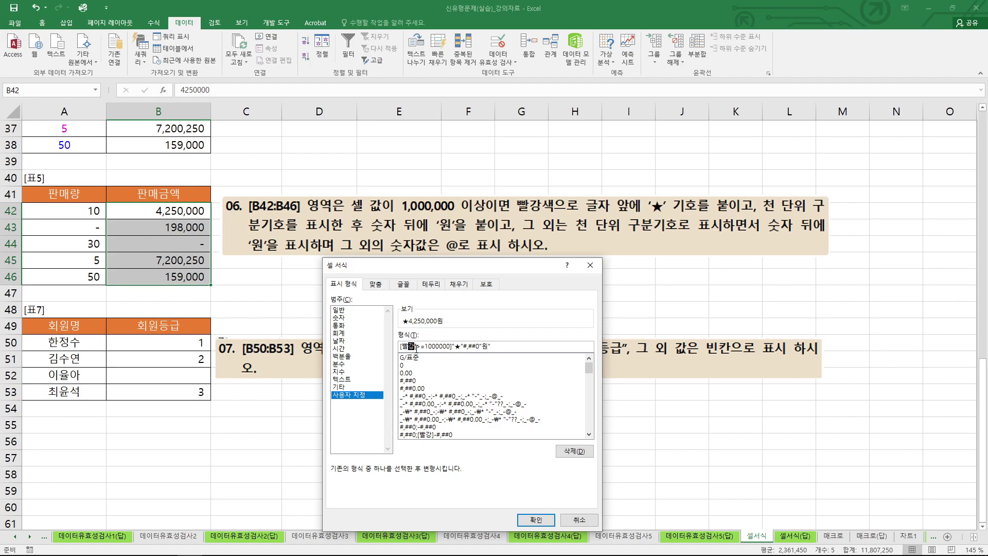
Step: Add [>0]#,##0"원" as the second section and @ as the third section of the B42:B46 code
{"action": "left_click", "coordinate": [513, 351]}
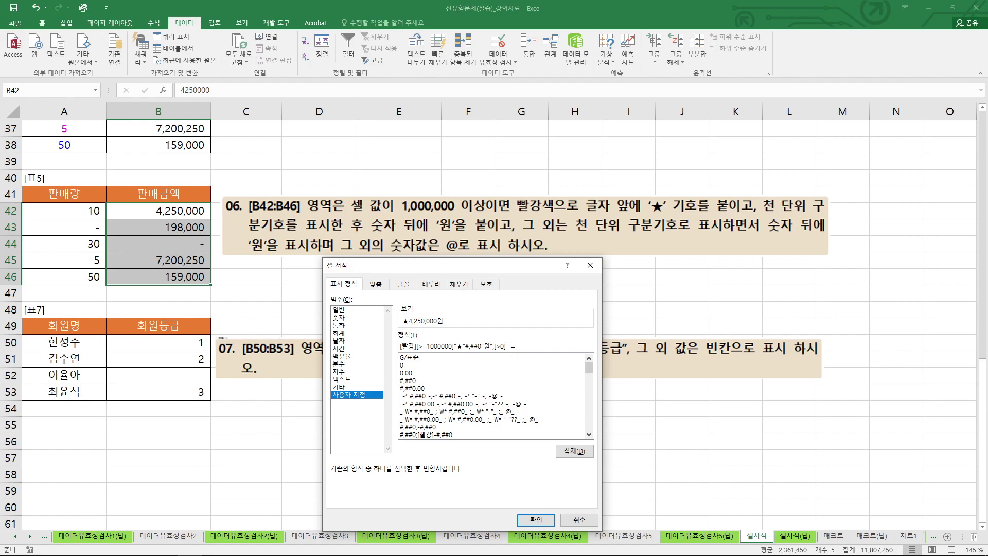
{"action": "type", "text": "#,##0\"ㅇ"}
{"action": "type", "text": "\""}
{"action": "type", "text": ";@"}
Step: Check the @ section against exercise 06's condition for other numbers, and apply the format to B42:B46
{"action": "key", "text": "ctrl+2"}
{"action": "mouse_move", "coordinate": [535, 334]}
{"action": "left_mouse_down"}
{"action": "mouse_move", "coordinate": [552, 333]}
{"action": "mouse_move", "coordinate": [549, 353]}
{"action": "left_mouse_up"}
{"action": "left_click_drag", "start_coordinate": [452, 256], "coordinate": [453, 257]}
{"action": "key", "text": "Escape"}
{"action": "left_click_drag", "start_coordinate": [341, 250], "coordinate": [440, 249]}
{"action": "left_click_drag", "start_coordinate": [431, 332], "coordinate": [487, 329]}
{"action": "left_click_drag", "start_coordinate": [532, 354], "coordinate": [540, 340]}
{"action": "key", "text": "Escape"}
{"action": "left_click", "coordinate": [536, 520]}
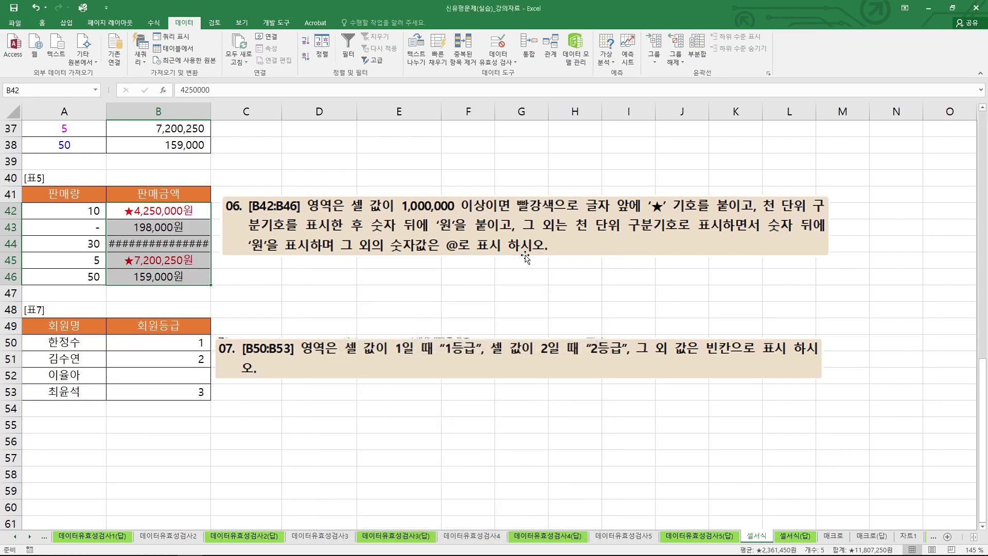
{"action": "left_click", "coordinate": [319, 276]}
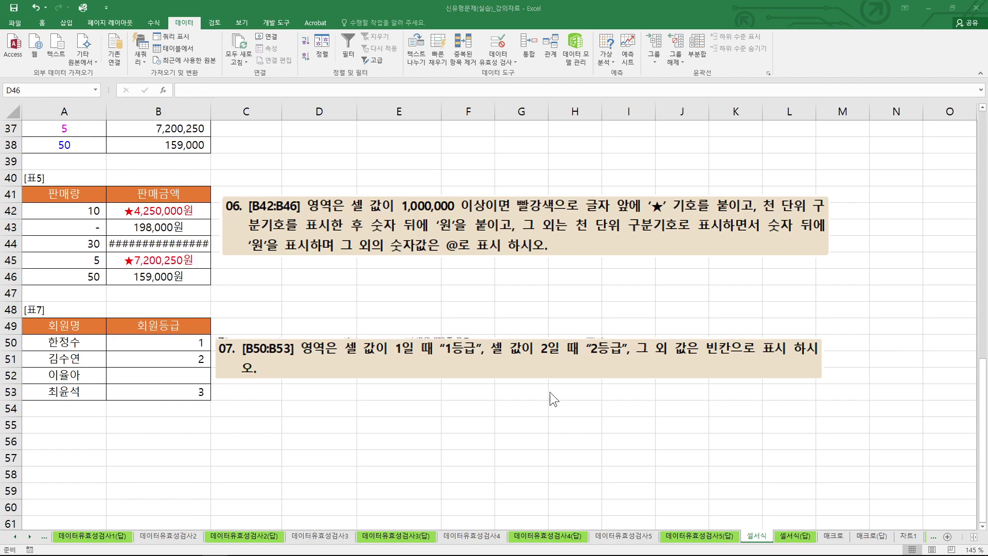
{"action": "left_click", "coordinate": [327, 292]}
Step: Enclose the @ in the third section of the B42:B46 number format code in double quotes and apply the format
{"action": "left_click_drag", "start_coordinate": [202, 215], "coordinate": [190, 278]}
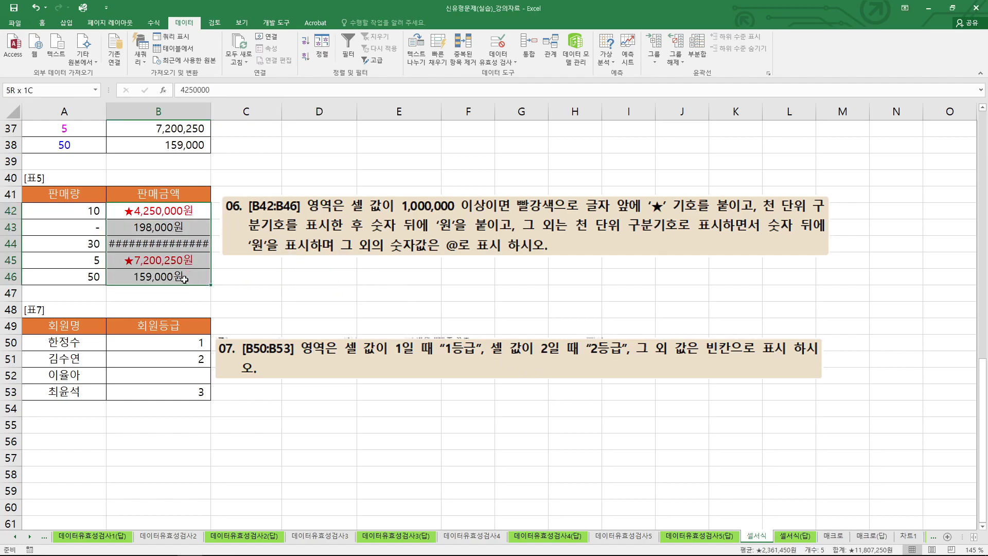
{"action": "key", "text": "ctrl+1"}
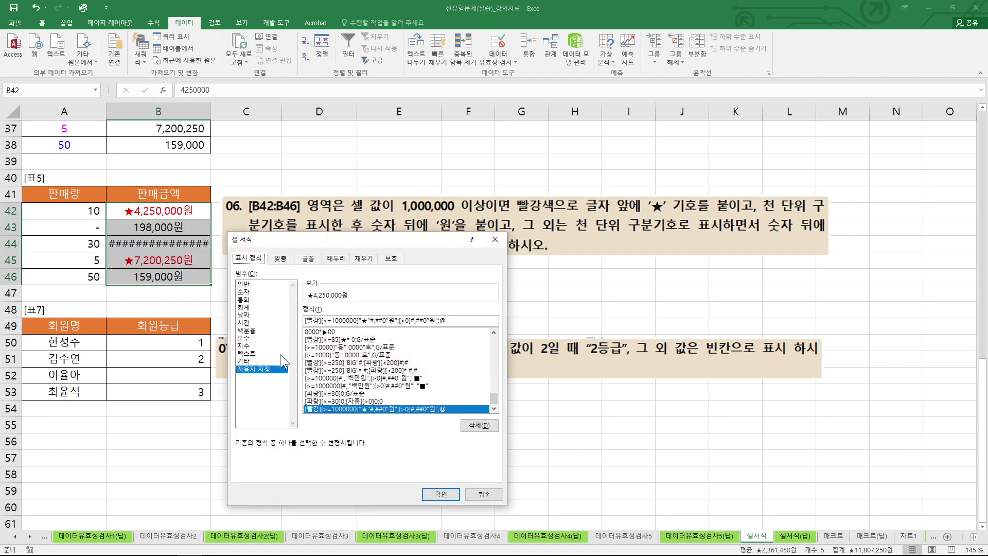
{"action": "left_click", "coordinate": [259, 369]}
{"action": "type", "text": "\""}
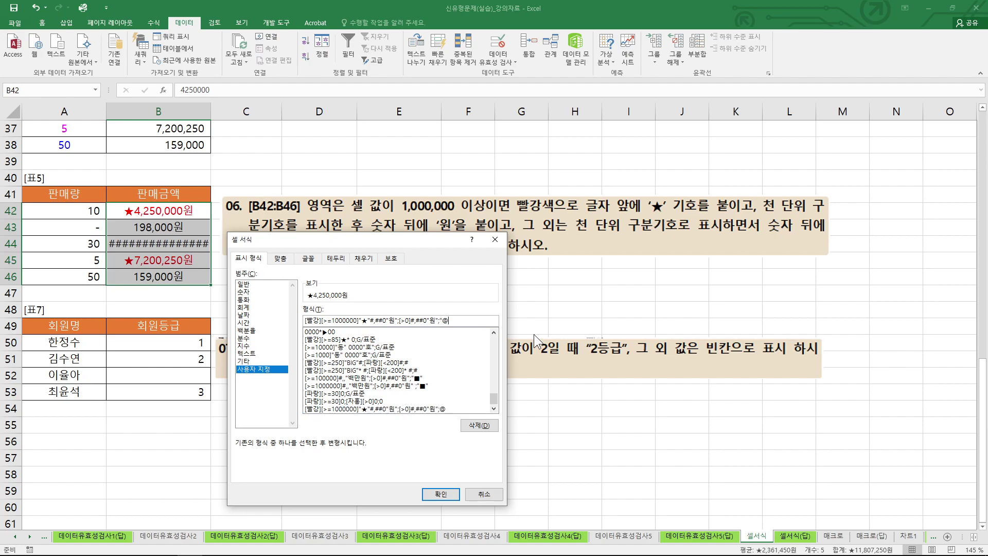
{"action": "left_click", "coordinate": [441, 494]}
Step: Compare each section of the B42:B46 format code with exercise 06's conditions and check the formatted cells
{"action": "key", "text": "ctrl+1"}
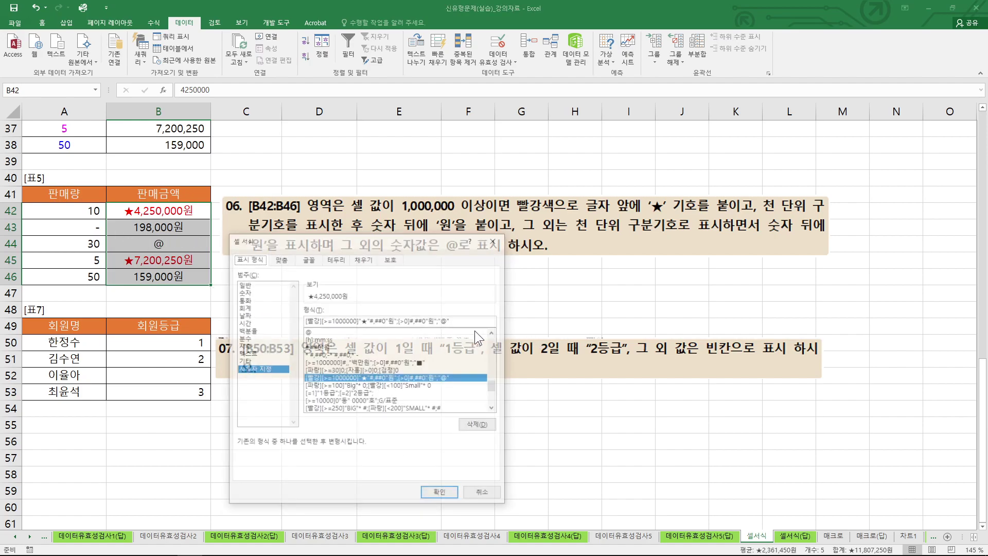
{"action": "left_click_drag", "start_coordinate": [454, 315], "coordinate": [463, 312]}
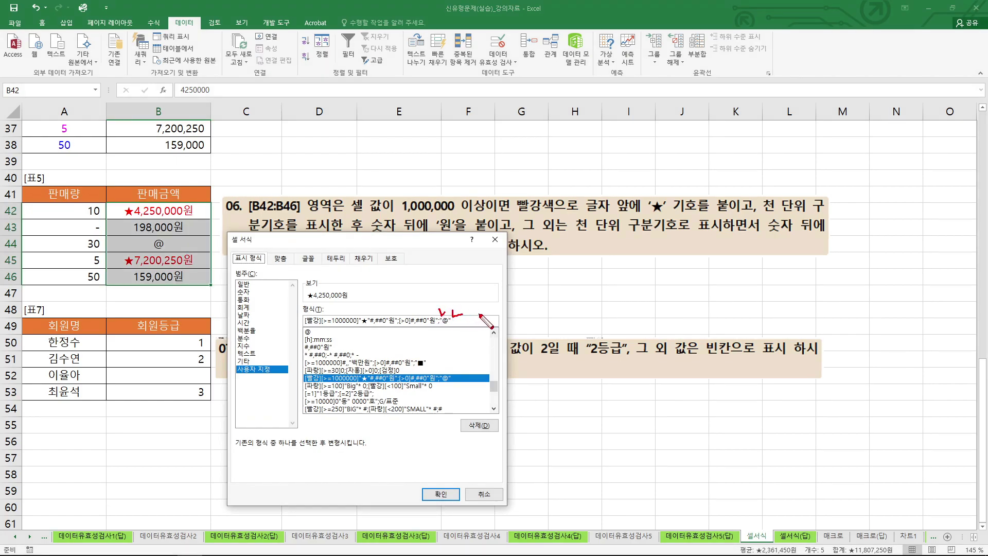
{"action": "left_click_drag", "start_coordinate": [401, 211], "coordinate": [773, 211]}
{"action": "left_click_drag", "start_coordinate": [303, 330], "coordinate": [395, 328]}
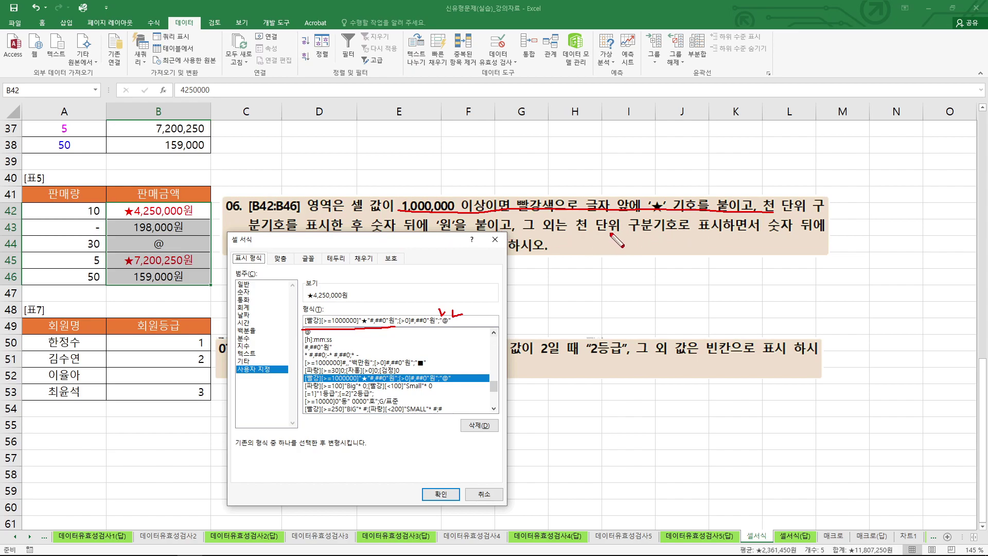
{"action": "left_click_drag", "start_coordinate": [399, 328], "coordinate": [438, 326]}
{"action": "mouse_move", "coordinate": [526, 247]}
{"action": "left_mouse_down"}
{"action": "mouse_move", "coordinate": [471, 229]}
{"action": "mouse_move", "coordinate": [414, 308]}
{"action": "mouse_move", "coordinate": [453, 332]}
{"action": "left_mouse_up"}
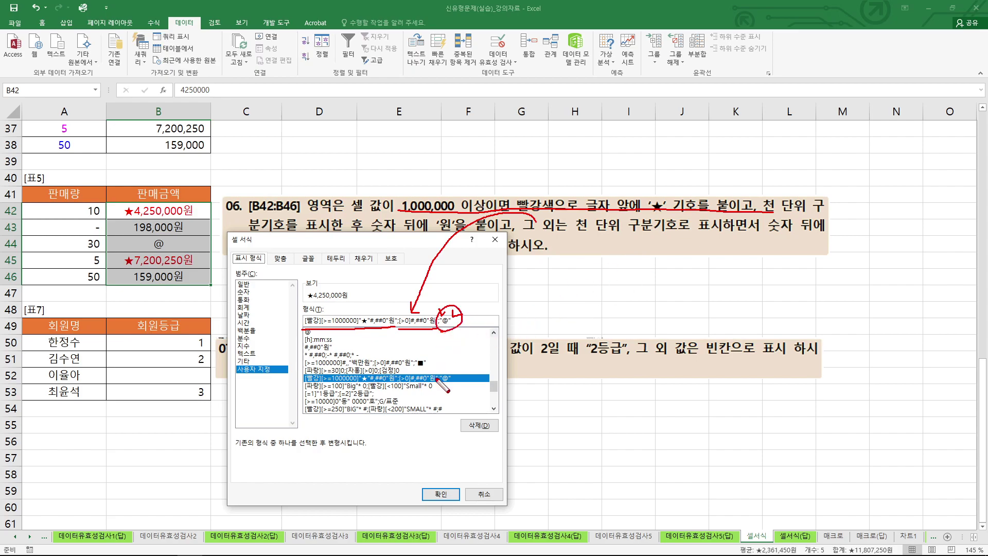
{"action": "key", "text": "Escape"}
{"action": "left_click", "coordinate": [440, 494]}
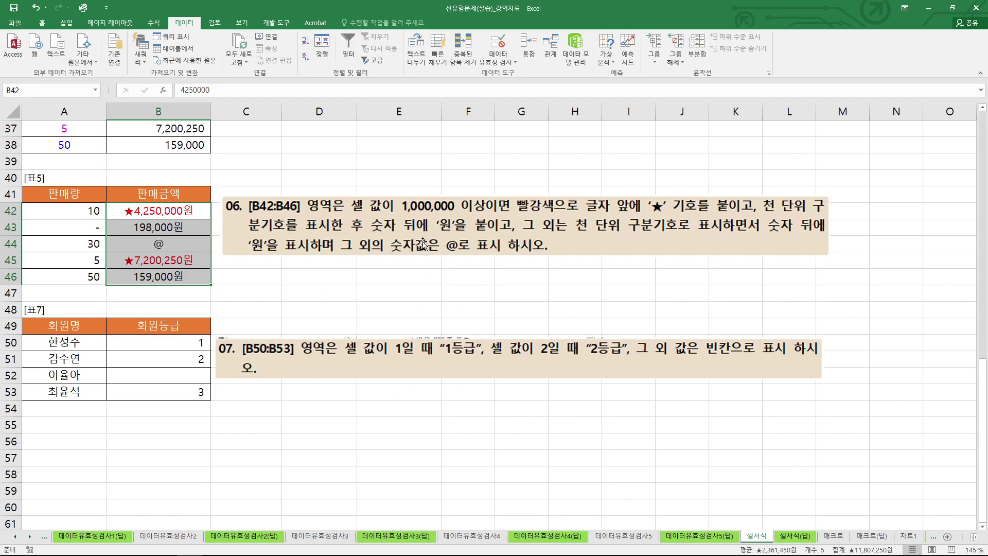
{"action": "left_click", "coordinate": [175, 242]}
{"action": "left_click", "coordinate": [189, 213]}
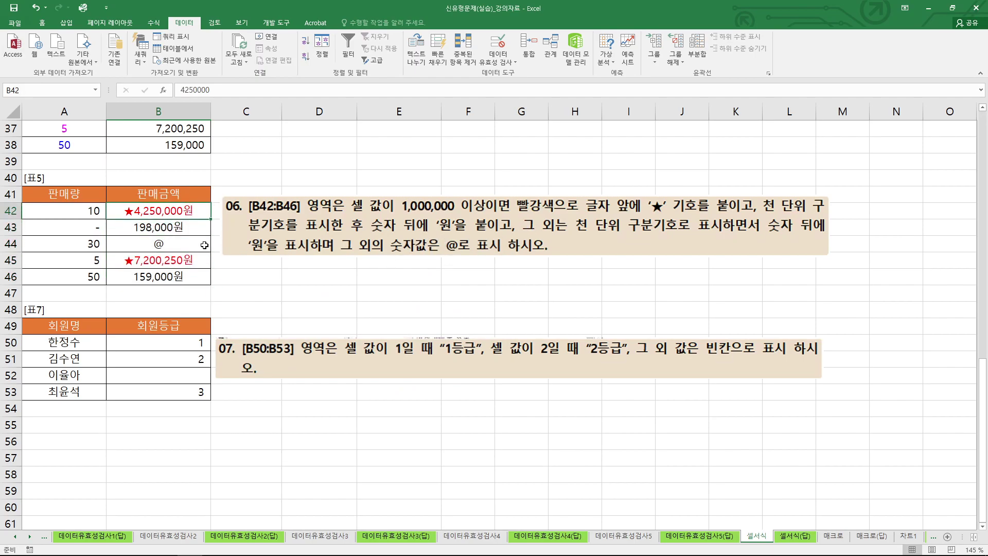
Step: Read exercise 07's display conditions for the values in B50:B53
{"action": "scroll", "coordinate": [335, 311], "scroll_direction": "down", "scroll_amount": 3}
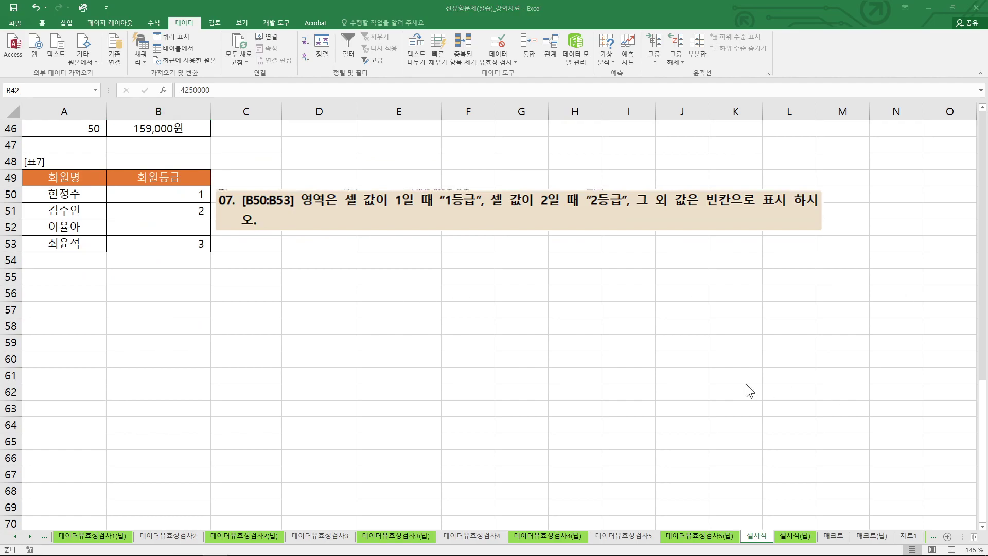
{"action": "key", "text": "ctrl+2"}
{"action": "left_click_drag", "start_coordinate": [347, 209], "coordinate": [423, 210]}
{"action": "mouse_move", "coordinate": [468, 214]}
{"action": "left_mouse_down"}
{"action": "mouse_move", "coordinate": [460, 190]}
{"action": "mouse_move", "coordinate": [461, 215]}
{"action": "left_mouse_up"}
{"action": "left_click_drag", "start_coordinate": [504, 209], "coordinate": [605, 210]}
{"action": "mouse_move", "coordinate": [608, 210]}
{"action": "left_mouse_down"}
{"action": "mouse_move", "coordinate": [626, 198]}
{"action": "mouse_move", "coordinate": [608, 214]}
{"action": "mouse_move", "coordinate": [776, 211]}
{"action": "left_mouse_up"}
{"action": "key", "text": "Escape"}
Step: Apply the custom number format [=1]"1등급";[=2]"2등급"; to B50:B53
{"action": "left_click", "coordinate": [191, 198]}
{"action": "left_click_drag", "start_coordinate": [205, 194], "coordinate": [205, 247]}
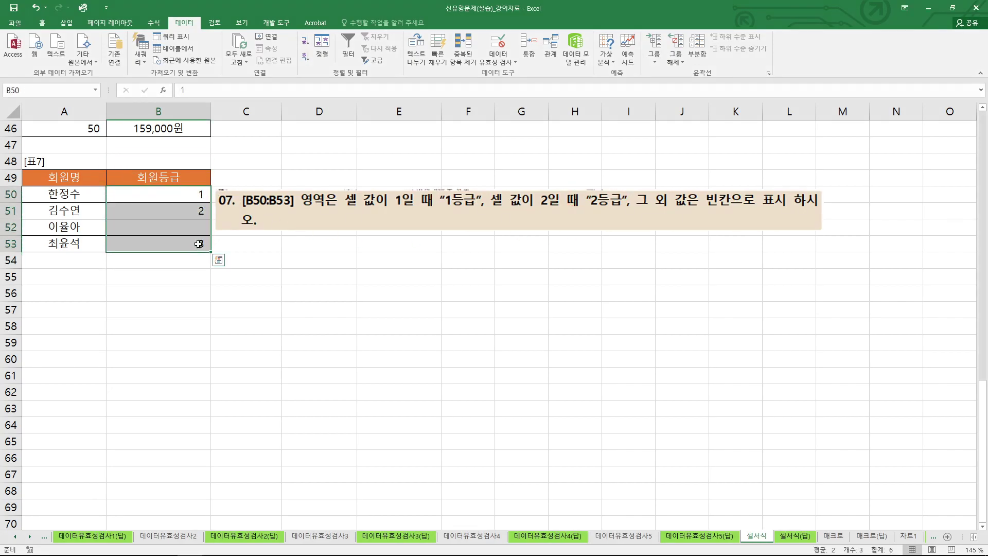
{"action": "right_click", "coordinate": [200, 243]}
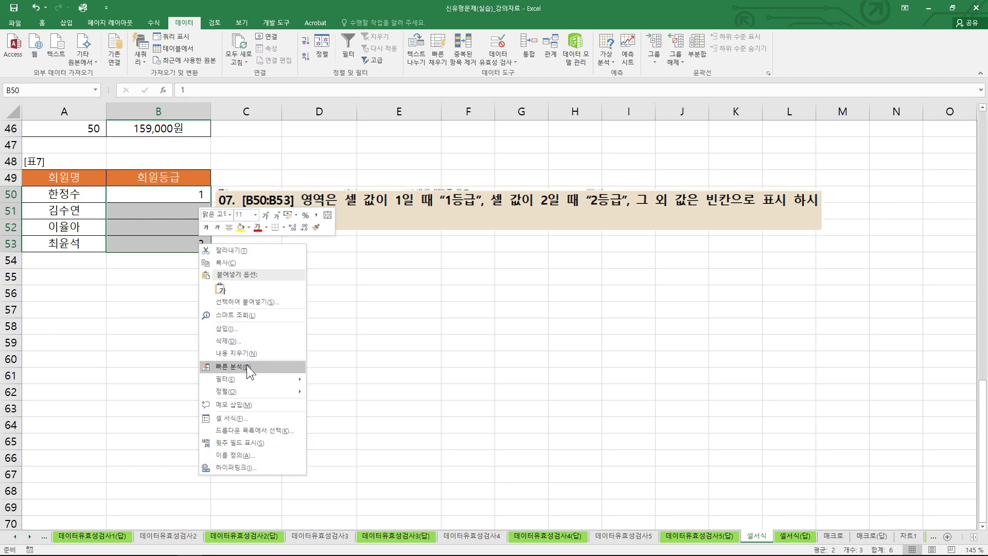
{"action": "left_click", "coordinate": [260, 418]}
{"action": "left_click_drag", "start_coordinate": [286, 271], "coordinate": [436, 253]}
{"action": "left_click", "coordinate": [352, 378]}
{"action": "left_click_drag", "start_coordinate": [522, 331], "coordinate": [305, 325]}
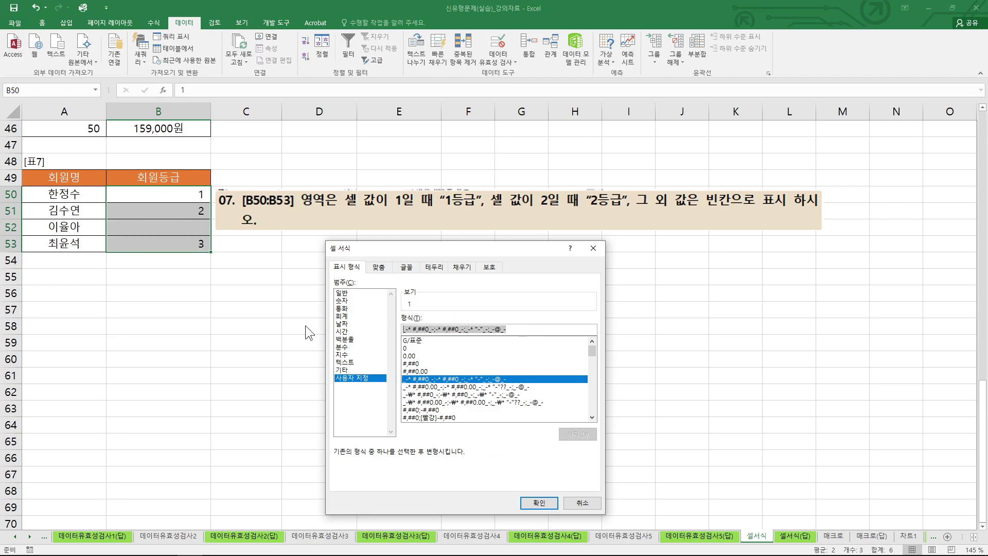
{"action": "key", "text": "BackSpace"}
{"action": "type", "text": "[=1]\"1"}
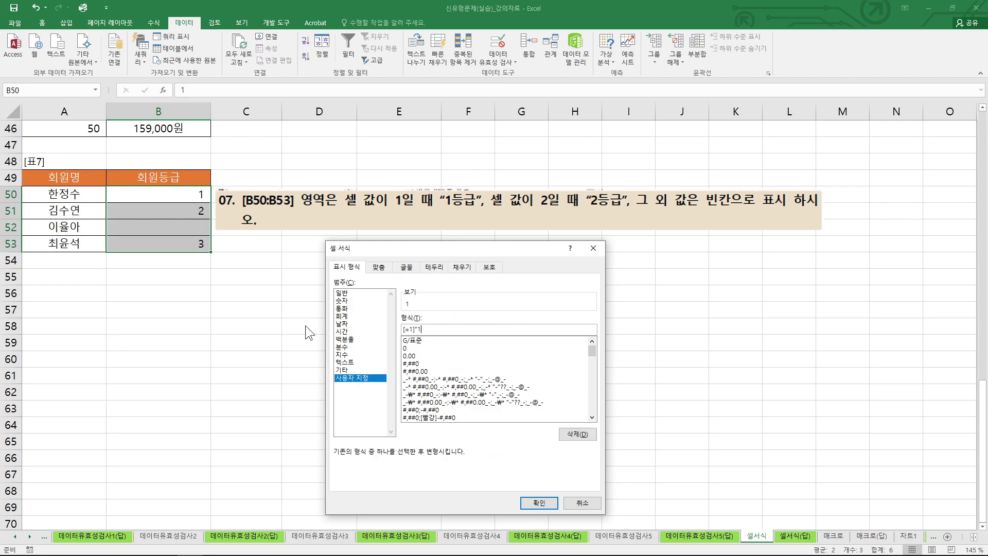
{"action": "type", "text": "등급\";"}
{"action": "type", "text": "[=2]\"2등급\";"}
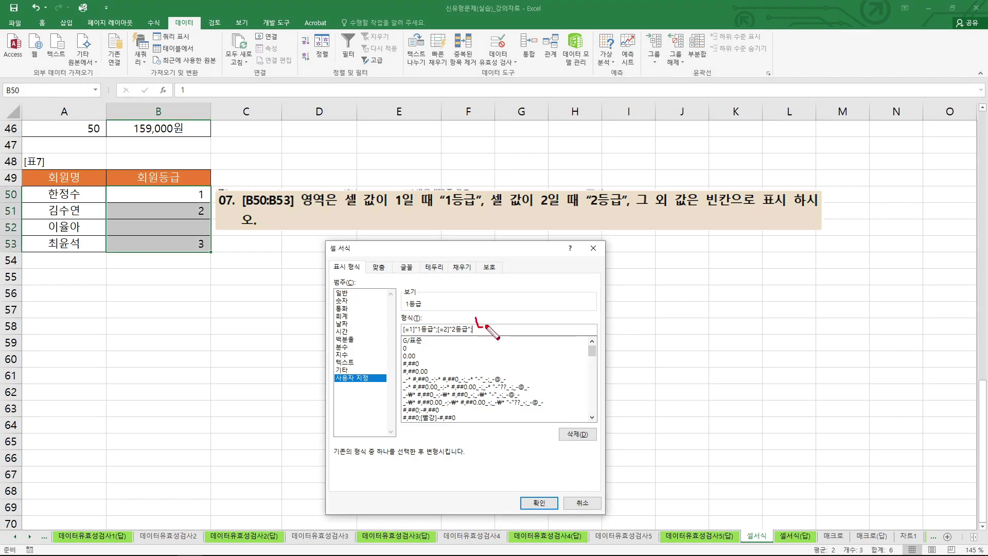
{"action": "left_click", "coordinate": [539, 503]}
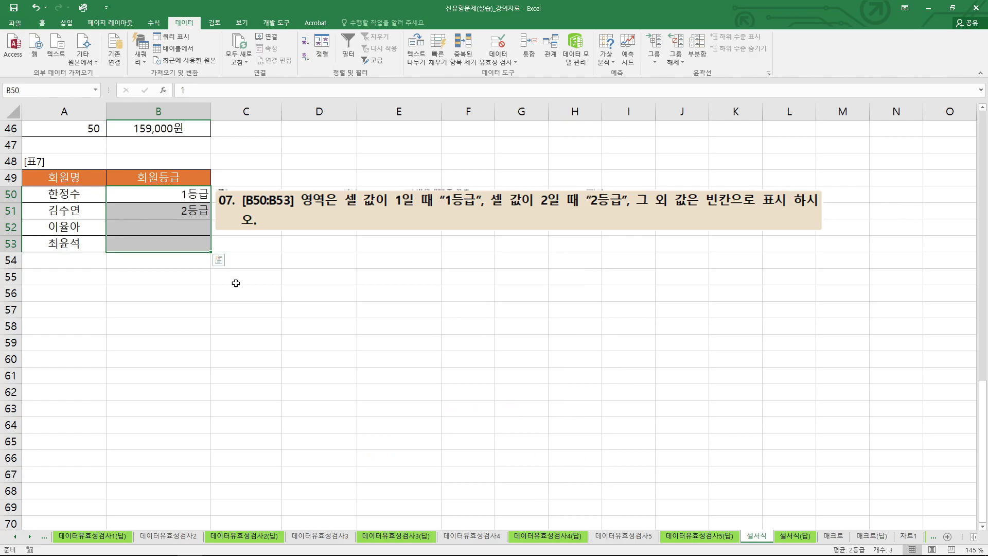
Step: Undo the number format on B50:B53 and look at the 셀서식(답) answer sheet before returning to 셀서식
{"action": "key", "text": "ctrl+z"}
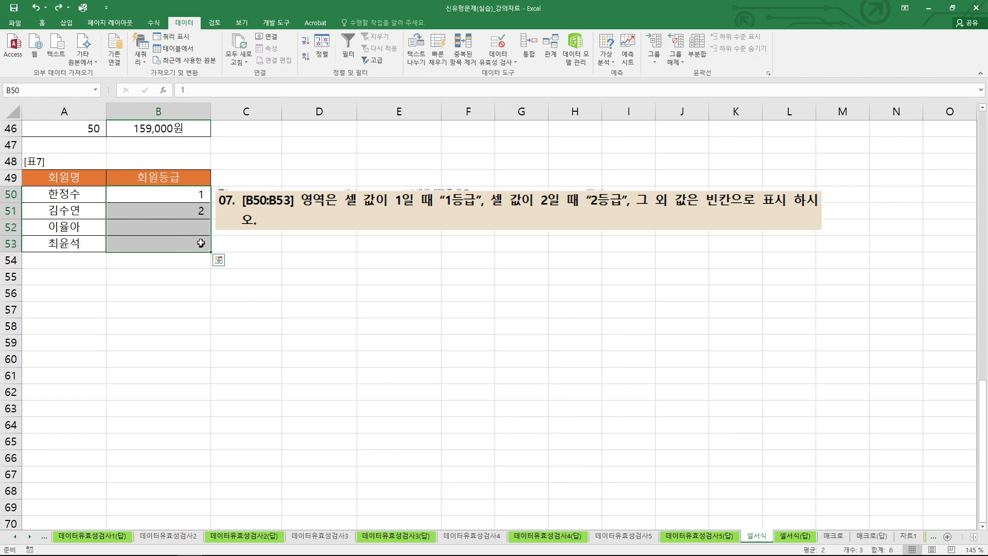
{"action": "left_click", "coordinate": [795, 536]}
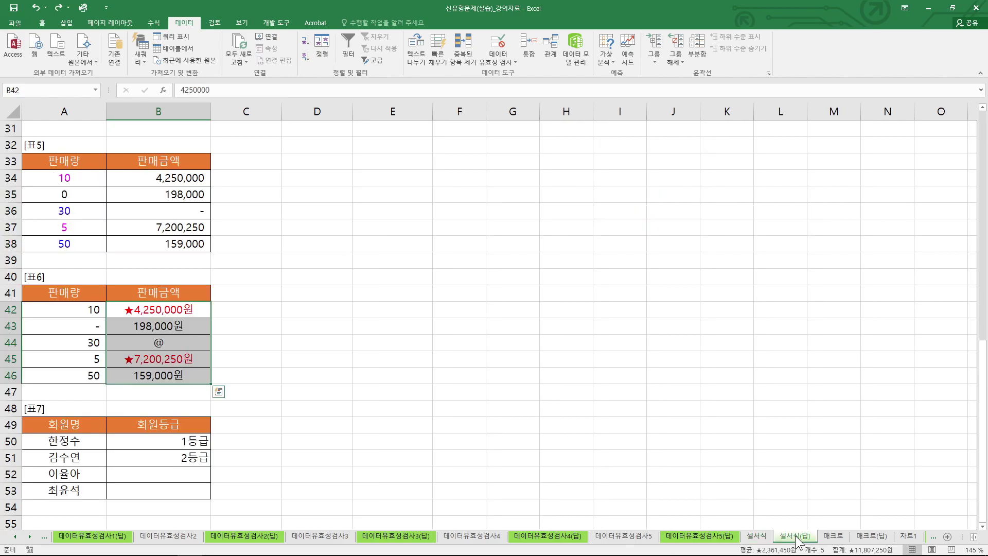
{"action": "left_click", "coordinate": [757, 535]}
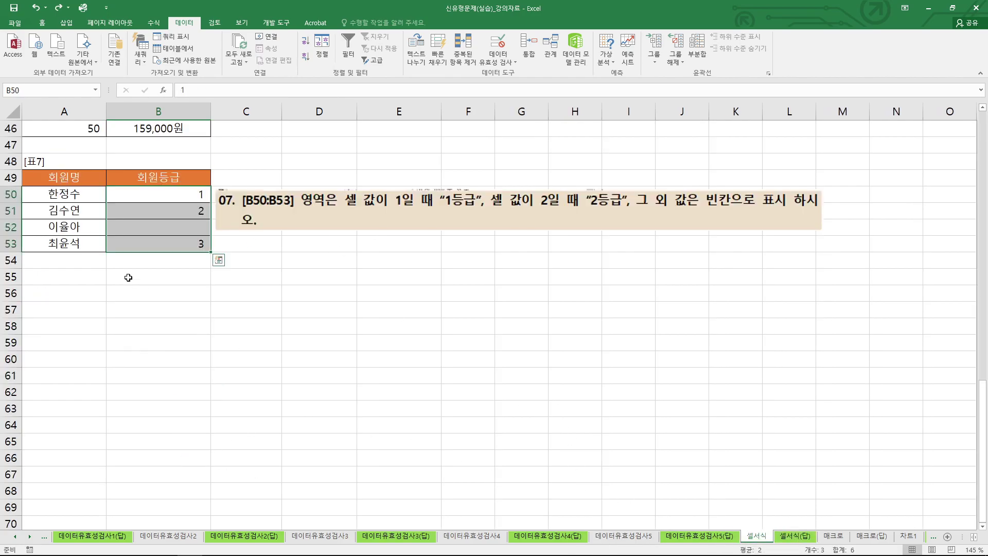
Step: Format B50:B53 with the custom code [=1]"1등급";[=2]"2등급"; so that other values are left blank
{"action": "key", "text": "ctrl+1"}
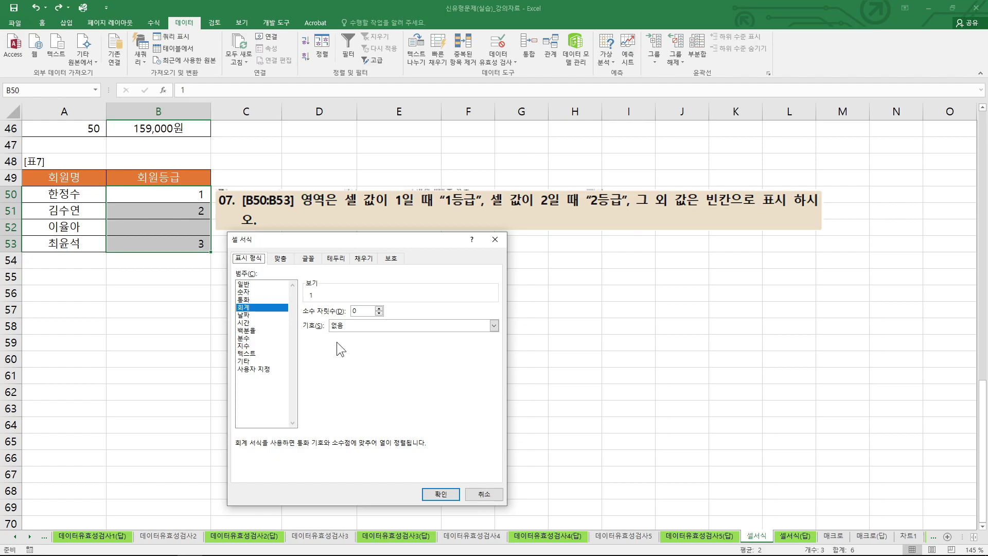
{"action": "left_click", "coordinate": [271, 368]}
{"action": "left_click_drag", "start_coordinate": [429, 325], "coordinate": [258, 322]}
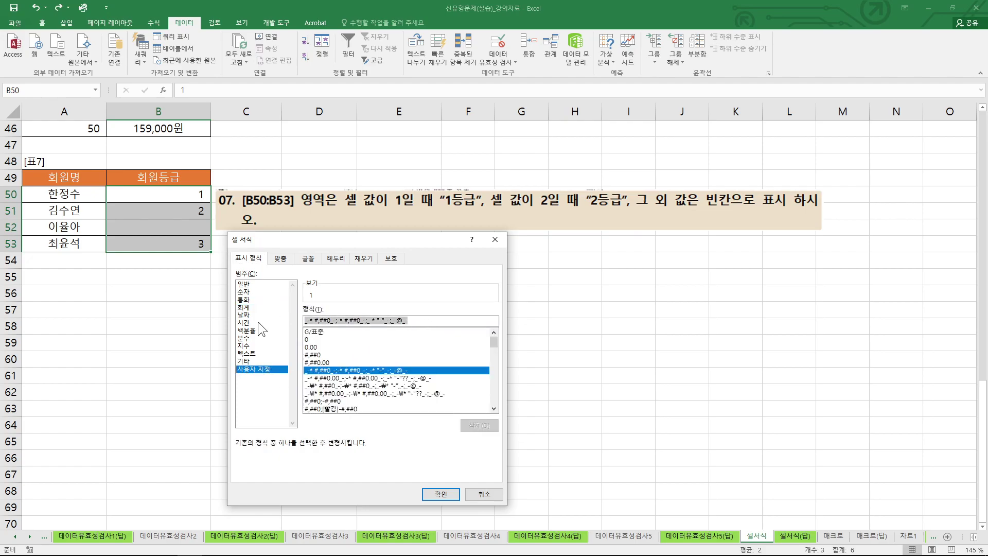
{"action": "type", "text": "[=1]\""}
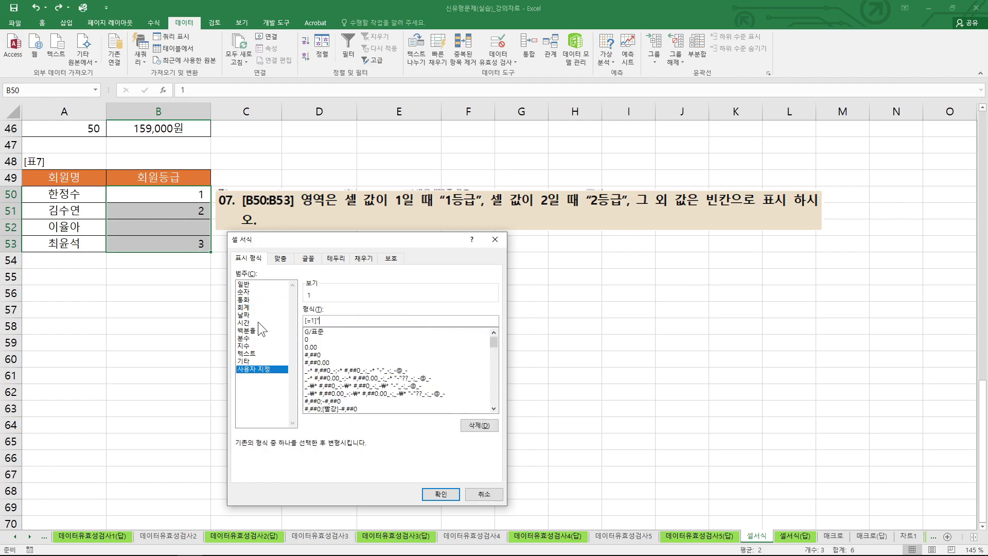
{"action": "type", "text": "1등급\";[=2]\"2등급"}
{"action": "left_click", "coordinate": [441, 494]}
{"action": "left_click", "coordinate": [466, 323]}
{"action": "left_click", "coordinate": [371, 321]}
{"action": "type", "text": ";"}
{"action": "left_click", "coordinate": [441, 494]}
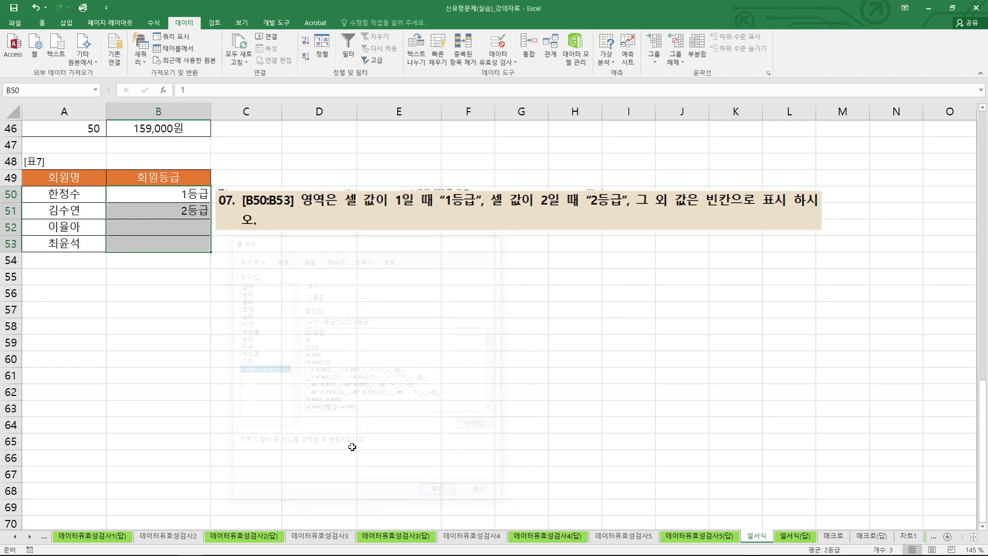
Step: Check the underlying values of B50:B53 and review the custom formats in all tables of the 셀서식 sheet
{"action": "left_click", "coordinate": [197, 249]}
{"action": "left_click", "coordinate": [199, 199]}
{"action": "left_click", "coordinate": [187, 207]}
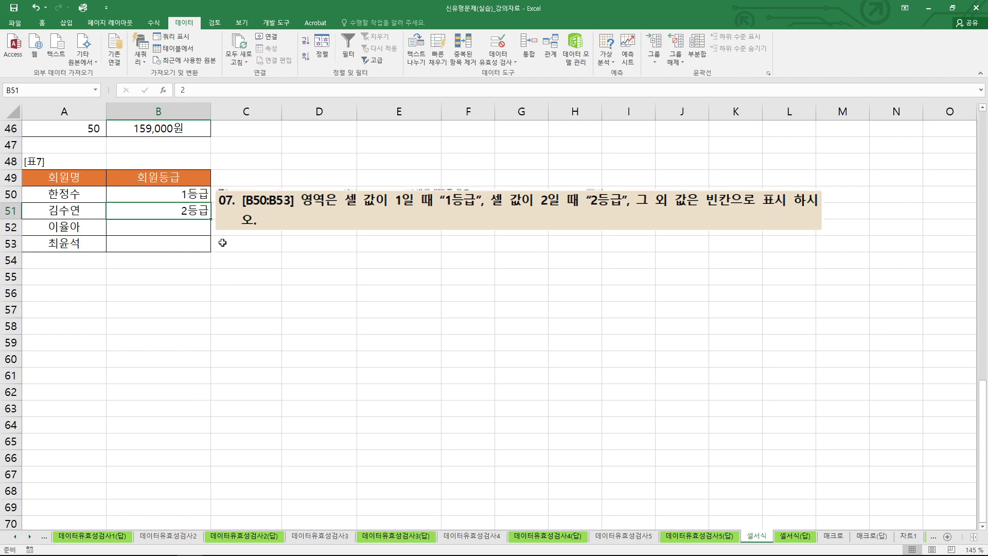
{"action": "left_click", "coordinate": [262, 245]}
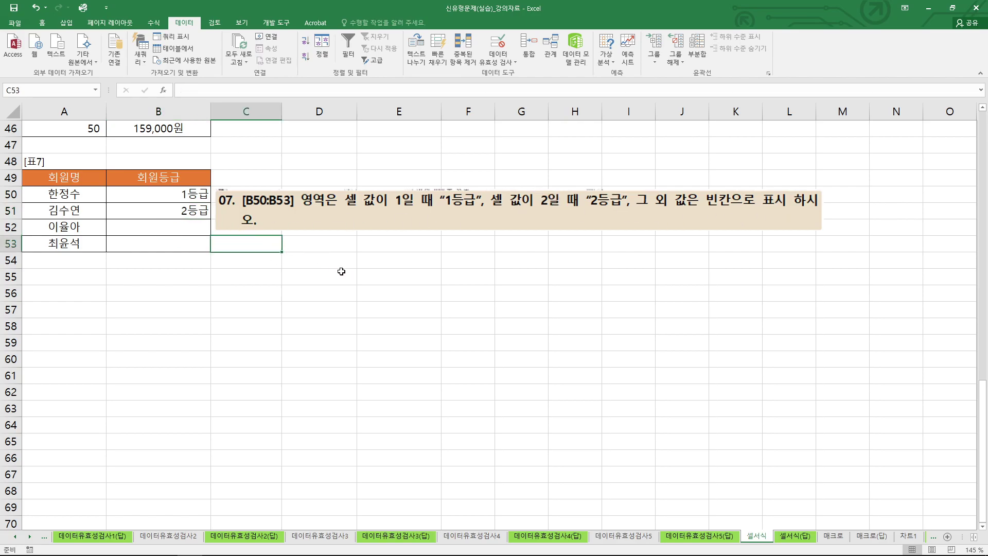
{"action": "scroll", "coordinate": [282, 289], "scroll_direction": "up", "scroll_amount": 10}
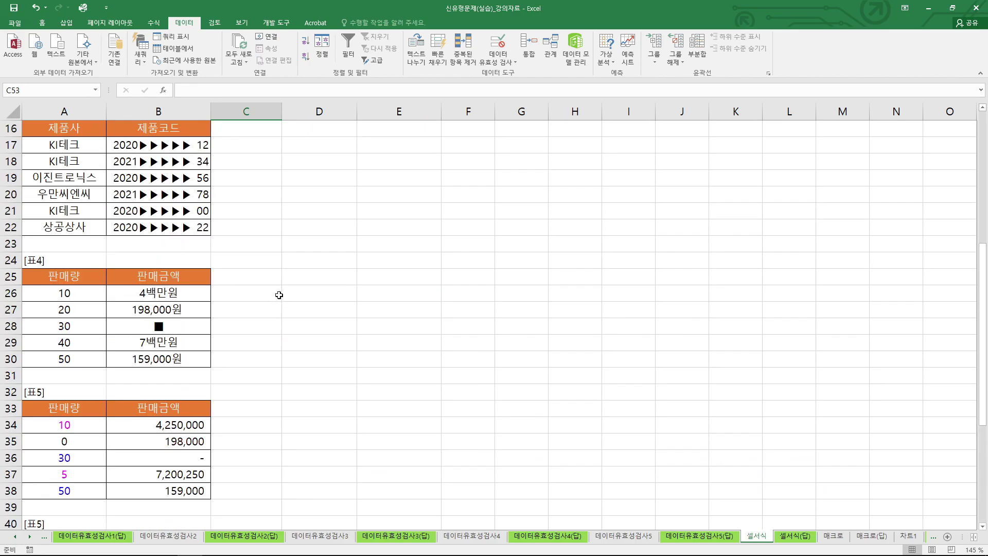
{"action": "scroll", "coordinate": [281, 292], "scroll_direction": "up", "scroll_amount": 5}
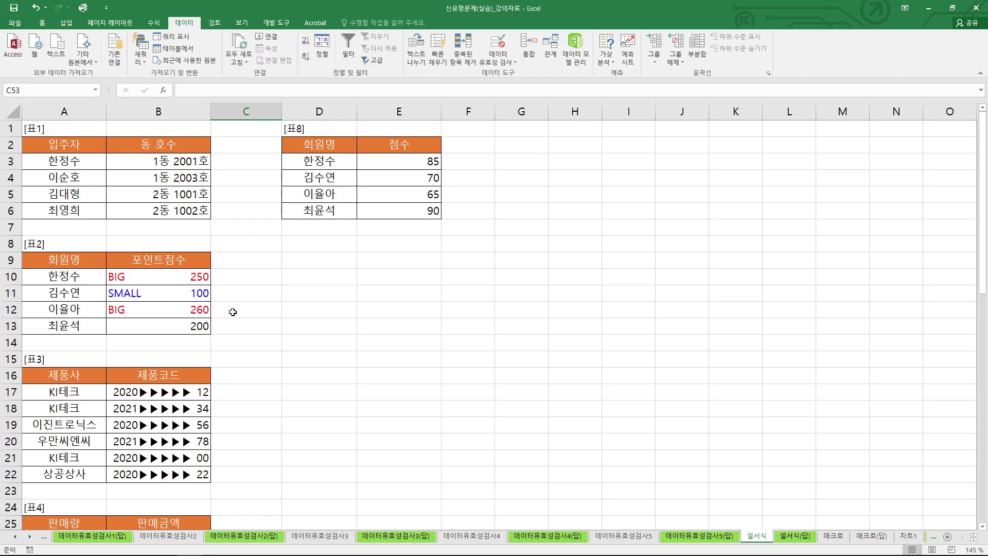
{"action": "scroll", "coordinate": [177, 320], "scroll_direction": "down", "scroll_amount": 3}
{"action": "scroll", "coordinate": [177, 320], "scroll_direction": "down", "scroll_amount": 8}
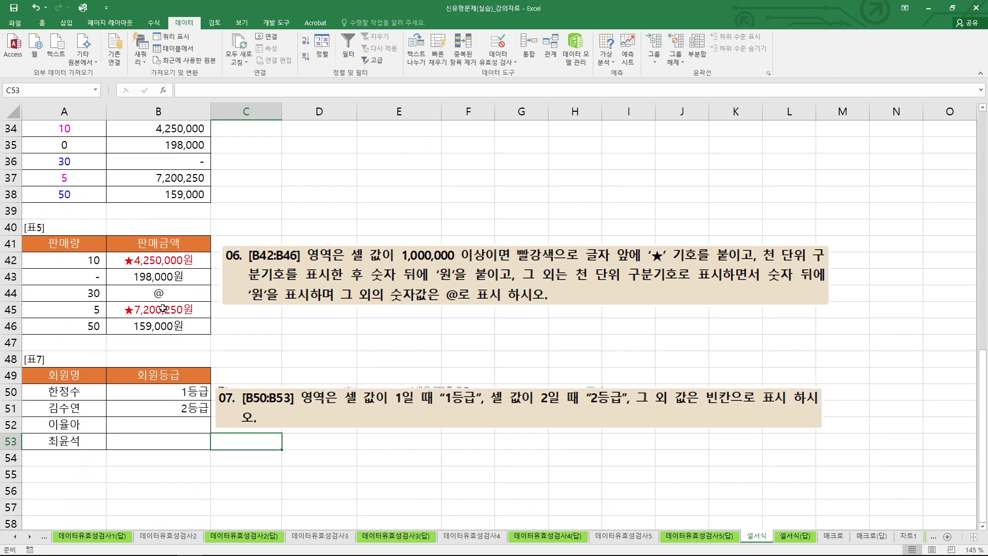
{"action": "left_click", "coordinate": [418, 363]}
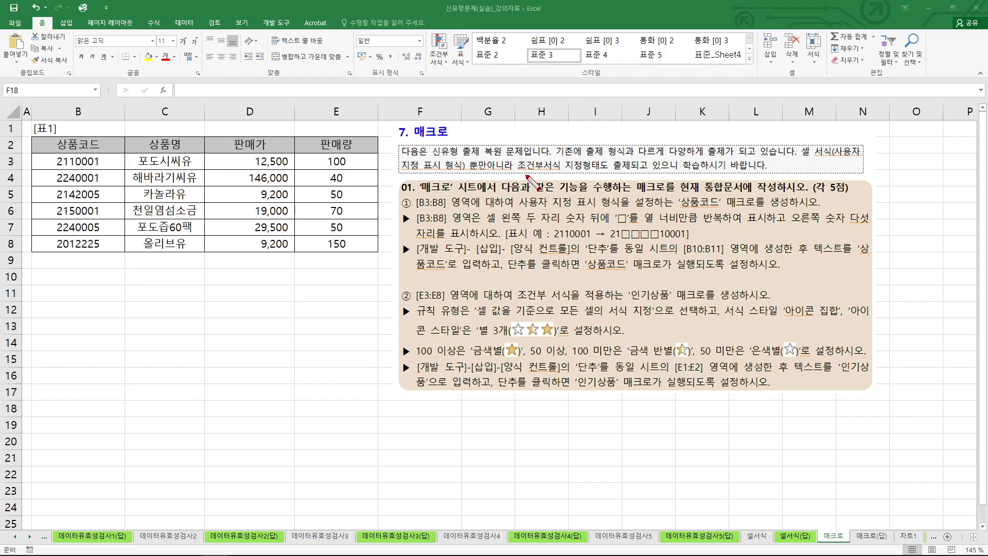
Step: Read the 매크로 sheet's exercise 01 requirements for the 상품코드 macro, including the B3:B8 range and the □ fill format
{"action": "left_click_drag", "start_coordinate": [818, 157], "coordinate": [802, 150]}
{"action": "left_click_drag", "start_coordinate": [532, 181], "coordinate": [545, 177]}
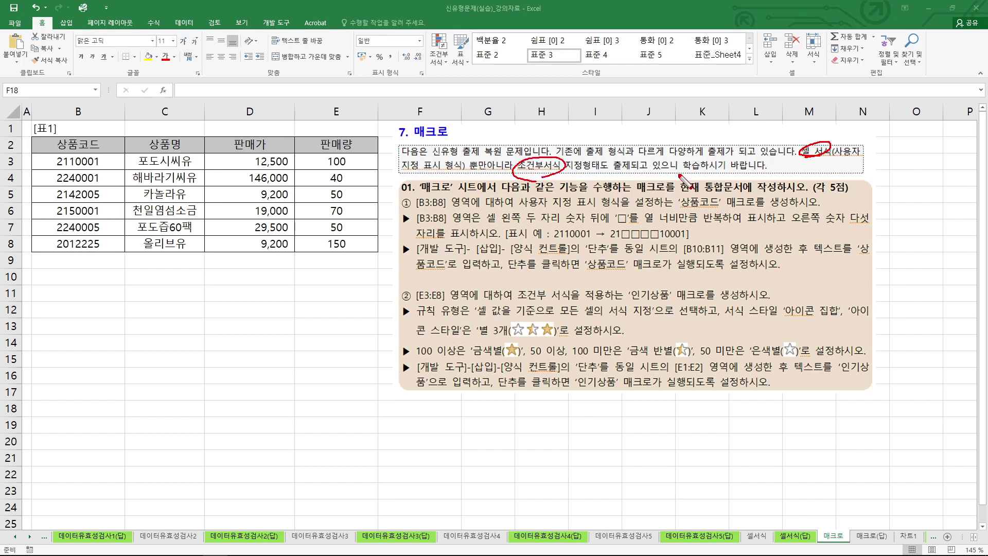
{"action": "key", "text": "Escape"}
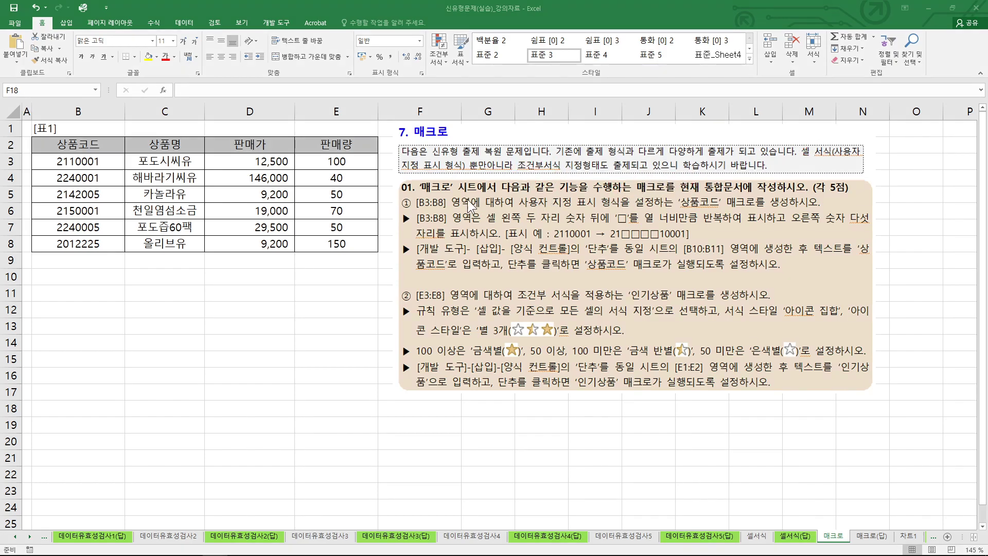
{"action": "left_click_drag", "start_coordinate": [413, 193], "coordinate": [467, 190]}
{"action": "mouse_move", "coordinate": [96, 155]}
{"action": "left_mouse_down"}
{"action": "mouse_move", "coordinate": [112, 234]}
{"action": "mouse_move", "coordinate": [34, 242]}
{"action": "mouse_move", "coordinate": [74, 159]}
{"action": "mouse_move", "coordinate": [108, 156]}
{"action": "left_mouse_up"}
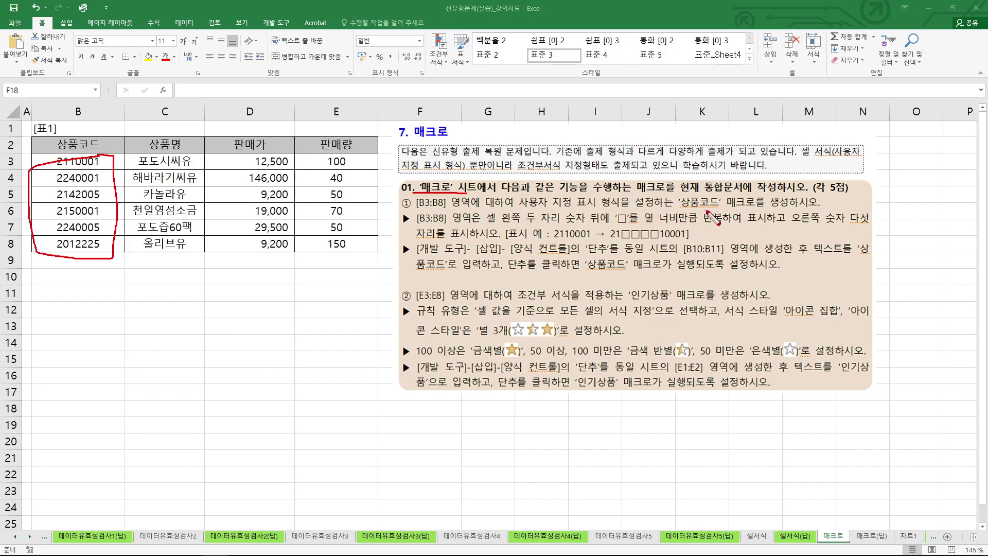
{"action": "mouse_move", "coordinate": [718, 208]}
{"action": "left_mouse_down"}
{"action": "mouse_move", "coordinate": [678, 205]}
{"action": "mouse_move", "coordinate": [721, 206]}
{"action": "left_mouse_up"}
{"action": "left_click_drag", "start_coordinate": [611, 241], "coordinate": [620, 241]}
{"action": "mouse_move", "coordinate": [562, 229]}
{"action": "left_mouse_down"}
{"action": "mouse_move", "coordinate": [558, 240]}
{"action": "mouse_move", "coordinate": [665, 240]}
{"action": "left_mouse_up"}
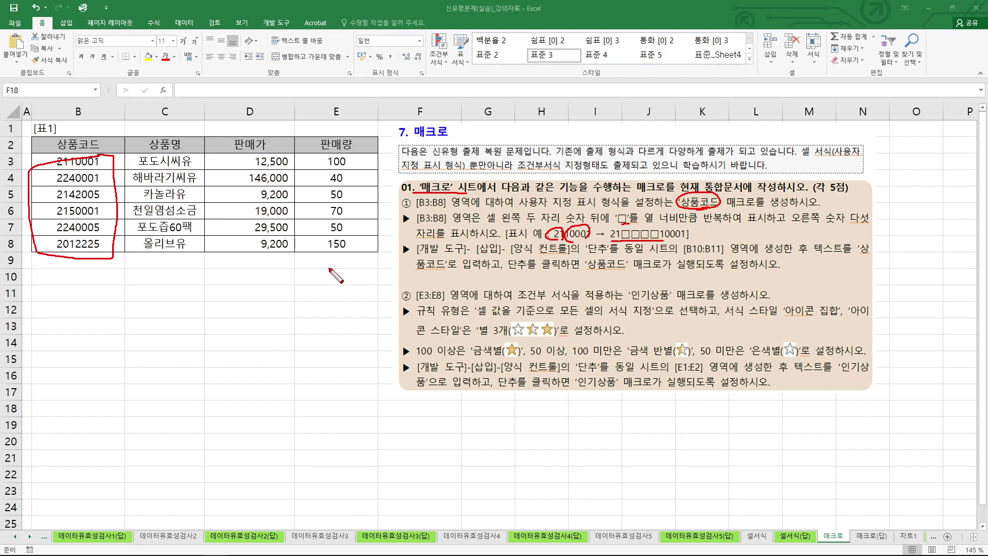
{"action": "key", "text": "Escape"}
Step: Open the custom number format settings for the product codes in B3:B8
{"action": "left_click", "coordinate": [368, 265]}
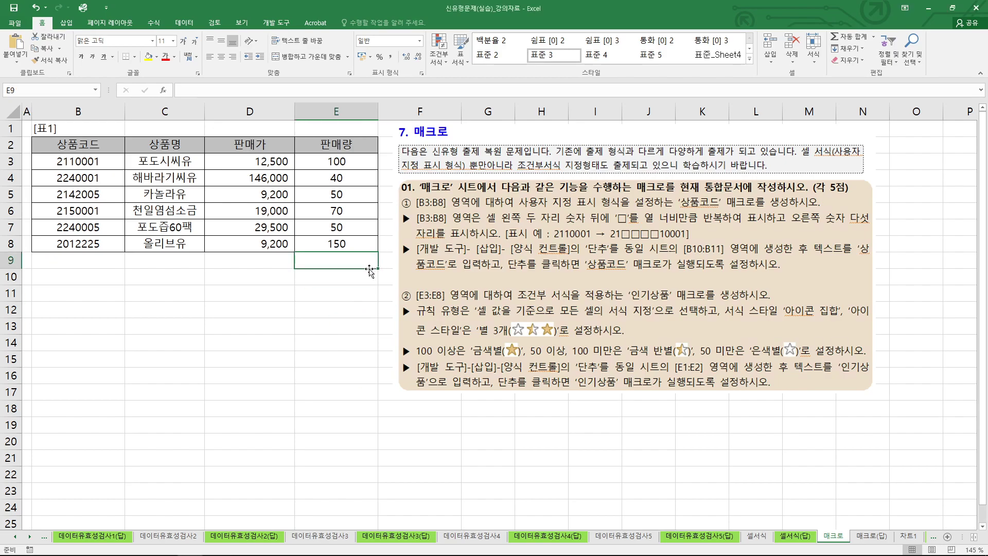
{"action": "left_click", "coordinate": [269, 24]}
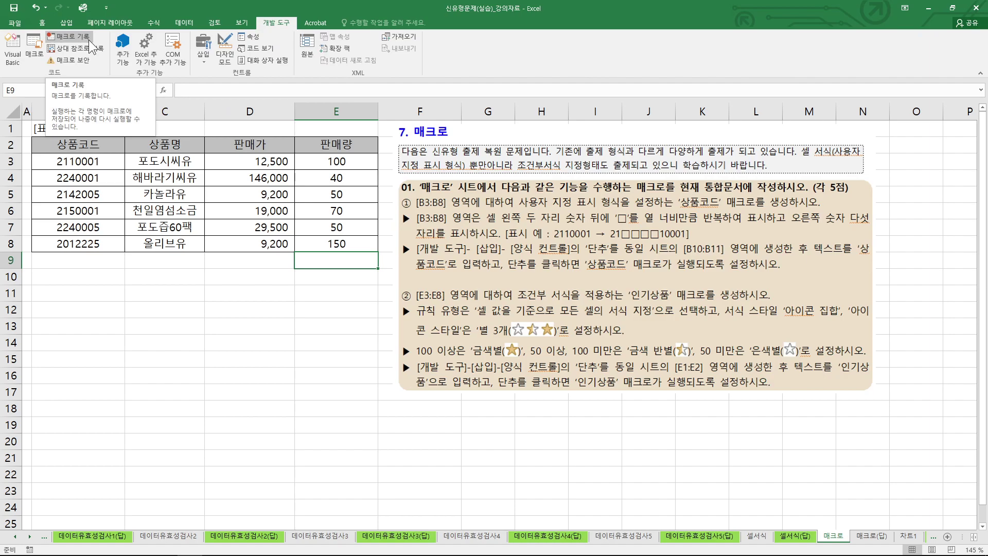
{"action": "left_click", "coordinate": [136, 256]}
{"action": "left_click_drag", "start_coordinate": [108, 163], "coordinate": [102, 250]}
{"action": "right_click", "coordinate": [107, 205]}
{"action": "left_click", "coordinate": [154, 391]}
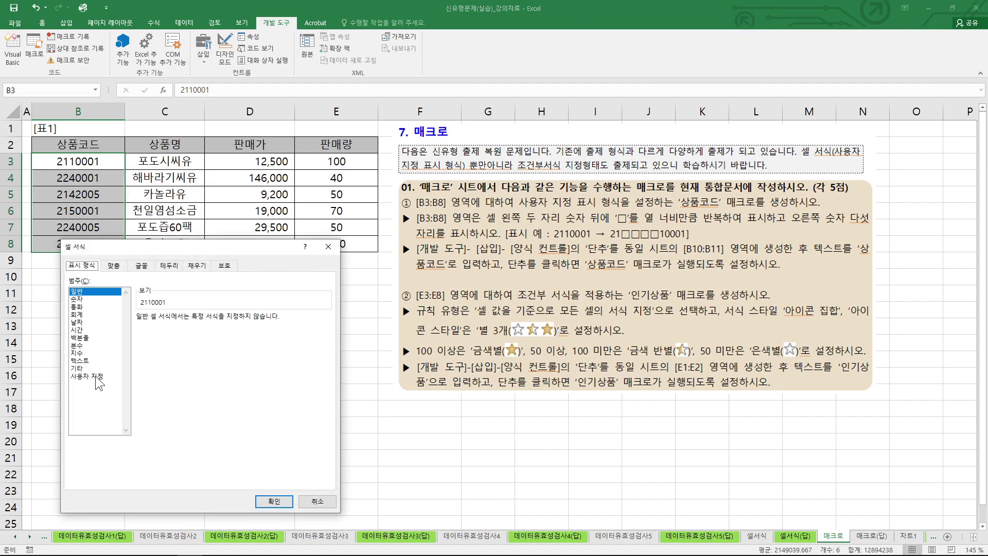
{"action": "left_click", "coordinate": [98, 376]}
{"action": "left_click_drag", "start_coordinate": [198, 247], "coordinate": [299, 229]}
{"action": "double_click", "coordinate": [282, 310]}
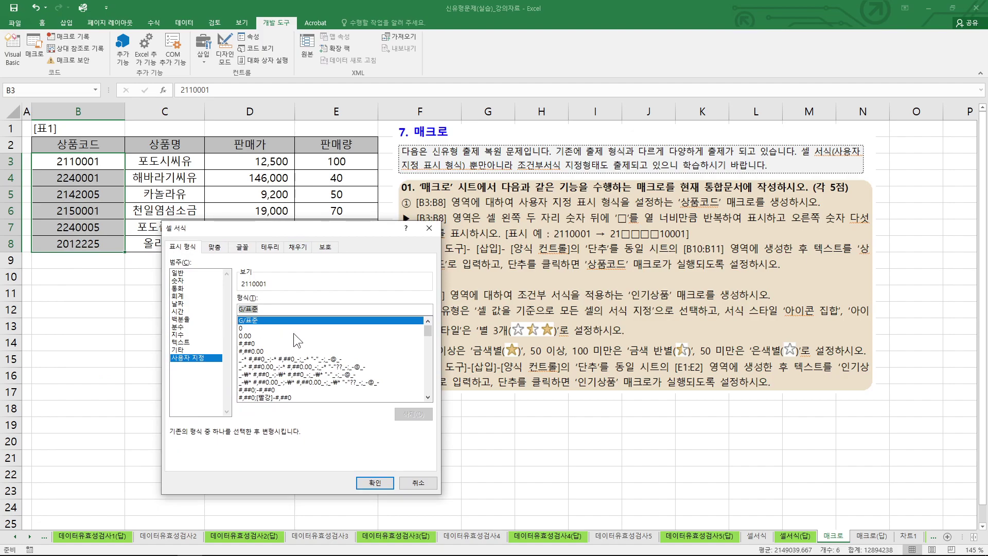
Step: Try the custom format code 00*□00000 on B3:B8, copy the code, and undo the formatting
{"action": "type", "text": "00"}
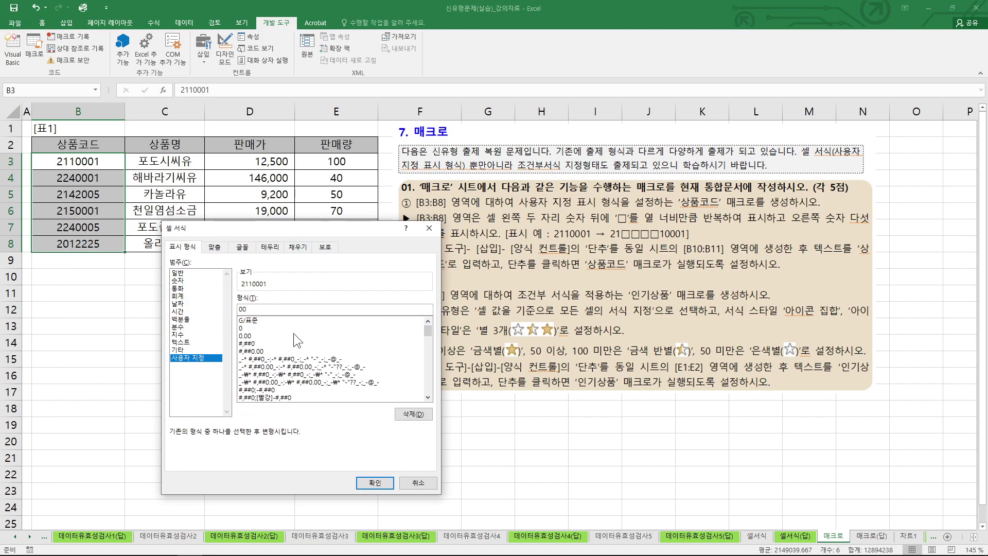
{"action": "type", "text": "\""}
{"action": "type", "text": "ㅁ"}
{"action": "key", "text": "Hangul_Hanja"}
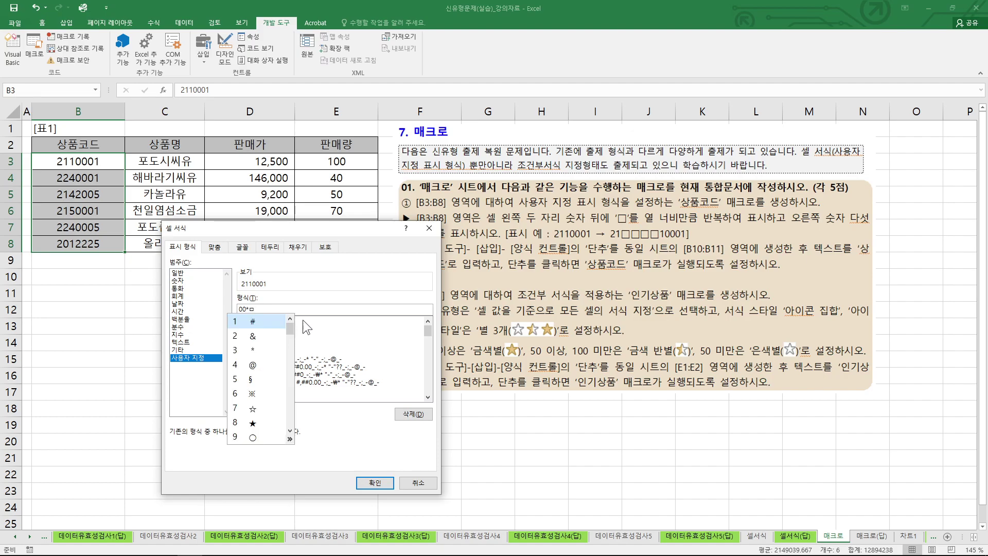
{"action": "key", "text": "Tab"}
{"action": "left_click", "coordinate": [291, 379]}
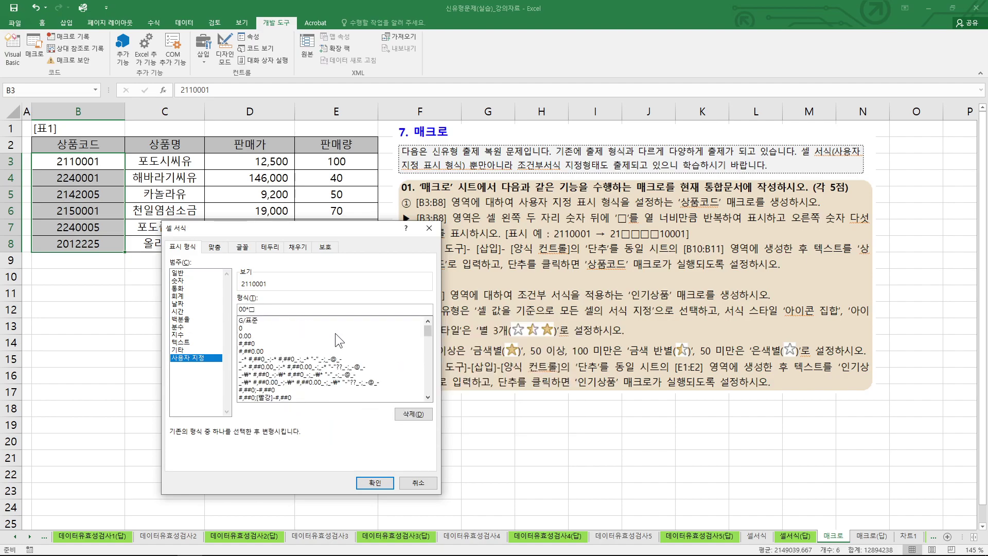
{"action": "type", "text": "00000"}
{"action": "double_click", "coordinate": [279, 311]}
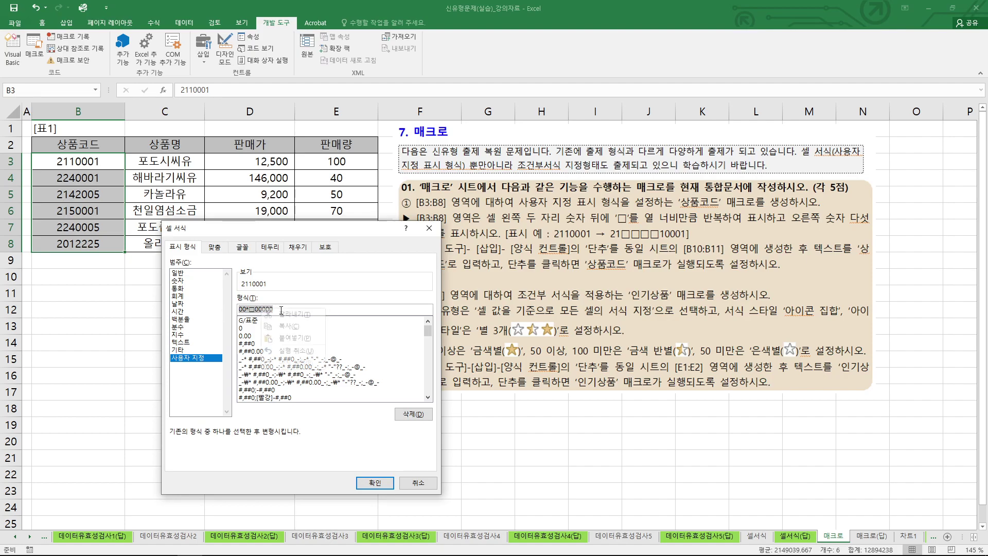
{"action": "left_click", "coordinate": [371, 484]}
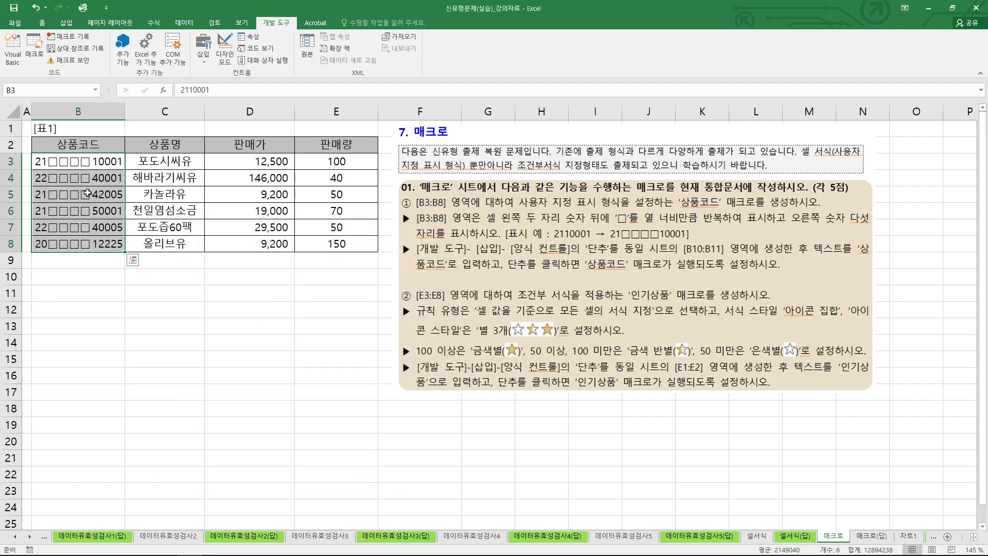
{"action": "left_click", "coordinate": [35, 8]}
Step: Start recording a macro named 상품코드 stored in the current workbook
{"action": "left_click", "coordinate": [309, 293]}
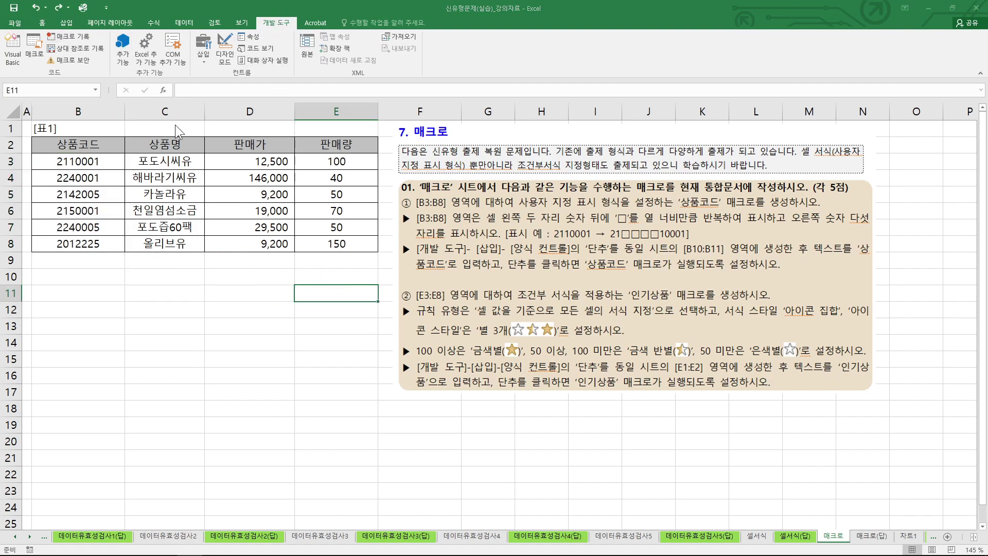
{"action": "type", "text": "ㅅ"}
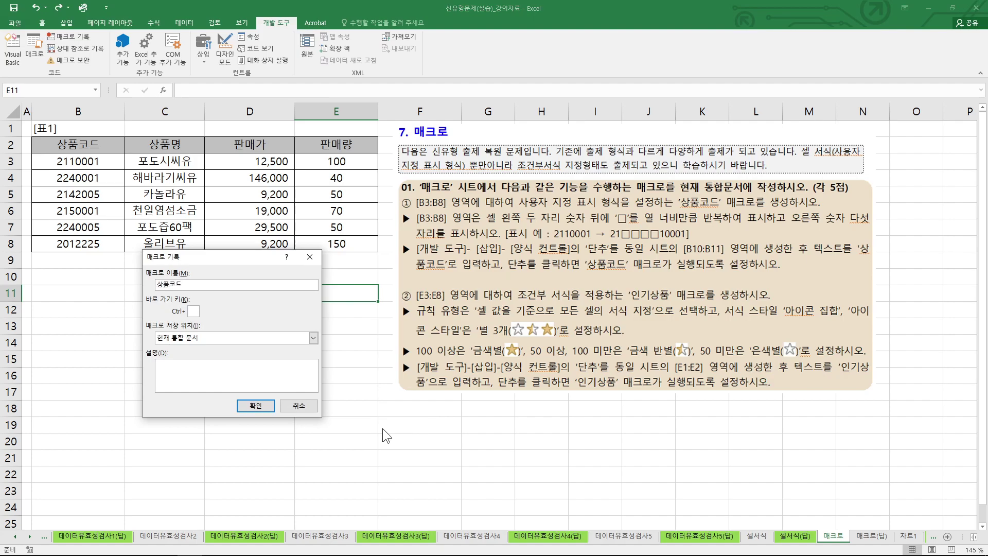
{"action": "type", "text": "품코드"}
{"action": "key", "text": "Return"}
Step: Record applying the custom number format 00*□00000 to B3:B8, and stop the macro recording
{"action": "left_click_drag", "start_coordinate": [105, 164], "coordinate": [102, 234]}
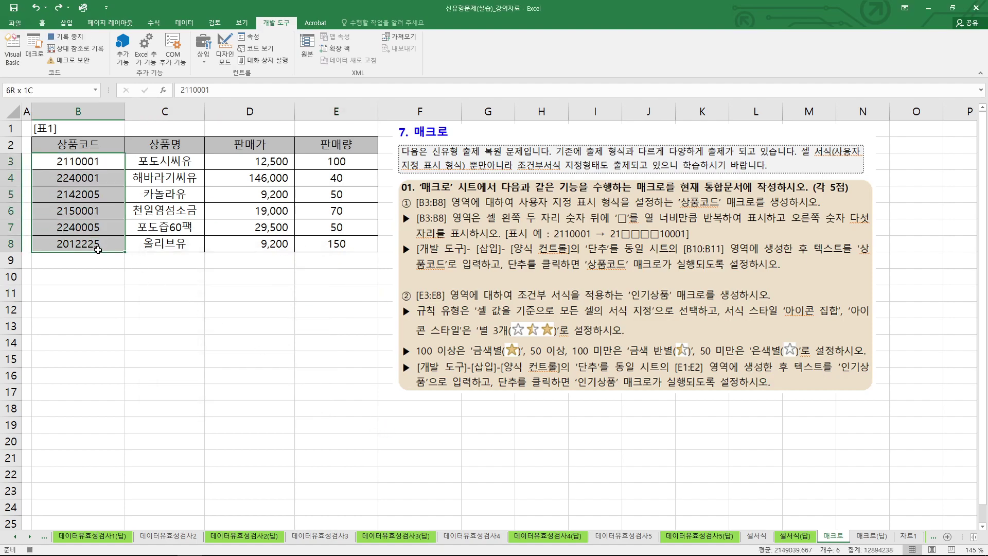
{"action": "right_click", "coordinate": [112, 182]}
{"action": "left_click", "coordinate": [155, 359]}
{"action": "left_click_drag", "start_coordinate": [183, 226], "coordinate": [322, 215]}
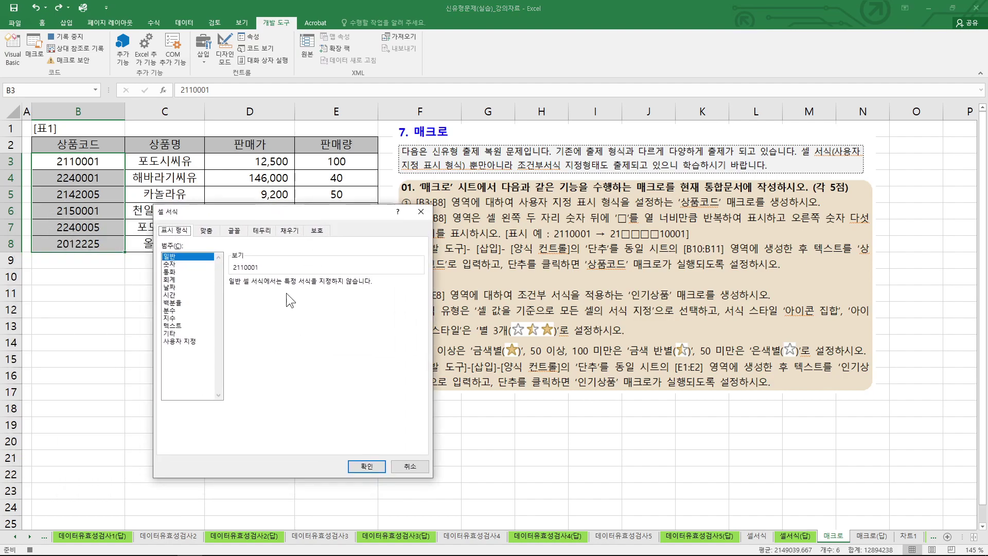
{"action": "left_click", "coordinate": [187, 341]}
{"action": "left_click_drag", "start_coordinate": [255, 293], "coordinate": [212, 293]}
{"action": "type", "text": "00*□00000"}
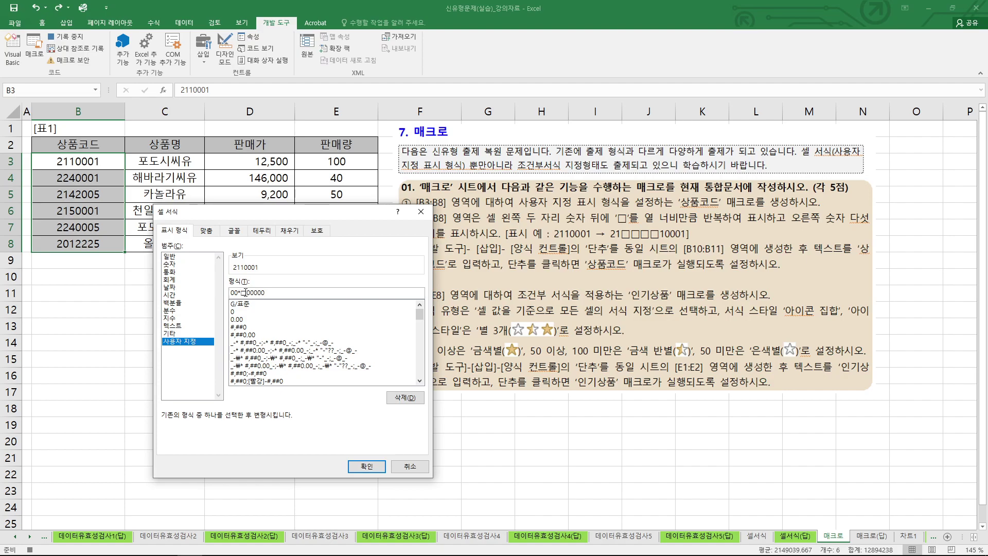
{"action": "left_click", "coordinate": [278, 294]}
{"action": "left_click", "coordinate": [366, 466]}
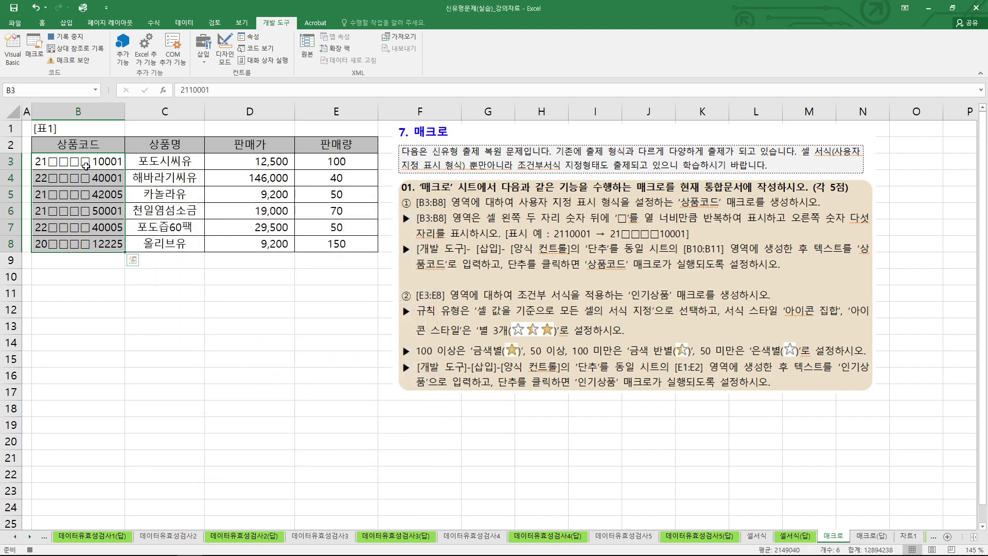
{"action": "left_click", "coordinate": [73, 36]}
{"action": "left_click", "coordinate": [226, 294]}
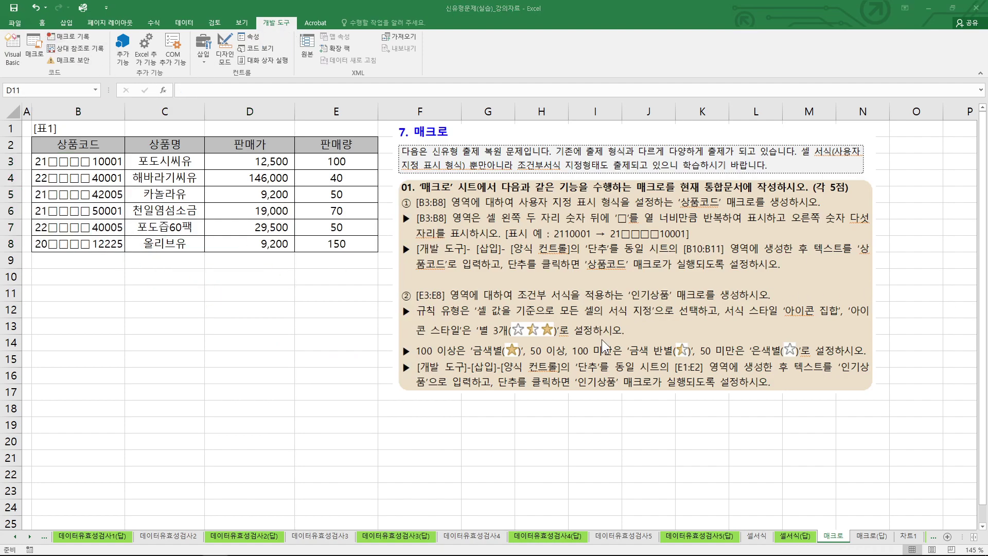
Step: Draw a form control button covering B10:B11 and assign the 상품코드 macro to it
{"action": "key", "text": "ctrl+2"}
{"action": "mouse_move", "coordinate": [714, 255]}
{"action": "left_mouse_down"}
{"action": "mouse_move", "coordinate": [730, 249]}
{"action": "mouse_move", "coordinate": [684, 259]}
{"action": "left_mouse_up"}
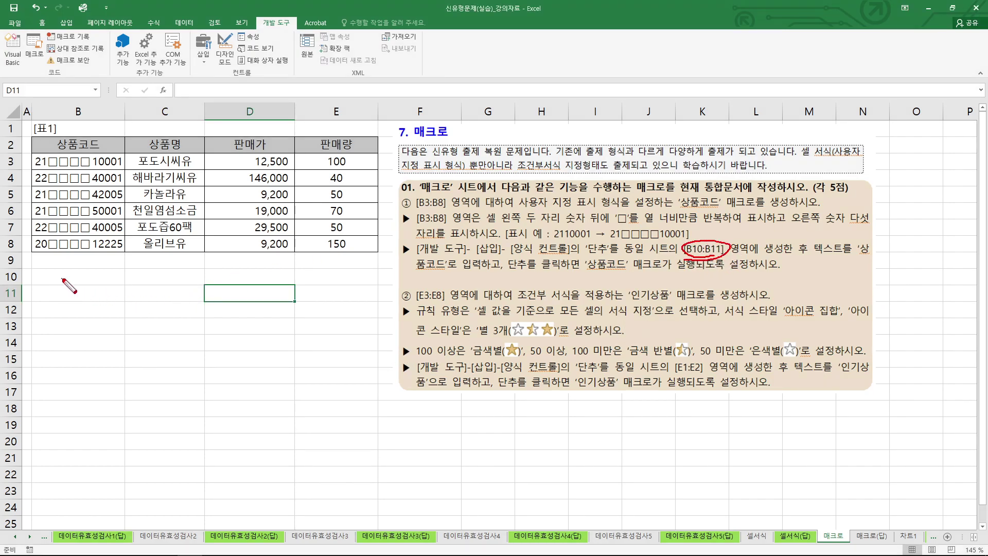
{"action": "mouse_move", "coordinate": [36, 268]}
{"action": "left_mouse_down"}
{"action": "mouse_move", "coordinate": [138, 268]}
{"action": "mouse_move", "coordinate": [102, 300]}
{"action": "mouse_move", "coordinate": [33, 269]}
{"action": "mouse_move", "coordinate": [84, 293]}
{"action": "left_mouse_up"}
{"action": "key", "text": "Escape"}
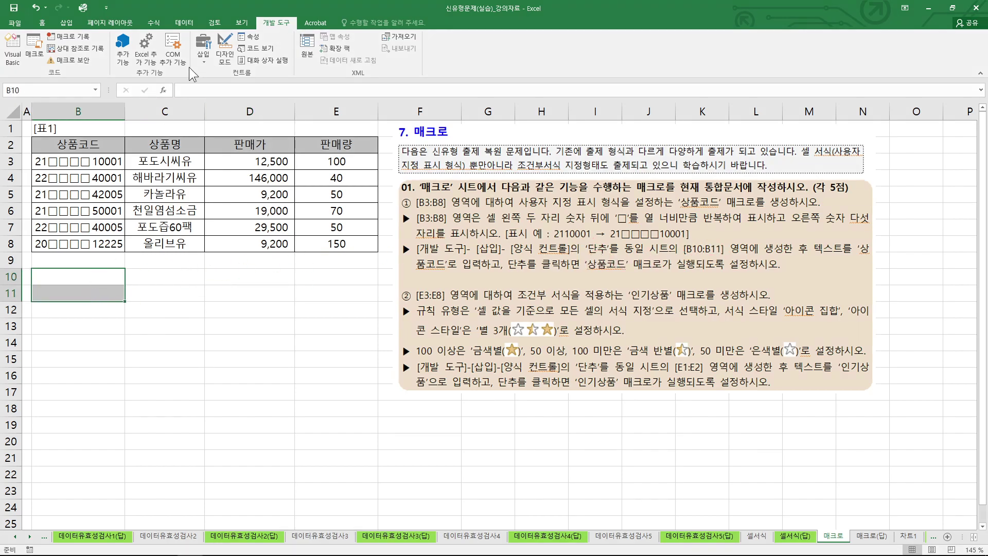
{"action": "left_click", "coordinate": [205, 55]}
{"action": "left_click", "coordinate": [196, 86]}
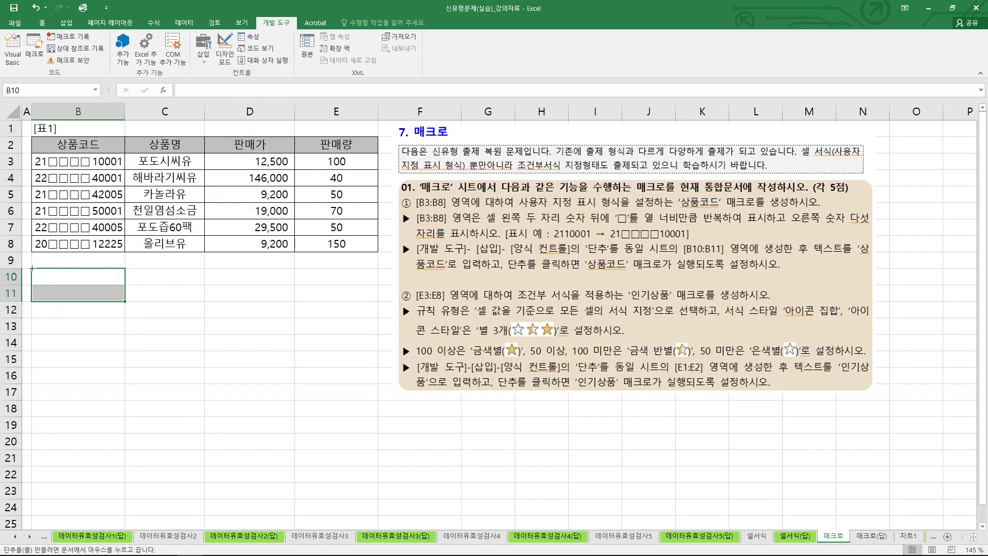
{"action": "left_click_drag", "start_coordinate": [32, 268], "coordinate": [125, 303]}
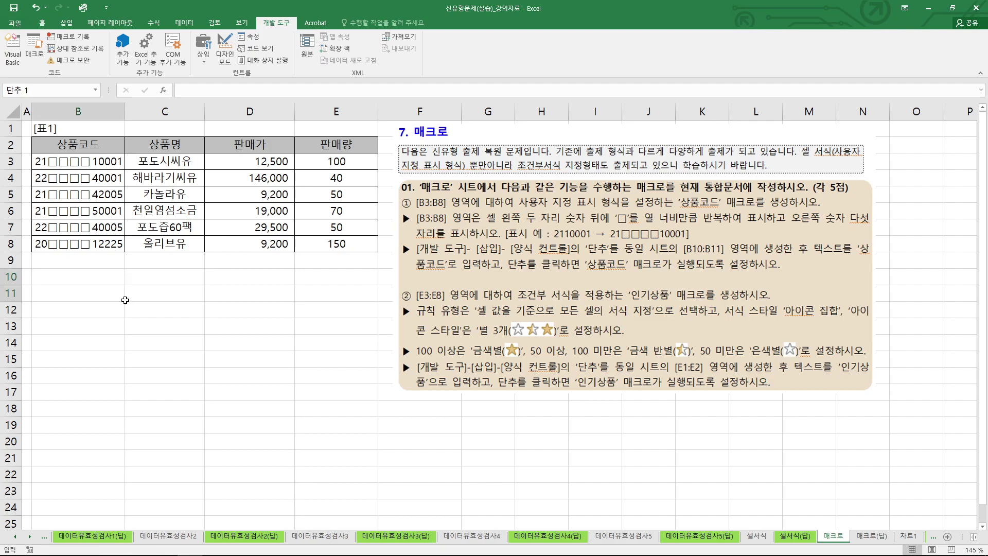
{"action": "left_click", "coordinate": [144, 272]}
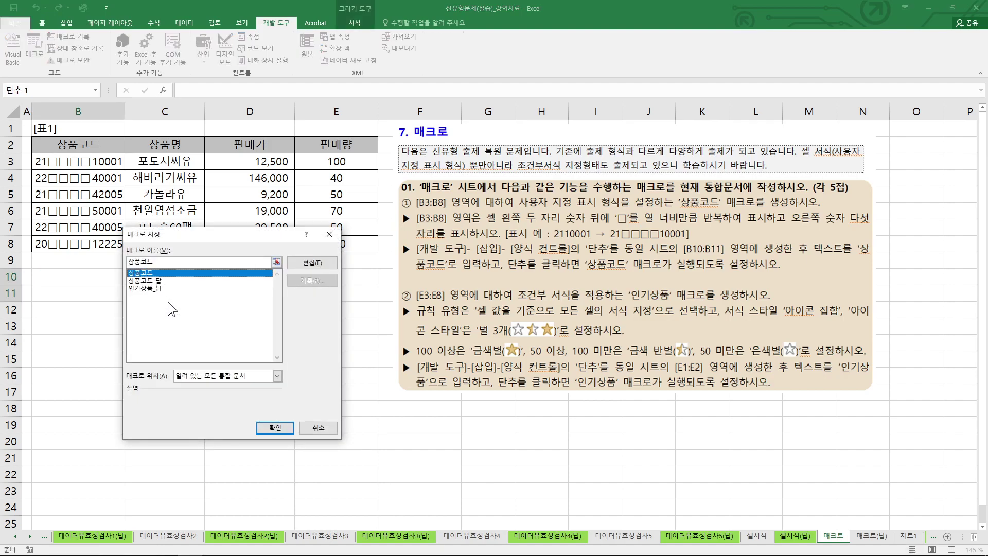
{"action": "left_click", "coordinate": [275, 428]}
Step: Replace the label of the button over B10:B11 with 상품코드
{"action": "left_click", "coordinate": [67, 288]}
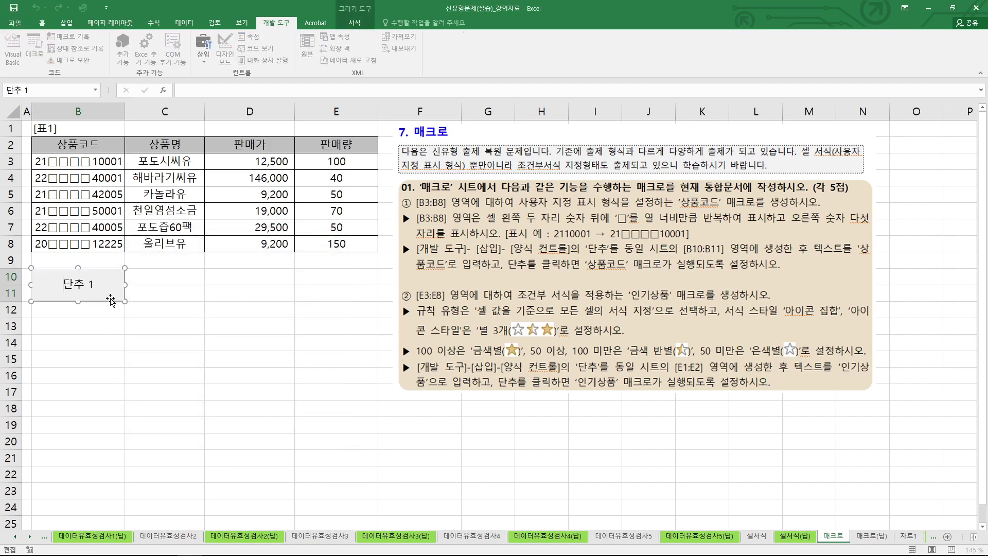
{"action": "key", "text": "Delete"}
{"action": "key", "text": "Delete"}
{"action": "key", "text": "Delete"}
{"action": "type", "text": "상푸"}
{"action": "type", "text": "코드"}
{"action": "left_click", "coordinate": [131, 323]}
Step: Test the 상품코드 button by applying the comma style to B3:B8 and running the macro over it
{"action": "left_click", "coordinate": [118, 306]}
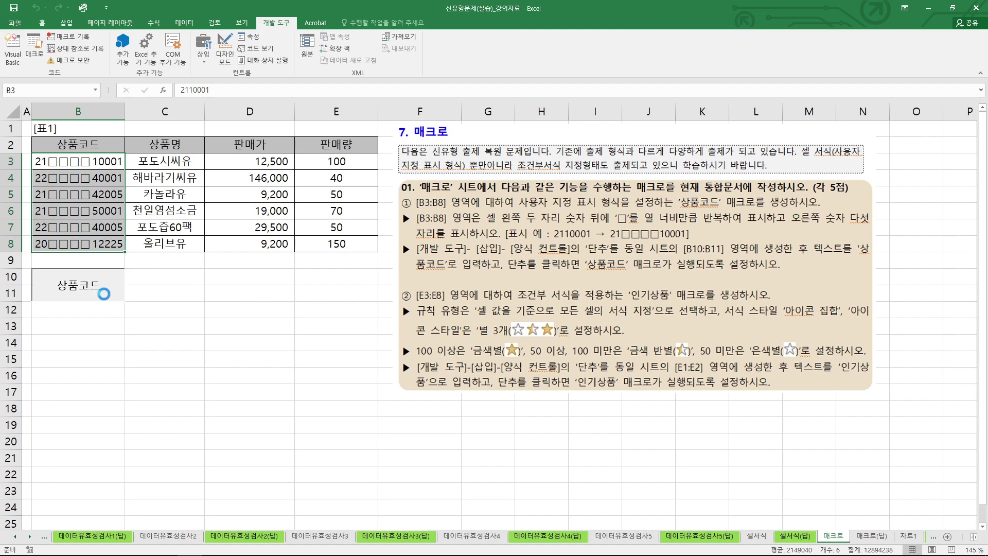
{"action": "left_click_drag", "start_coordinate": [118, 163], "coordinate": [107, 244]}
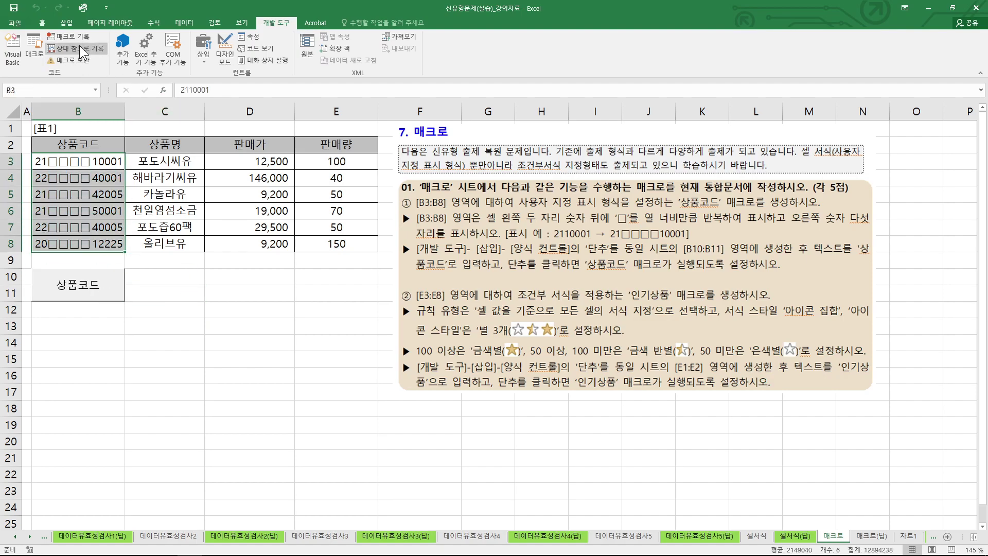
{"action": "left_click", "coordinate": [42, 23]}
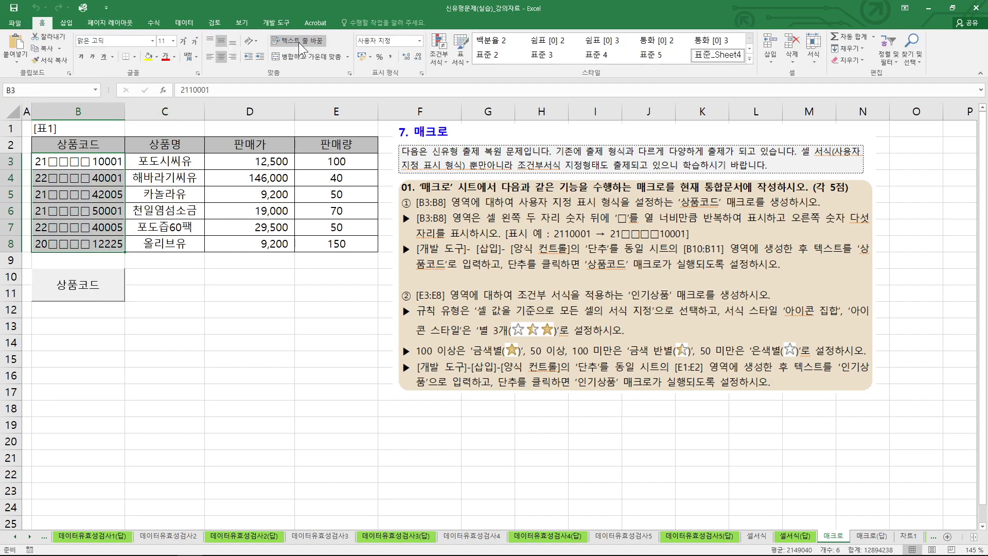
{"action": "left_click", "coordinate": [390, 55]}
{"action": "left_click", "coordinate": [159, 310]}
{"action": "left_click", "coordinate": [94, 292]}
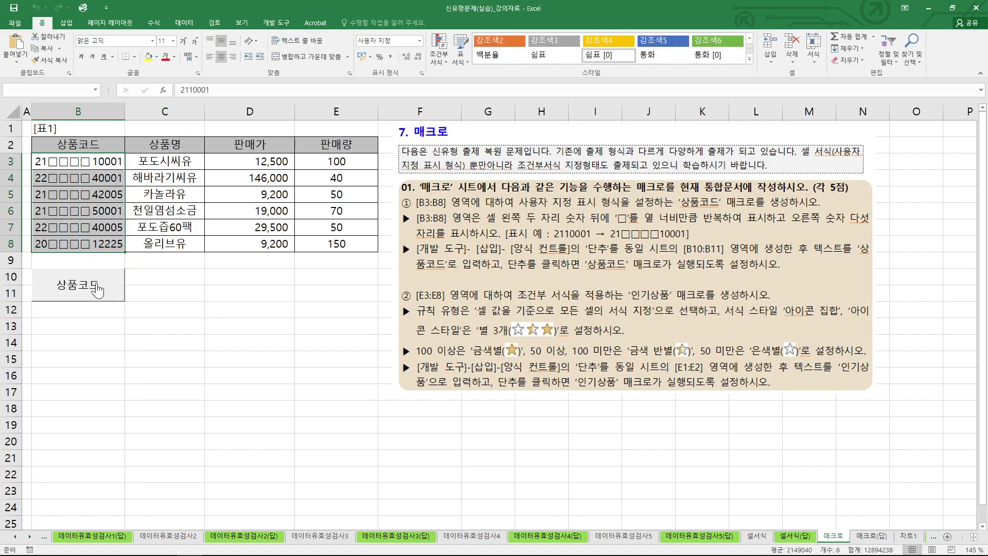
{"action": "left_click", "coordinate": [391, 53]}
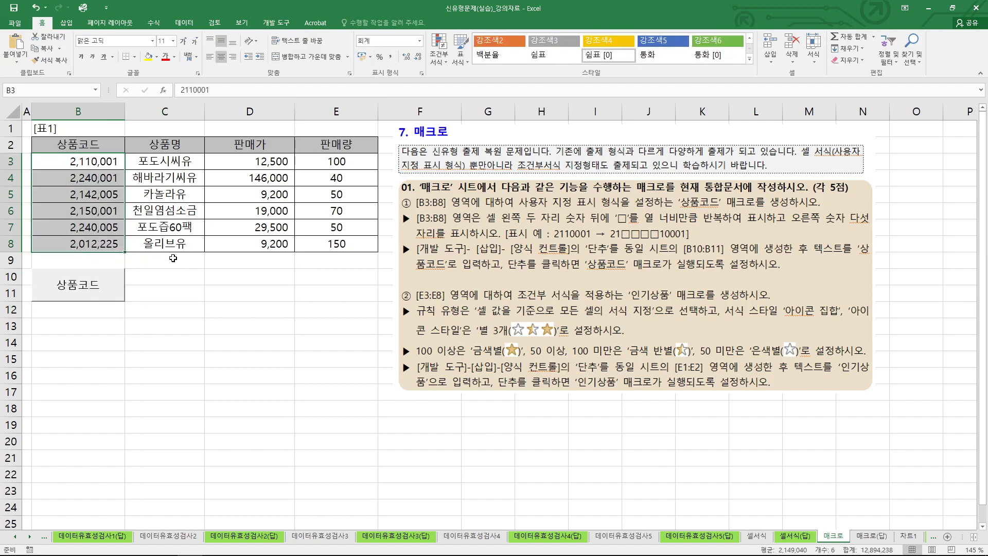
{"action": "left_click", "coordinate": [109, 295]}
{"action": "left_click", "coordinate": [204, 294]}
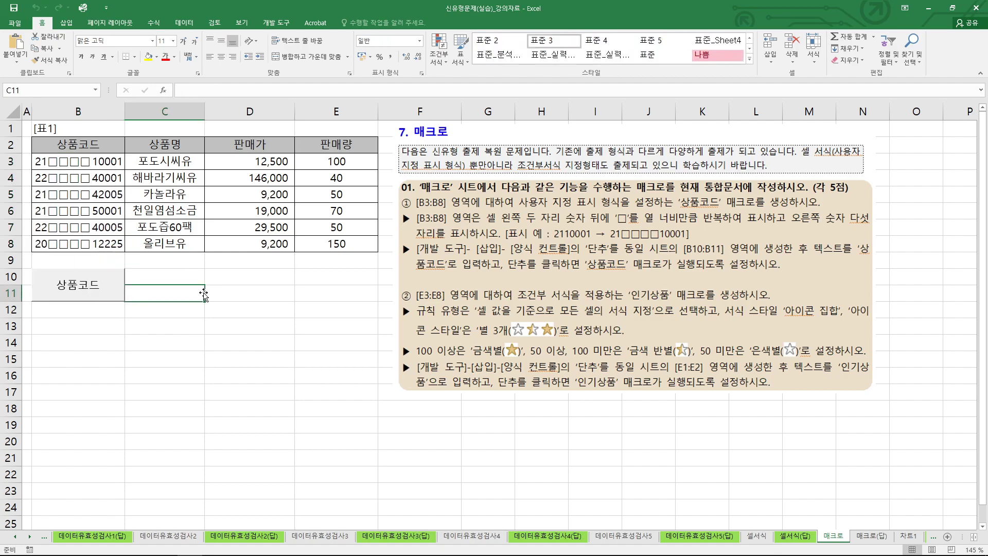
Step: Read the requirements for the 인기상품 macro, covering the conditional formatting of E3:E8 and the star icon thresholds
{"action": "left_click_drag", "start_coordinate": [517, 300], "coordinate": [575, 298]}
{"action": "left_click_drag", "start_coordinate": [655, 303], "coordinate": [669, 288]}
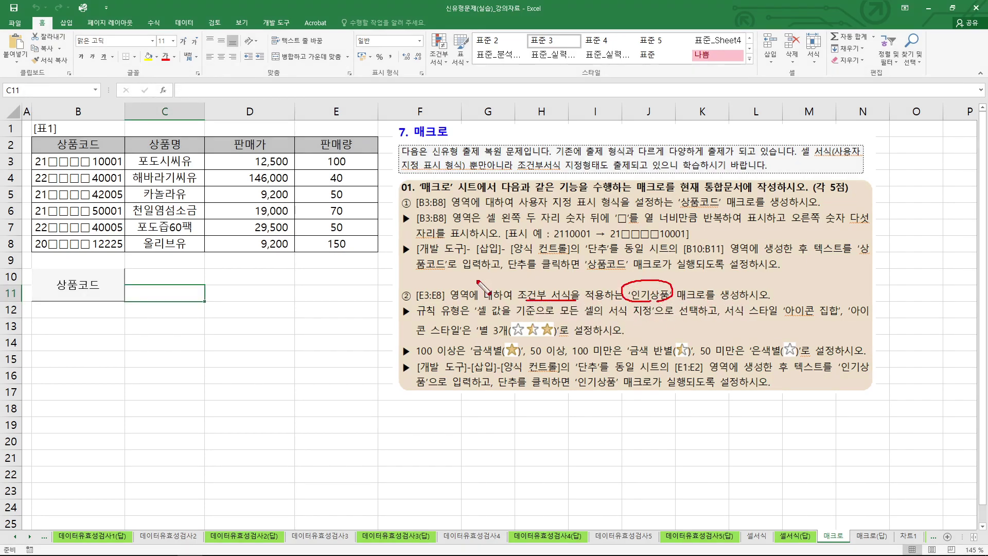
{"action": "mouse_move", "coordinate": [371, 153]}
{"action": "left_mouse_down"}
{"action": "mouse_move", "coordinate": [334, 153]}
{"action": "mouse_move", "coordinate": [298, 226]}
{"action": "mouse_move", "coordinate": [378, 260]}
{"action": "mouse_move", "coordinate": [372, 155]}
{"action": "left_mouse_up"}
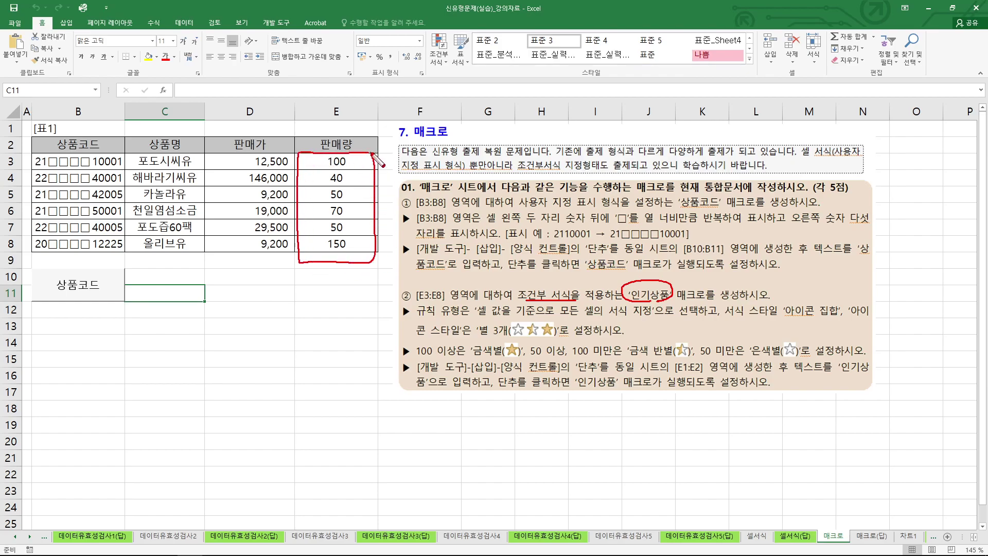
{"action": "mouse_move", "coordinate": [419, 369]}
{"action": "left_mouse_down"}
{"action": "mouse_move", "coordinate": [467, 361]}
{"action": "mouse_move", "coordinate": [476, 345]}
{"action": "mouse_move", "coordinate": [570, 359]}
{"action": "left_mouse_up"}
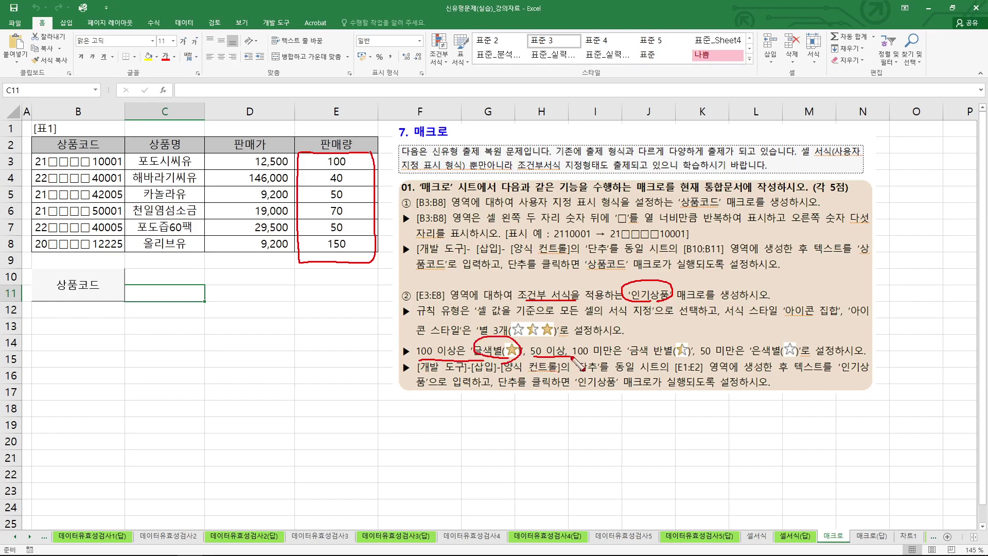
{"action": "left_click_drag", "start_coordinate": [681, 356], "coordinate": [677, 357]}
{"action": "mouse_move", "coordinate": [588, 344]}
{"action": "left_mouse_down"}
{"action": "mouse_move", "coordinate": [582, 359]}
{"action": "mouse_move", "coordinate": [590, 359]}
{"action": "left_mouse_up"}
{"action": "left_click_drag", "start_coordinate": [689, 347], "coordinate": [687, 360]}
{"action": "left_click_drag", "start_coordinate": [785, 358], "coordinate": [789, 354]}
{"action": "mouse_move", "coordinate": [315, 162]}
{"action": "left_mouse_down"}
{"action": "mouse_move", "coordinate": [315, 155]}
{"action": "mouse_move", "coordinate": [312, 197]}
{"action": "left_mouse_up"}
{"action": "key", "text": "Escape"}
Step: Start recording a macro named 인기상품 stored in the current workbook
{"action": "left_click", "coordinate": [338, 277]}
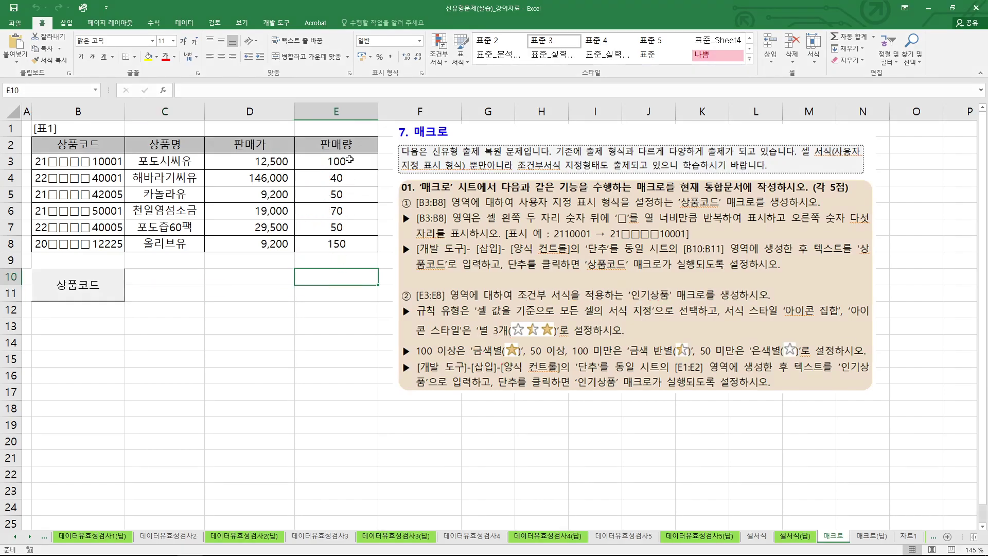
{"action": "left_click", "coordinate": [280, 23]}
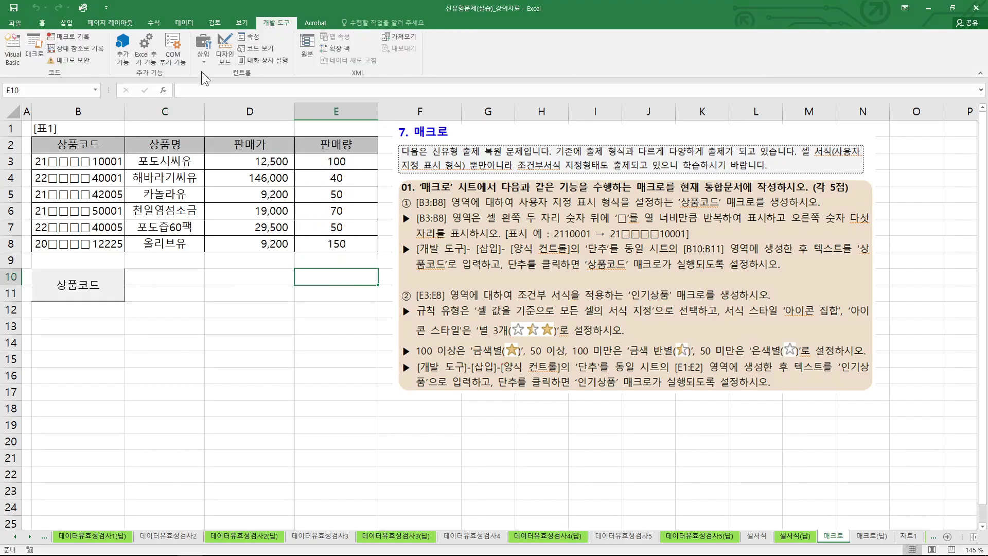
{"action": "left_click", "coordinate": [84, 37]}
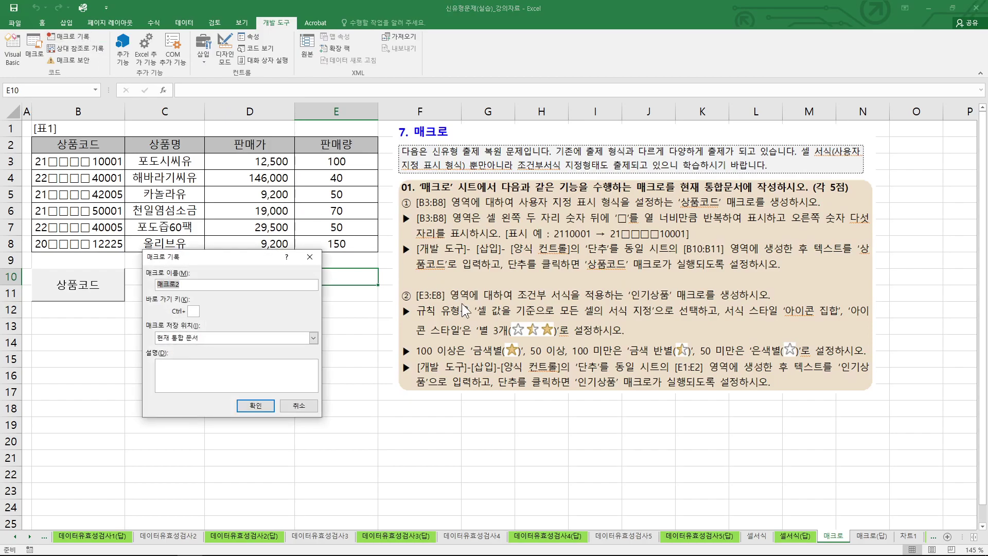
{"action": "type", "text": "상품"}
{"action": "left_click", "coordinate": [238, 401]}
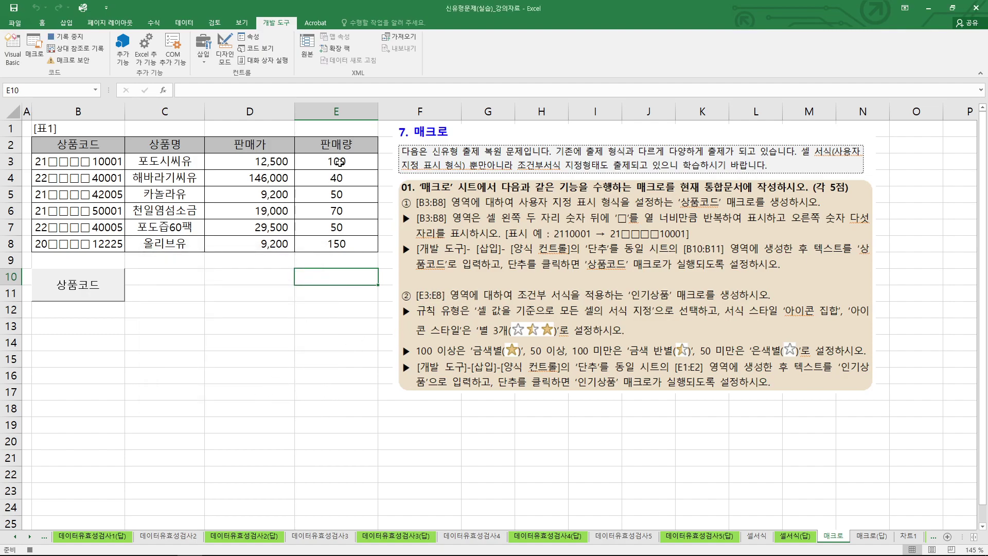
Step: Start a new icon set formatting rule for E3:E8 using the three-star icon style
{"action": "left_click_drag", "start_coordinate": [340, 162], "coordinate": [337, 243]}
{"action": "left_click", "coordinate": [45, 23]}
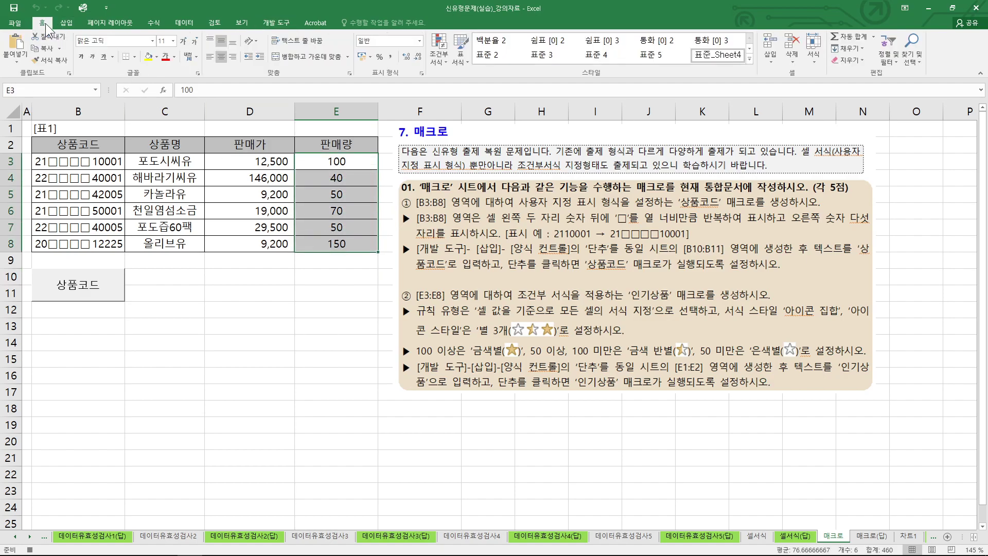
{"action": "left_click", "coordinate": [446, 56]}
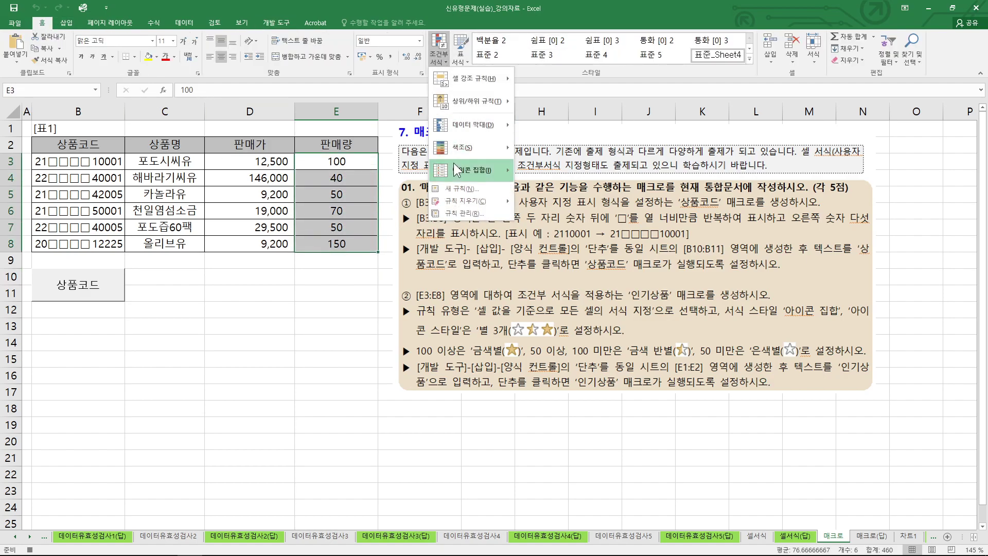
{"action": "mouse_move", "coordinate": [459, 175]}
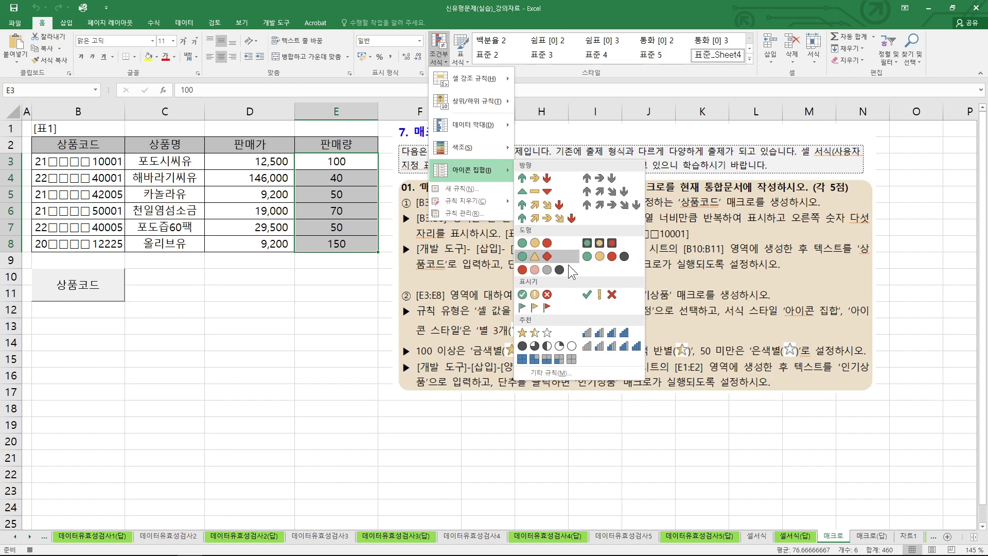
{"action": "left_click", "coordinate": [553, 372]}
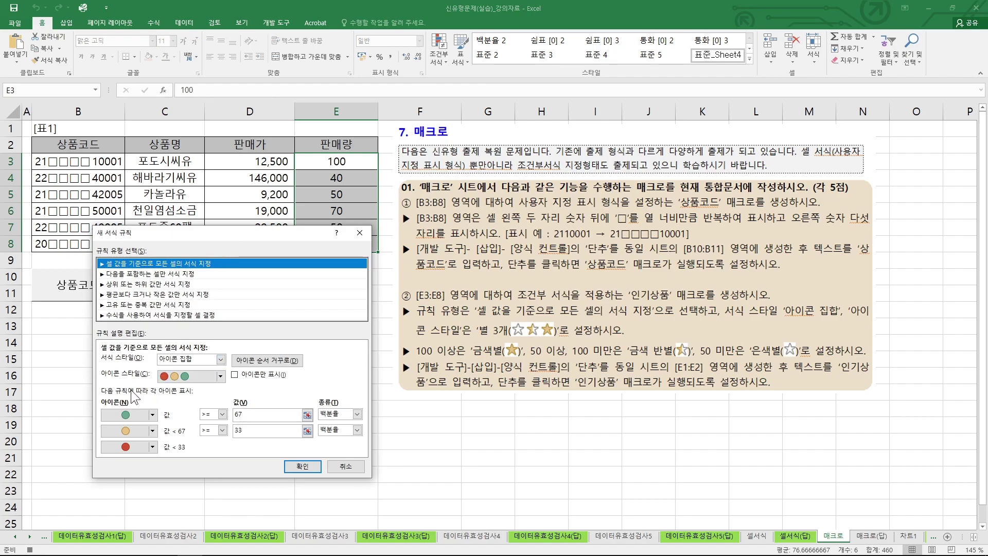
{"action": "left_click", "coordinate": [221, 377]}
{"action": "left_click", "coordinate": [191, 461]}
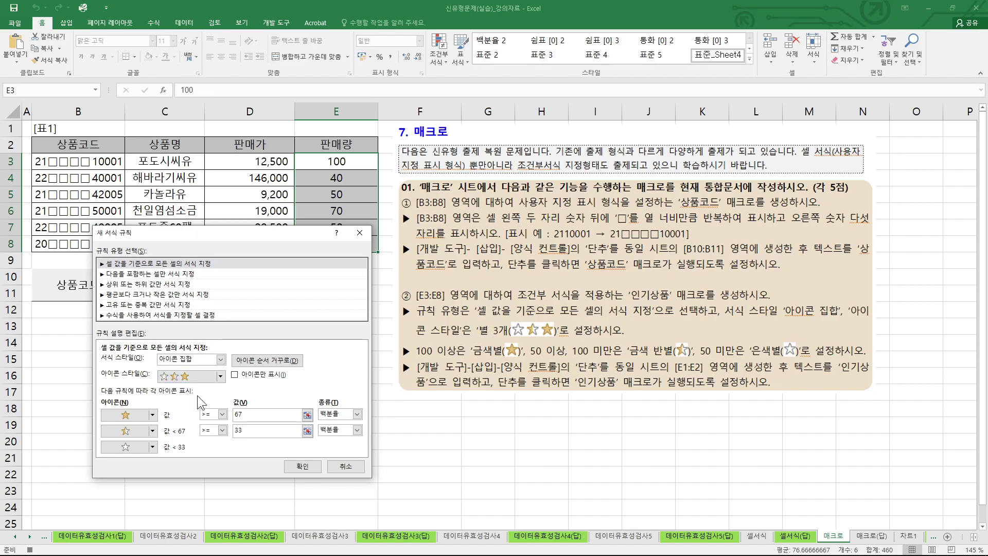
Step: Set both icon thresholds to the 숫자 type, with the gold star at >= 100 and the half-gold star at >= 50
{"action": "left_click", "coordinate": [356, 414]}
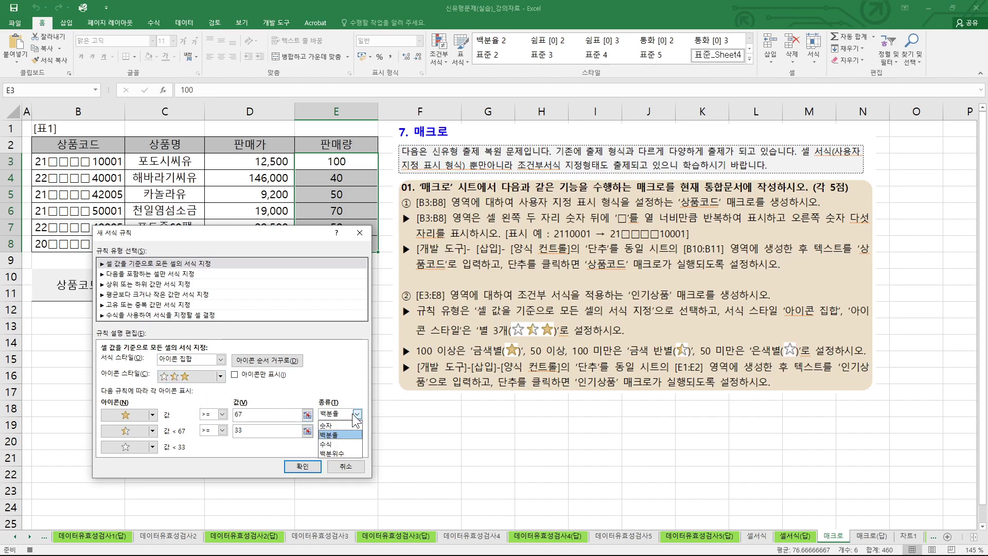
{"action": "left_click", "coordinate": [341, 427]}
{"action": "left_click", "coordinate": [340, 433]}
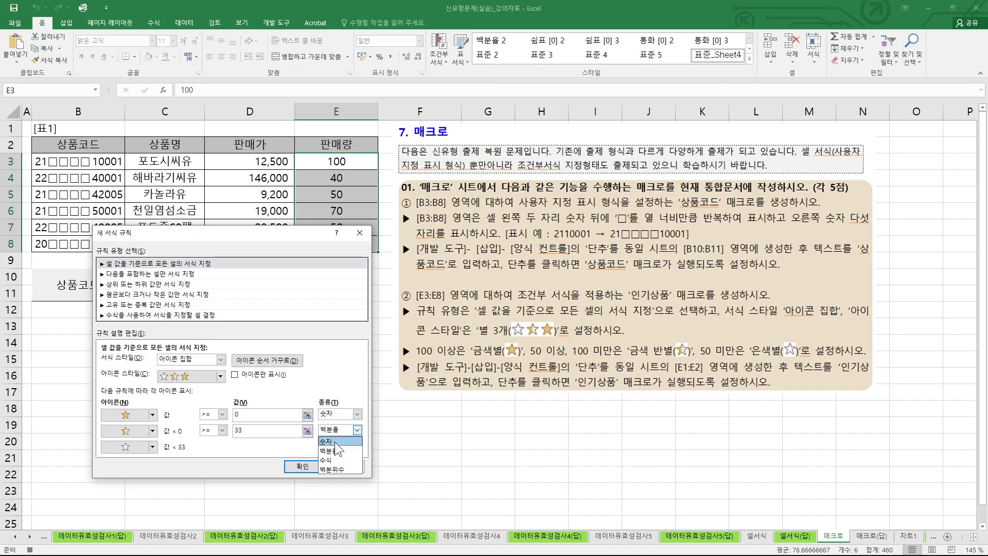
{"action": "left_click", "coordinate": [340, 443]}
{"action": "left_click", "coordinate": [258, 415]}
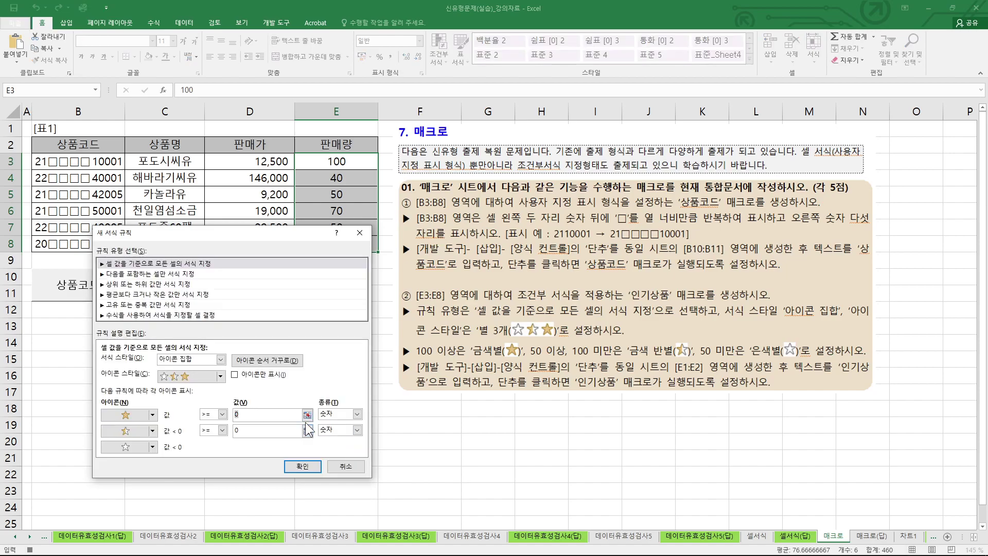
{"action": "type", "text": "100"}
{"action": "left_click", "coordinate": [243, 429]}
{"action": "key", "text": "ctrl+2"}
{"action": "left_click_drag", "start_coordinate": [202, 418], "coordinate": [245, 419]}
{"action": "left_click_drag", "start_coordinate": [111, 416], "coordinate": [123, 424]}
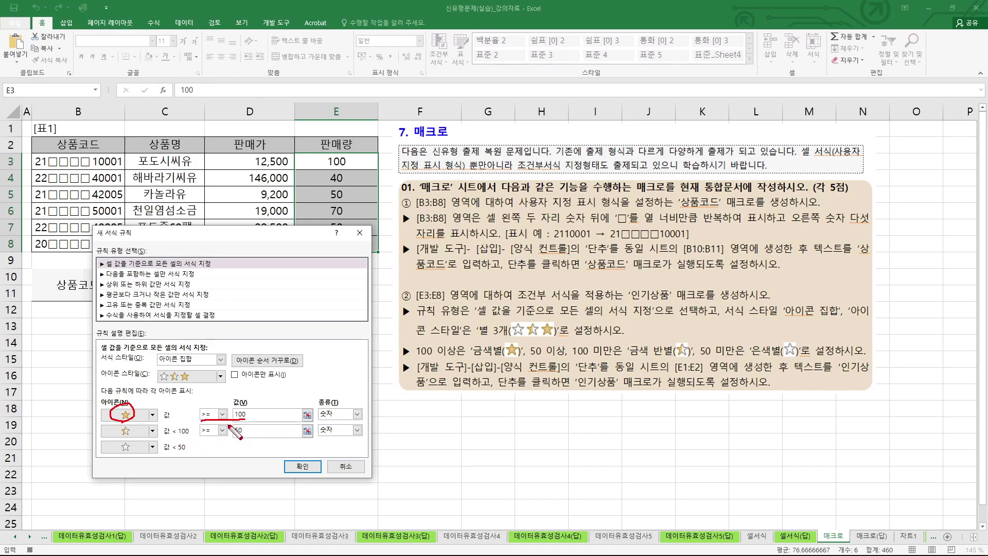
{"action": "mouse_move", "coordinate": [175, 438]}
{"action": "left_mouse_down"}
{"action": "mouse_move", "coordinate": [248, 437]}
{"action": "mouse_move", "coordinate": [180, 426]}
{"action": "mouse_move", "coordinate": [116, 436]}
{"action": "mouse_move", "coordinate": [191, 453]}
{"action": "mouse_move", "coordinate": [163, 439]}
{"action": "mouse_move", "coordinate": [163, 453]}
{"action": "mouse_move", "coordinate": [124, 461]}
{"action": "left_mouse_up"}
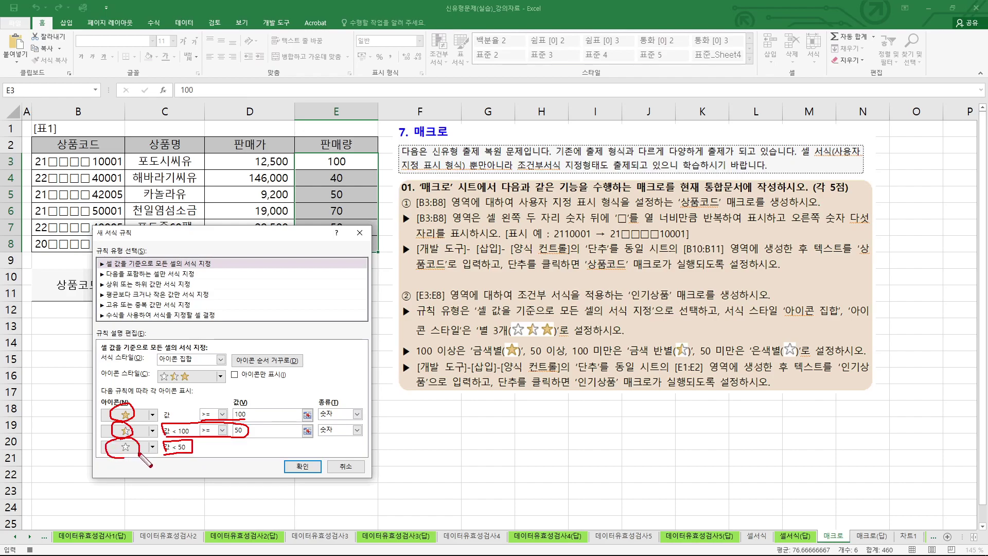
{"action": "key", "text": "Escape"}
Step: Apply the star icon rule to E3:E8 and deselect the range by selecting a single 판매량 cell
{"action": "left_click", "coordinate": [303, 466]}
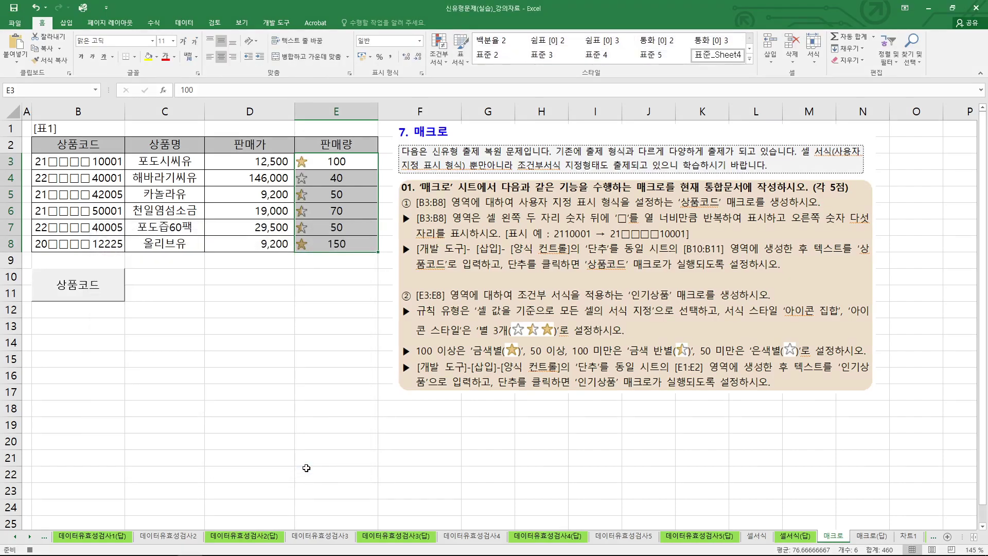
{"action": "left_click", "coordinate": [319, 185]}
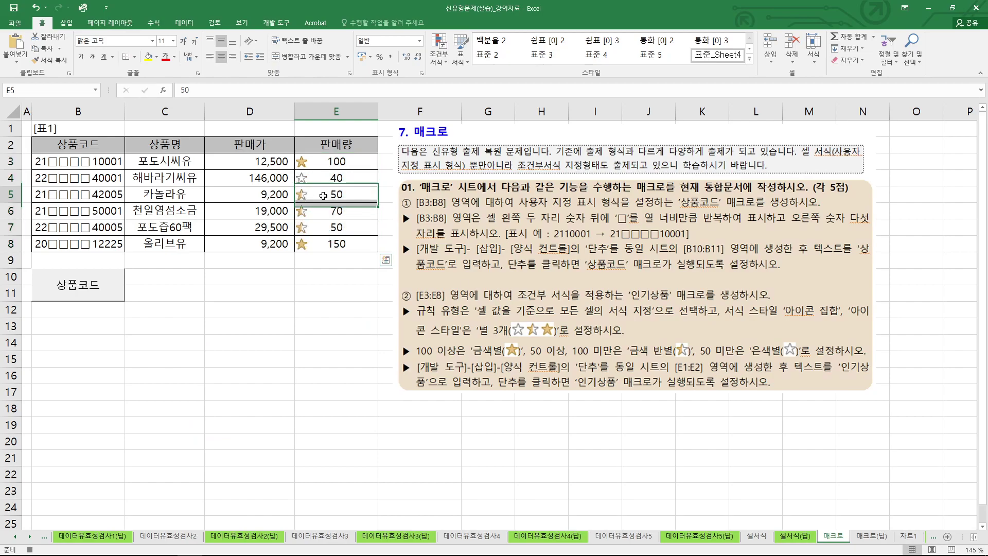
Step: Stop recording the current macro after selecting cell E10
{"action": "left_click", "coordinate": [336, 277]}
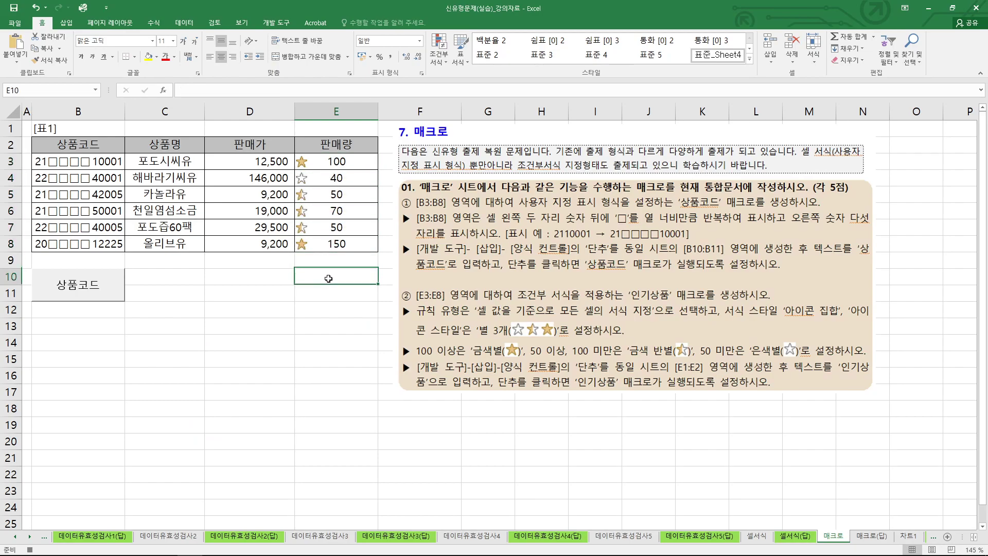
{"action": "left_click", "coordinate": [276, 22]}
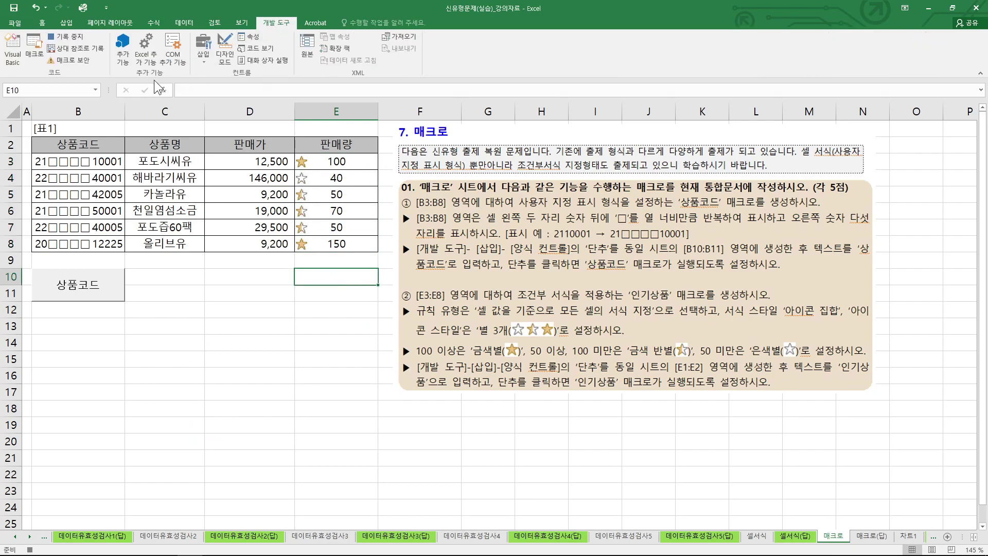
{"action": "left_click", "coordinate": [76, 37]}
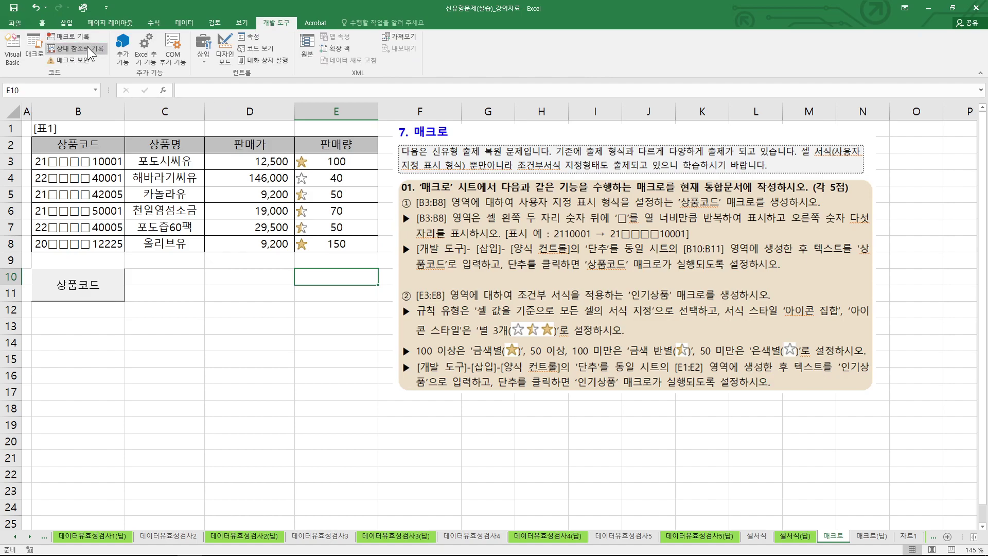
Step: Check the 매크로(답) answer sheet and return to the 매크로 sheet
{"action": "left_click_drag", "start_coordinate": [670, 374], "coordinate": [702, 378]}
{"action": "key", "text": "Escape"}
{"action": "left_click", "coordinate": [310, 294]}
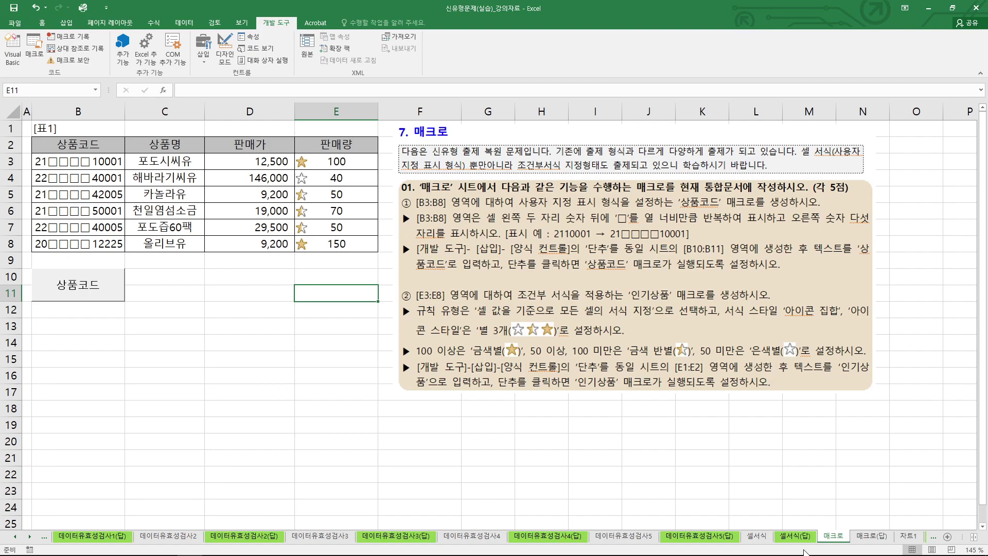
{"action": "left_click", "coordinate": [871, 536]}
{"action": "left_click", "coordinate": [832, 536]}
Step: Draw a form-control button over cells D10:D11 and assign the 인기상품 macro to it
{"action": "left_click_drag", "start_coordinate": [247, 275], "coordinate": [229, 297]}
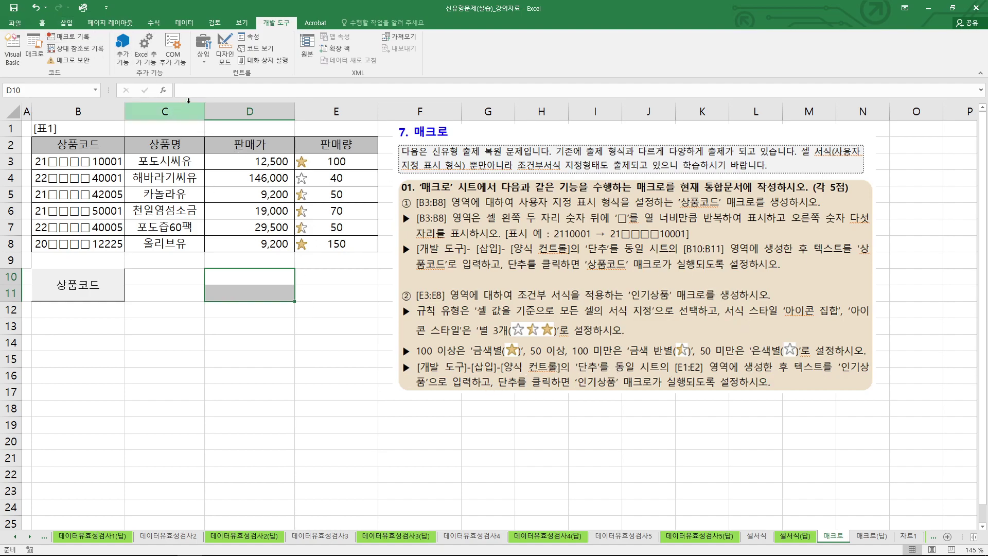
{"action": "left_click", "coordinate": [204, 51]}
{"action": "left_click", "coordinate": [199, 84]}
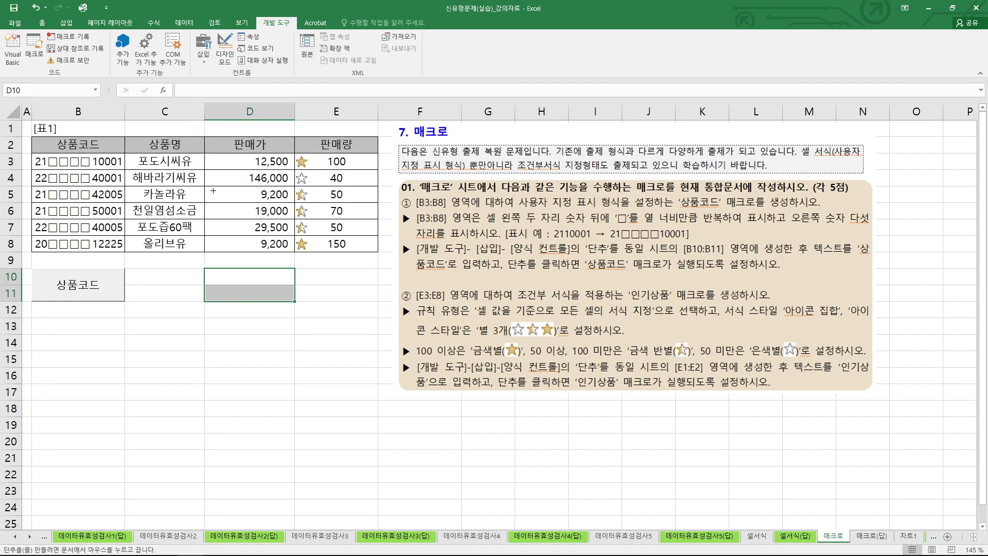
{"action": "left_click_drag", "start_coordinate": [204, 268], "coordinate": [294, 302]}
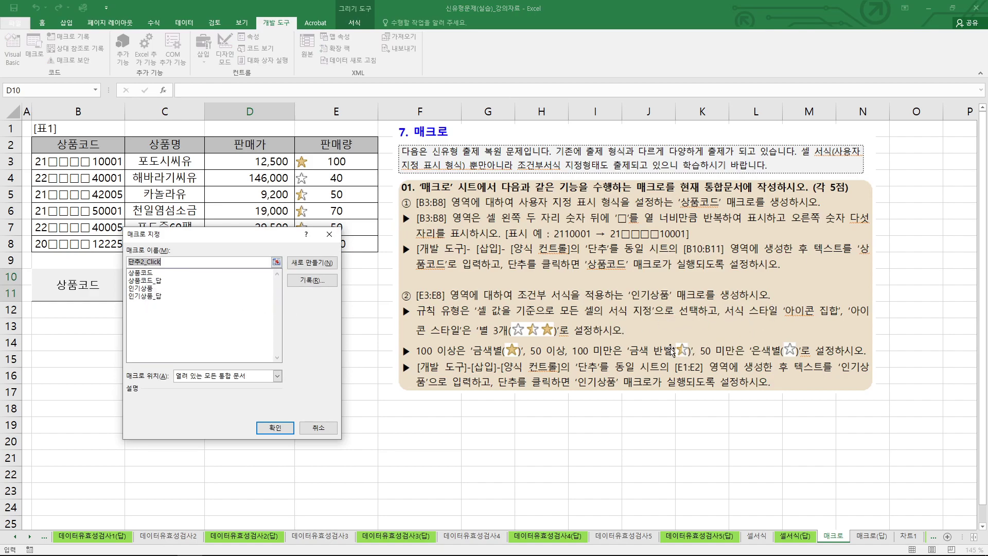
{"action": "left_click", "coordinate": [146, 290]}
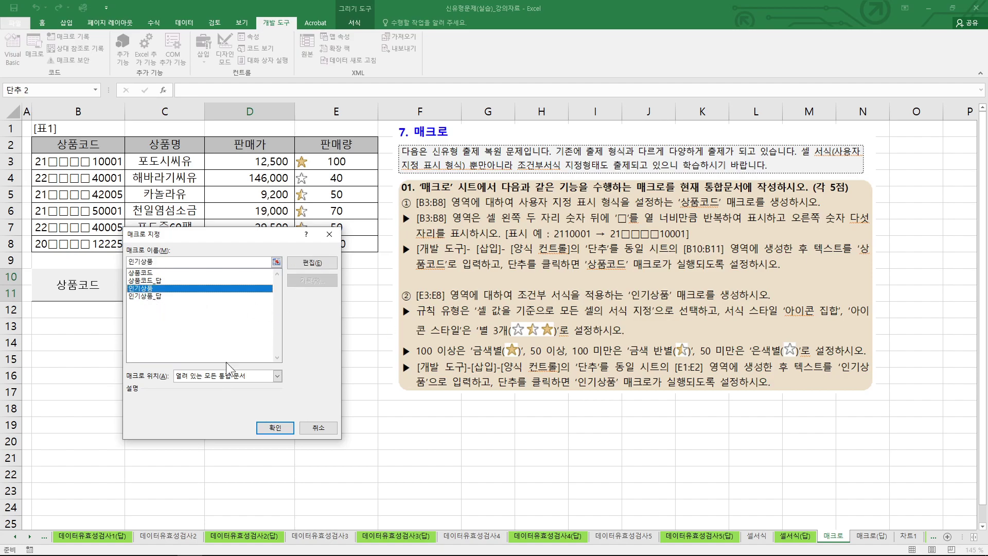
{"action": "left_click", "coordinate": [275, 428]}
Step: Replace the caption of the button over D10:D11 with 인기상품
{"action": "left_click", "coordinate": [237, 284]}
{"action": "type", "text": "₩단추 2"}
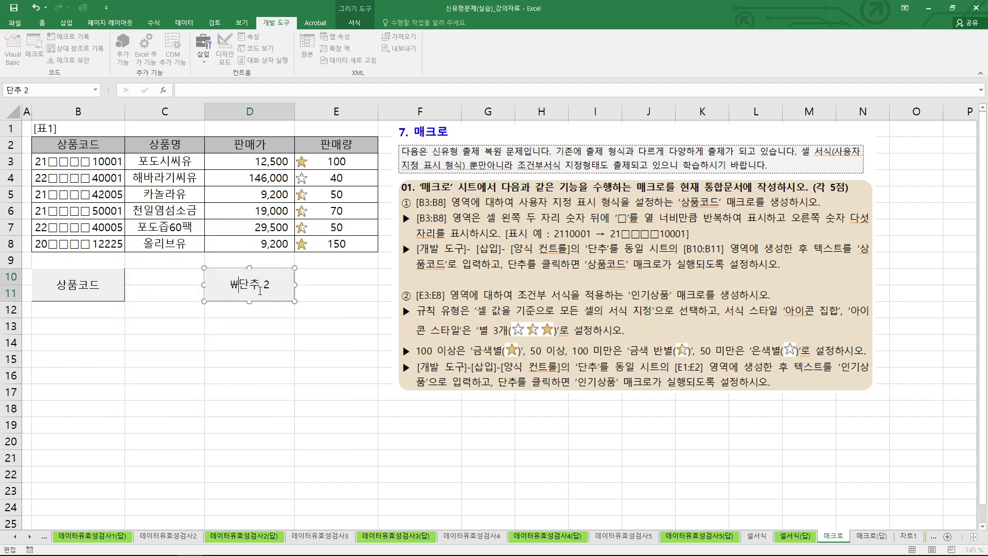
{"action": "key", "text": "shift+Home"}
{"action": "key", "text": "Delete"}
{"action": "key", "text": "Delete"}
{"action": "key", "text": "Delete"}
{"action": "key", "text": "Delete"}
{"action": "type", "text": "인기상품"}
{"action": "left_click", "coordinate": [281, 316]}
Step: Test the 상품코드 and 인기상품 buttons by running each macro several times
{"action": "left_click", "coordinate": [244, 301]}
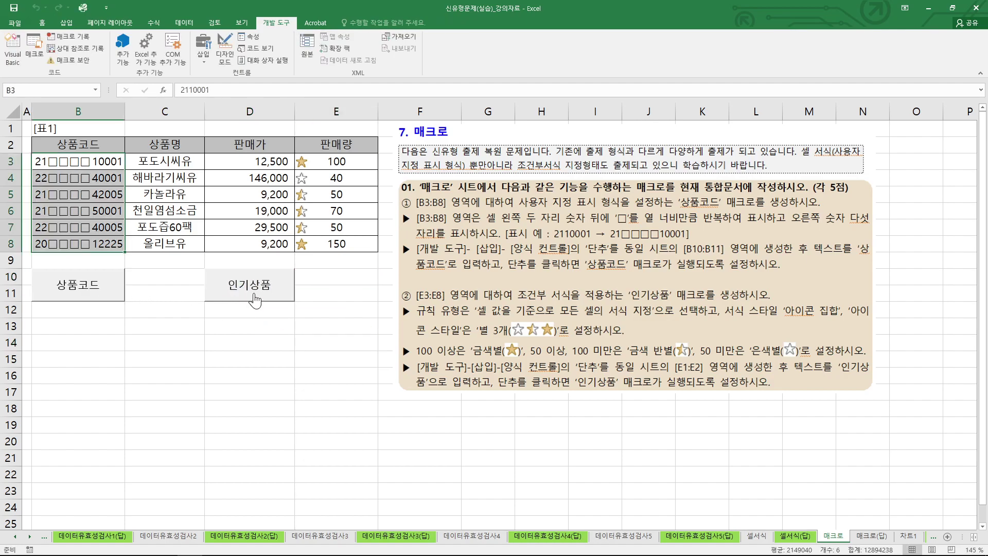
{"action": "left_click", "coordinate": [92, 294]}
{"action": "left_click", "coordinate": [89, 293]}
{"action": "left_click", "coordinate": [255, 294]}
{"action": "left_click", "coordinate": [91, 294]}
{"action": "left_click", "coordinate": [248, 292]}
{"action": "left_click", "coordinate": [92, 293]}
{"action": "left_click", "coordinate": [251, 294]}
{"action": "left_click", "coordinate": [281, 313]}
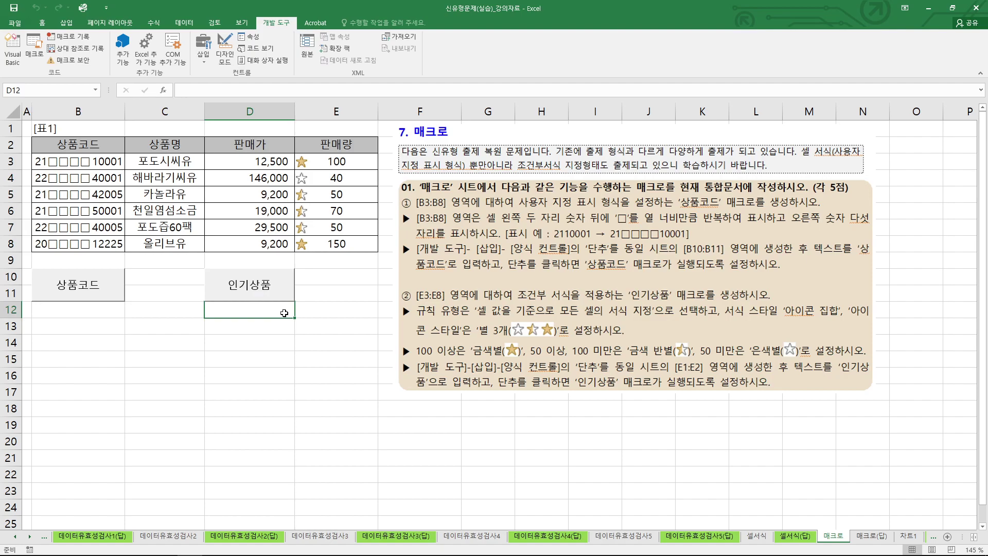
{"action": "mouse_move", "coordinate": [102, 253]}
{"action": "left_mouse_down"}
{"action": "mouse_move", "coordinate": [85, 255]}
{"action": "mouse_move", "coordinate": [60, 181]}
{"action": "mouse_move", "coordinate": [127, 201]}
{"action": "mouse_move", "coordinate": [88, 253]}
{"action": "left_mouse_up"}
{"action": "mouse_move", "coordinate": [337, 252]}
{"action": "left_mouse_down"}
{"action": "mouse_move", "coordinate": [329, 255]}
{"action": "mouse_move", "coordinate": [310, 166]}
{"action": "mouse_move", "coordinate": [390, 216]}
{"action": "mouse_move", "coordinate": [341, 252]}
{"action": "left_mouse_up"}
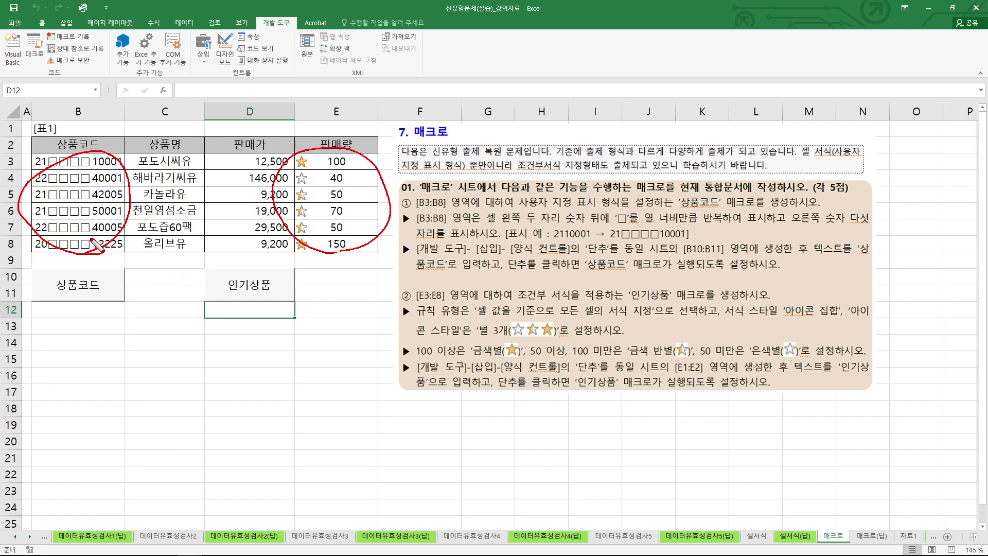
{"action": "key", "text": "Escape"}
Step: Go to the 차트1 sheet and read the chart exercise instructions
{"action": "left_click", "coordinate": [347, 327]}
{"action": "left_click", "coordinate": [347, 289]}
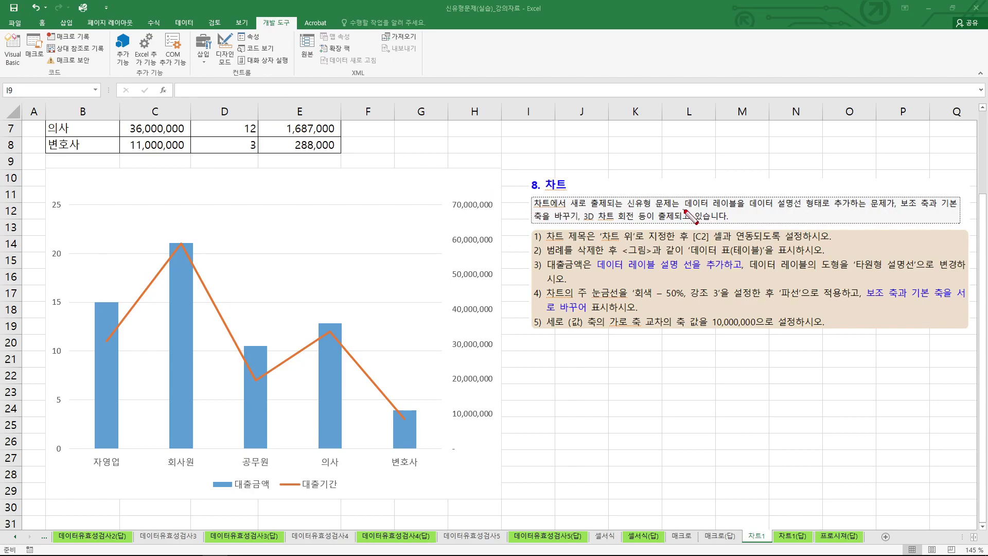
{"action": "left_click_drag", "start_coordinate": [684, 209], "coordinate": [811, 207]}
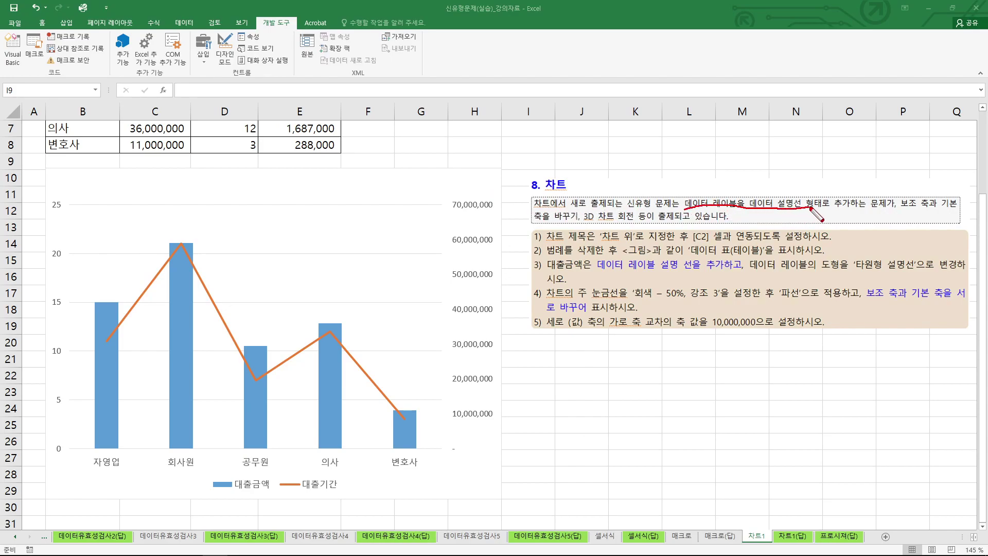
{"action": "left_click_drag", "start_coordinate": [750, 196], "coordinate": [815, 192]}
{"action": "left_click_drag", "start_coordinate": [905, 207], "coordinate": [944, 209]}
{"action": "mouse_move", "coordinate": [530, 221]}
{"action": "left_mouse_down"}
{"action": "mouse_move", "coordinate": [636, 206]}
{"action": "mouse_move", "coordinate": [641, 222]}
{"action": "mouse_move", "coordinate": [587, 224]}
{"action": "left_mouse_up"}
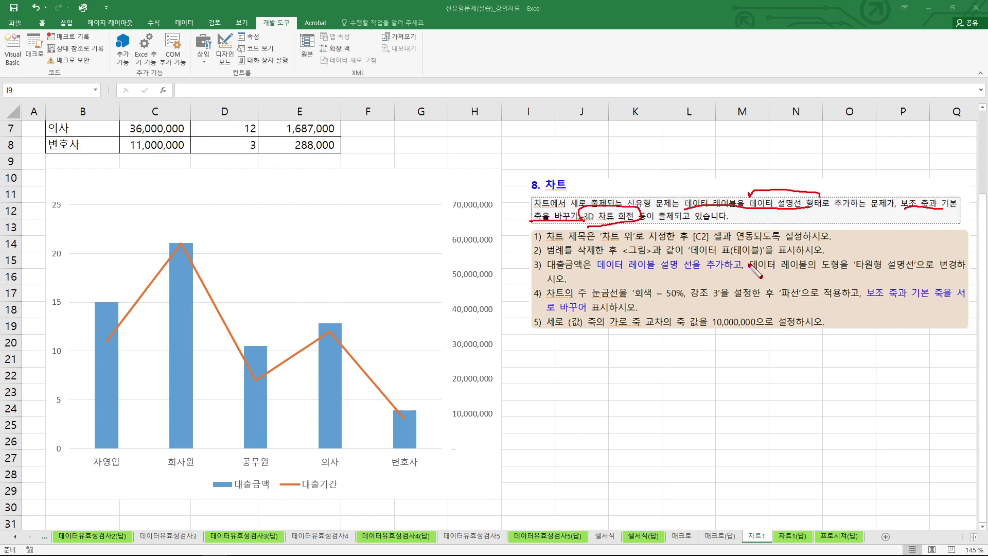
{"action": "key", "text": "Escape"}
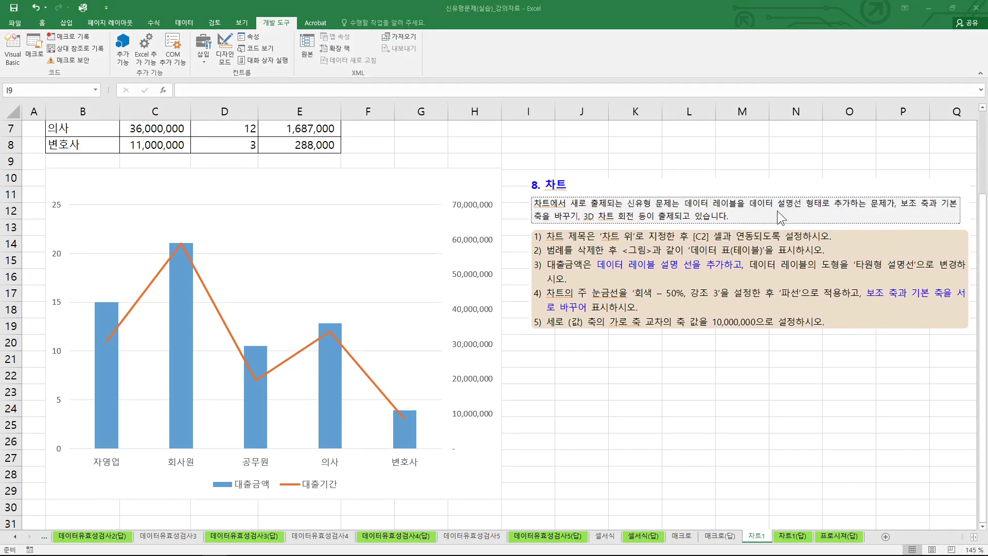
{"action": "key", "text": "ctrl+2"}
{"action": "mouse_move", "coordinate": [574, 245]}
{"action": "left_mouse_down"}
{"action": "mouse_move", "coordinate": [619, 245]}
{"action": "mouse_move", "coordinate": [636, 231]}
{"action": "mouse_move", "coordinate": [623, 244]}
{"action": "left_mouse_up"}
{"action": "left_click_drag", "start_coordinate": [695, 242], "coordinate": [702, 247]}
{"action": "key", "text": "Escape"}
Step: Add a chart title above the plot area of the loan chart
{"action": "left_click", "coordinate": [488, 184]}
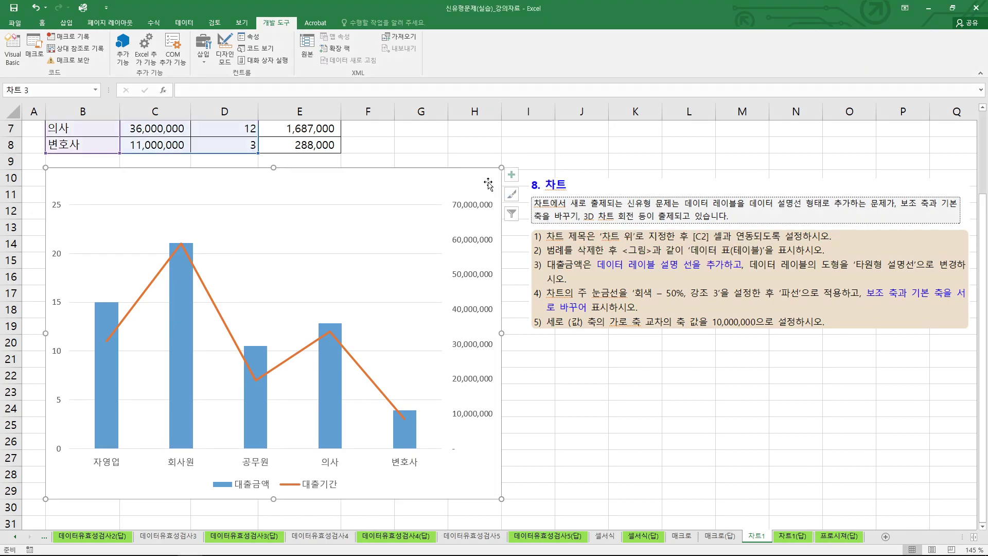
{"action": "left_click", "coordinate": [515, 176]}
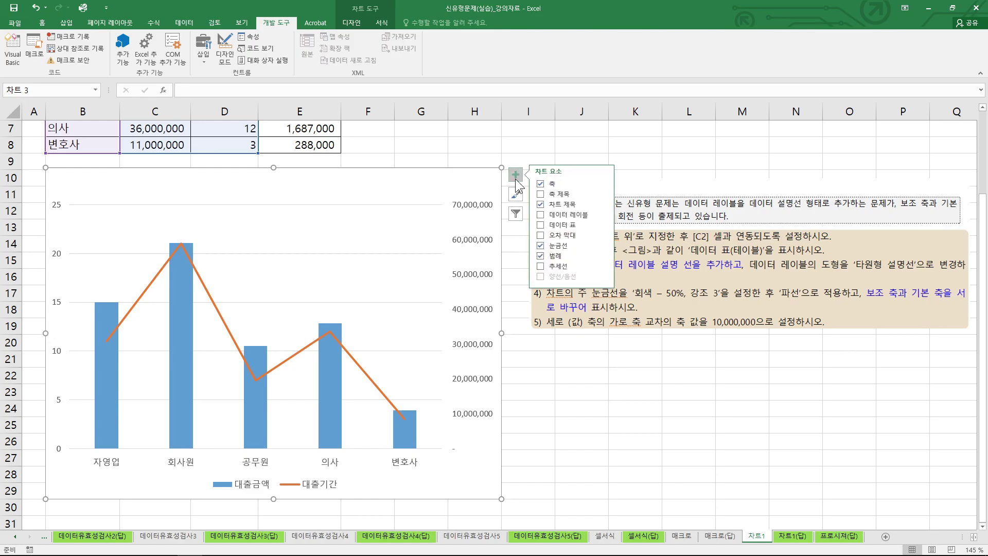
{"action": "left_click", "coordinate": [579, 204]}
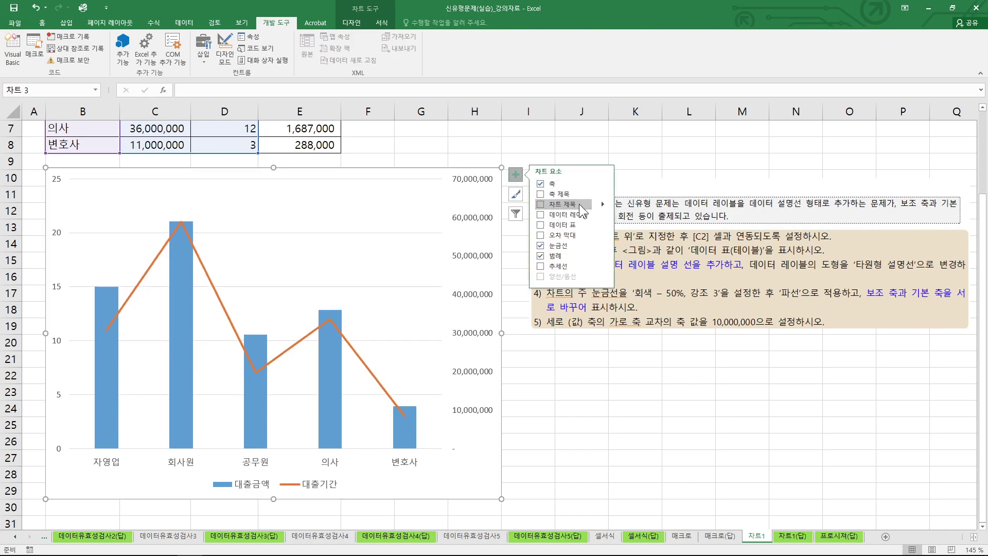
{"action": "left_click", "coordinate": [578, 204]}
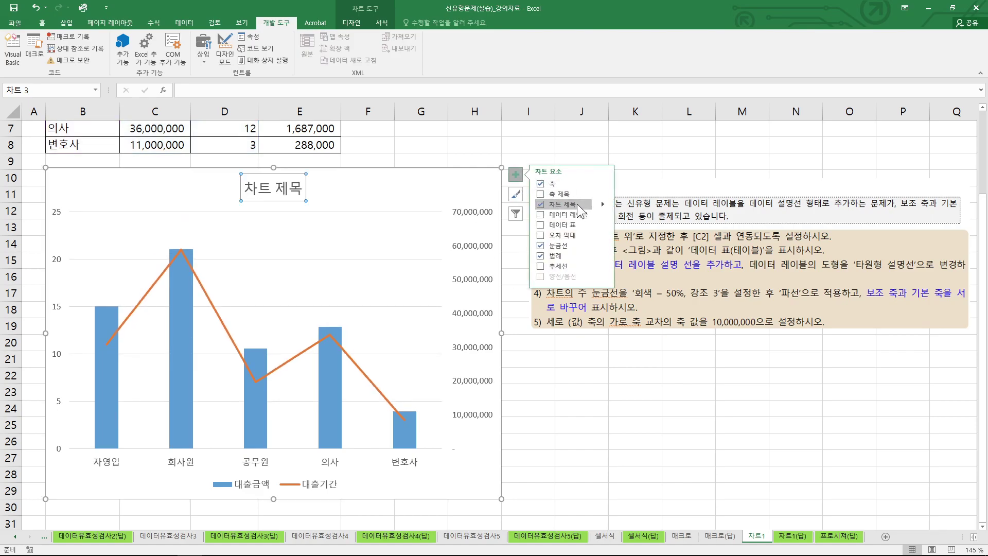
Step: Link the chart title to cell C2 of the 차트1 sheet with a cell reference
{"action": "left_click", "coordinate": [192, 90]}
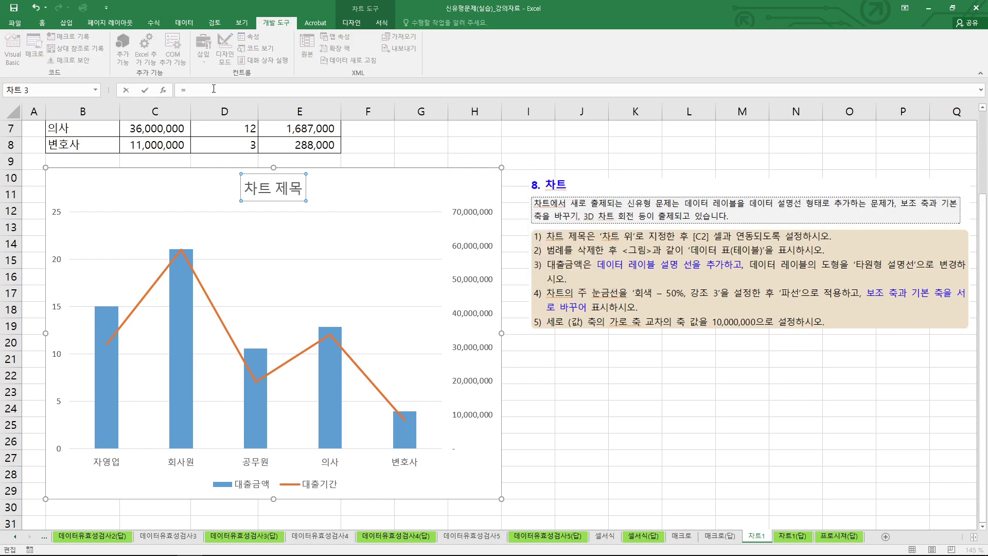
{"action": "left_click_drag", "start_coordinate": [278, 198], "coordinate": [257, 208]}
{"action": "left_click_drag", "start_coordinate": [186, 94], "coordinate": [176, 102]}
{"action": "key", "text": "Escape"}
{"action": "scroll", "coordinate": [276, 198], "scroll_direction": "up", "scroll_amount": 2}
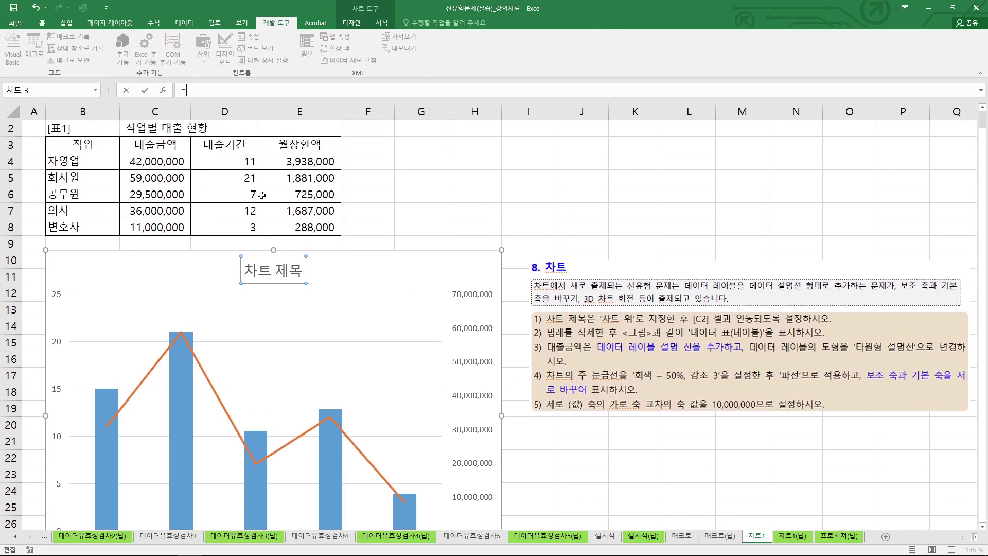
{"action": "left_click", "coordinate": [155, 128]}
{"action": "key", "text": "Return"}
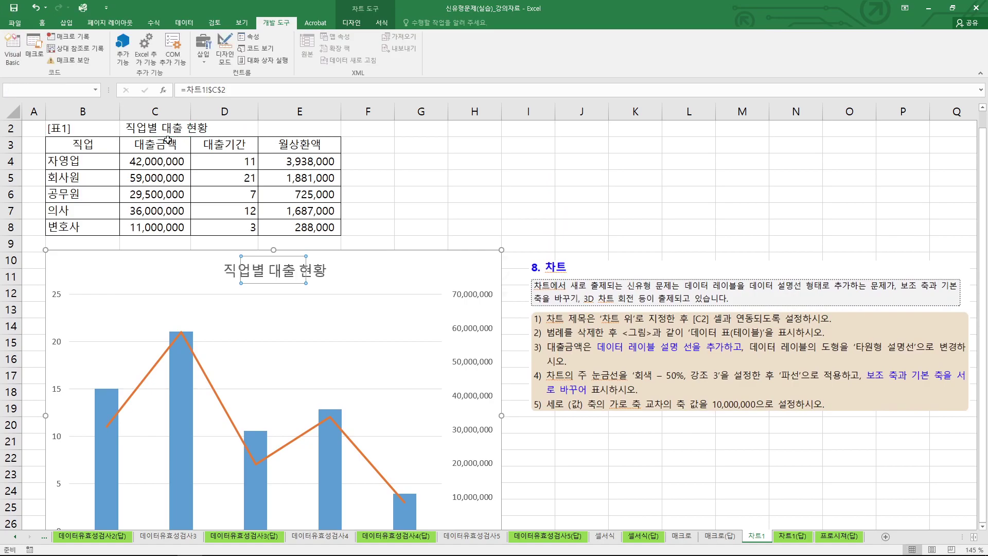
{"action": "key", "text": "ctrl+2"}
{"action": "left_click_drag", "start_coordinate": [301, 257], "coordinate": [310, 264]}
{"action": "left_click_drag", "start_coordinate": [530, 322], "coordinate": [538, 323]}
{"action": "key", "text": "Escape"}
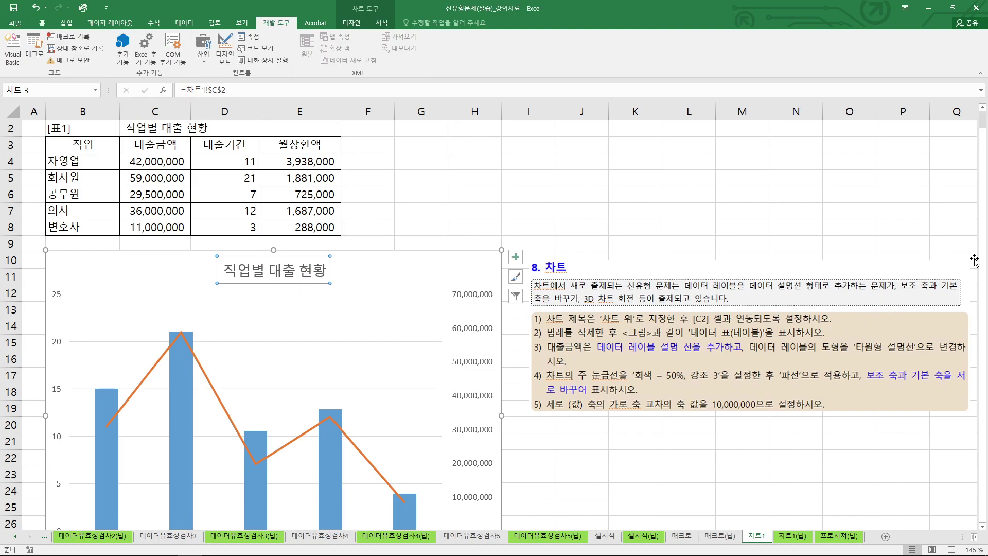
Step: Delete the legend at the bottom of the chart
{"action": "left_click", "coordinate": [981, 342]}
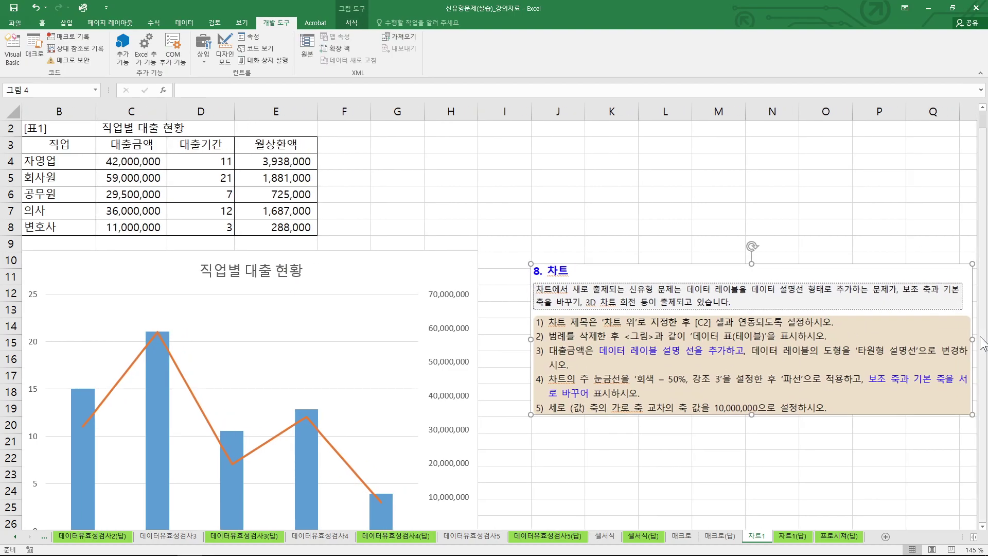
{"action": "scroll", "coordinate": [669, 386], "scroll_direction": "down", "scroll_amount": 2}
{"action": "left_click", "coordinate": [307, 479]}
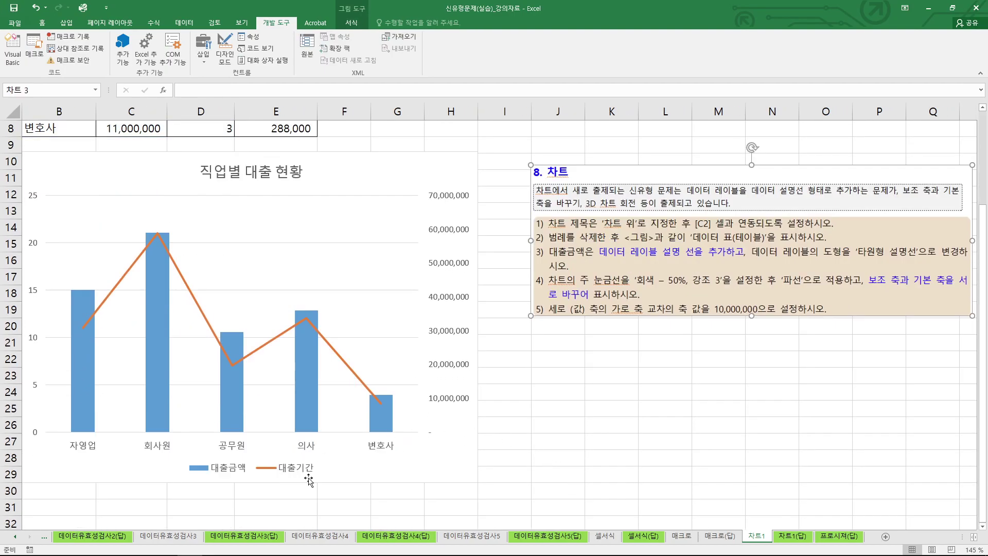
{"action": "left_click", "coordinate": [306, 478]}
{"action": "key", "text": "Delete"}
{"action": "key", "text": "ctrl+2"}
{"action": "mouse_move", "coordinate": [690, 244]}
{"action": "left_mouse_down"}
{"action": "mouse_move", "coordinate": [784, 234]}
{"action": "mouse_move", "coordinate": [684, 246]}
{"action": "left_mouse_up"}
{"action": "key", "text": "Escape"}
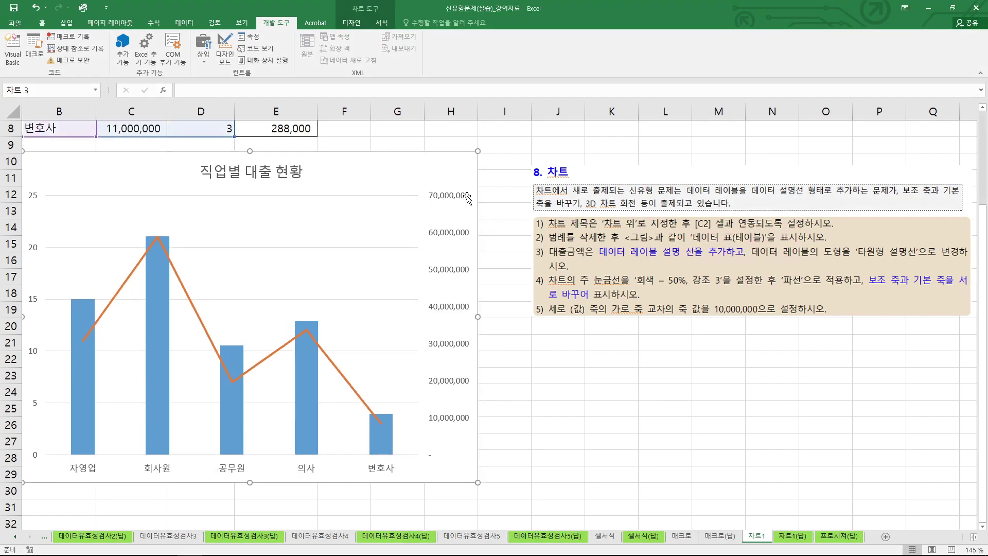
Step: Add a data table with legend keys (범례 표지 포함) to the chart
{"action": "left_click", "coordinate": [491, 158]}
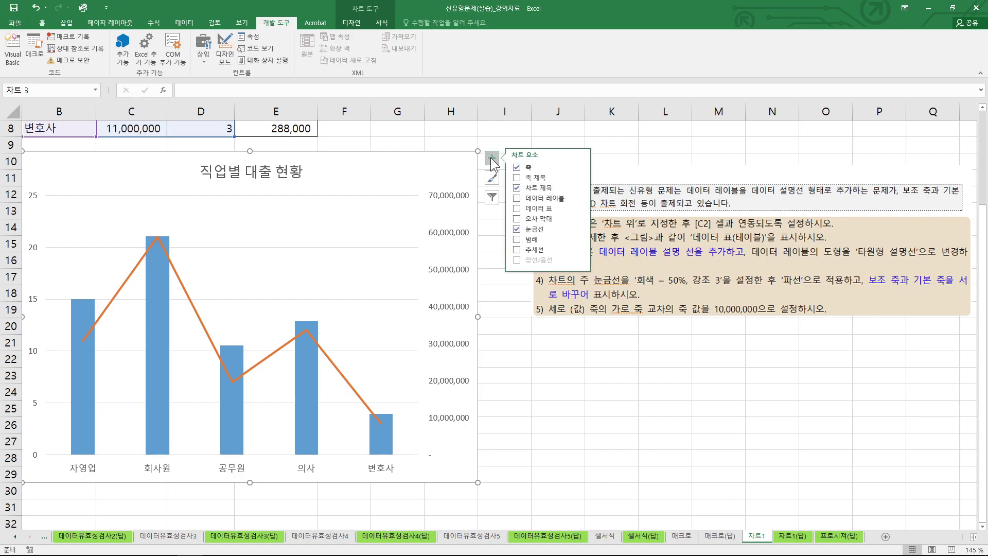
{"action": "left_click", "coordinate": [563, 209]}
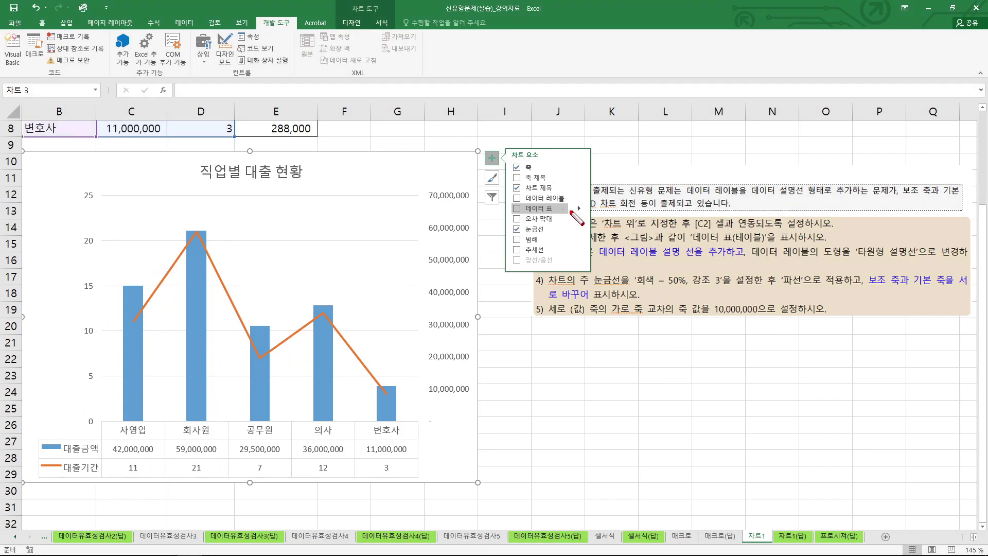
{"action": "left_click_drag", "start_coordinate": [726, 247], "coordinate": [709, 245]}
{"action": "left_click_drag", "start_coordinate": [578, 211], "coordinate": [565, 214]}
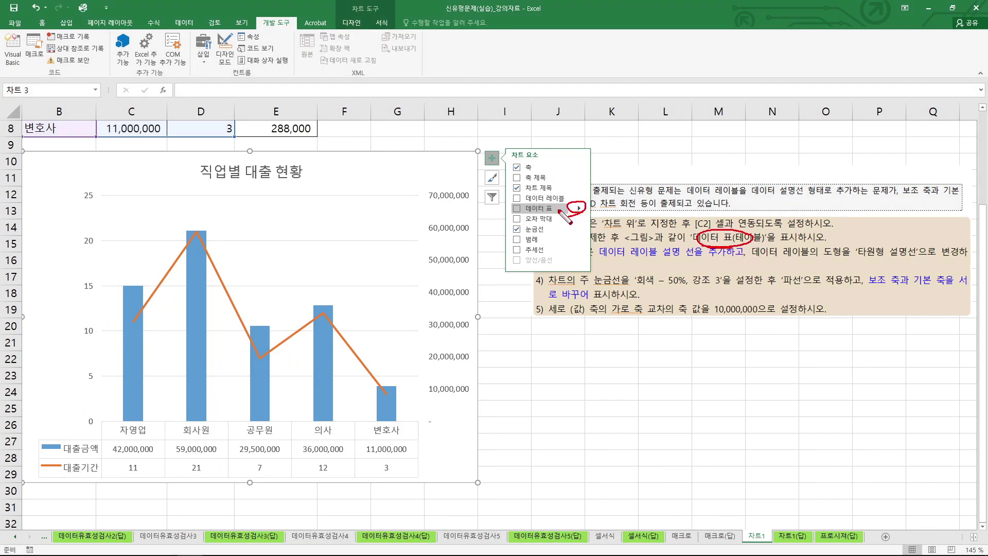
{"action": "key", "text": "Escape"}
{"action": "left_click", "coordinate": [492, 158]}
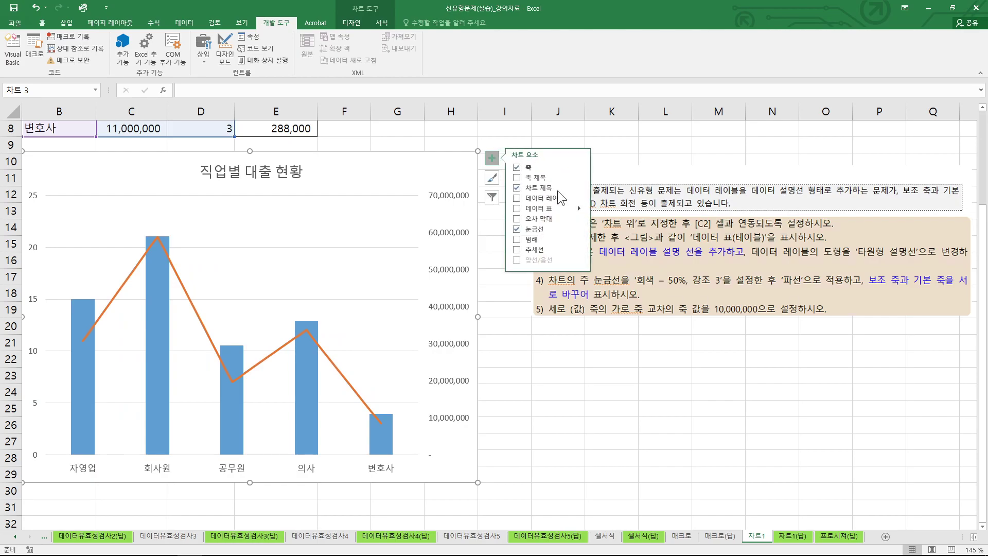
{"action": "left_click", "coordinate": [579, 209]}
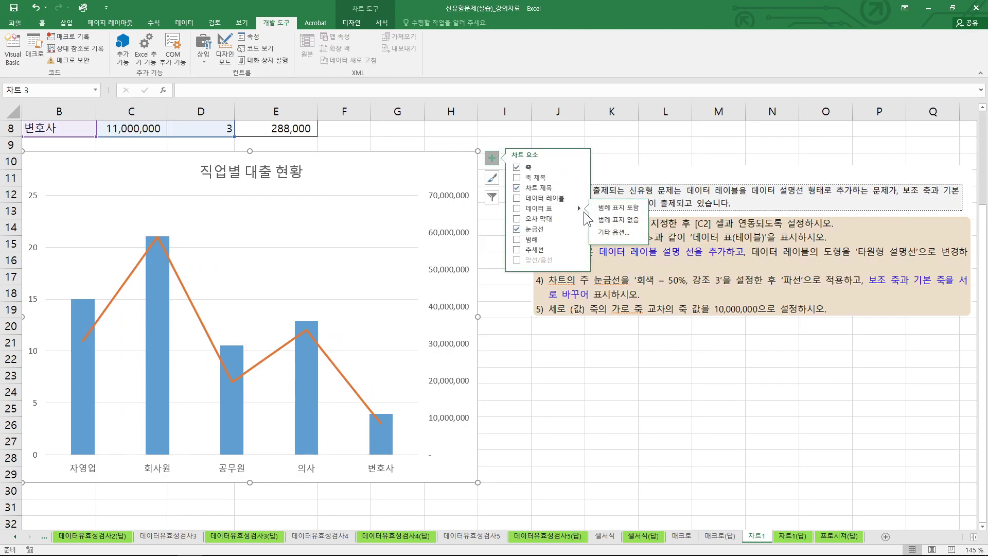
{"action": "left_click", "coordinate": [618, 207]}
{"action": "key", "text": "ctrl+2"}
{"action": "mouse_move", "coordinate": [61, 470]}
{"action": "left_mouse_down"}
{"action": "mouse_move", "coordinate": [91, 463]}
{"action": "mouse_move", "coordinate": [68, 474]}
{"action": "left_mouse_up"}
{"action": "key", "text": "Escape"}
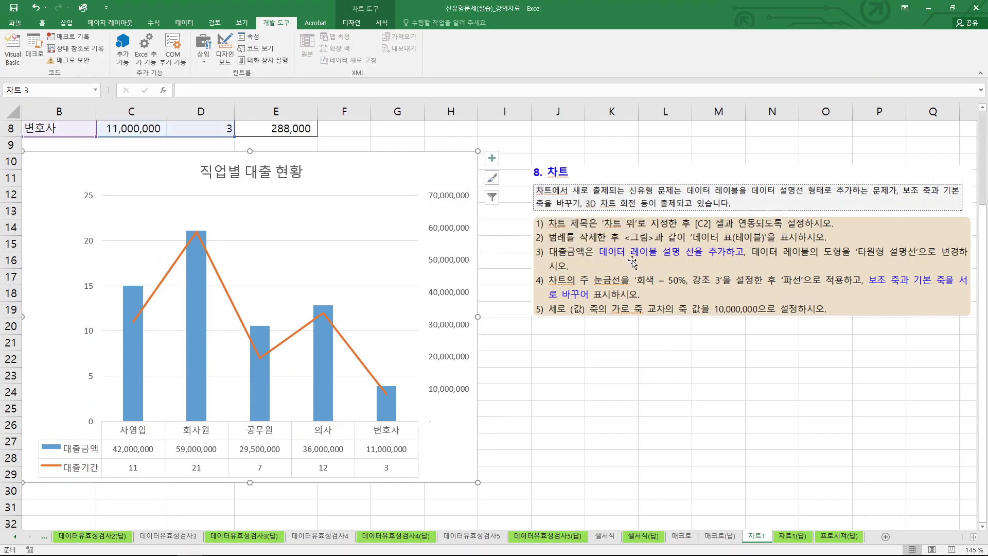
Step: Add data callouts to the 대출기간 line series of the loan chart
{"action": "left_click", "coordinate": [325, 320]}
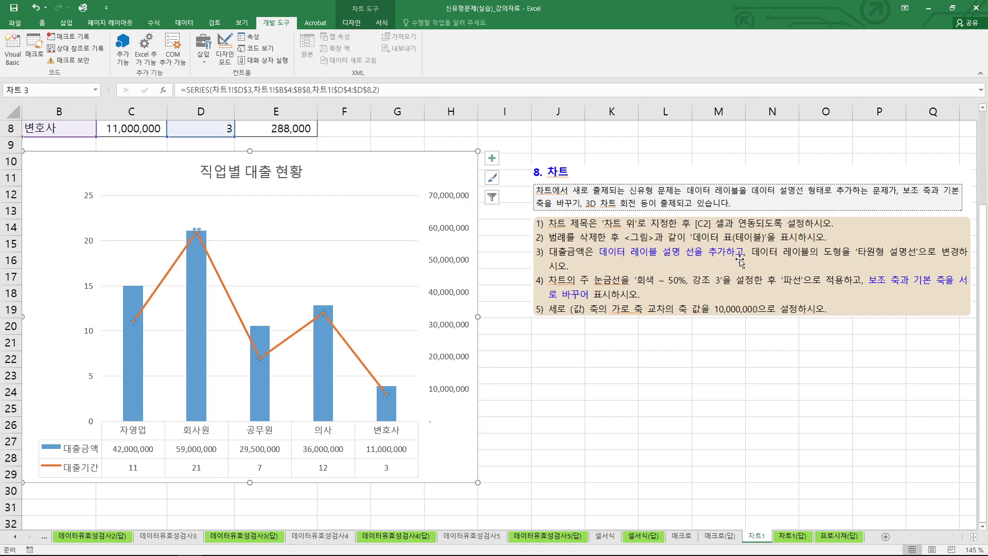
{"action": "right_click", "coordinate": [325, 313]}
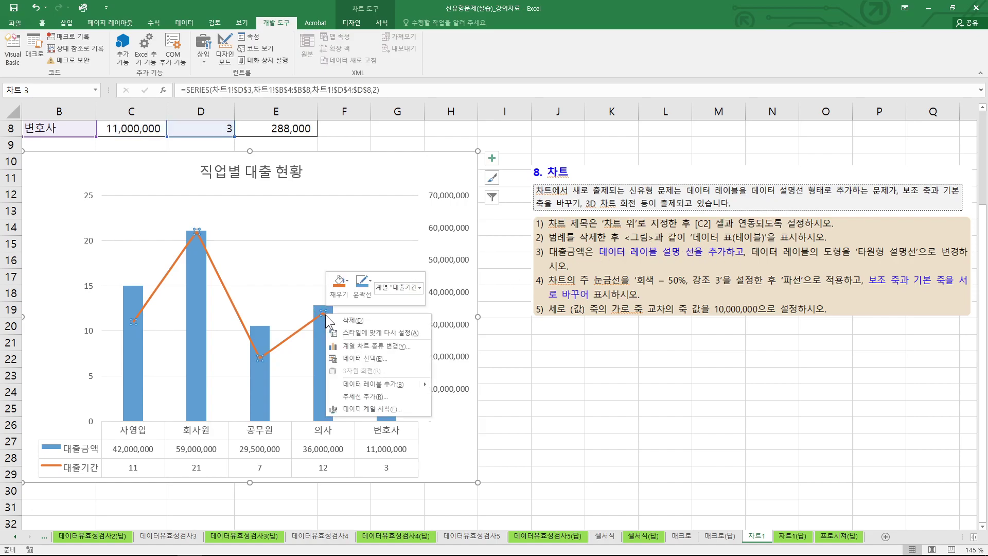
{"action": "mouse_move", "coordinate": [397, 387]}
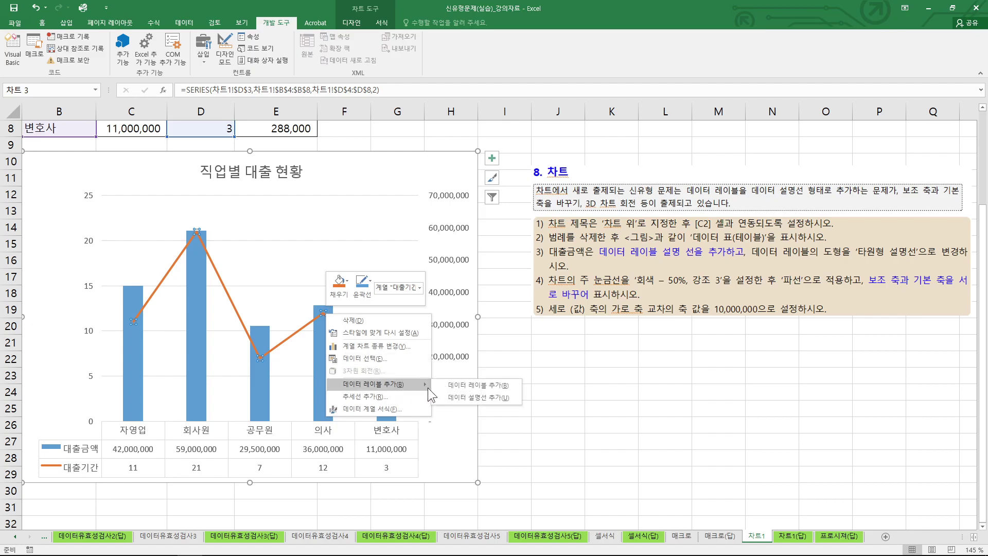
{"action": "left_click", "coordinate": [474, 398]}
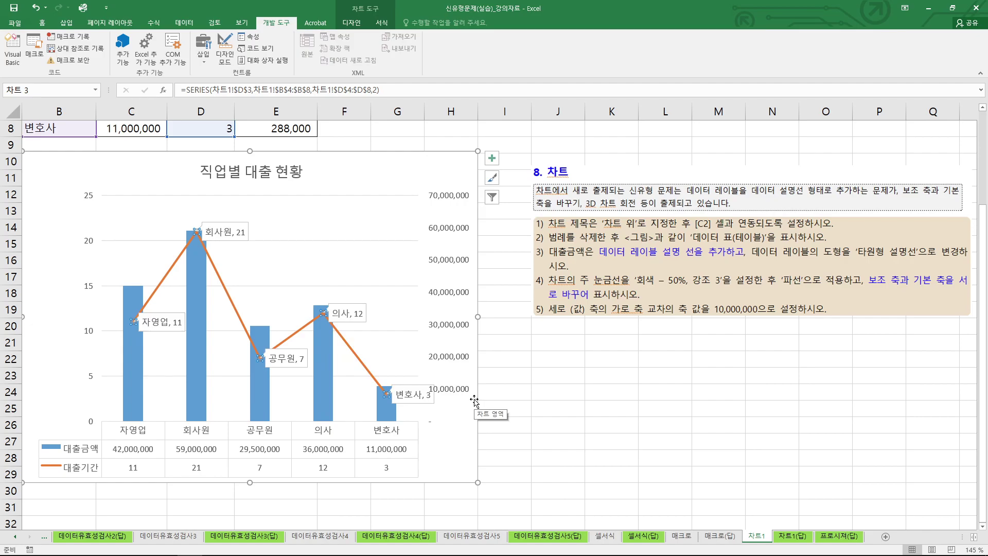
Step: Format the 대출기간 line's data labels to show only the value, without the category name
{"action": "right_click", "coordinate": [355, 323]}
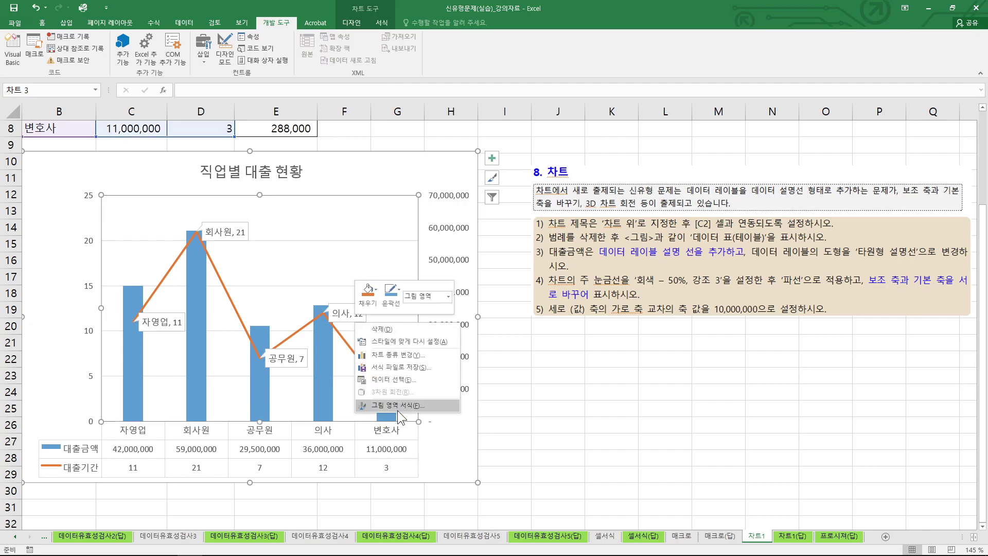
{"action": "left_click", "coordinate": [343, 320]}
{"action": "left_click", "coordinate": [343, 319]}
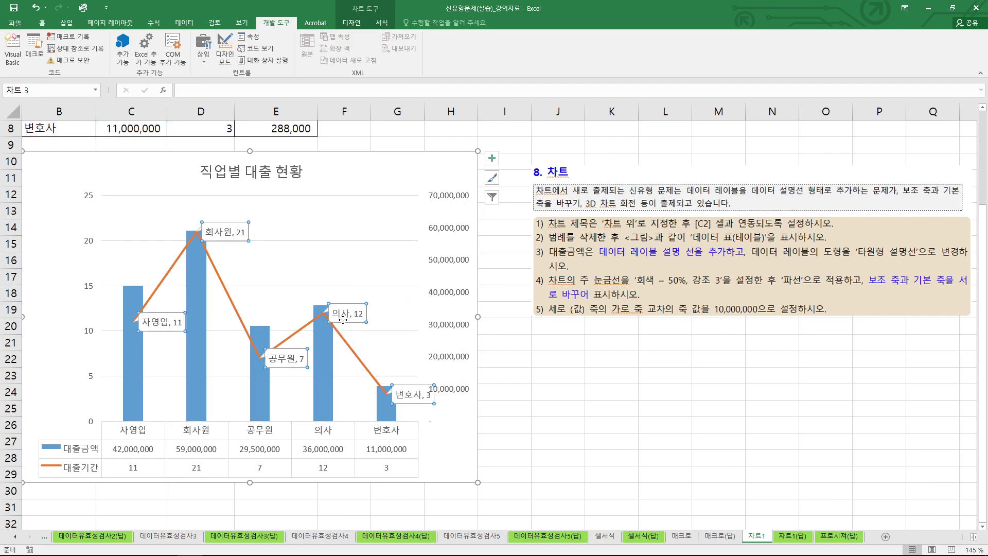
{"action": "right_click", "coordinate": [343, 319]}
{"action": "left_click", "coordinate": [409, 430]}
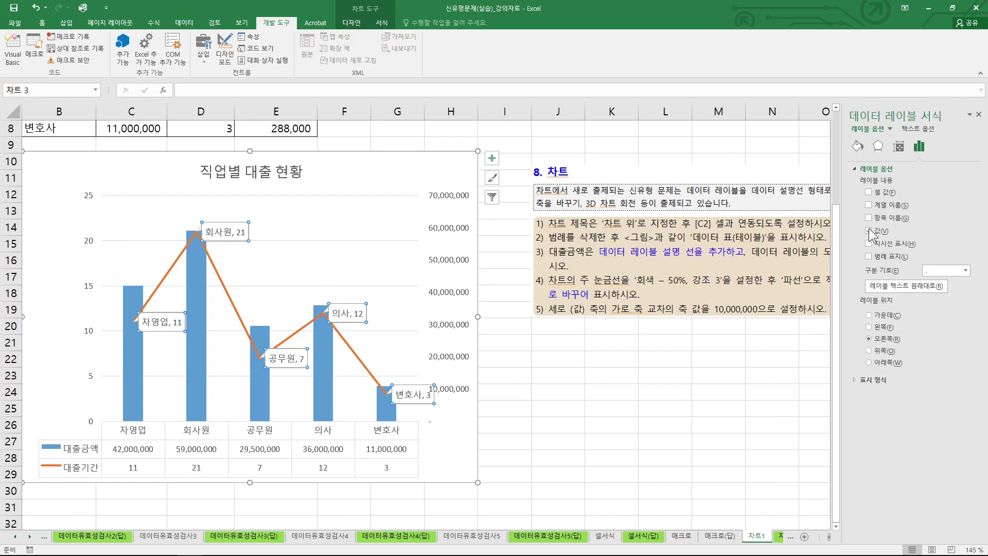
{"action": "left_click", "coordinate": [869, 231]}
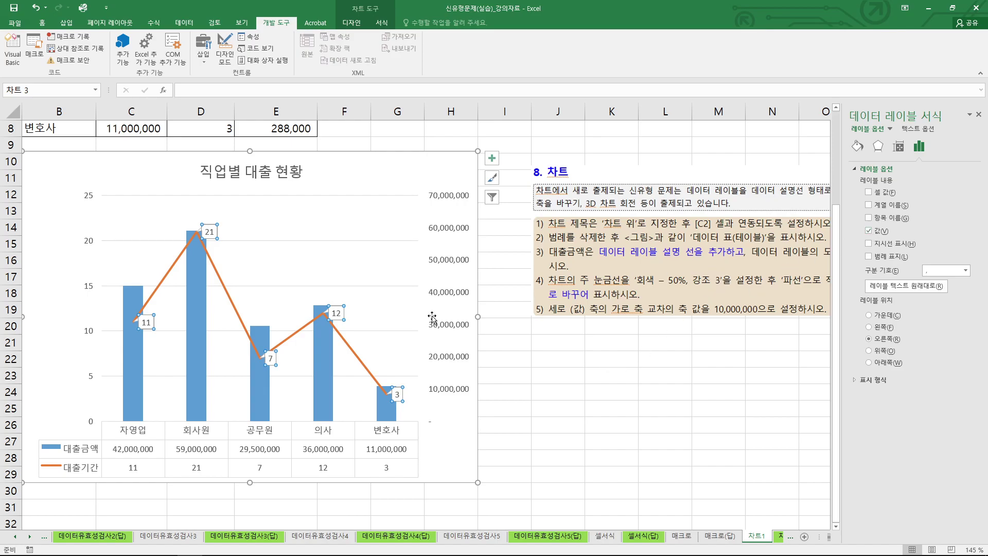
Step: Delete every data label of the 대출기간 line series one by one
{"action": "left_click", "coordinate": [665, 358]}
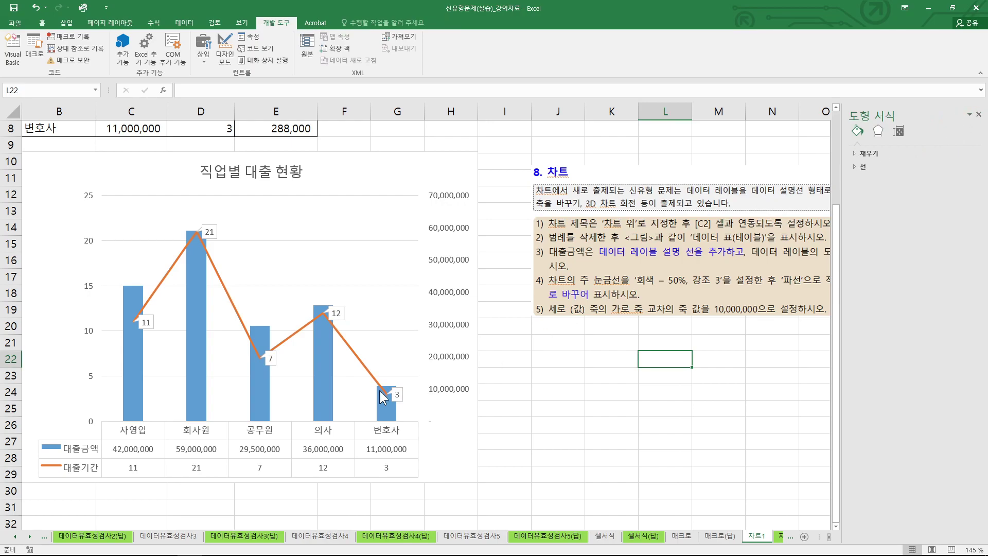
{"action": "left_click", "coordinate": [328, 389]}
{"action": "left_click", "coordinate": [489, 374]}
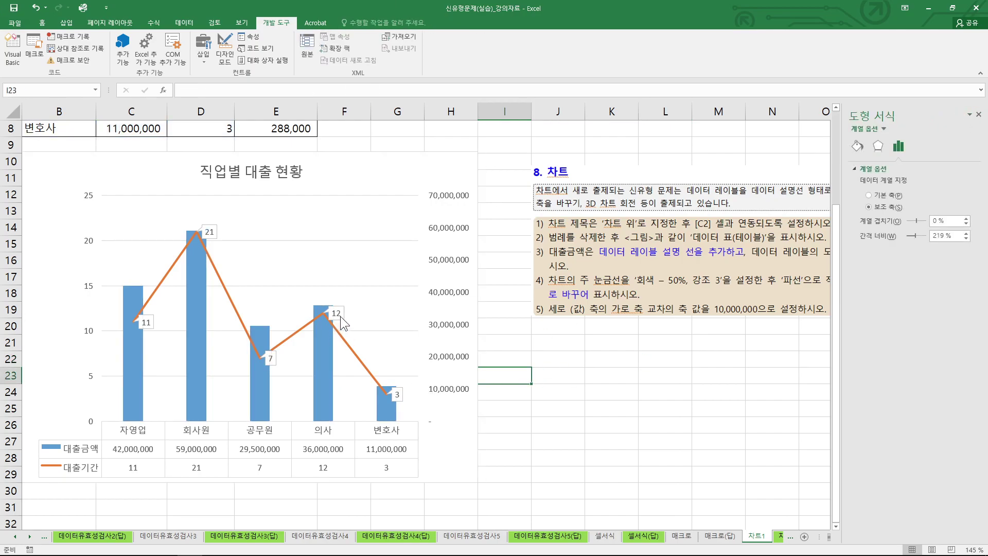
{"action": "left_click", "coordinate": [342, 323]}
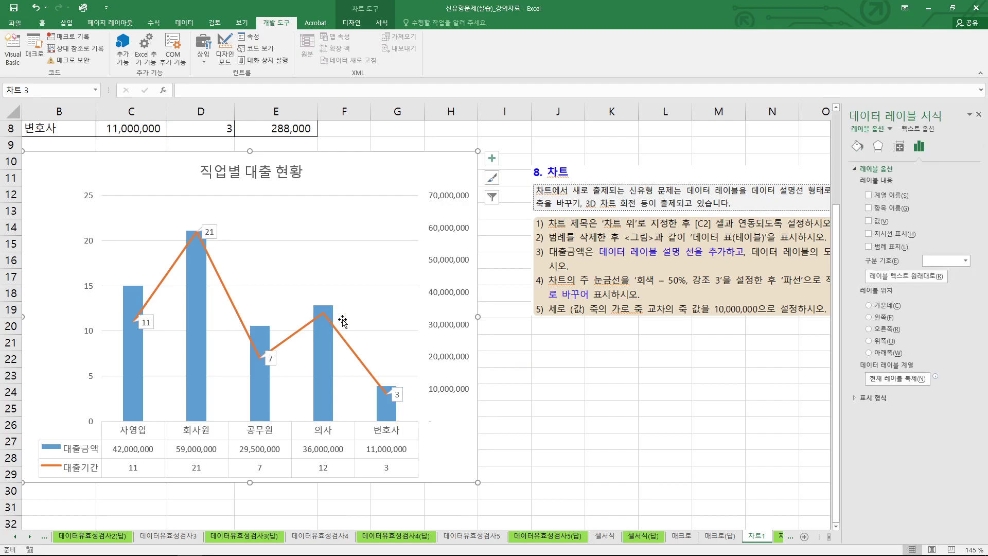
{"action": "left_click", "coordinate": [272, 359]}
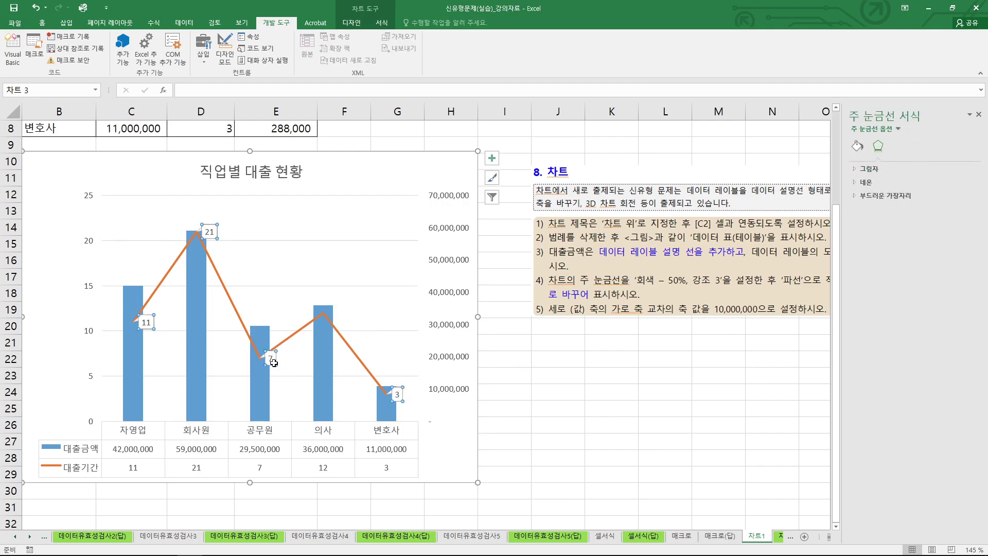
{"action": "key", "text": "Delete"}
{"action": "left_click", "coordinate": [214, 237]}
{"action": "key", "text": "Delete"}
{"action": "left_click", "coordinate": [147, 323]}
{"action": "key", "text": "Delete"}
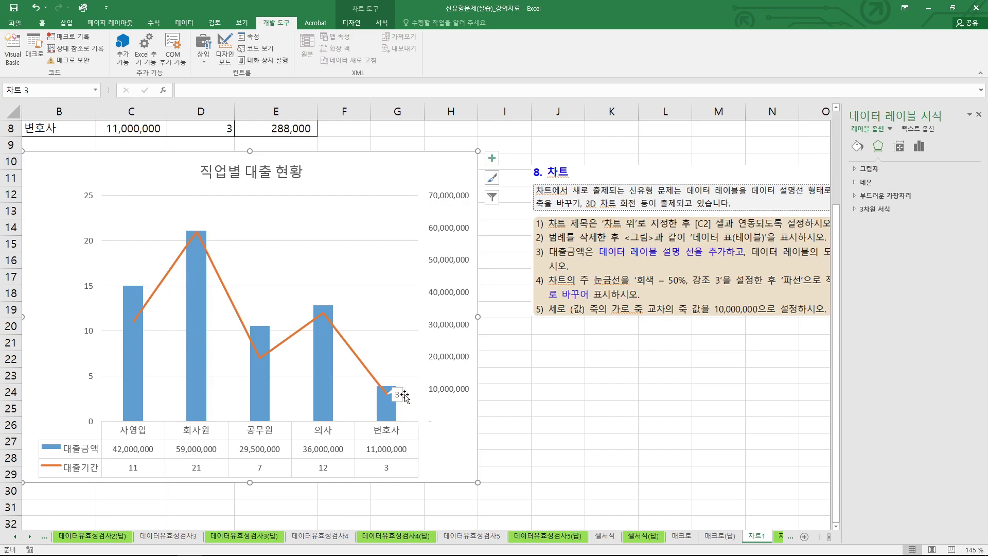
{"action": "left_click", "coordinate": [400, 398]}
{"action": "key", "text": "Delete"}
Step: Add data callouts (데이터 설명선) to the 대출금액 column series
{"action": "left_click", "coordinate": [199, 309]}
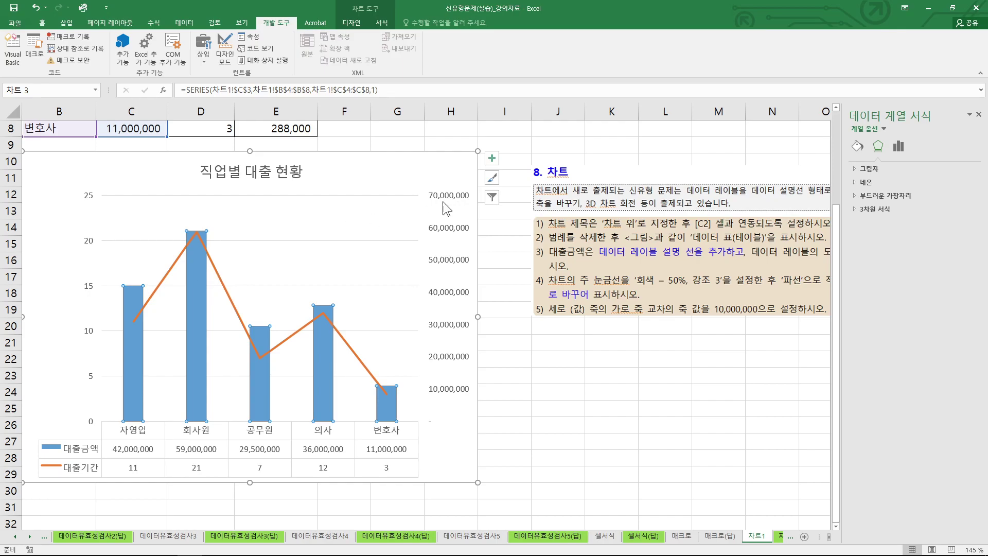
{"action": "right_click", "coordinate": [193, 261]}
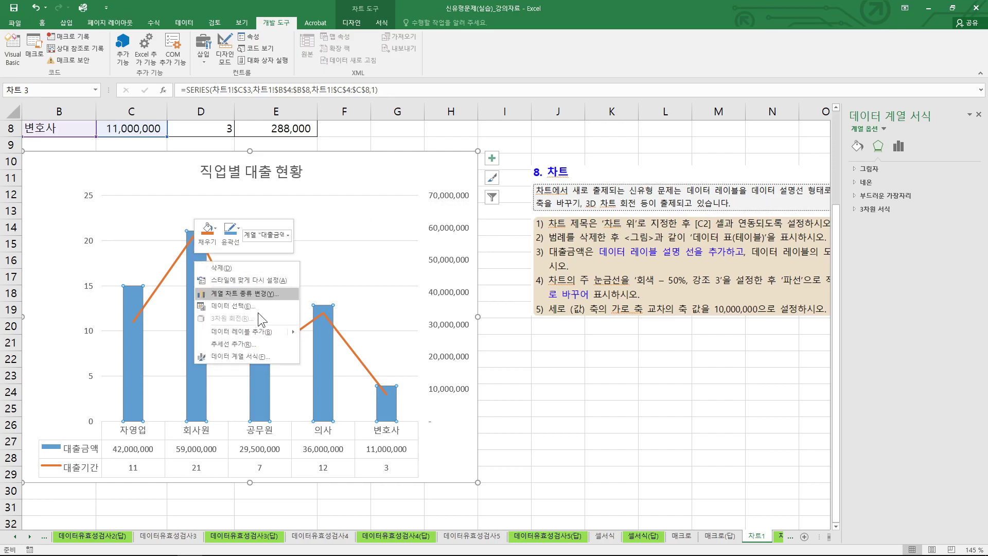
{"action": "mouse_move", "coordinate": [264, 333]}
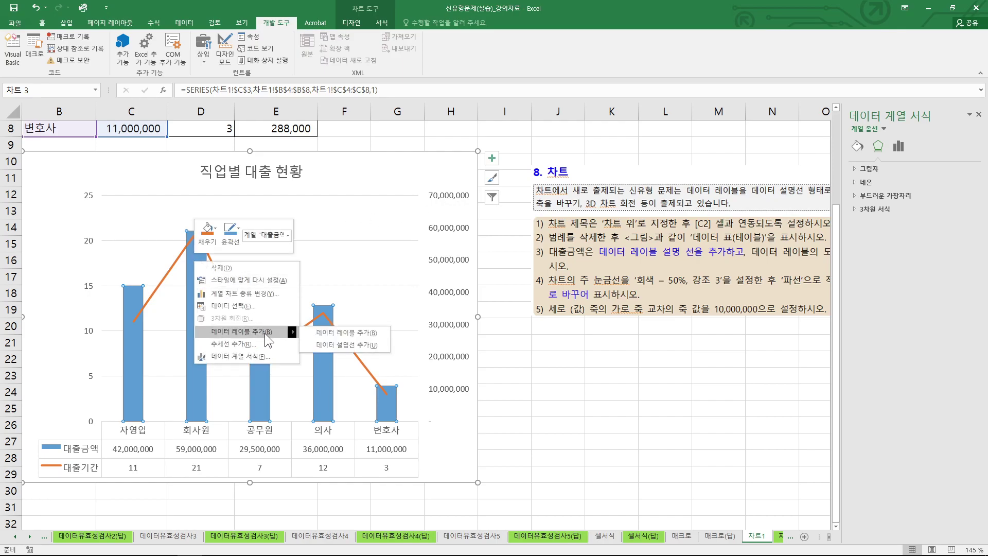
{"action": "left_click", "coordinate": [342, 345]}
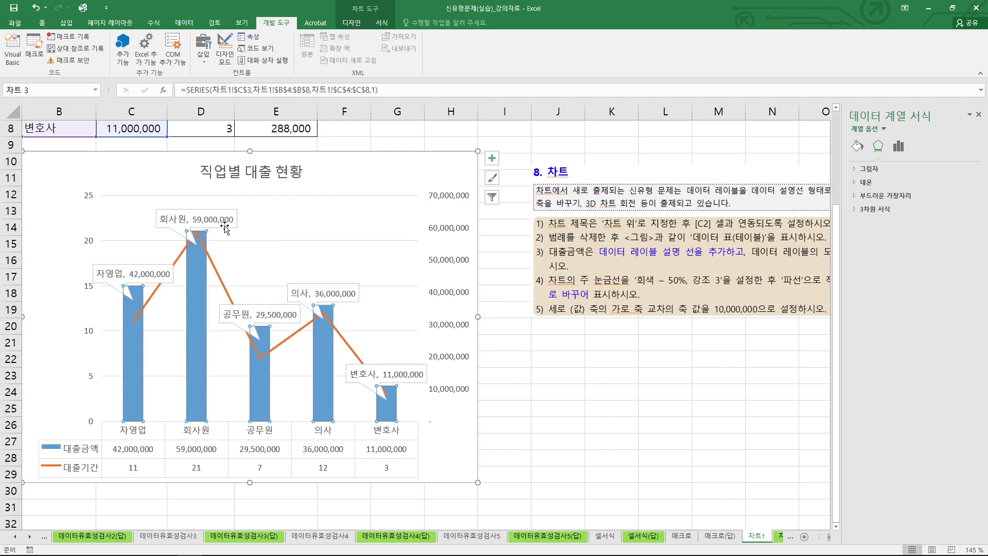
Step: Remove the category name (항목 이름) from the 대출금액 data labels, leaving only the value
{"action": "left_click", "coordinate": [225, 226]}
{"action": "right_click", "coordinate": [225, 225]}
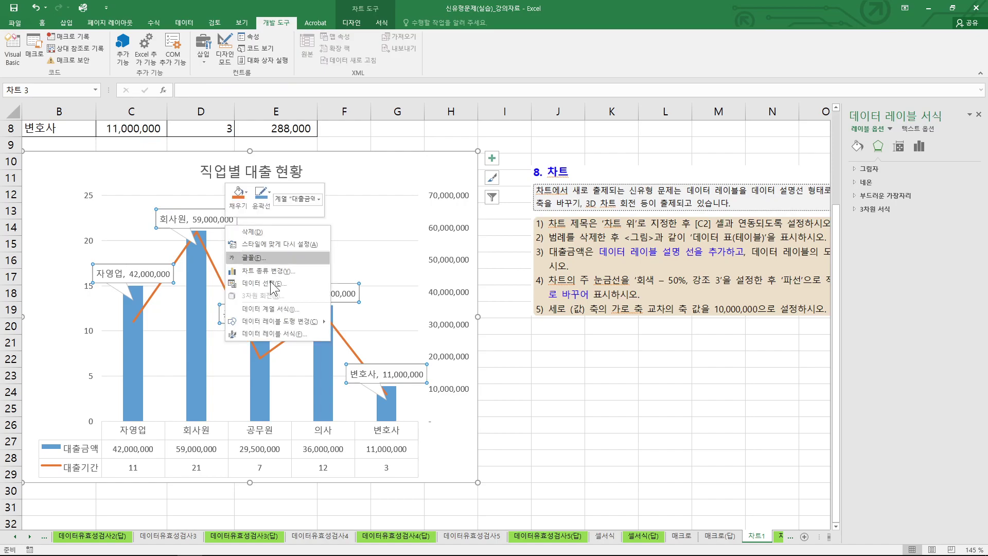
{"action": "left_click", "coordinate": [268, 343]}
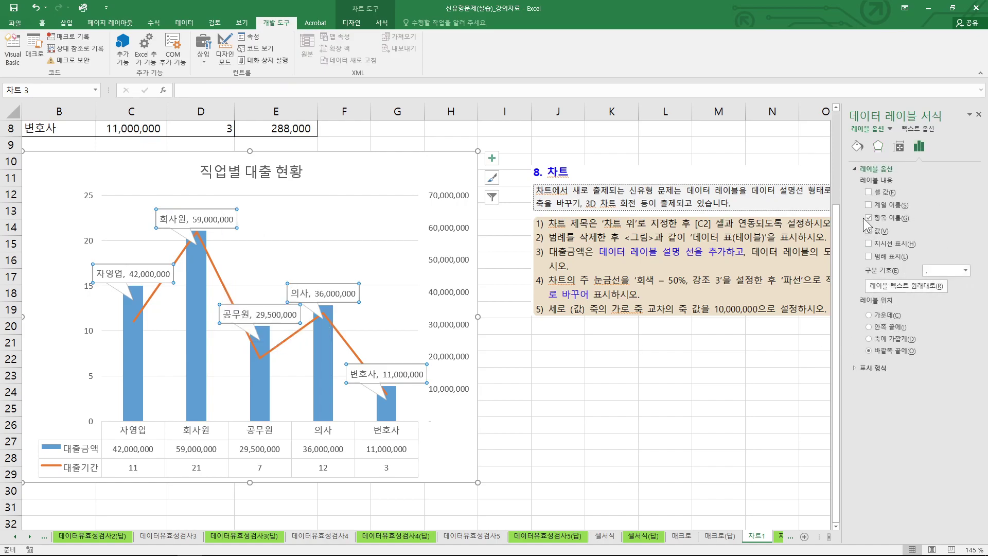
{"action": "left_click", "coordinate": [869, 218]}
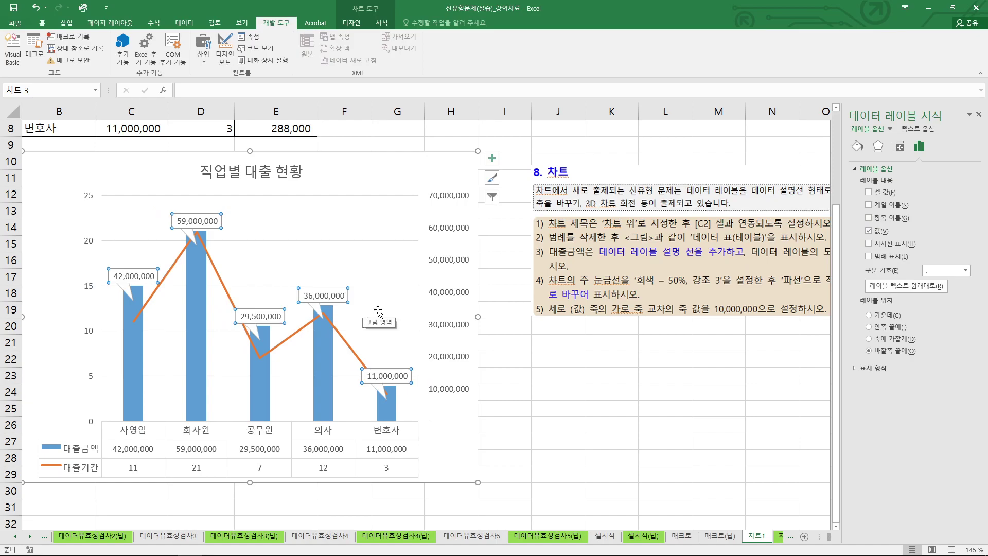
{"action": "mouse_move", "coordinate": [335, 308]}
{"action": "left_mouse_down"}
{"action": "mouse_move", "coordinate": [295, 298]}
{"action": "mouse_move", "coordinate": [324, 307]}
{"action": "left_mouse_up"}
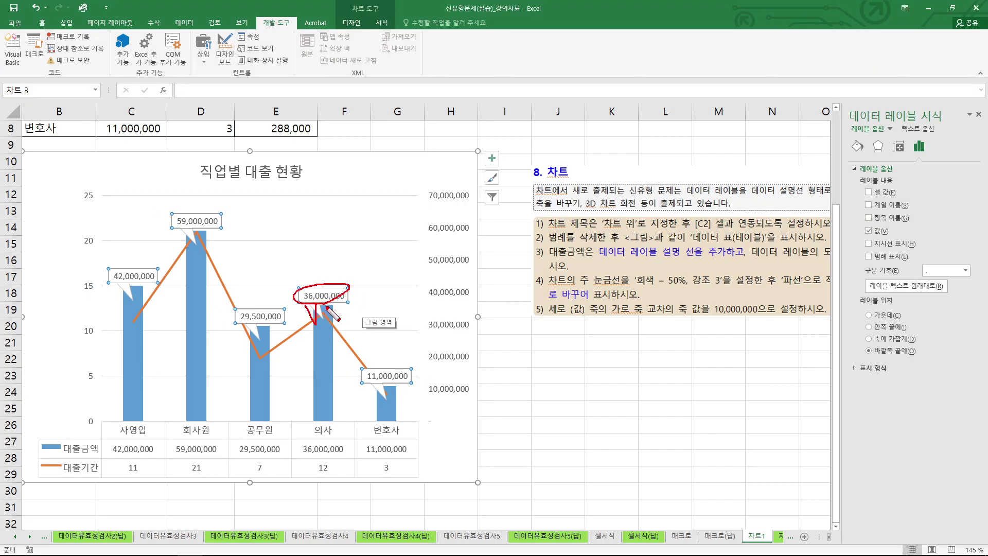
{"action": "key", "text": "Escape"}
{"action": "left_click", "coordinate": [341, 302]}
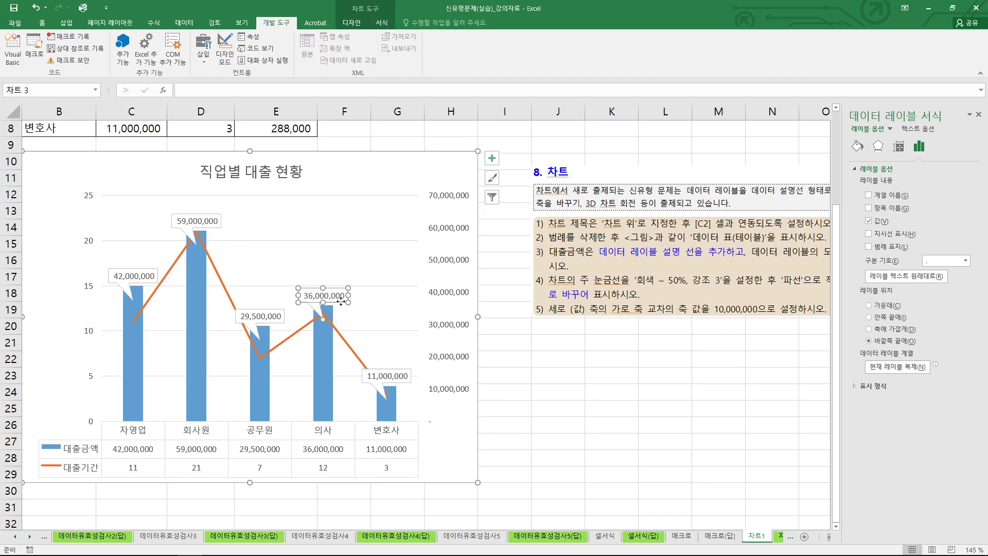
{"action": "left_click", "coordinate": [272, 262]}
Step: Change the shape of all 대출금액 data labels to the oval callout
{"action": "left_click", "coordinate": [213, 224]}
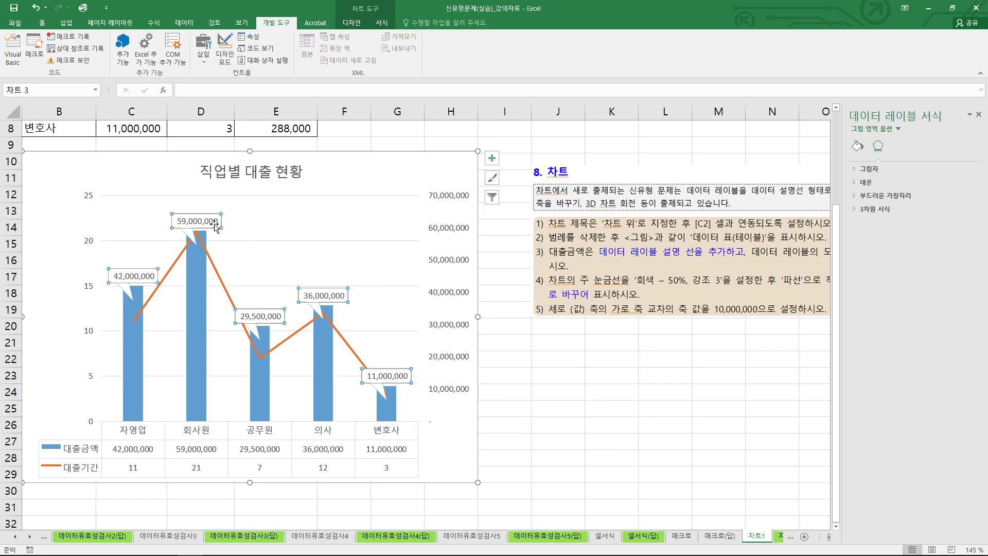
{"action": "right_click", "coordinate": [215, 225]}
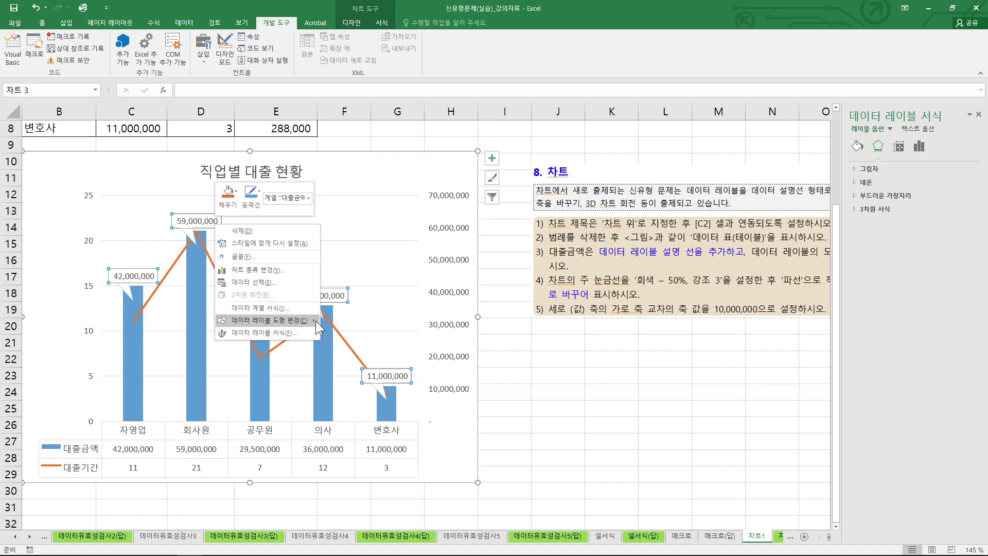
{"action": "mouse_move", "coordinate": [315, 320]}
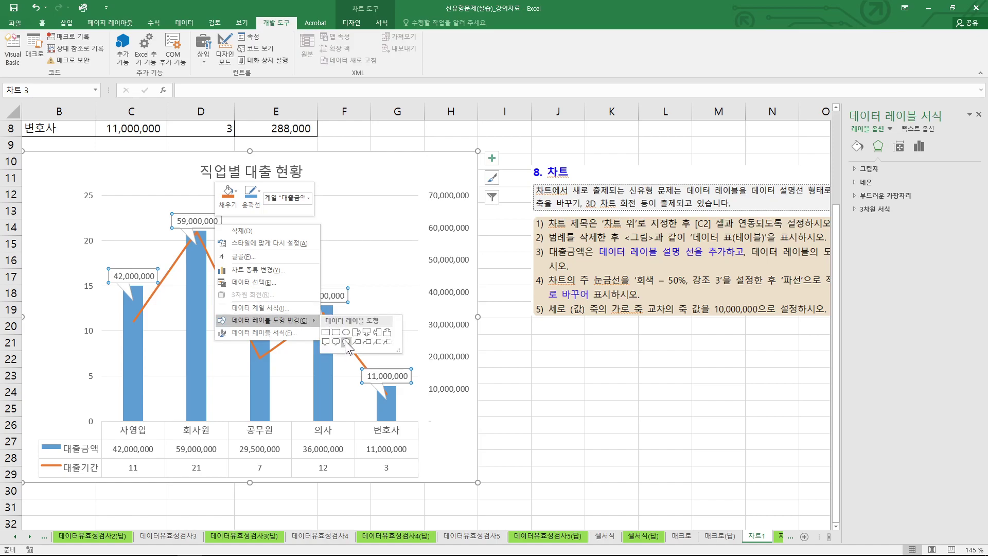
{"action": "left_click", "coordinate": [346, 342]}
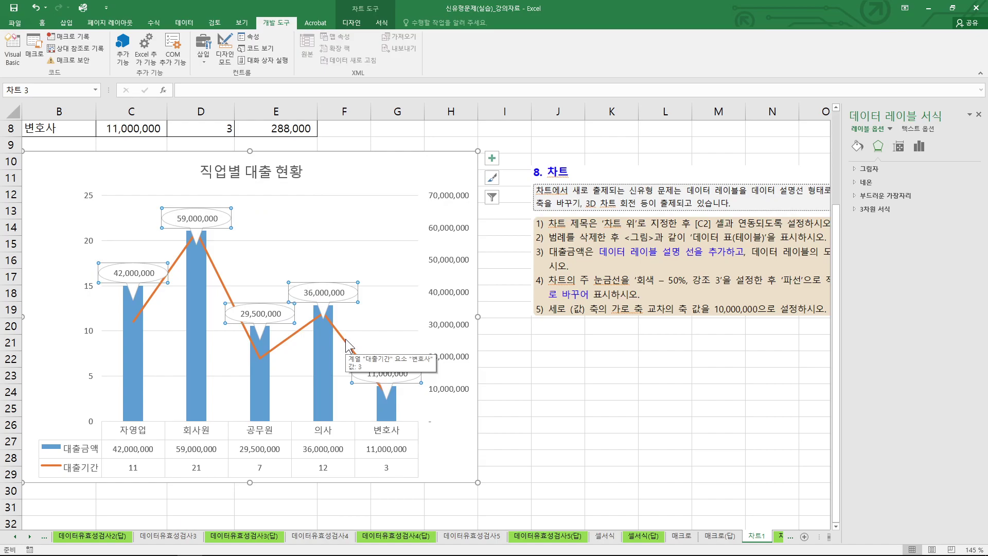
Step: Try the rounded rectangular callout as the shape of the 대출금액 data labels
{"action": "right_click", "coordinate": [212, 225]}
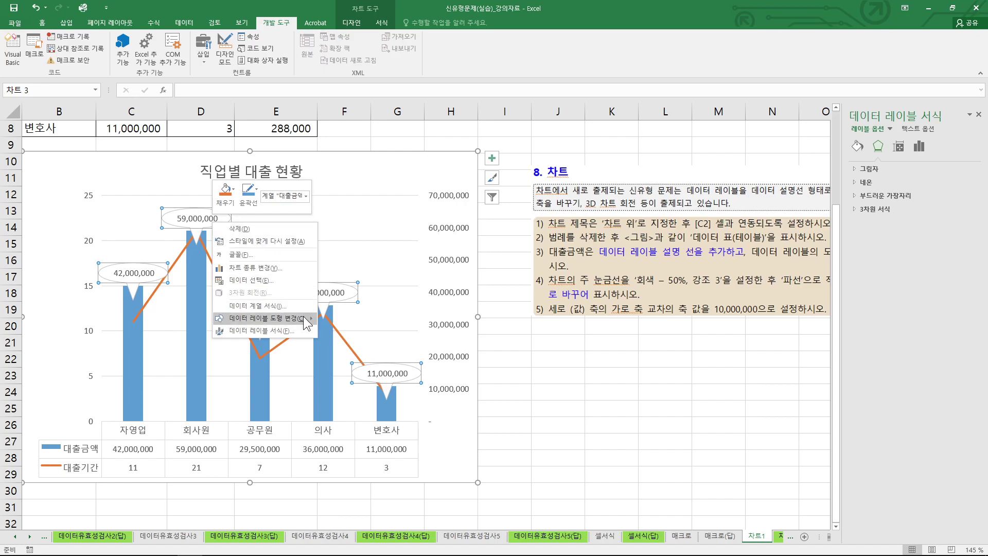
{"action": "mouse_move", "coordinate": [303, 316]}
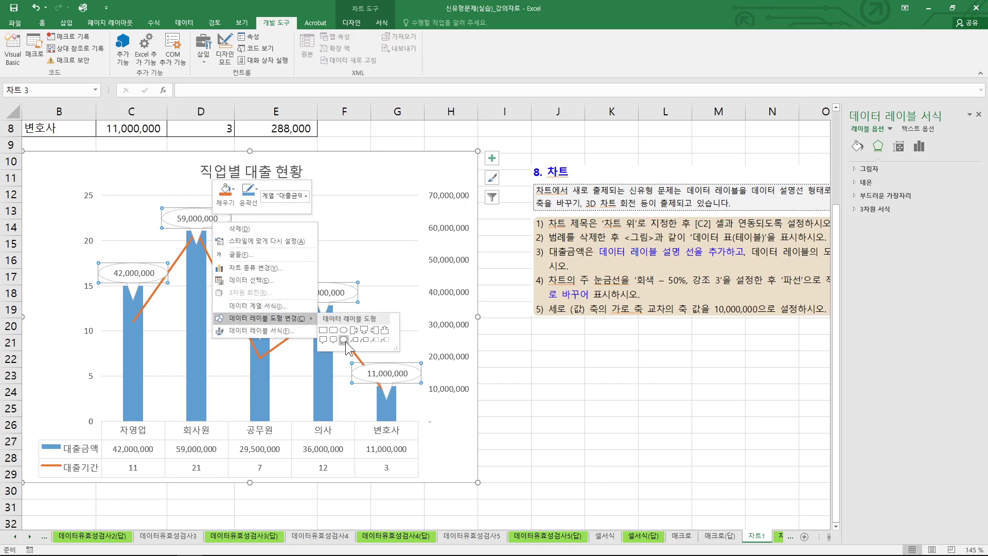
{"action": "left_click", "coordinate": [332, 339]}
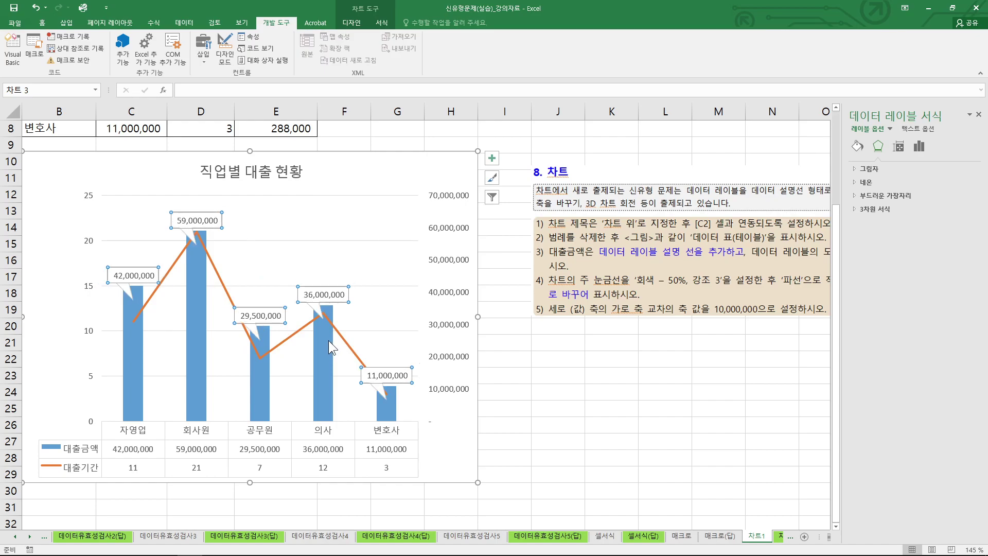
Step: Set the 대출금액 data labels back to the oval callout shape (타원형 설명선)
{"action": "right_click", "coordinate": [215, 228]}
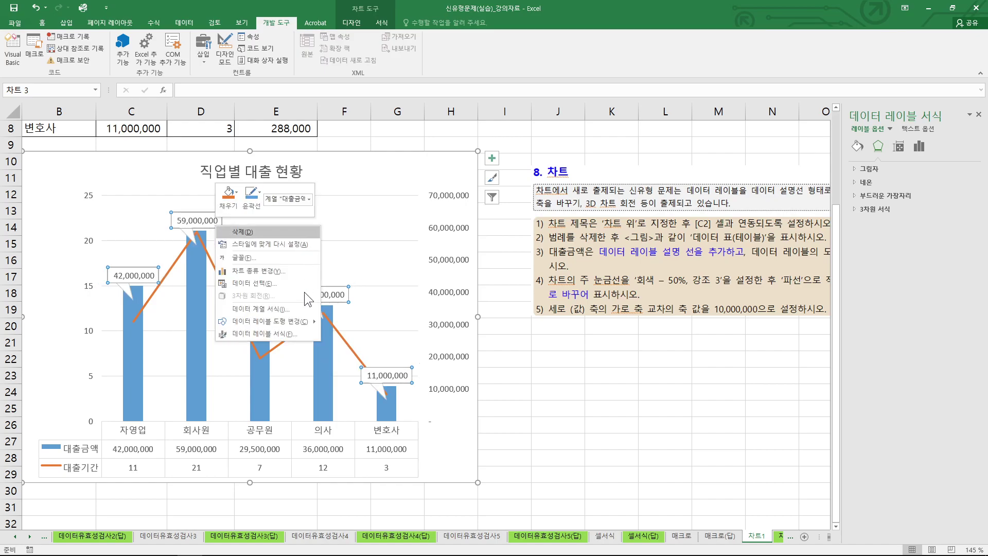
{"action": "mouse_move", "coordinate": [308, 323]}
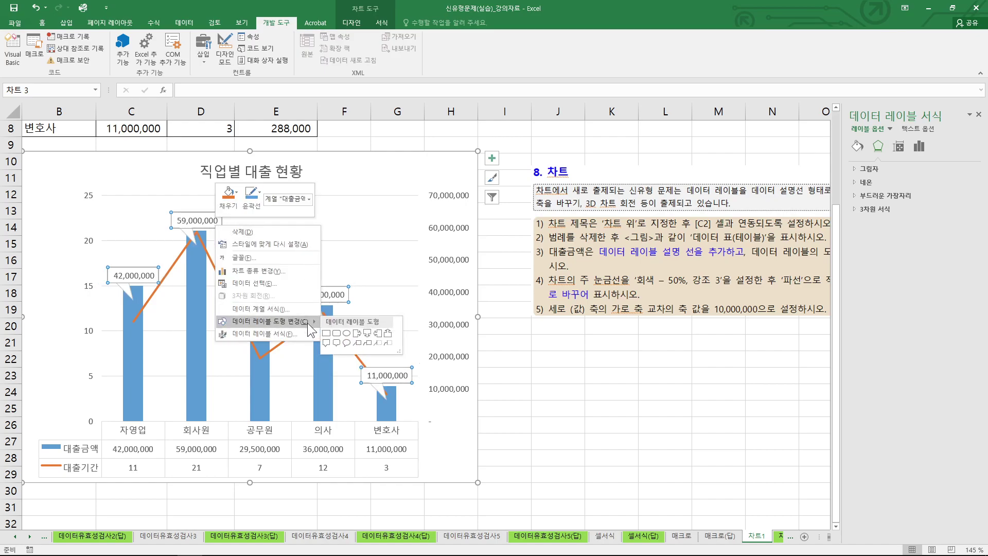
{"action": "left_click", "coordinate": [346, 343]}
{"action": "left_click", "coordinate": [350, 238]}
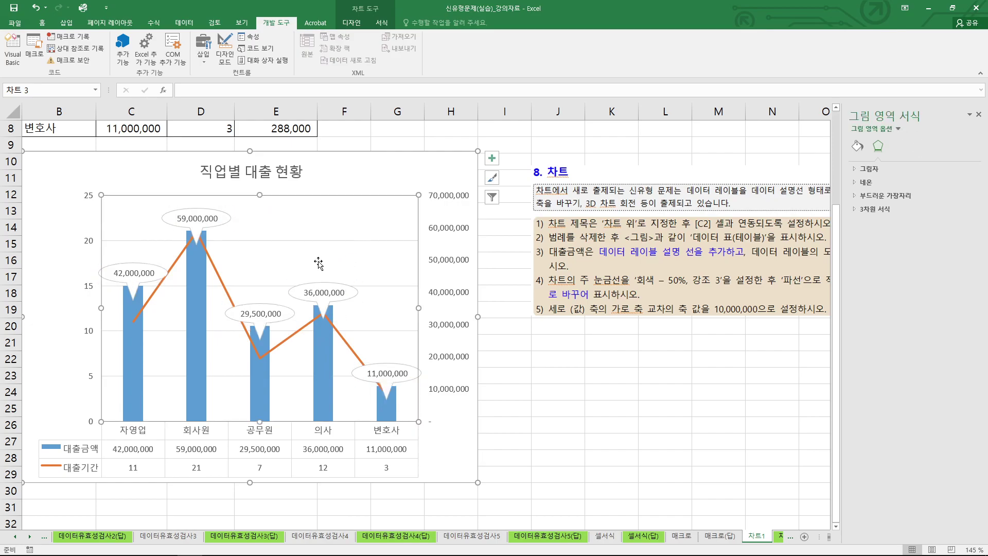
{"action": "left_click", "coordinate": [380, 178]}
{"action": "key", "text": "ctrl+2"}
{"action": "mouse_move", "coordinate": [216, 247]}
{"action": "left_mouse_down"}
{"action": "mouse_move", "coordinate": [218, 238]}
{"action": "mouse_move", "coordinate": [206, 247]}
{"action": "left_mouse_up"}
{"action": "mouse_move", "coordinate": [112, 297]}
{"action": "left_mouse_down"}
{"action": "mouse_move", "coordinate": [139, 269]}
{"action": "mouse_move", "coordinate": [133, 306]}
{"action": "left_mouse_up"}
{"action": "left_click_drag", "start_coordinate": [246, 337], "coordinate": [333, 326]}
{"action": "left_click_drag", "start_coordinate": [371, 384], "coordinate": [400, 392]}
{"action": "key", "text": "Escape"}
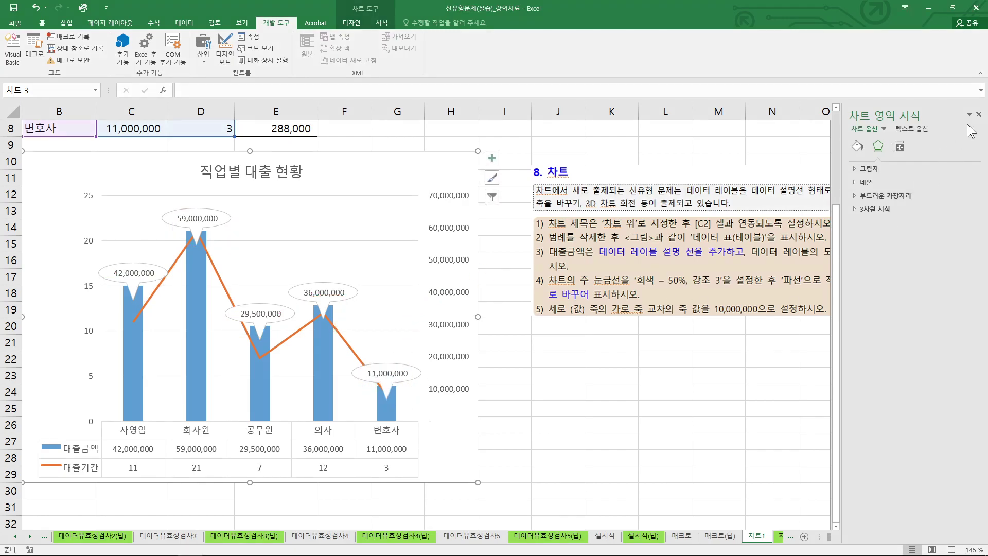
Step: Close the chart formatting pane
{"action": "left_click", "coordinate": [978, 115]}
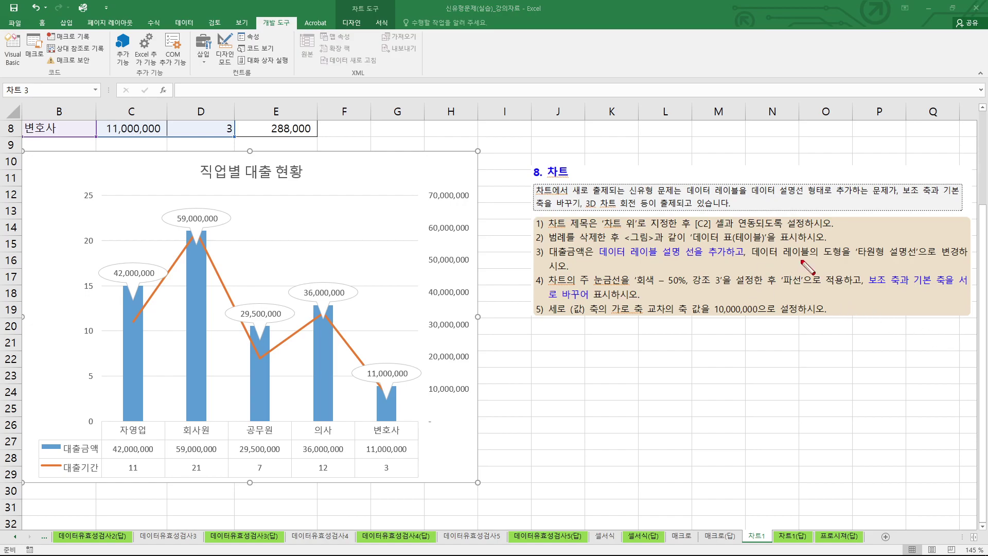
{"action": "key", "text": "ctrl+2"}
{"action": "left_click_drag", "start_coordinate": [867, 284], "coordinate": [952, 287]}
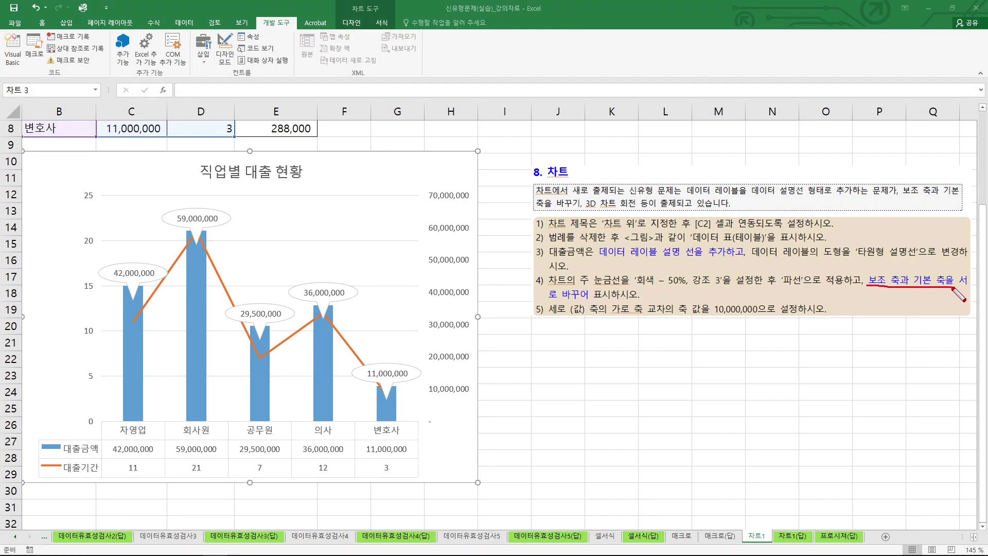
Step: Swap the chart's axes by moving 대출금액 to the primary axis and assigning 대출기간 to the secondary axis
{"action": "mouse_move", "coordinate": [560, 304]}
{"action": "left_mouse_down"}
{"action": "mouse_move", "coordinate": [590, 304]}
{"action": "mouse_move", "coordinate": [541, 296]}
{"action": "mouse_move", "coordinate": [546, 304]}
{"action": "left_mouse_up"}
{"action": "mouse_move", "coordinate": [868, 287]}
{"action": "left_mouse_down"}
{"action": "mouse_move", "coordinate": [950, 264]}
{"action": "mouse_move", "coordinate": [941, 286]}
{"action": "left_mouse_up"}
{"action": "key", "text": "Escape"}
{"action": "right_click", "coordinate": [387, 182]}
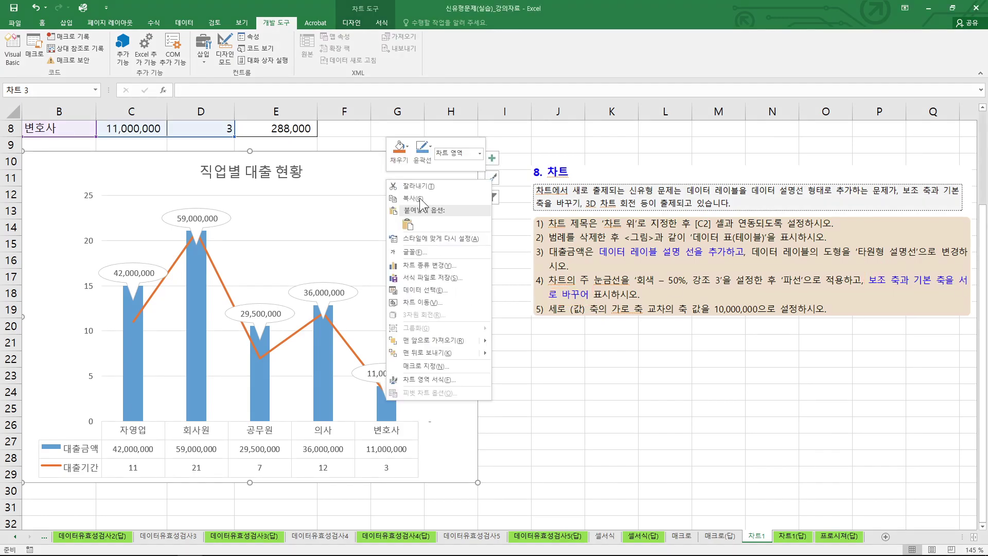
{"action": "left_click", "coordinate": [416, 266]}
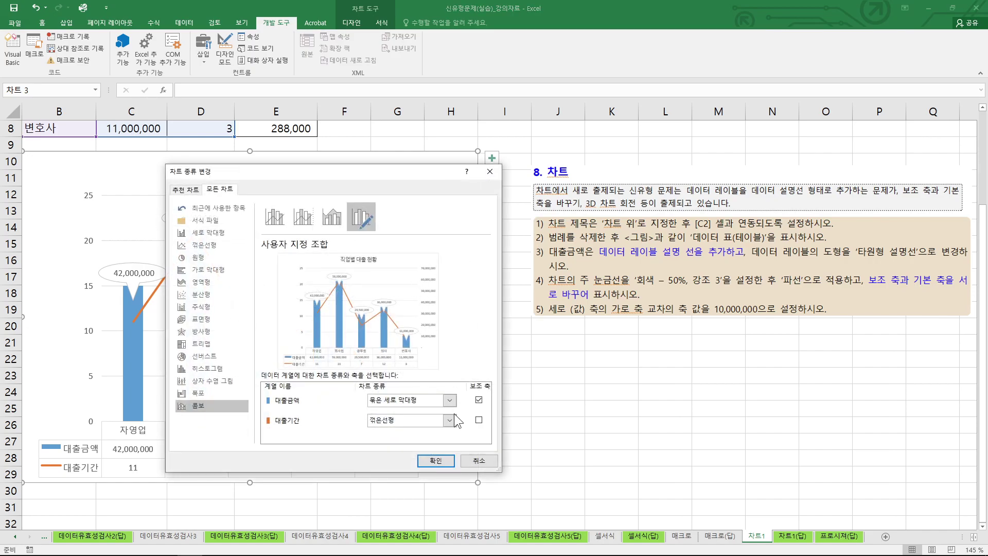
{"action": "mouse_move", "coordinate": [488, 391]}
{"action": "left_mouse_down"}
{"action": "mouse_move", "coordinate": [468, 427]}
{"action": "mouse_move", "coordinate": [481, 428]}
{"action": "left_mouse_up"}
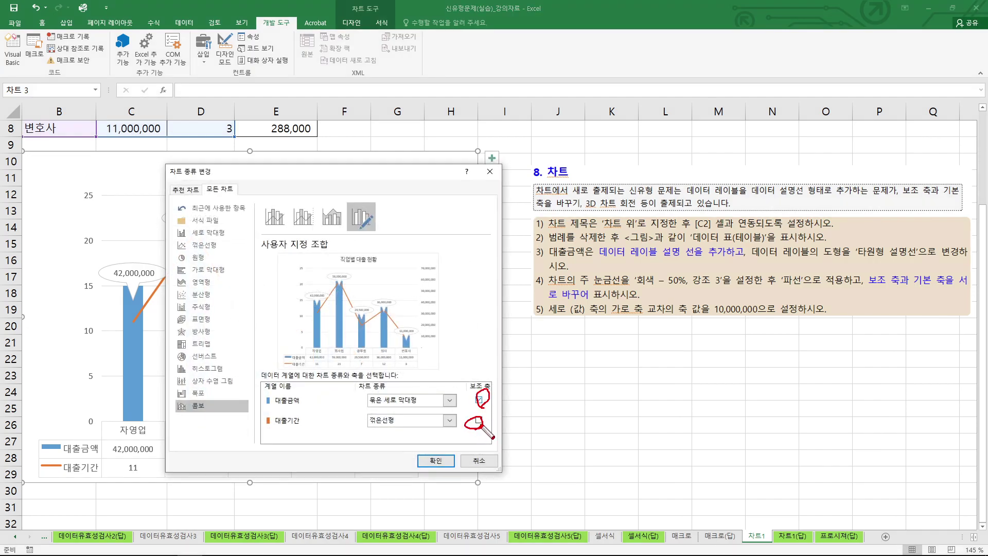
{"action": "left_click", "coordinate": [478, 400]}
{"action": "left_click", "coordinate": [479, 420]}
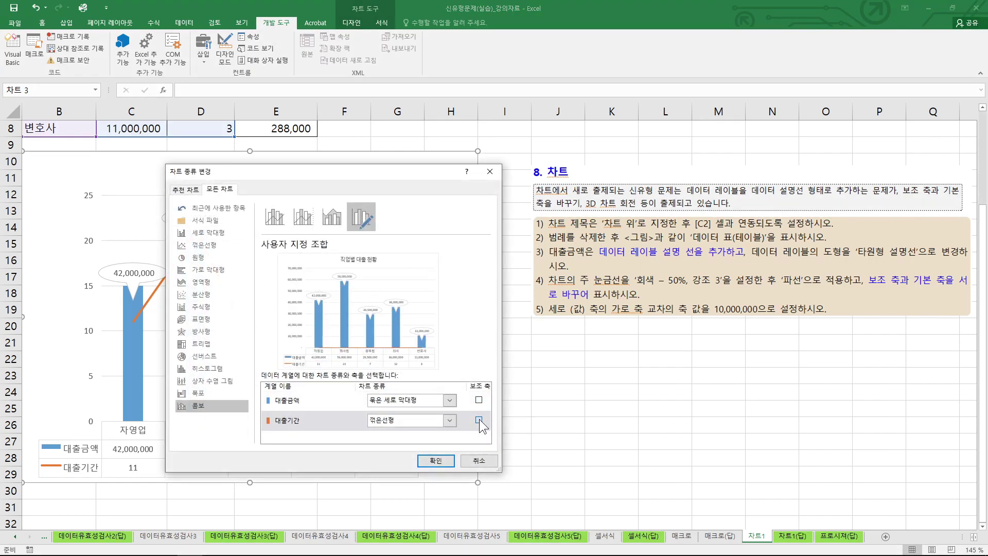
{"action": "mouse_move", "coordinate": [380, 180]}
{"action": "left_mouse_down"}
{"action": "mouse_move", "coordinate": [327, 242]}
{"action": "mouse_move", "coordinate": [301, 303]}
{"action": "left_mouse_up"}
{"action": "left_click_drag", "start_coordinate": [437, 193], "coordinate": [77, 199]}
{"action": "left_click_drag", "start_coordinate": [86, 183], "coordinate": [107, 204]}
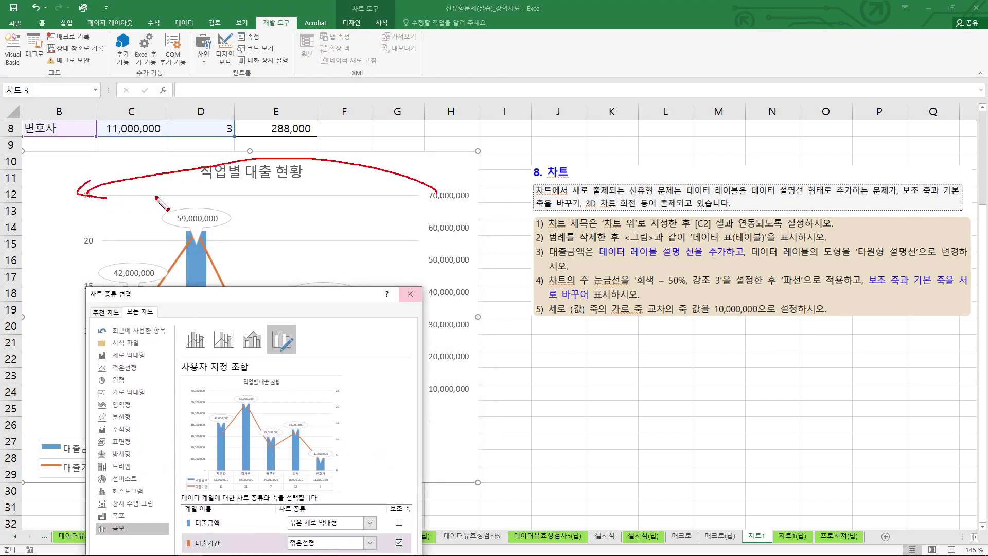
{"action": "left_click_drag", "start_coordinate": [435, 181], "coordinate": [416, 198]}
{"action": "key", "text": "Escape"}
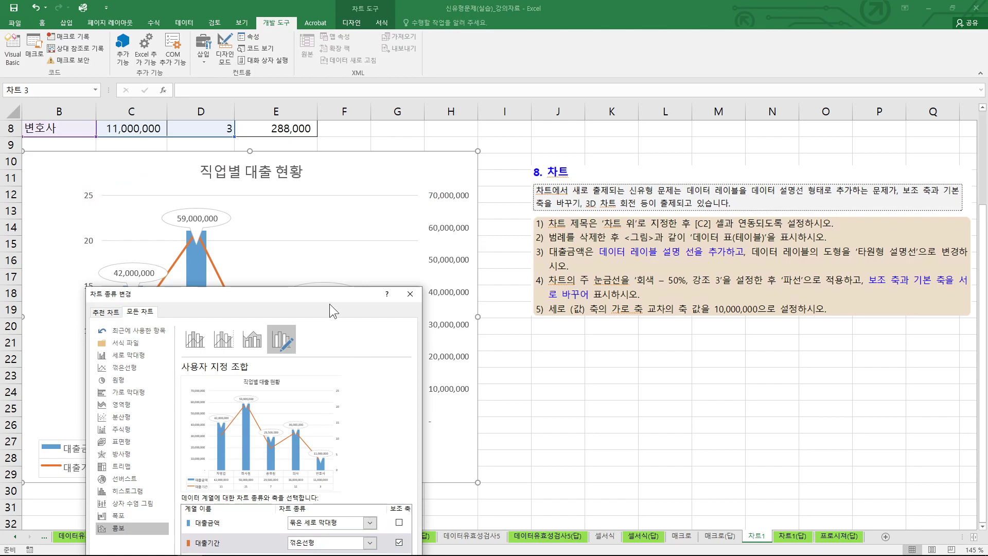
{"action": "left_click_drag", "start_coordinate": [332, 301], "coordinate": [383, 191]}
{"action": "left_click", "coordinate": [376, 502]}
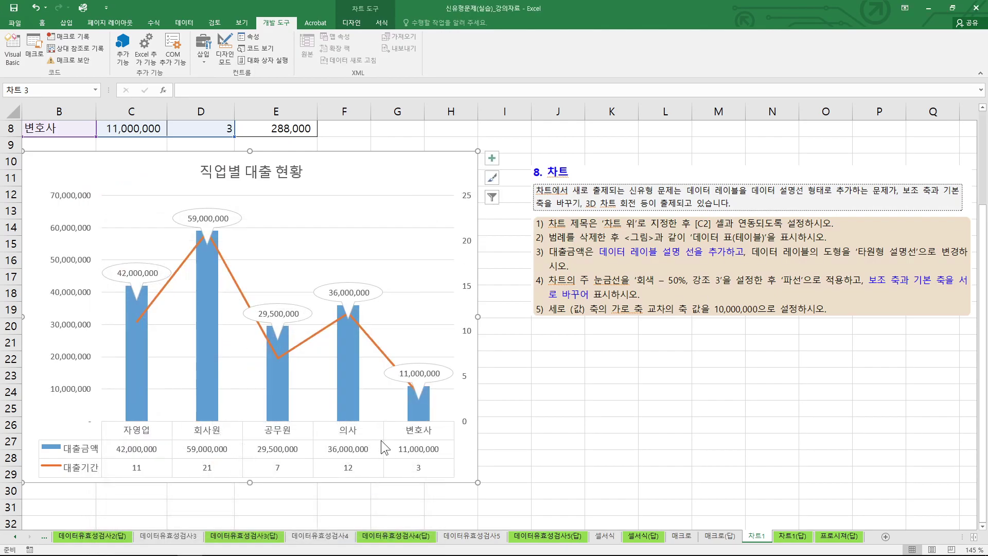
Step: Review the secondary axis assignment of both series in the combo chart type settings without changing anything
{"action": "mouse_move", "coordinate": [75, 185]}
{"action": "left_mouse_down"}
{"action": "mouse_move", "coordinate": [81, 198]}
{"action": "mouse_move", "coordinate": [71, 185]}
{"action": "left_mouse_up"}
{"action": "key", "text": "Escape"}
{"action": "right_click", "coordinate": [404, 168]}
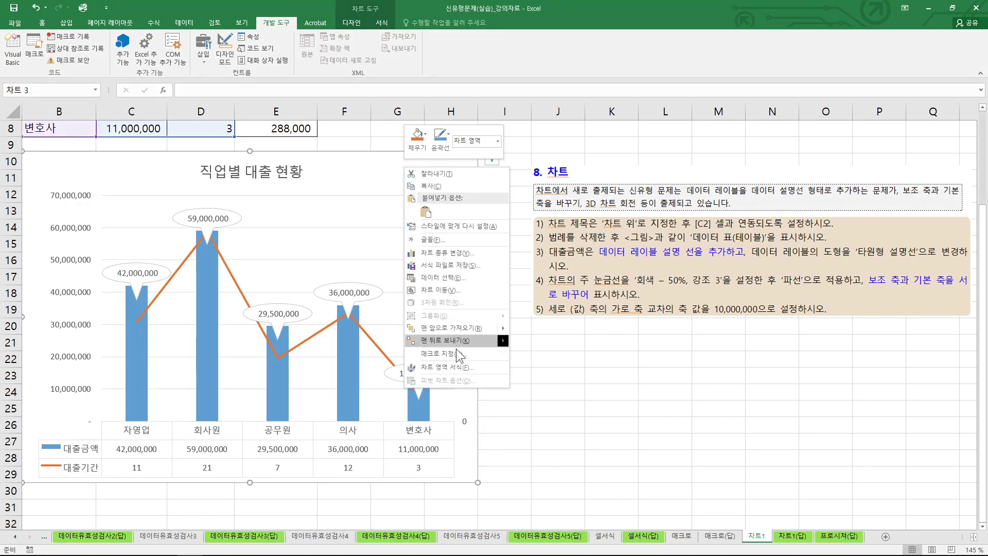
{"action": "left_click", "coordinate": [459, 253]}
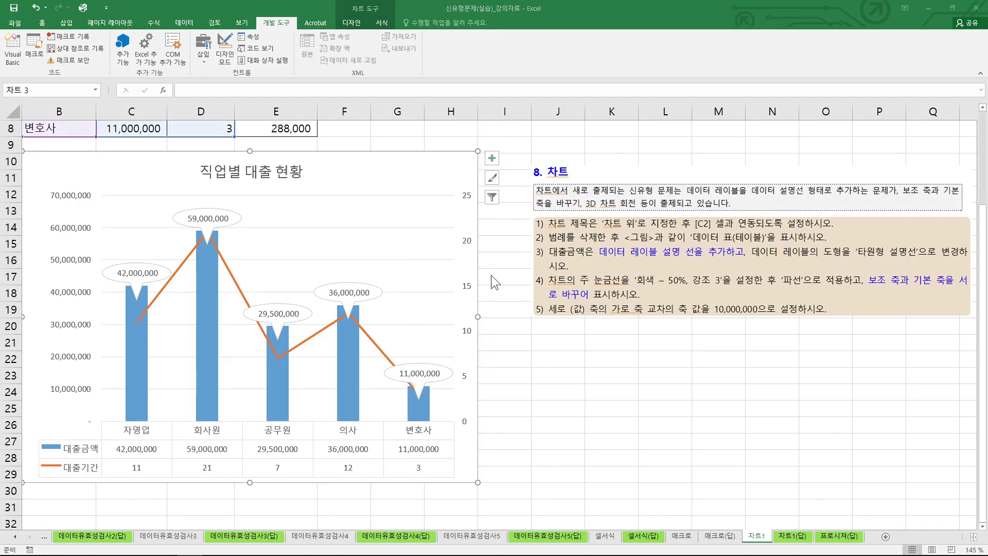
{"action": "mouse_move", "coordinate": [422, 437]}
{"action": "left_mouse_down"}
{"action": "mouse_move", "coordinate": [404, 480]}
{"action": "mouse_move", "coordinate": [408, 452]}
{"action": "left_mouse_up"}
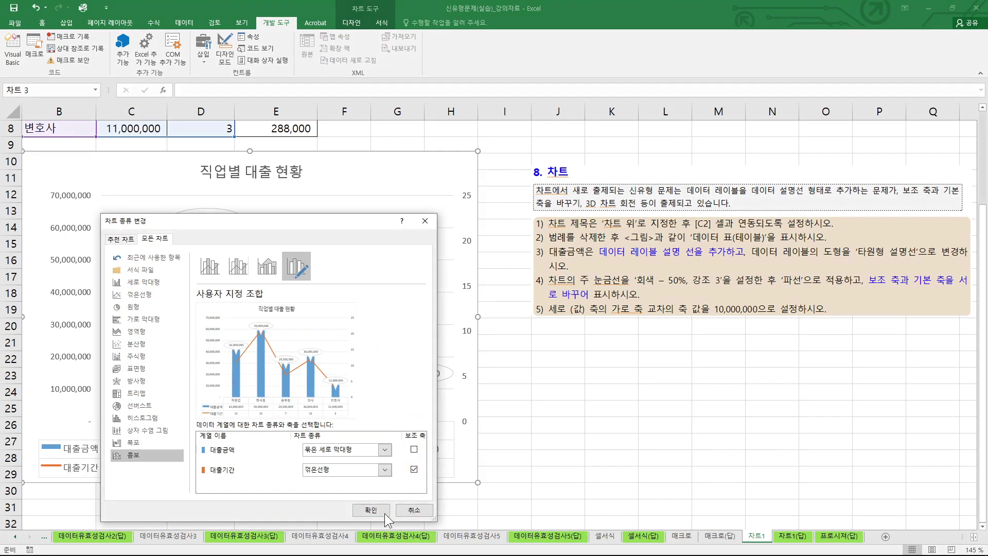
{"action": "left_click", "coordinate": [414, 509]}
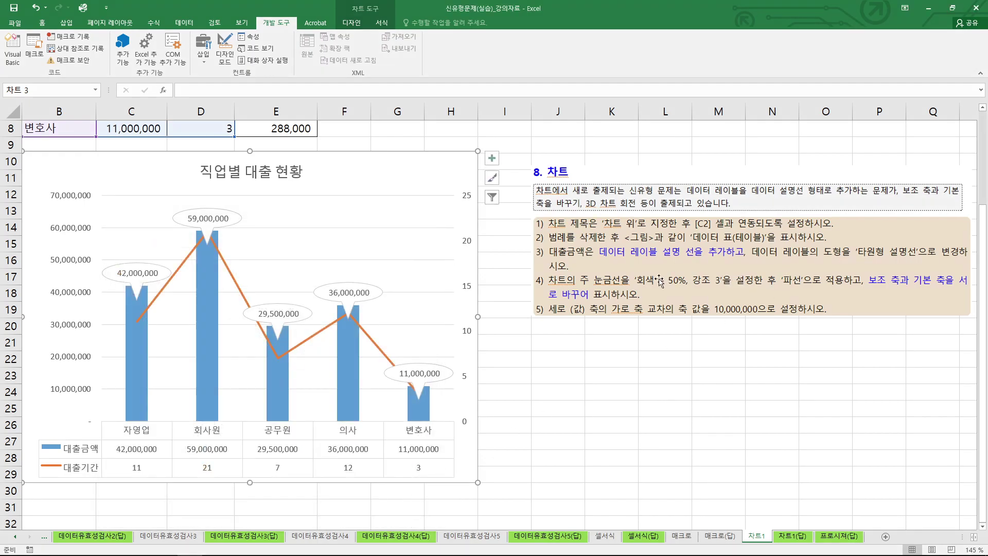
Step: Color the chart's major gridlines with the darkest shade of the white theme color
{"action": "right_click", "coordinate": [399, 227]}
{"action": "left_click", "coordinate": [449, 298]}
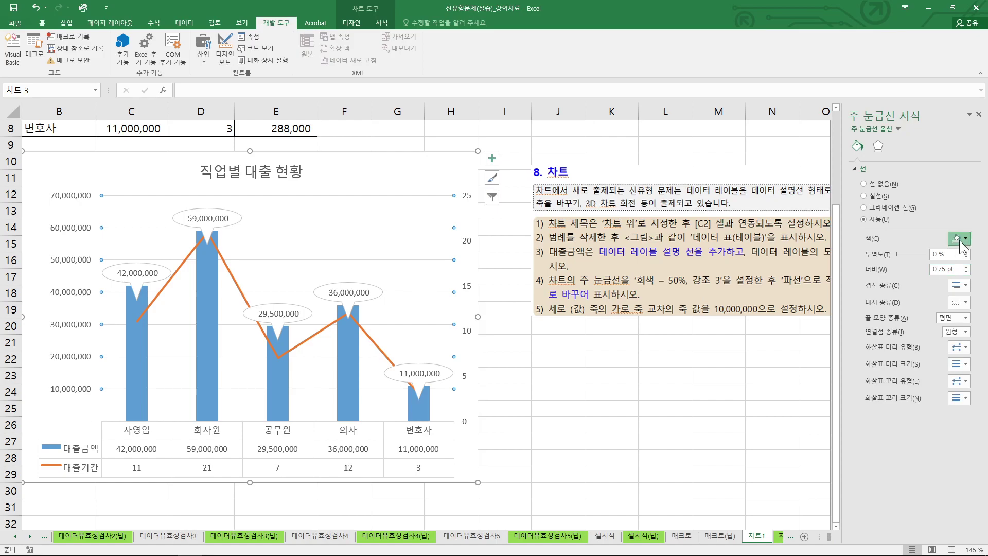
{"action": "left_click", "coordinate": [961, 239]}
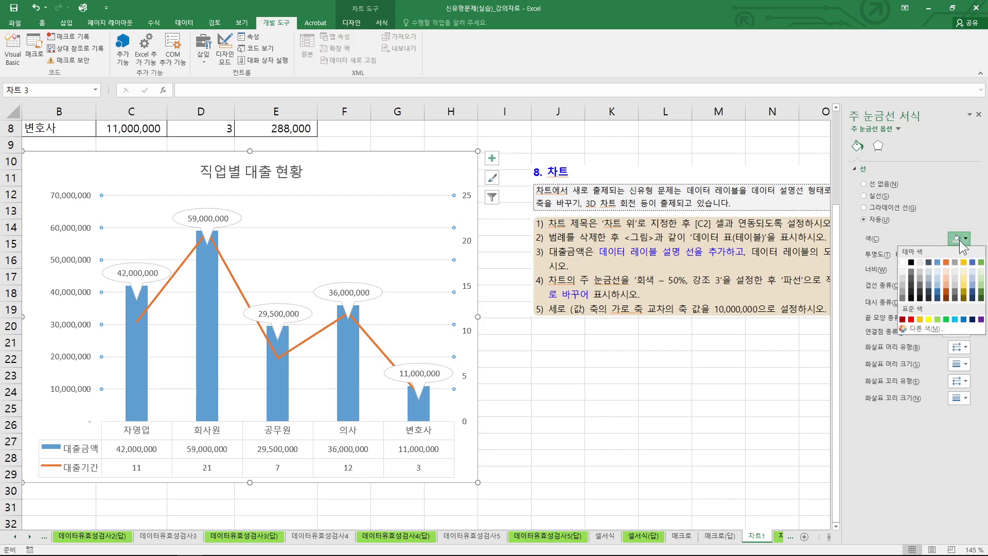
{"action": "left_click", "coordinate": [904, 298]}
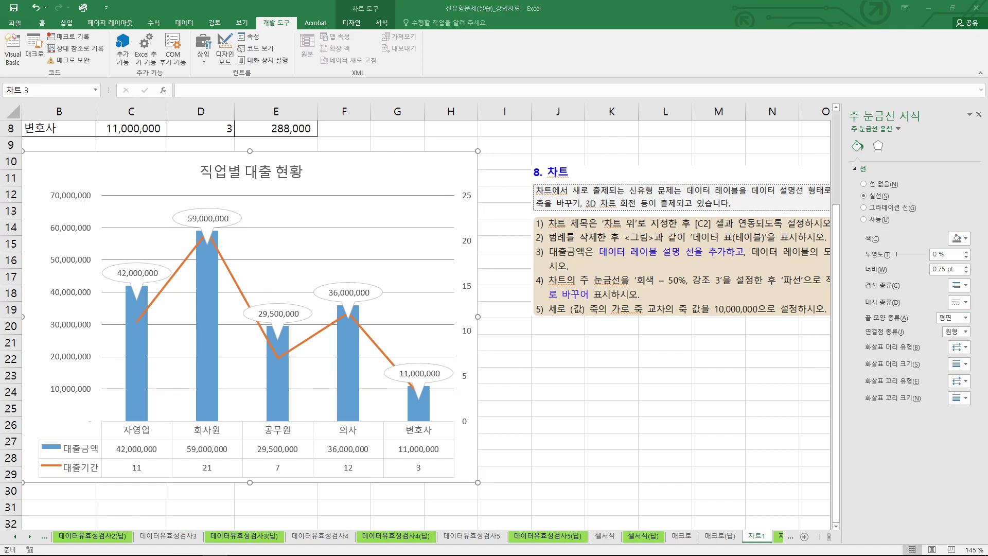
{"action": "left_click", "coordinate": [430, 228]}
{"action": "right_click", "coordinate": [430, 228]}
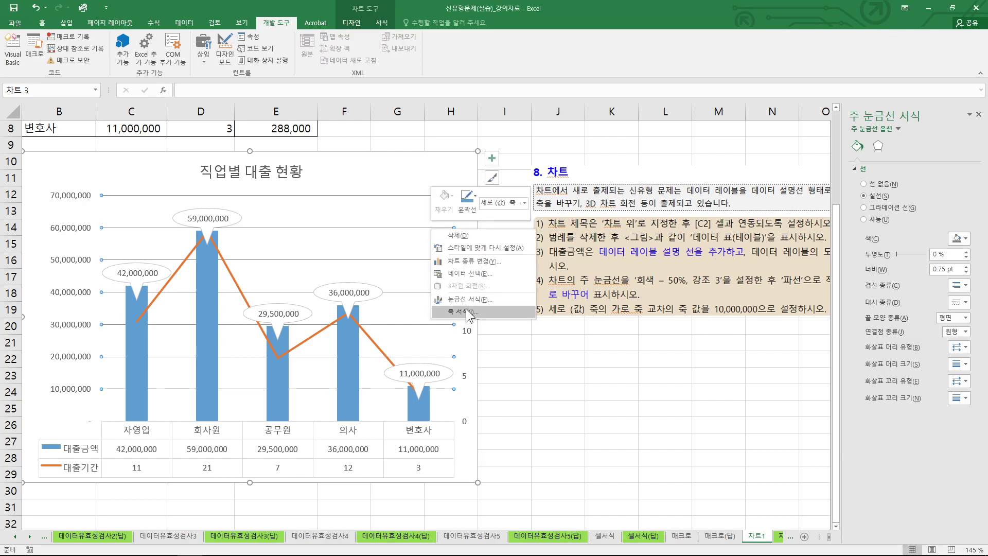
{"action": "left_click", "coordinate": [468, 310]}
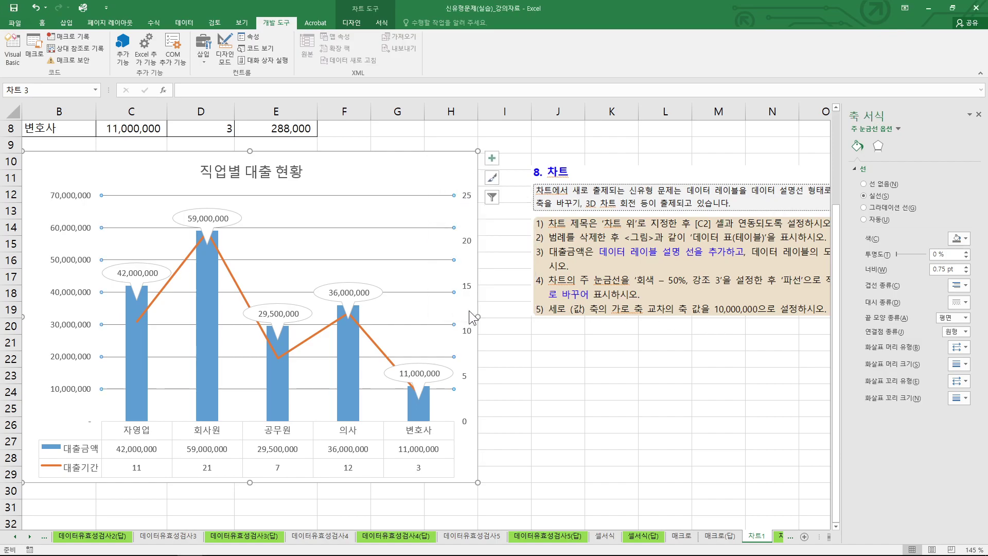
{"action": "right_click", "coordinate": [432, 196]}
{"action": "left_click", "coordinate": [413, 196]}
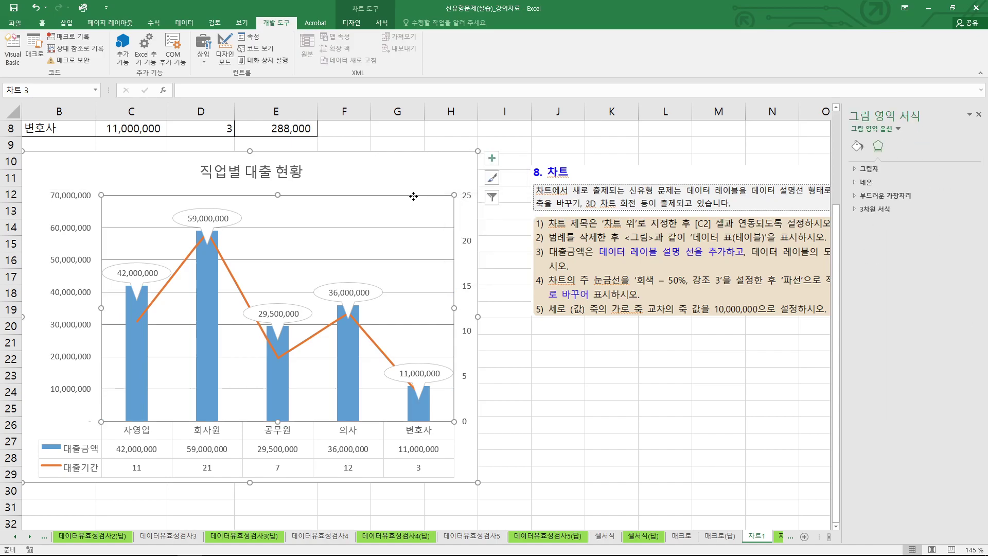
Step: Set the color of the chart's major gridlines to 회색 - 50%, 강조 3
{"action": "left_click", "coordinate": [406, 227]}
{"action": "right_click", "coordinate": [406, 227]}
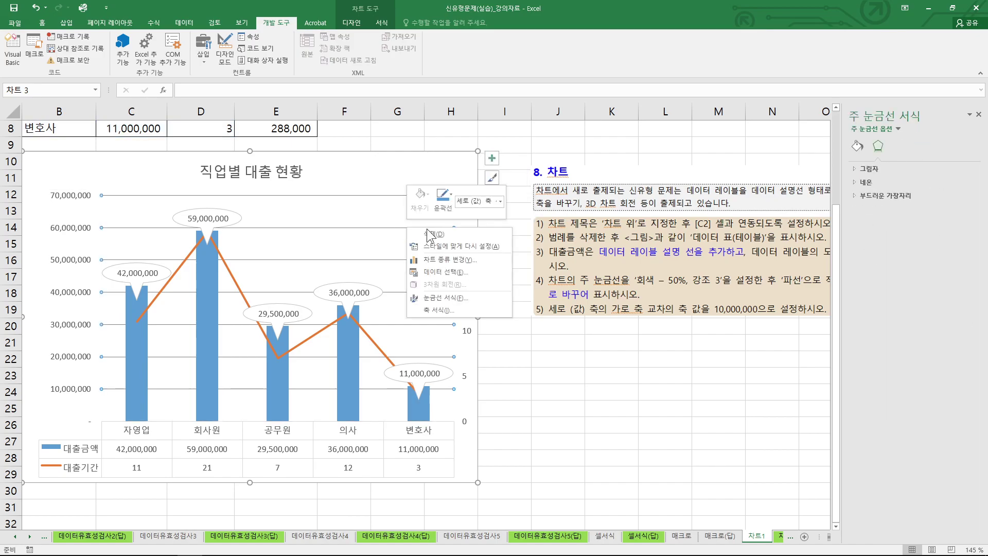
{"action": "left_click", "coordinate": [461, 295]}
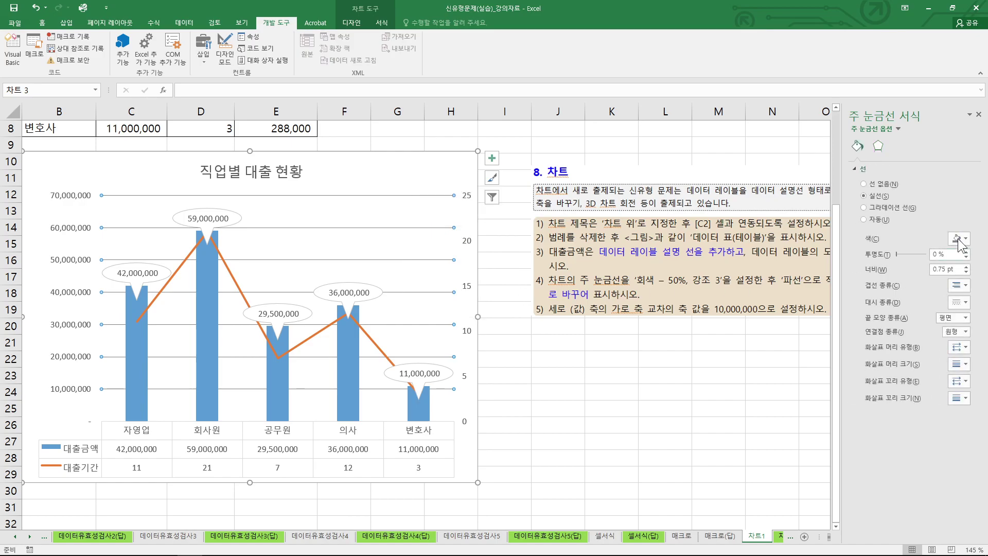
{"action": "left_click", "coordinate": [958, 239]}
{"action": "mouse_move", "coordinate": [638, 273]}
{"action": "left_mouse_down"}
{"action": "mouse_move", "coordinate": [721, 288]}
{"action": "mouse_move", "coordinate": [638, 278]}
{"action": "left_mouse_up"}
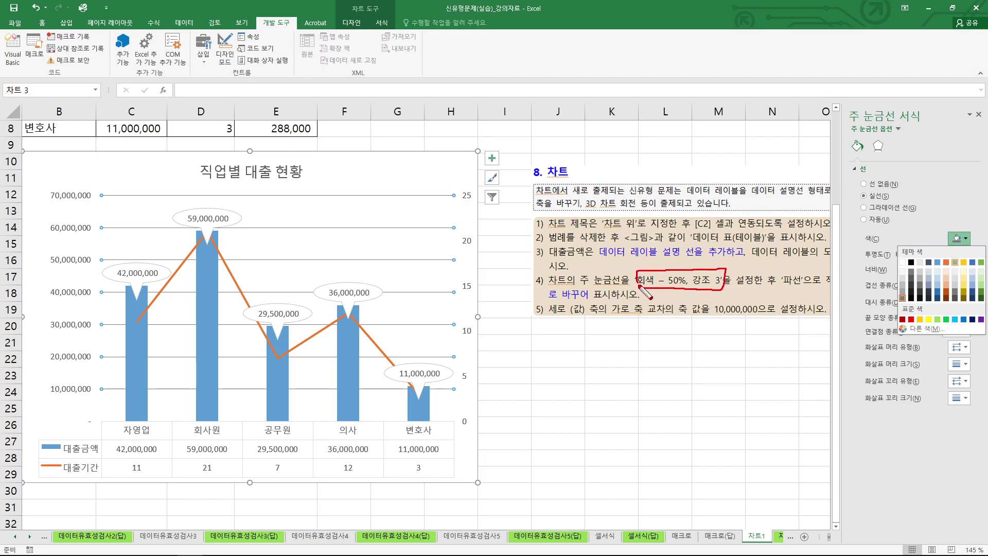
{"action": "left_click_drag", "start_coordinate": [952, 257], "coordinate": [959, 269]}
{"action": "key", "text": "Escape"}
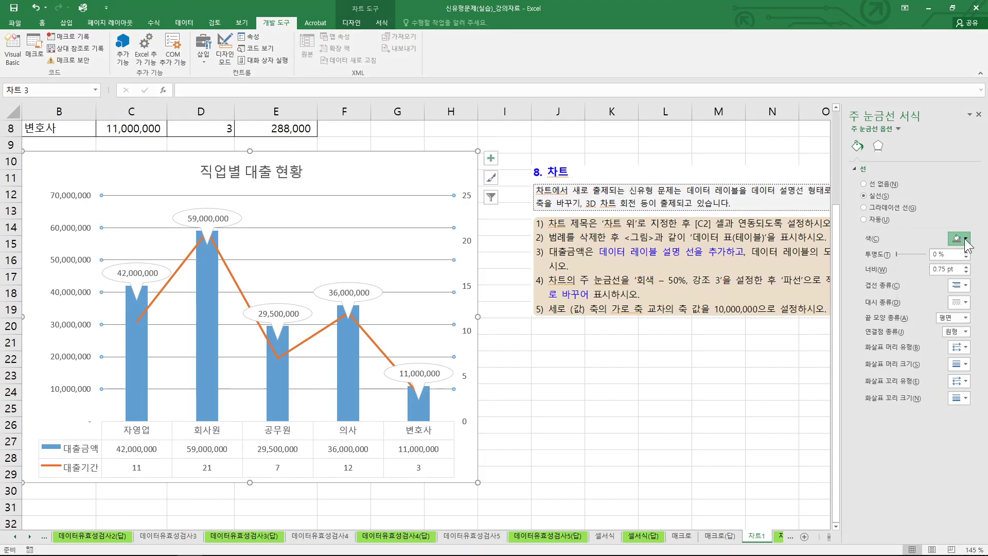
{"action": "left_click", "coordinate": [959, 238]}
{"action": "left_click", "coordinate": [955, 261]}
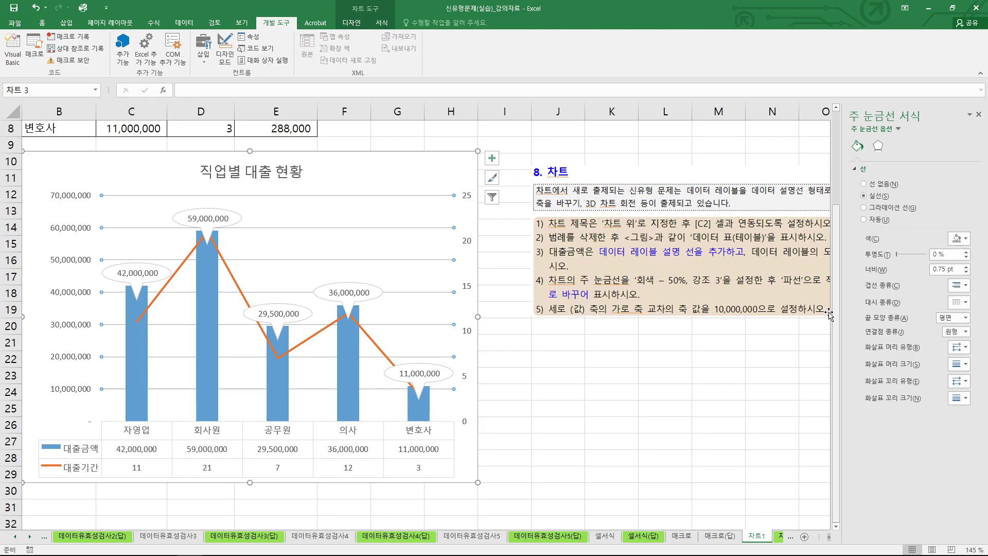
Step: Apply the dash line style (파선) to the major gridlines and close the formatting pane
{"action": "left_click", "coordinate": [960, 302]}
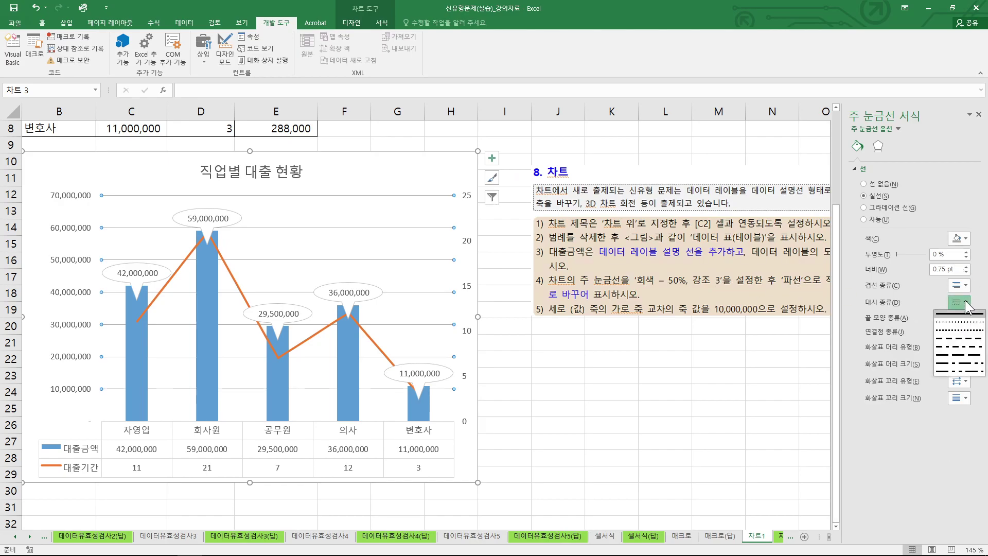
{"action": "left_click", "coordinate": [945, 339]}
{"action": "left_click", "coordinate": [758, 360]}
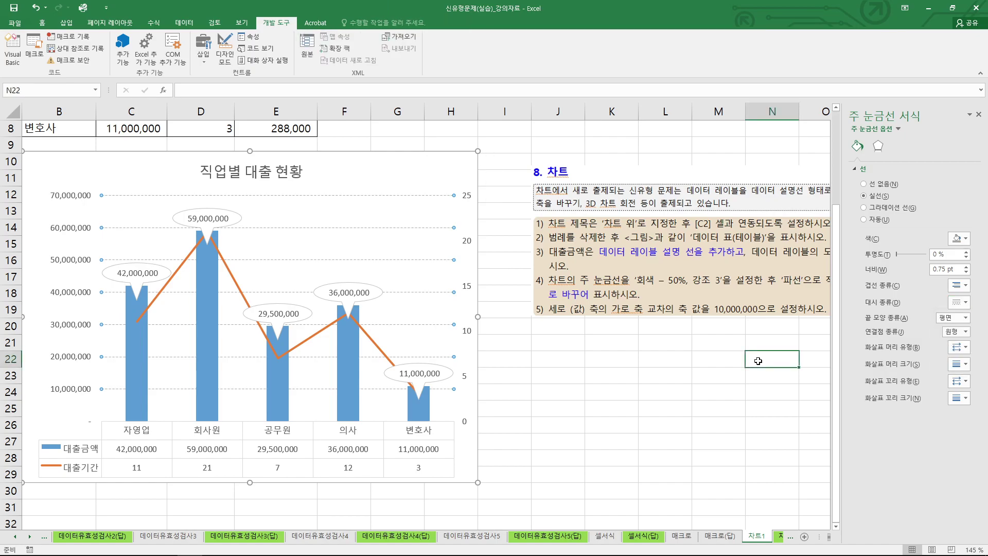
{"action": "left_click", "coordinate": [979, 115]}
{"action": "mouse_move", "coordinate": [806, 286]}
{"action": "left_mouse_down"}
{"action": "mouse_move", "coordinate": [773, 289]}
{"action": "mouse_move", "coordinate": [774, 280]}
{"action": "left_mouse_up"}
{"action": "mouse_move", "coordinate": [712, 293]}
{"action": "left_mouse_down"}
{"action": "mouse_move", "coordinate": [649, 288]}
{"action": "mouse_move", "coordinate": [705, 295]}
{"action": "left_mouse_up"}
{"action": "left_click_drag", "start_coordinate": [921, 291], "coordinate": [859, 289]}
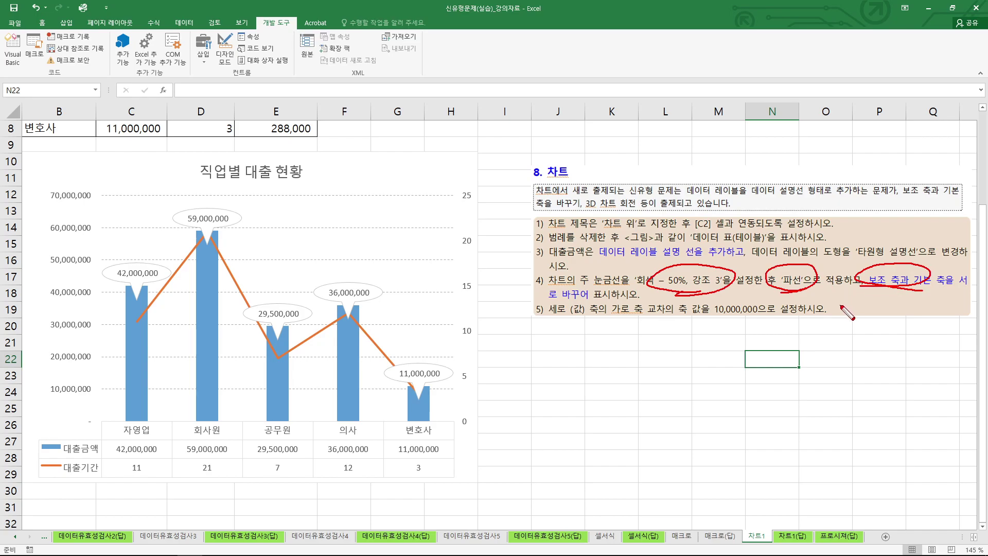
{"action": "mouse_move", "coordinate": [607, 315]}
{"action": "left_mouse_down"}
{"action": "mouse_move", "coordinate": [717, 314]}
{"action": "mouse_move", "coordinate": [606, 315]}
{"action": "left_mouse_up"}
{"action": "left_click_drag", "start_coordinate": [716, 317], "coordinate": [776, 316]}
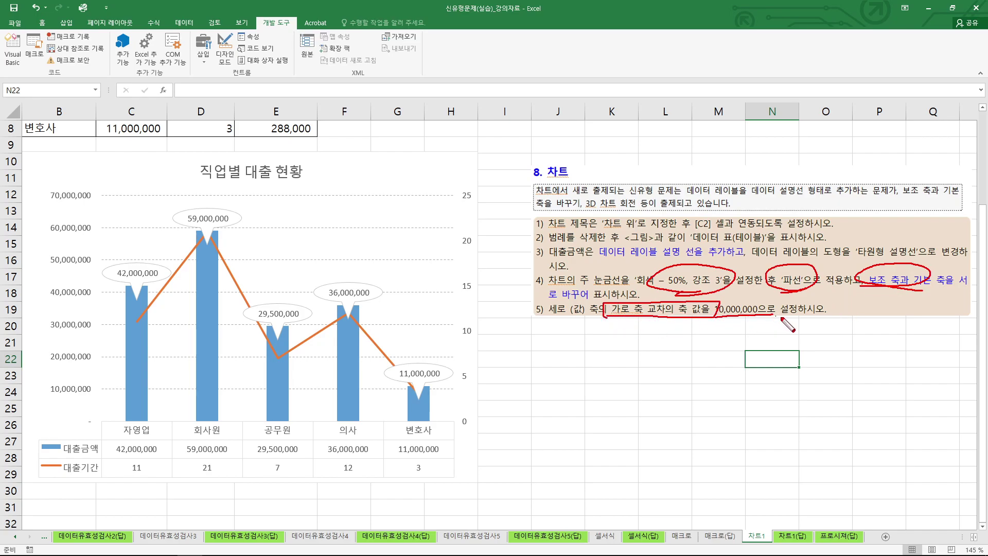
{"action": "key", "text": "Escape"}
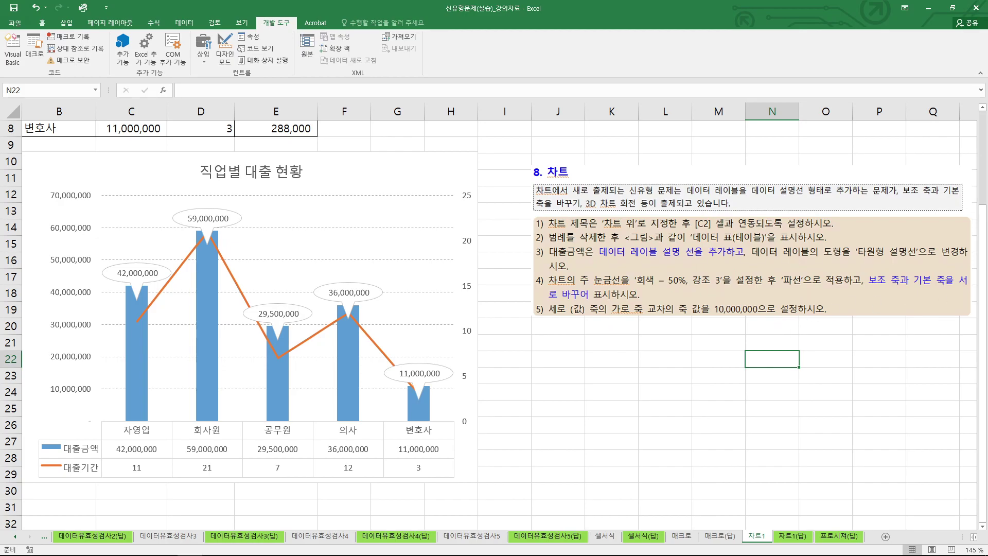
Step: Set the horizontal axis to cross the primary vertical (value) axis at the axis value 10000000
{"action": "left_click", "coordinate": [381, 172]}
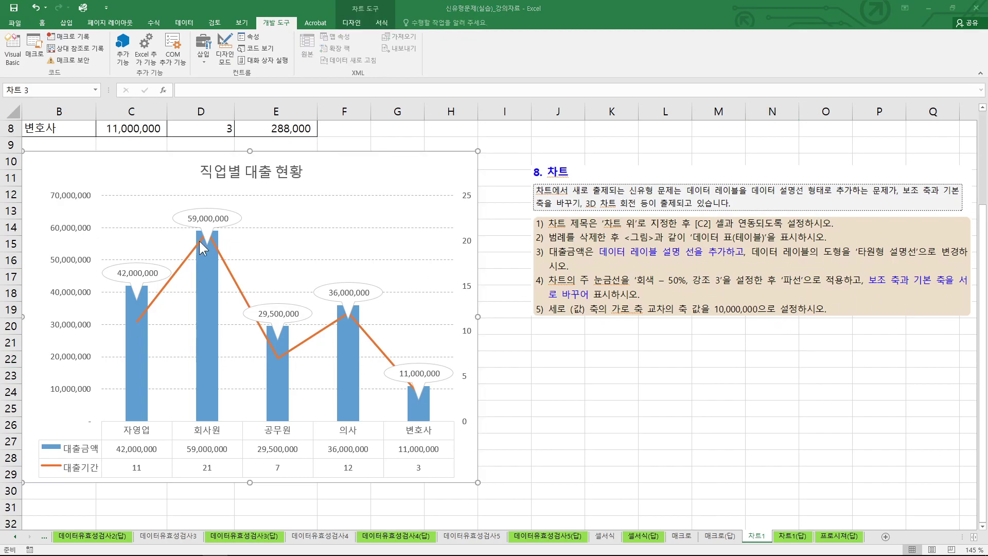
{"action": "left_click", "coordinate": [71, 262]}
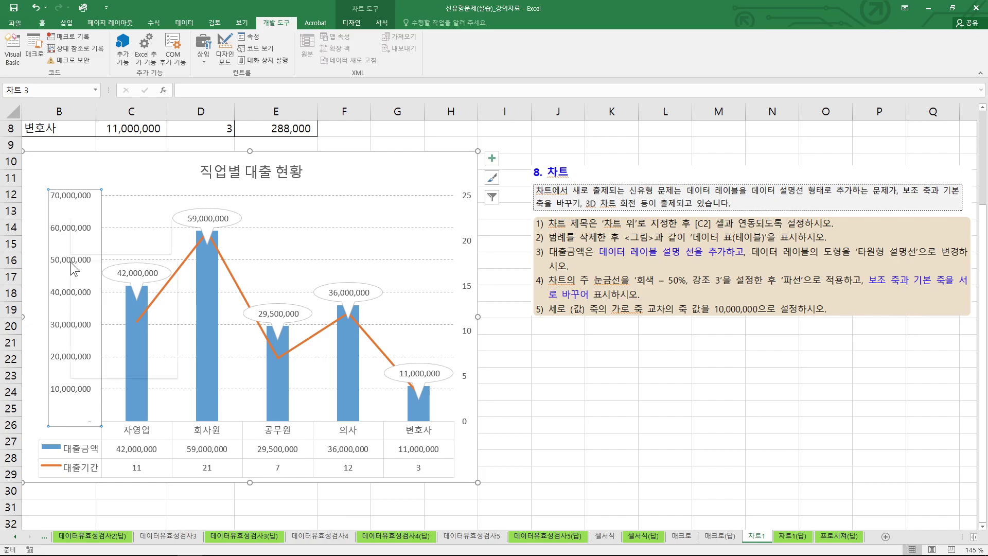
{"action": "right_click", "coordinate": [71, 261]}
{"action": "left_click", "coordinate": [113, 370]}
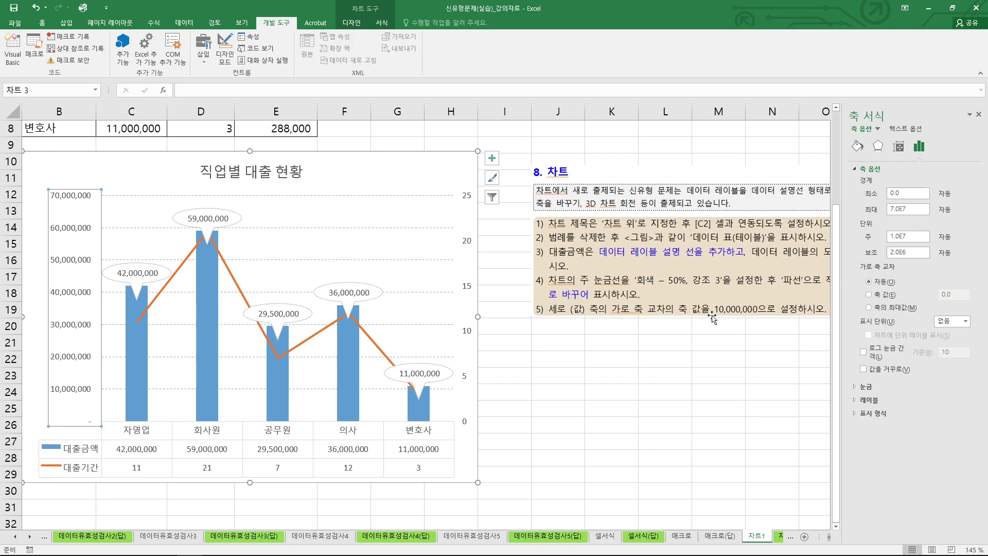
{"action": "key", "text": "ctrl+2"}
{"action": "mouse_move", "coordinate": [695, 322]}
{"action": "left_mouse_down"}
{"action": "mouse_move", "coordinate": [661, 304]}
{"action": "mouse_move", "coordinate": [678, 322]}
{"action": "left_mouse_up"}
{"action": "mouse_move", "coordinate": [744, 311]}
{"action": "left_mouse_down"}
{"action": "mouse_move", "coordinate": [785, 301]}
{"action": "mouse_move", "coordinate": [731, 325]}
{"action": "left_mouse_up"}
{"action": "left_click_drag", "start_coordinate": [895, 295], "coordinate": [871, 307]}
{"action": "key", "text": "Escape"}
{"action": "left_click", "coordinate": [898, 293]}
{"action": "type", "text": "10"}
{"action": "left_click", "coordinate": [503, 343]}
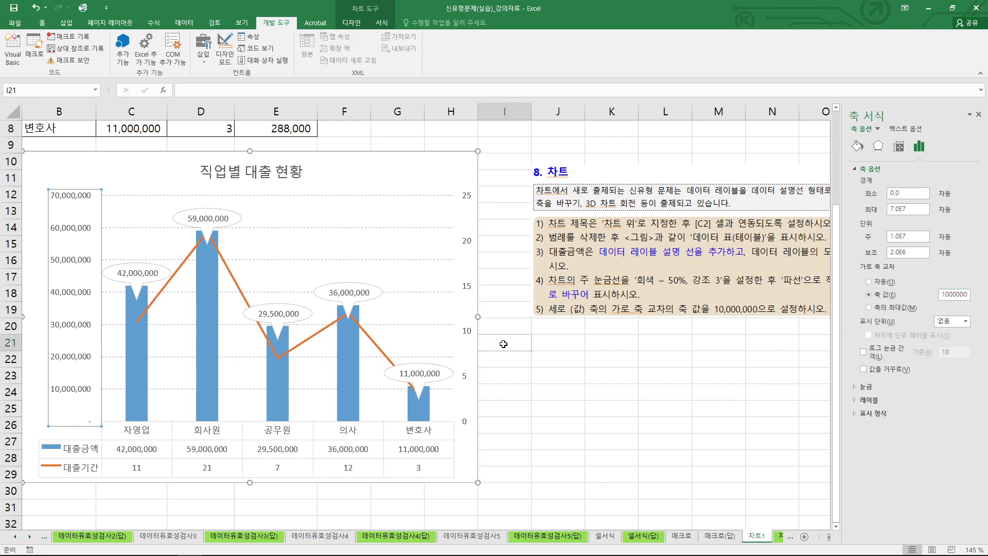
{"action": "left_click", "coordinate": [535, 387]}
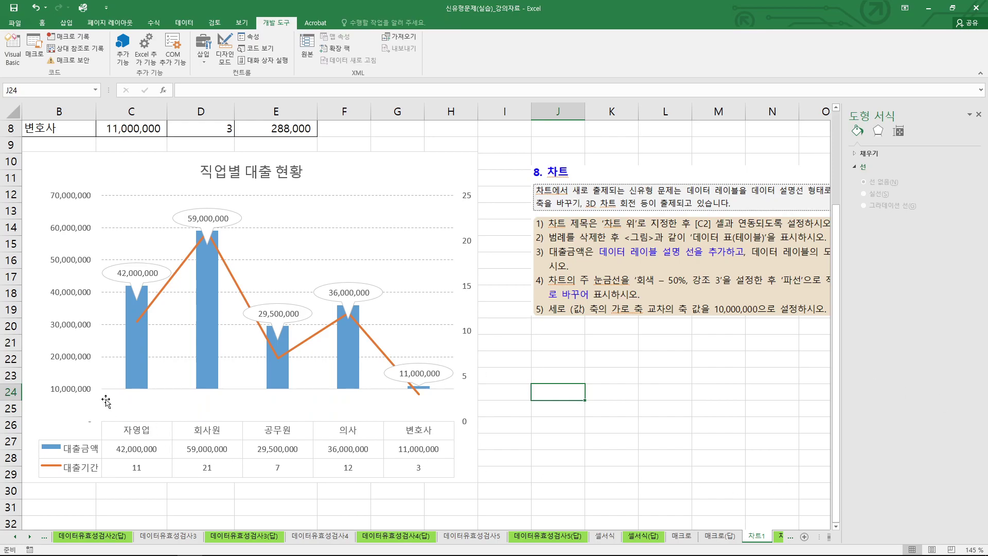
Step: Close the formatting pane and select an empty cell below the exercise instructions
{"action": "mouse_move", "coordinate": [93, 400]}
{"action": "left_mouse_down"}
{"action": "mouse_move", "coordinate": [51, 404]}
{"action": "mouse_move", "coordinate": [88, 385]}
{"action": "mouse_move", "coordinate": [91, 402]}
{"action": "left_mouse_up"}
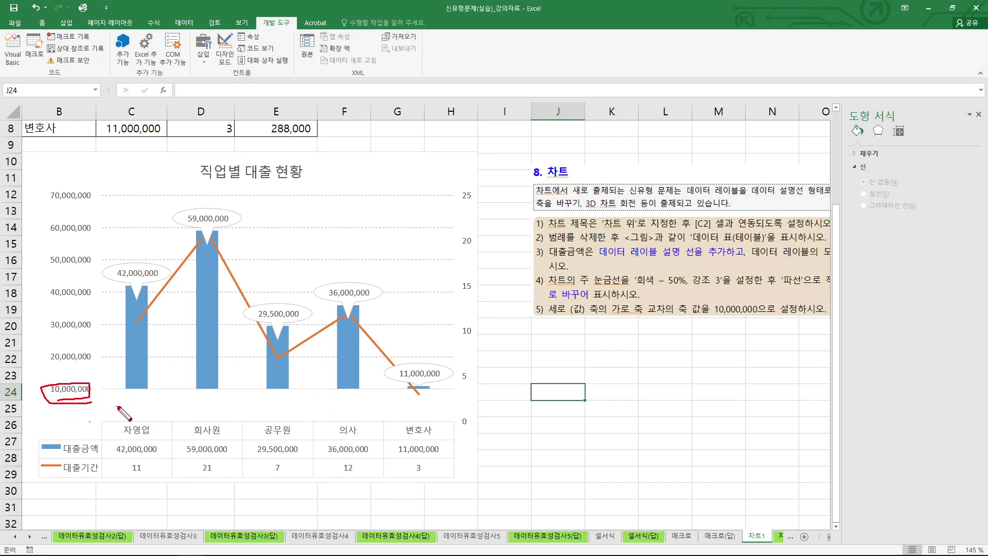
{"action": "left_click", "coordinate": [748, 380]}
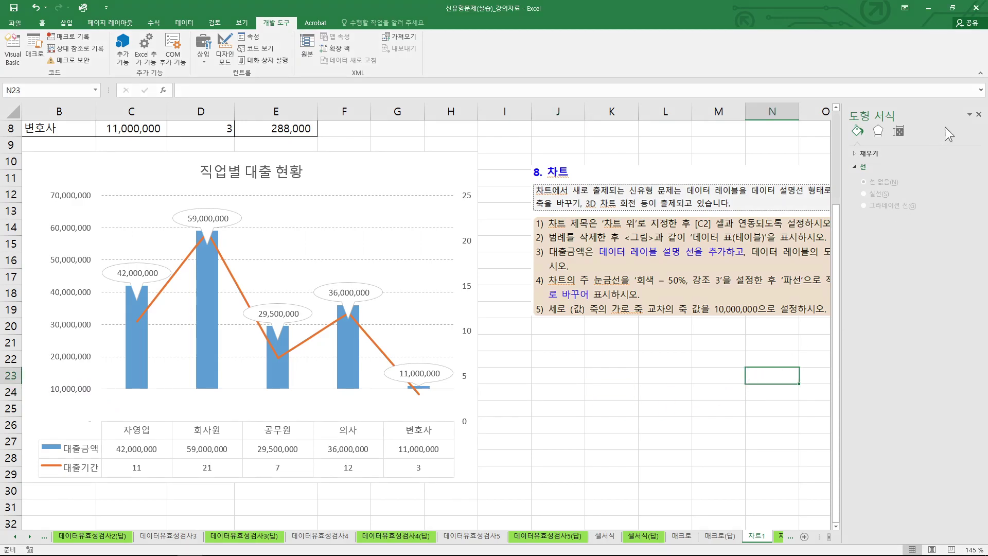
{"action": "left_click", "coordinate": [978, 114]}
{"action": "left_click", "coordinate": [616, 346]}
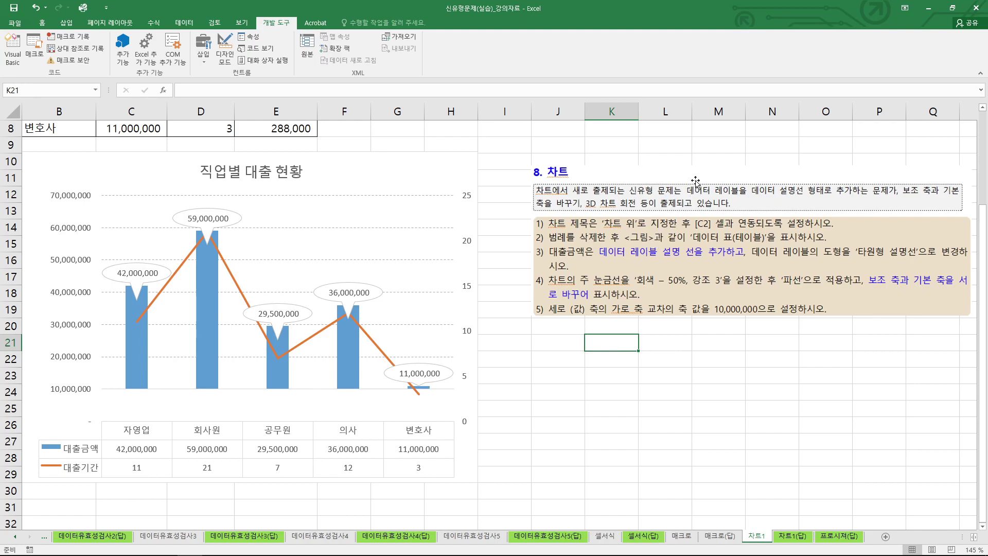
{"action": "mouse_move", "coordinate": [746, 196]}
{"action": "left_mouse_down"}
{"action": "mouse_move", "coordinate": [798, 199]}
{"action": "mouse_move", "coordinate": [788, 180]}
{"action": "mouse_move", "coordinate": [739, 196]}
{"action": "left_mouse_up"}
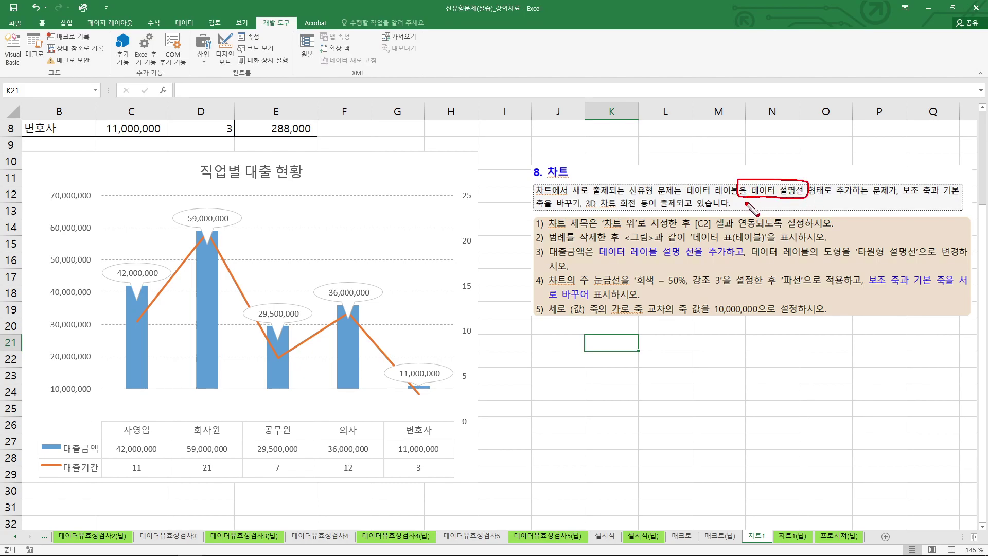
{"action": "mouse_move", "coordinate": [537, 210]}
{"action": "left_mouse_down"}
{"action": "mouse_move", "coordinate": [591, 208]}
{"action": "mouse_move", "coordinate": [533, 195]}
{"action": "mouse_move", "coordinate": [534, 209]}
{"action": "mouse_move", "coordinate": [648, 210]}
{"action": "mouse_move", "coordinate": [583, 200]}
{"action": "left_mouse_up"}
{"action": "key", "text": "Escape"}
{"action": "left_click", "coordinate": [500, 291]}
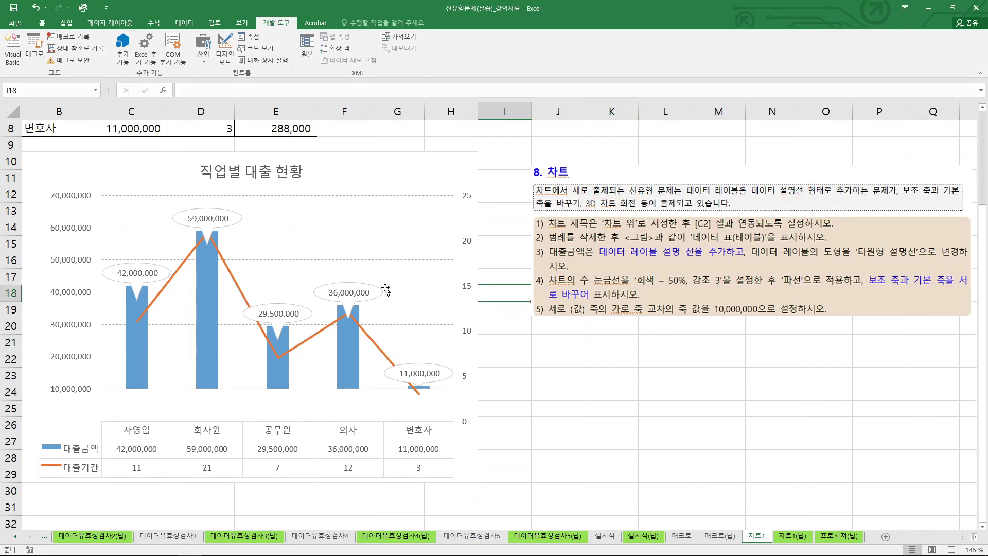
Step: Check the 3-D rotation option (3차원 회전) for the chart's 대출금액 column series and return to an empty cell
{"action": "right_click", "coordinate": [345, 345]}
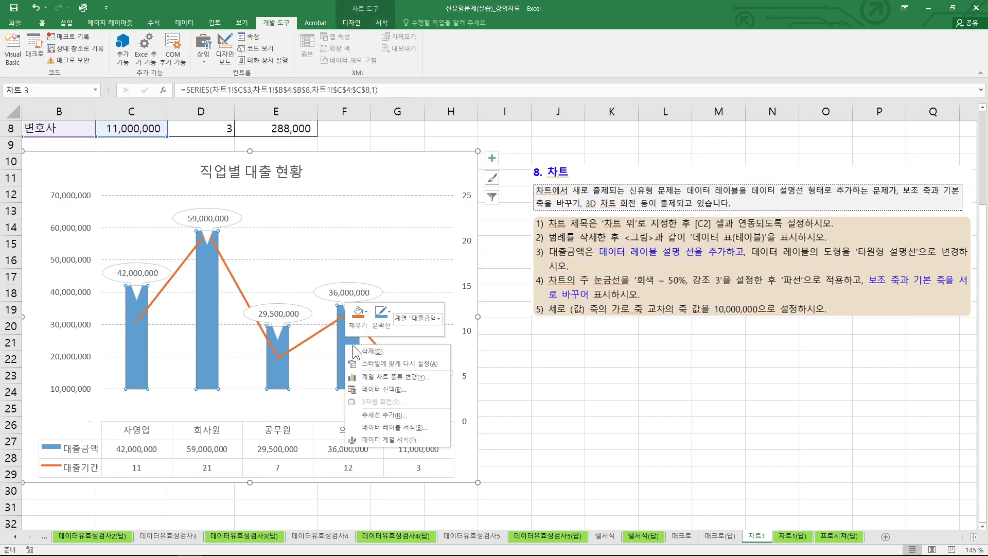
{"action": "mouse_move", "coordinate": [387, 409]}
{"action": "left_mouse_down"}
{"action": "mouse_move", "coordinate": [337, 407]}
{"action": "mouse_move", "coordinate": [402, 411]}
{"action": "mouse_move", "coordinate": [382, 410]}
{"action": "left_mouse_up"}
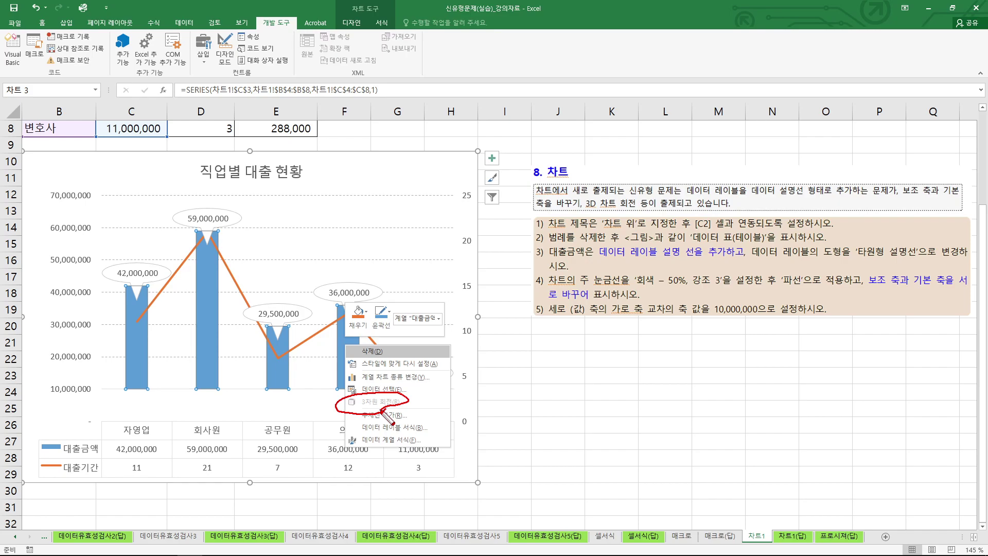
{"action": "key", "text": "Escape"}
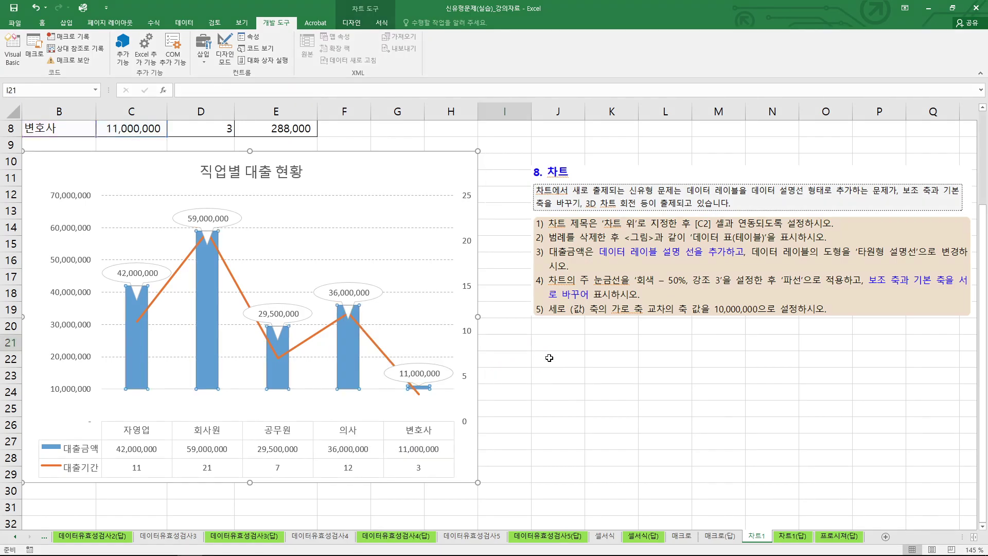
{"action": "left_click", "coordinate": [556, 358]}
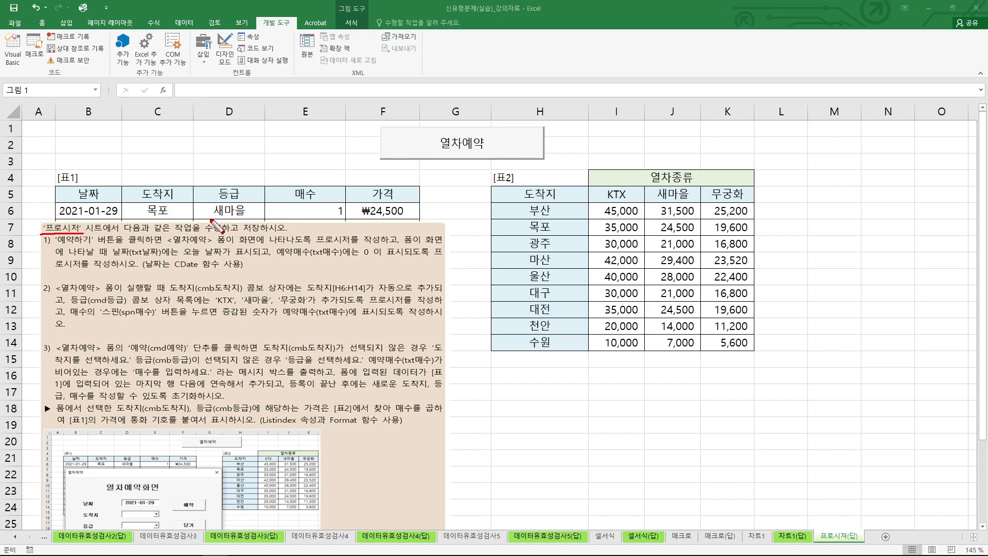
Step: Run the 열차예약 button on the 프로시저(답) sheet to view its reservation form, and close the form
{"action": "left_click", "coordinate": [474, 156]}
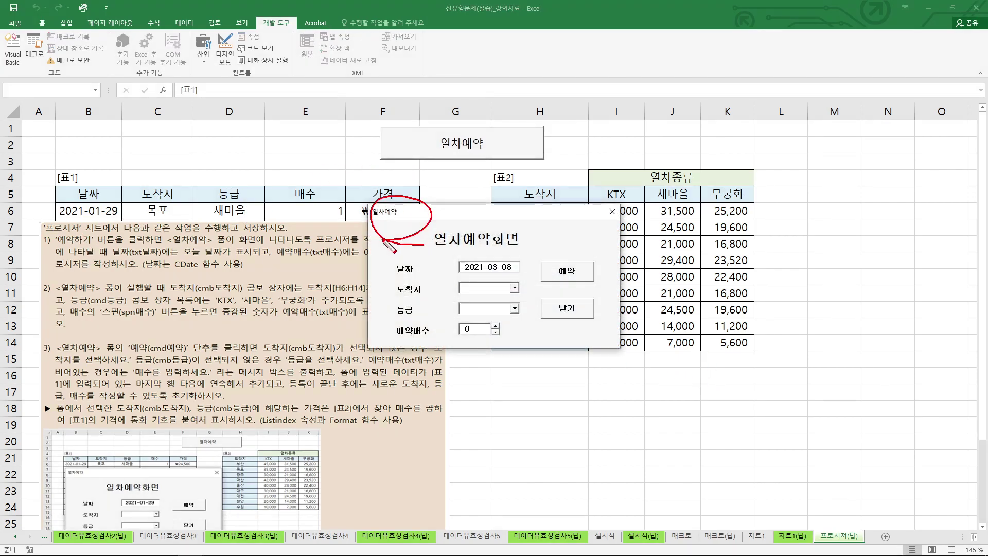
{"action": "left_click", "coordinate": [611, 212]}
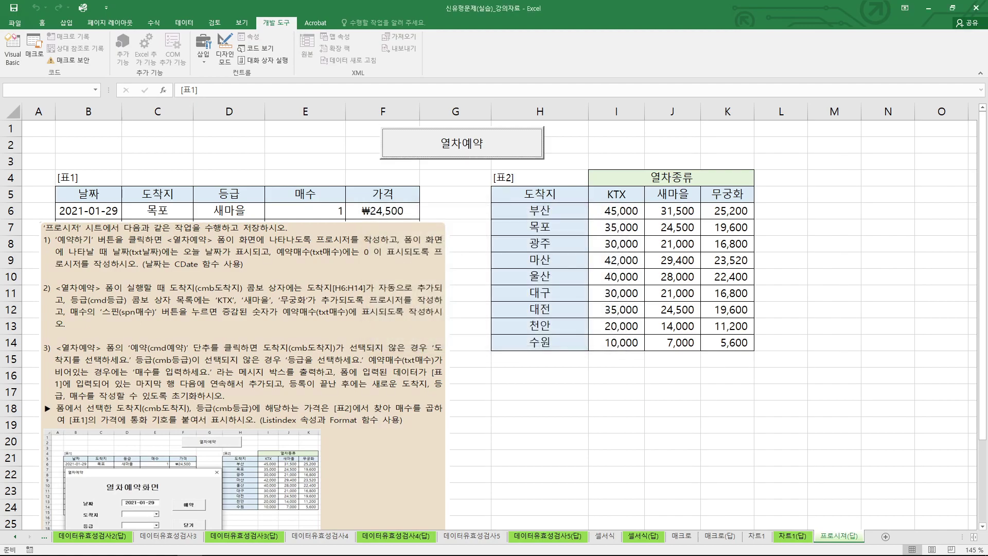
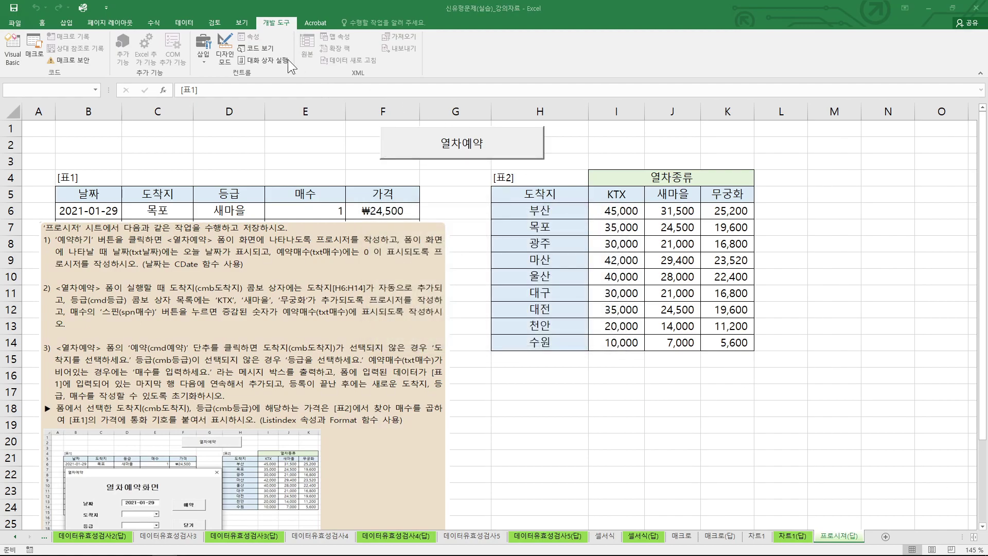
{"action": "left_click", "coordinate": [297, 143]}
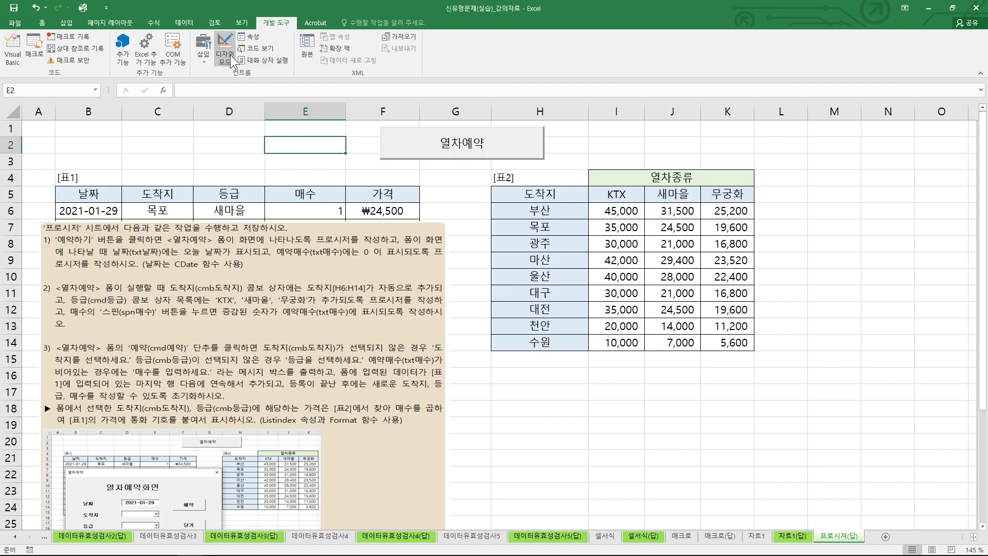
Step: Open the Click procedure of the 열차예약 command button in design mode and move the code editor clear of the exercise instructions
{"action": "left_click", "coordinate": [464, 159]}
{"action": "double_click", "coordinate": [478, 159]}
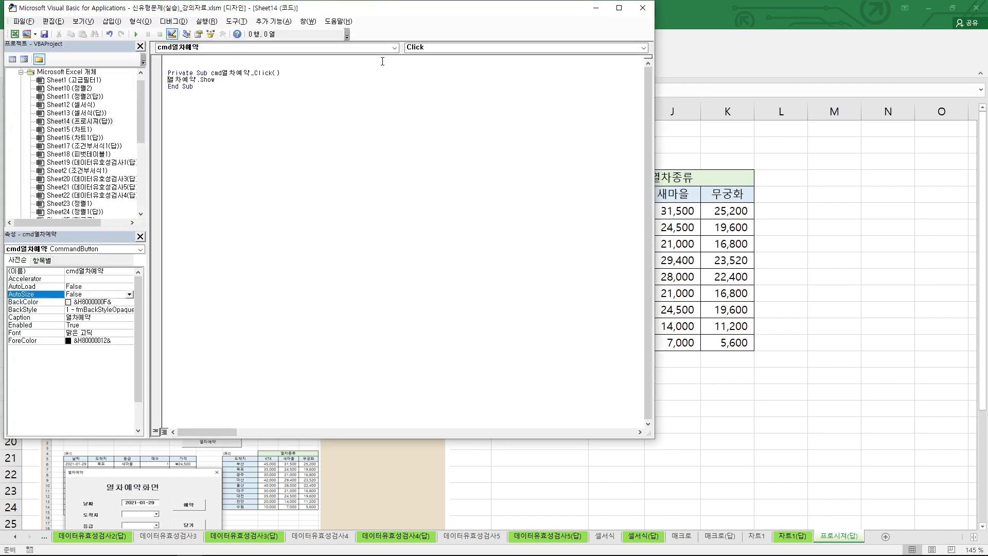
{"action": "left_click_drag", "start_coordinate": [415, 4], "coordinate": [667, 193]}
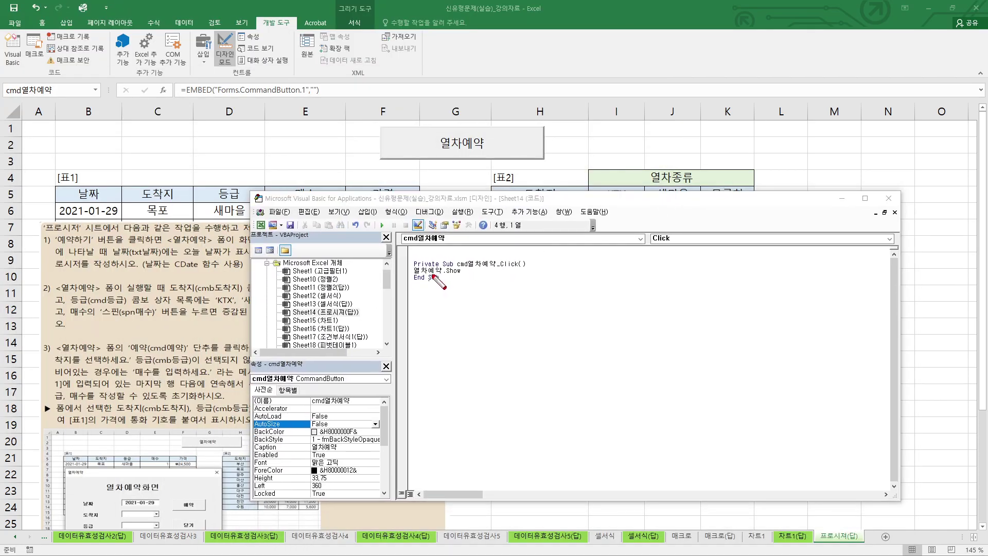
{"action": "left_click_drag", "start_coordinate": [414, 273], "coordinate": [441, 273]}
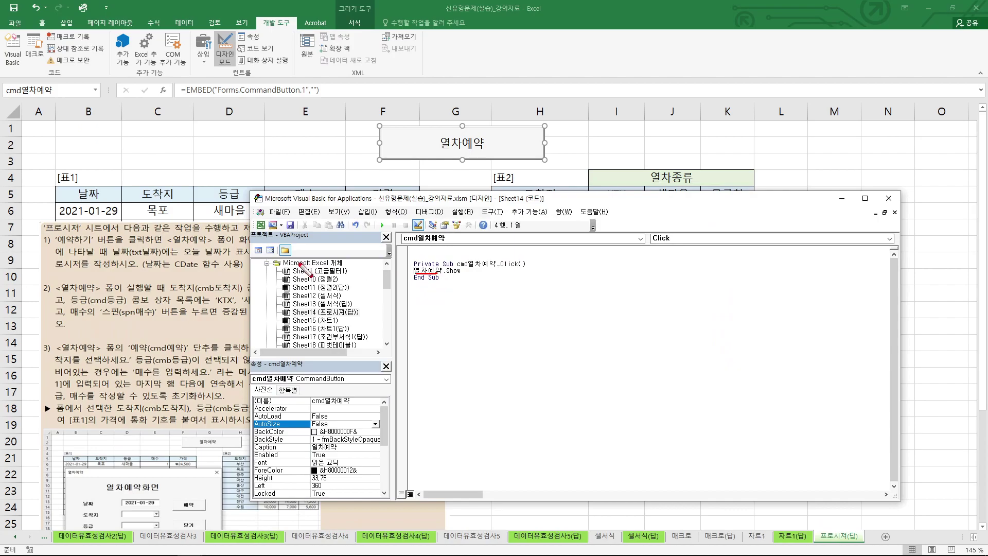
{"action": "key", "text": "Escape"}
{"action": "mouse_move", "coordinate": [367, 202]}
{"action": "left_mouse_down"}
{"action": "mouse_move", "coordinate": [484, 204]}
{"action": "mouse_move", "coordinate": [522, 185]}
{"action": "left_mouse_up"}
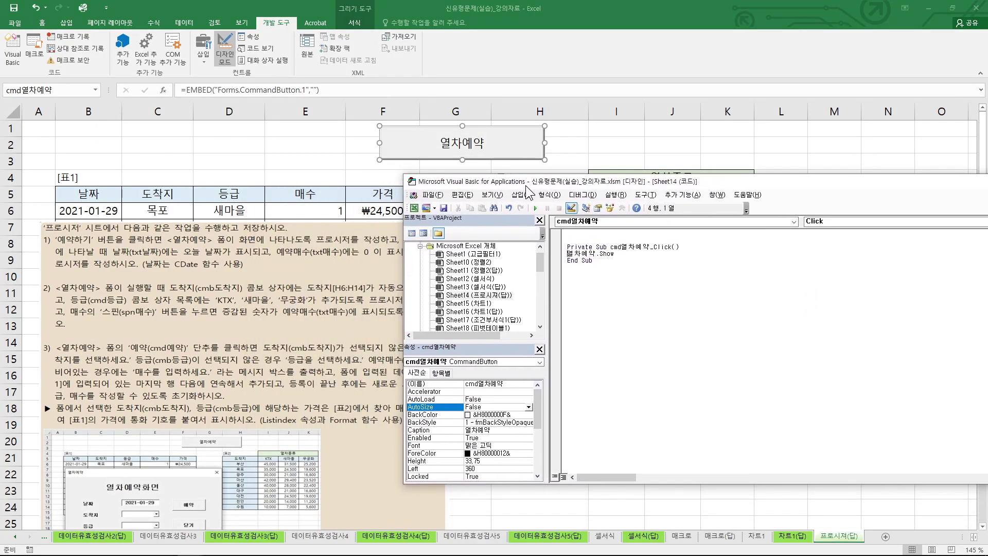
Step: Rewrite the statement inside the cmd열차예약_Click procedure as 열차예약.Show
{"action": "key", "text": "ctrl+2"}
{"action": "mouse_move", "coordinate": [171, 236]}
{"action": "left_mouse_down"}
{"action": "mouse_move", "coordinate": [220, 231]}
{"action": "mouse_move", "coordinate": [171, 236]}
{"action": "left_mouse_up"}
{"action": "left_click_drag", "start_coordinate": [256, 246], "coordinate": [310, 247]}
{"action": "mouse_move", "coordinate": [567, 259]}
{"action": "left_mouse_down"}
{"action": "mouse_move", "coordinate": [617, 258]}
{"action": "mouse_move", "coordinate": [567, 253]}
{"action": "left_mouse_up"}
{"action": "key", "text": "Escape"}
{"action": "type", "text": "Di"}
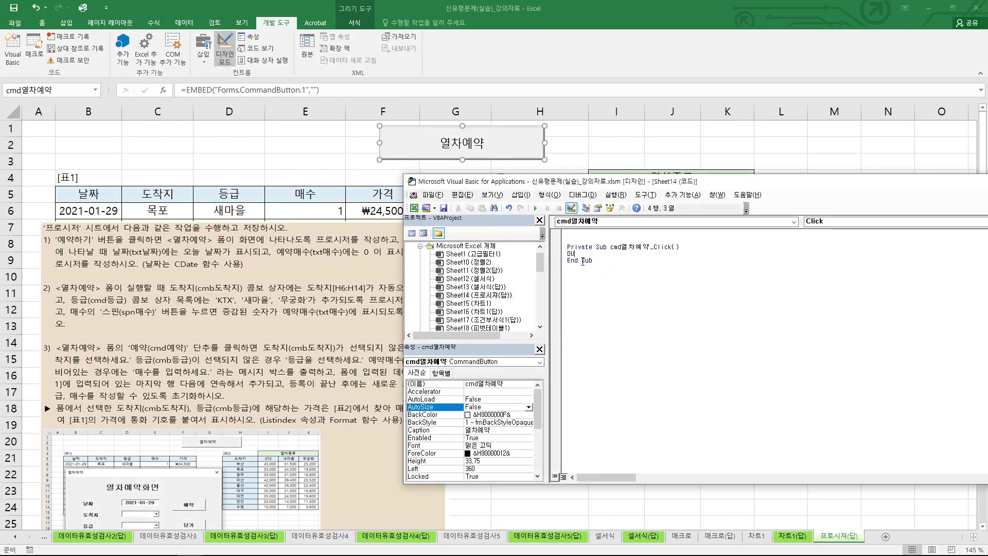
{"action": "key", "text": "BackSpace"}
{"action": "key", "text": "BackSpace"}
{"action": "type", "text": "여"}
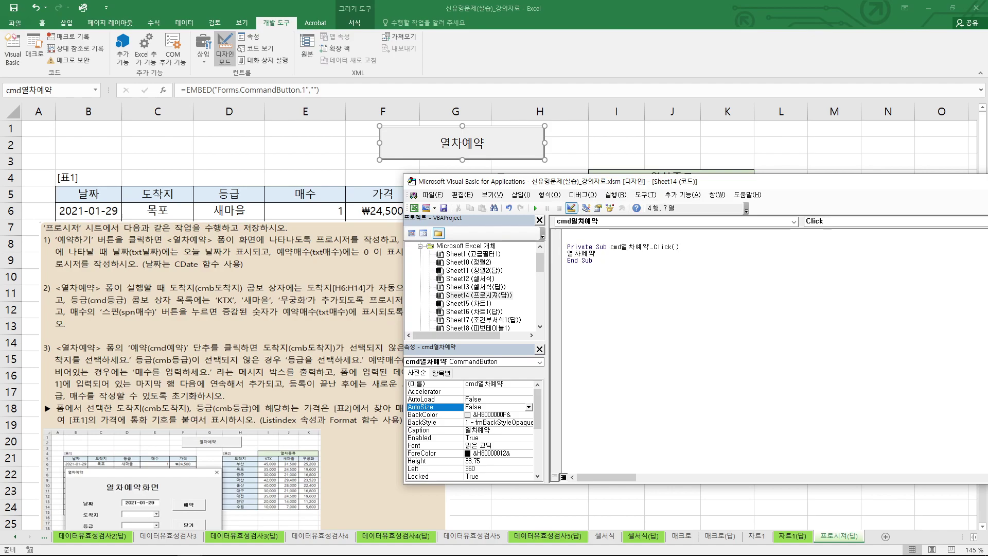
{"action": "type", "text": "차예약.SH"}
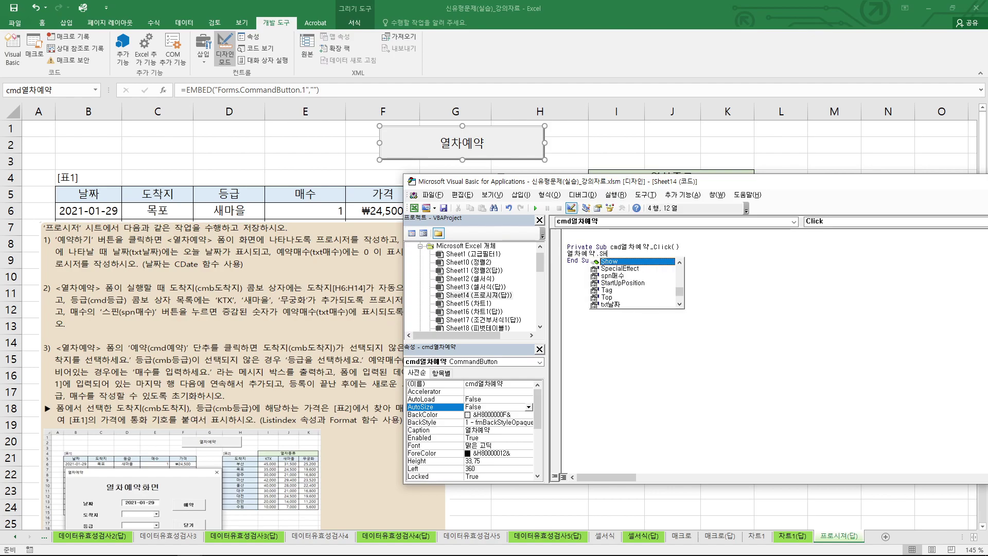
{"action": "key", "text": "Tab"}
Step: Leave design mode, test the 열차예약 button on the sheet, and close the reservation form
{"action": "left_click_drag", "start_coordinate": [739, 184], "coordinate": [485, 201]}
{"action": "left_click", "coordinate": [443, 194]}
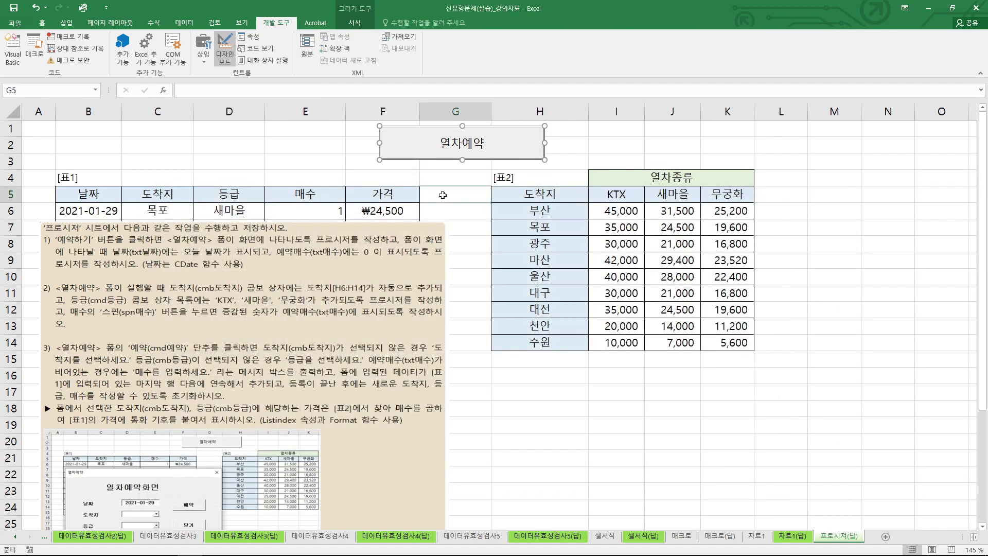
{"action": "left_click", "coordinate": [227, 65]}
{"action": "left_click", "coordinate": [305, 148]}
{"action": "left_click", "coordinate": [440, 154]}
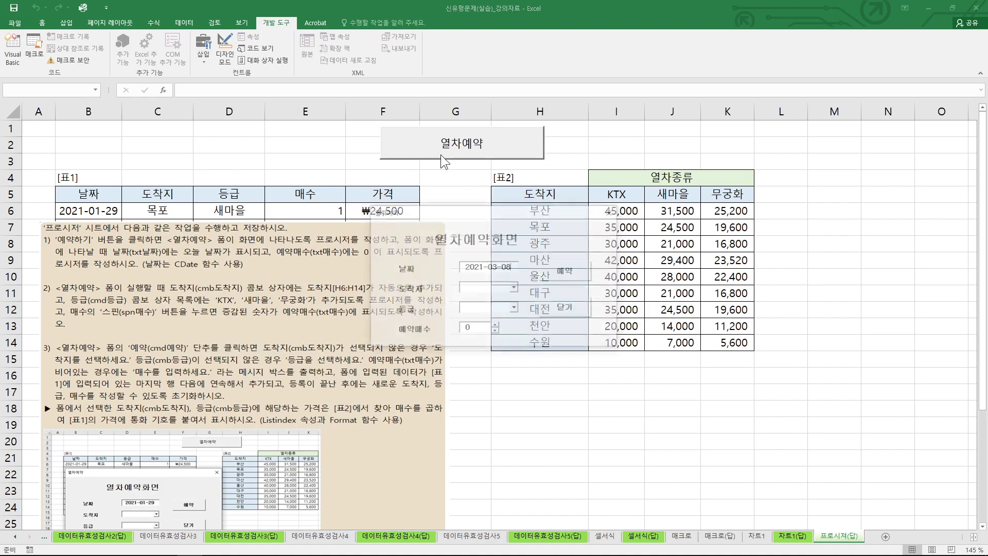
{"action": "mouse_move", "coordinate": [407, 205]}
{"action": "left_mouse_down"}
{"action": "mouse_move", "coordinate": [379, 224]}
{"action": "mouse_move", "coordinate": [404, 205]}
{"action": "left_mouse_up"}
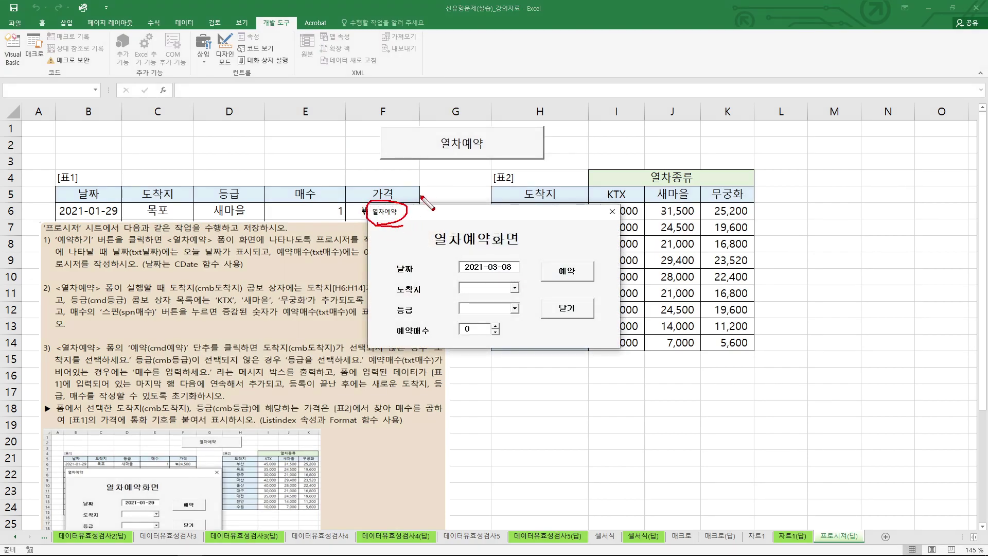
{"action": "left_click", "coordinate": [612, 212]}
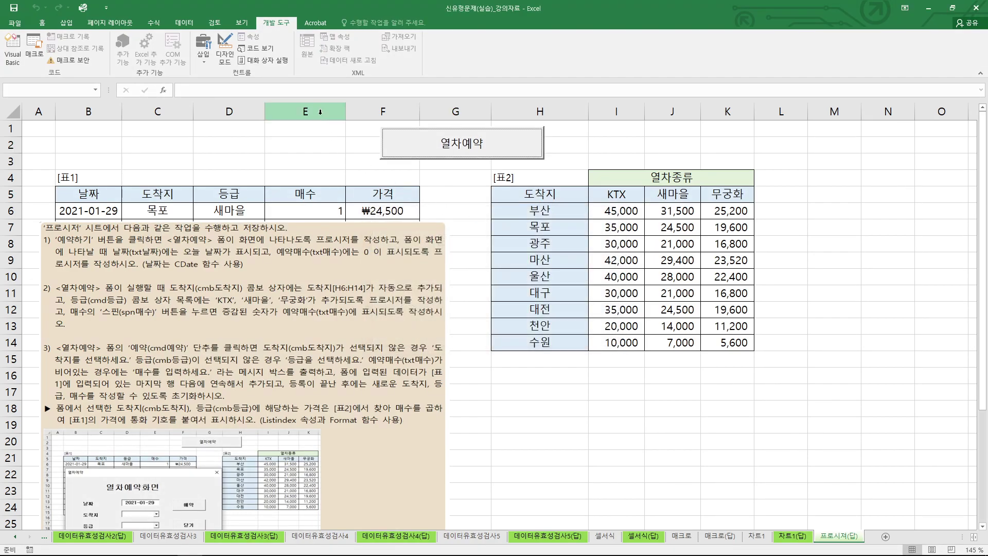
Step: Reopen the code editor from the 열차예약 button in design mode, enlarge its window and close the button's code sheet
{"action": "left_click", "coordinate": [225, 55]}
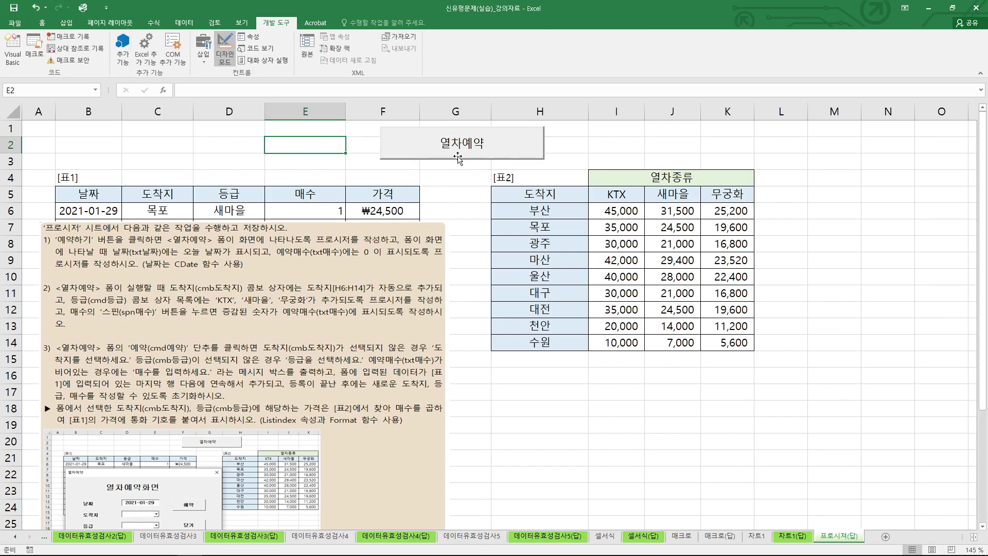
{"action": "double_click", "coordinate": [458, 156]}
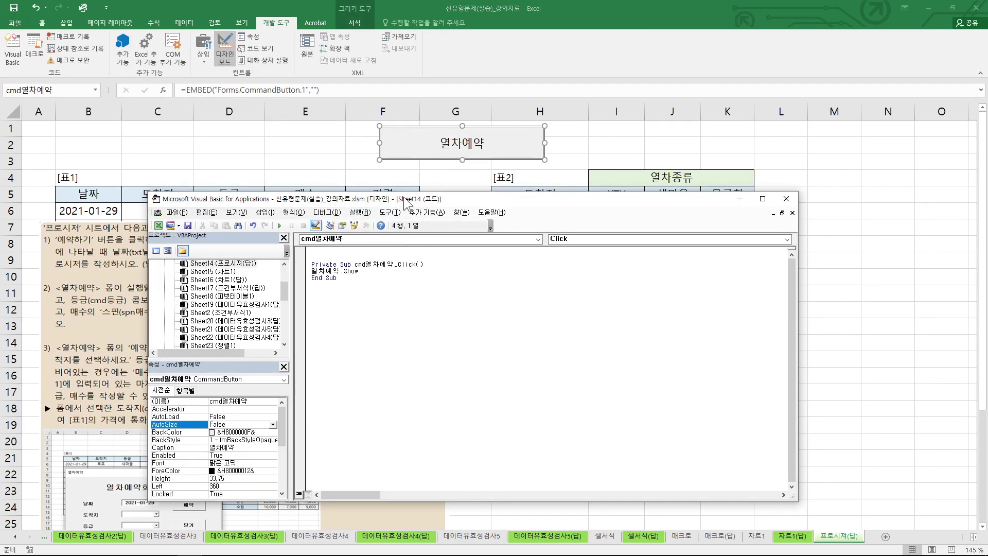
{"action": "left_click_drag", "start_coordinate": [402, 197], "coordinate": [581, 150]}
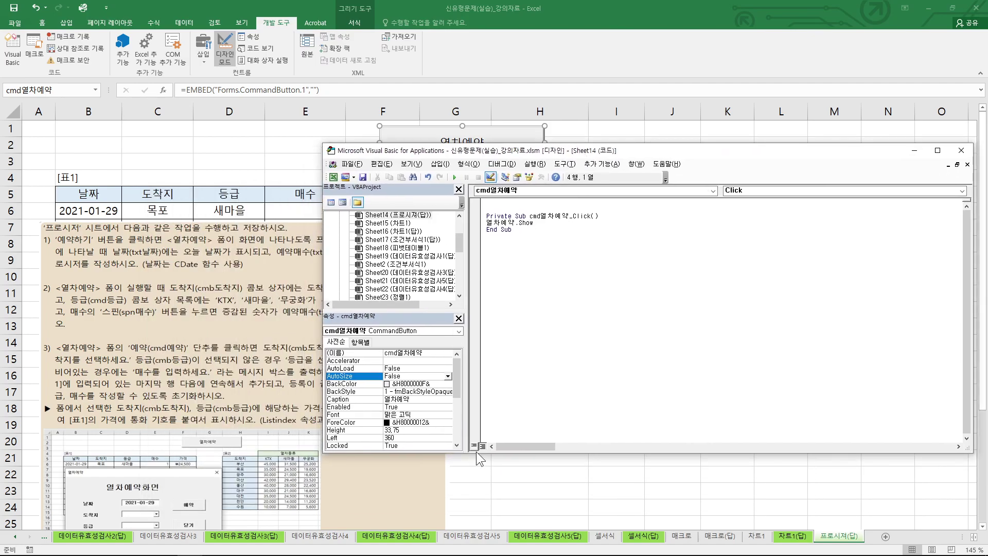
{"action": "left_click_drag", "start_coordinate": [526, 456], "coordinate": [526, 530]}
{"action": "left_click", "coordinate": [968, 164]}
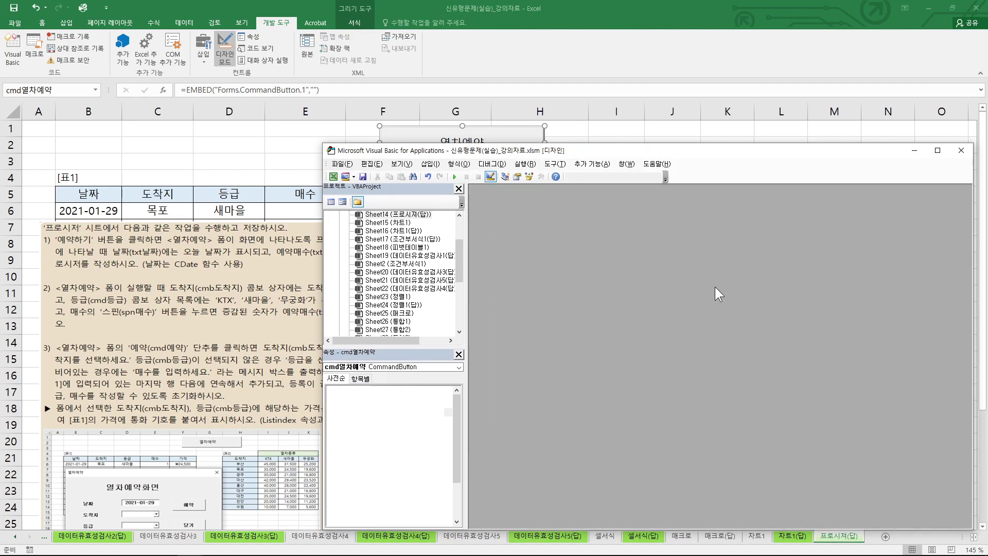
Step: Open the 열차예약 user form from the project's 폼 folder in the form designer
{"action": "left_click_drag", "start_coordinate": [463, 264], "coordinate": [458, 317]}
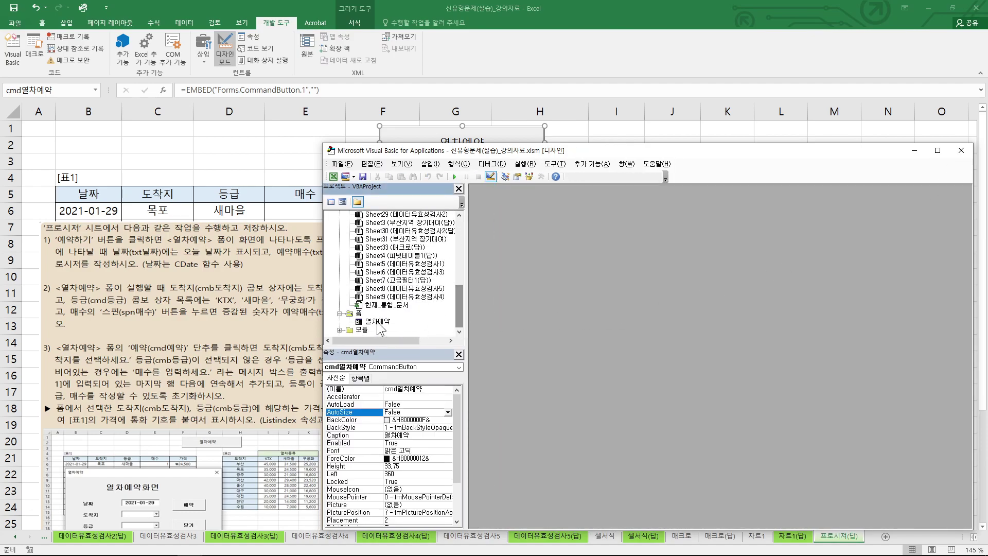
{"action": "double_click", "coordinate": [378, 322]}
{"action": "left_click_drag", "start_coordinate": [393, 313], "coordinate": [396, 321]}
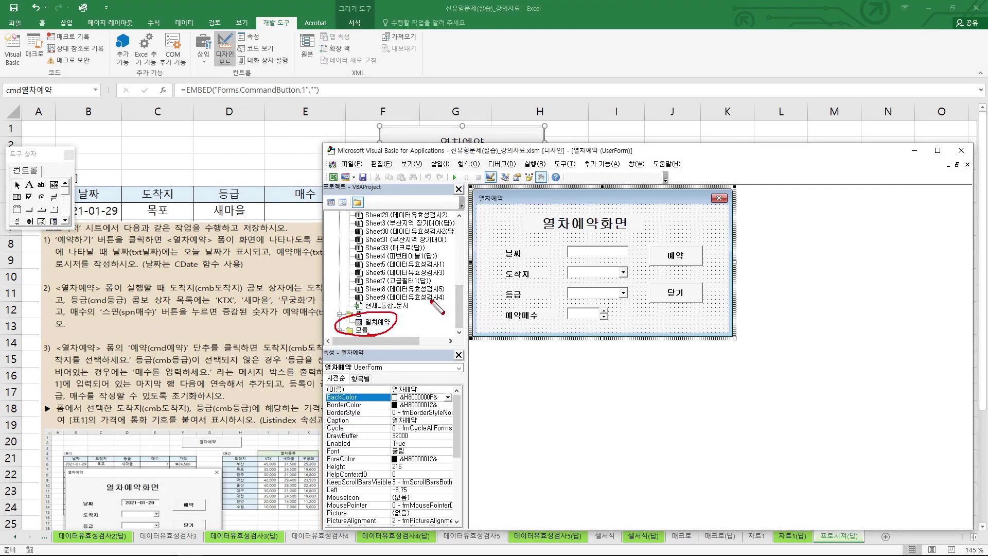
{"action": "key", "text": "Escape"}
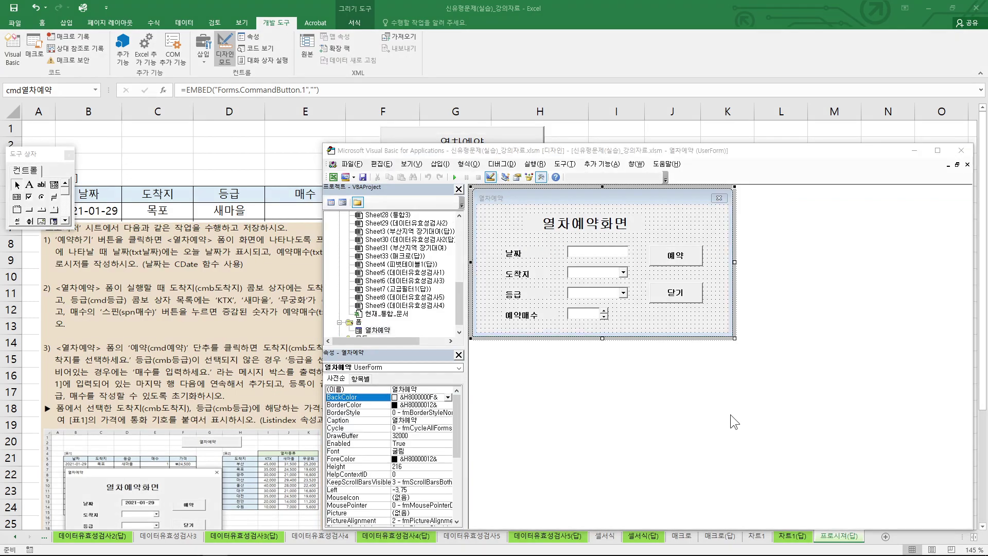
Step: Open the code behind the 열차예약 user form and move the editor window so the exercise instructions are uncovered
{"action": "key", "text": "ctrl+2"}
{"action": "left_click_drag", "start_coordinate": [657, 218], "coordinate": [642, 228]}
{"action": "mouse_move", "coordinate": [395, 337]}
{"action": "left_mouse_down"}
{"action": "mouse_move", "coordinate": [366, 331]}
{"action": "mouse_move", "coordinate": [382, 338]}
{"action": "left_mouse_up"}
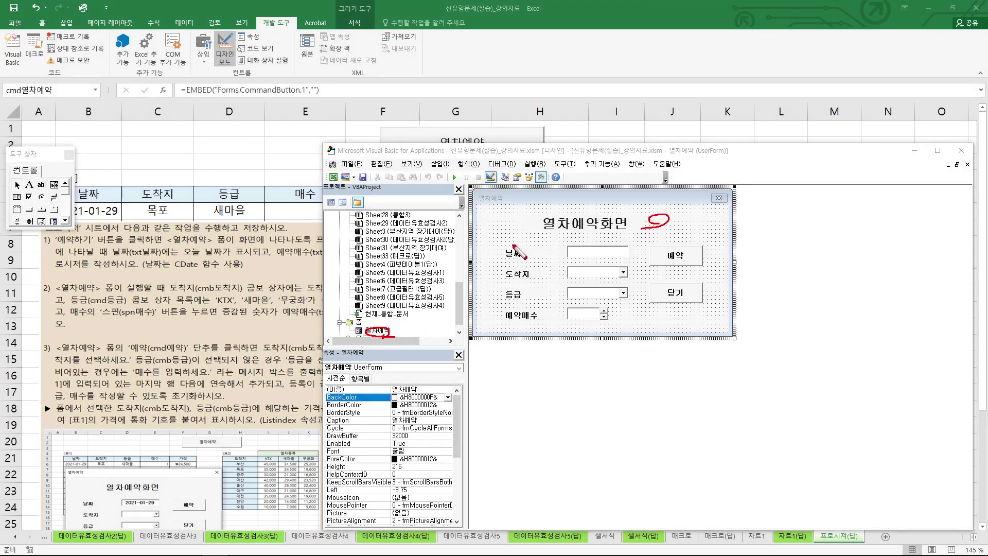
{"action": "key", "text": "Escape"}
{"action": "double_click", "coordinate": [677, 223]}
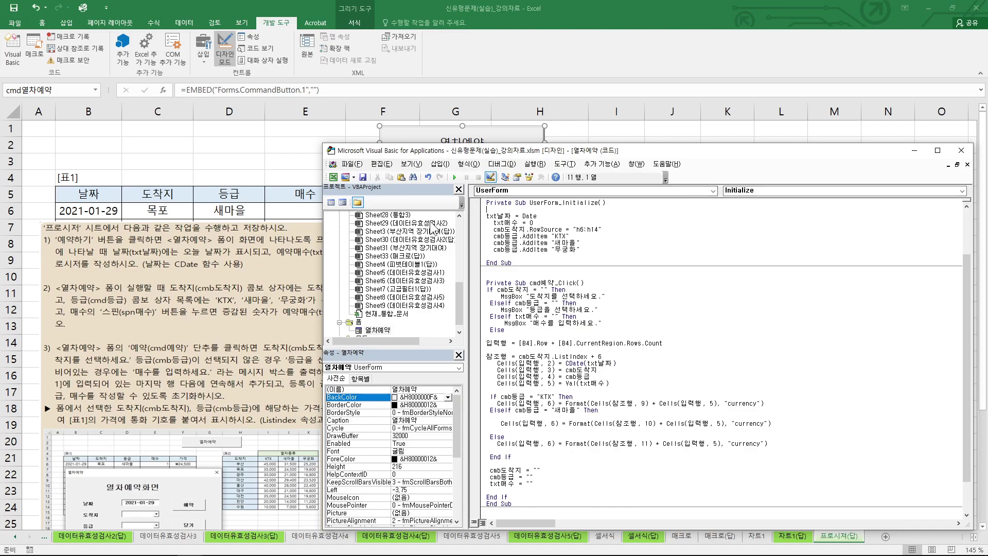
{"action": "left_click_drag", "start_coordinate": [521, 155], "coordinate": [572, 164]}
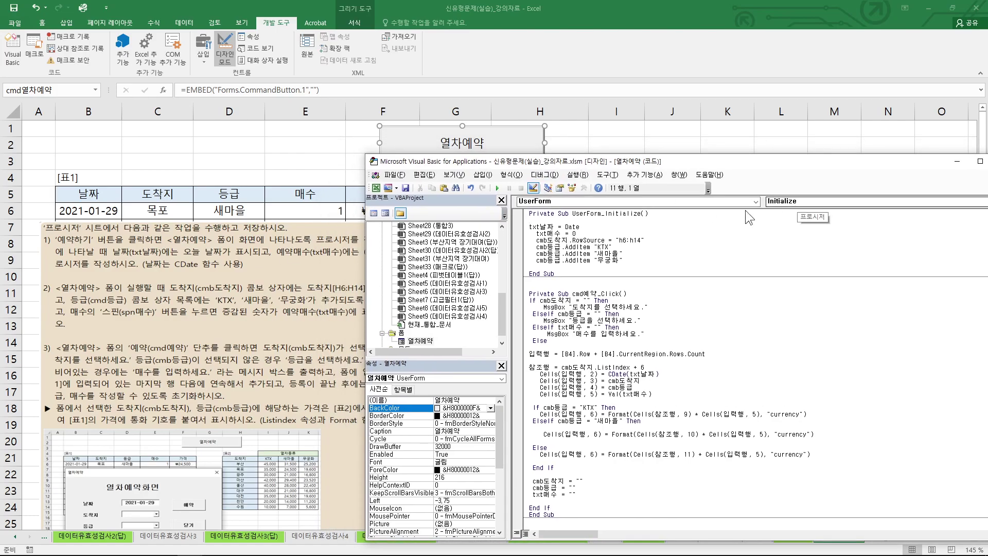
{"action": "key", "text": "ctrl+2"}
{"action": "left_click_drag", "start_coordinate": [666, 209], "coordinate": [608, 278]}
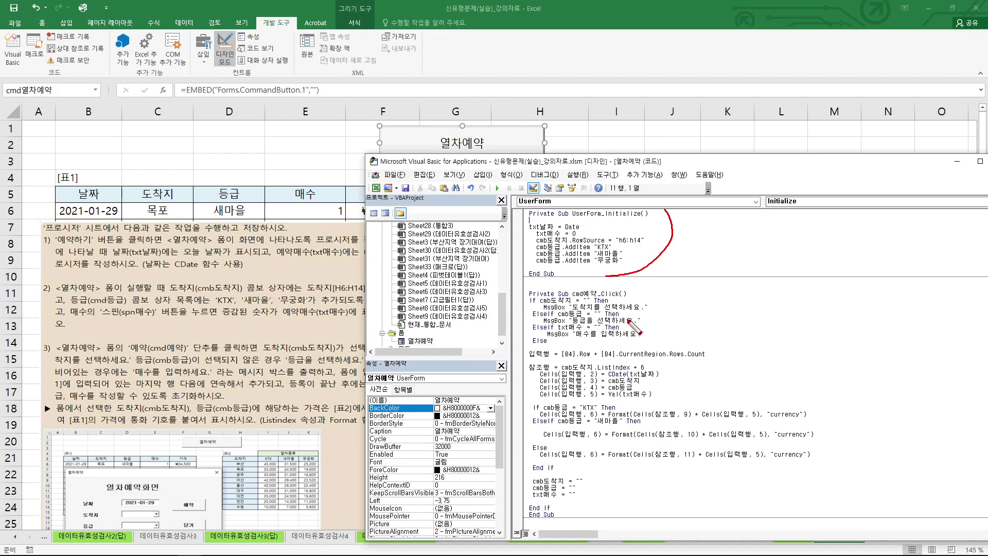
{"action": "key", "text": "Escape"}
{"action": "left_click_drag", "start_coordinate": [462, 160], "coordinate": [527, 187]}
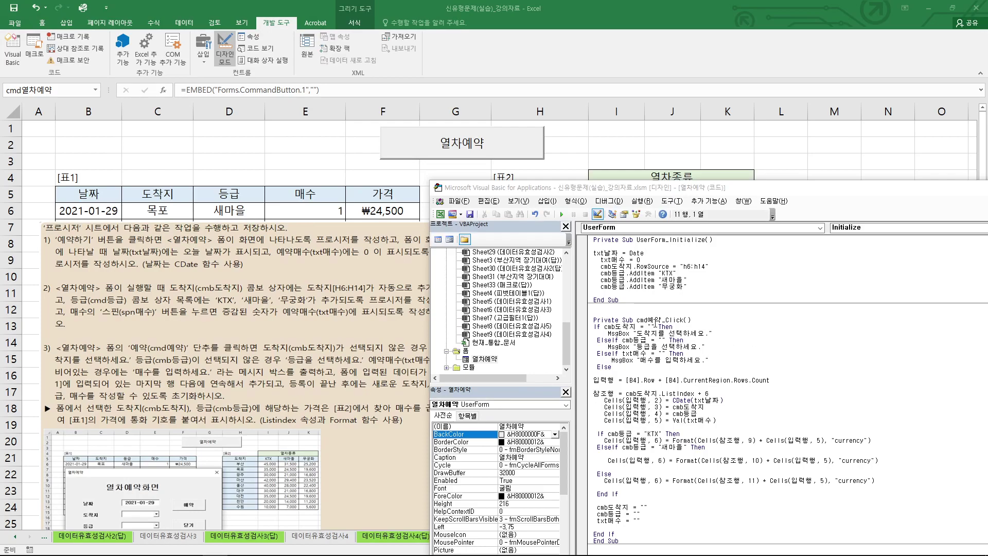
{"action": "key", "text": "ctrl+shift+d"}
{"action": "mouse_move", "coordinate": [112, 257]}
{"action": "left_mouse_down"}
{"action": "mouse_move", "coordinate": [250, 259]}
{"action": "mouse_move", "coordinate": [263, 243]}
{"action": "mouse_move", "coordinate": [115, 249]}
{"action": "left_mouse_up"}
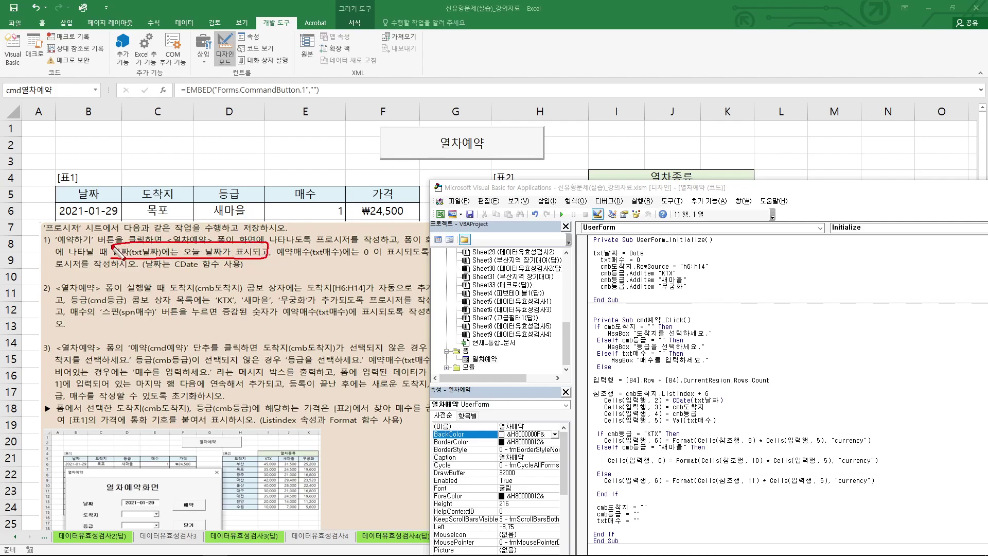
{"action": "left_click_drag", "start_coordinate": [48, 216], "coordinate": [120, 218]}
{"action": "key", "text": "Escape"}
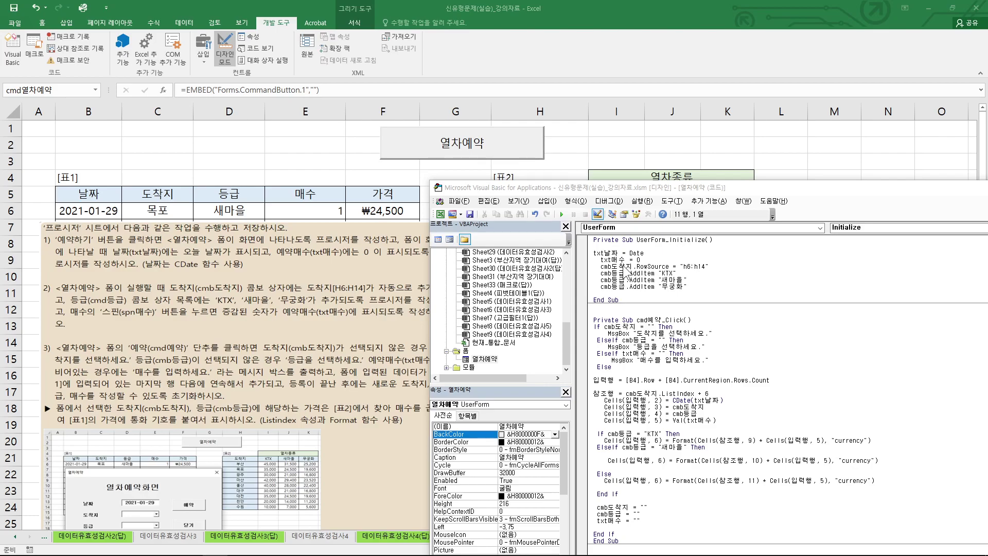
Step: Examine the txt날짜 = Date and txt매수 = 0 lines in UserForm_Initialize against the first exercise instruction
{"action": "mouse_move", "coordinate": [592, 258]}
{"action": "left_mouse_down"}
{"action": "mouse_move", "coordinate": [639, 258]}
{"action": "mouse_move", "coordinate": [647, 246]}
{"action": "mouse_move", "coordinate": [634, 257]}
{"action": "left_mouse_up"}
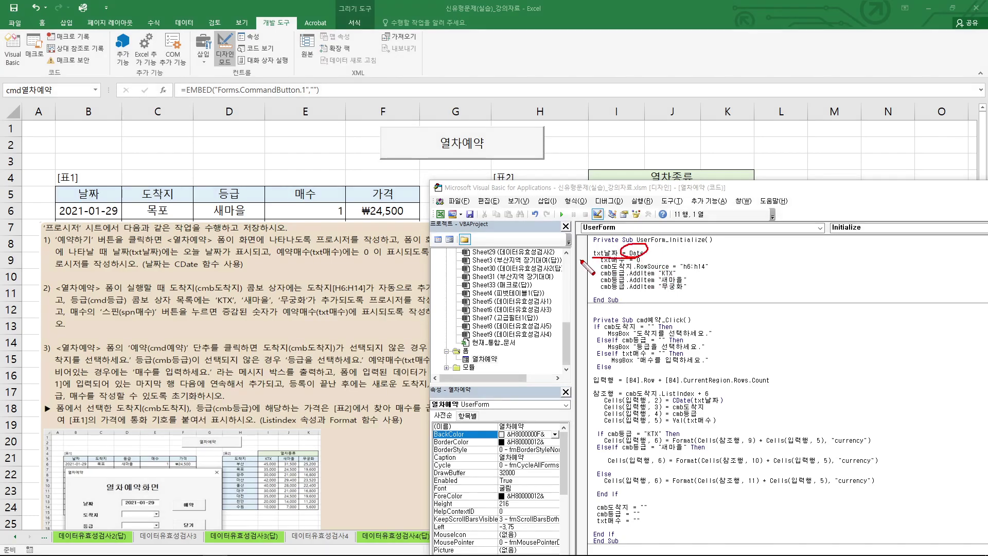
{"action": "key", "text": "Escape"}
{"action": "left_click_drag", "start_coordinate": [633, 253], "coordinate": [645, 254]}
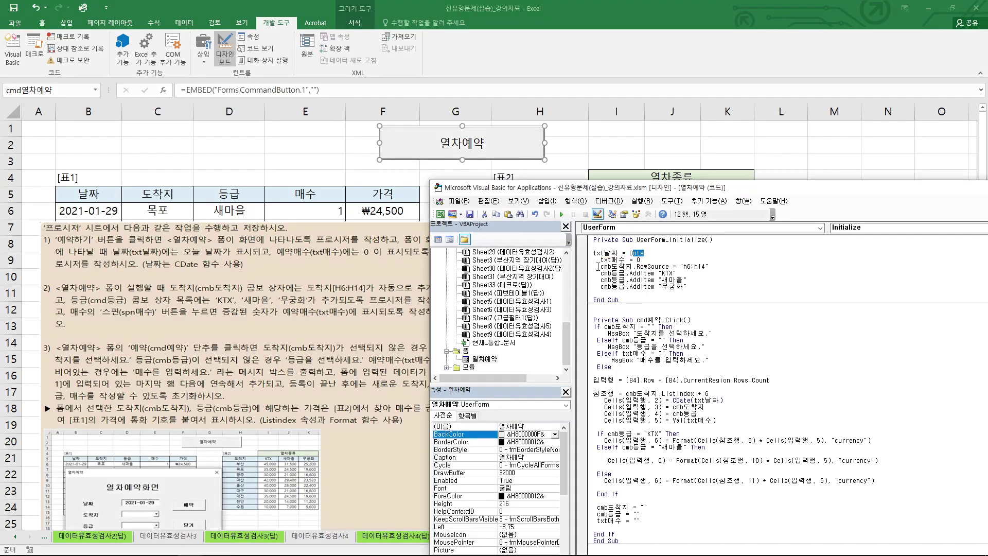
{"action": "key", "text": "ctrl+2"}
{"action": "mouse_move", "coordinate": [286, 260]}
{"action": "left_mouse_down"}
{"action": "mouse_move", "coordinate": [362, 259]}
{"action": "mouse_move", "coordinate": [286, 245]}
{"action": "mouse_move", "coordinate": [325, 266]}
{"action": "mouse_move", "coordinate": [366, 260]}
{"action": "left_mouse_up"}
{"action": "left_click_drag", "start_coordinate": [602, 262], "coordinate": [660, 277]}
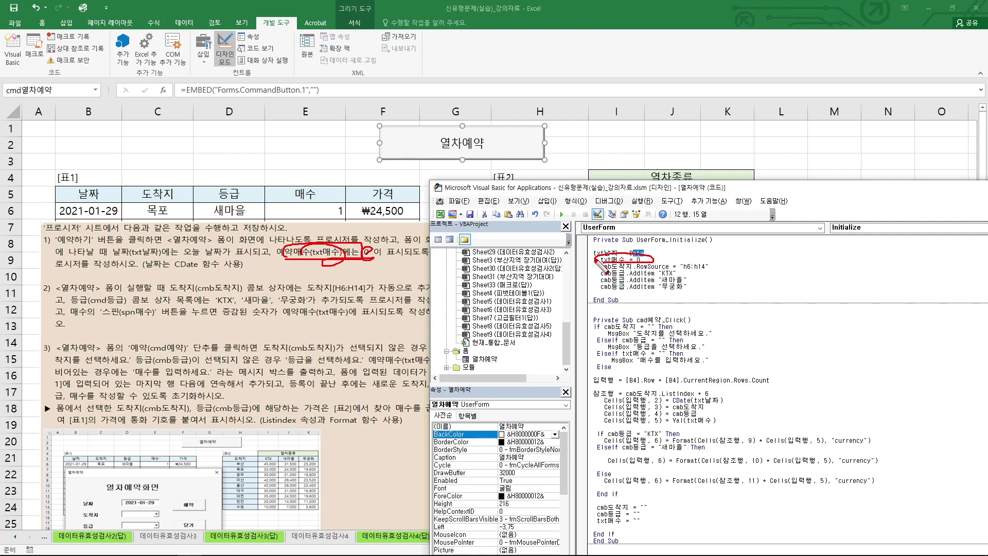
{"action": "key", "text": "Escape"}
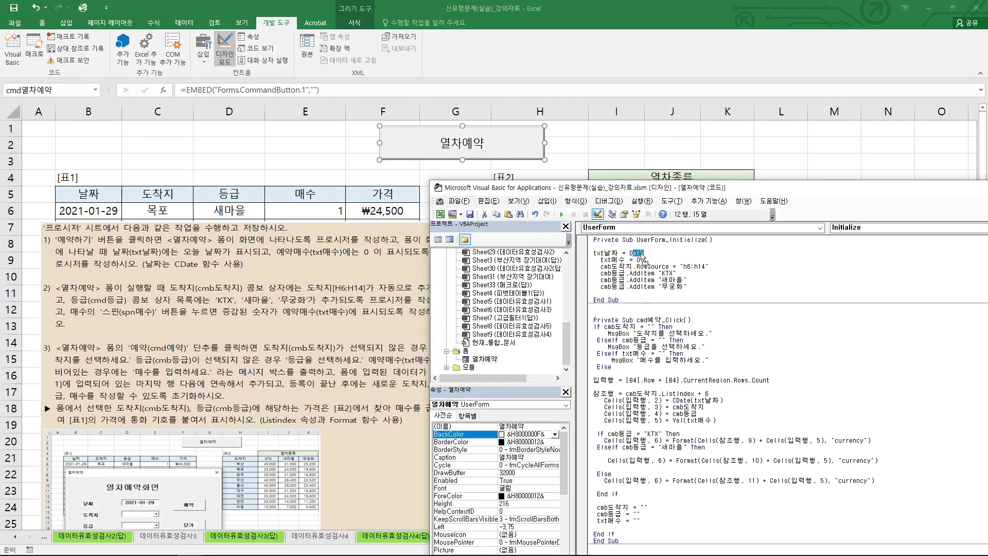
{"action": "left_click", "coordinate": [647, 260]}
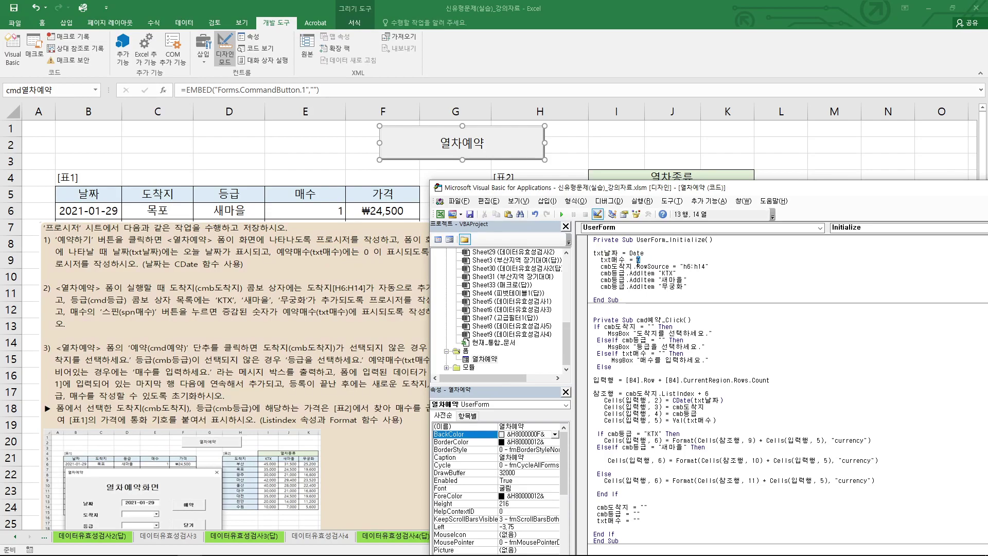
{"action": "key", "text": "ctrl+2"}
{"action": "mouse_move", "coordinate": [640, 256]}
{"action": "left_mouse_down"}
{"action": "mouse_move", "coordinate": [632, 266]}
{"action": "mouse_move", "coordinate": [642, 266]}
{"action": "left_mouse_up"}
{"action": "key", "text": "Escape"}
{"action": "key", "text": "ctrl+2"}
{"action": "mouse_move", "coordinate": [714, 259]}
{"action": "left_mouse_down"}
{"action": "mouse_move", "coordinate": [722, 265]}
{"action": "mouse_move", "coordinate": [710, 282]}
{"action": "left_mouse_up"}
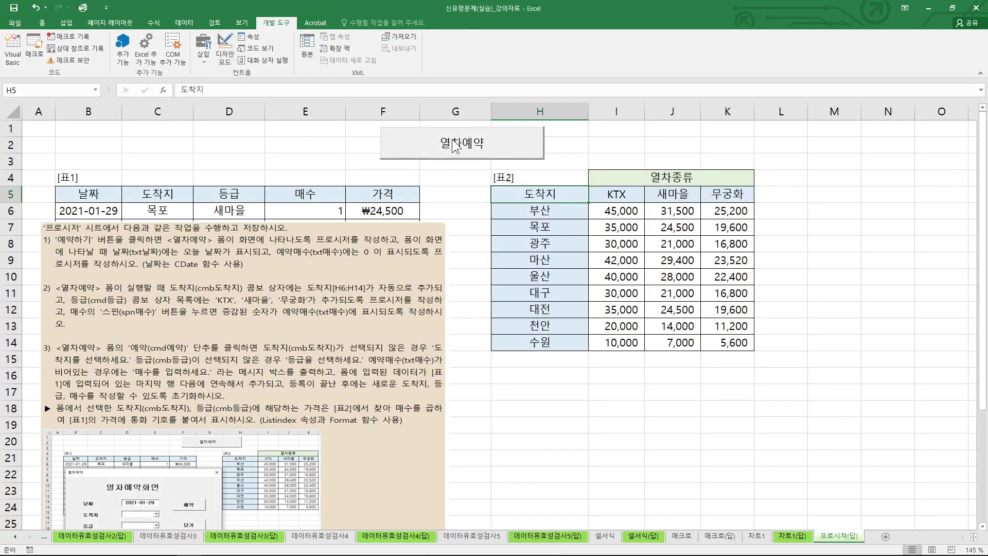
Step: Run the reservation form with the 열차예약 button, move it clear of [표2], and inspect its 도착지 list
{"action": "left_click", "coordinate": [455, 146]}
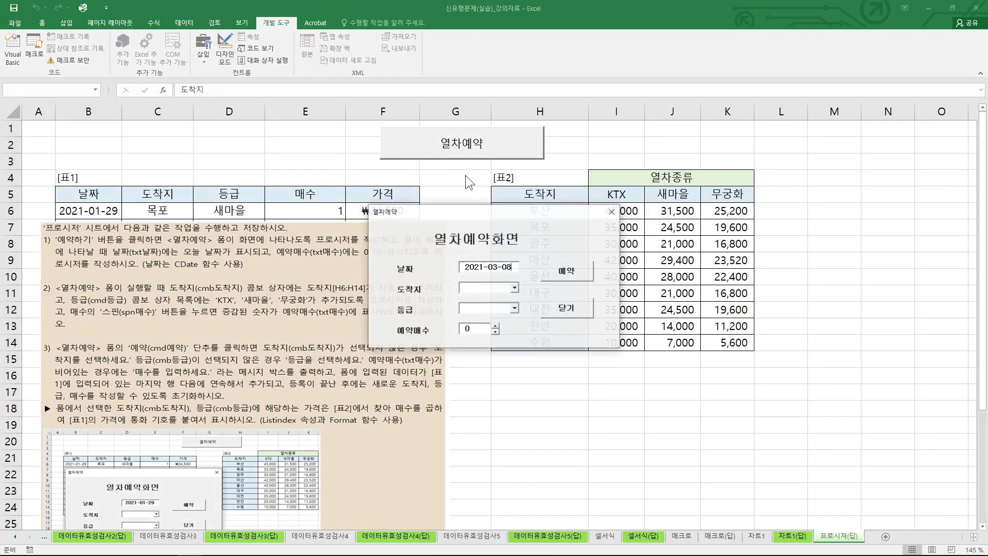
{"action": "left_click", "coordinate": [514, 287]}
{"action": "left_click_drag", "start_coordinate": [522, 215], "coordinate": [332, 203]}
{"action": "left_click", "coordinate": [325, 277]}
{"action": "mouse_move", "coordinate": [330, 274]}
{"action": "left_mouse_down"}
{"action": "mouse_move", "coordinate": [338, 299]}
{"action": "mouse_move", "coordinate": [320, 354]}
{"action": "left_mouse_up"}
{"action": "mouse_move", "coordinate": [336, 291]}
{"action": "left_mouse_down"}
{"action": "mouse_move", "coordinate": [427, 257]}
{"action": "mouse_move", "coordinate": [491, 204]}
{"action": "mouse_move", "coordinate": [507, 355]}
{"action": "left_mouse_up"}
{"action": "key", "text": "Escape"}
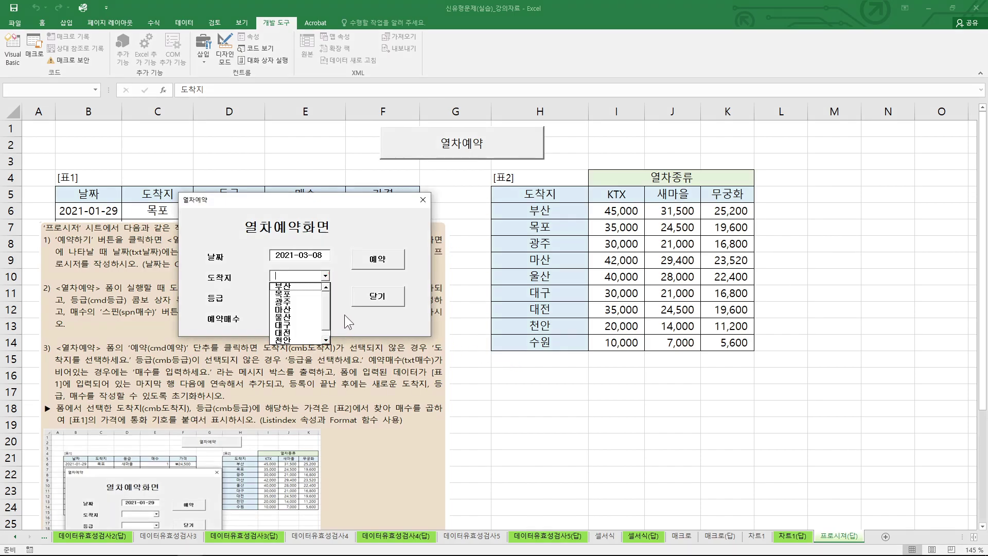
Step: Inspect the choices in the reservation form's 등급 list and close the form
{"action": "left_click", "coordinate": [341, 314]}
{"action": "left_click", "coordinate": [327, 298]}
{"action": "key", "text": "ctrl+2"}
{"action": "left_click_drag", "start_coordinate": [272, 313], "coordinate": [301, 319]}
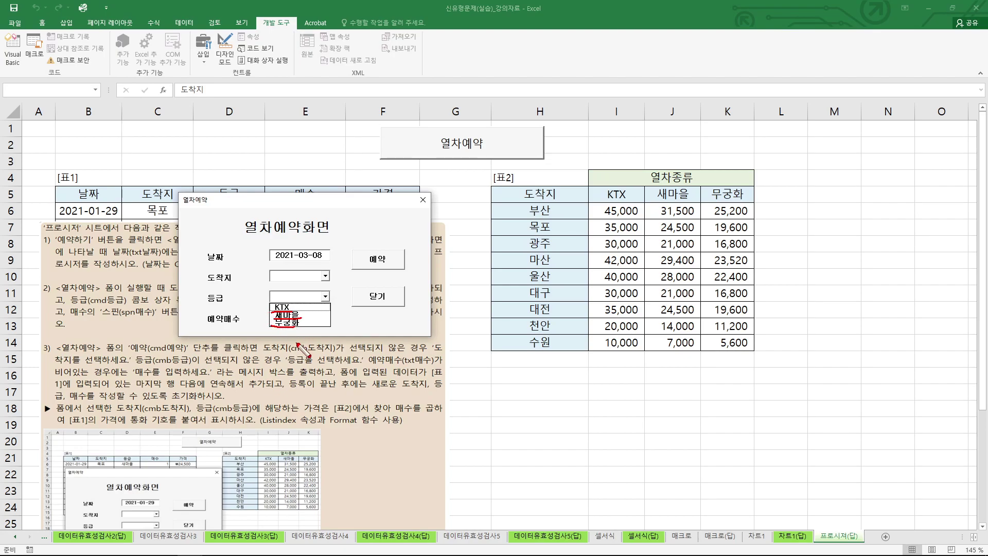
{"action": "key", "text": "Escape"}
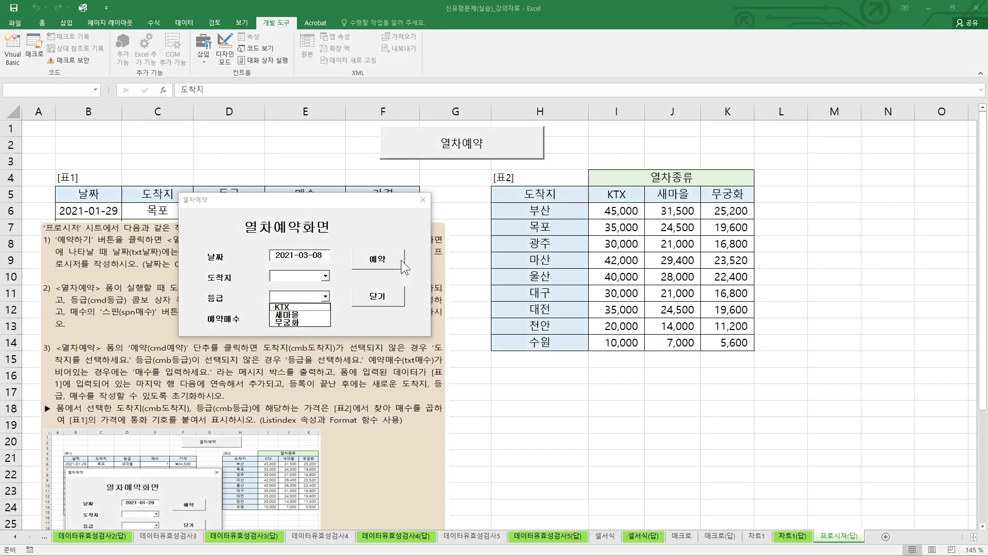
{"action": "left_click", "coordinate": [423, 199]}
Step: Reopen the code editor from the 열차예약 button in design mode and open the code behind the 열차예약 user form
{"action": "left_click", "coordinate": [224, 57]}
{"action": "double_click", "coordinate": [462, 143]}
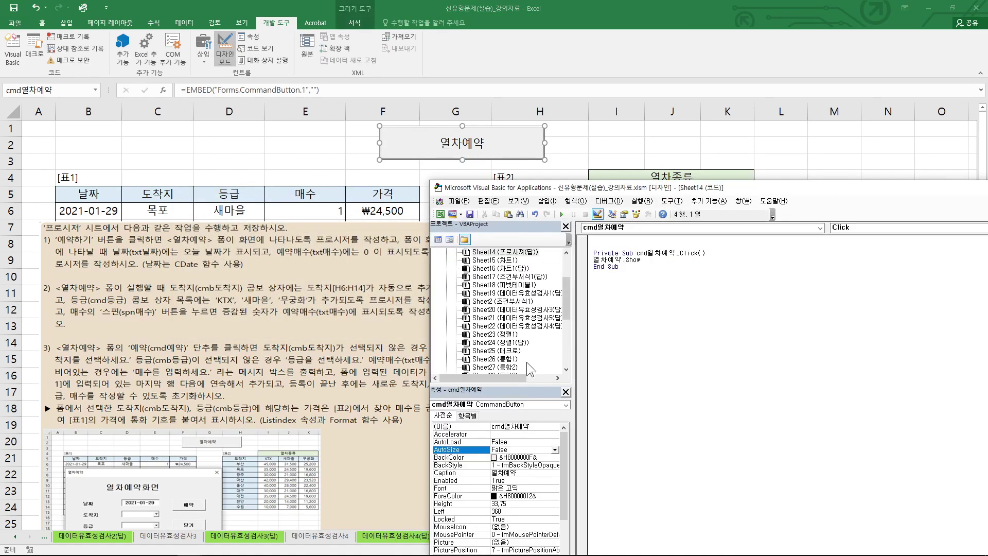
{"action": "left_click_drag", "start_coordinate": [566, 314], "coordinate": [566, 338]}
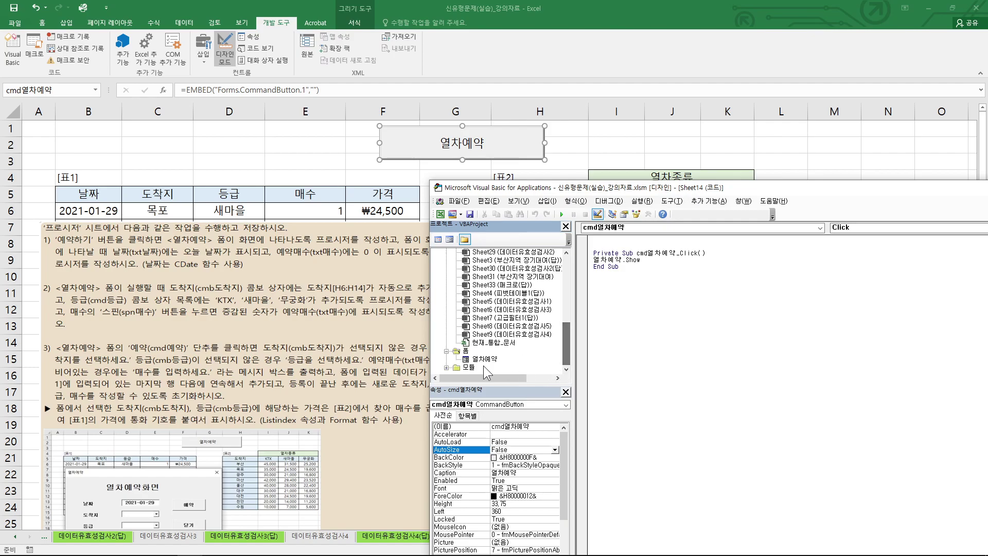
{"action": "double_click", "coordinate": [485, 359]}
{"action": "key", "text": "F7"}
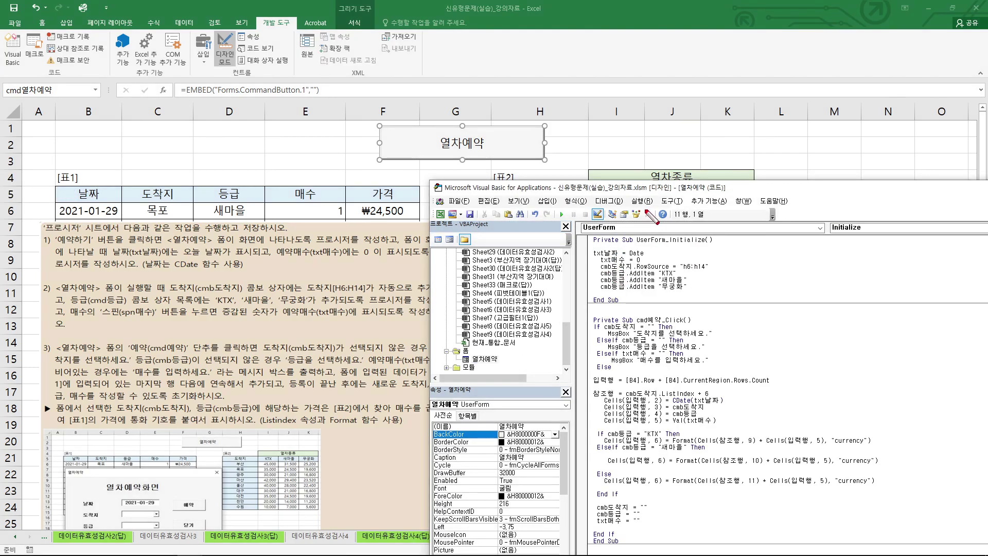
Step: Compare the cmb도착지.RowSource = "h6:h14" line with the second exercise instruction and the 도착지 column in [표2]
{"action": "left_click_drag", "start_coordinate": [646, 189], "coordinate": [598, 271]}
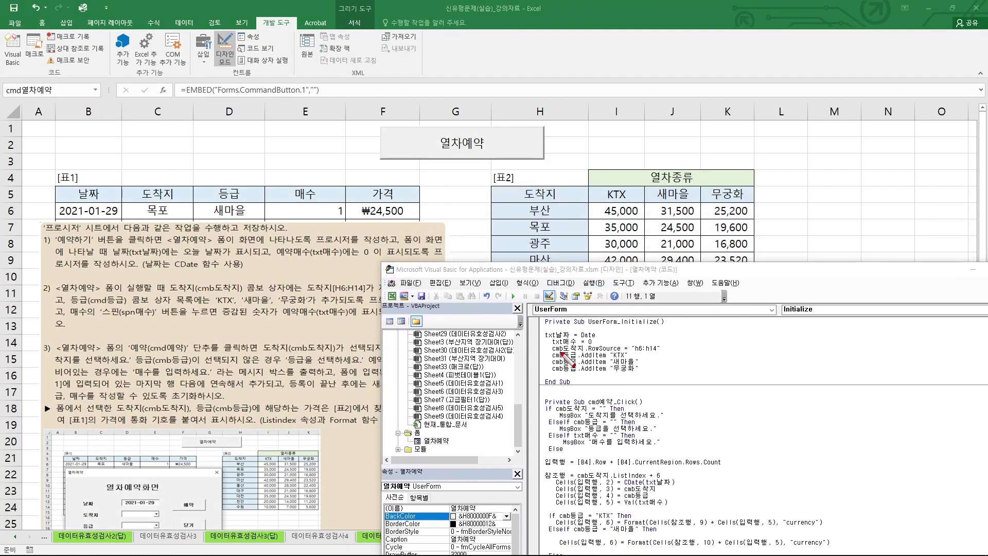
{"action": "left_click_drag", "start_coordinate": [554, 353], "coordinate": [583, 351]}
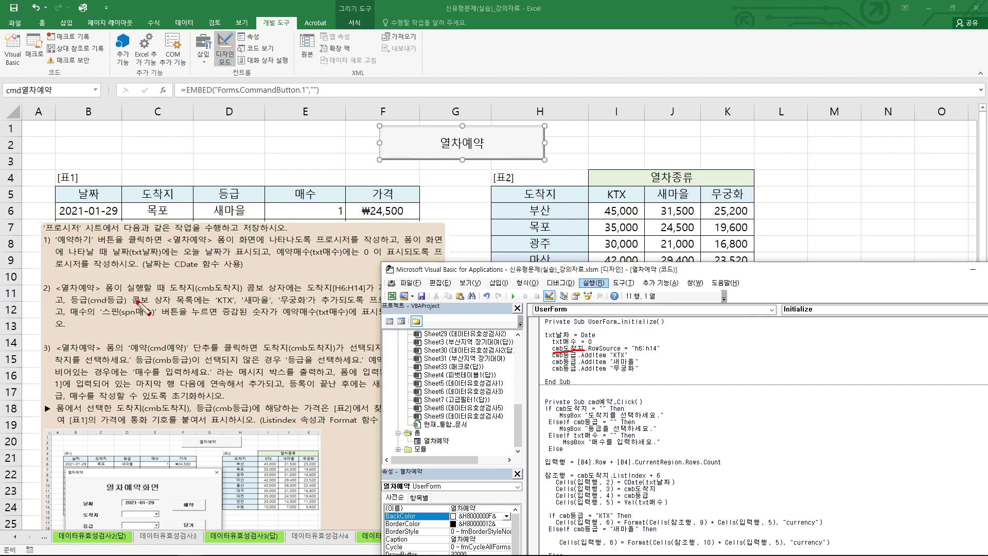
{"action": "left_click_drag", "start_coordinate": [206, 296], "coordinate": [251, 287]}
{"action": "mouse_move", "coordinate": [320, 294]}
{"action": "left_mouse_down"}
{"action": "mouse_move", "coordinate": [360, 280]}
{"action": "mouse_move", "coordinate": [350, 315]}
{"action": "left_mouse_up"}
{"action": "mouse_move", "coordinate": [585, 354]}
{"action": "left_mouse_down"}
{"action": "mouse_move", "coordinate": [638, 357]}
{"action": "mouse_move", "coordinate": [664, 337]}
{"action": "mouse_move", "coordinate": [616, 354]}
{"action": "left_mouse_up"}
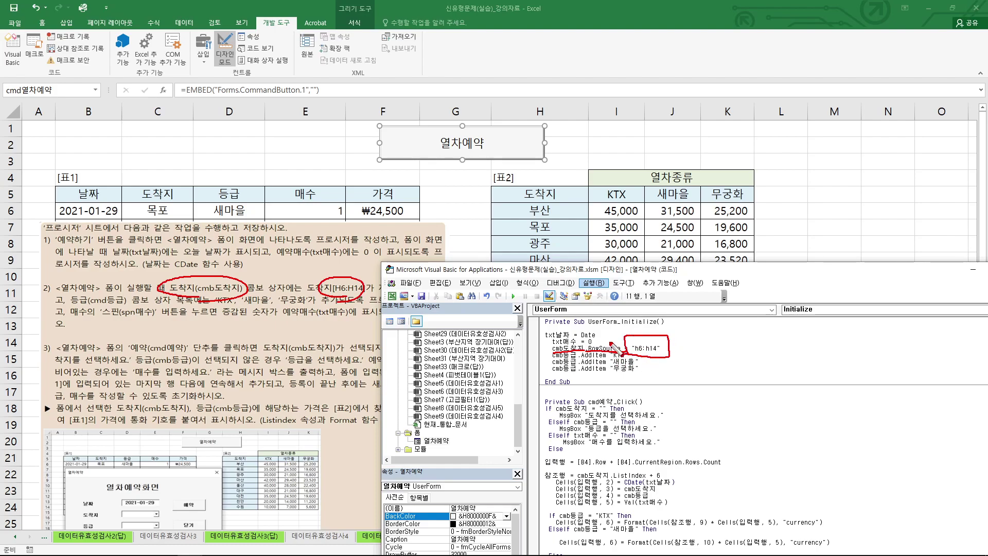
{"action": "left_click_drag", "start_coordinate": [515, 211], "coordinate": [507, 263]}
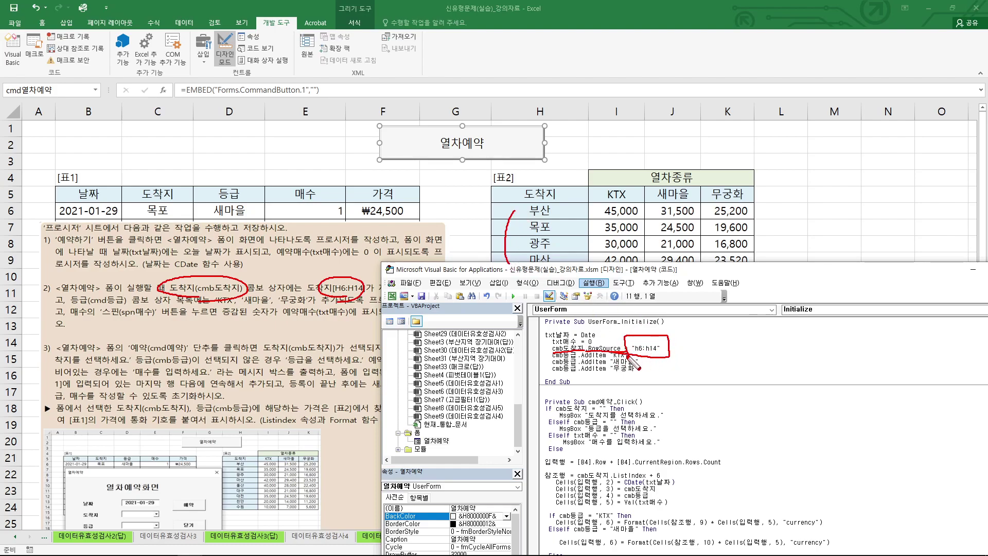
Step: Compare the cmb등급.AddItem lines for KTX, 새마을 and 무궁화 with the 등급 requirement in the second exercise instruction
{"action": "key", "text": "Escape"}
{"action": "left_click_drag", "start_coordinate": [460, 276], "coordinate": [483, 314]}
{"action": "mouse_move", "coordinate": [149, 307]}
{"action": "left_mouse_down"}
{"action": "mouse_move", "coordinate": [206, 309]}
{"action": "mouse_move", "coordinate": [142, 289]}
{"action": "mouse_move", "coordinate": [130, 305]}
{"action": "mouse_move", "coordinate": [182, 309]}
{"action": "mouse_move", "coordinate": [242, 289]}
{"action": "left_mouse_up"}
{"action": "mouse_move", "coordinate": [273, 283]}
{"action": "left_mouse_down"}
{"action": "mouse_move", "coordinate": [265, 295]}
{"action": "mouse_move", "coordinate": [313, 284]}
{"action": "mouse_move", "coordinate": [340, 303]}
{"action": "left_mouse_up"}
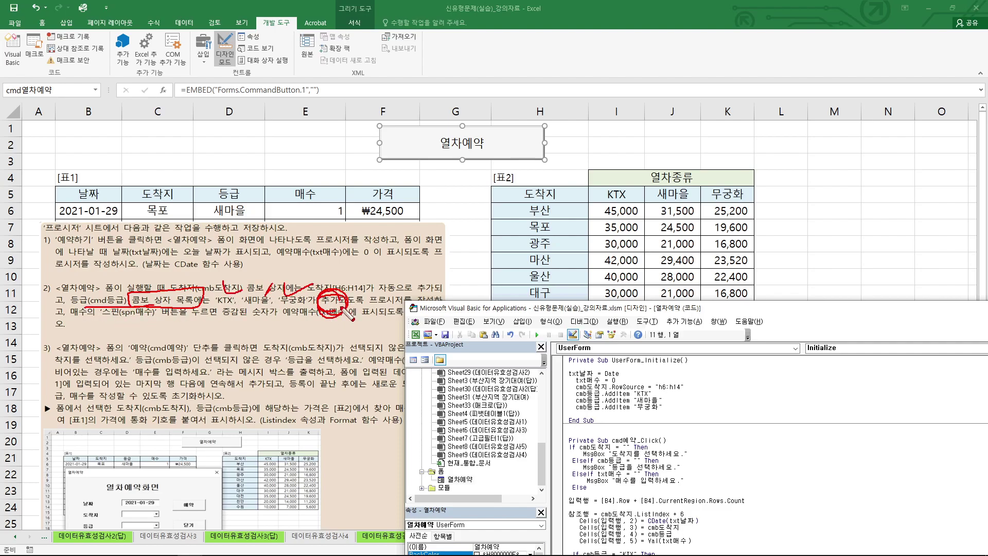
{"action": "mouse_move", "coordinate": [602, 396]}
{"action": "left_mouse_down"}
{"action": "mouse_move", "coordinate": [624, 397]}
{"action": "mouse_move", "coordinate": [613, 400]}
{"action": "left_mouse_up"}
{"action": "key", "text": "Escape"}
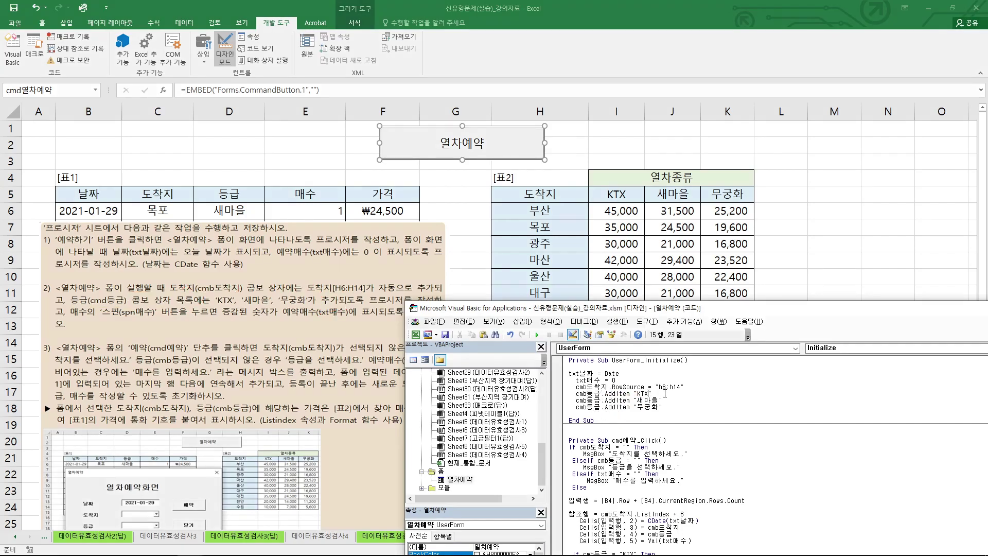
{"action": "key", "text": "ctrl+2"}
{"action": "left_click_drag", "start_coordinate": [634, 398], "coordinate": [663, 401]}
{"action": "key", "text": "Escape"}
Step: Close the code editor and leave design mode on the 프로시저(답) sheet
{"action": "mouse_move", "coordinate": [711, 303]}
{"action": "left_mouse_down"}
{"action": "mouse_move", "coordinate": [671, 289]}
{"action": "mouse_move", "coordinate": [681, 276]}
{"action": "left_mouse_up"}
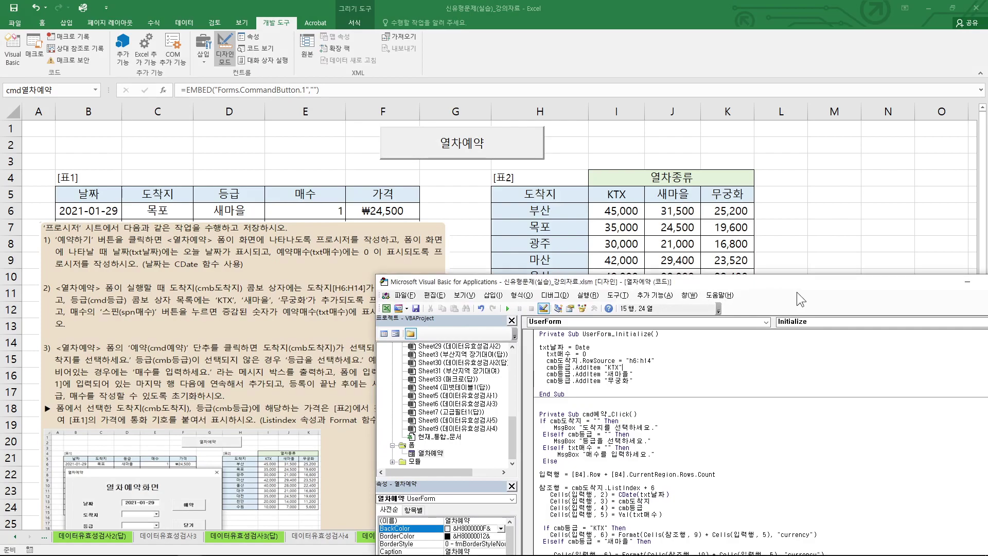
{"action": "left_click_drag", "start_coordinate": [825, 279], "coordinate": [601, 288]}
{"action": "left_click", "coordinate": [742, 291]}
{"action": "left_click", "coordinate": [455, 211]}
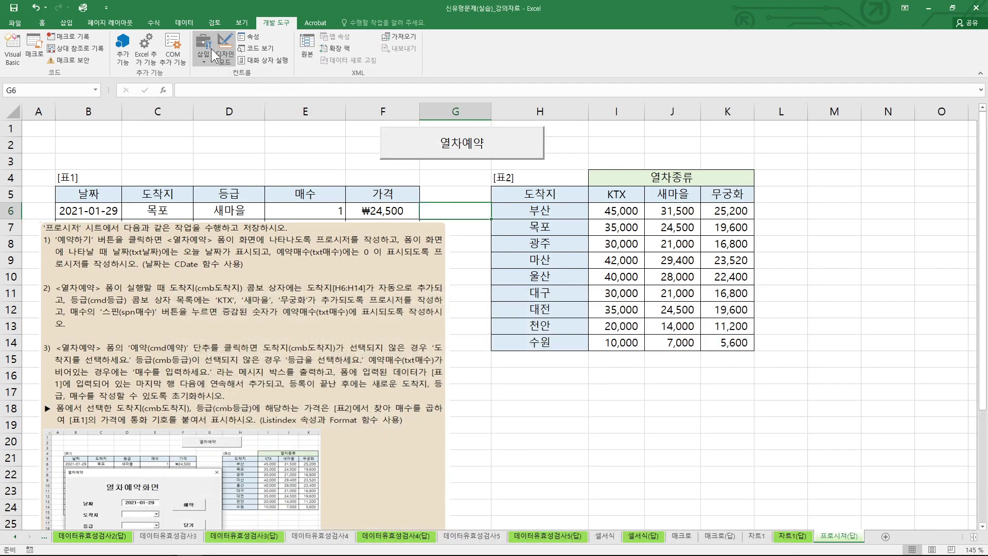
{"action": "left_click", "coordinate": [211, 49]}
{"action": "left_click", "coordinate": [219, 60]}
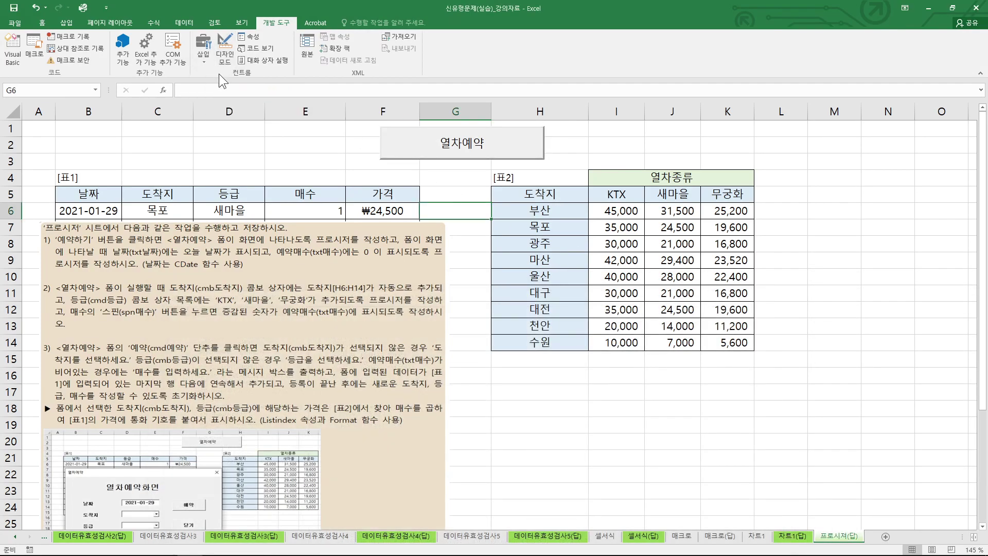
Step: Run the 열차예약 button again, check the form's 도착지 and 등급 lists, and close the form
{"action": "left_click", "coordinate": [462, 146]}
{"action": "left_click", "coordinate": [515, 288]}
{"action": "left_click_drag", "start_coordinate": [468, 358], "coordinate": [446, 356]}
{"action": "left_click", "coordinate": [527, 303]}
{"action": "left_click", "coordinate": [515, 309]}
{"action": "key", "text": "ctrl+2"}
{"action": "left_click_drag", "start_coordinate": [477, 353], "coordinate": [483, 353]}
{"action": "key", "text": "Escape"}
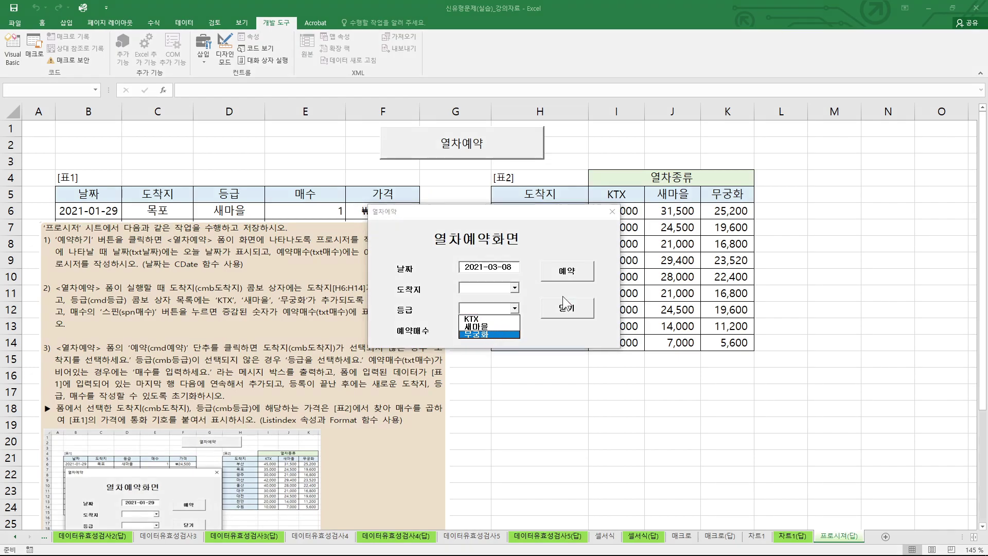
{"action": "left_click", "coordinate": [613, 212]}
Step: Reopen the 열차예약 user form in the form designer through the button in design mode and move the editor off the instructions
{"action": "left_click", "coordinate": [224, 51]}
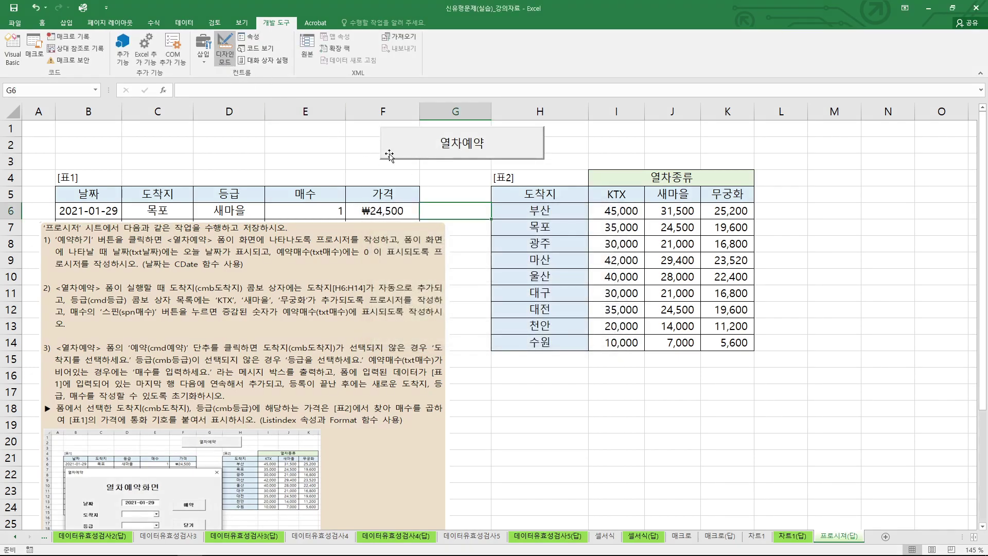
{"action": "double_click", "coordinate": [462, 142]}
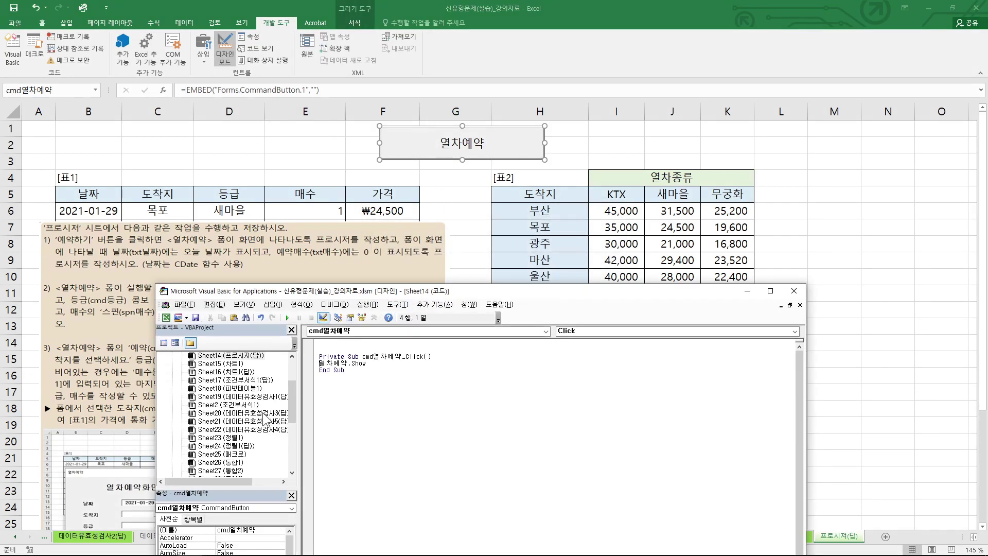
{"action": "left_click_drag", "start_coordinate": [292, 399], "coordinate": [292, 447]}
{"action": "double_click", "coordinate": [210, 462]}
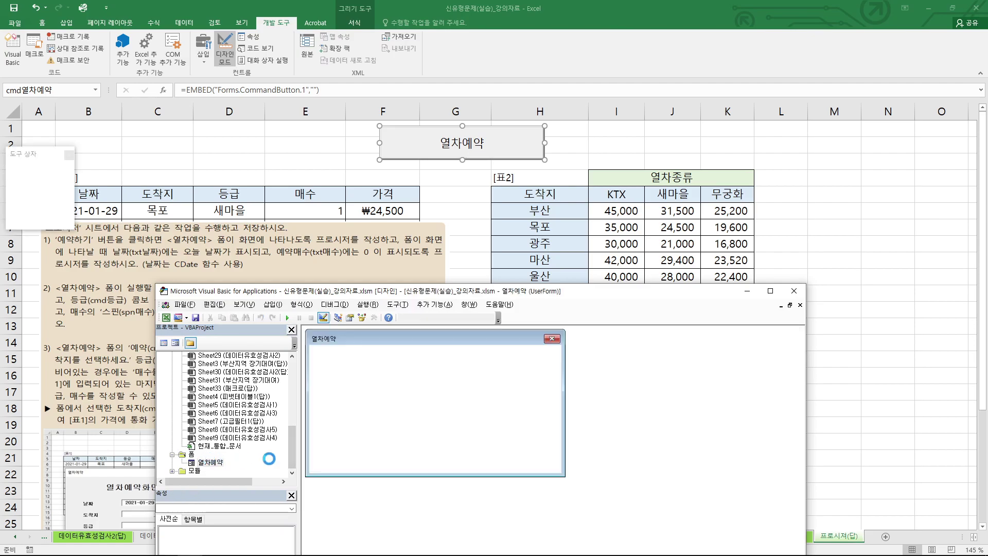
{"action": "left_click_drag", "start_coordinate": [437, 290], "coordinate": [731, 192]}
Step: Check the spin button requirement in the instructions and open the change procedure of the spn매수 spin button beside 예약매수
{"action": "mouse_move", "coordinate": [101, 321]}
{"action": "left_mouse_down"}
{"action": "mouse_move", "coordinate": [150, 323]}
{"action": "mouse_move", "coordinate": [102, 301]}
{"action": "mouse_move", "coordinate": [103, 322]}
{"action": "left_mouse_up"}
{"action": "mouse_move", "coordinate": [724, 362]}
{"action": "left_mouse_down"}
{"action": "mouse_move", "coordinate": [741, 355]}
{"action": "mouse_move", "coordinate": [732, 365]}
{"action": "left_mouse_up"}
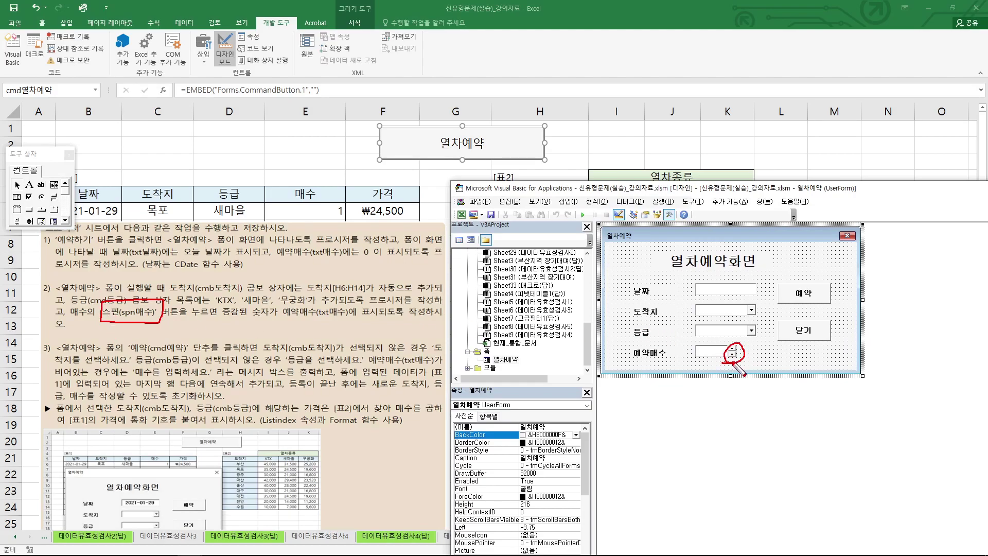
{"action": "mouse_move", "coordinate": [168, 317]}
{"action": "left_mouse_down"}
{"action": "mouse_move", "coordinate": [296, 309]}
{"action": "mouse_move", "coordinate": [371, 335]}
{"action": "mouse_move", "coordinate": [361, 357]}
{"action": "mouse_move", "coordinate": [369, 354]}
{"action": "left_mouse_up"}
{"action": "key", "text": "Escape"}
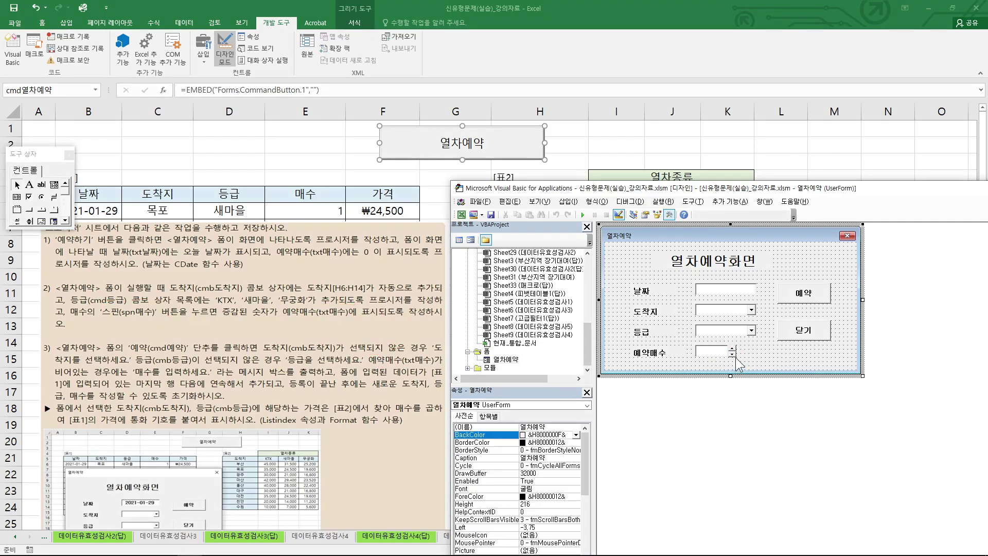
{"action": "left_click", "coordinate": [732, 353]}
{"action": "double_click", "coordinate": [736, 353]}
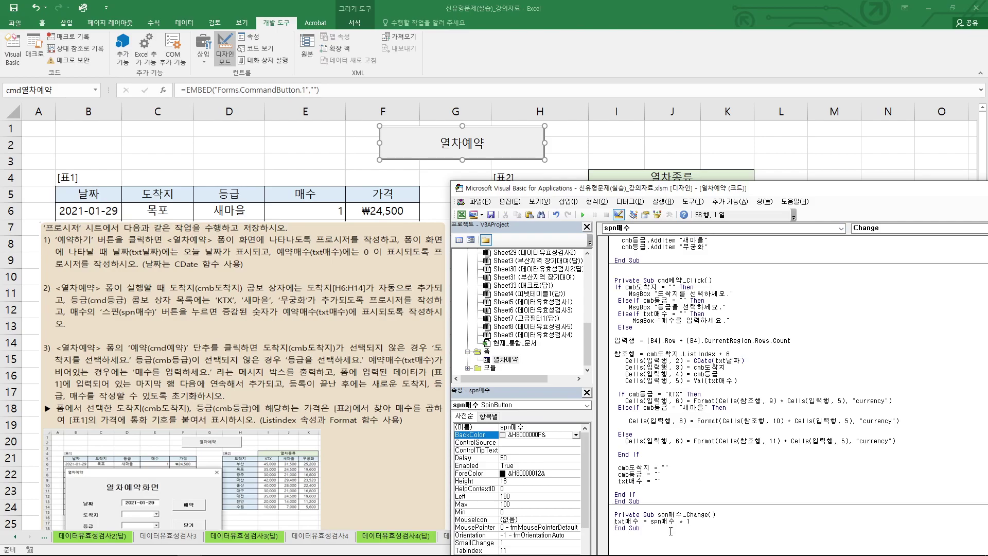
Step: Move the spn매수_Change procedure from the end of the form's code to just above cmd예약_Click
{"action": "left_click_drag", "start_coordinate": [670, 530], "coordinate": [607, 509]}
{"action": "key", "text": "Delete"}
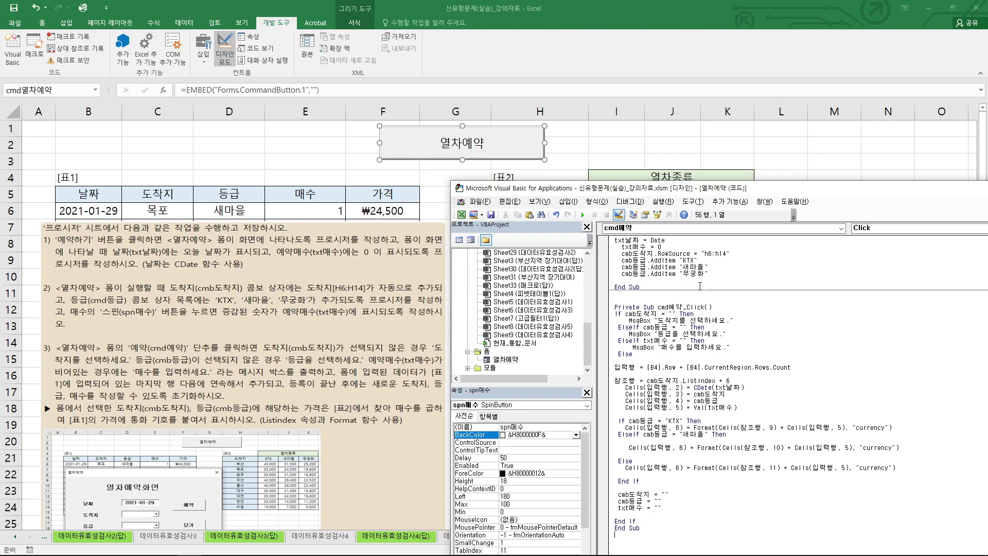
{"action": "type", "text": "Private Sub spn매수_Change() txt매수 = spn매수 + 1 End Sub"}
{"action": "key", "text": "Return"}
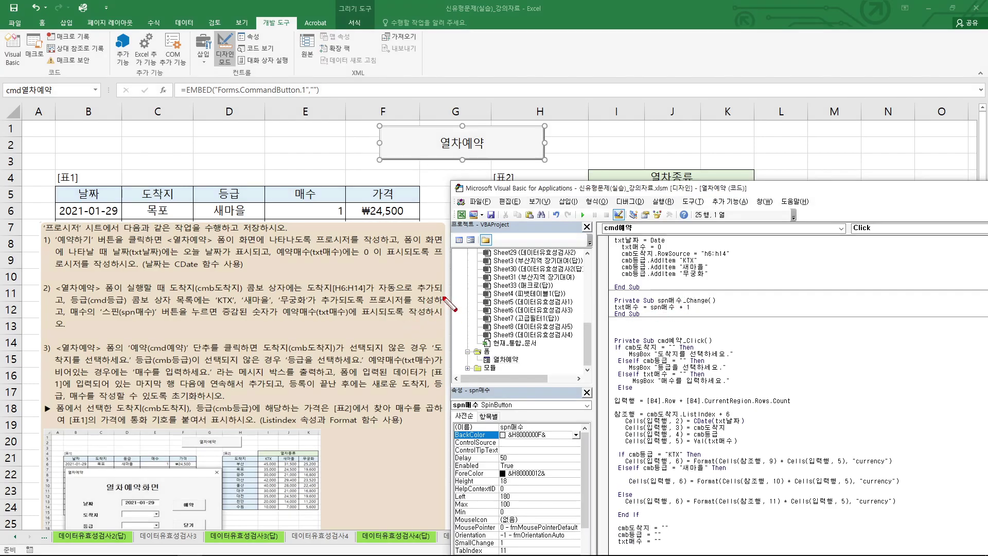
{"action": "scroll", "coordinate": [291, 418], "scroll_direction": "down", "scroll_amount": 2}
{"action": "scroll", "coordinate": [290, 414], "scroll_direction": "up", "scroll_amount": 2}
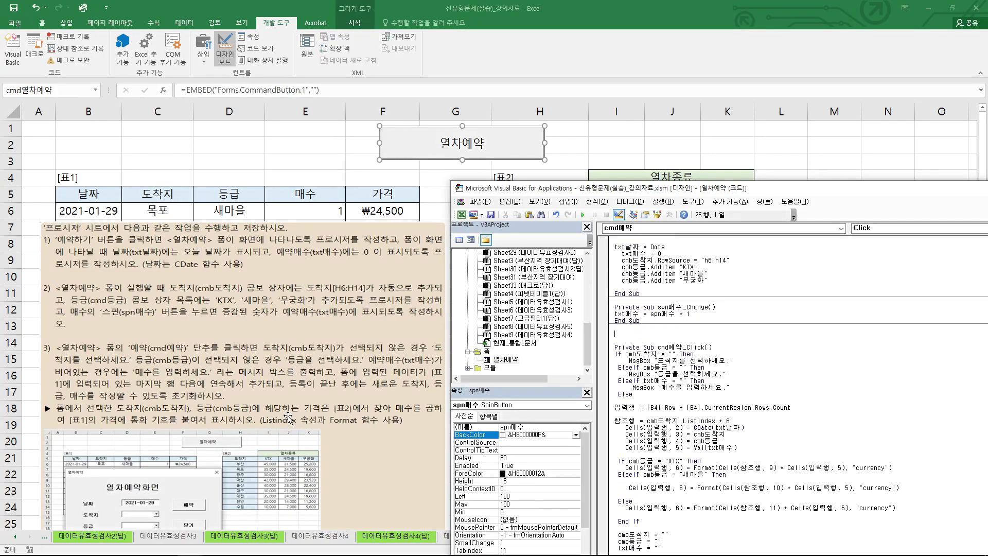
Step: Examine the txt매수 = spn매수 + 1 line in the spn매수_Change procedure and close the code editor
{"action": "mouse_move", "coordinate": [344, 342]}
{"action": "left_mouse_down"}
{"action": "mouse_move", "coordinate": [342, 324]}
{"action": "mouse_move", "coordinate": [350, 349]}
{"action": "mouse_move", "coordinate": [364, 334]}
{"action": "left_mouse_up"}
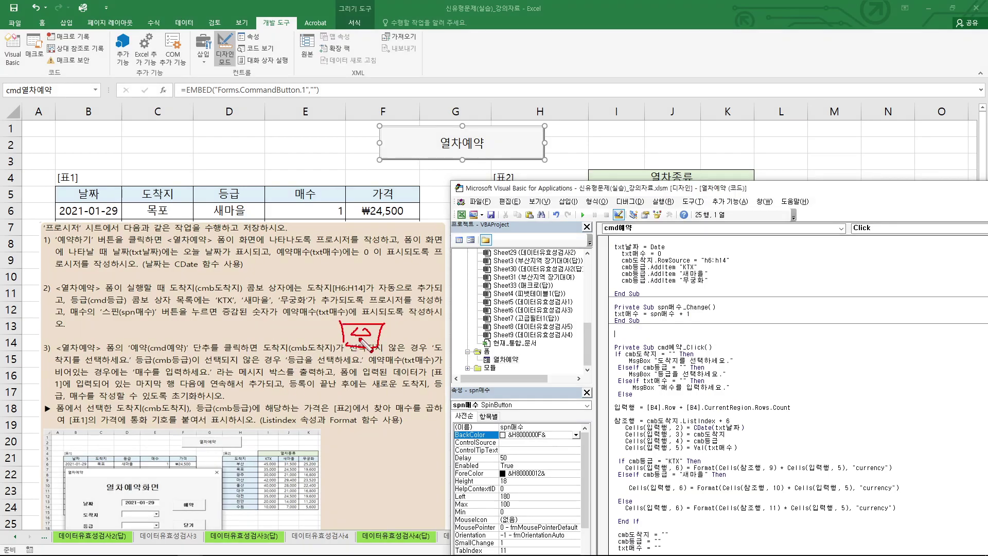
{"action": "key", "text": "Escape"}
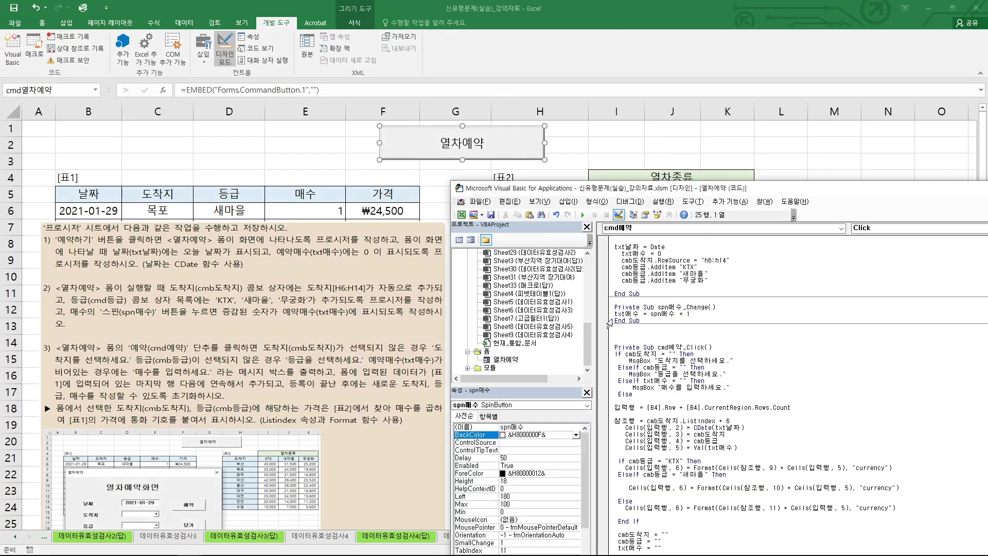
{"action": "mouse_move", "coordinate": [619, 319]}
{"action": "left_mouse_down"}
{"action": "mouse_move", "coordinate": [692, 321]}
{"action": "mouse_move", "coordinate": [674, 317]}
{"action": "mouse_move", "coordinate": [708, 307]}
{"action": "mouse_move", "coordinate": [679, 325]}
{"action": "mouse_move", "coordinate": [730, 324]}
{"action": "mouse_move", "coordinate": [726, 333]}
{"action": "left_mouse_up"}
{"action": "left_click", "coordinate": [675, 327]}
{"action": "left_click", "coordinate": [646, 316]}
{"action": "key", "text": "ctrl+2"}
{"action": "left_click_drag", "start_coordinate": [739, 314], "coordinate": [745, 351]}
{"action": "key", "text": "Escape"}
{"action": "left_click_drag", "start_coordinate": [746, 191], "coordinate": [531, 194]}
{"action": "left_click", "coordinate": [885, 204]}
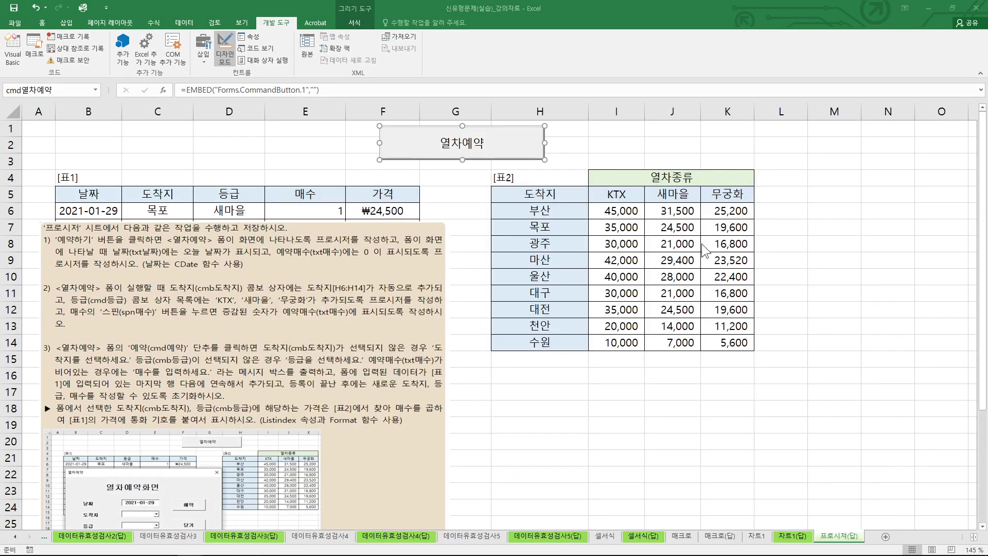
Step: Leave design mode, run the 열차예약 form, raise 예약매수 to 6 with the spin button and move the form off the instructions
{"action": "left_click", "coordinate": [522, 310]}
{"action": "left_click", "coordinate": [225, 49]}
{"action": "left_click", "coordinate": [473, 151]}
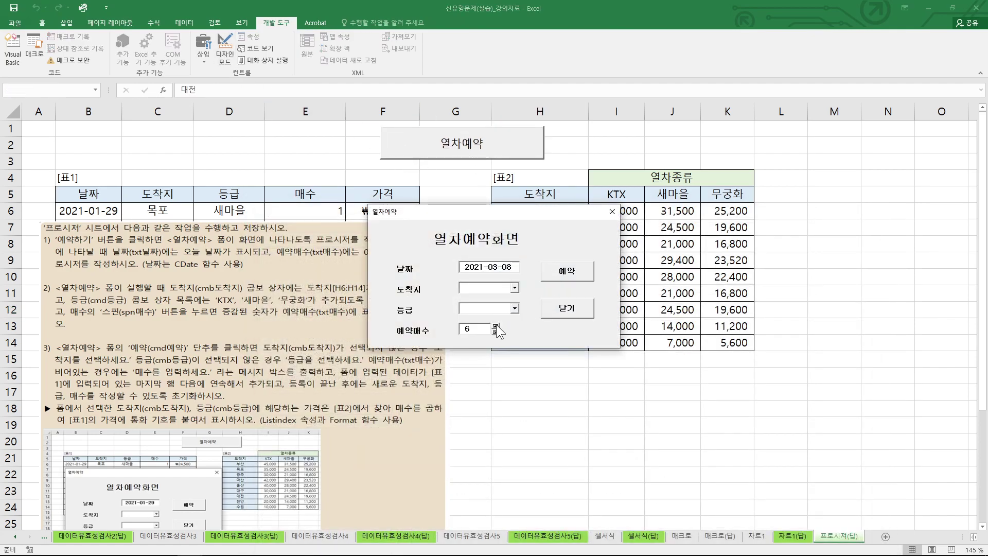
{"action": "left_click", "coordinate": [495, 332]}
{"action": "left_click", "coordinate": [495, 332]}
{"action": "left_click_drag", "start_coordinate": [515, 215], "coordinate": [620, 238]}
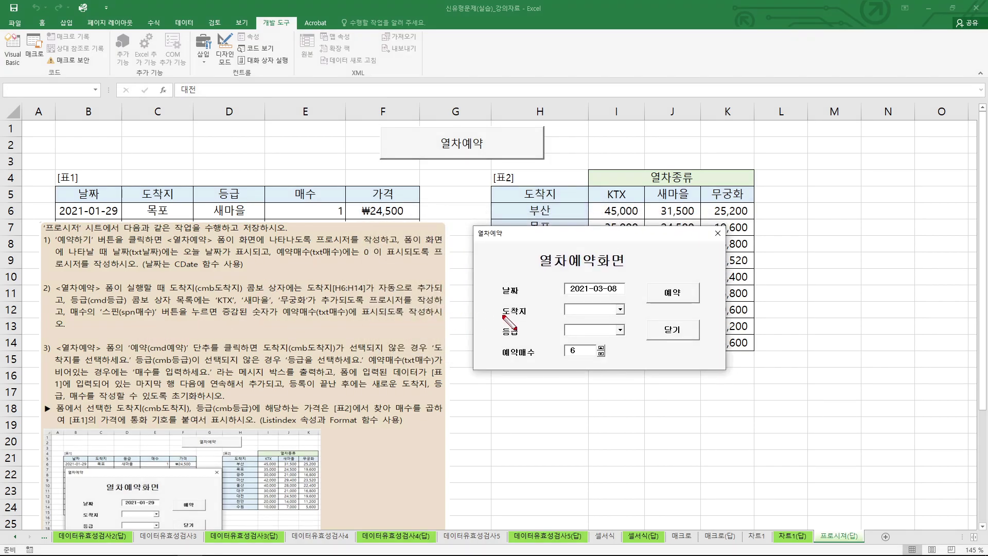
Step: Compare requirement 2 in the instructions with the 날짜, 도착지, 등급 and 예약매수 fields of the running form
{"action": "mouse_move", "coordinate": [519, 278]}
{"action": "left_mouse_down"}
{"action": "mouse_move", "coordinate": [518, 294]}
{"action": "mouse_move", "coordinate": [546, 304]}
{"action": "mouse_move", "coordinate": [525, 341]}
{"action": "mouse_move", "coordinate": [490, 342]}
{"action": "left_mouse_up"}
{"action": "mouse_move", "coordinate": [41, 334]}
{"action": "left_mouse_down"}
{"action": "mouse_move", "coordinate": [420, 342]}
{"action": "mouse_move", "coordinate": [399, 277]}
{"action": "mouse_move", "coordinate": [76, 281]}
{"action": "mouse_move", "coordinate": [35, 323]}
{"action": "left_mouse_up"}
{"action": "mouse_move", "coordinate": [449, 323]}
{"action": "left_mouse_down"}
{"action": "mouse_move", "coordinate": [471, 312]}
{"action": "mouse_move", "coordinate": [464, 320]}
{"action": "left_mouse_up"}
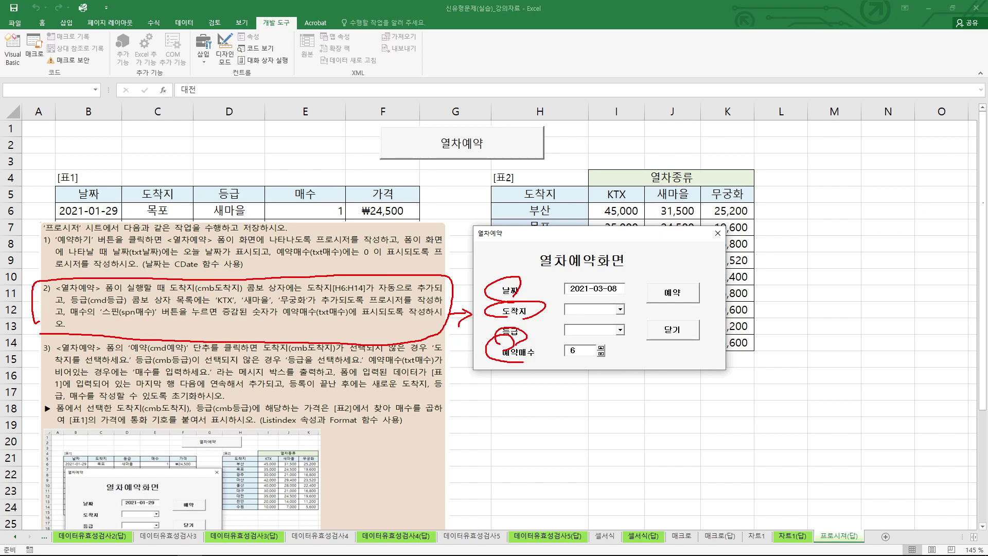
{"action": "key", "text": "Escape"}
{"action": "key", "text": "alt+Tab"}
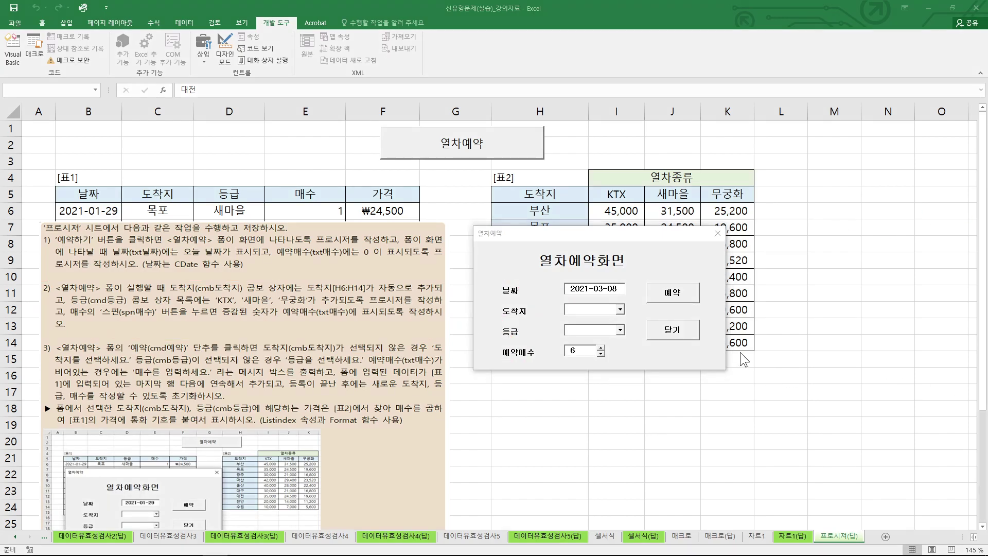
Step: Test 예약 with no destination chosen, dismiss the message, and choose 목포 as 도착지 and KTX as 등급
{"action": "left_click", "coordinate": [669, 293]}
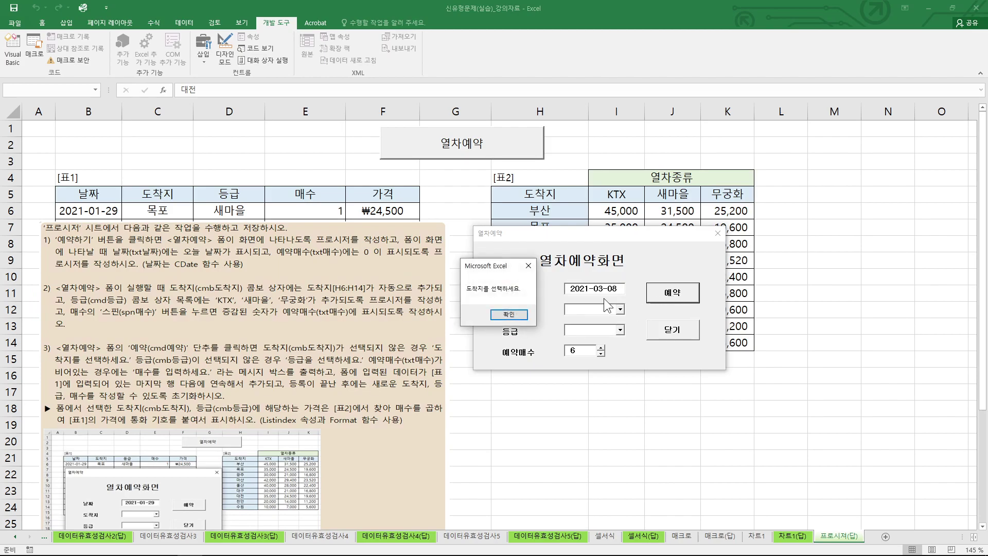
{"action": "left_click", "coordinate": [512, 314]}
{"action": "left_click", "coordinate": [621, 309]}
{"action": "left_click", "coordinate": [586, 326]}
{"action": "left_click", "coordinate": [620, 330]}
{"action": "left_click", "coordinate": [592, 339]}
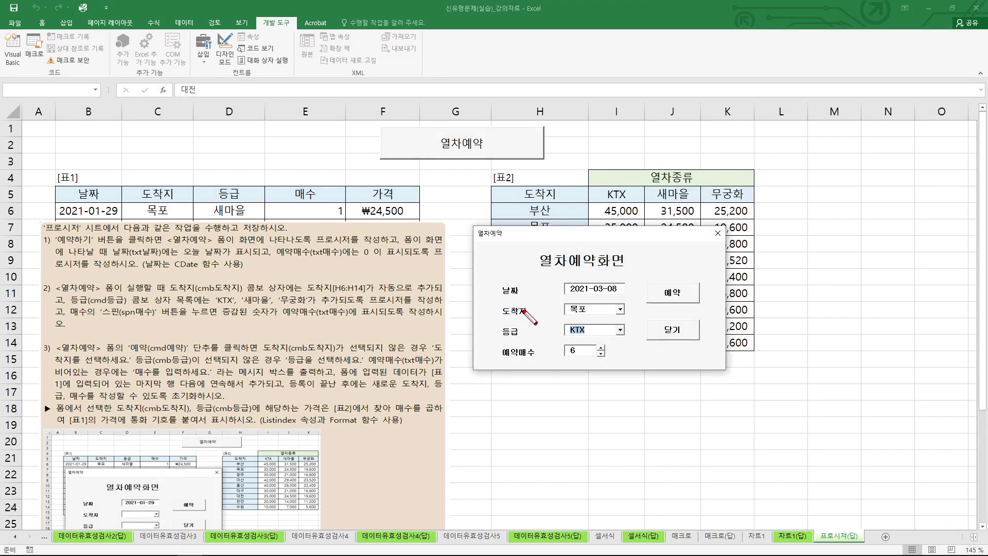
Step: Trace how the form's 도착지, 등급, 예약매수 and 날짜 fields map to the columns of [표1]
{"action": "mouse_move", "coordinate": [499, 312]}
{"action": "left_mouse_down"}
{"action": "mouse_move", "coordinate": [166, 226]}
{"action": "mouse_move", "coordinate": [150, 231]}
{"action": "left_mouse_up"}
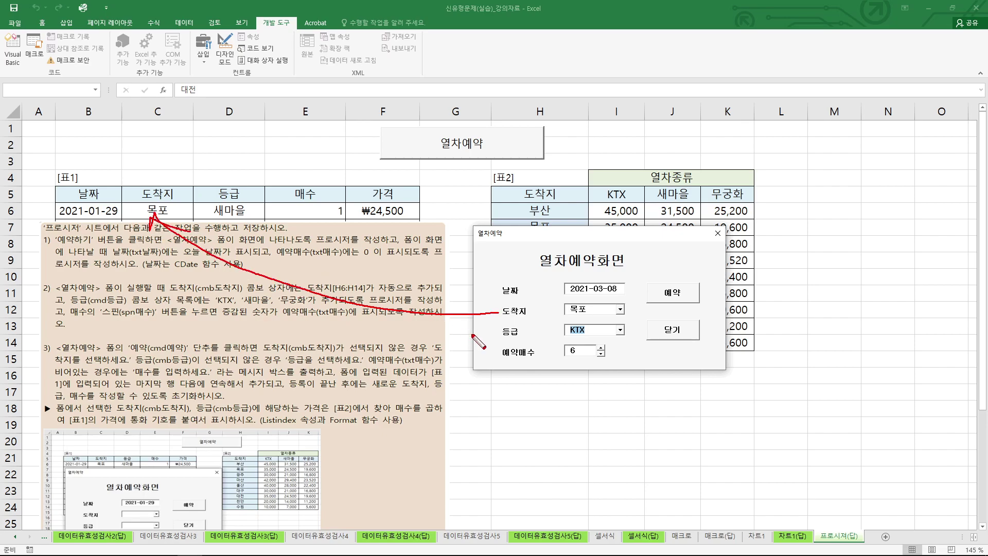
{"action": "mouse_move", "coordinate": [493, 337]}
{"action": "left_mouse_down"}
{"action": "mouse_move", "coordinate": [311, 300]}
{"action": "mouse_move", "coordinate": [229, 219]}
{"action": "mouse_move", "coordinate": [241, 226]}
{"action": "left_mouse_up"}
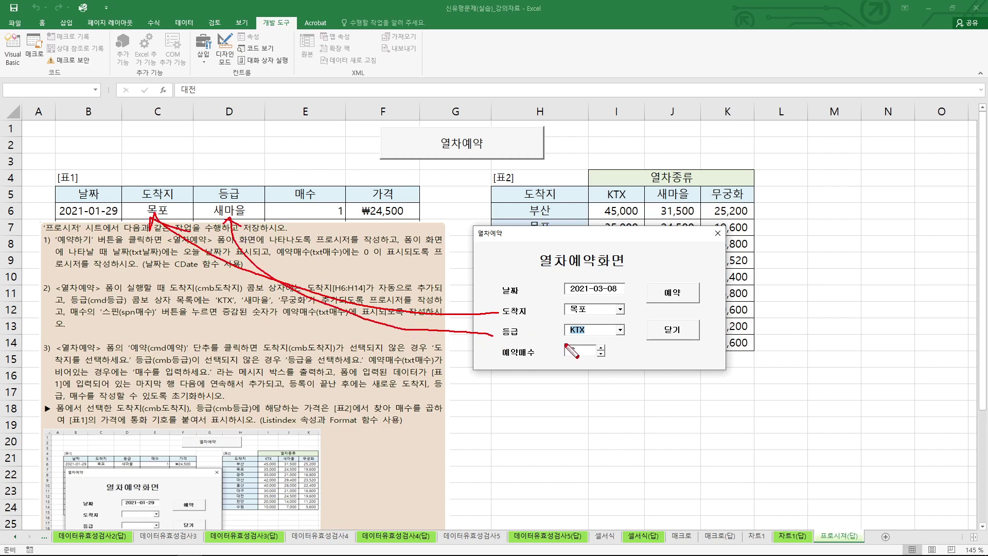
{"action": "mouse_move", "coordinate": [557, 357]}
{"action": "left_mouse_down"}
{"action": "mouse_move", "coordinate": [489, 354]}
{"action": "mouse_move", "coordinate": [330, 229]}
{"action": "mouse_move", "coordinate": [339, 239]}
{"action": "left_mouse_up"}
{"action": "mouse_move", "coordinate": [509, 292]}
{"action": "left_mouse_down"}
{"action": "mouse_move", "coordinate": [296, 151]}
{"action": "mouse_move", "coordinate": [289, 172]}
{"action": "mouse_move", "coordinate": [57, 194]}
{"action": "mouse_move", "coordinate": [46, 202]}
{"action": "mouse_move", "coordinate": [67, 226]}
{"action": "left_mouse_up"}
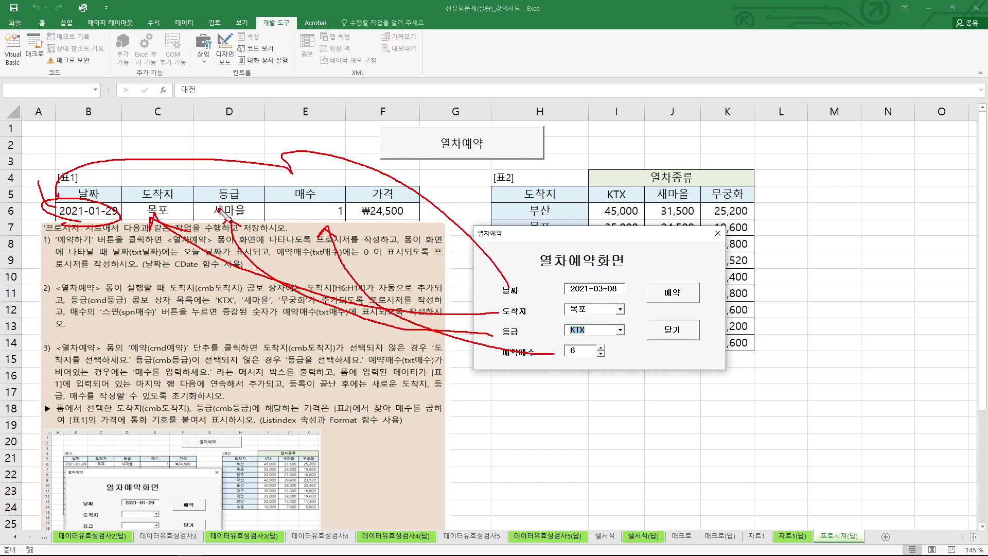
{"action": "key", "text": "Escape"}
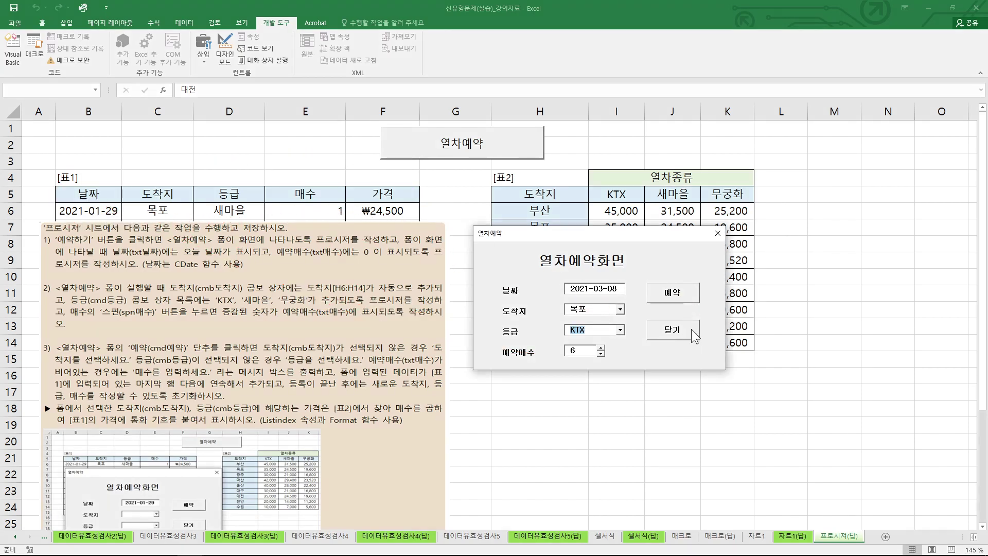
Step: Close the running form, return to design mode and open the click procedure of the form's 예약 button in the code editor
{"action": "left_click", "coordinate": [717, 233]}
{"action": "left_click", "coordinate": [225, 52]}
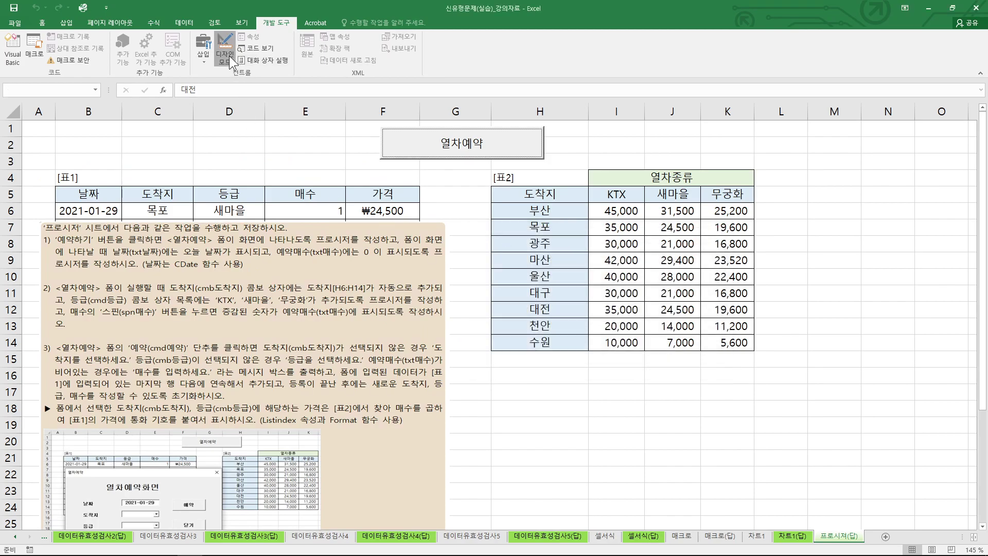
{"action": "double_click", "coordinate": [462, 143]}
{"action": "left_click_drag", "start_coordinate": [382, 305], "coordinate": [382, 352]}
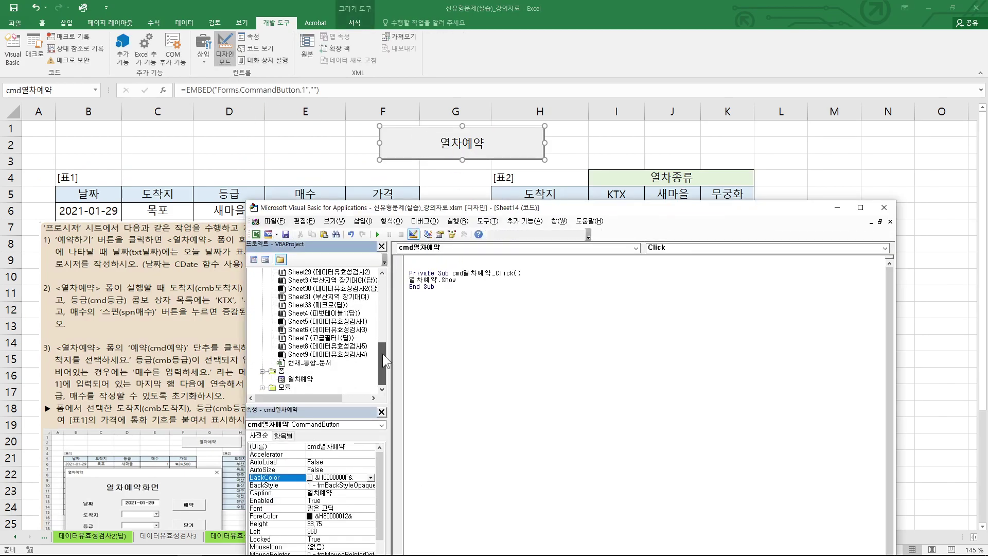
{"action": "double_click", "coordinate": [303, 379]}
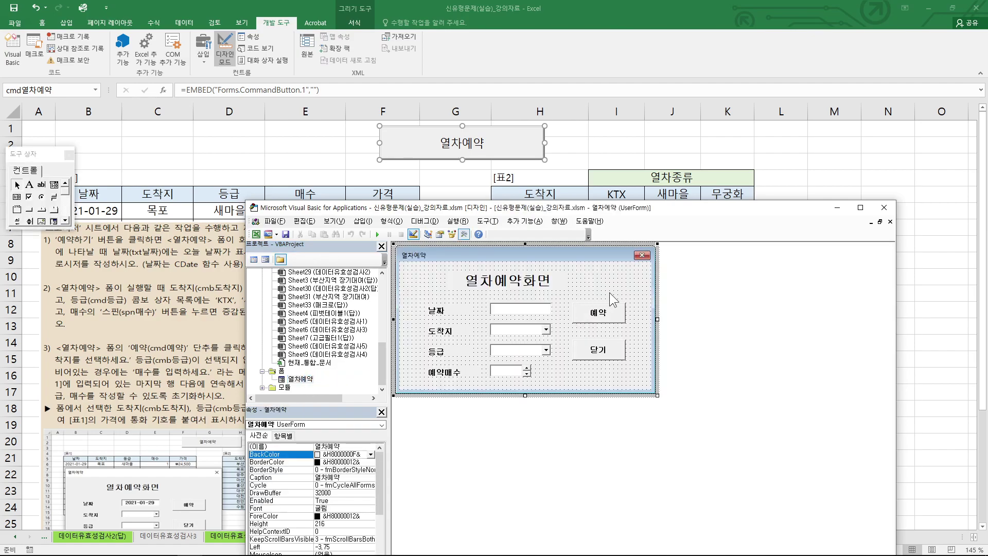
{"action": "left_click_drag", "start_coordinate": [636, 210], "coordinate": [751, 173]}
{"action": "double_click", "coordinate": [726, 279]}
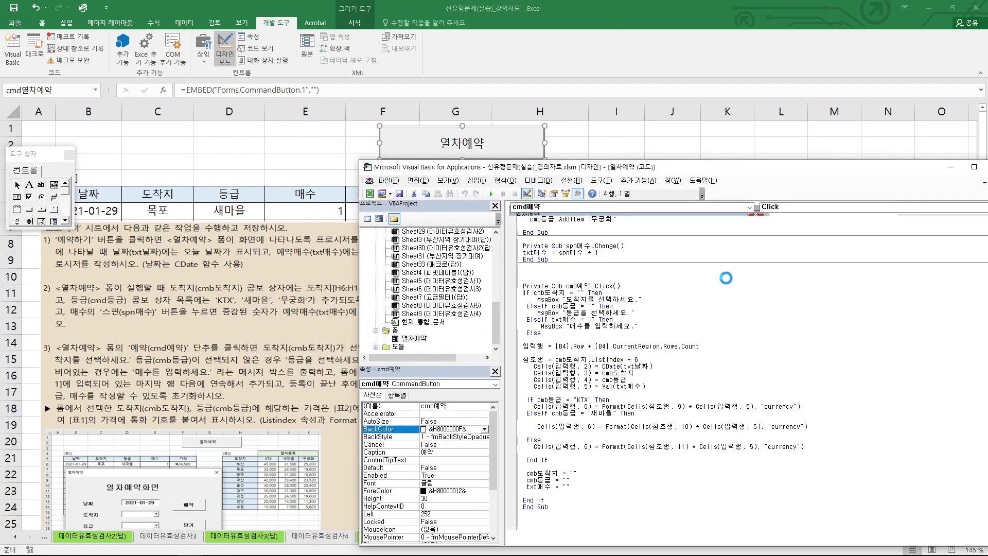
Step: Look over the whole cmd예약_Click procedure and move the code editor up so the sheet's instructions show
{"action": "mouse_move", "coordinate": [529, 273]}
{"action": "left_mouse_down"}
{"action": "mouse_move", "coordinate": [591, 338]}
{"action": "mouse_move", "coordinate": [618, 499]}
{"action": "left_mouse_up"}
{"action": "left_click", "coordinate": [626, 327]}
{"action": "key", "text": "ctrl+2"}
{"action": "mouse_move", "coordinate": [565, 293]}
{"action": "left_mouse_down"}
{"action": "mouse_move", "coordinate": [627, 292]}
{"action": "mouse_move", "coordinate": [559, 294]}
{"action": "left_mouse_up"}
{"action": "key", "text": "Escape"}
{"action": "left_click_drag", "start_coordinate": [620, 172], "coordinate": [687, 67]}
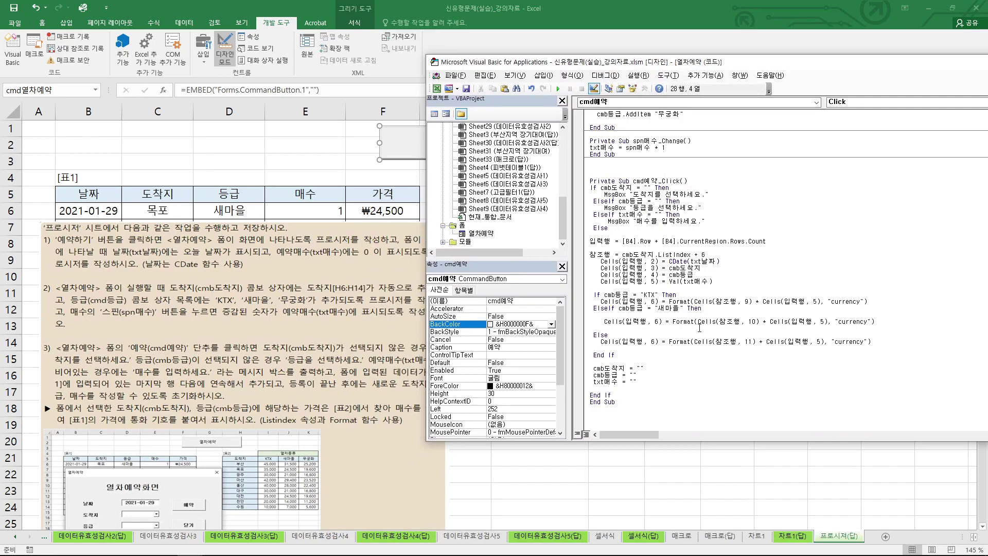
Step: Examine the If and ElseIf checks at the start of cmd예약_Click and move the code editor clear of the instructions
{"action": "key", "text": "ctrl+2"}
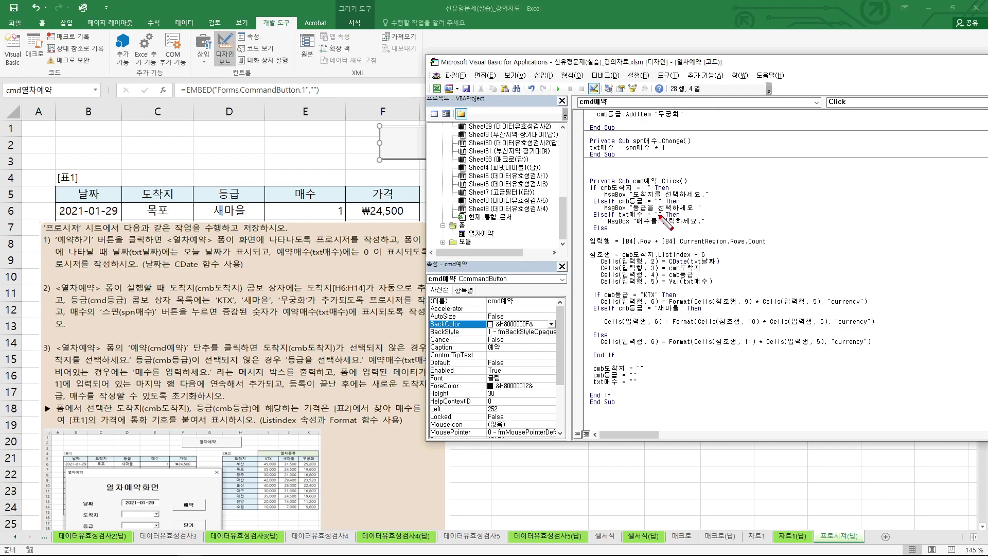
{"action": "mouse_move", "coordinate": [588, 187]}
{"action": "left_mouse_down"}
{"action": "mouse_move", "coordinate": [575, 205]}
{"action": "mouse_move", "coordinate": [578, 235]}
{"action": "mouse_move", "coordinate": [597, 237]}
{"action": "left_mouse_up"}
{"action": "mouse_move", "coordinate": [683, 186]}
{"action": "left_mouse_down"}
{"action": "mouse_move", "coordinate": [708, 186]}
{"action": "mouse_move", "coordinate": [722, 231]}
{"action": "mouse_move", "coordinate": [581, 230]}
{"action": "left_mouse_up"}
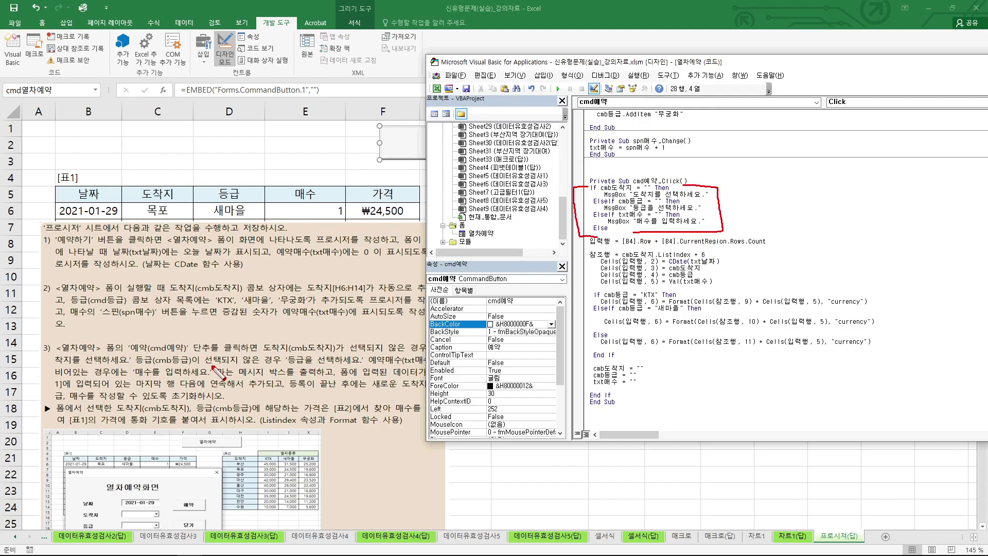
{"action": "key", "text": "Escape"}
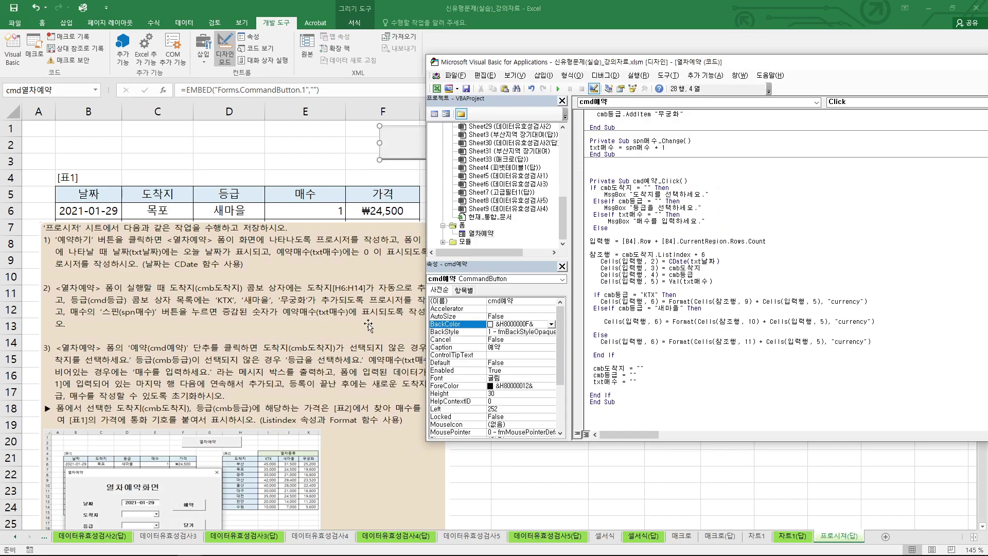
{"action": "left_click_drag", "start_coordinate": [525, 74], "coordinate": [560, 90]}
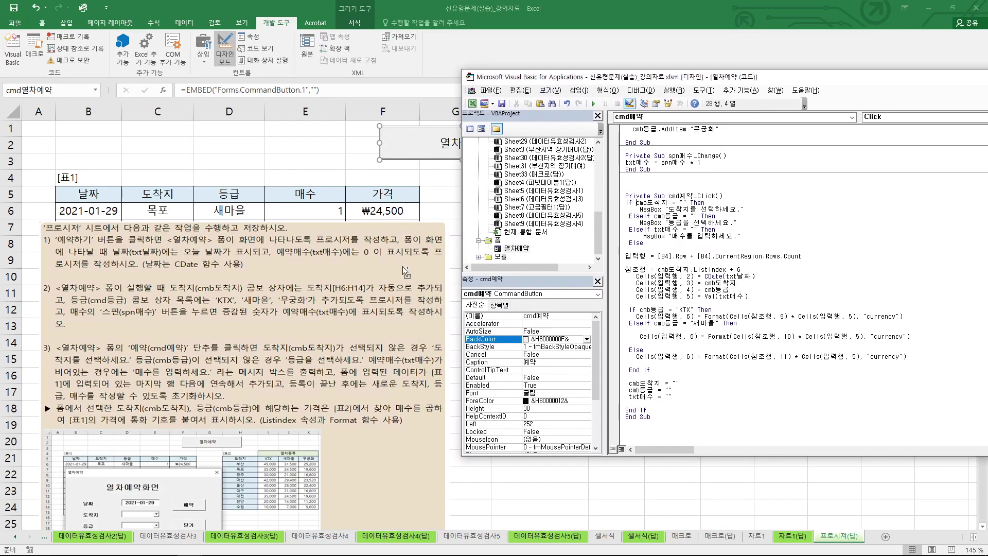
Step: Read requirement 3 in the instructions on the messages for missing 도착지, 등급 and 매수
{"action": "left_click_drag", "start_coordinate": [89, 355], "coordinate": [412, 349]}
{"action": "mouse_move", "coordinate": [56, 371]}
{"action": "left_mouse_down"}
{"action": "mouse_move", "coordinate": [427, 365]}
{"action": "mouse_move", "coordinate": [146, 383]}
{"action": "mouse_move", "coordinate": [211, 386]}
{"action": "left_mouse_up"}
{"action": "key", "text": "Escape"}
{"action": "key", "text": "ctrl+2"}
{"action": "left_click_drag", "start_coordinate": [144, 499], "coordinate": [146, 508]}
{"action": "key", "text": "e"}
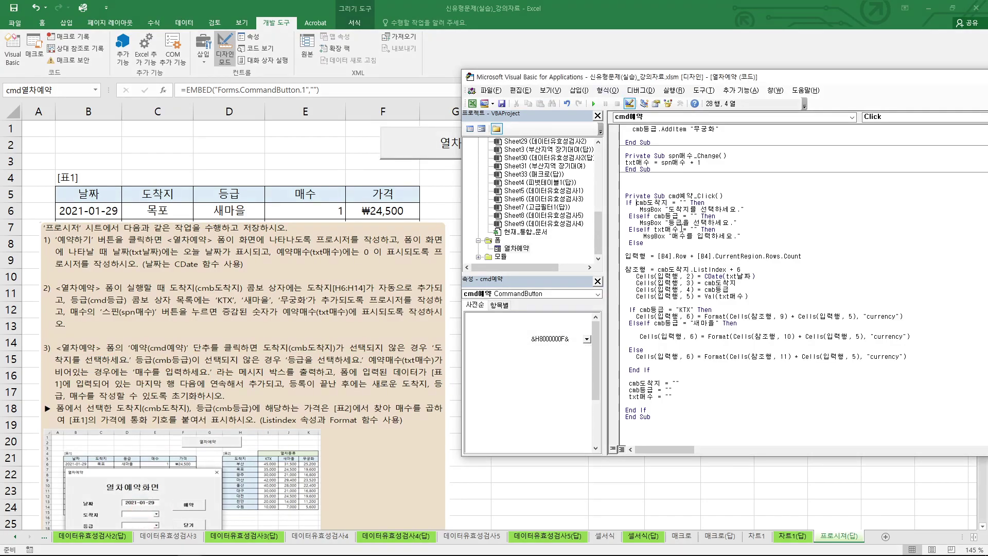
Step: Examine each condition and its MsgBox line for cmb도착지, cmb등급 and txt매수, down to Else, against the instructions
{"action": "mouse_move", "coordinate": [684, 226]}
{"action": "left_mouse_down"}
{"action": "mouse_move", "coordinate": [723, 230]}
{"action": "mouse_move", "coordinate": [749, 206]}
{"action": "mouse_move", "coordinate": [669, 228]}
{"action": "mouse_move", "coordinate": [644, 208]}
{"action": "mouse_move", "coordinate": [722, 209]}
{"action": "left_mouse_up"}
{"action": "key", "text": "Escape"}
{"action": "double_click", "coordinate": [683, 202]}
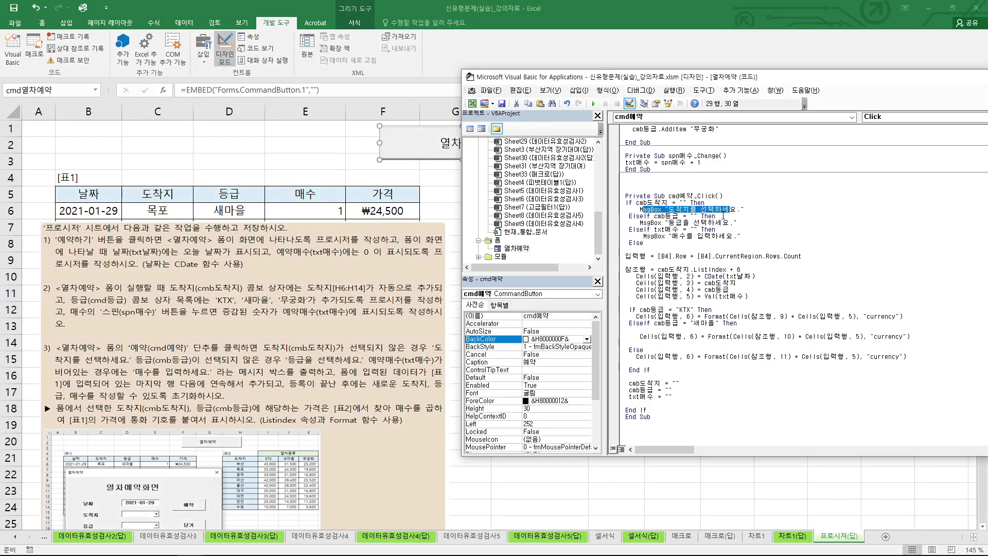
{"action": "left_click_drag", "start_coordinate": [662, 216], "coordinate": [744, 221]}
{"action": "left_click", "coordinate": [735, 223]}
{"action": "left_click_drag", "start_coordinate": [691, 230], "coordinate": [710, 237]}
{"action": "left_click", "coordinate": [699, 248]}
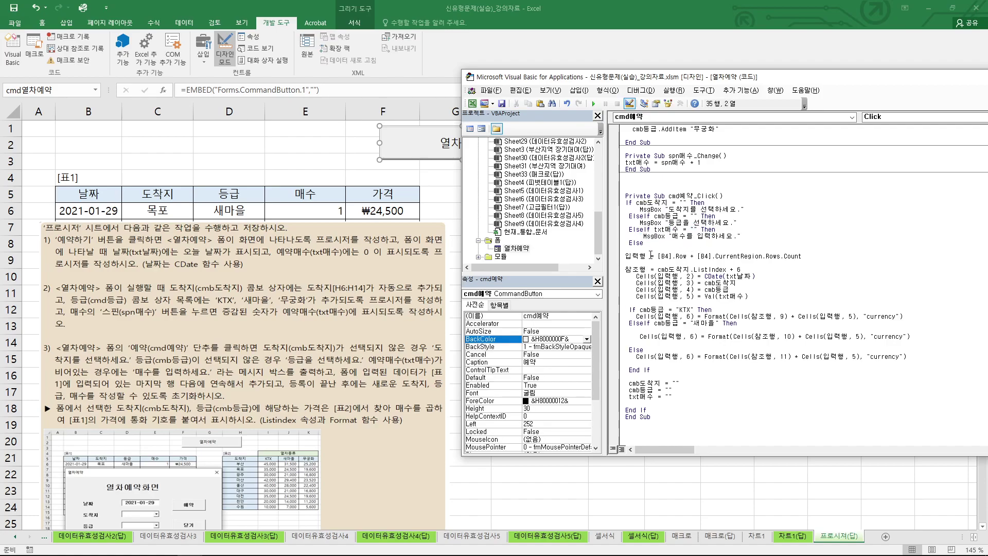
{"action": "mouse_move", "coordinate": [651, 247]}
{"action": "left_mouse_down"}
{"action": "mouse_move", "coordinate": [617, 205]}
{"action": "mouse_move", "coordinate": [722, 201]}
{"action": "mouse_move", "coordinate": [754, 234]}
{"action": "mouse_move", "coordinate": [636, 255]}
{"action": "left_mouse_up"}
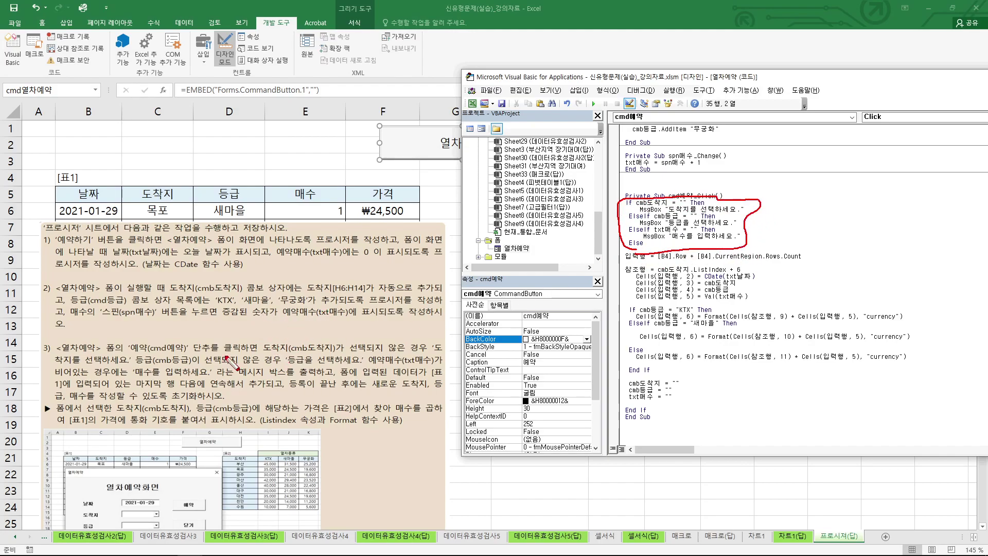
{"action": "key", "text": "Escape"}
Step: Check the 입력행 line and move the instructions box down to uncover the blank rows of [표1]
{"action": "left_click", "coordinate": [709, 256]}
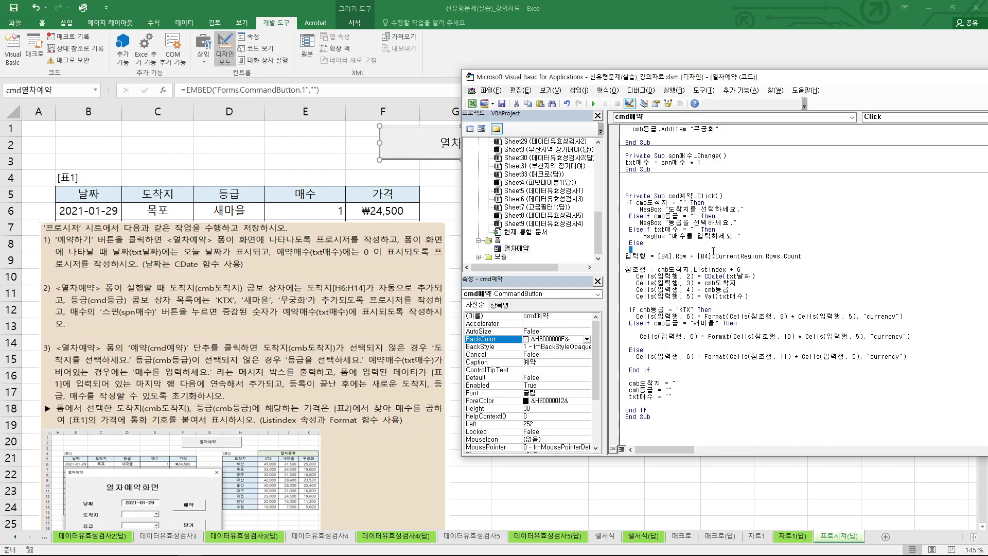
{"action": "left_click_drag", "start_coordinate": [709, 251], "coordinate": [796, 254]}
{"action": "left_click", "coordinate": [780, 270]}
{"action": "left_click", "coordinate": [367, 243]}
{"action": "left_click_drag", "start_coordinate": [367, 243], "coordinate": [365, 279]}
Step: Reopen the 열차예약 form's cmd예약_Click procedure through the sheet's 열차예약 button
{"action": "left_click", "coordinate": [479, 159]}
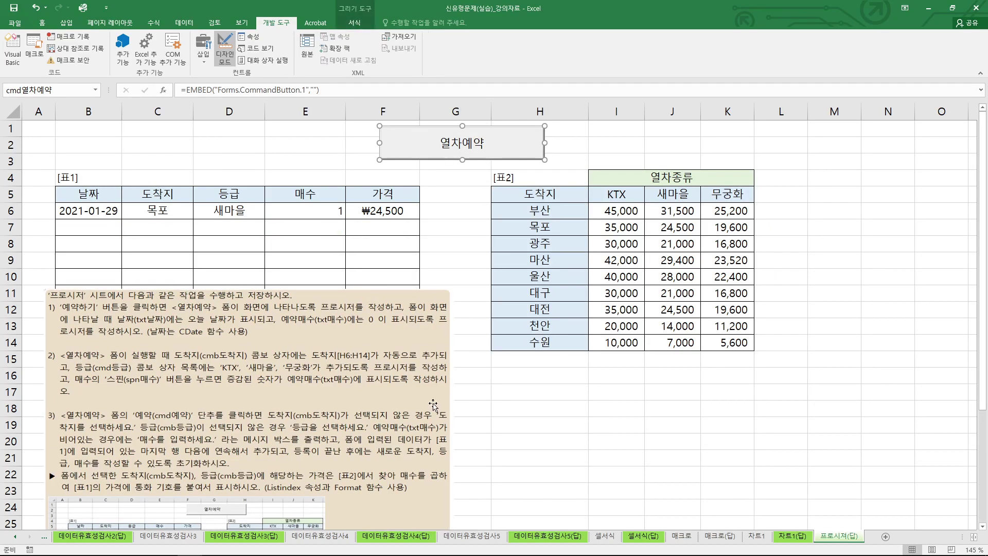
{"action": "double_click", "coordinate": [488, 155]}
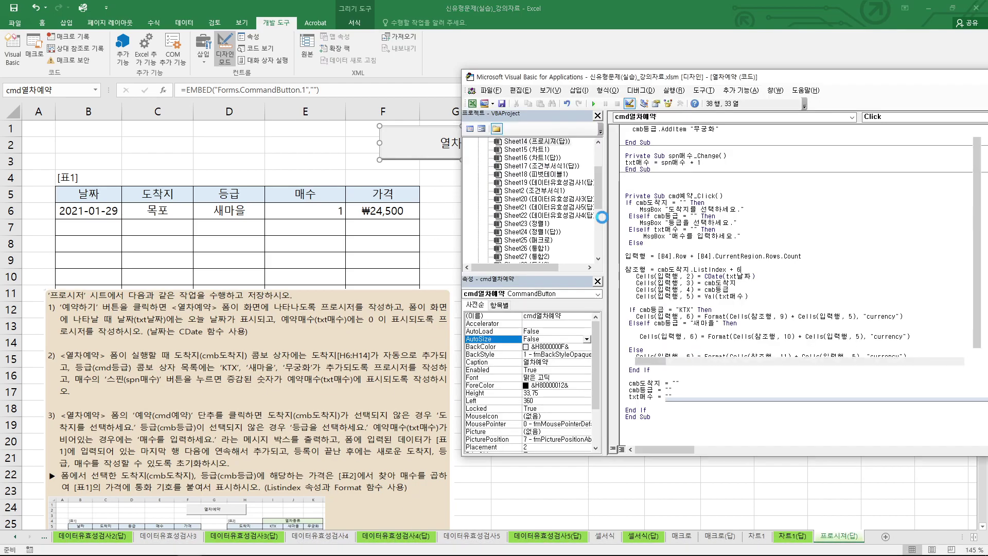
{"action": "left_click", "coordinate": [597, 216]}
{"action": "double_click", "coordinate": [516, 248]}
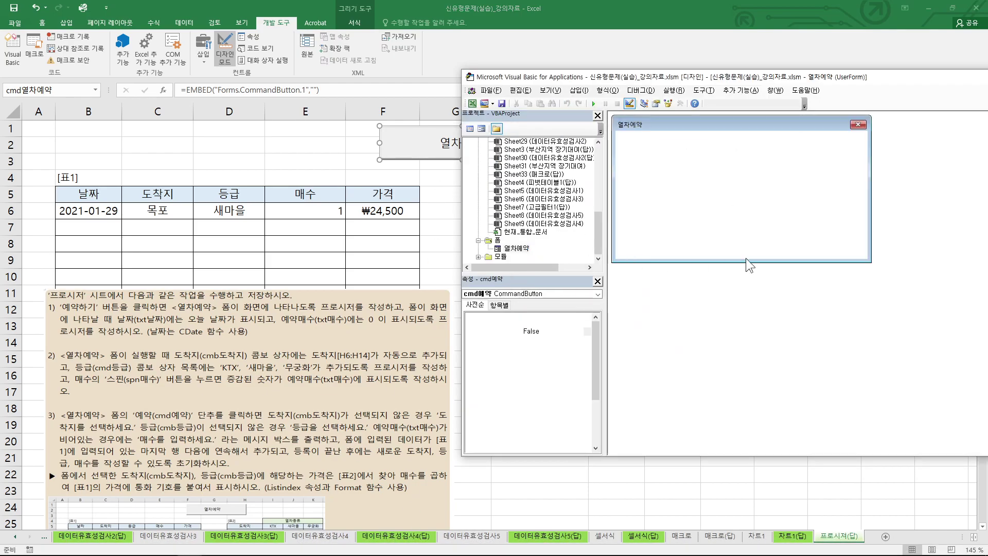
{"action": "double_click", "coordinate": [812, 186]}
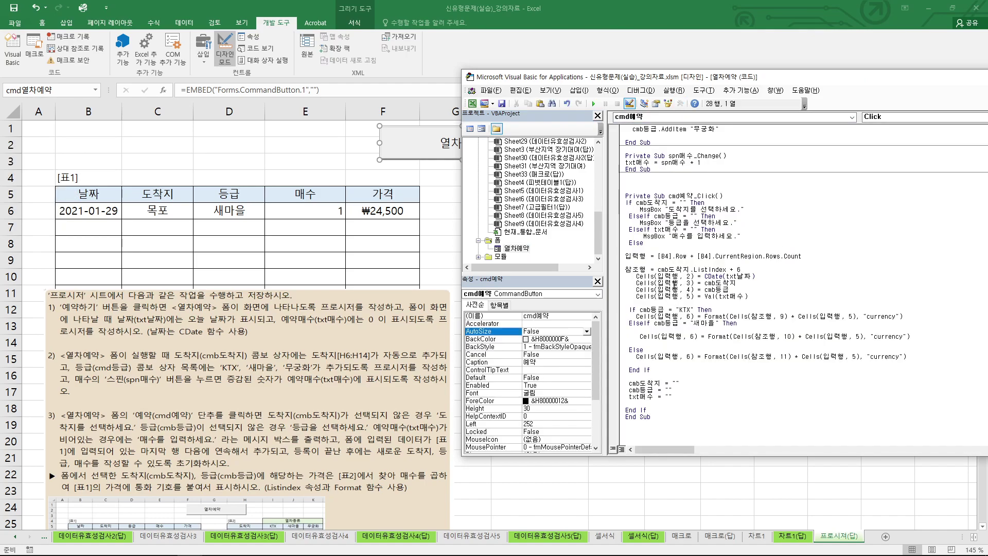
Step: Examine how [B4].Row and [B4].CurrentRegion.Rows.Count determine the next input row below the data in [표1]
{"action": "left_click_drag", "start_coordinate": [651, 257], "coordinate": [651, 272]}
{"action": "mouse_move", "coordinate": [52, 178]}
{"action": "left_mouse_down"}
{"action": "mouse_move", "coordinate": [98, 168]}
{"action": "mouse_move", "coordinate": [62, 185]}
{"action": "mouse_move", "coordinate": [49, 171]}
{"action": "left_mouse_up"}
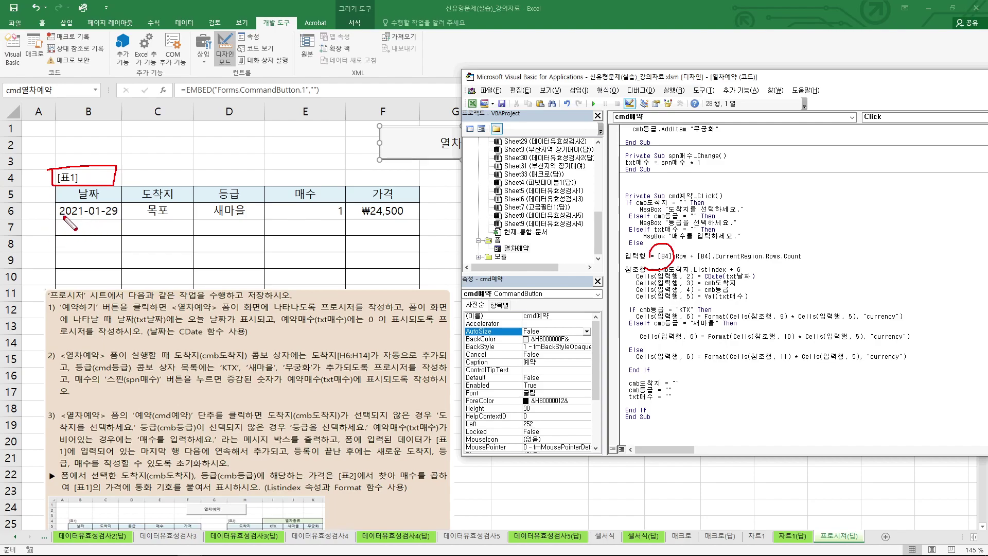
{"action": "left_click_drag", "start_coordinate": [36, 233], "coordinate": [55, 232]}
{"action": "left_click_drag", "start_coordinate": [43, 225], "coordinate": [52, 237]}
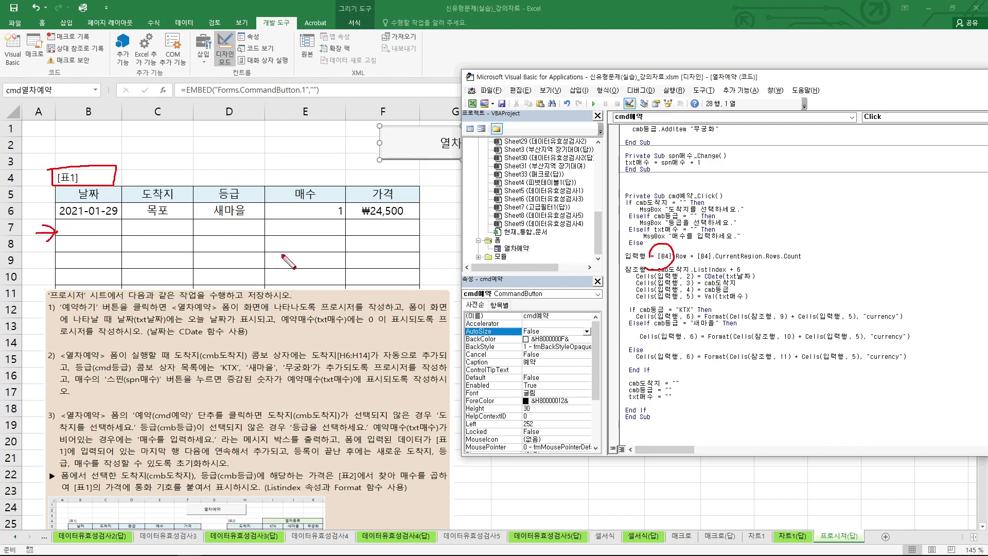
{"action": "left_click_drag", "start_coordinate": [716, 260], "coordinate": [807, 261]}
{"action": "mouse_move", "coordinate": [52, 194]}
{"action": "left_mouse_down"}
{"action": "mouse_move", "coordinate": [39, 211]}
{"action": "mouse_move", "coordinate": [114, 215]}
{"action": "left_mouse_up"}
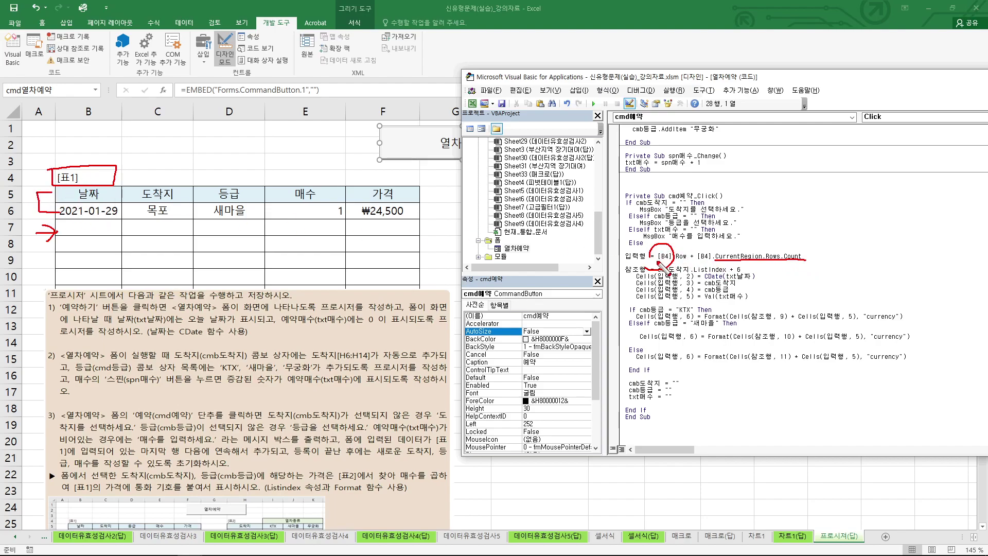
{"action": "left_click_drag", "start_coordinate": [720, 238], "coordinate": [747, 241]}
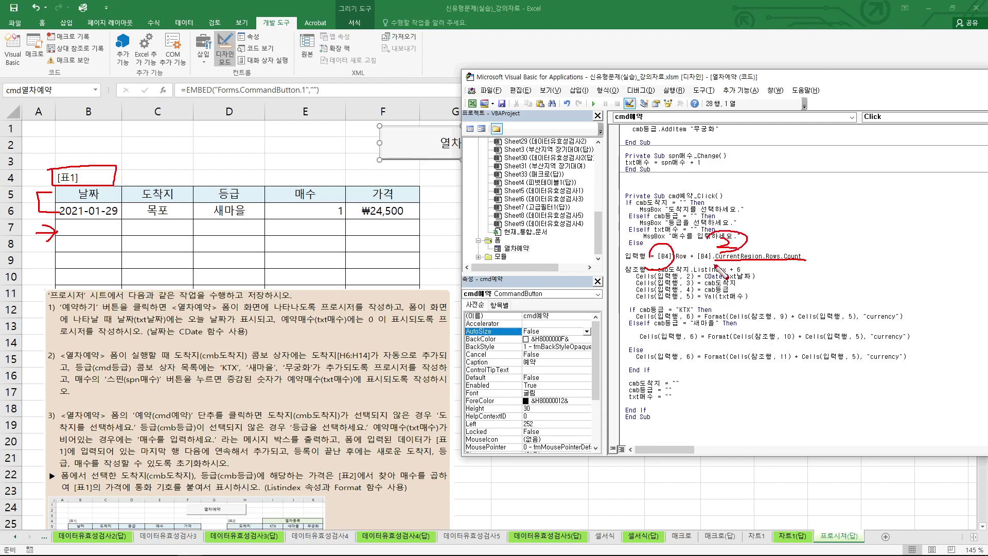
{"action": "mouse_move", "coordinate": [98, 179]}
{"action": "left_mouse_down"}
{"action": "mouse_move", "coordinate": [117, 193]}
{"action": "mouse_move", "coordinate": [110, 221]}
{"action": "mouse_move", "coordinate": [123, 226]}
{"action": "mouse_move", "coordinate": [120, 208]}
{"action": "left_mouse_up"}
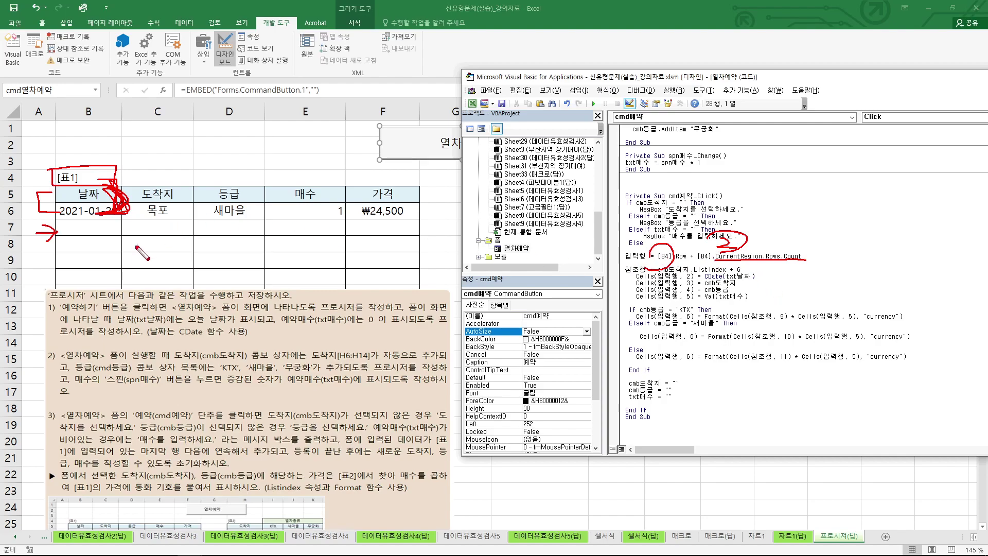
{"action": "left_click_drag", "start_coordinate": [57, 229], "coordinate": [94, 237]}
{"action": "key", "text": "Escape"}
Step: Review the 입력행 line and examine how 참조행 uses cmb도착지.ListIndex + 6 to locate the destination's row in [표2]
{"action": "left_click_drag", "start_coordinate": [658, 256], "coordinate": [627, 253]}
{"action": "left_click", "coordinate": [821, 260]}
{"action": "left_click_drag", "start_coordinate": [628, 258], "coordinate": [624, 256]}
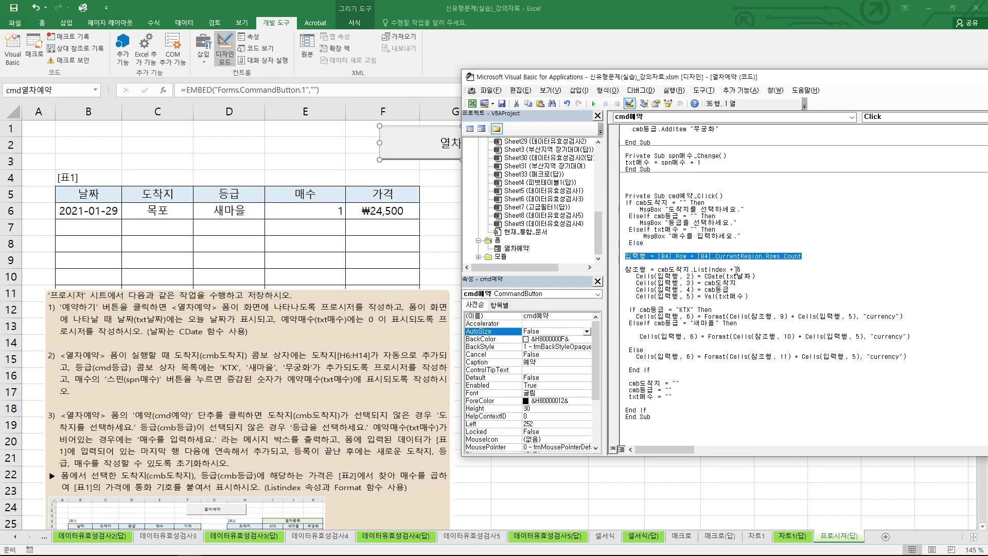
{"action": "left_click", "coordinate": [717, 269]}
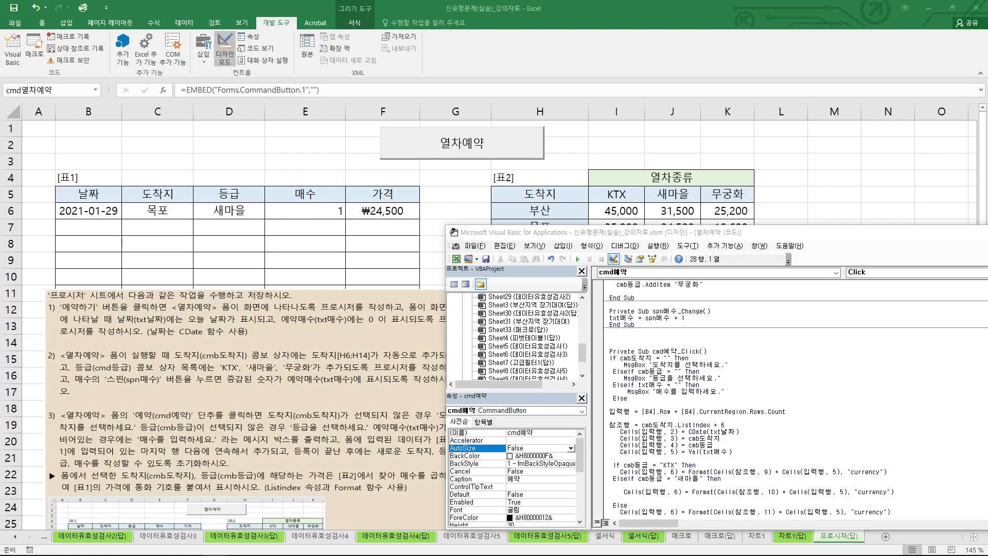
{"action": "mouse_move", "coordinate": [637, 437]}
{"action": "left_mouse_down"}
{"action": "mouse_move", "coordinate": [669, 437]}
{"action": "mouse_move", "coordinate": [659, 440]}
{"action": "left_mouse_up"}
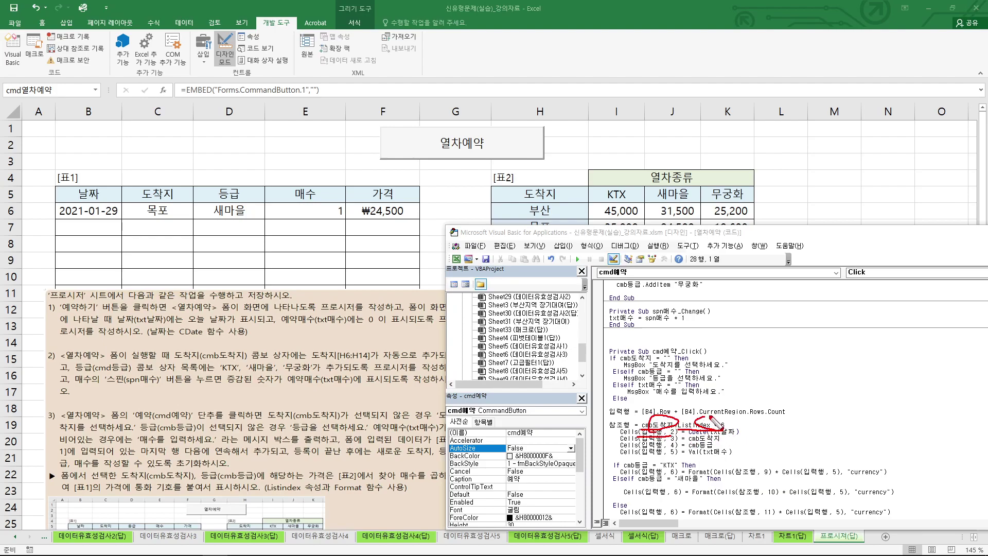
{"action": "key", "text": "Escape"}
{"action": "left_click", "coordinate": [659, 438]}
{"action": "left_click_drag", "start_coordinate": [647, 438], "coordinate": [677, 441]}
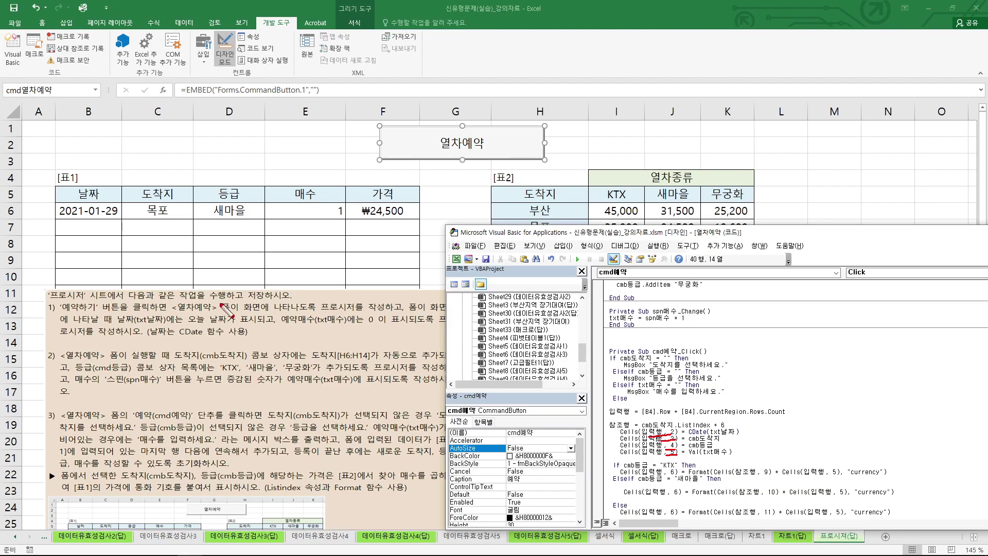
Step: Match the column numbers of [표1] and [표2] to the Cells(입력행, 2) through Cells(입력행, 5) lines and the form values they take
{"action": "left_click_drag", "start_coordinate": [92, 180], "coordinate": [149, 192]}
{"action": "left_click_drag", "start_coordinate": [213, 184], "coordinate": [222, 195]}
{"action": "mouse_move", "coordinate": [283, 178]}
{"action": "left_mouse_down"}
{"action": "mouse_move", "coordinate": [283, 192]}
{"action": "mouse_move", "coordinate": [297, 177]}
{"action": "left_mouse_up"}
{"action": "mouse_move", "coordinate": [392, 172]}
{"action": "left_mouse_down"}
{"action": "mouse_move", "coordinate": [381, 186]}
{"action": "mouse_move", "coordinate": [391, 181]}
{"action": "left_mouse_up"}
{"action": "mouse_move", "coordinate": [451, 197]}
{"action": "left_mouse_down"}
{"action": "mouse_move", "coordinate": [459, 185]}
{"action": "mouse_move", "coordinate": [463, 196]}
{"action": "left_mouse_up"}
{"action": "mouse_move", "coordinate": [551, 174]}
{"action": "left_mouse_down"}
{"action": "mouse_move", "coordinate": [546, 183]}
{"action": "mouse_move", "coordinate": [544, 172]}
{"action": "left_mouse_up"}
{"action": "mouse_move", "coordinate": [624, 175]}
{"action": "left_mouse_down"}
{"action": "mouse_move", "coordinate": [629, 188]}
{"action": "mouse_move", "coordinate": [617, 194]}
{"action": "left_mouse_up"}
{"action": "left_click_drag", "start_coordinate": [680, 176], "coordinate": [675, 194]}
{"action": "left_click_drag", "start_coordinate": [684, 175], "coordinate": [683, 185]}
{"action": "left_click_drag", "start_coordinate": [740, 173], "coordinate": [736, 186]}
{"action": "left_click_drag", "start_coordinate": [748, 173], "coordinate": [744, 187]}
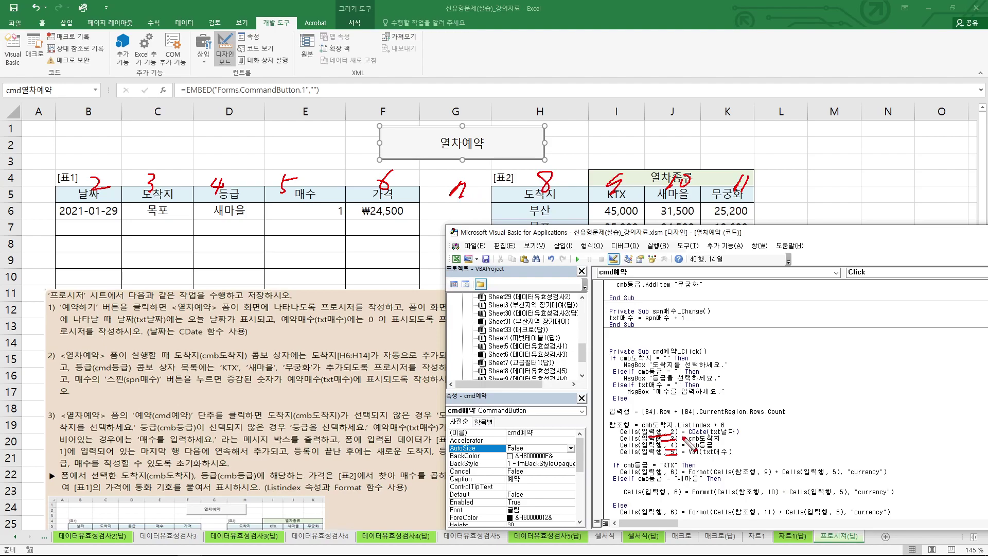
{"action": "mouse_move", "coordinate": [655, 438]}
{"action": "left_mouse_down"}
{"action": "mouse_move", "coordinate": [739, 433]}
{"action": "mouse_move", "coordinate": [710, 447]}
{"action": "mouse_move", "coordinate": [724, 454]}
{"action": "left_mouse_up"}
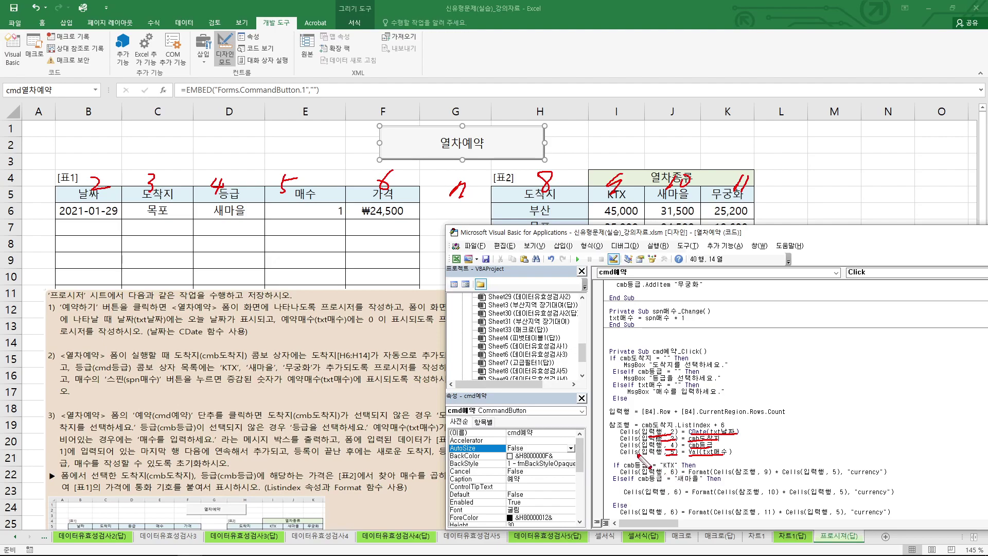
Step: Examine how the KTX branch calculates the 가격 column with Format, Cells(참조행, 9) * Cells(입력행, 5) and "currency"
{"action": "mouse_move", "coordinate": [391, 200]}
{"action": "left_mouse_down"}
{"action": "mouse_move", "coordinate": [370, 230]}
{"action": "mouse_move", "coordinate": [355, 216]}
{"action": "mouse_move", "coordinate": [376, 232]}
{"action": "left_mouse_up"}
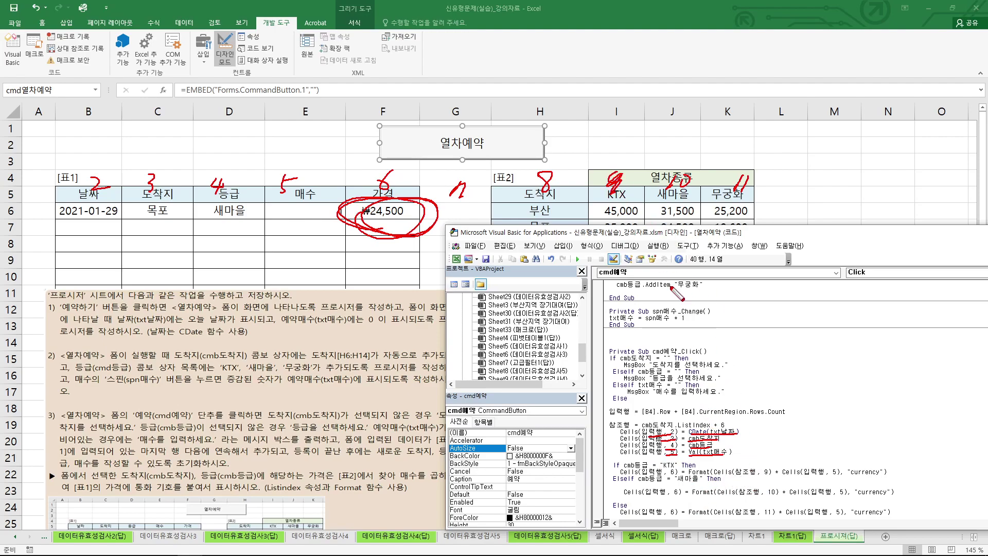
{"action": "left_click_drag", "start_coordinate": [729, 472], "coordinate": [845, 478]}
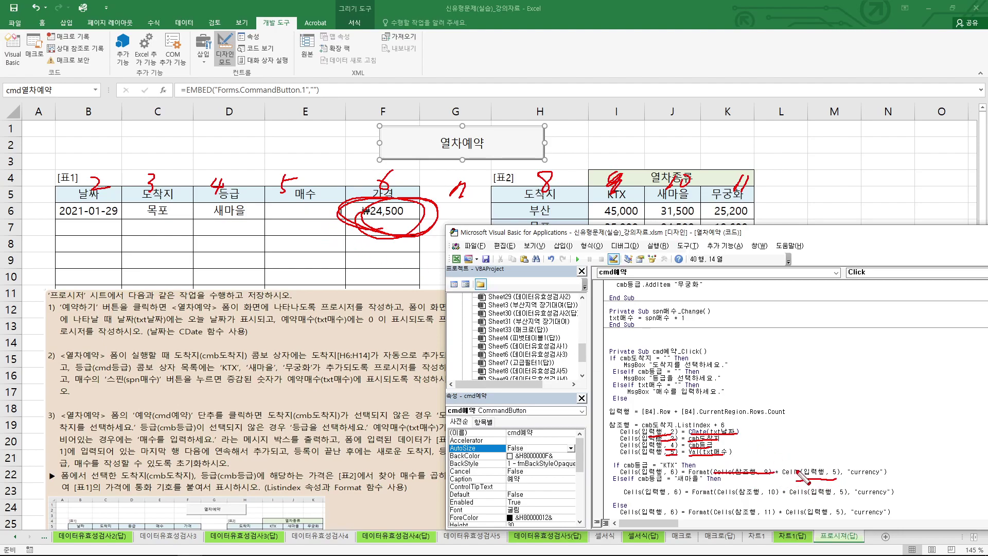
{"action": "mouse_move", "coordinate": [728, 440]}
{"action": "left_mouse_down"}
{"action": "mouse_move", "coordinate": [729, 455]}
{"action": "mouse_move", "coordinate": [759, 457]}
{"action": "mouse_move", "coordinate": [747, 472]}
{"action": "left_mouse_up"}
{"action": "left_click_drag", "start_coordinate": [834, 481], "coordinate": [803, 458]}
{"action": "mouse_move", "coordinate": [880, 477]}
{"action": "left_mouse_down"}
{"action": "mouse_move", "coordinate": [847, 477]}
{"action": "mouse_move", "coordinate": [878, 474]}
{"action": "left_mouse_up"}
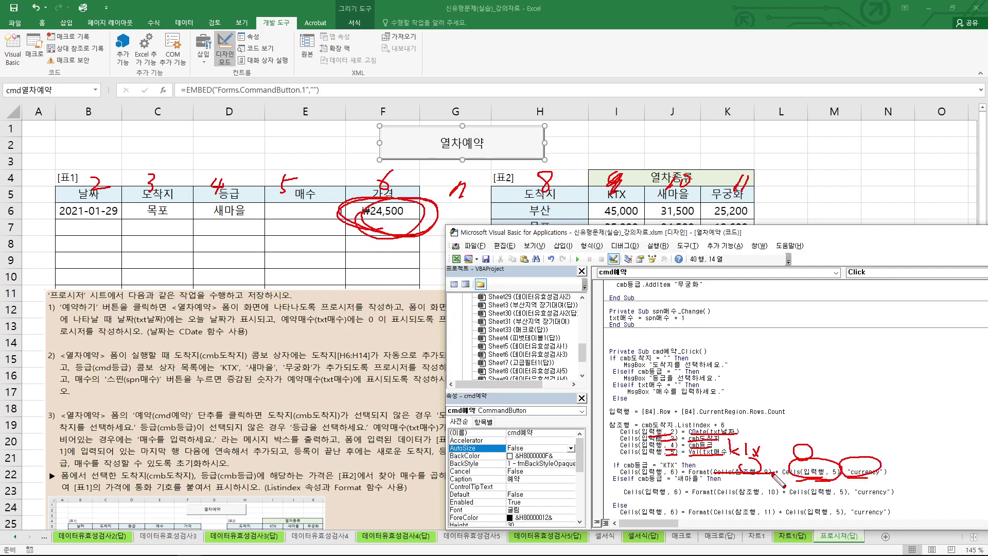
{"action": "key", "text": "Escape"}
Step: Enlarge the code window to show the rest of cmd예약_Click and check the "KTX" and "새마을" conditions
{"action": "left_click_drag", "start_coordinate": [730, 236], "coordinate": [736, 185]}
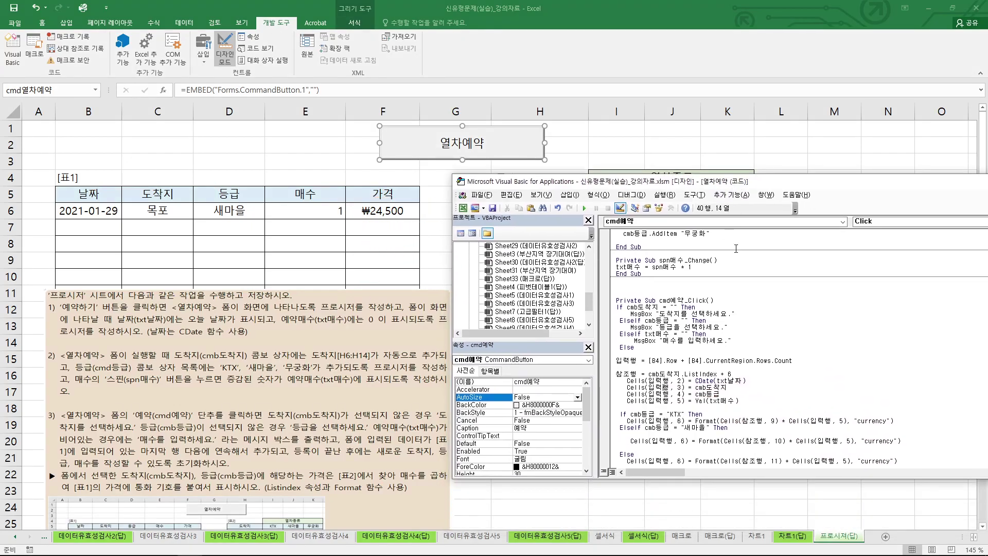
{"action": "left_click_drag", "start_coordinate": [746, 480], "coordinate": [747, 514]}
{"action": "scroll", "coordinate": [734, 443], "scroll_direction": "down", "scroll_amount": 2}
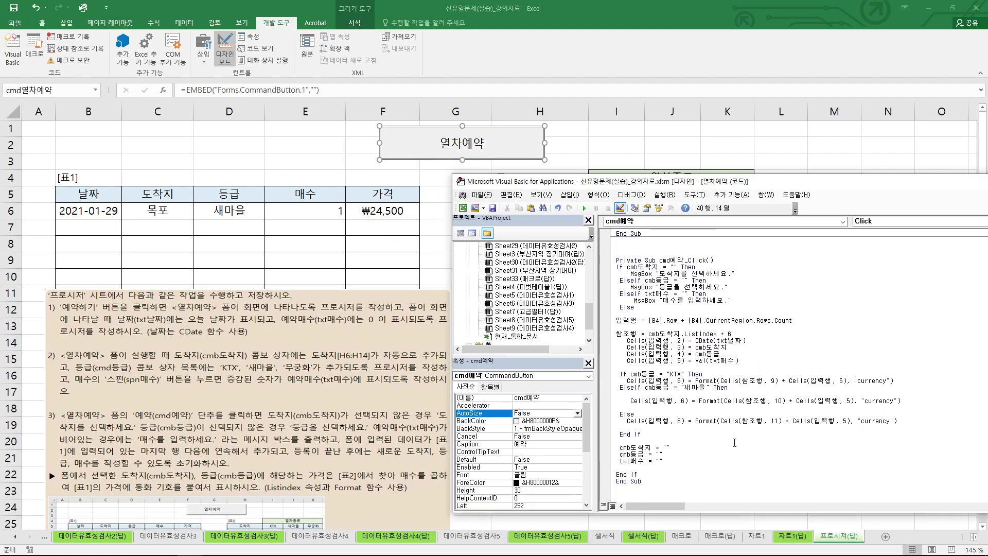
{"action": "key", "text": "ctrl+2"}
{"action": "left_click_drag", "start_coordinate": [654, 405], "coordinate": [657, 405]}
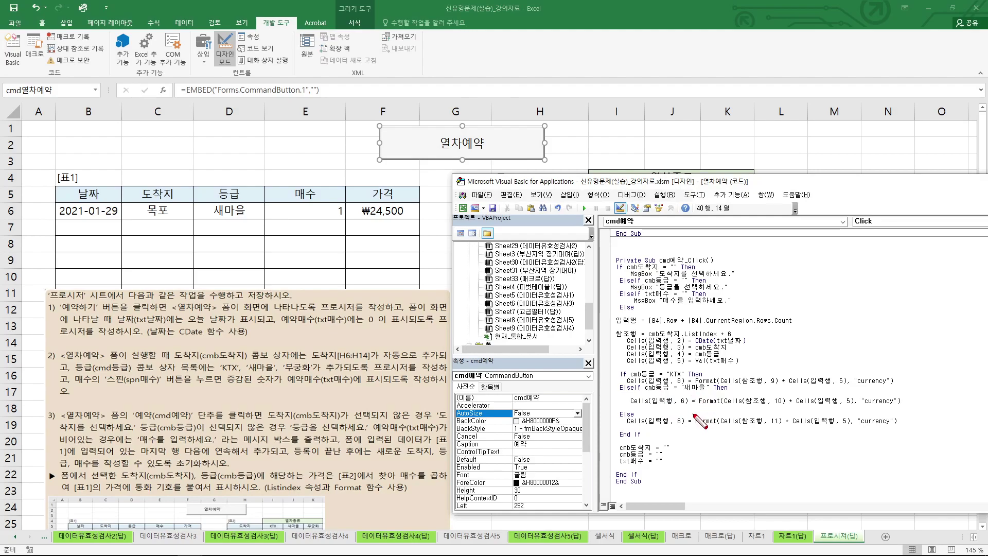
{"action": "mouse_move", "coordinate": [683, 381]}
{"action": "left_mouse_down"}
{"action": "mouse_move", "coordinate": [669, 376]}
{"action": "mouse_move", "coordinate": [709, 392]}
{"action": "left_mouse_up"}
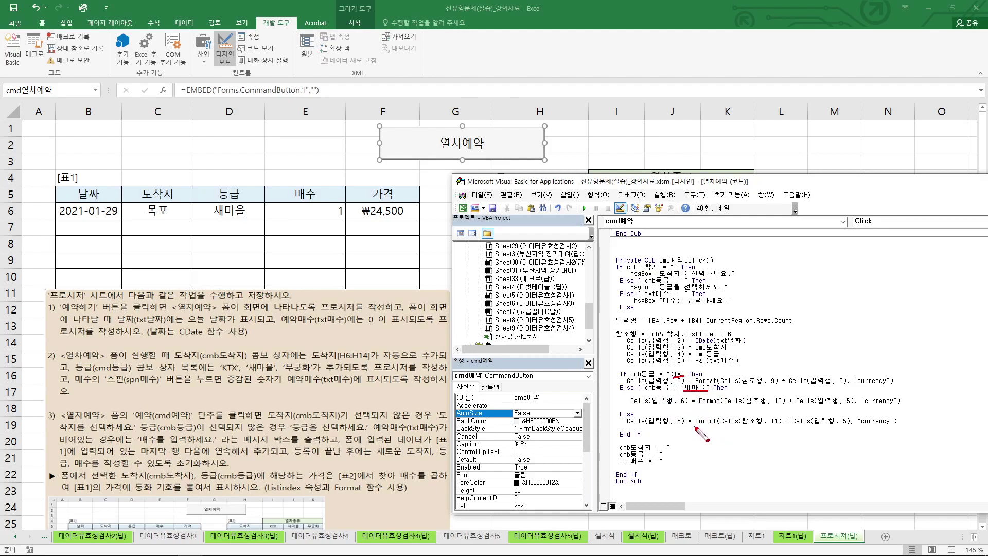
{"action": "key", "text": "Escape"}
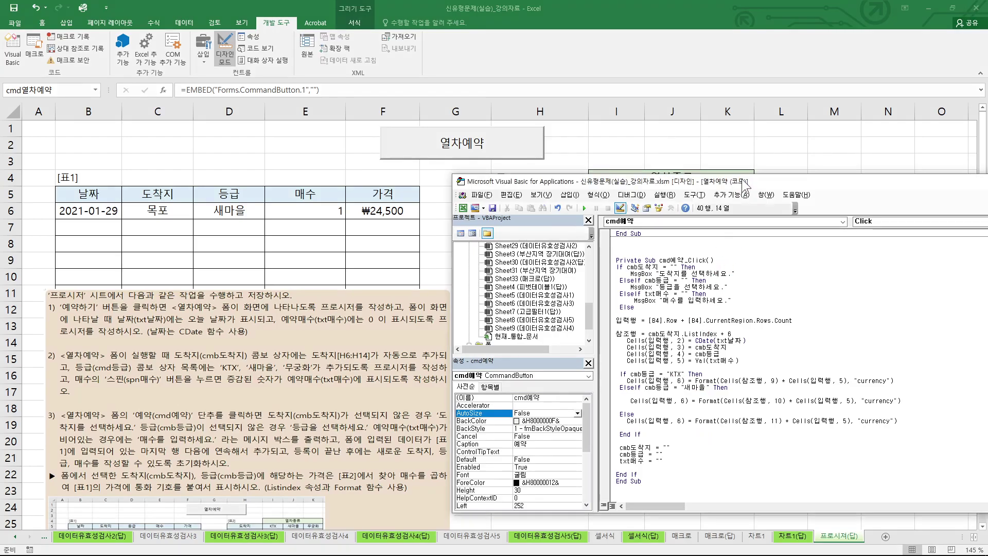
Step: Compare the three price branches of cmd예약_Click, checking the Format function and "currency" argument in each
{"action": "left_click_drag", "start_coordinate": [740, 181], "coordinate": [735, 222]}
{"action": "key", "text": "ctrl+shift+d"}
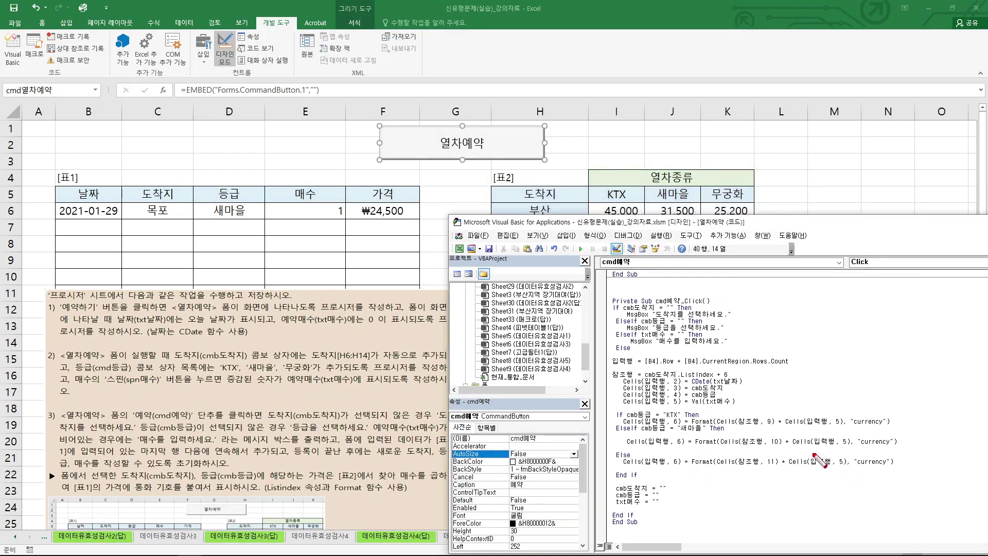
{"action": "left_click_drag", "start_coordinate": [610, 419], "coordinate": [620, 476]}
{"action": "mouse_move", "coordinate": [566, 416]}
{"action": "left_mouse_down"}
{"action": "mouse_move", "coordinate": [580, 439]}
{"action": "mouse_move", "coordinate": [597, 442]}
{"action": "left_mouse_up"}
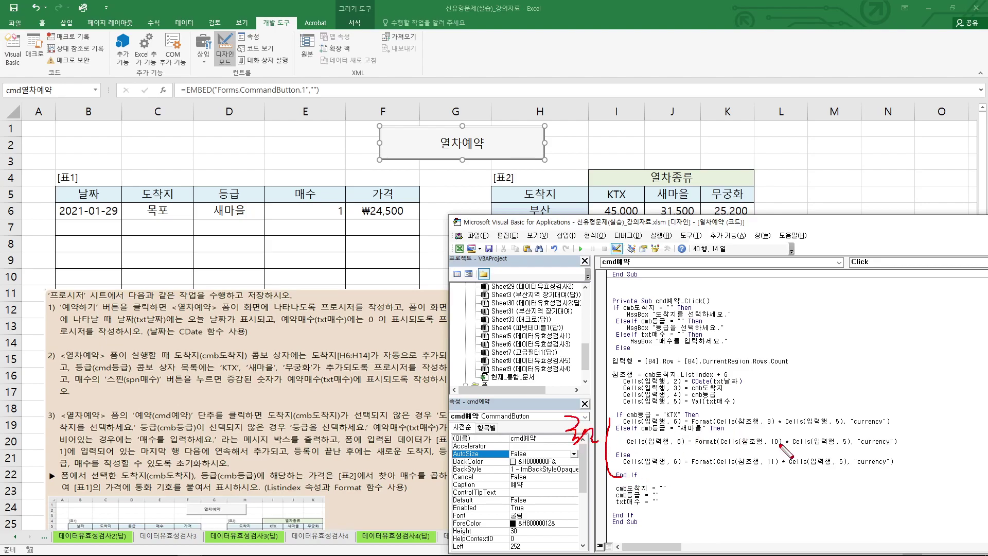
{"action": "left_click_drag", "start_coordinate": [865, 414], "coordinate": [865, 471]}
{"action": "mouse_move", "coordinate": [715, 428]}
{"action": "left_mouse_down"}
{"action": "mouse_move", "coordinate": [708, 416]}
{"action": "mouse_move", "coordinate": [694, 429]}
{"action": "left_mouse_up"}
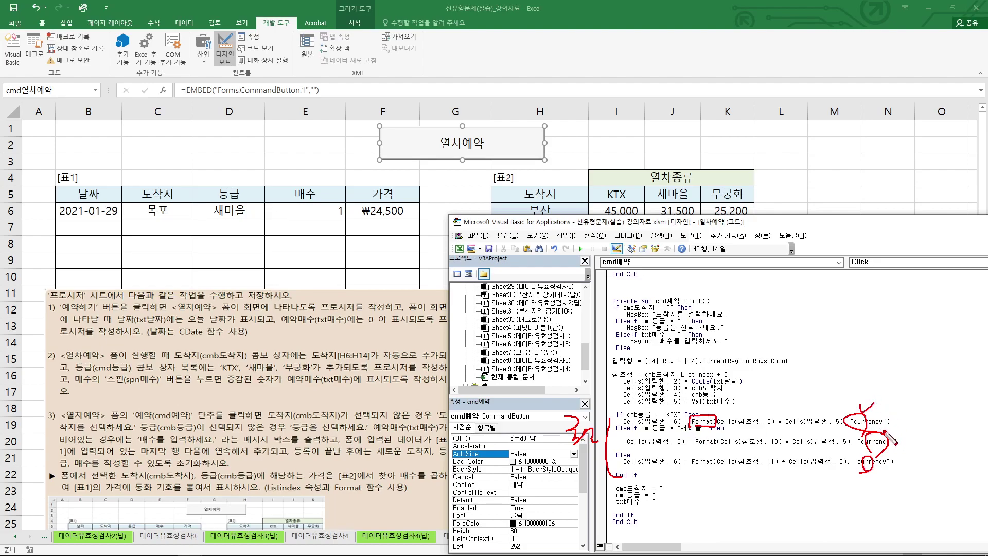
{"action": "key", "text": "Escape"}
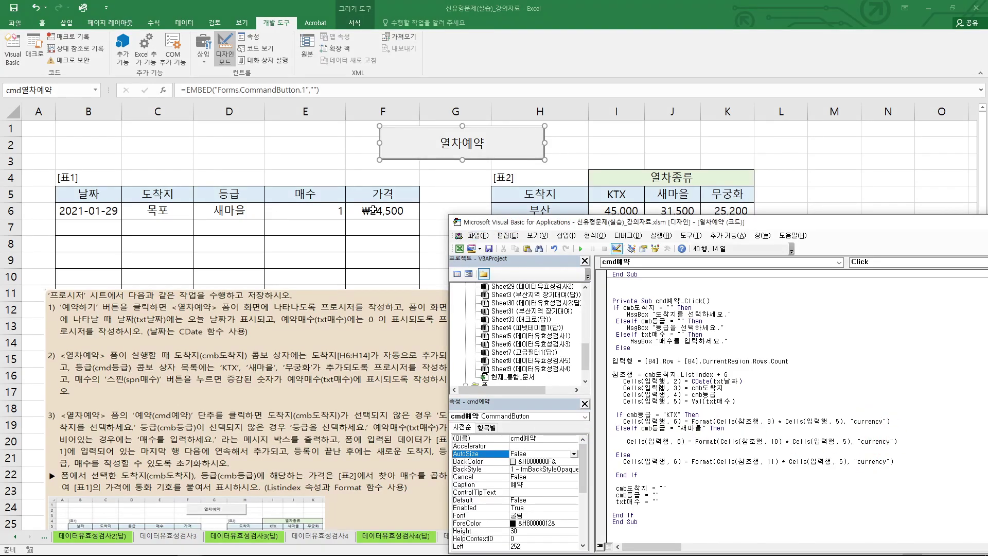
Step: Check the sheet's instruction on pricing with the ListIndex property and Format function
{"action": "left_click", "coordinate": [393, 315]}
{"action": "scroll", "coordinate": [409, 395], "scroll_direction": "down", "scroll_amount": 2}
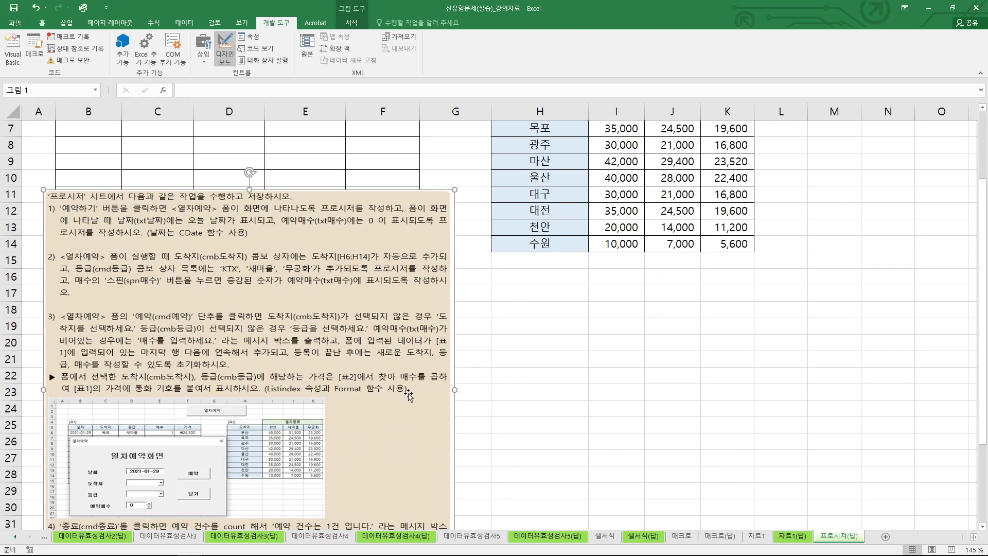
{"action": "key", "text": "ctrl+2"}
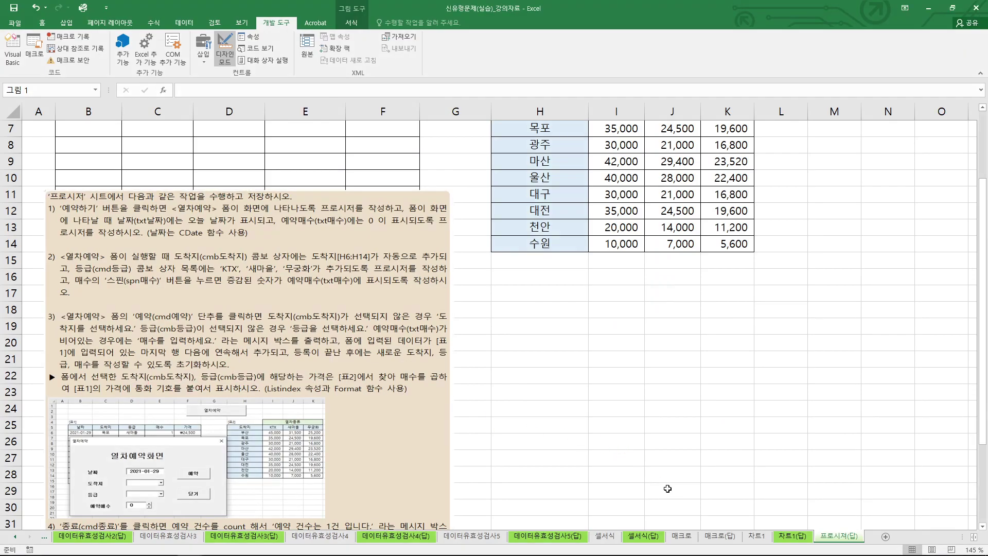
Step: Open the 닫기 button's cmd닫기_Click procedure in the 열차예약 form, starting from the sheet's 열차예약 button
{"action": "left_click", "coordinate": [540, 210]}
{"action": "scroll", "coordinate": [452, 220], "scroll_direction": "up", "scroll_amount": 2}
{"action": "double_click", "coordinate": [466, 159]}
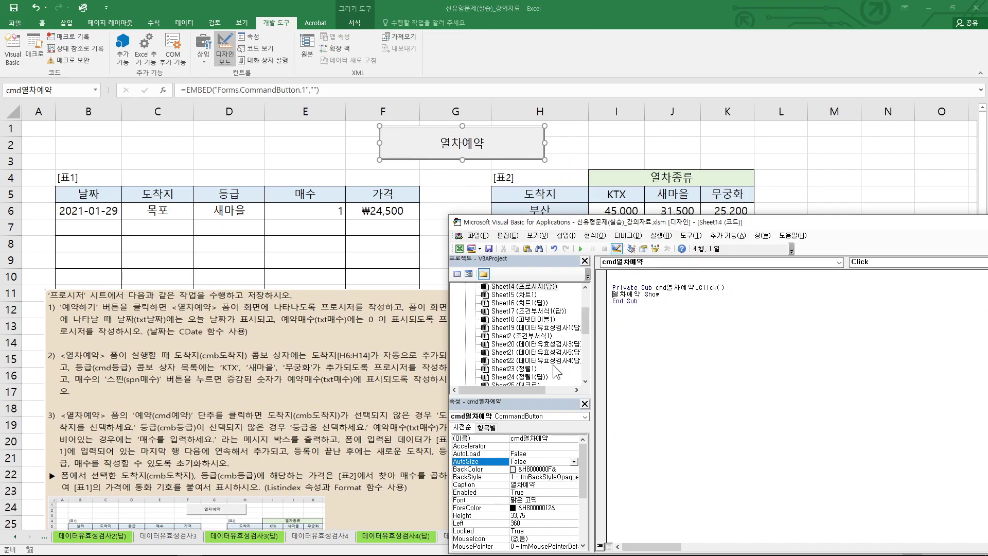
{"action": "left_click_drag", "start_coordinate": [584, 319], "coordinate": [584, 360]}
{"action": "double_click", "coordinate": [504, 368]}
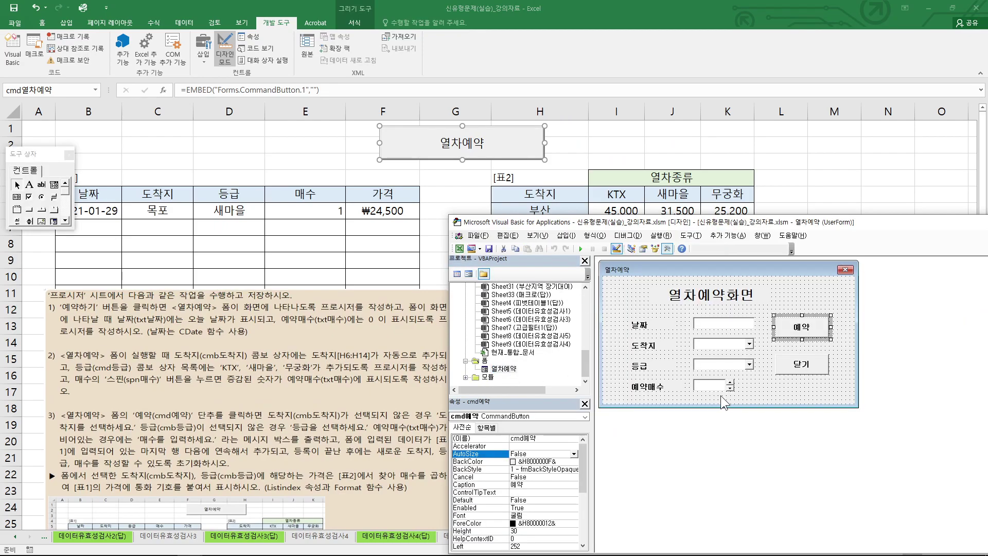
{"action": "double_click", "coordinate": [798, 370]}
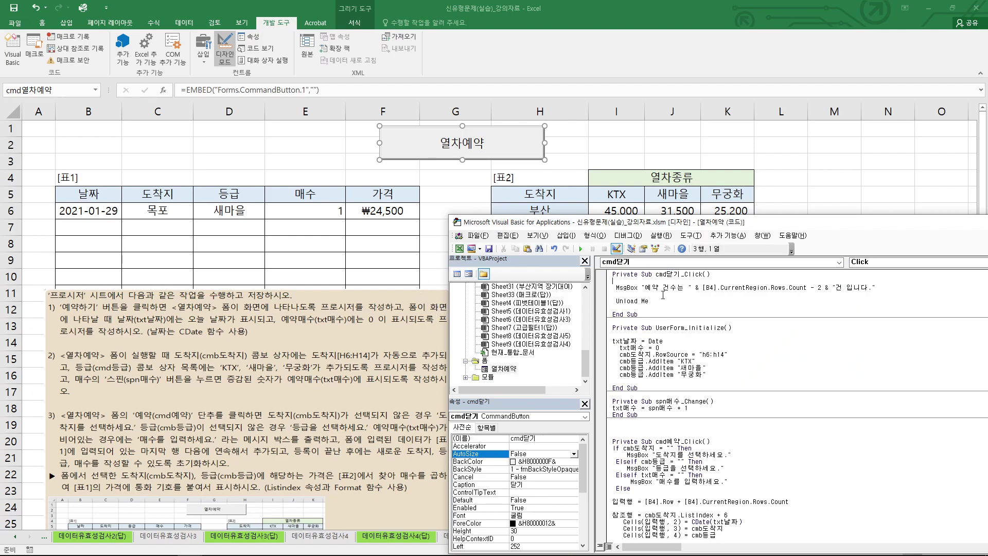
Step: Examine the booking-count MsgBox line in cmd닫기_Click and compare it with instruction 4 on the sheet
{"action": "mouse_move", "coordinate": [648, 283]}
{"action": "left_mouse_down"}
{"action": "mouse_move", "coordinate": [692, 291]}
{"action": "mouse_move", "coordinate": [657, 280]}
{"action": "mouse_move", "coordinate": [643, 293]}
{"action": "mouse_move", "coordinate": [690, 285]}
{"action": "mouse_move", "coordinate": [848, 293]}
{"action": "left_mouse_up"}
{"action": "key", "text": "Escape"}
{"action": "left_click", "coordinate": [425, 354]}
{"action": "scroll", "coordinate": [424, 355], "scroll_direction": "down", "scroll_amount": 1}
{"action": "scroll", "coordinate": [425, 355], "scroll_direction": "down", "scroll_amount": 5}
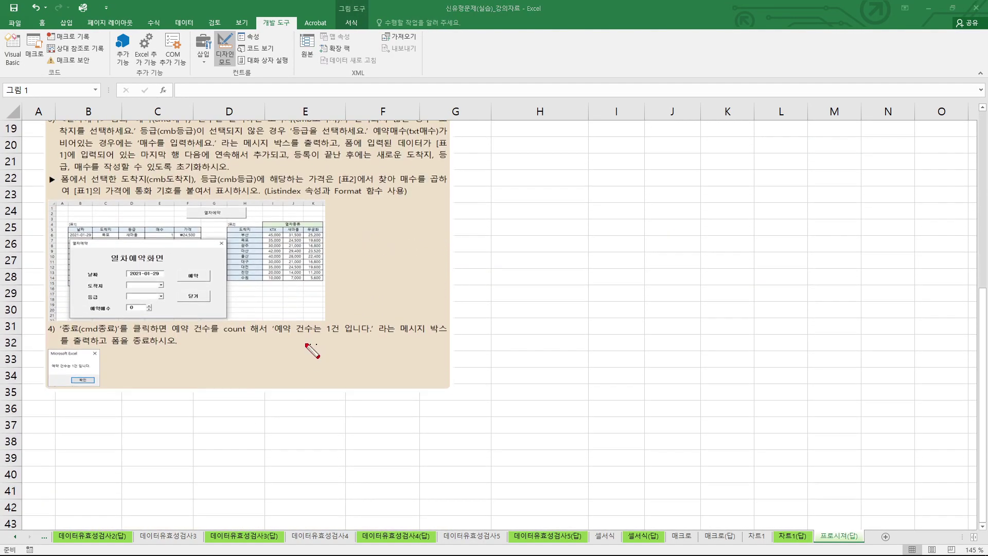
{"action": "mouse_move", "coordinate": [270, 336]}
{"action": "left_mouse_down"}
{"action": "mouse_move", "coordinate": [381, 333]}
{"action": "mouse_move", "coordinate": [391, 314]}
{"action": "mouse_move", "coordinate": [294, 333]}
{"action": "mouse_move", "coordinate": [267, 321]}
{"action": "left_mouse_up"}
{"action": "key", "text": "Escape"}
{"action": "scroll", "coordinate": [458, 300], "scroll_direction": "up", "scroll_amount": 5}
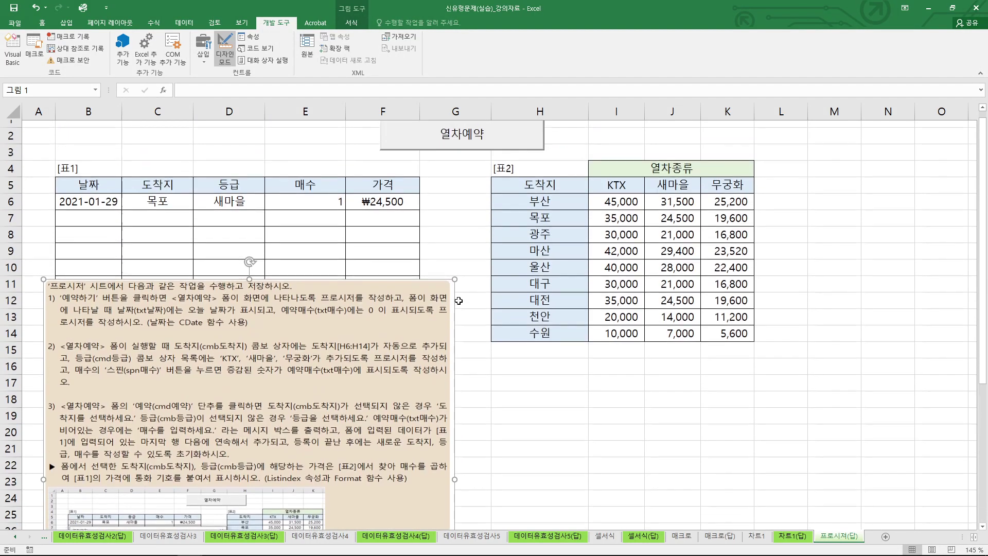
Step: Reopen the form's cmd닫기_Click procedure and examine its MsgBox and Unload Me lines
{"action": "double_click", "coordinate": [462, 142]}
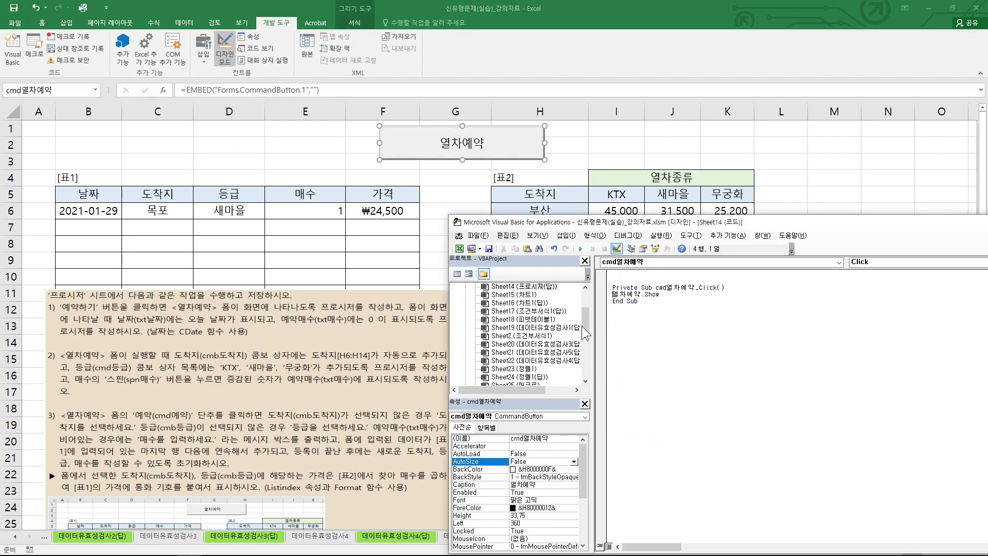
{"action": "left_click_drag", "start_coordinate": [585, 329], "coordinate": [592, 362]}
{"action": "double_click", "coordinate": [503, 369]}
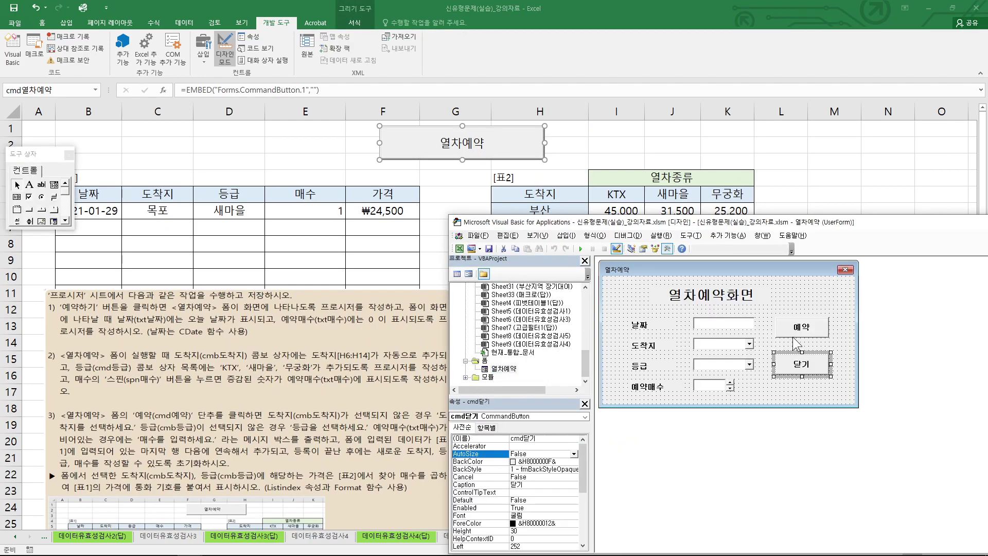
{"action": "double_click", "coordinate": [798, 370]}
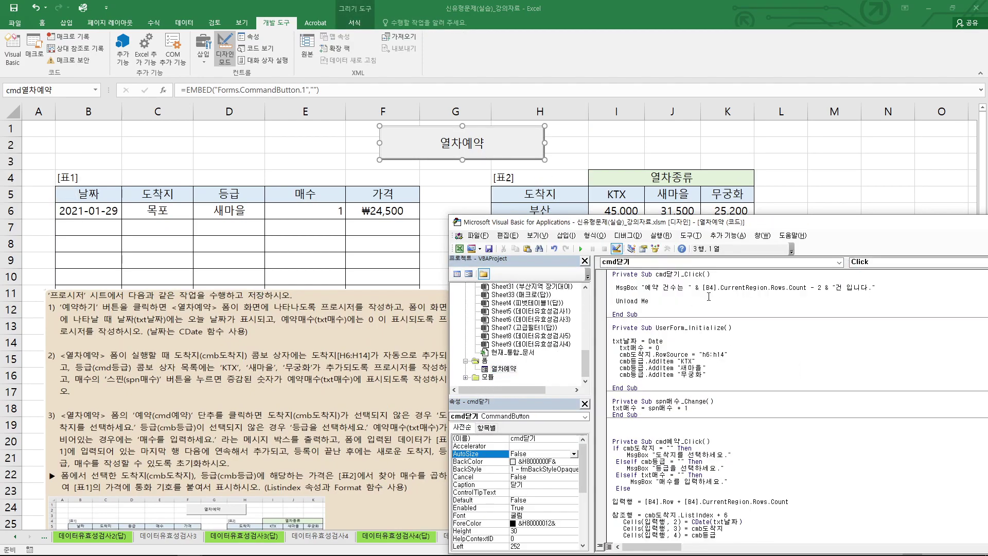
{"action": "left_click_drag", "start_coordinate": [650, 281], "coordinate": [695, 279]}
{"action": "left_click_drag", "start_coordinate": [616, 294], "coordinate": [638, 293]}
{"action": "key", "text": "Escape"}
Step: Close the Visual Basic editor and turn off design mode on the 프로시저(답) sheet
{"action": "left_click_drag", "start_coordinate": [812, 225], "coordinate": [602, 235]}
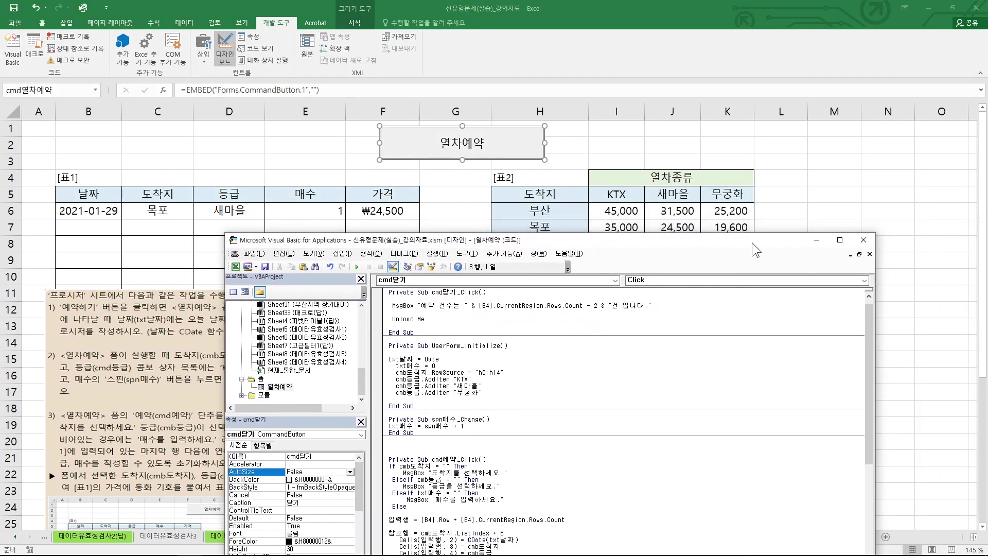
{"action": "left_click", "coordinate": [862, 240]}
{"action": "left_click", "coordinate": [619, 258]}
{"action": "left_click", "coordinate": [224, 54]}
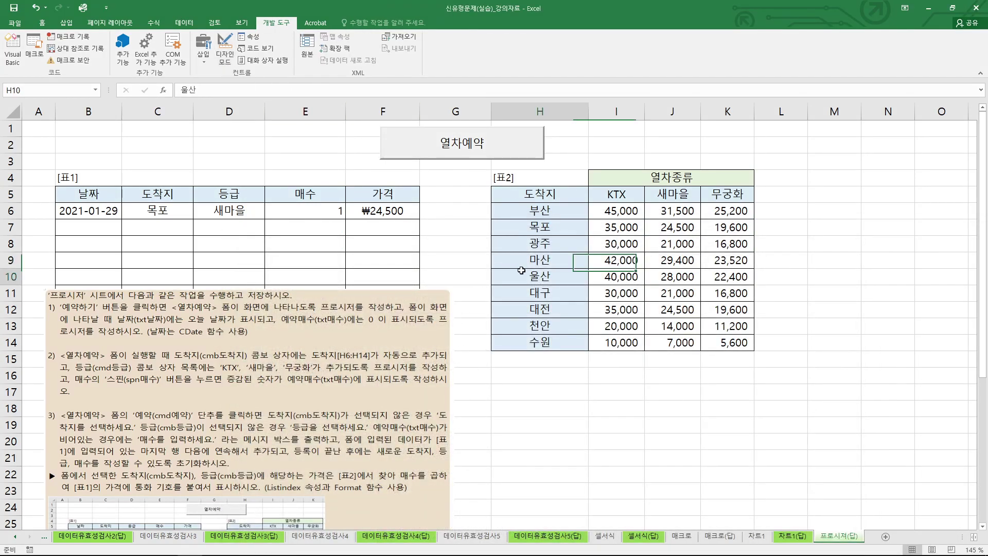
Step: Book 1 KTX ticket to 부산 through the 열차예약 form
{"action": "left_click", "coordinate": [483, 152]}
{"action": "left_click", "coordinate": [514, 287]}
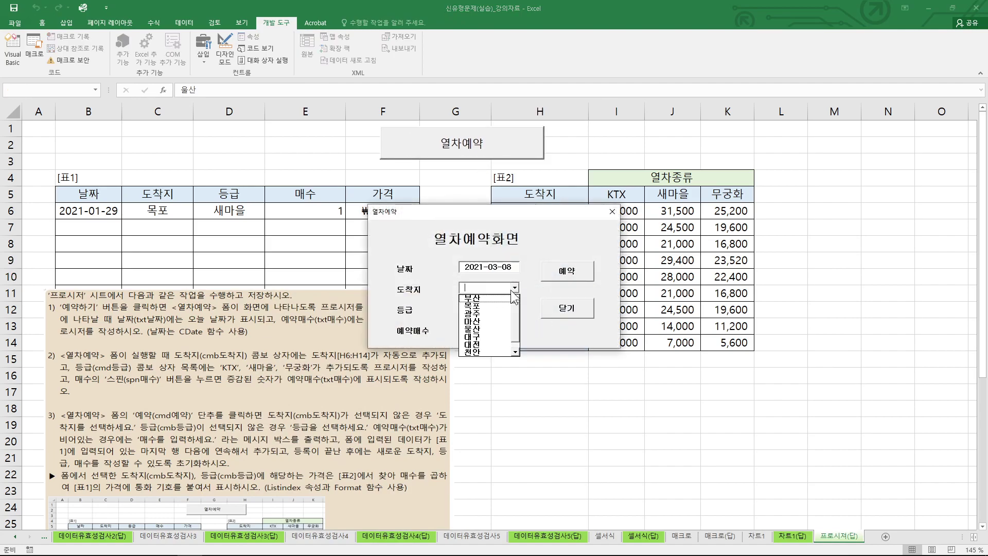
{"action": "left_click", "coordinate": [484, 305]}
{"action": "left_click", "coordinate": [514, 308]}
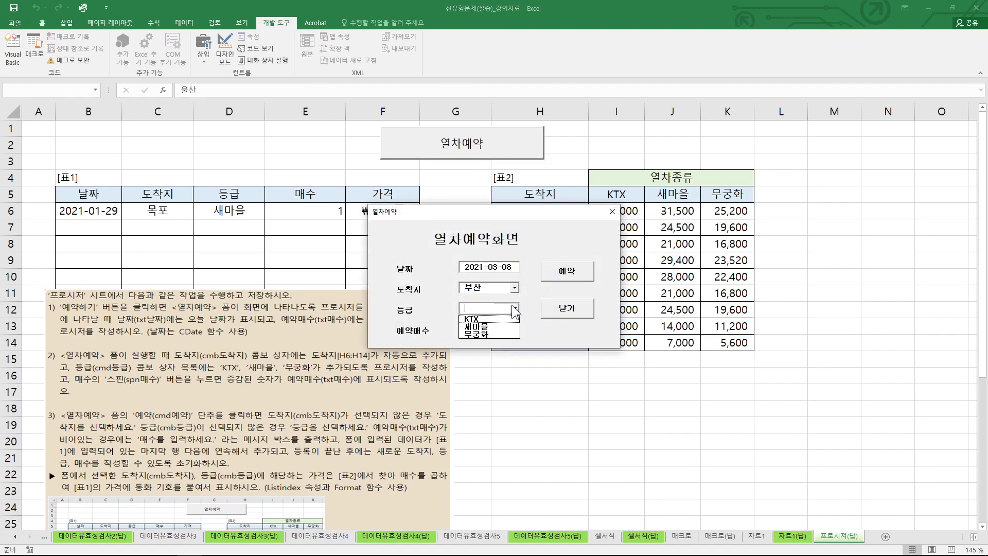
{"action": "left_click", "coordinate": [489, 318]}
{"action": "left_click", "coordinate": [494, 325]}
{"action": "left_click", "coordinate": [568, 277]}
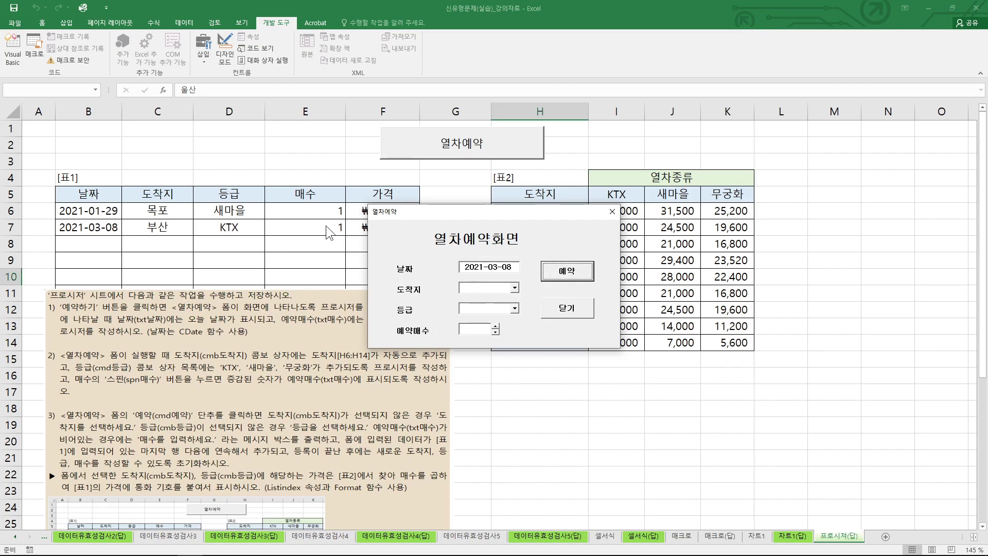
Step: Try booking in the 열차예약 form with no destination, and again with only 광주 selected, dismissing each message
{"action": "left_click", "coordinate": [569, 278]}
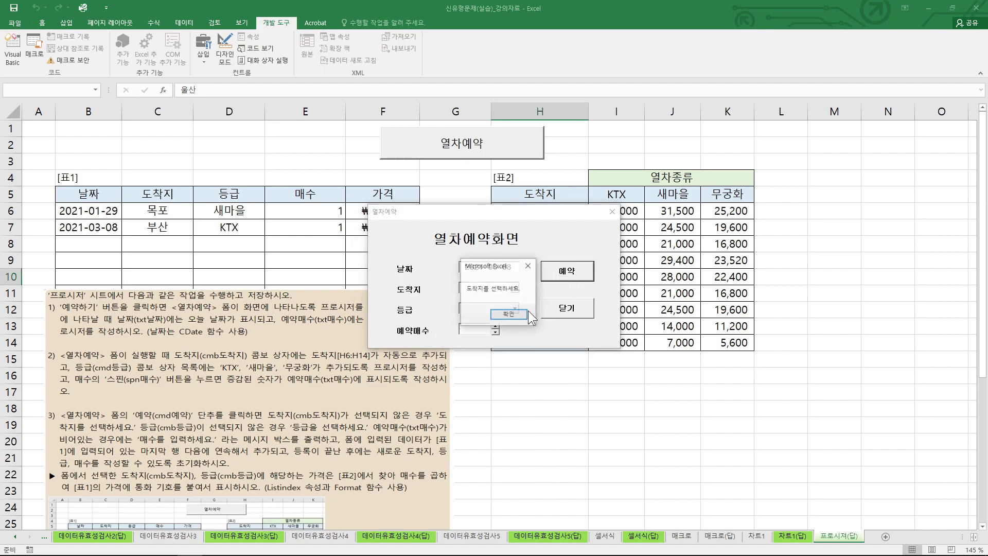
{"action": "key", "text": "Return"}
{"action": "left_click", "coordinate": [514, 288]}
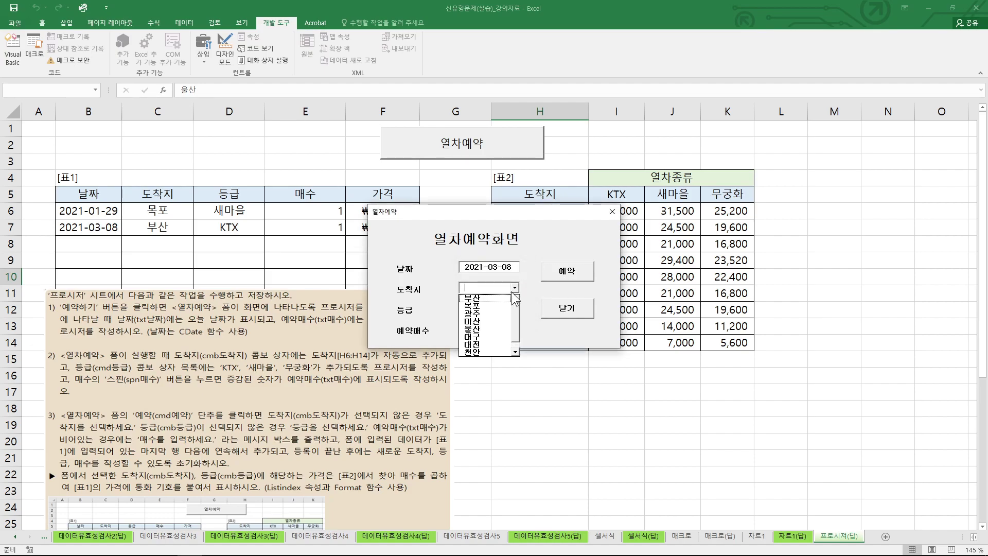
{"action": "left_click", "coordinate": [498, 311]}
{"action": "left_click", "coordinate": [567, 272]}
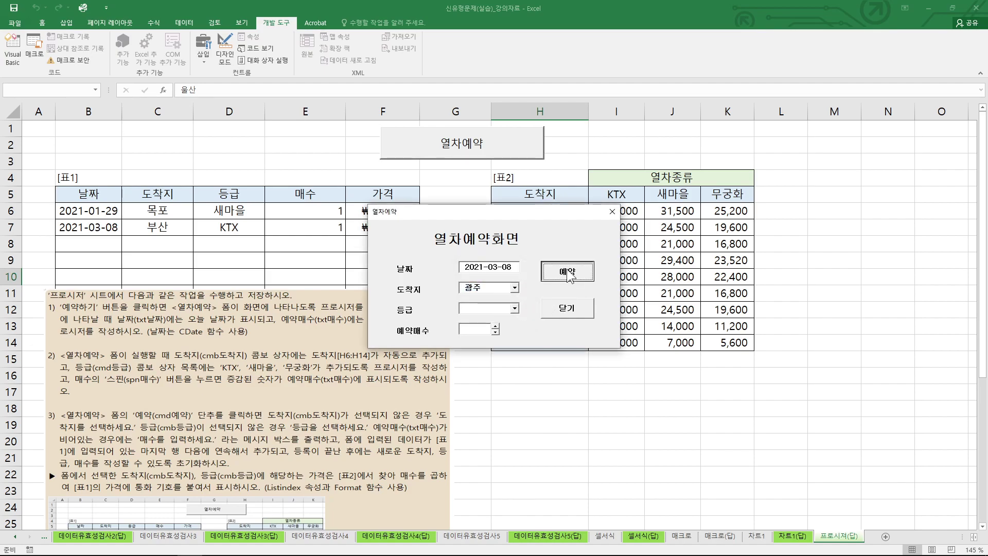
{"action": "left_click", "coordinate": [496, 315]}
Step: Choose the 새마을 grade, test booking without a ticket count, and book 3 tickets to 광주
{"action": "left_click", "coordinate": [514, 308]}
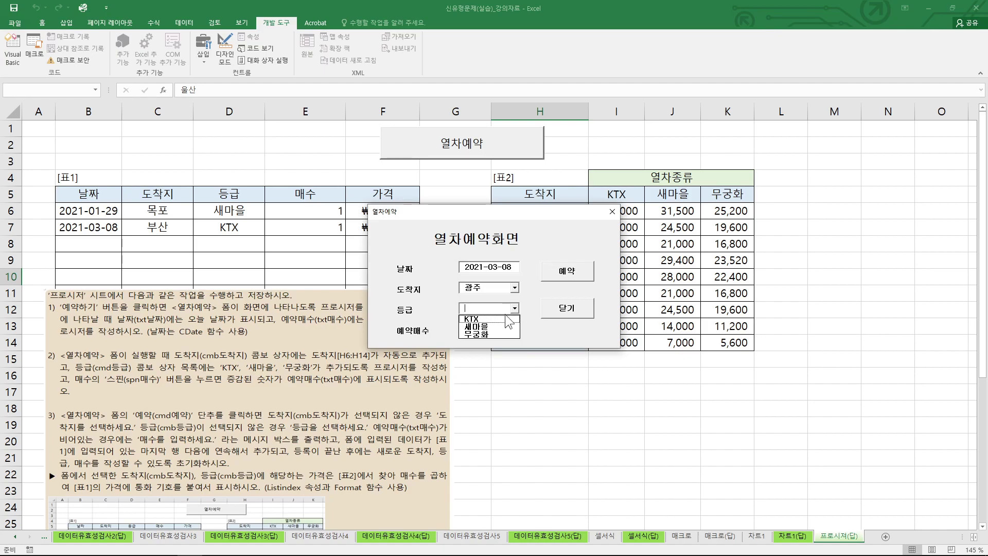
{"action": "left_click", "coordinate": [494, 324]}
{"action": "left_click", "coordinate": [567, 271]}
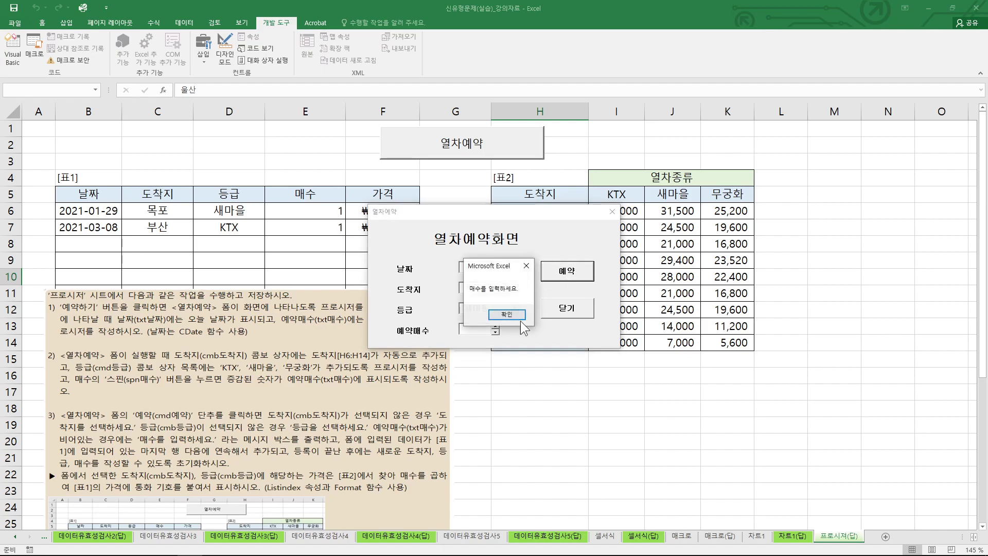
{"action": "left_click", "coordinate": [498, 315]}
{"action": "left_click", "coordinate": [494, 324]}
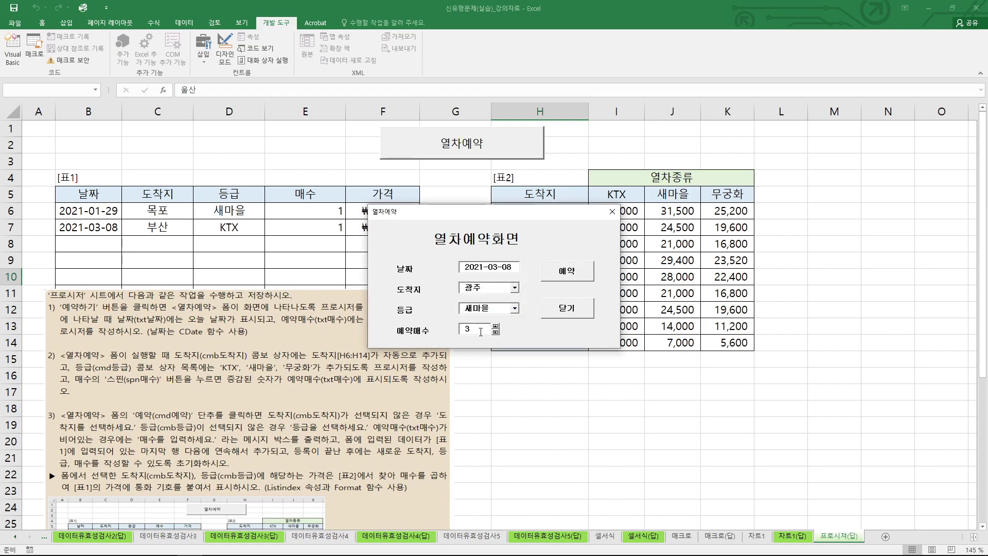
{"action": "left_click", "coordinate": [585, 273]}
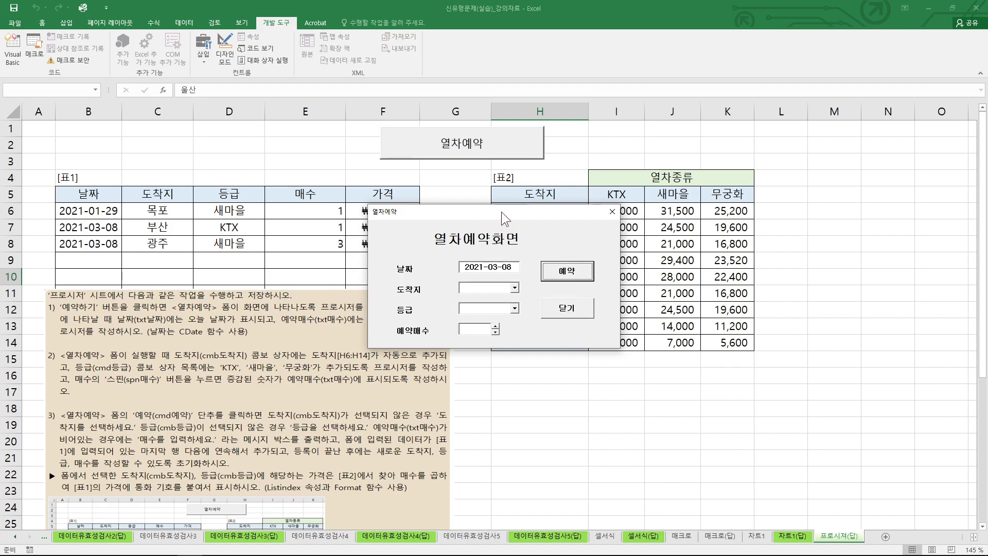
Step: Move the form clear of [표1], close it with 닫기, compare the booking-count message with the table rows, and dismiss it
{"action": "left_click_drag", "start_coordinate": [499, 212], "coordinate": [612, 183]}
{"action": "left_click", "coordinate": [680, 279]}
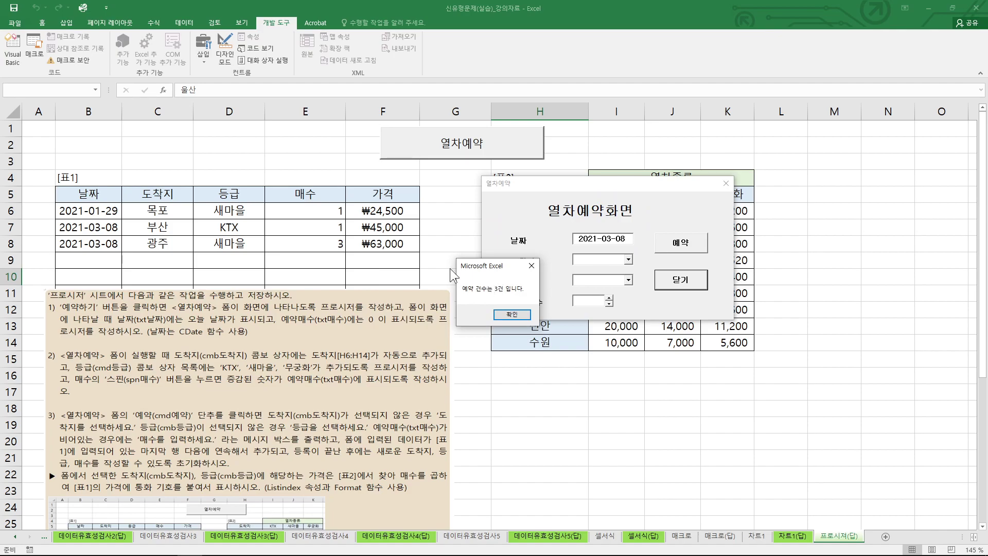
{"action": "left_click_drag", "start_coordinate": [321, 206], "coordinate": [321, 216]}
{"action": "left_click_drag", "start_coordinate": [321, 223], "coordinate": [317, 248]}
{"action": "mouse_move", "coordinate": [340, 259]}
{"action": "left_mouse_down"}
{"action": "mouse_move", "coordinate": [319, 258]}
{"action": "mouse_move", "coordinate": [375, 236]}
{"action": "mouse_move", "coordinate": [337, 276]}
{"action": "left_mouse_up"}
{"action": "mouse_move", "coordinate": [457, 295]}
{"action": "left_mouse_down"}
{"action": "mouse_move", "coordinate": [504, 294]}
{"action": "mouse_move", "coordinate": [493, 284]}
{"action": "left_mouse_up"}
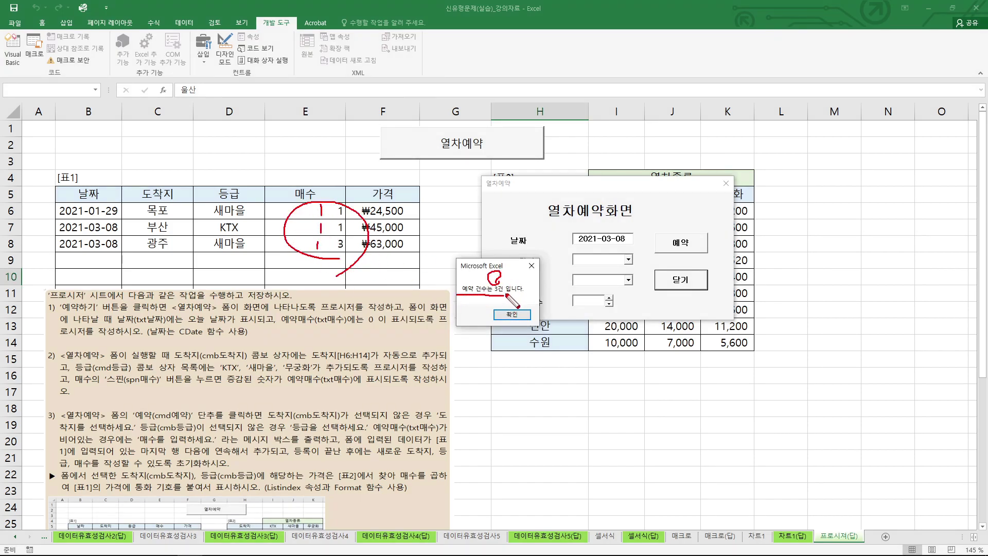
{"action": "key", "text": "Escape"}
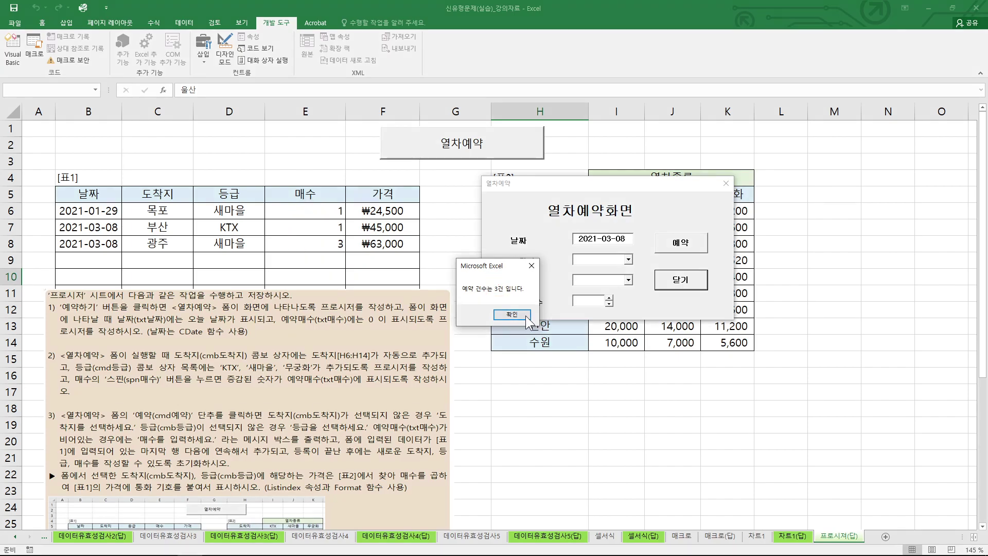
{"action": "left_click", "coordinate": [523, 315]}
{"action": "left_click", "coordinate": [466, 366]}
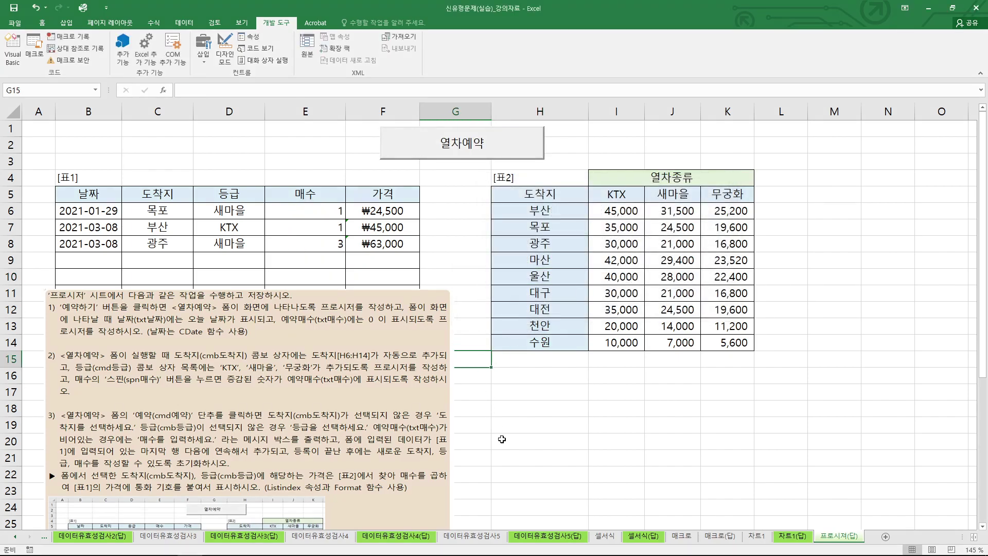
Step: Review the procedure exercise instructions 1 to 4 alongside the bookings in [표1] on the 프로시저(답) sheet
{"action": "scroll", "coordinate": [501, 439], "scroll_direction": "down", "scroll_amount": 6}
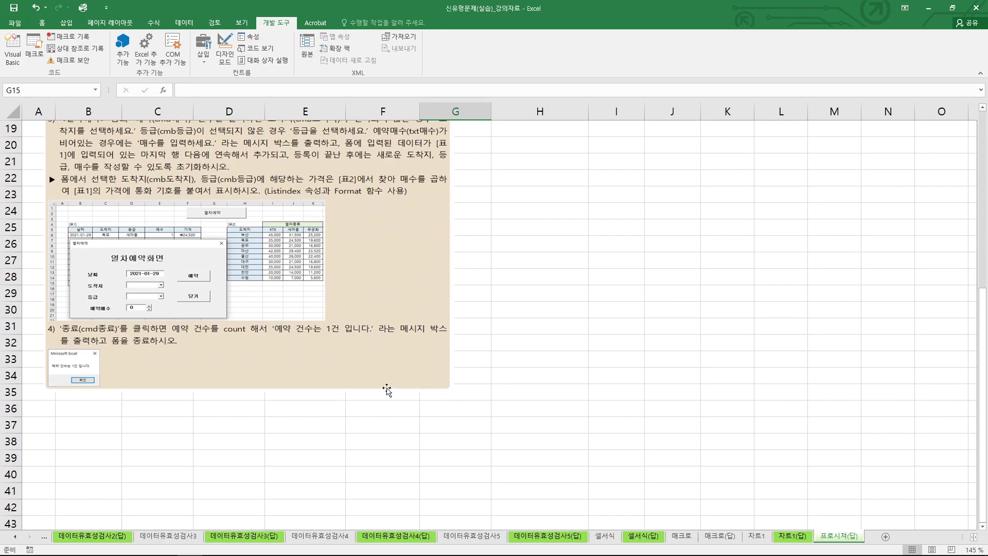
{"action": "scroll", "coordinate": [442, 351], "scroll_direction": "up", "scroll_amount": 5}
{"action": "left_click", "coordinate": [452, 300]}
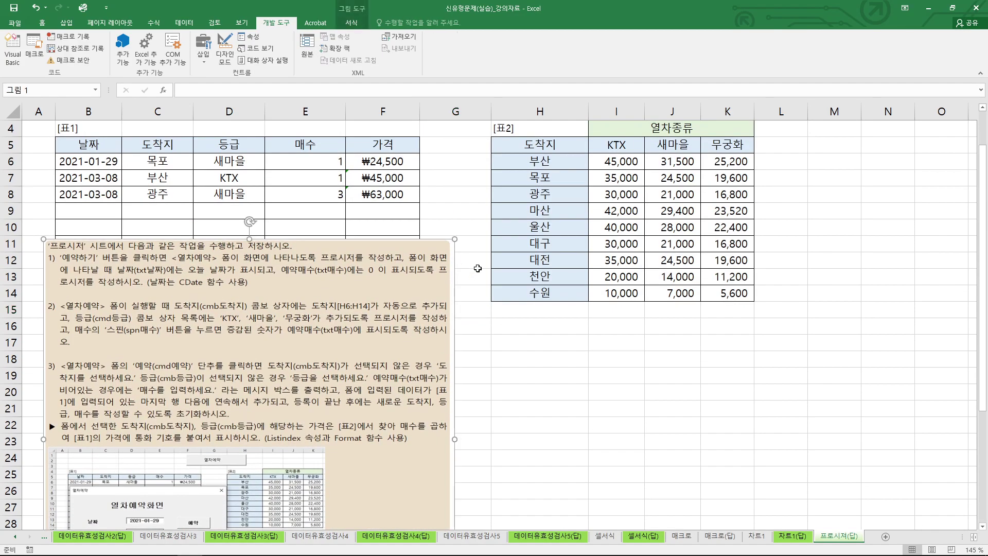
{"action": "scroll", "coordinate": [475, 266], "scroll_direction": "up", "scroll_amount": 1}
{"action": "left_click", "coordinate": [471, 253]}
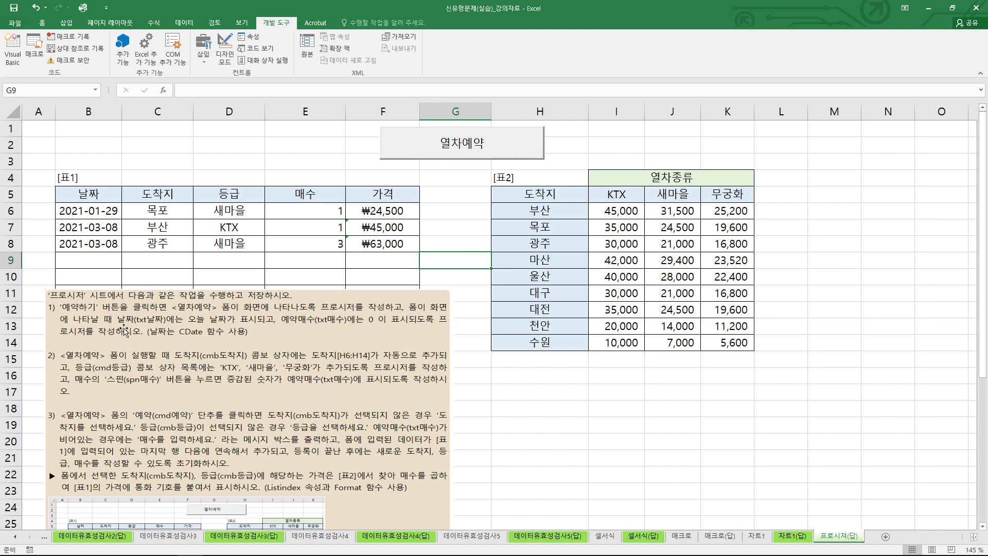
{"action": "key", "text": "Down"}
{"action": "key", "text": "Down"}
{"action": "key", "text": "Down"}
{"action": "key", "text": "Down"}
{"action": "key", "text": "Down"}
{"action": "key", "text": "Down"}
{"action": "key", "text": "Down"}
{"action": "key", "text": "Down"}
{"action": "scroll", "coordinate": [339, 409], "scroll_direction": "down", "scroll_amount": 3}
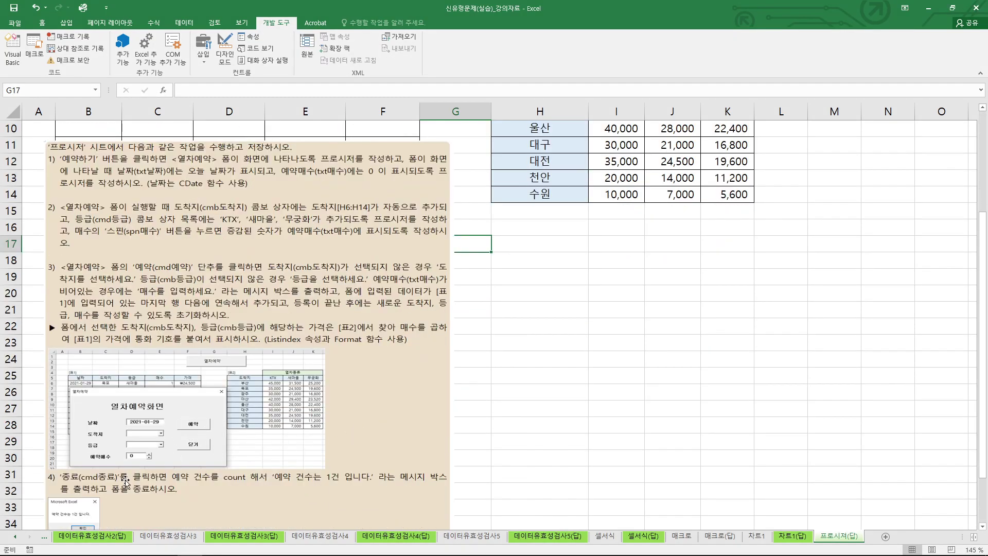
Step: Remove the instruction picture from below [표1] on the 프로시저(답) sheet and select cell H13
{"action": "scroll", "coordinate": [411, 393], "scroll_direction": "up", "scroll_amount": 3}
{"action": "left_click", "coordinate": [466, 280]}
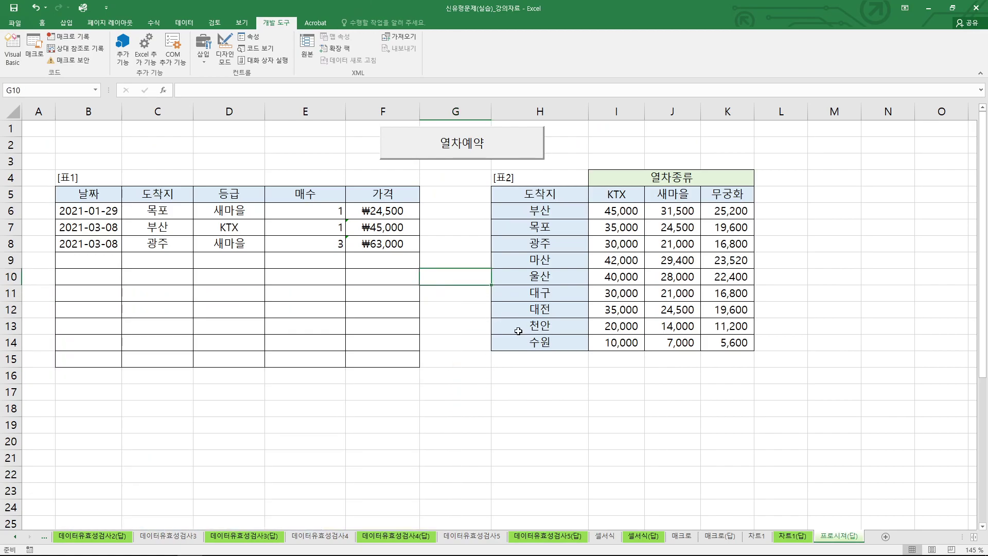
{"action": "left_click", "coordinate": [518, 331]}
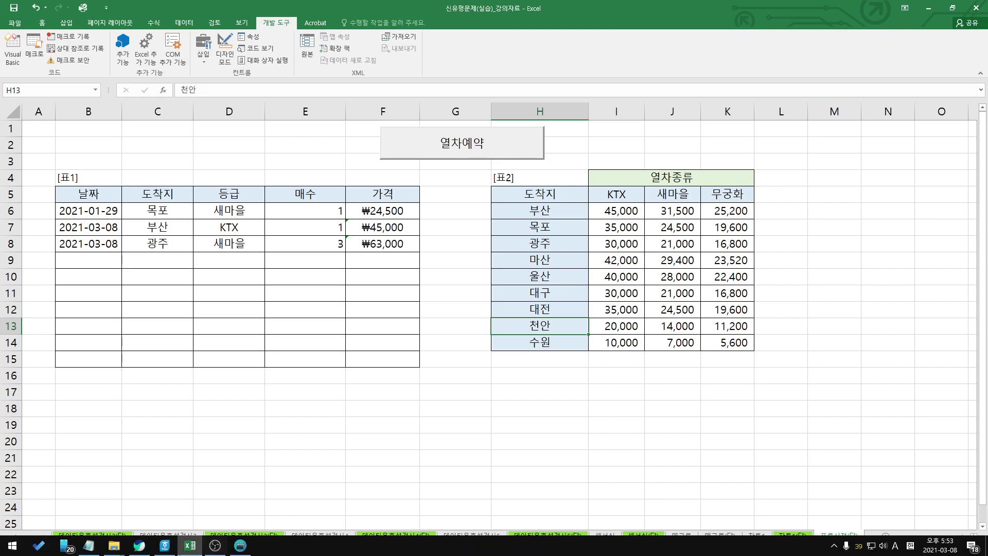
Step: Switch to the web browser and open the comments under the 컴퓨터자격증취득 blog post
{"action": "left_click", "coordinate": [139, 545]}
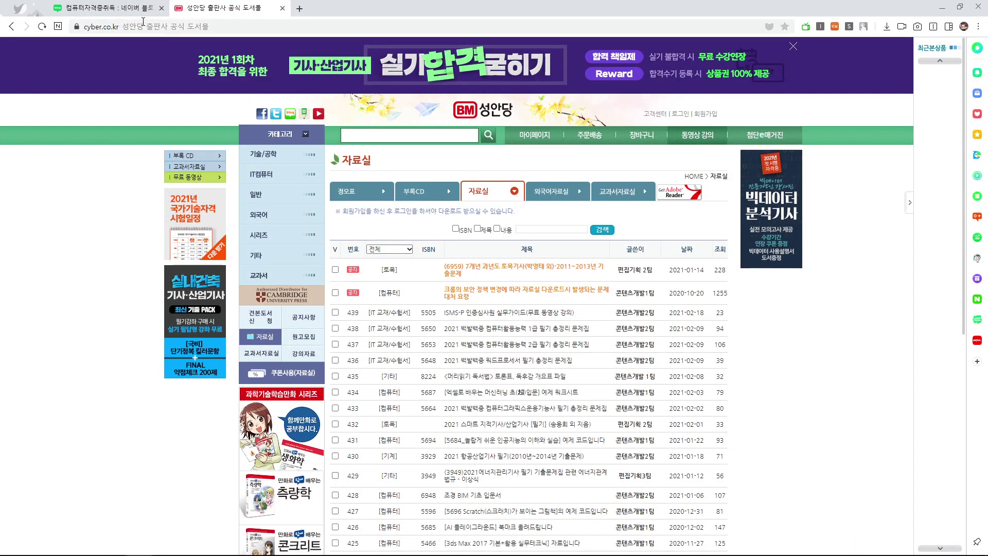
{"action": "left_click", "coordinate": [140, 10]}
{"action": "scroll", "coordinate": [360, 304], "scroll_direction": "down", "scroll_amount": 14}
{"action": "scroll", "coordinate": [446, 322], "scroll_direction": "down", "scroll_amount": 15}
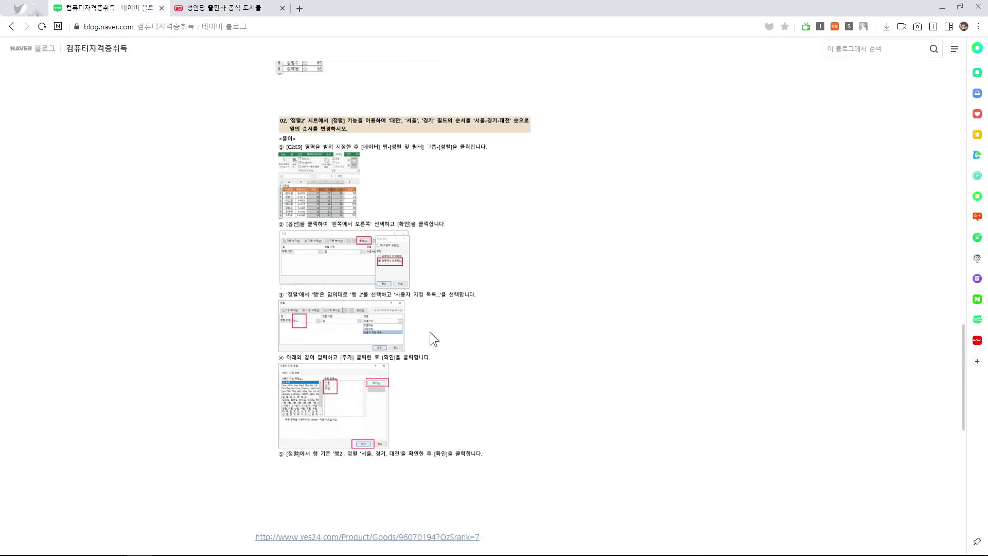
{"action": "left_click", "coordinate": [326, 151]}
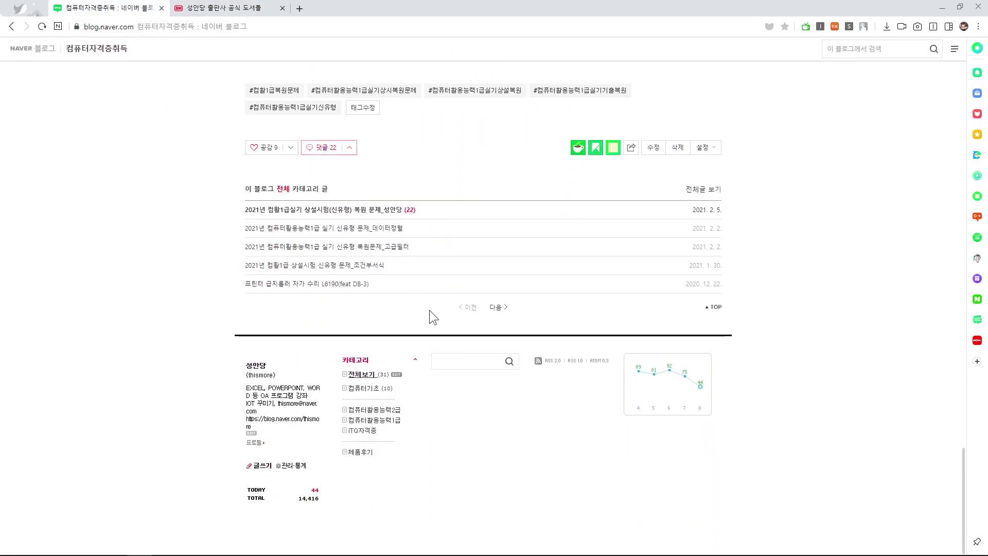
Step: Read down the blog comments to the question about Access exercises and highlight the blog owner's reply
{"action": "scroll", "coordinate": [451, 333], "scroll_direction": "down", "scroll_amount": 4}
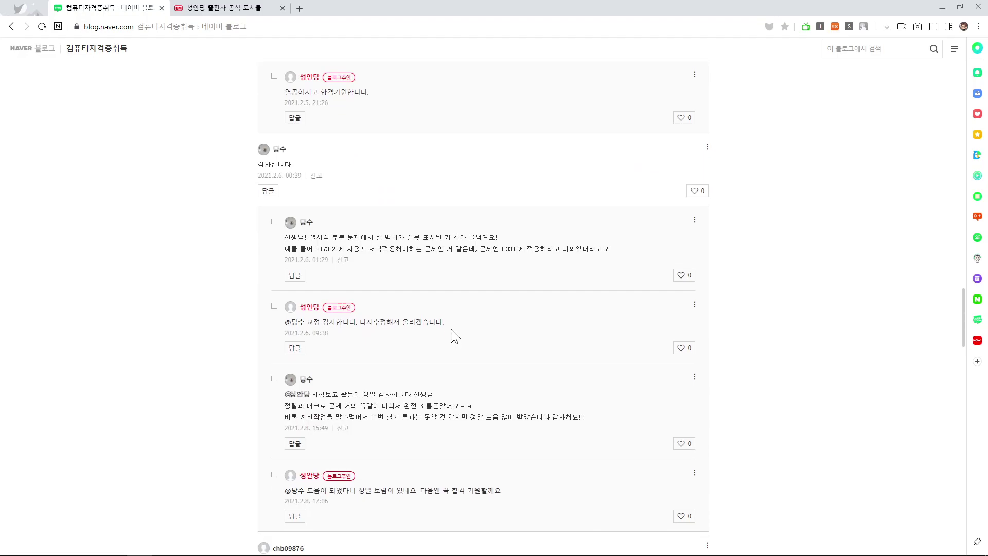
{"action": "scroll", "coordinate": [451, 329], "scroll_direction": "down", "scroll_amount": 12}
{"action": "scroll", "coordinate": [426, 309], "scroll_direction": "down", "scroll_amount": 10}
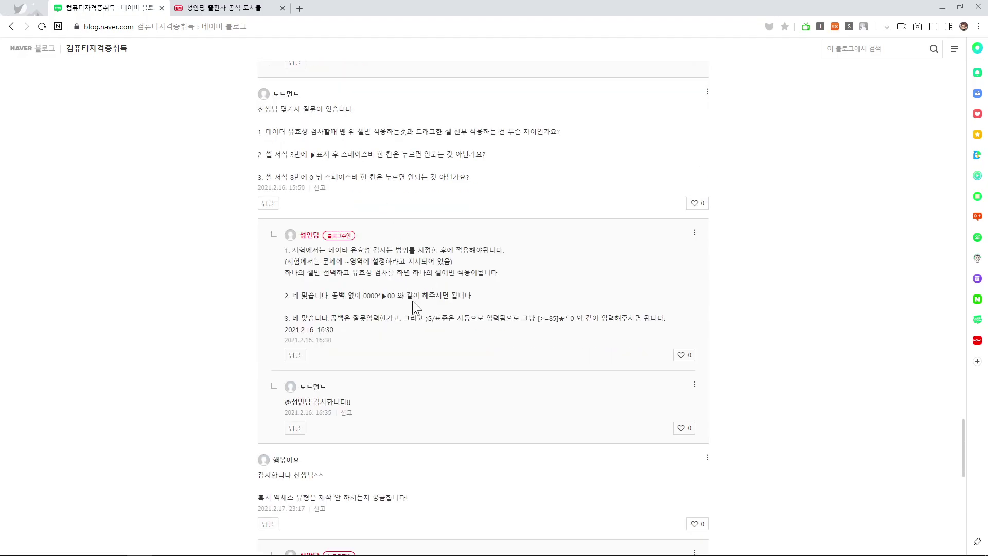
{"action": "scroll", "coordinate": [412, 301], "scroll_direction": "down", "scroll_amount": 5}
{"action": "scroll", "coordinate": [418, 306], "scroll_direction": "up", "scroll_amount": 2}
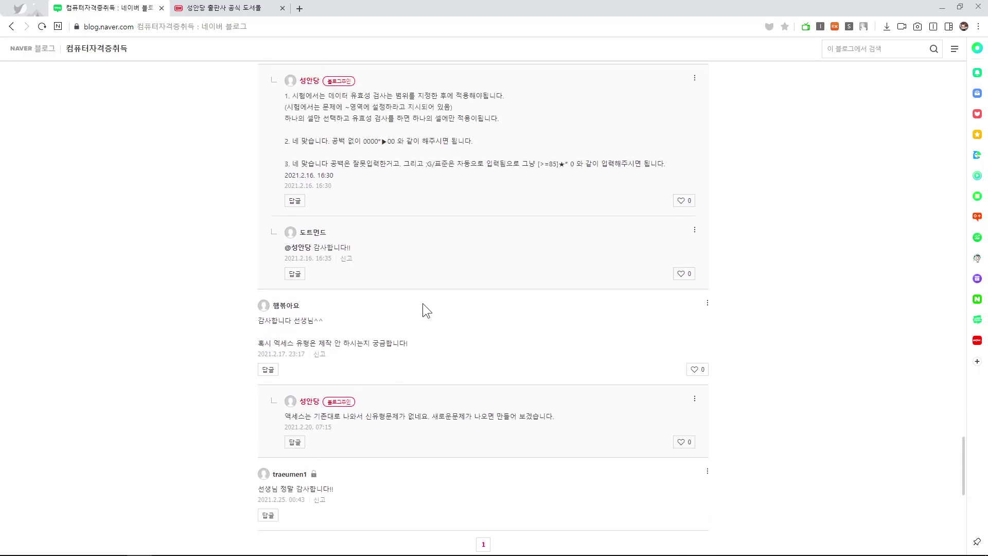
{"action": "left_click_drag", "start_coordinate": [294, 344], "coordinate": [400, 344]}
{"action": "left_click_drag", "start_coordinate": [285, 416], "coordinate": [481, 417]}
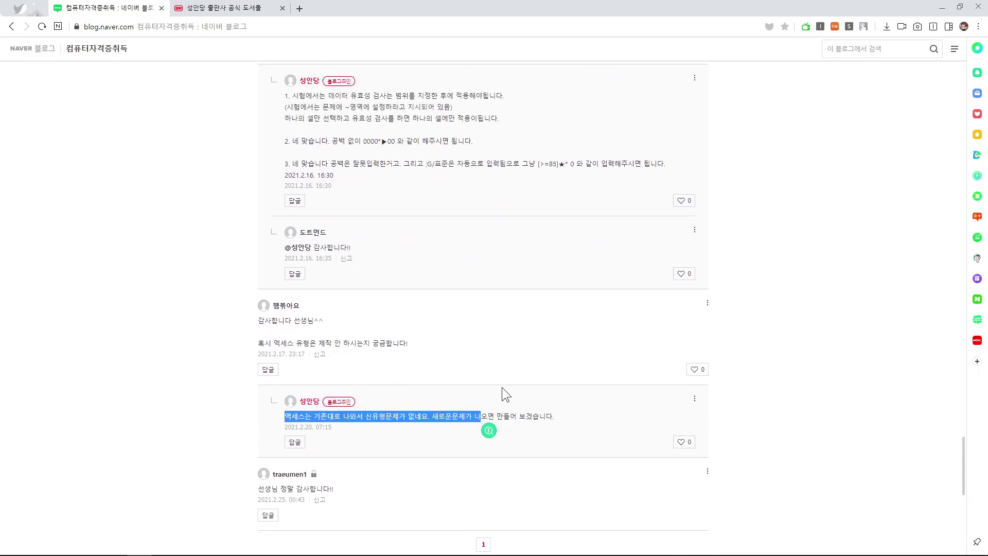
Step: Read back up the comments, examining the one on missing 통합 sheet values and the exam feedback
{"action": "scroll", "coordinate": [489, 360], "scroll_direction": "up", "scroll_amount": 8}
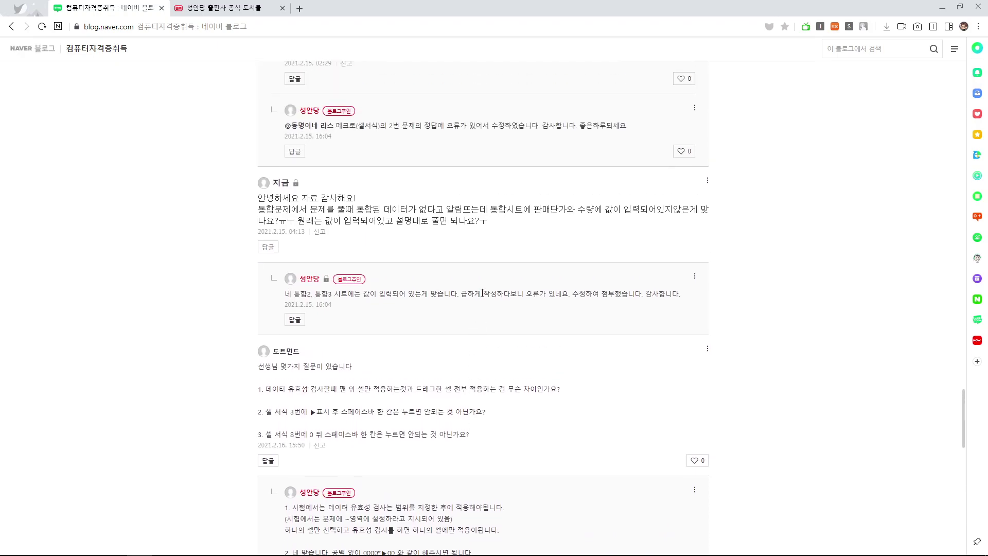
{"action": "left_click_drag", "start_coordinate": [378, 207], "coordinate": [515, 265]}
{"action": "scroll", "coordinate": [514, 267], "scroll_direction": "up", "scroll_amount": 9}
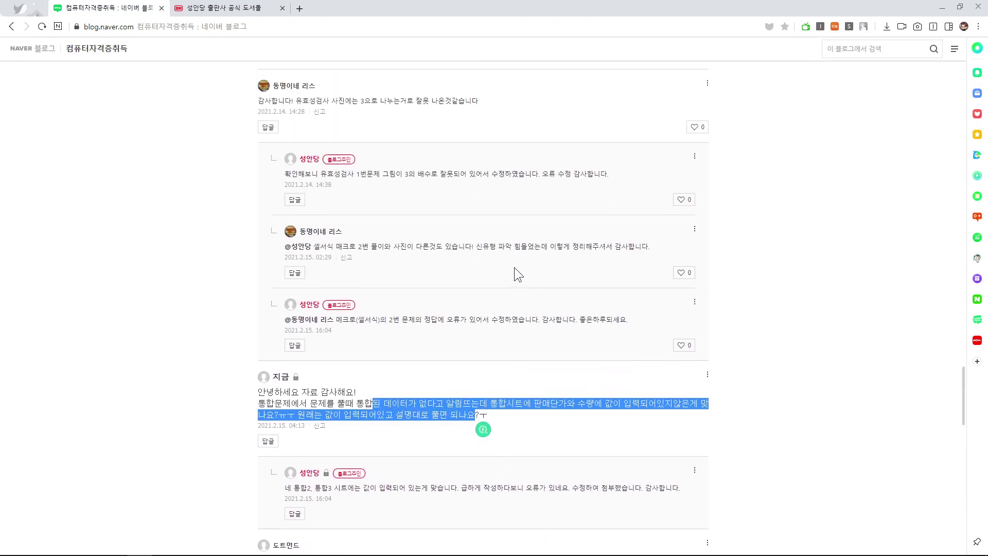
{"action": "scroll", "coordinate": [514, 267], "scroll_direction": "up", "scroll_amount": 5}
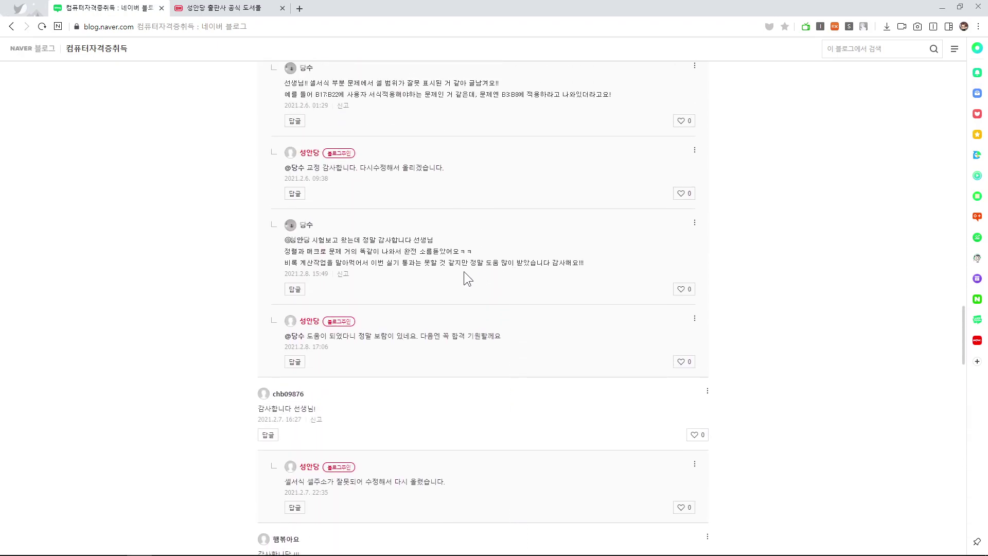
{"action": "left_click_drag", "start_coordinate": [397, 255], "coordinate": [400, 270]}
{"action": "left_click", "coordinate": [489, 263]}
Step: Underline the exam feedback about 정렬, 매크로 and 계산작업 in the comment with the screen pen, and clear the markings
{"action": "key", "text": "ctrl+shift+d"}
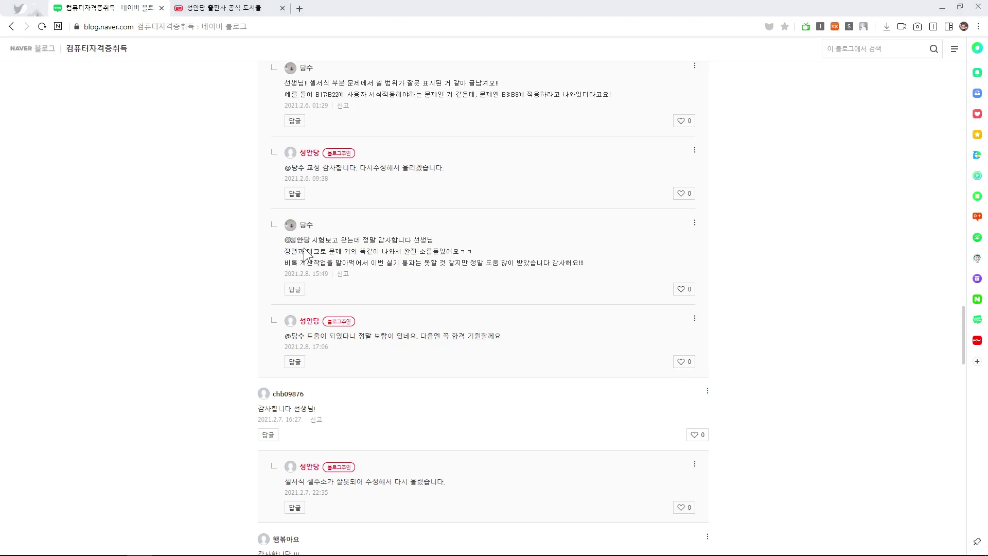
{"action": "left_click_drag", "start_coordinate": [318, 246], "coordinate": [433, 245]}
{"action": "left_click_drag", "start_coordinate": [361, 254], "coordinate": [464, 258]}
{"action": "left_click_drag", "start_coordinate": [285, 257], "coordinate": [343, 259]}
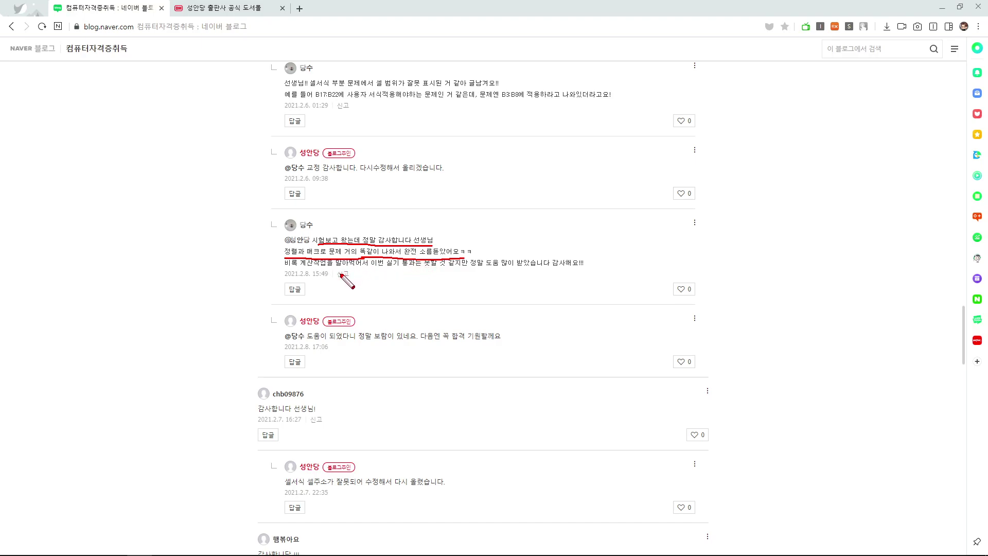
{"action": "left_click_drag", "start_coordinate": [285, 268], "coordinate": [564, 268]}
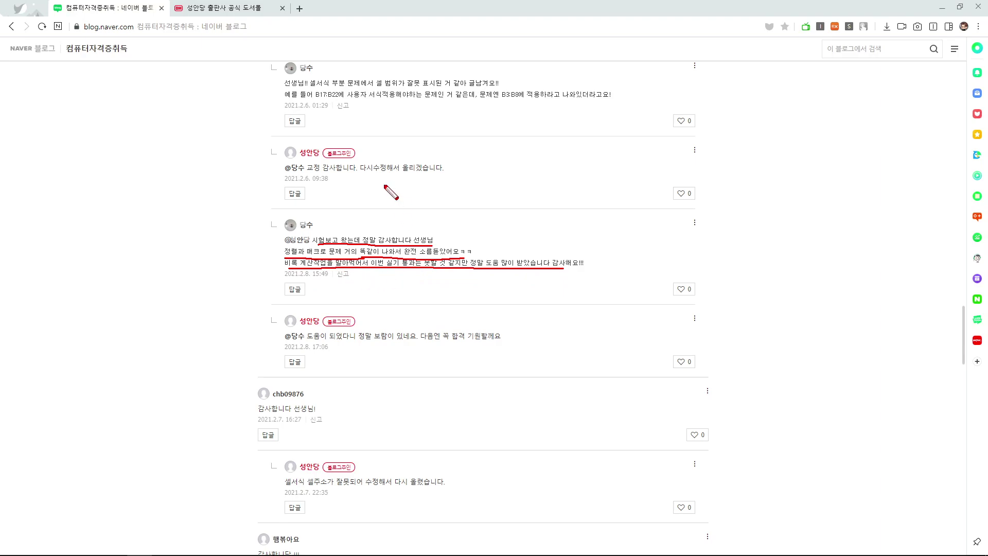
{"action": "mouse_move", "coordinate": [299, 233]}
{"action": "left_mouse_down"}
{"action": "mouse_move", "coordinate": [296, 217]}
{"action": "mouse_move", "coordinate": [300, 234]}
{"action": "left_mouse_up"}
{"action": "key", "text": "Escape"}
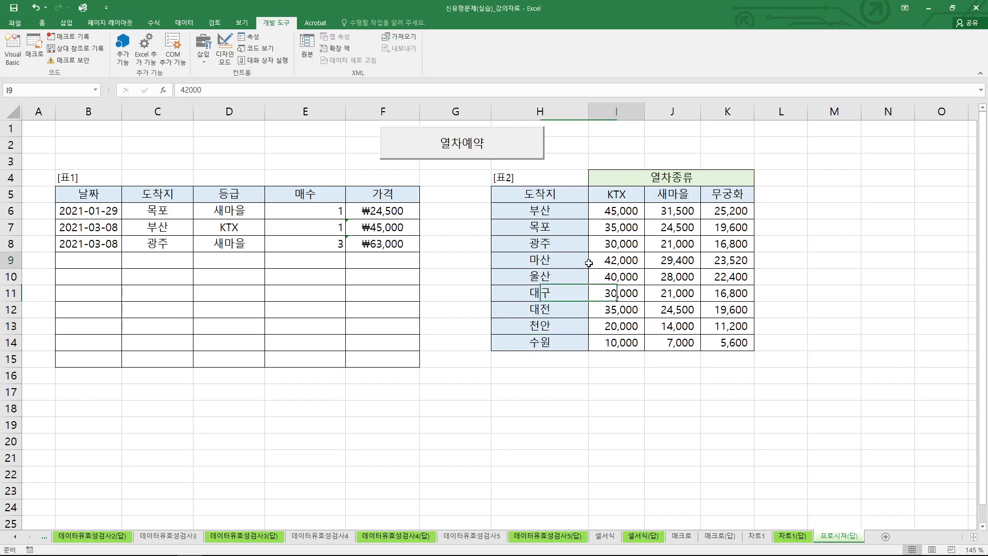
Step: Switch back to Excel, glance at the 데이터유효성검사5(답) sheet, and open the 셀서식 sheet
{"action": "left_click_drag", "start_coordinate": [589, 263], "coordinate": [543, 260]}
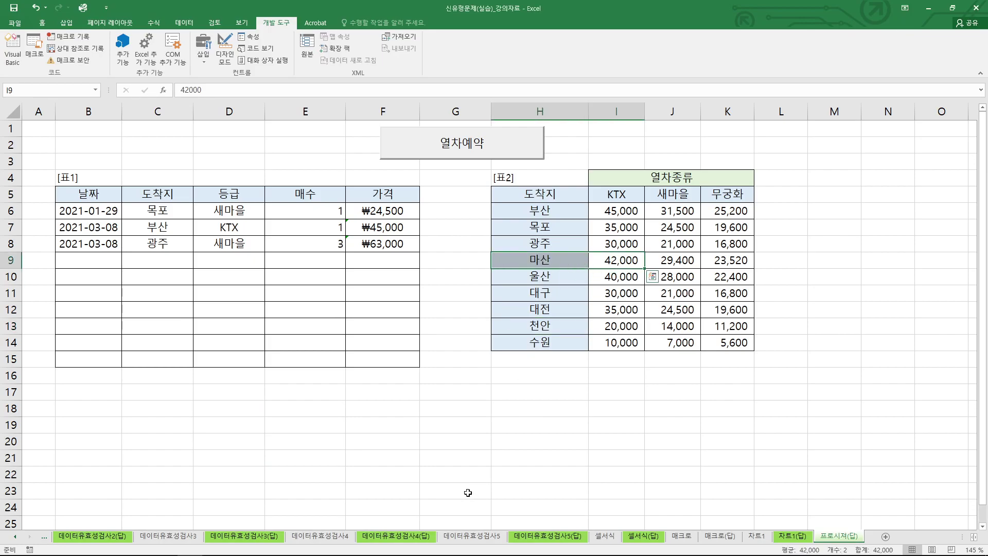
{"action": "left_click", "coordinate": [642, 539]}
{"action": "left_click", "coordinate": [569, 538]}
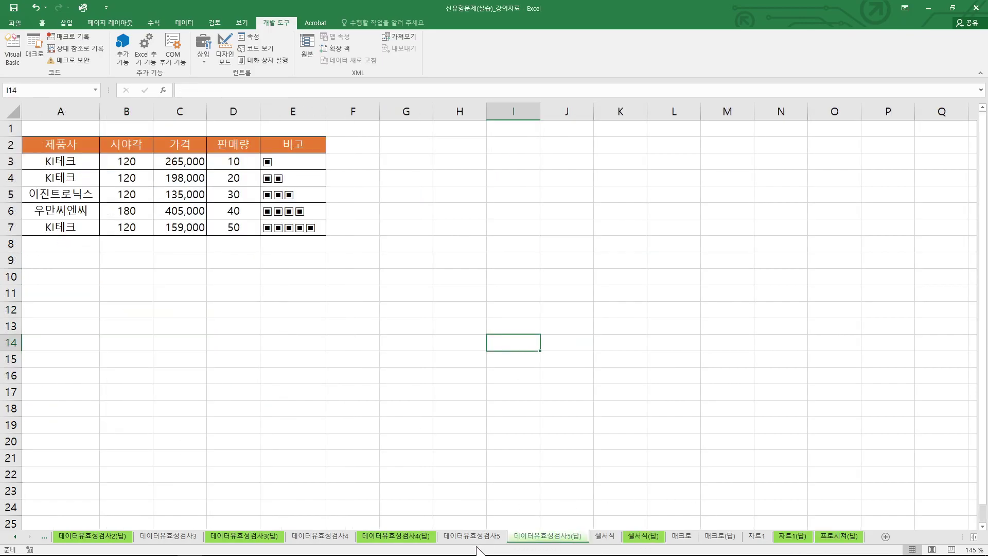
{"action": "left_click", "coordinate": [604, 537]}
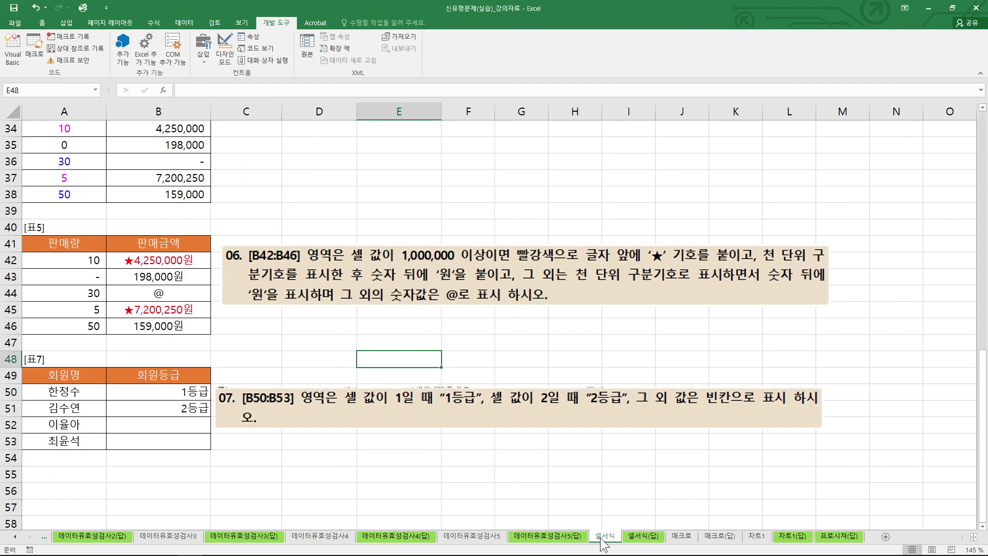
Step: Examine the custom-formatted values in the upper tables of the 셀서식 sheet, selecting B10:B13 in [표2]
{"action": "left_click_drag", "start_coordinate": [205, 341], "coordinate": [53, 128]}
{"action": "left_click", "coordinate": [186, 244]}
{"action": "left_click", "coordinate": [180, 178]}
{"action": "left_click", "coordinate": [176, 310]}
{"action": "left_click", "coordinate": [185, 343]}
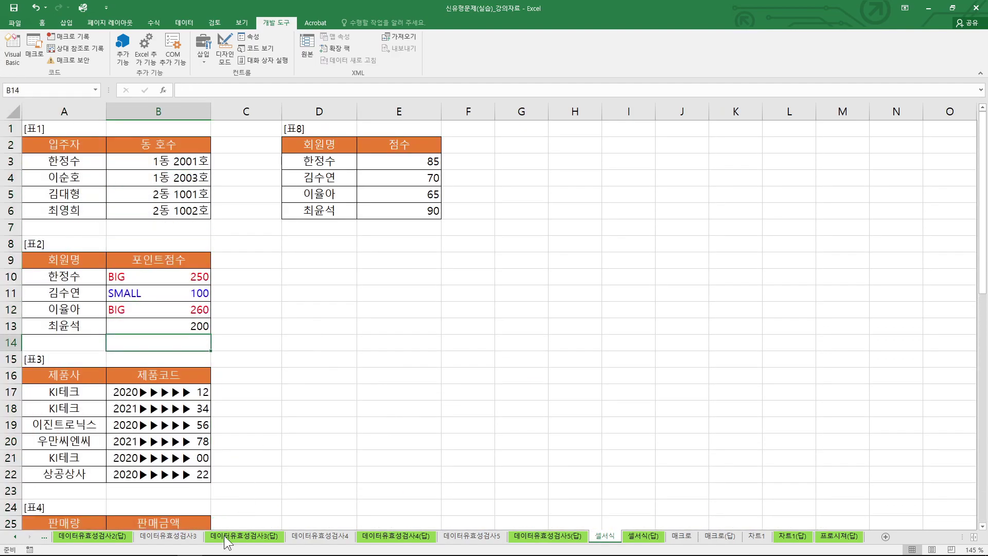
{"action": "left_click_drag", "start_coordinate": [195, 276], "coordinate": [184, 328]}
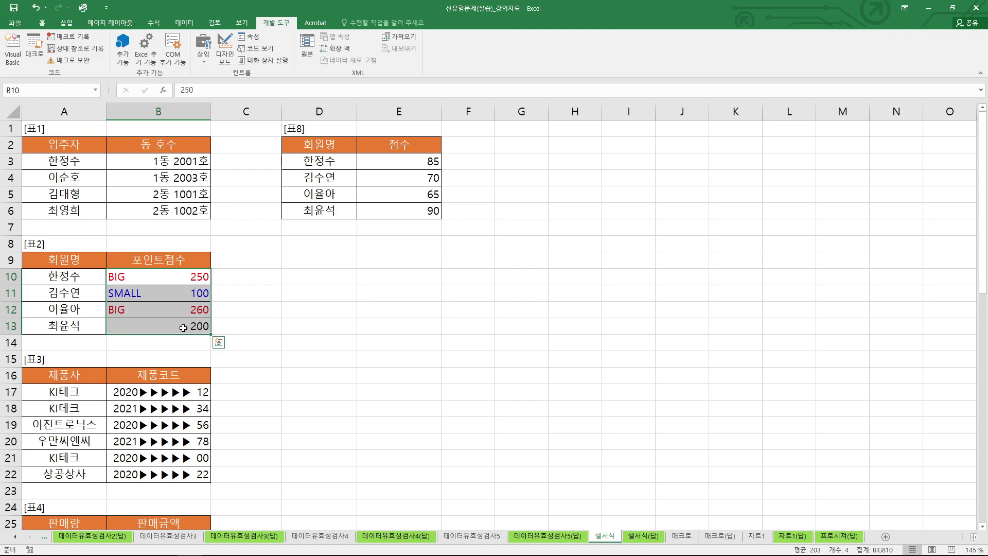
Step: Check the custom number format of the 제품코드 values in B17:B22 and leave it unedited
{"action": "left_click_drag", "start_coordinate": [160, 401], "coordinate": [163, 474]}
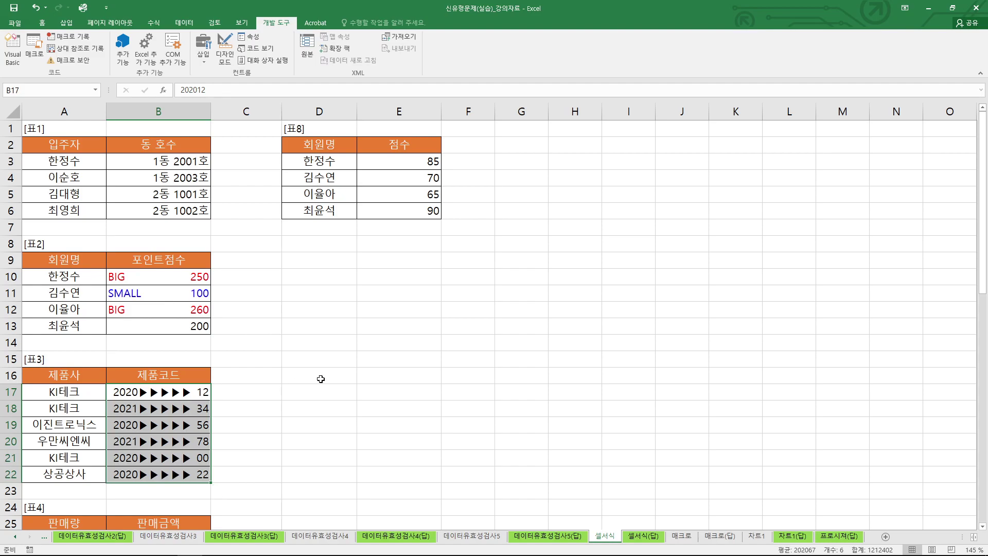
{"action": "key", "text": "ctrl+1"}
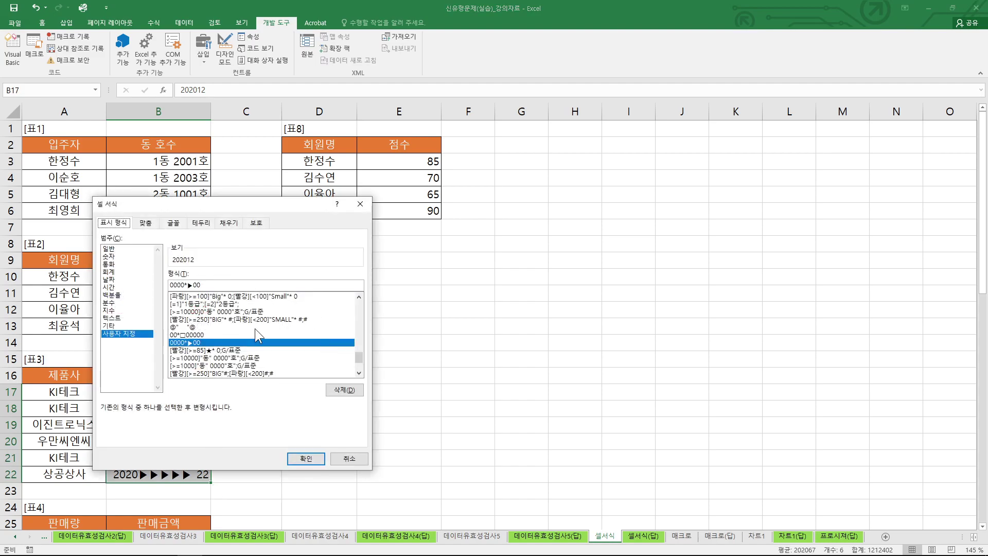
{"action": "left_click", "coordinate": [349, 458]}
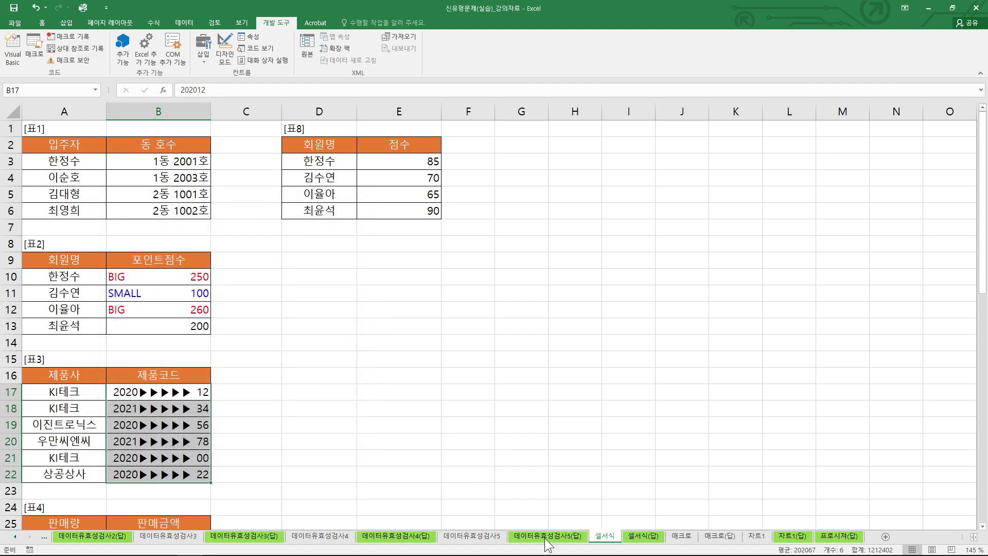